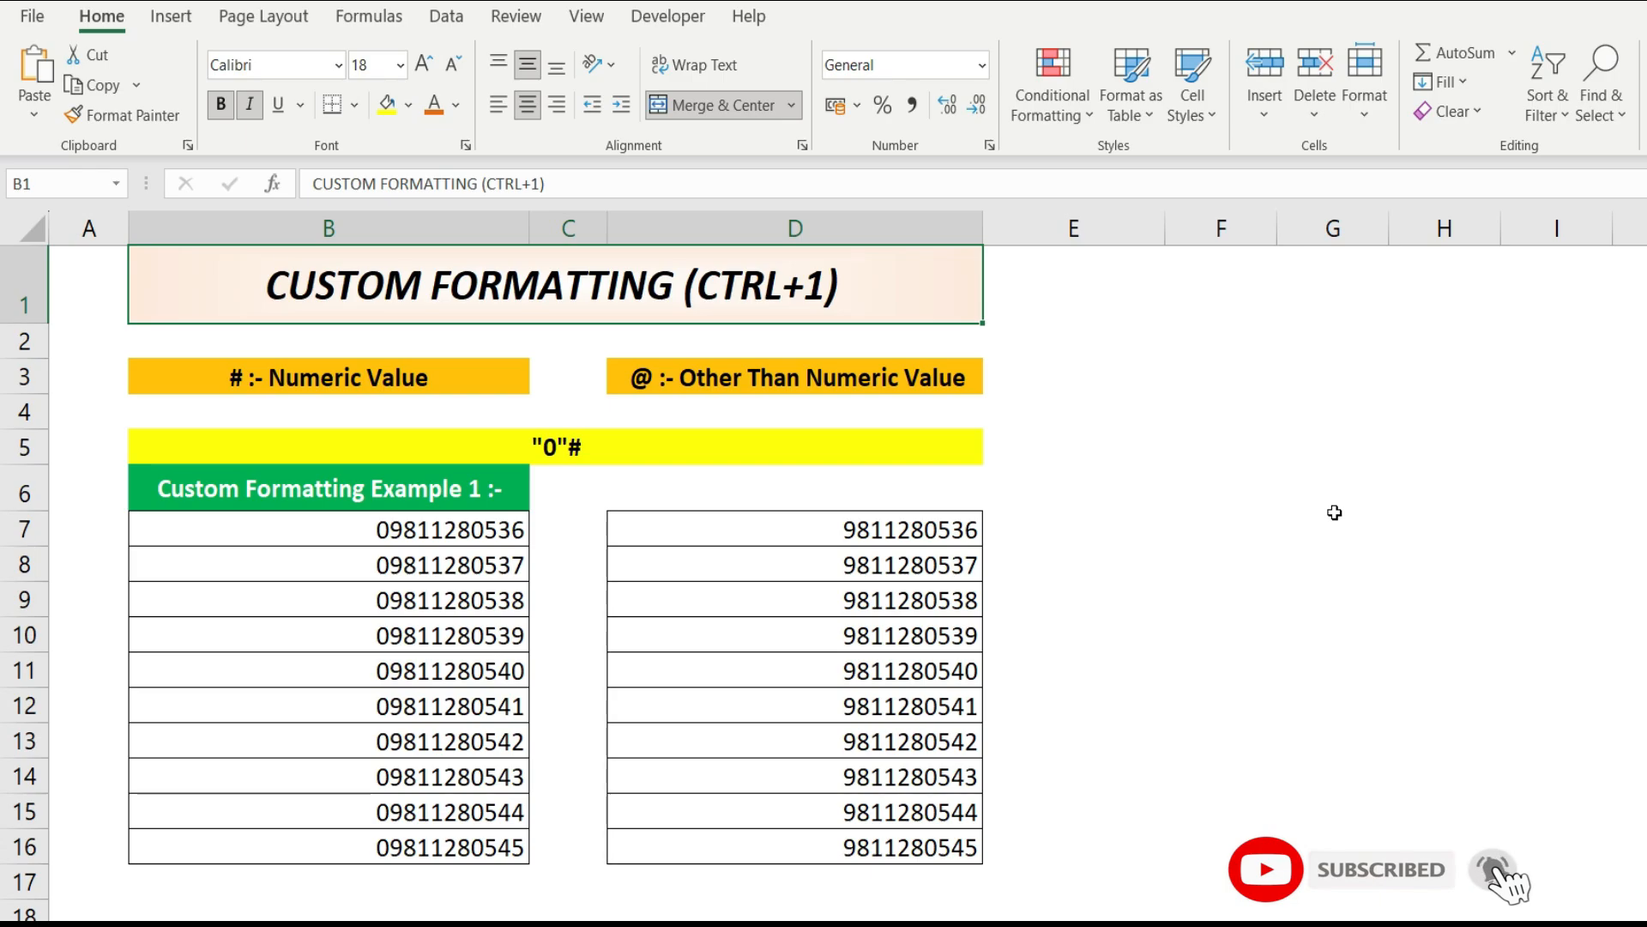
# - Examine the custom number format codes offered in Format Cells for the title cell B1, and close without changes
pyautogui.click(991, 147)
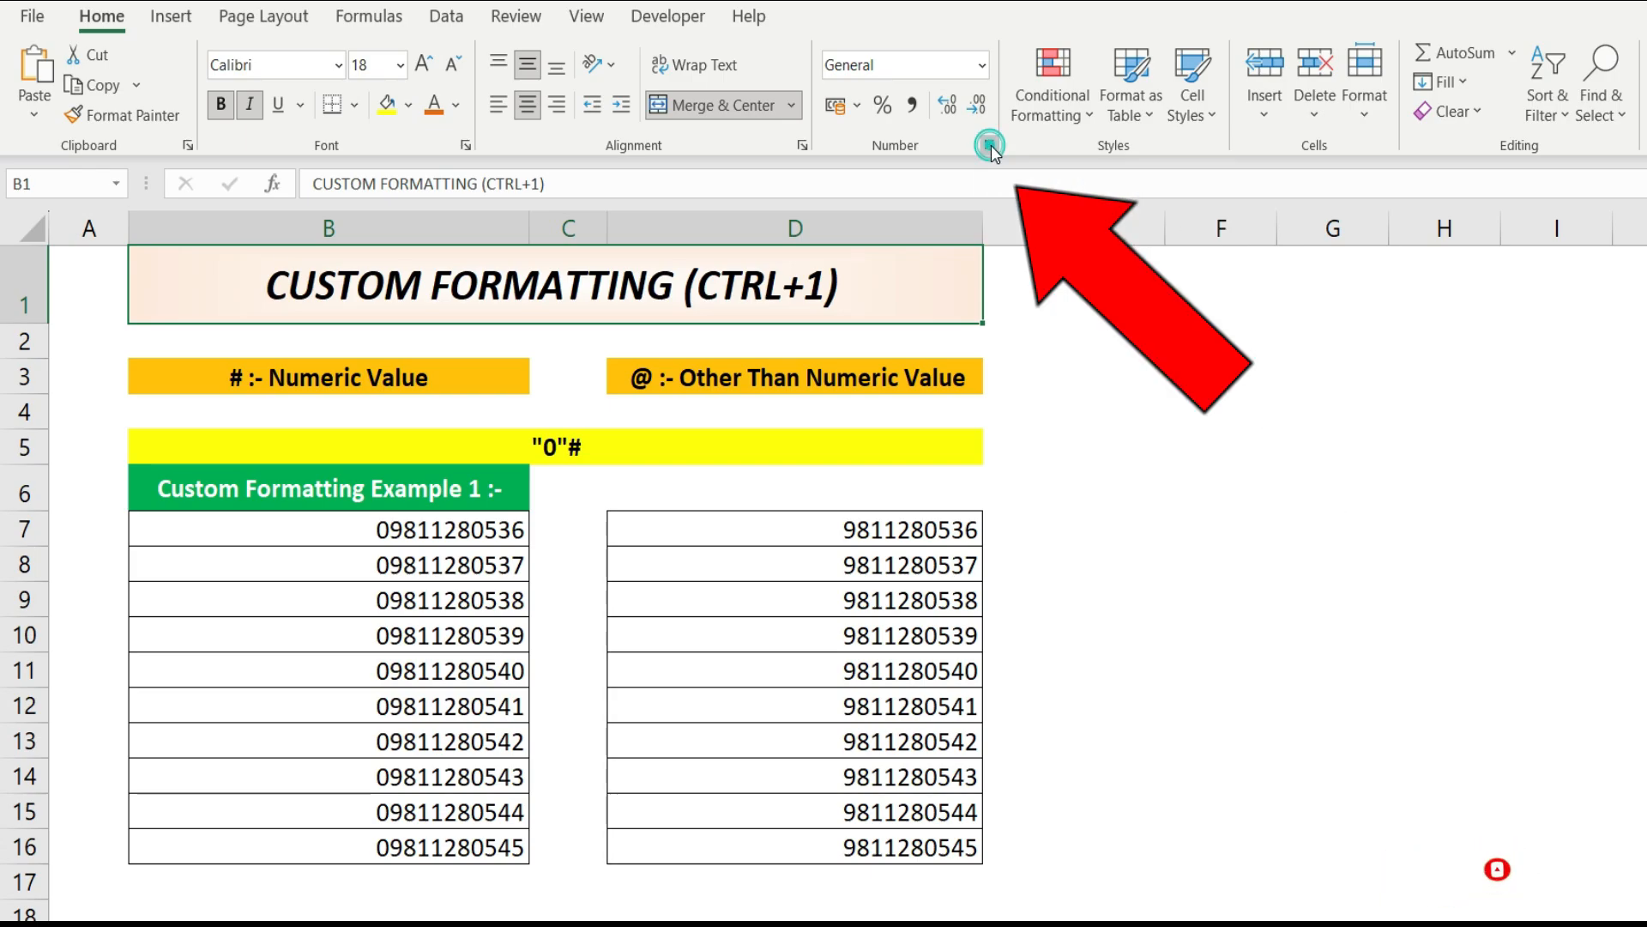
pyautogui.moveTo(1255, 285); pyautogui.dragTo(1212, 272)
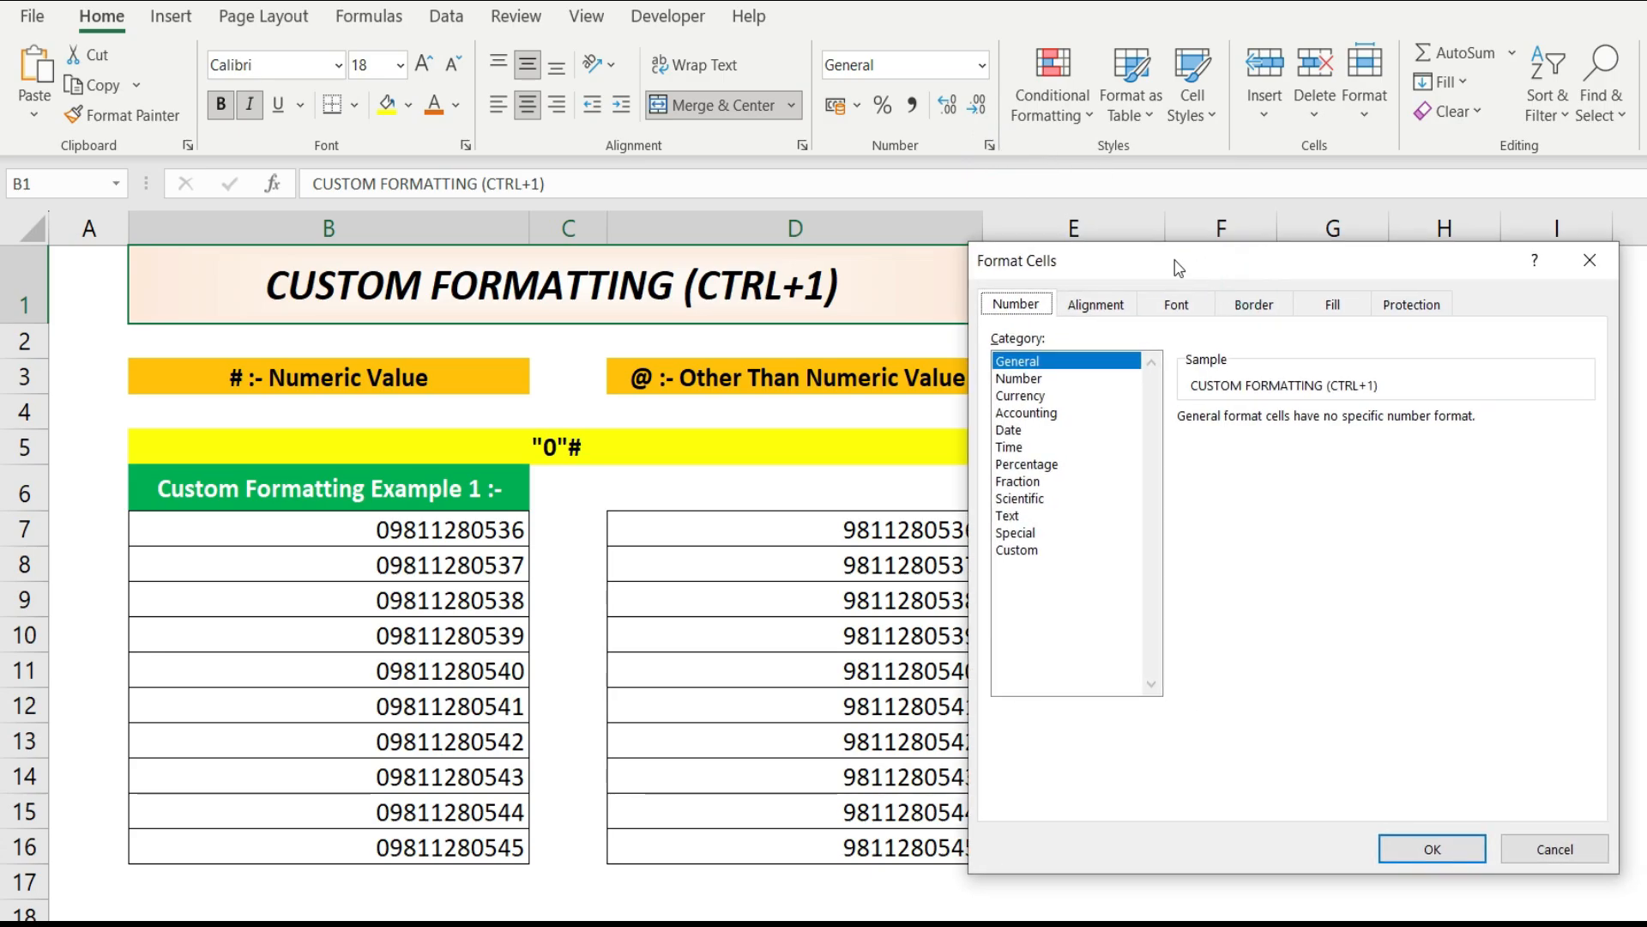
pyautogui.click(1020, 554)
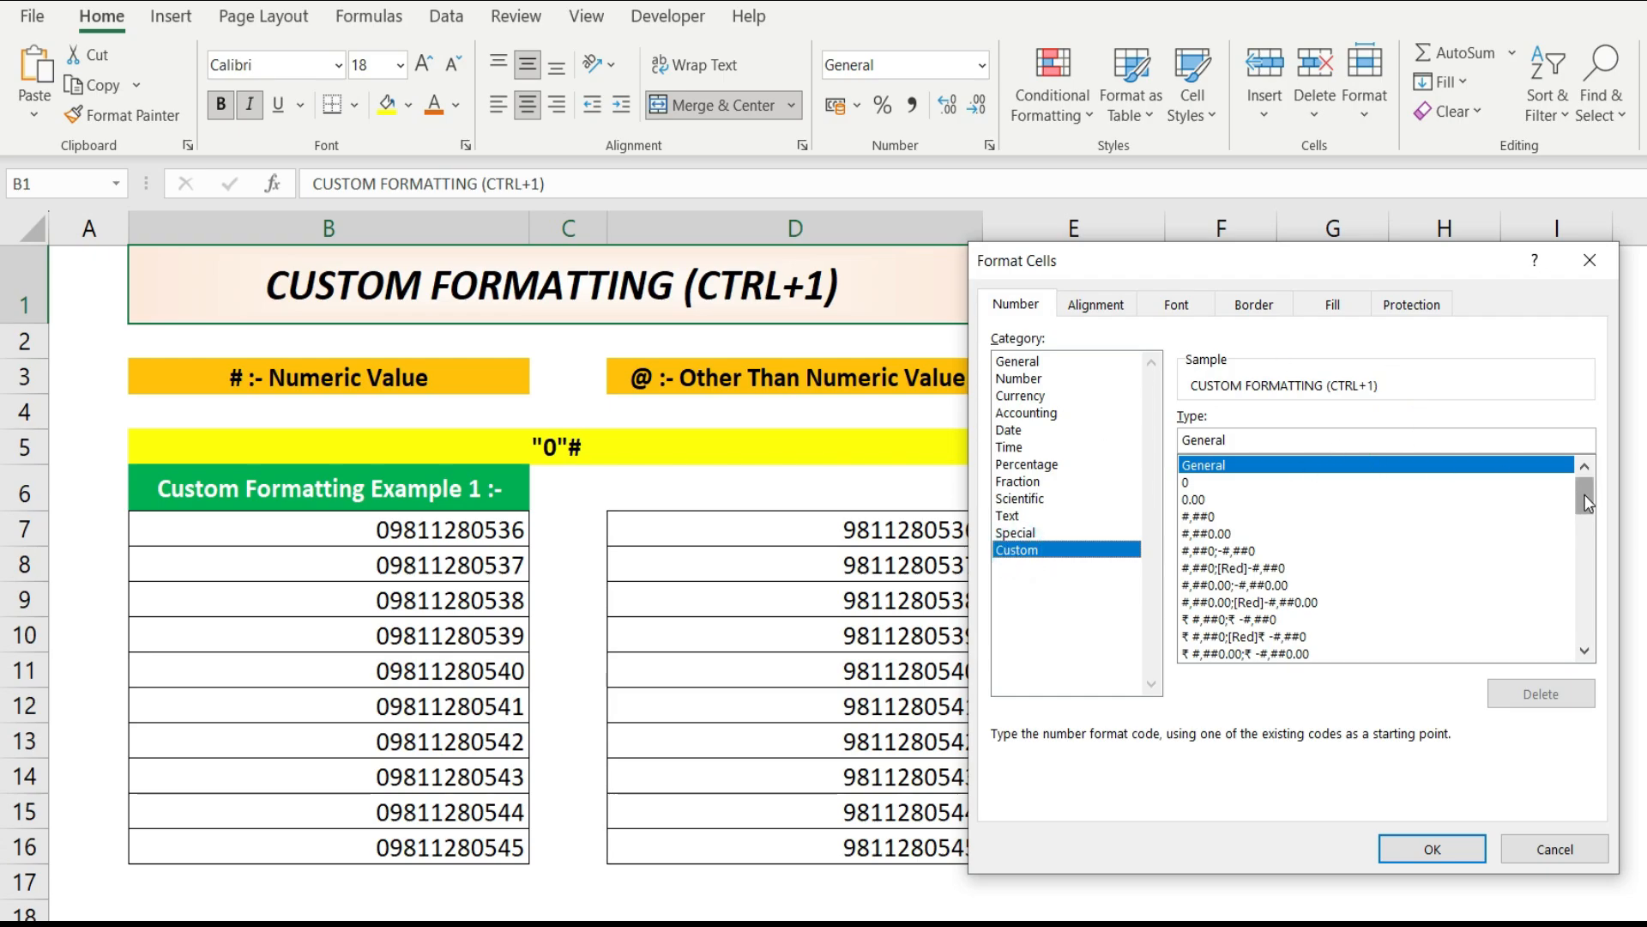
pyautogui.moveTo(1588, 504)
pyautogui.mouseDown()
pyautogui.moveTo(1596, 651)
pyautogui.moveTo(1588, 477)
pyautogui.moveTo(1590, 654)
pyautogui.moveTo(1585, 489)
pyautogui.mouseUp()
pyautogui.moveTo(1223, 273); pyautogui.dragTo(1186, 271)
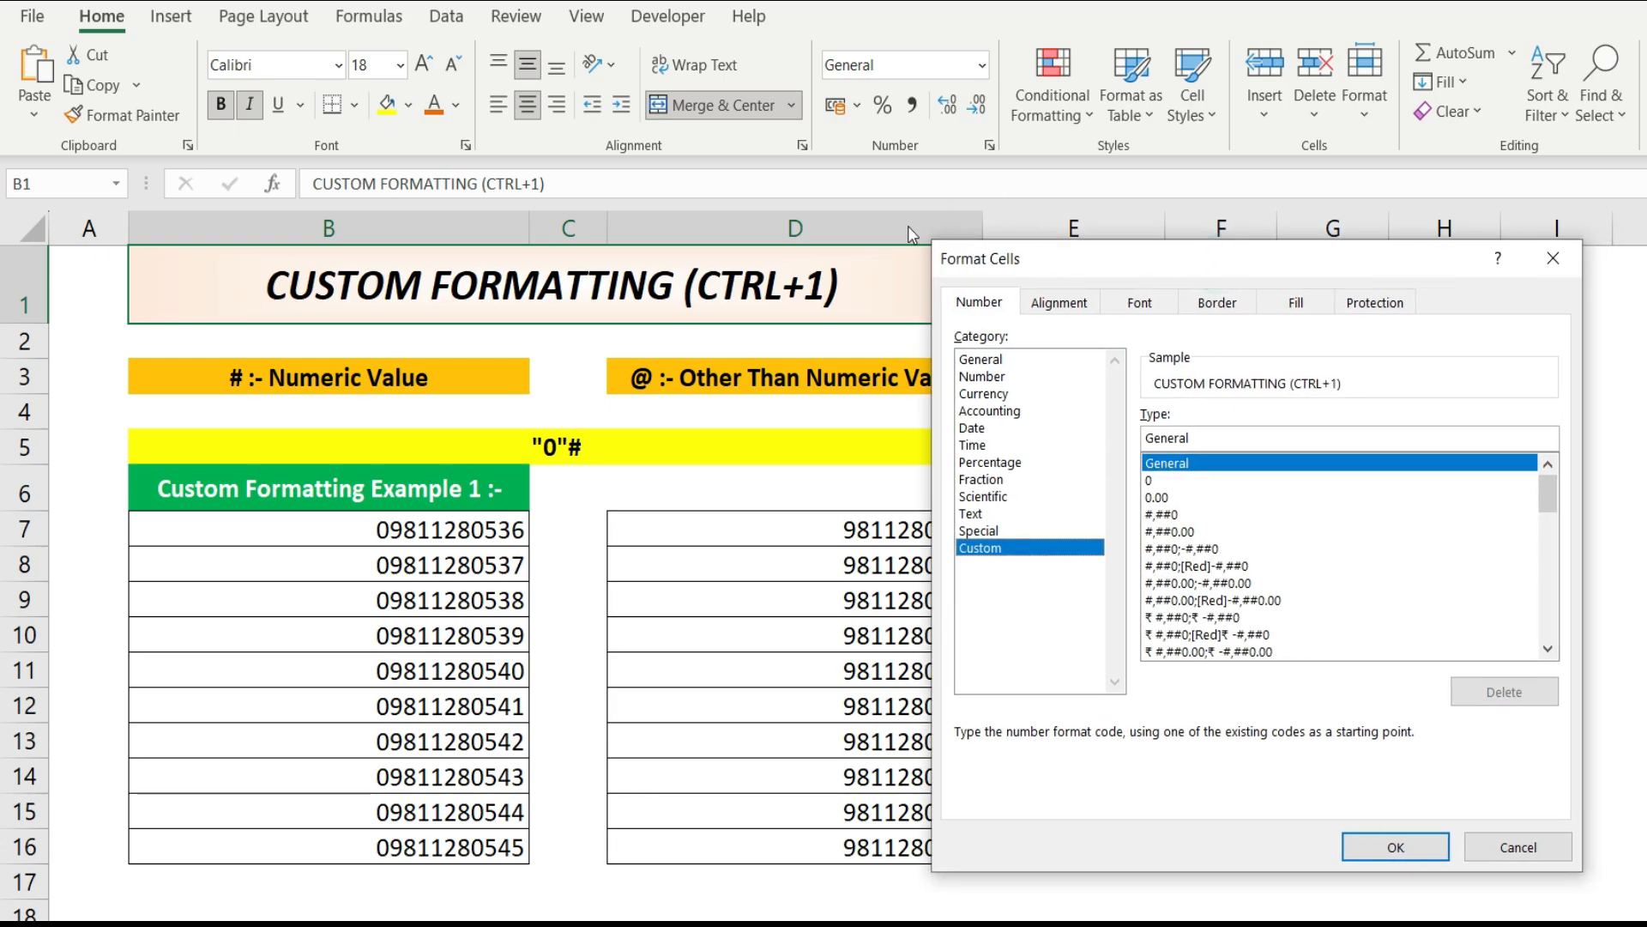
pyautogui.click(1517, 848)
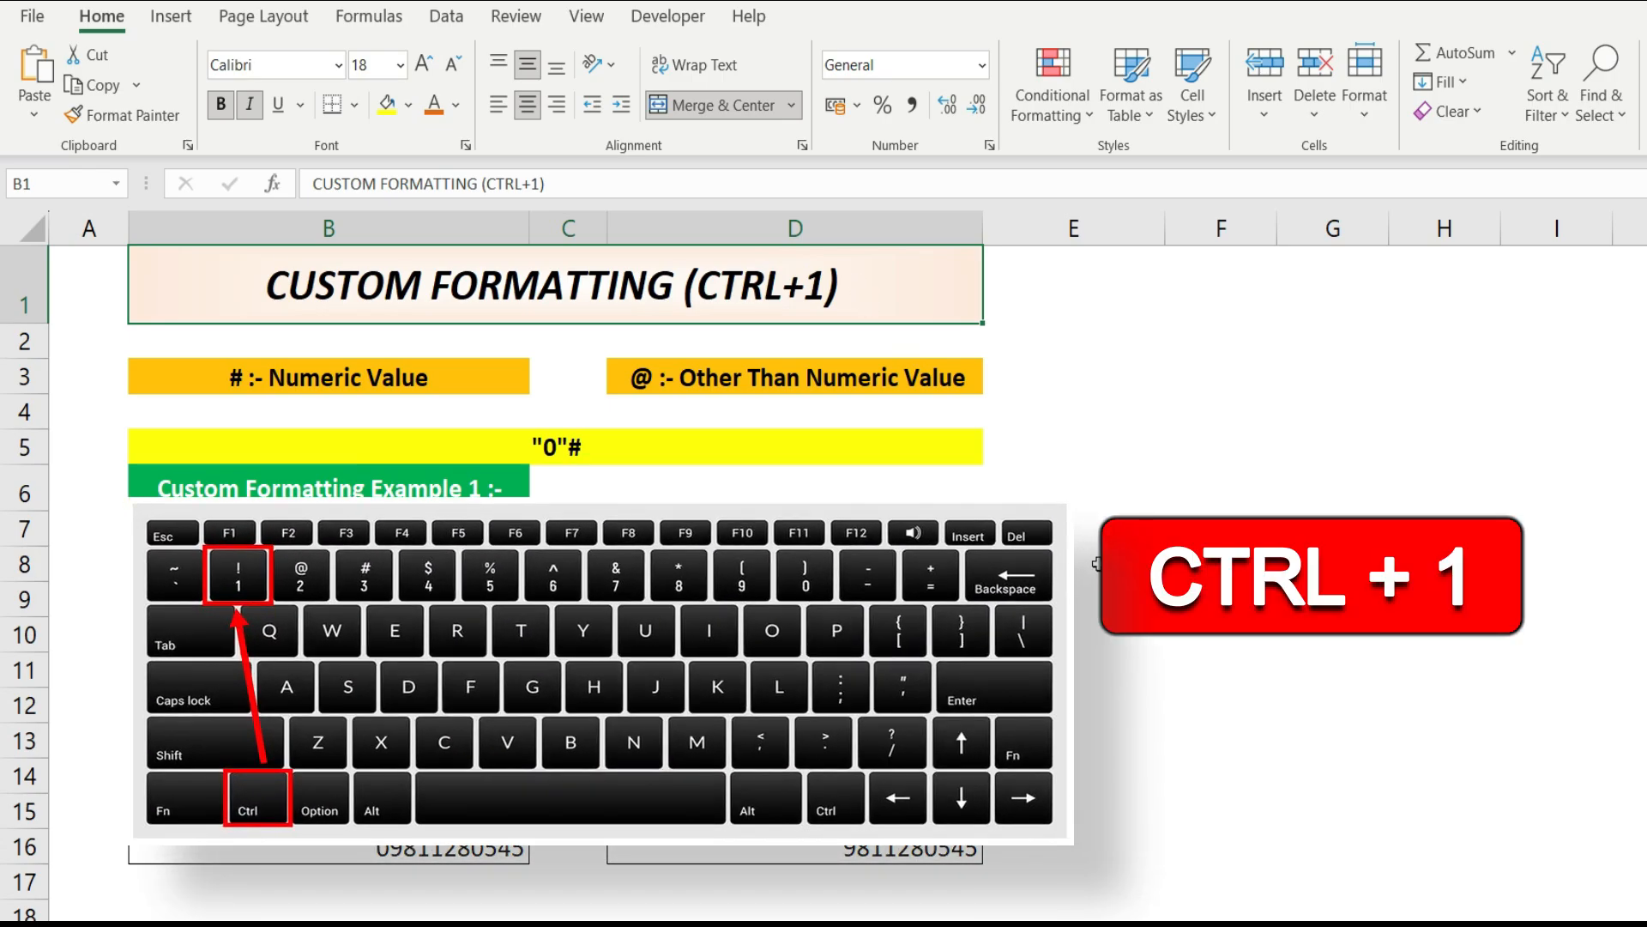
# - Reopen Format Cells for the title cell, check the Custom category's format code entry, and cancel
pyautogui.hotkey('ctrl', '1')
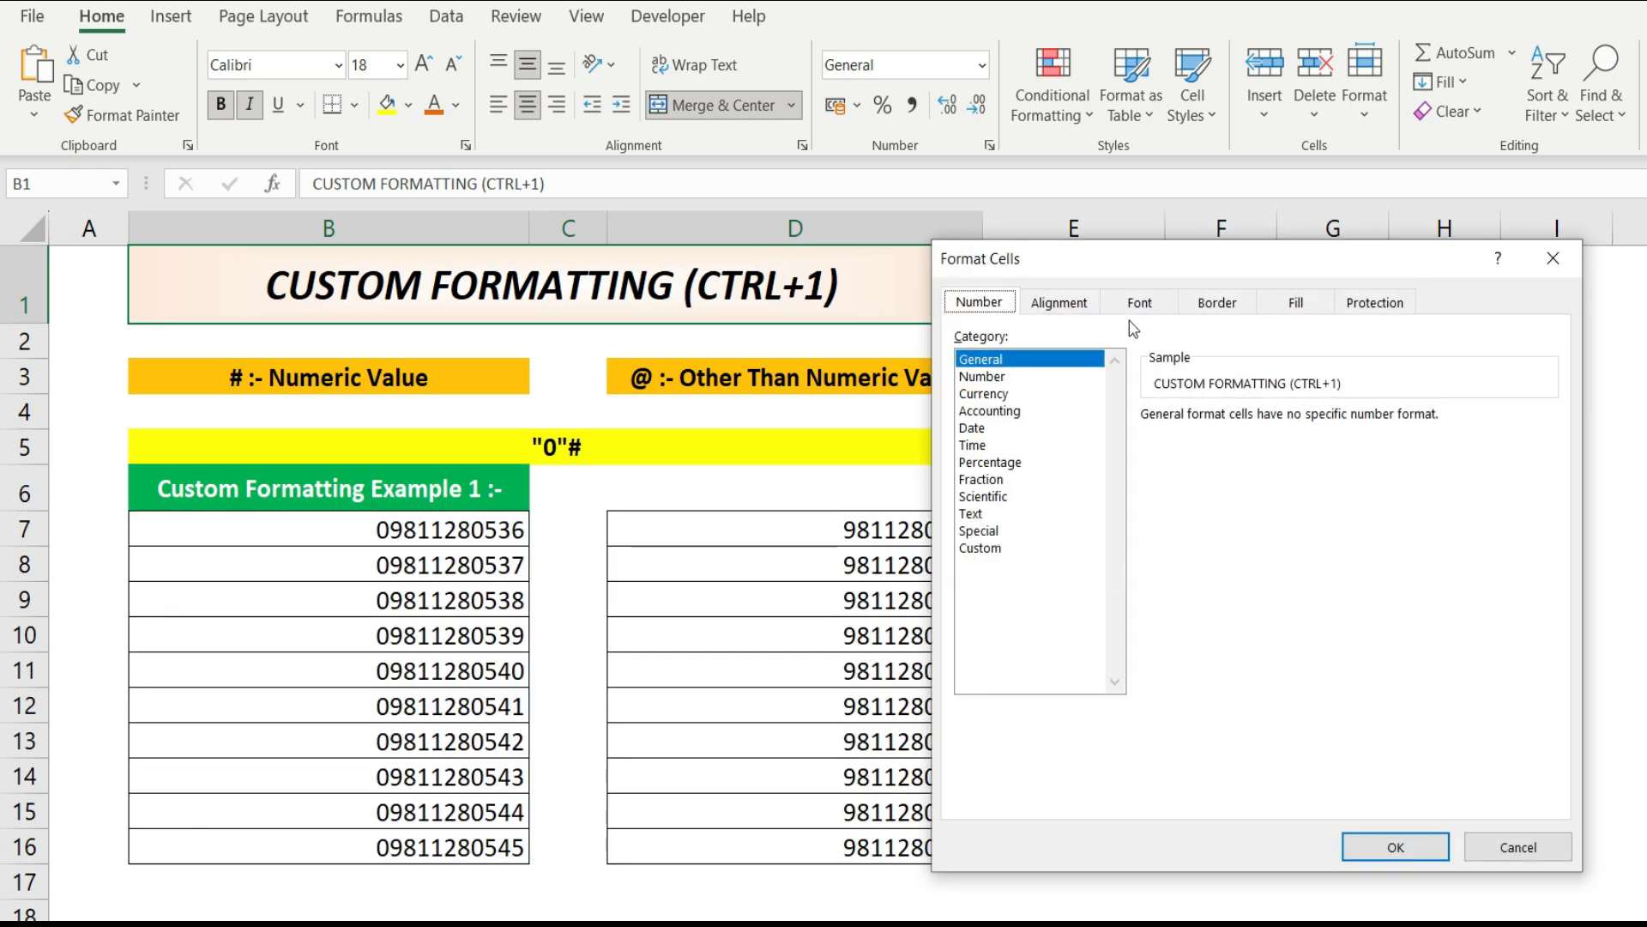
pyautogui.moveTo(1129, 269); pyautogui.dragTo(1217, 284)
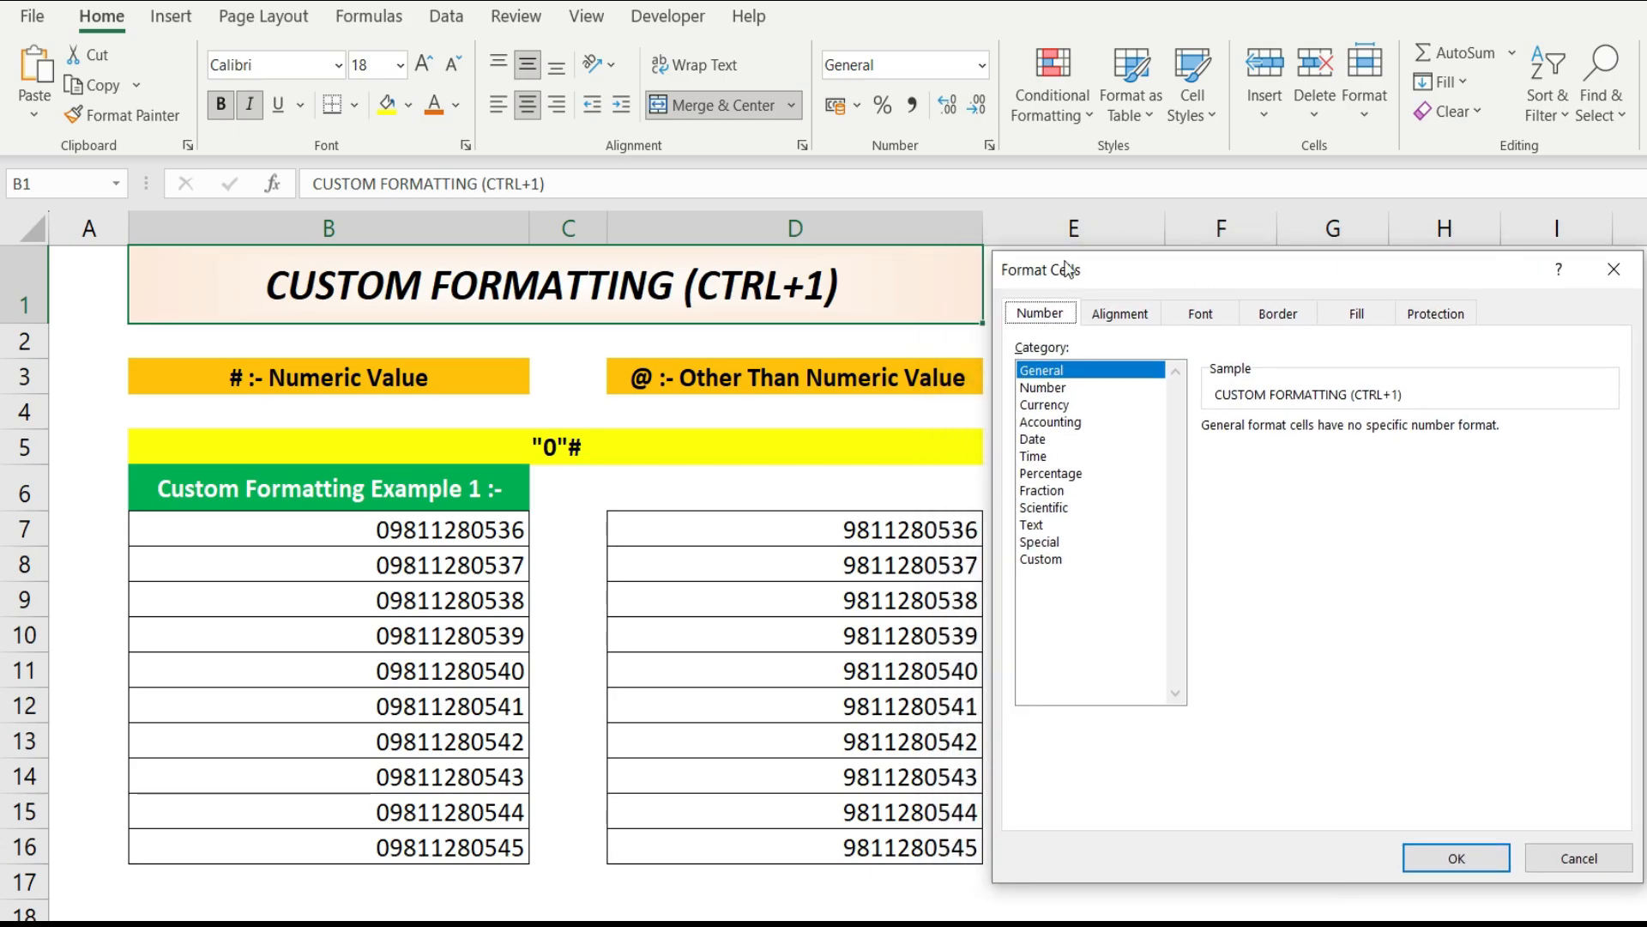
pyautogui.click(1039, 561)
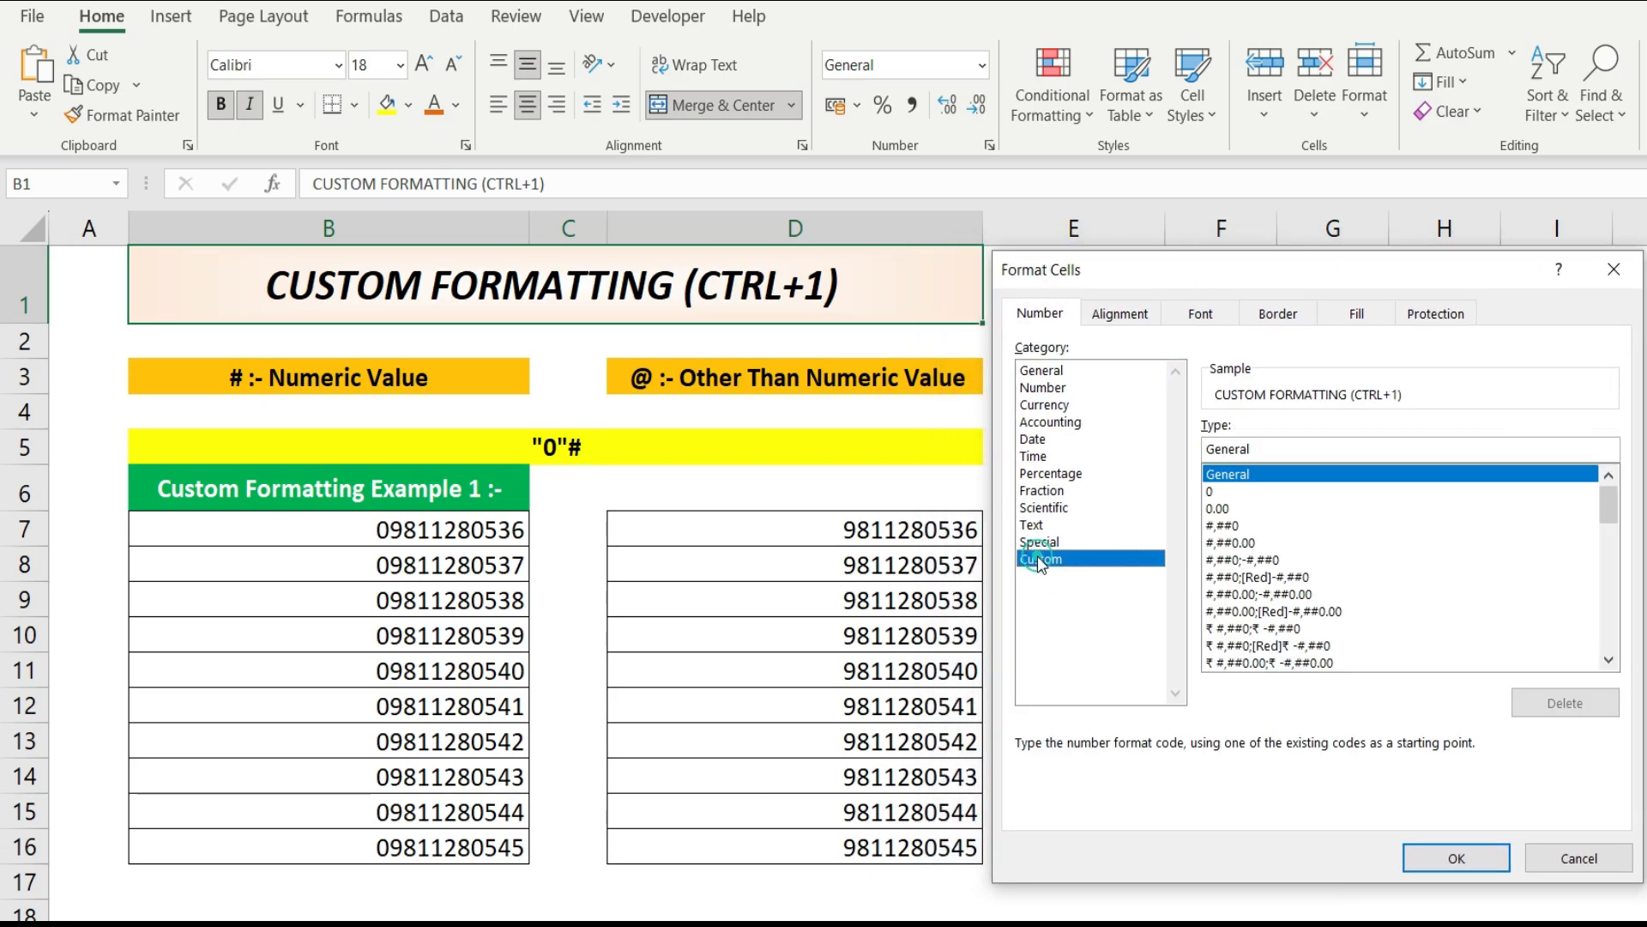
pyautogui.click(1328, 450)
pyautogui.click(1577, 862)
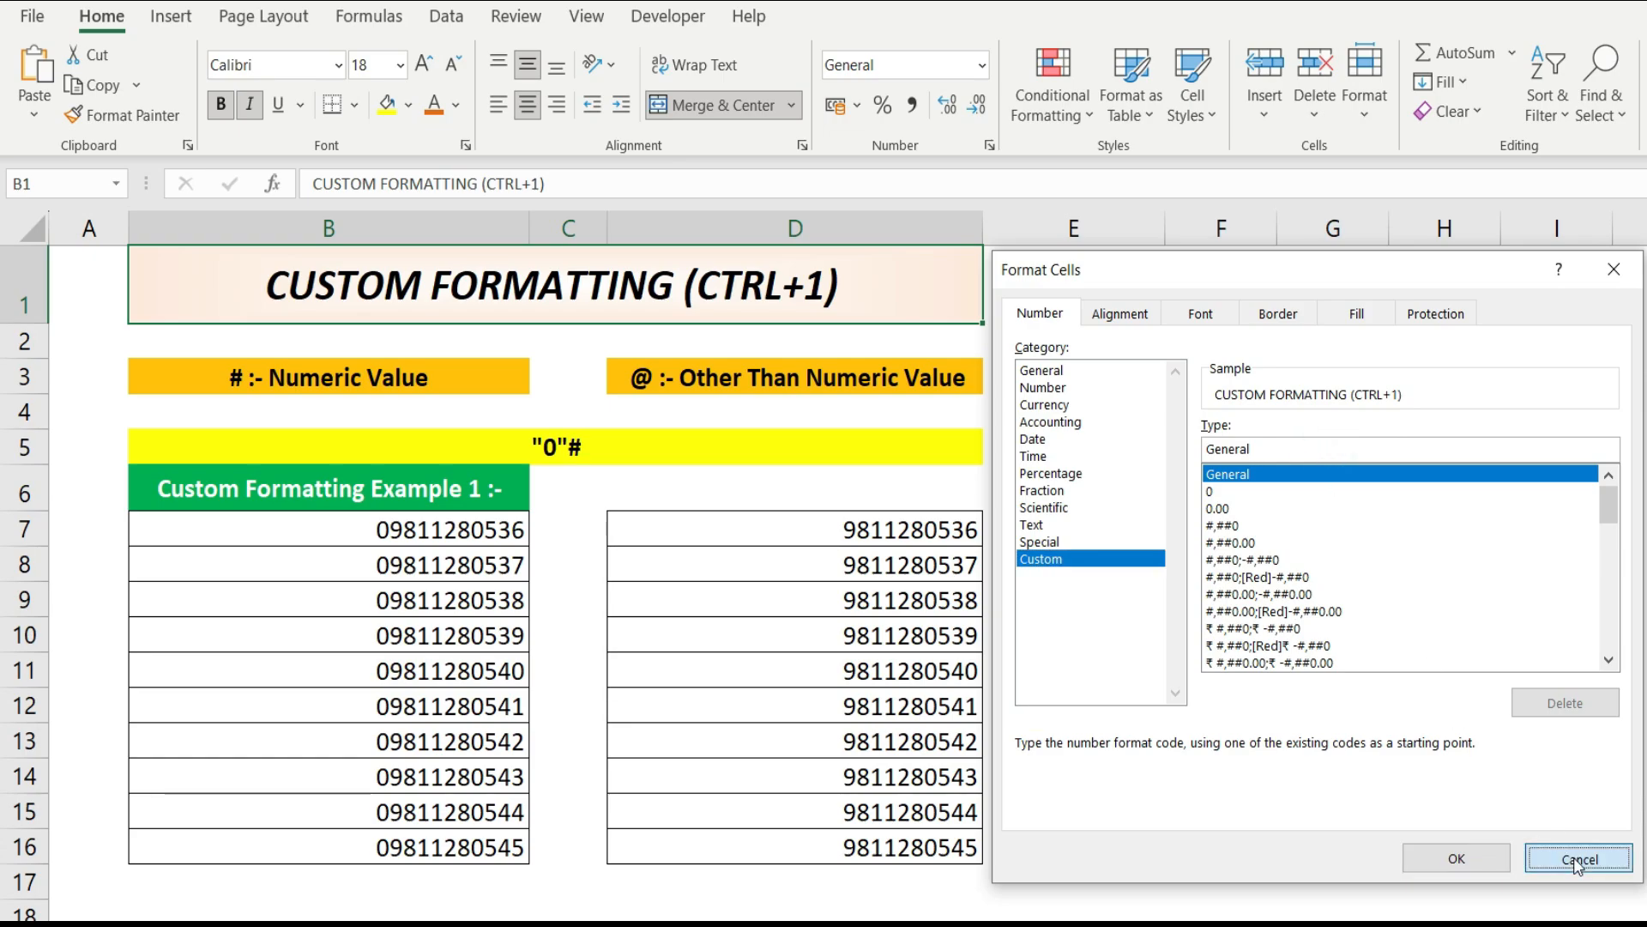
# - View the Custom number format category in Format Cells for cell D7 and dismiss the dialog
pyautogui.click(824, 537)
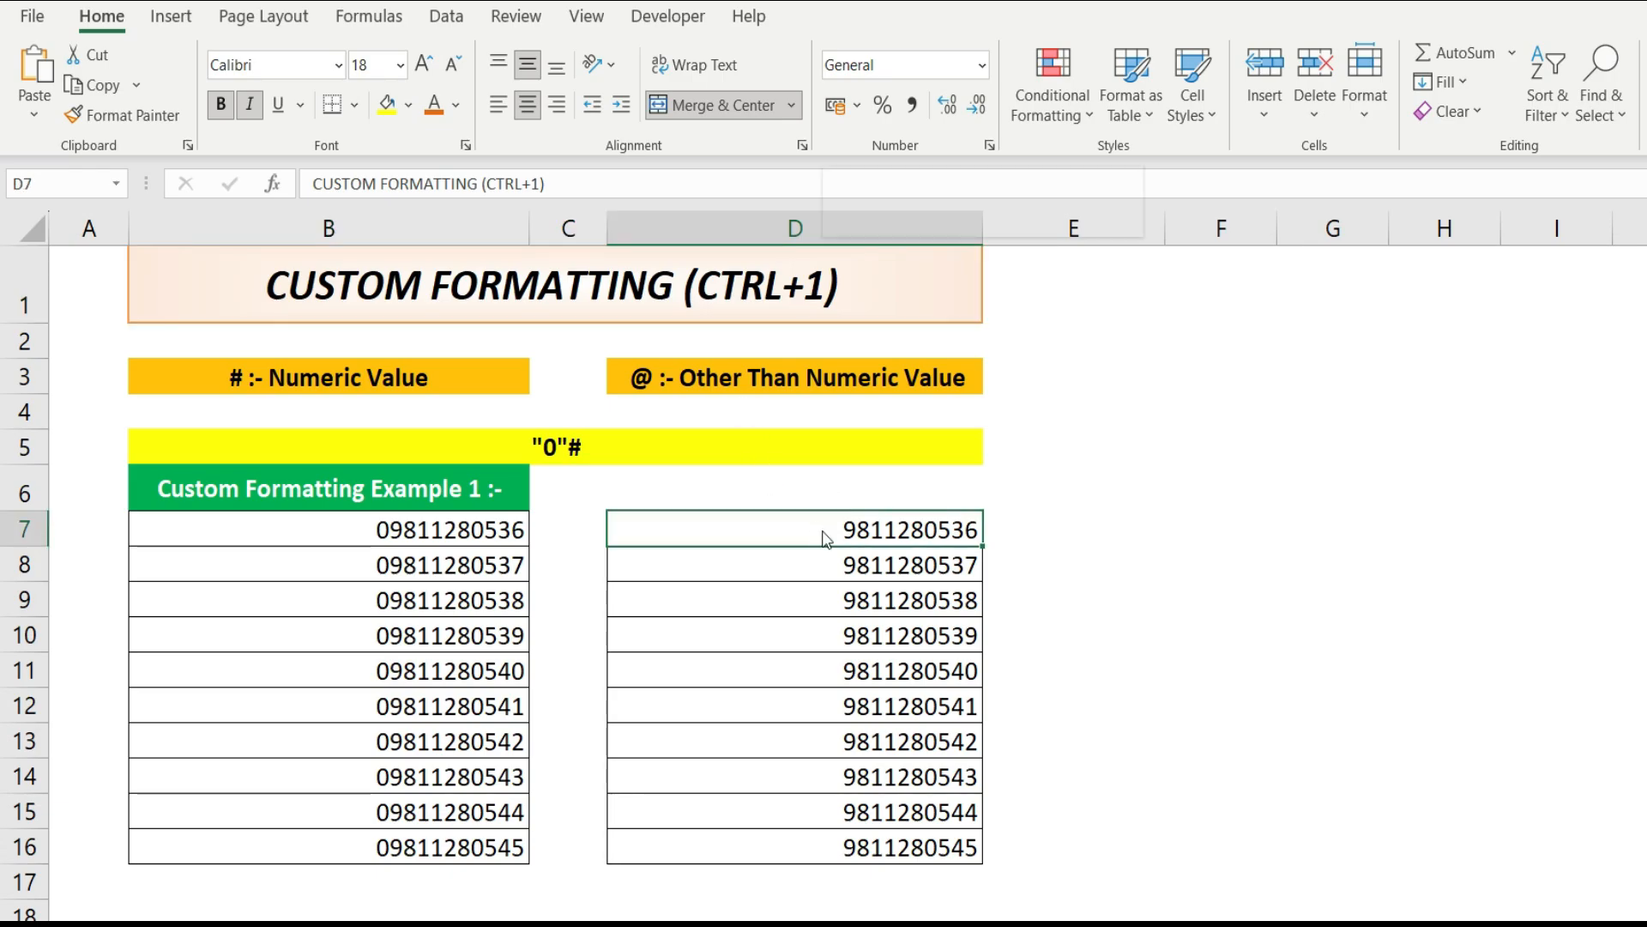
pyautogui.rightClick(824, 537)
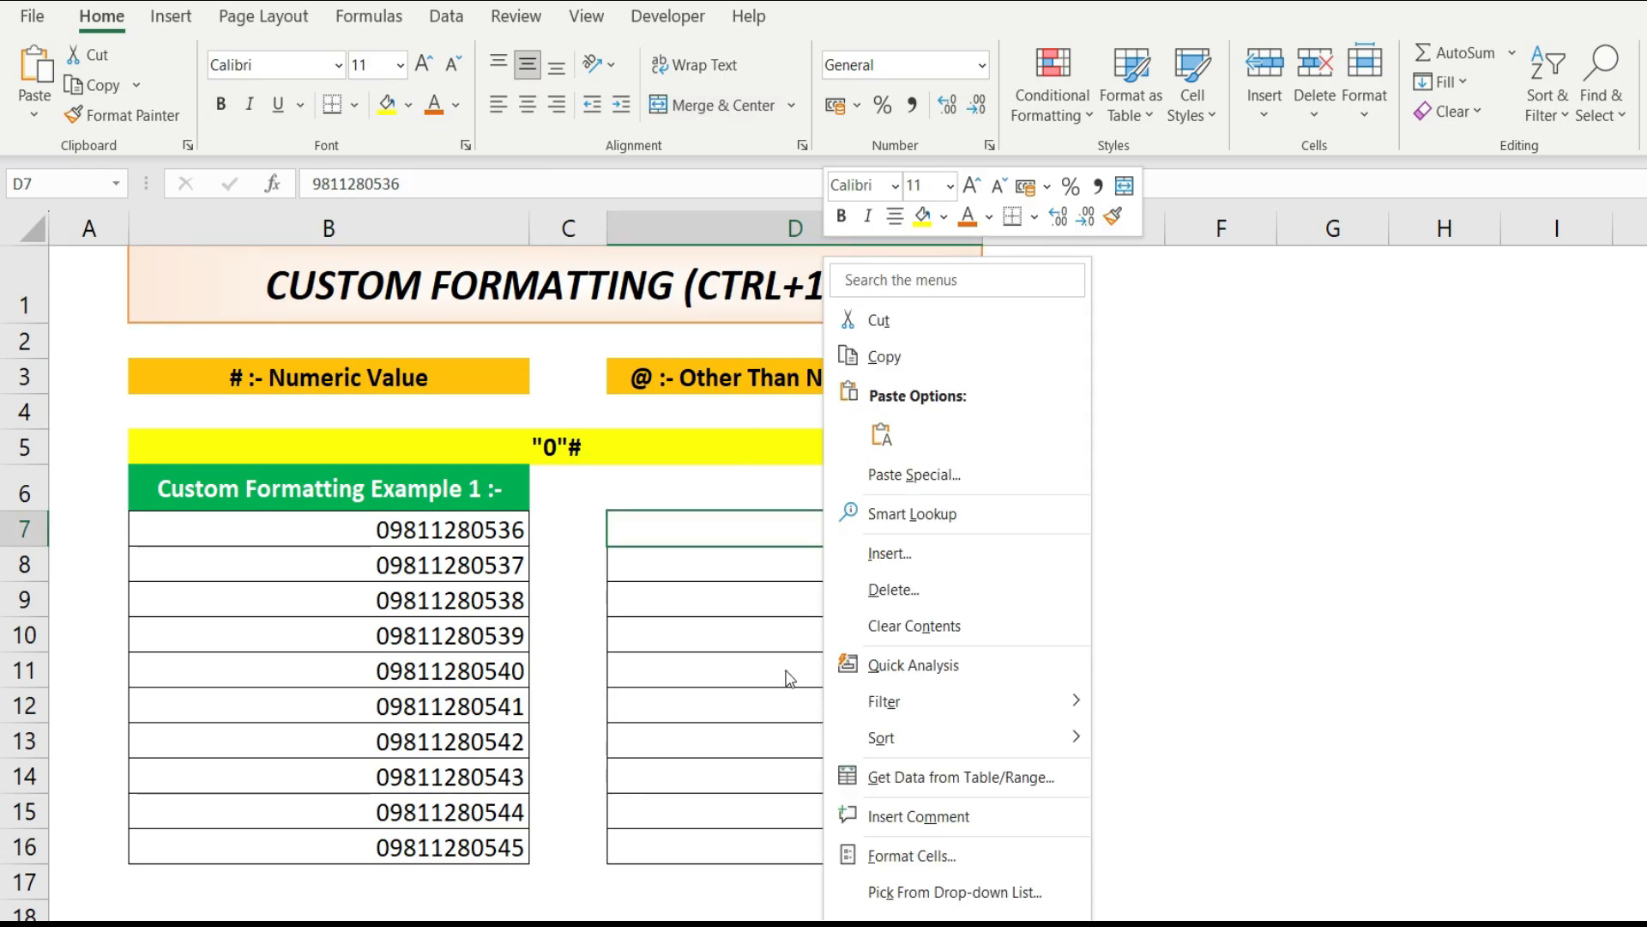
pyautogui.click(871, 859)
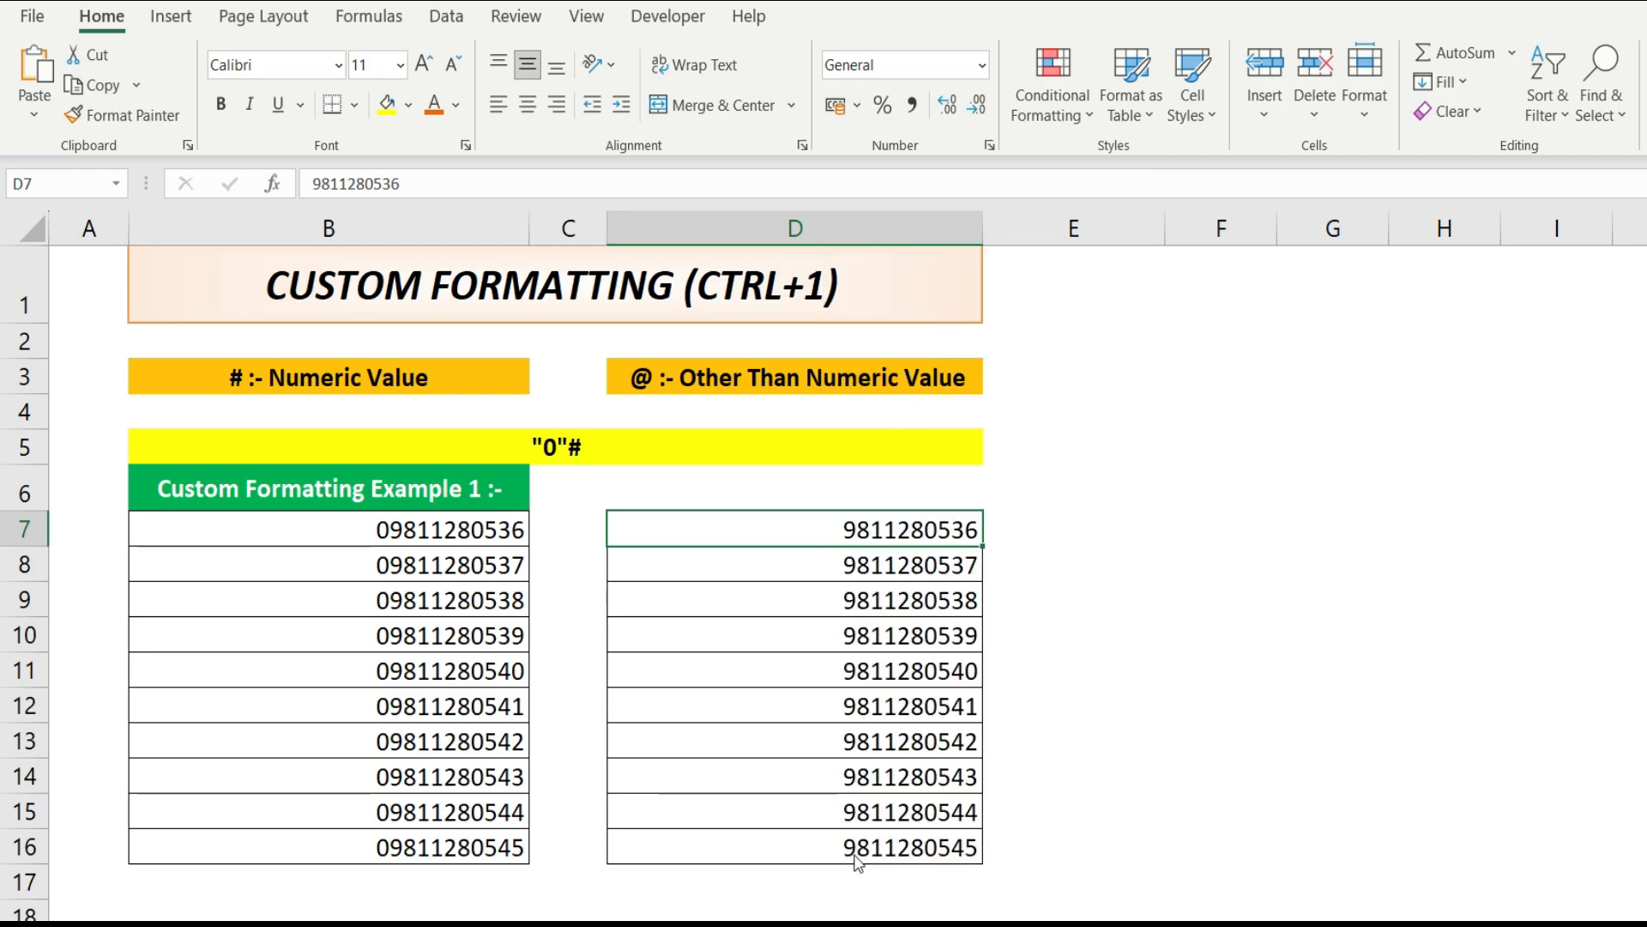
pyautogui.moveTo(959, 369); pyautogui.dragTo(1432, 251)
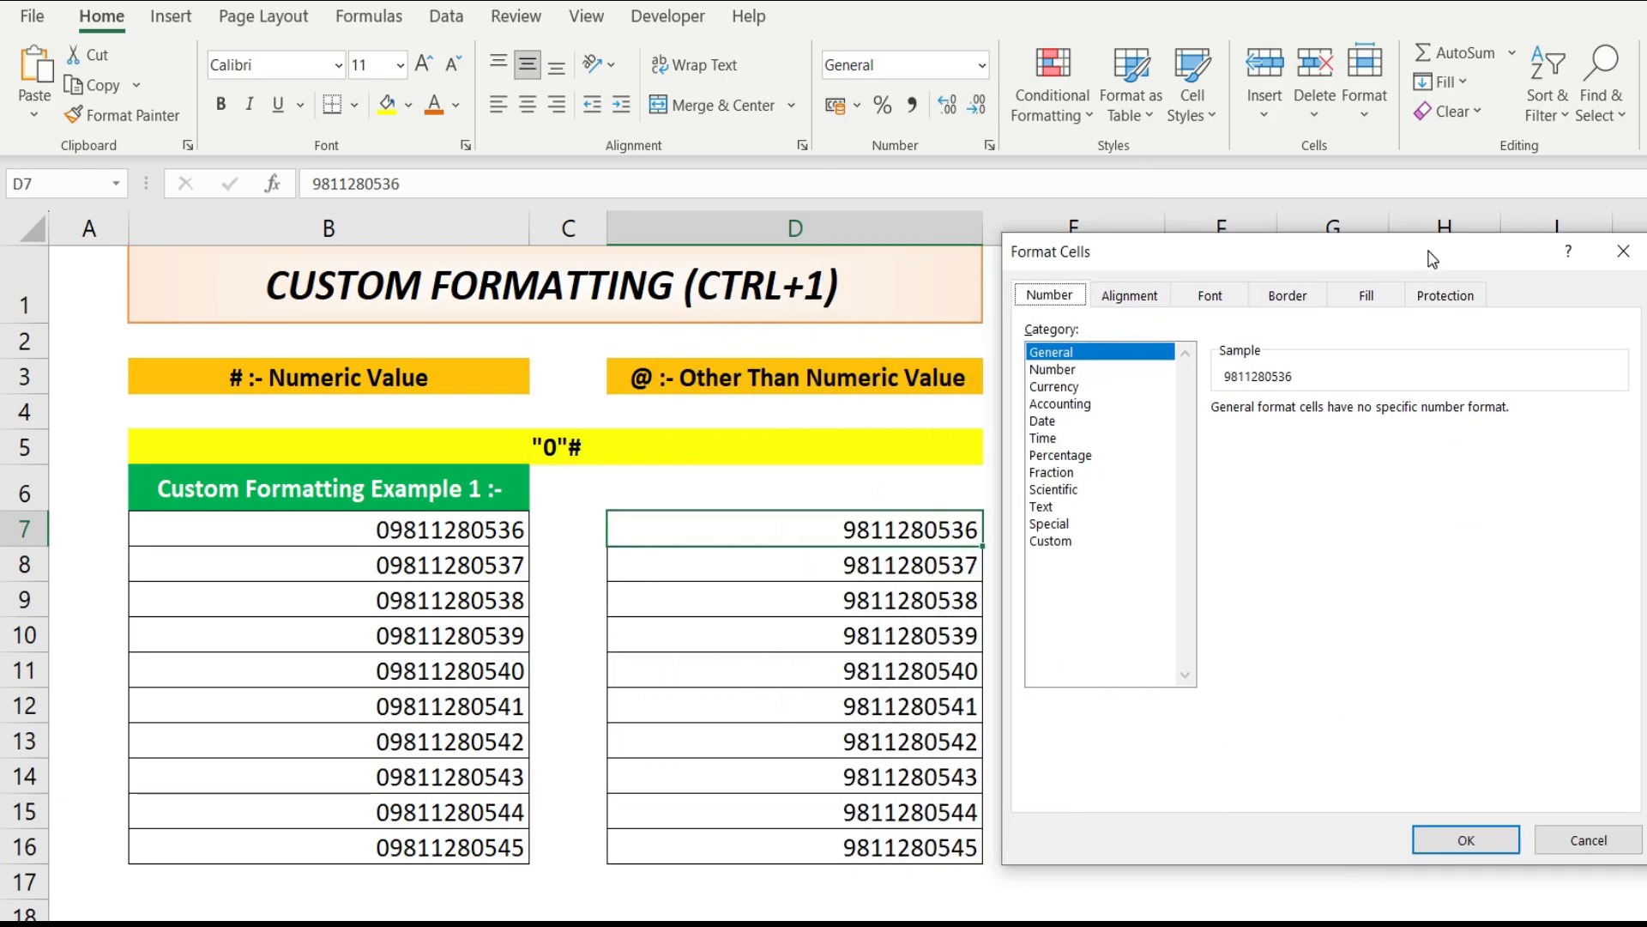
pyautogui.click(1069, 549)
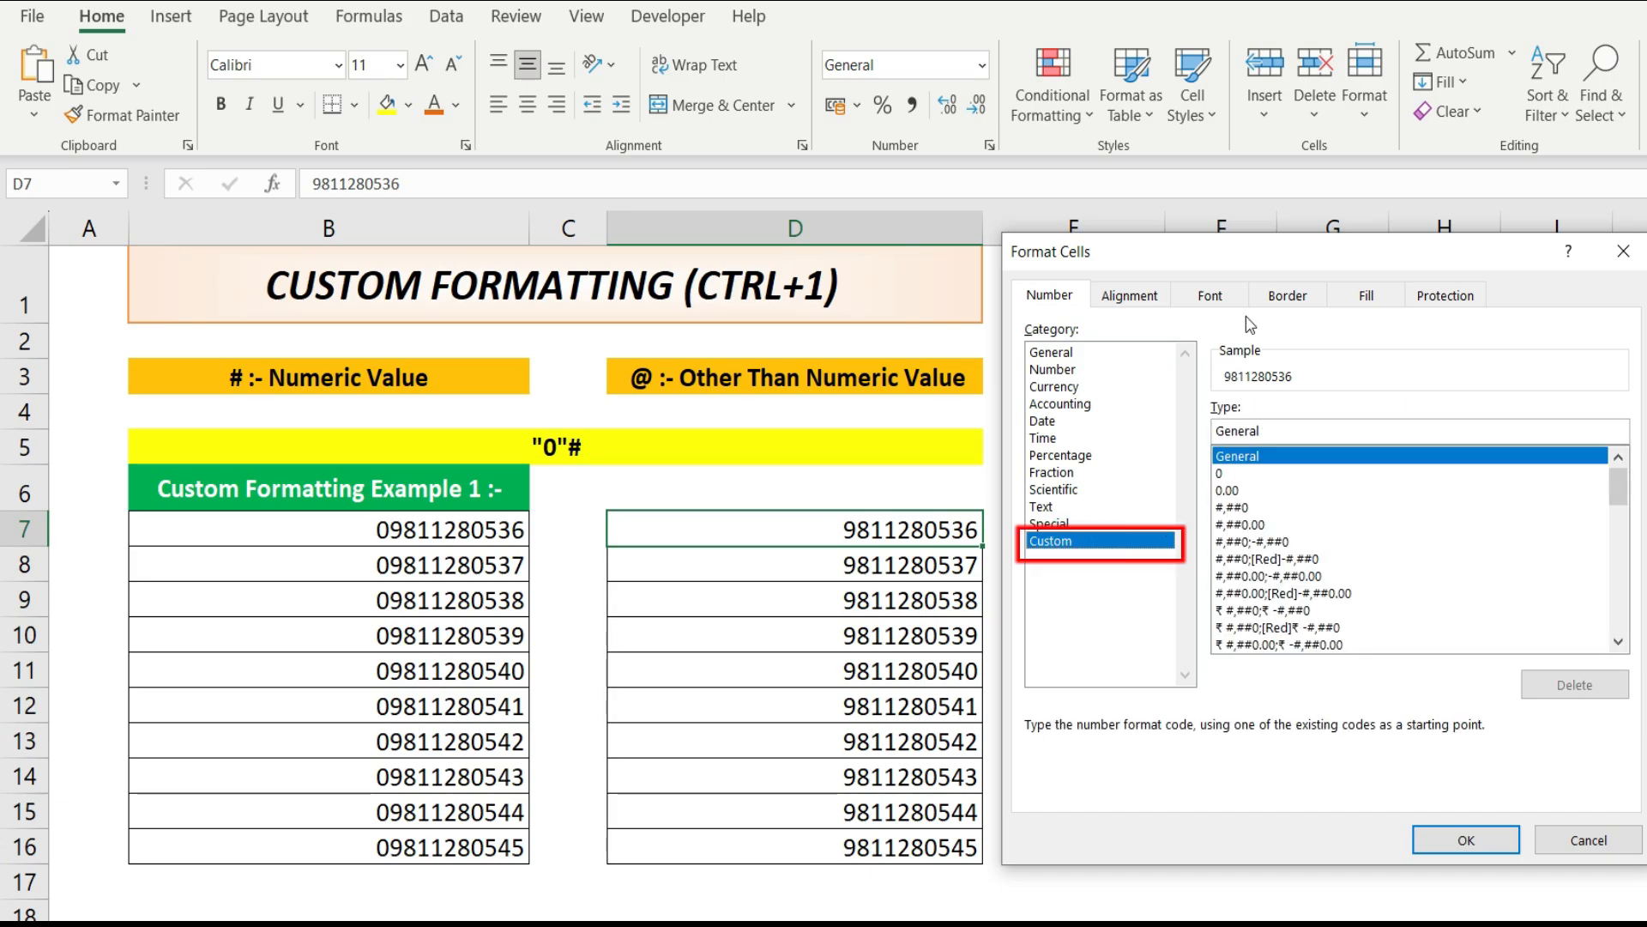
pyautogui.click(1572, 844)
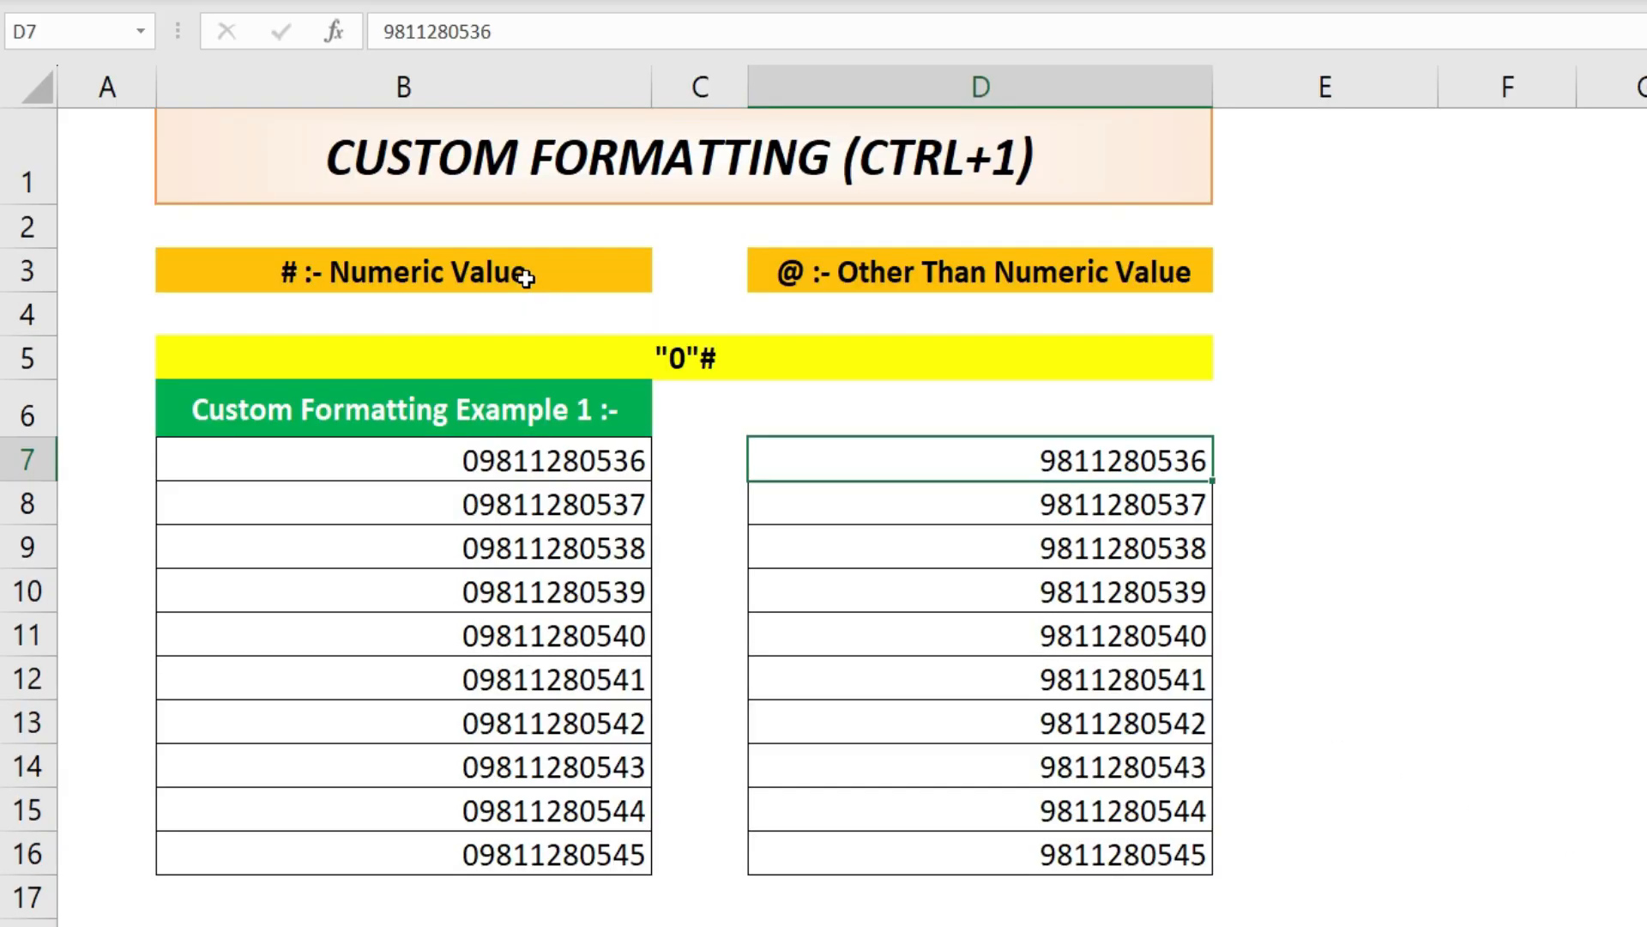
# - Examine the # and @ symbol notes in B3 and D3, and compare the number lists in B7:B16 and D7:D16
pyautogui.click(525, 277)
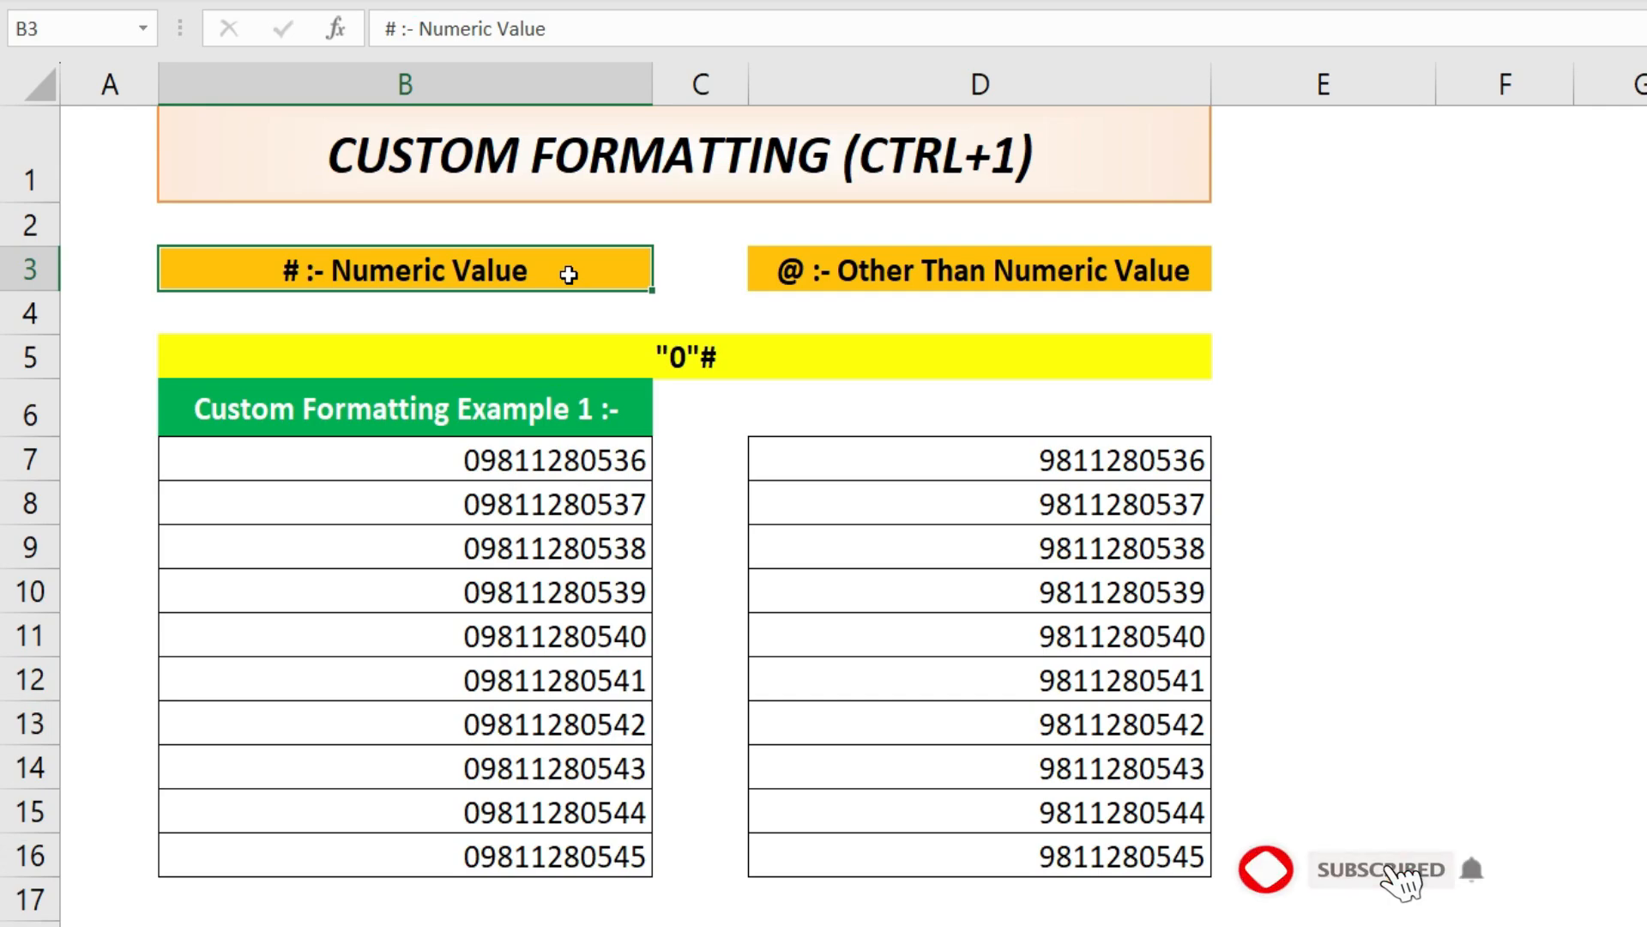
pyautogui.click(822, 275)
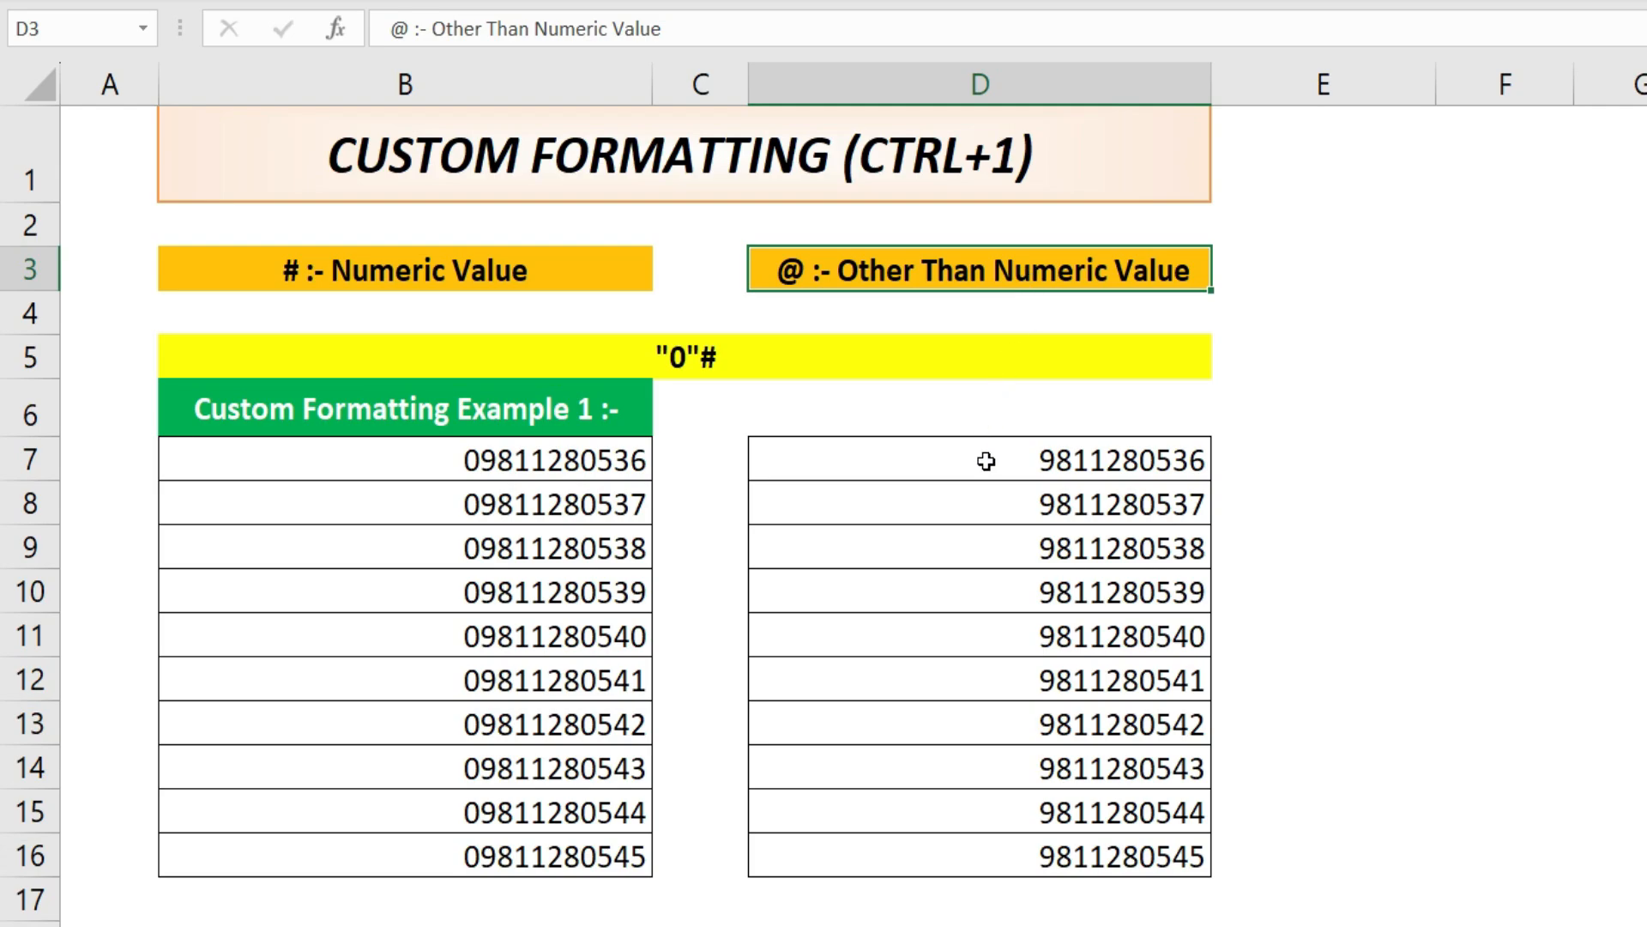
pyautogui.moveTo(985, 461); pyautogui.dragTo(1032, 848)
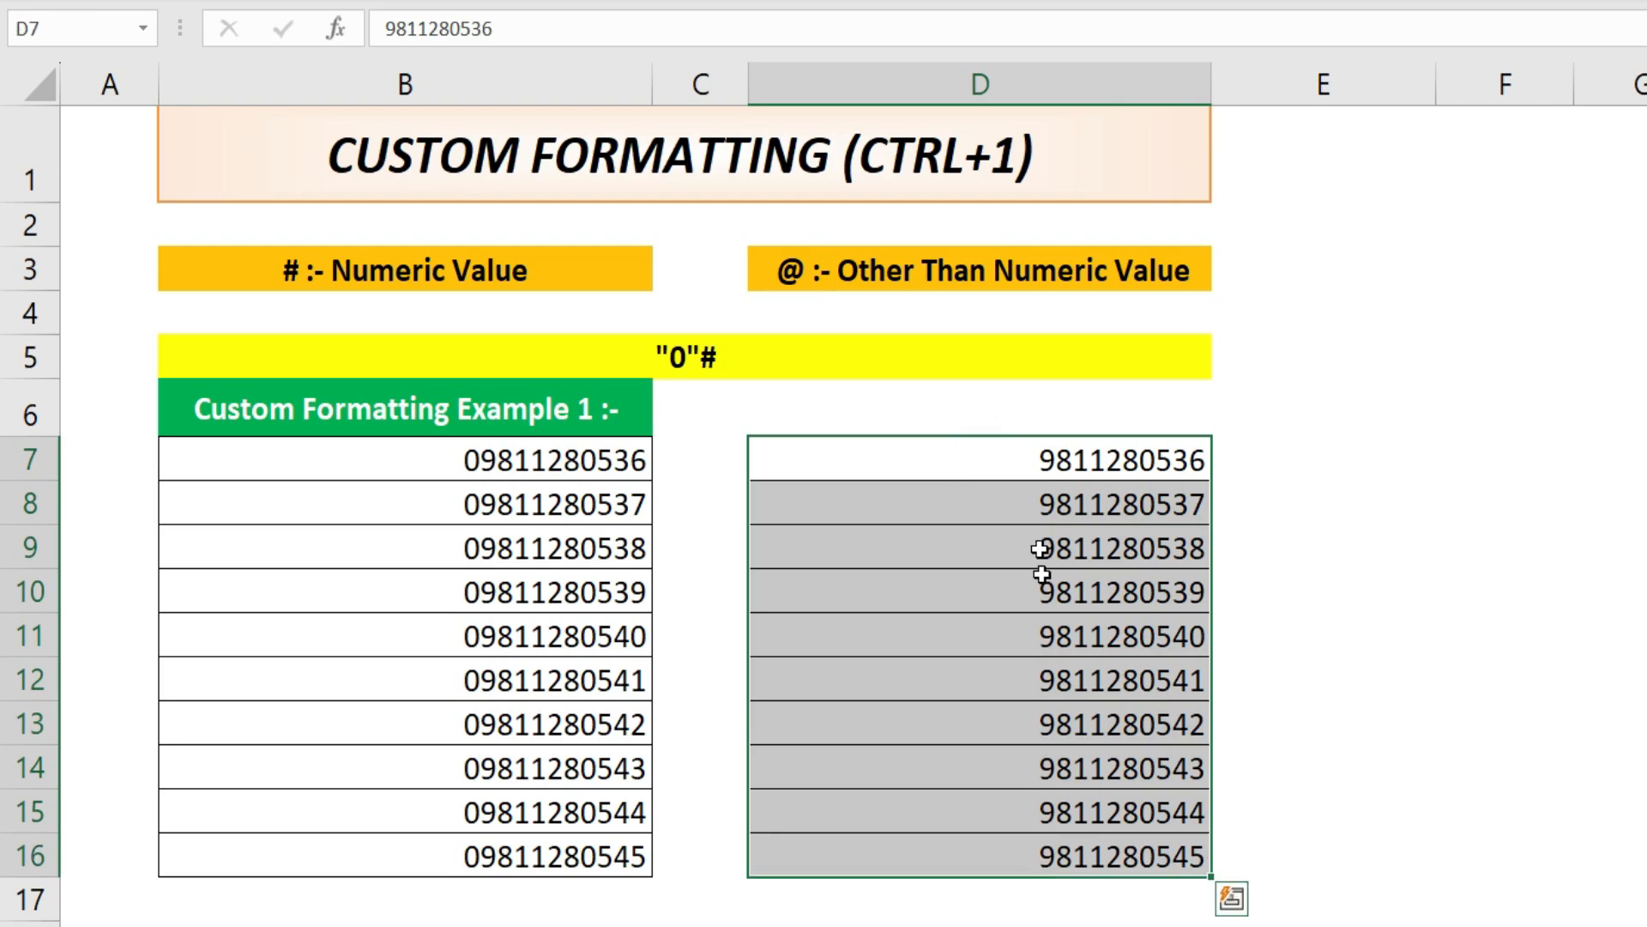
pyautogui.moveTo(502, 457); pyautogui.dragTo(537, 845)
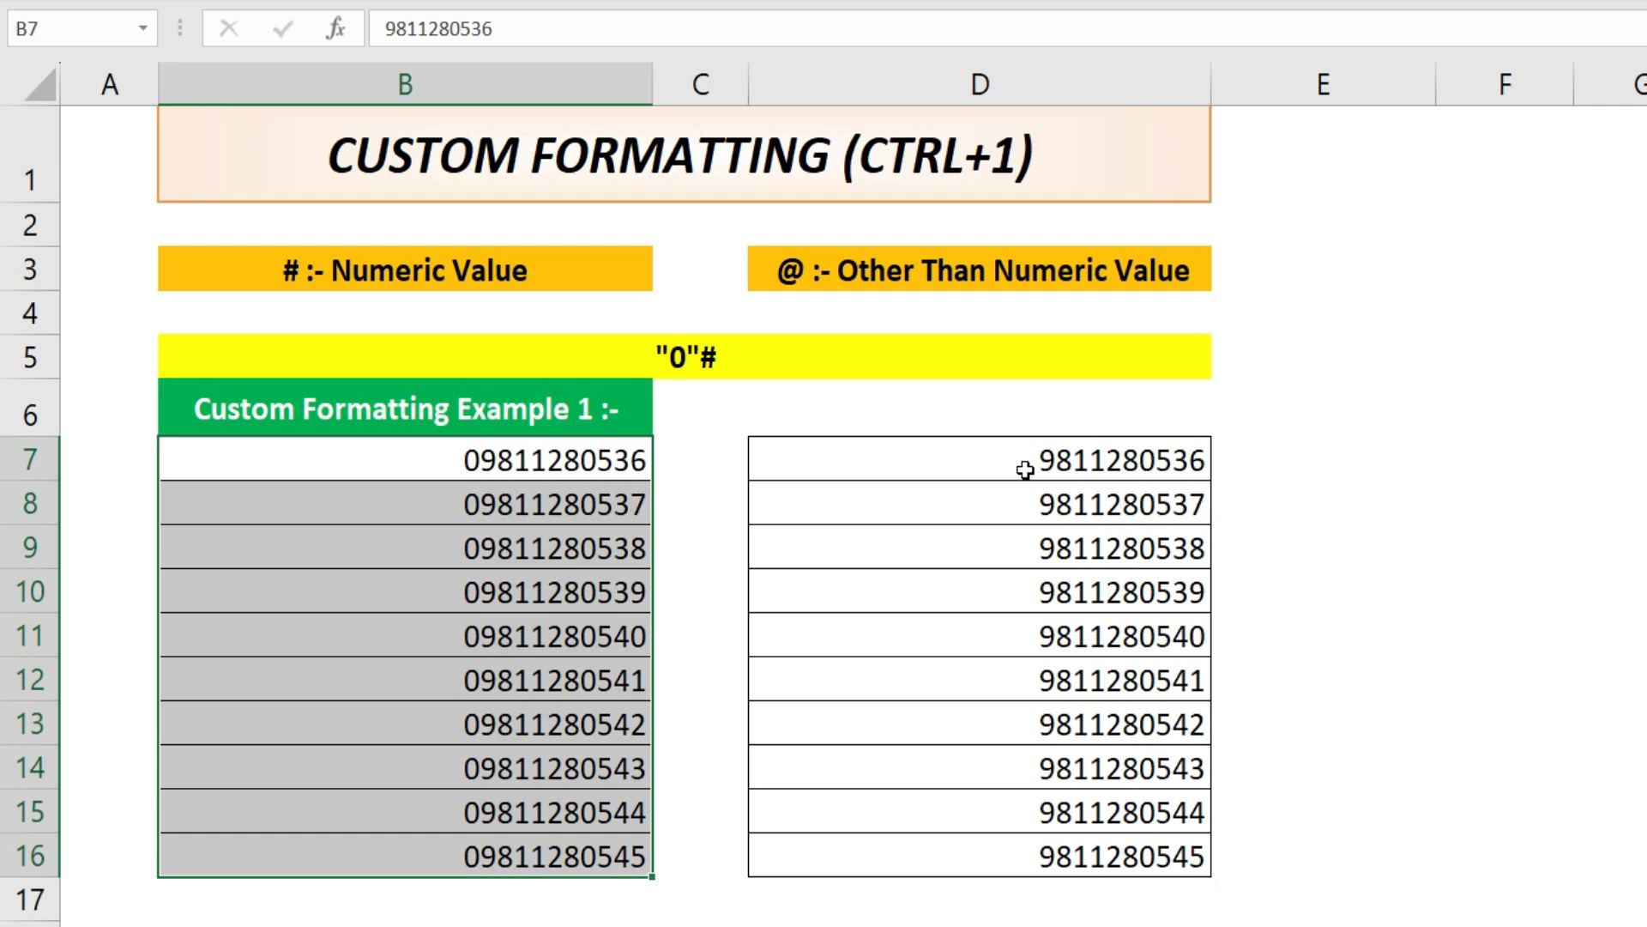
pyautogui.moveTo(1027, 460); pyautogui.dragTo(1045, 858)
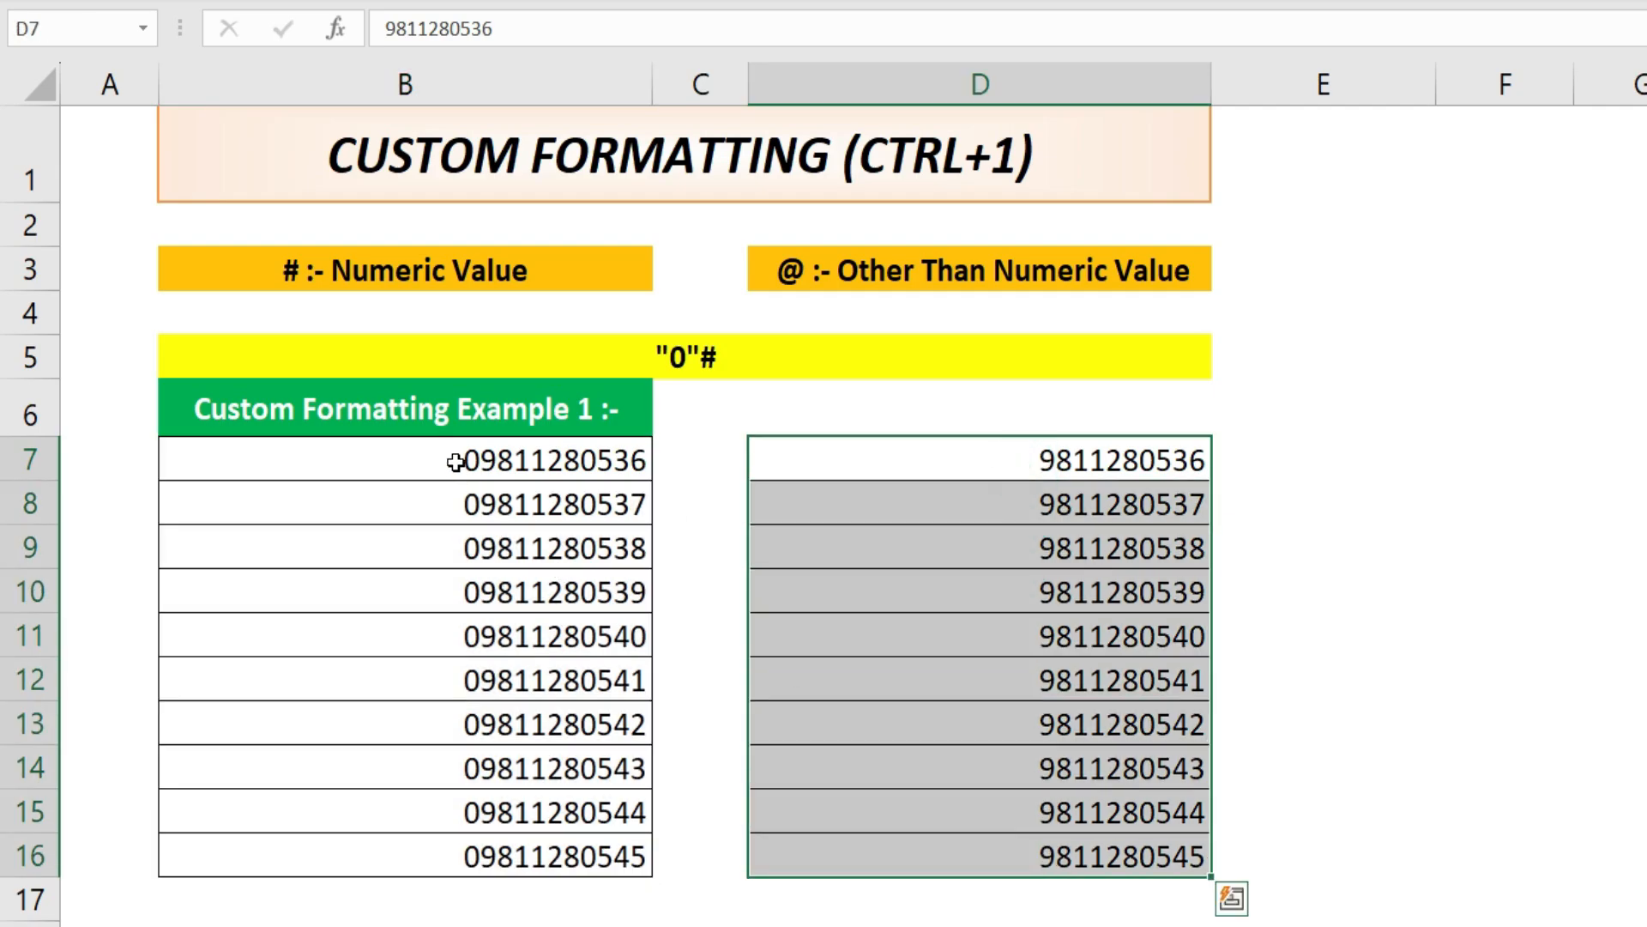
pyautogui.moveTo(456, 463); pyautogui.dragTo(499, 822)
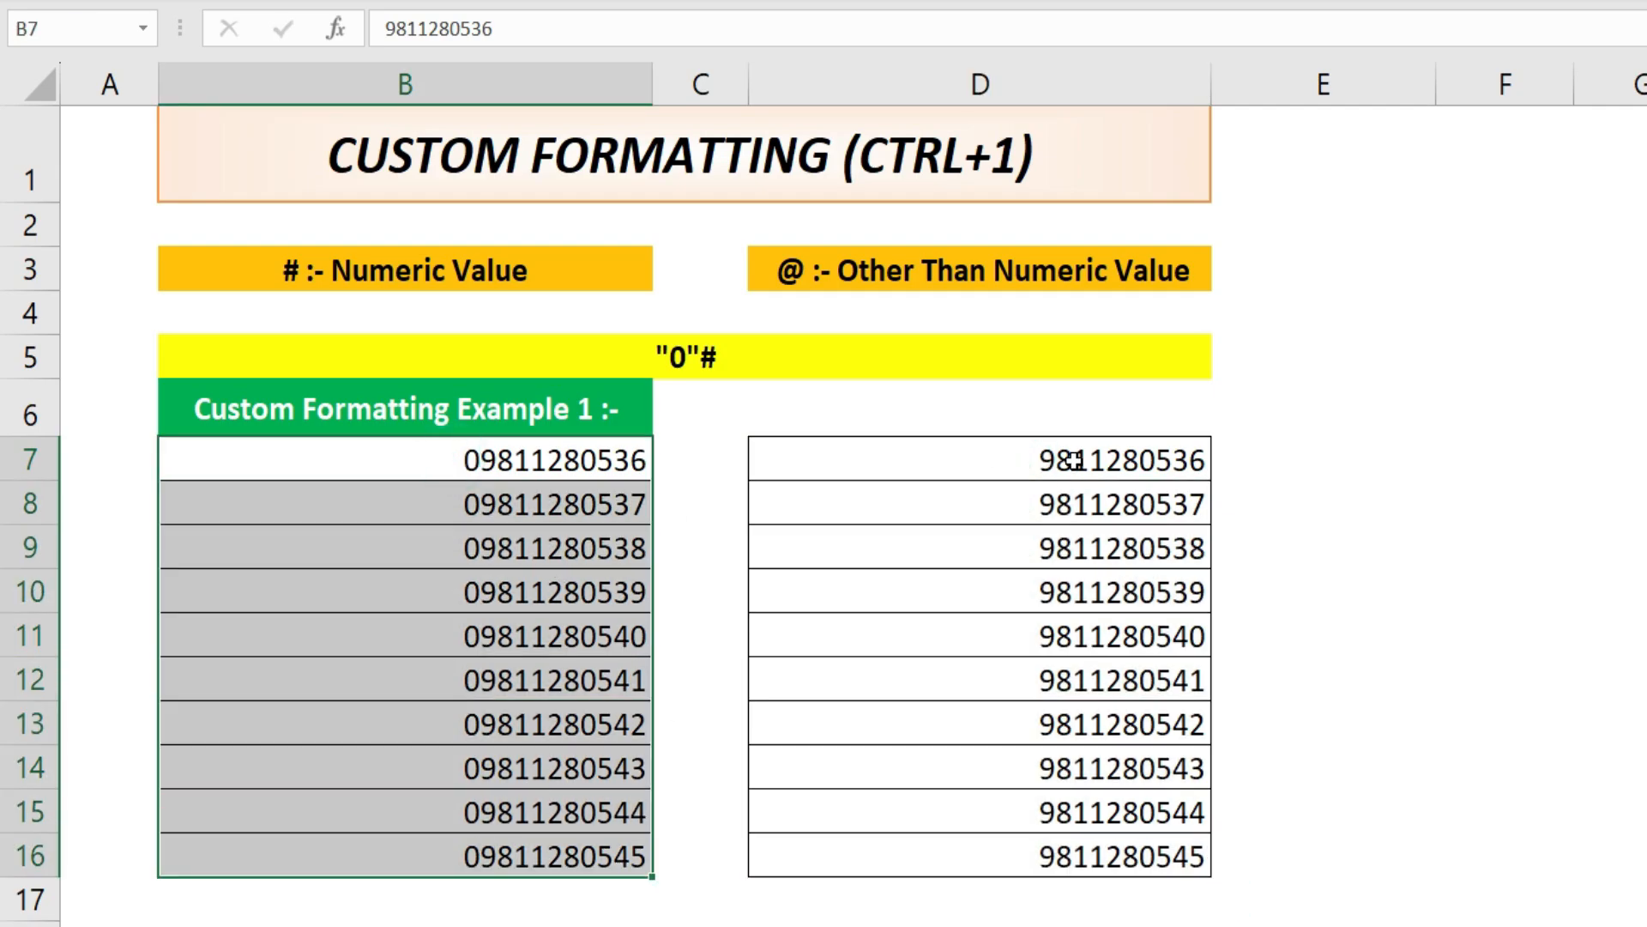
pyautogui.moveTo(1073, 458); pyautogui.dragTo(1095, 851)
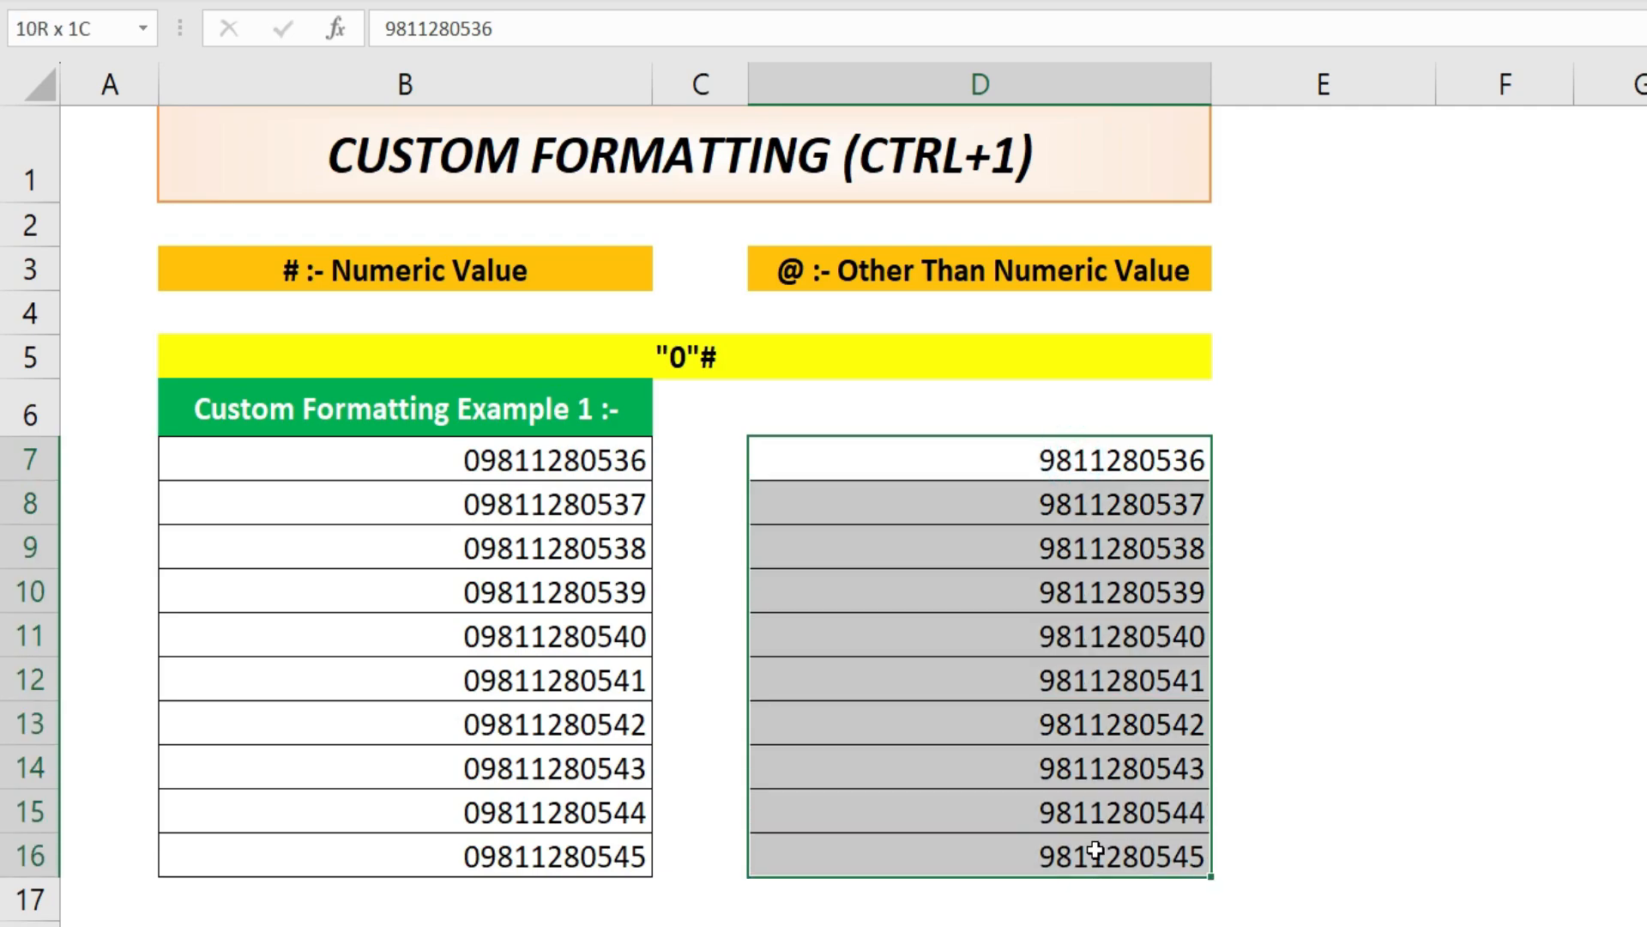
pyautogui.click(1046, 470)
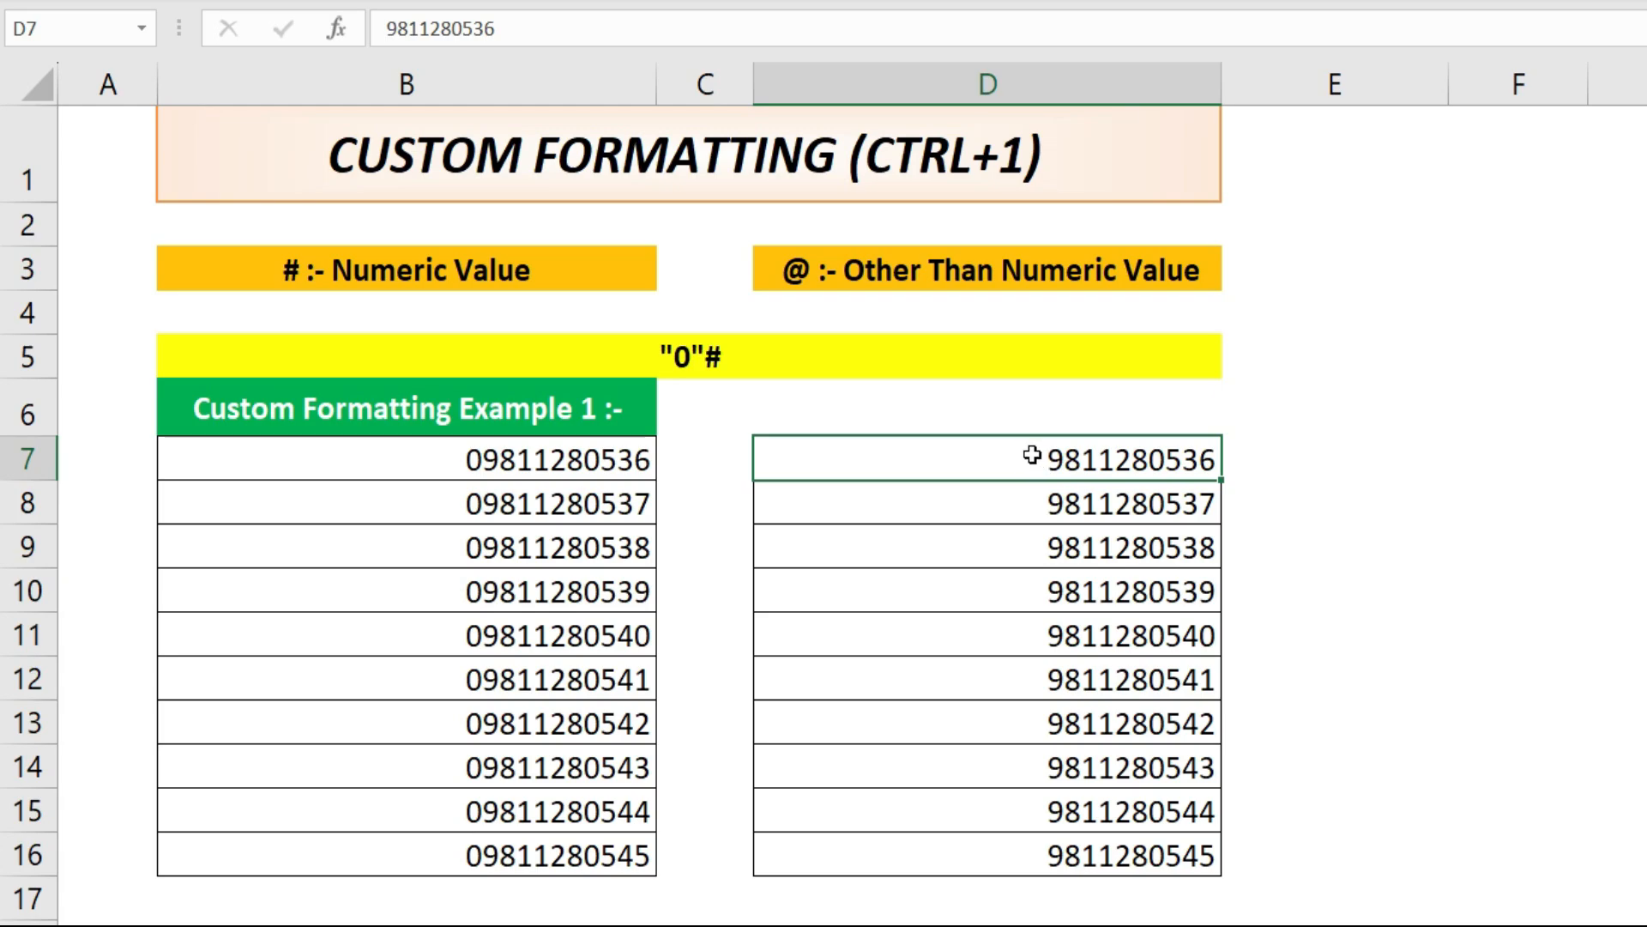
# - Bring up the Custom number format settings for the range D7:D16
pyautogui.moveTo(1033, 456)
pyautogui.mouseDown()
pyautogui.moveTo(1037, 812)
pyautogui.moveTo(1064, 856)
pyautogui.mouseUp()
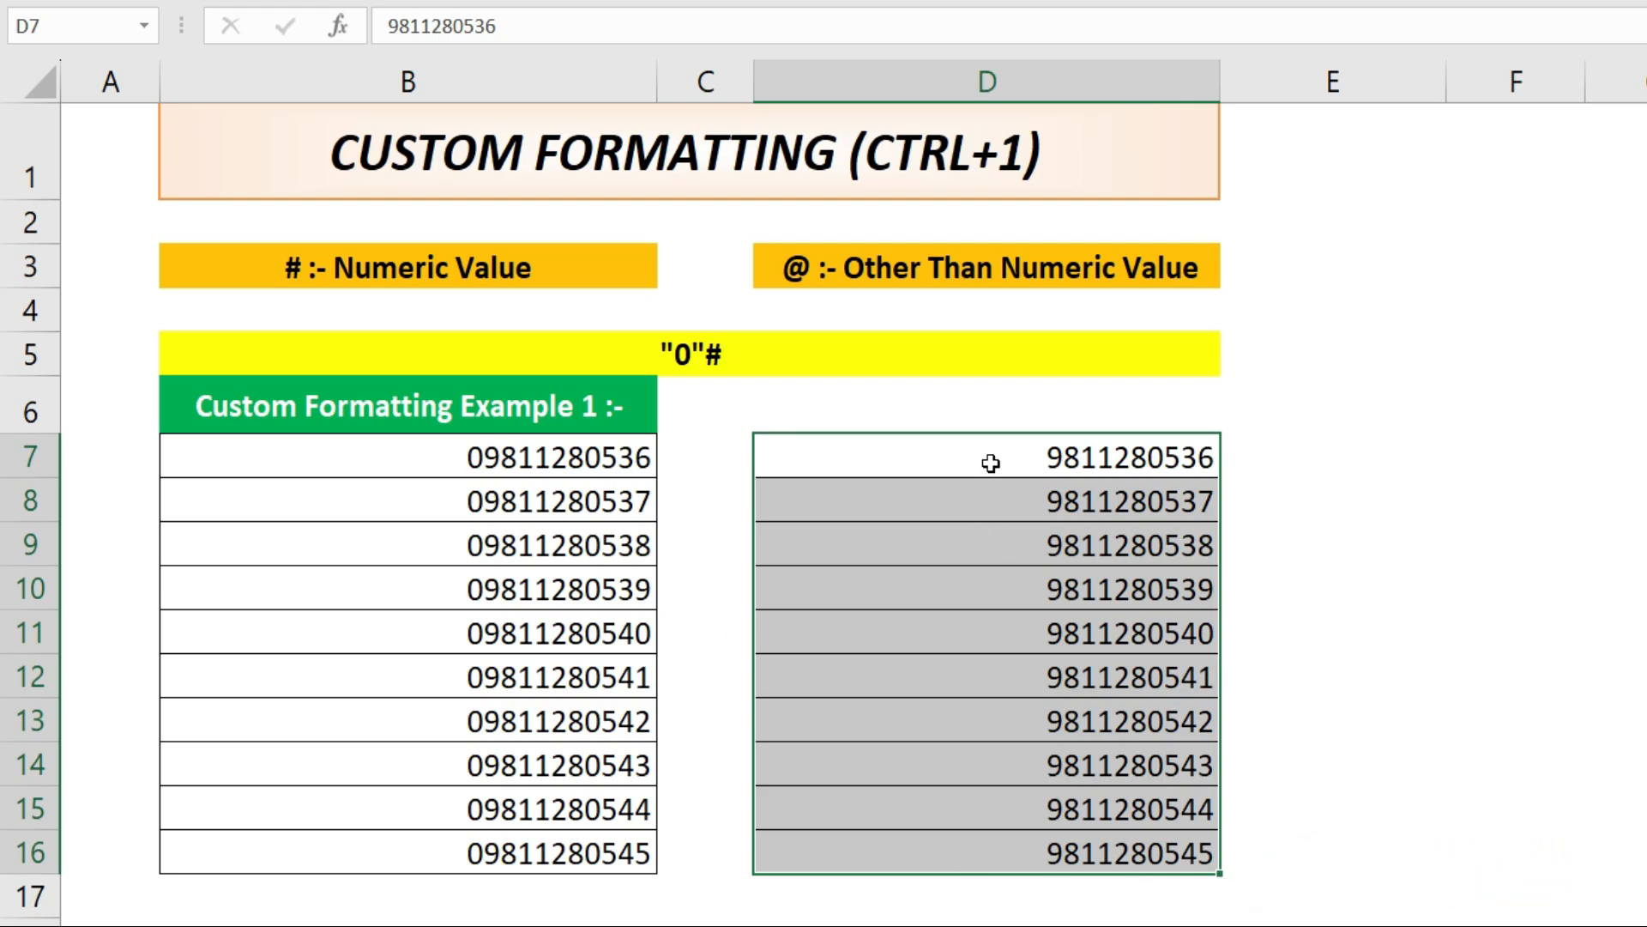
pyautogui.hotkey('ctrl', '1')
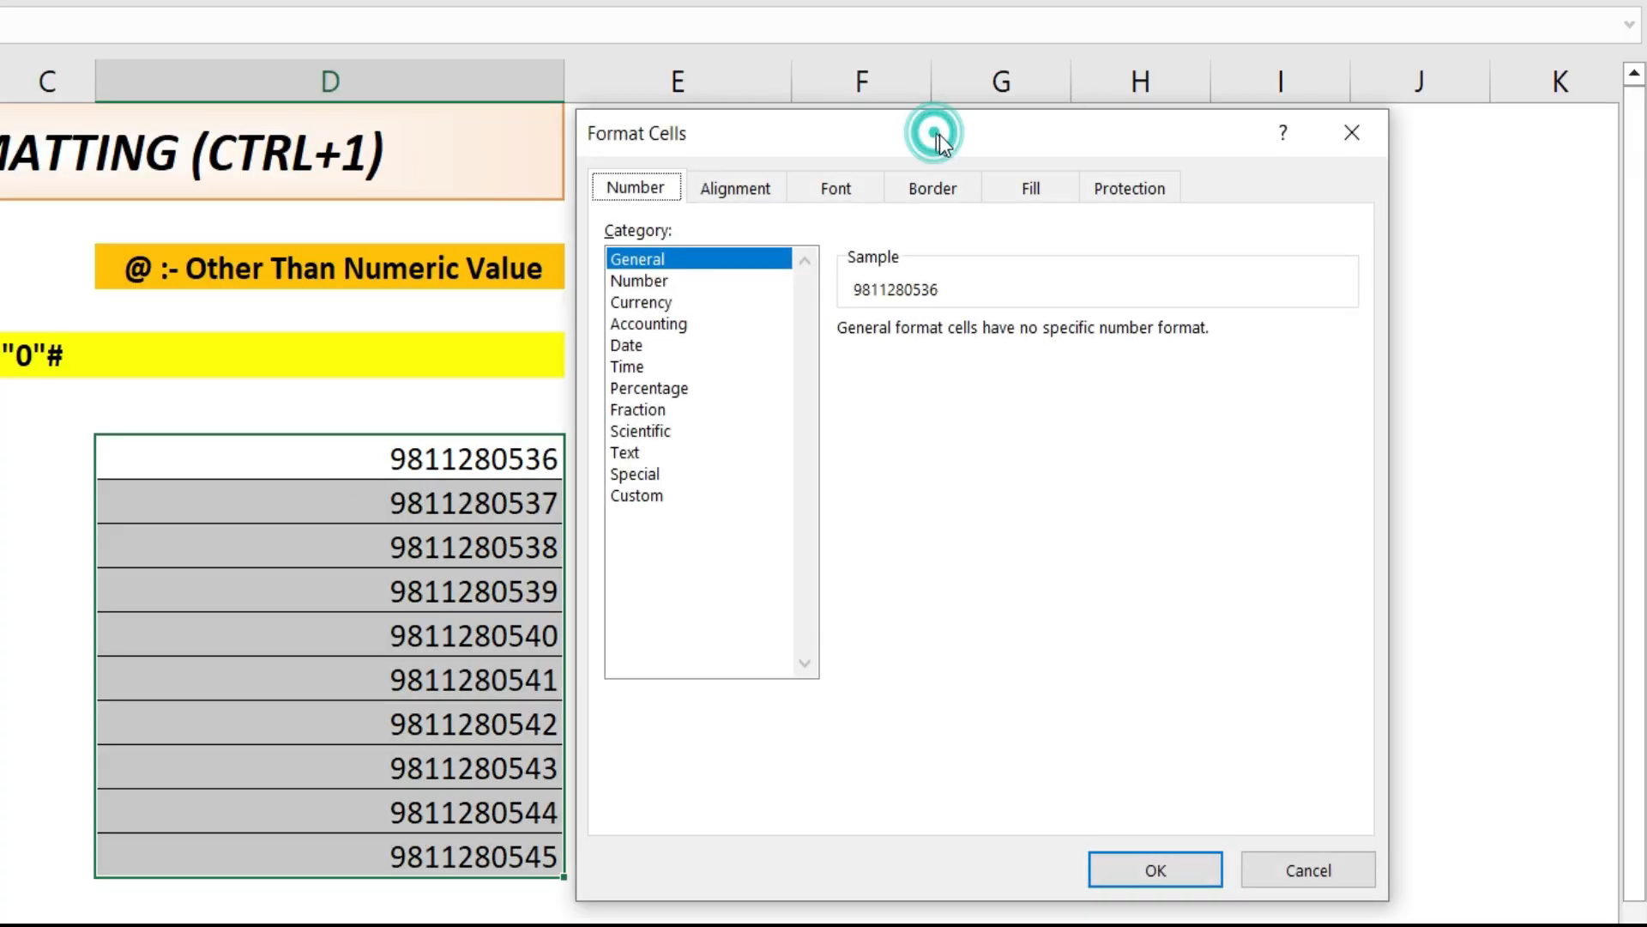
pyautogui.moveTo(934, 133); pyautogui.dragTo(942, 138)
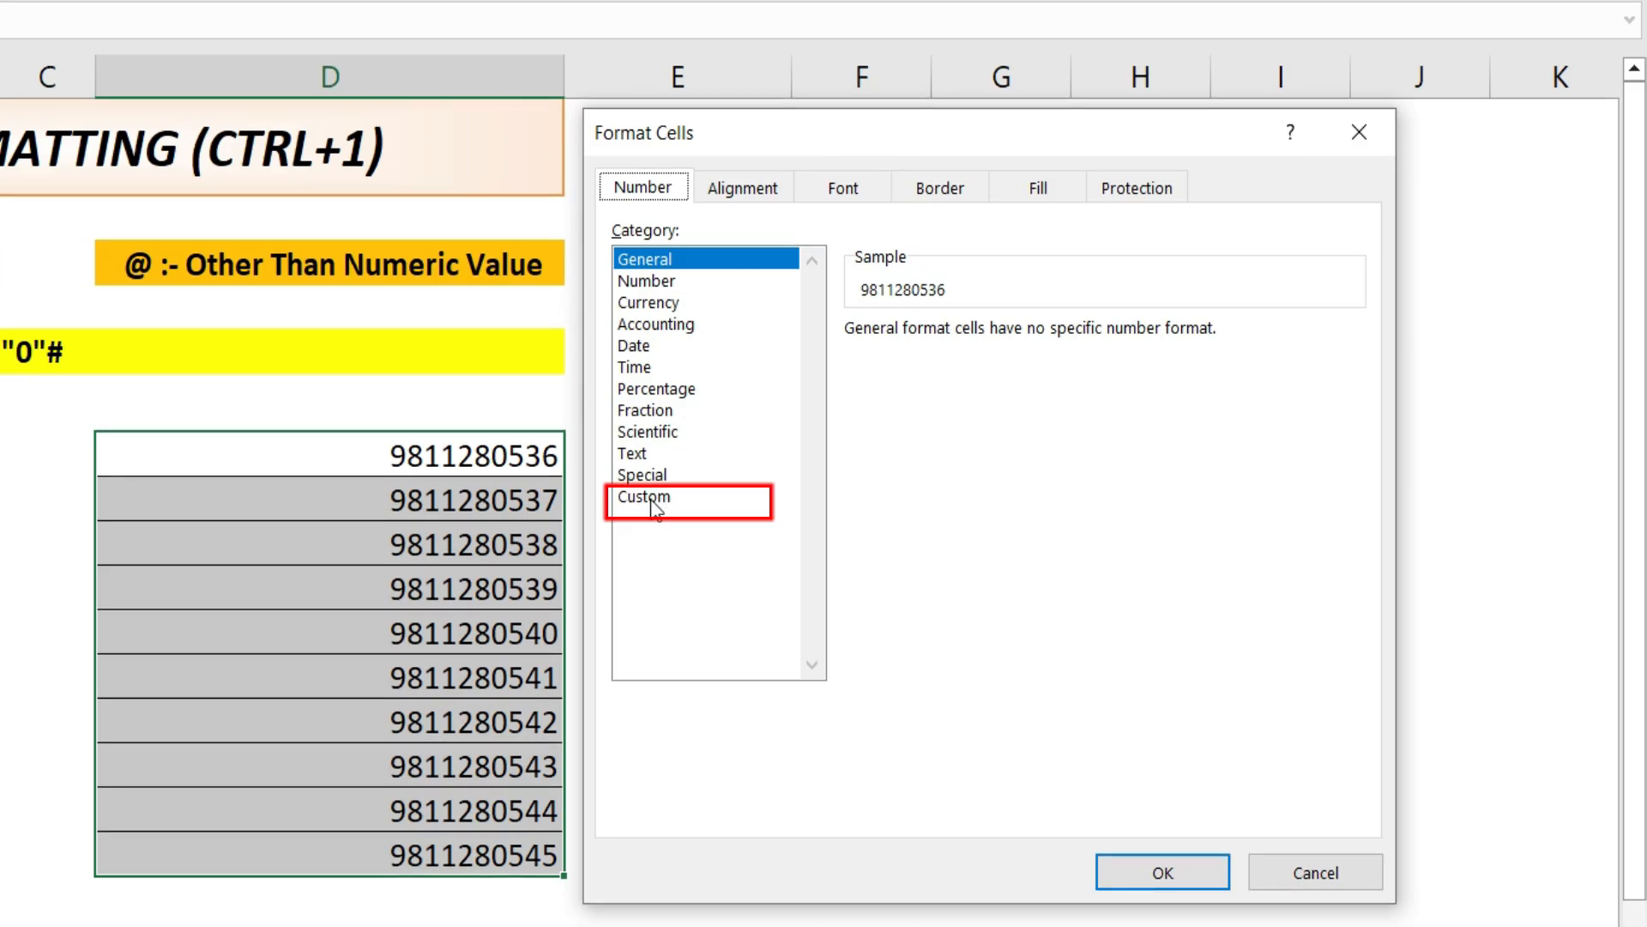
pyautogui.click(655, 504)
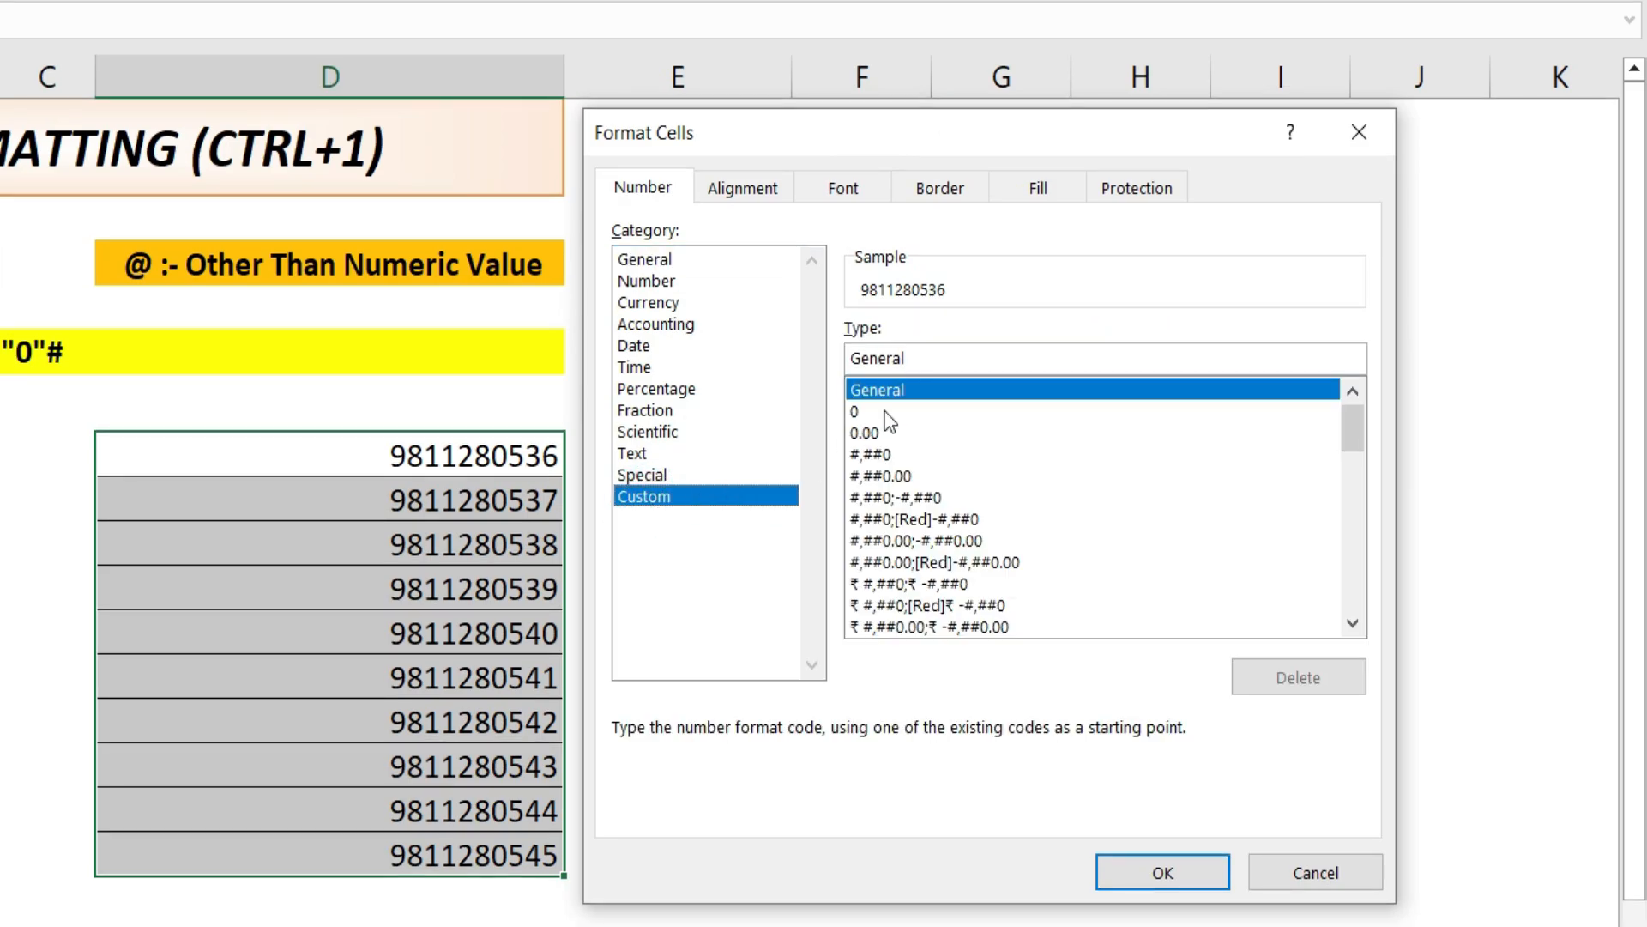
pyautogui.click(958, 358)
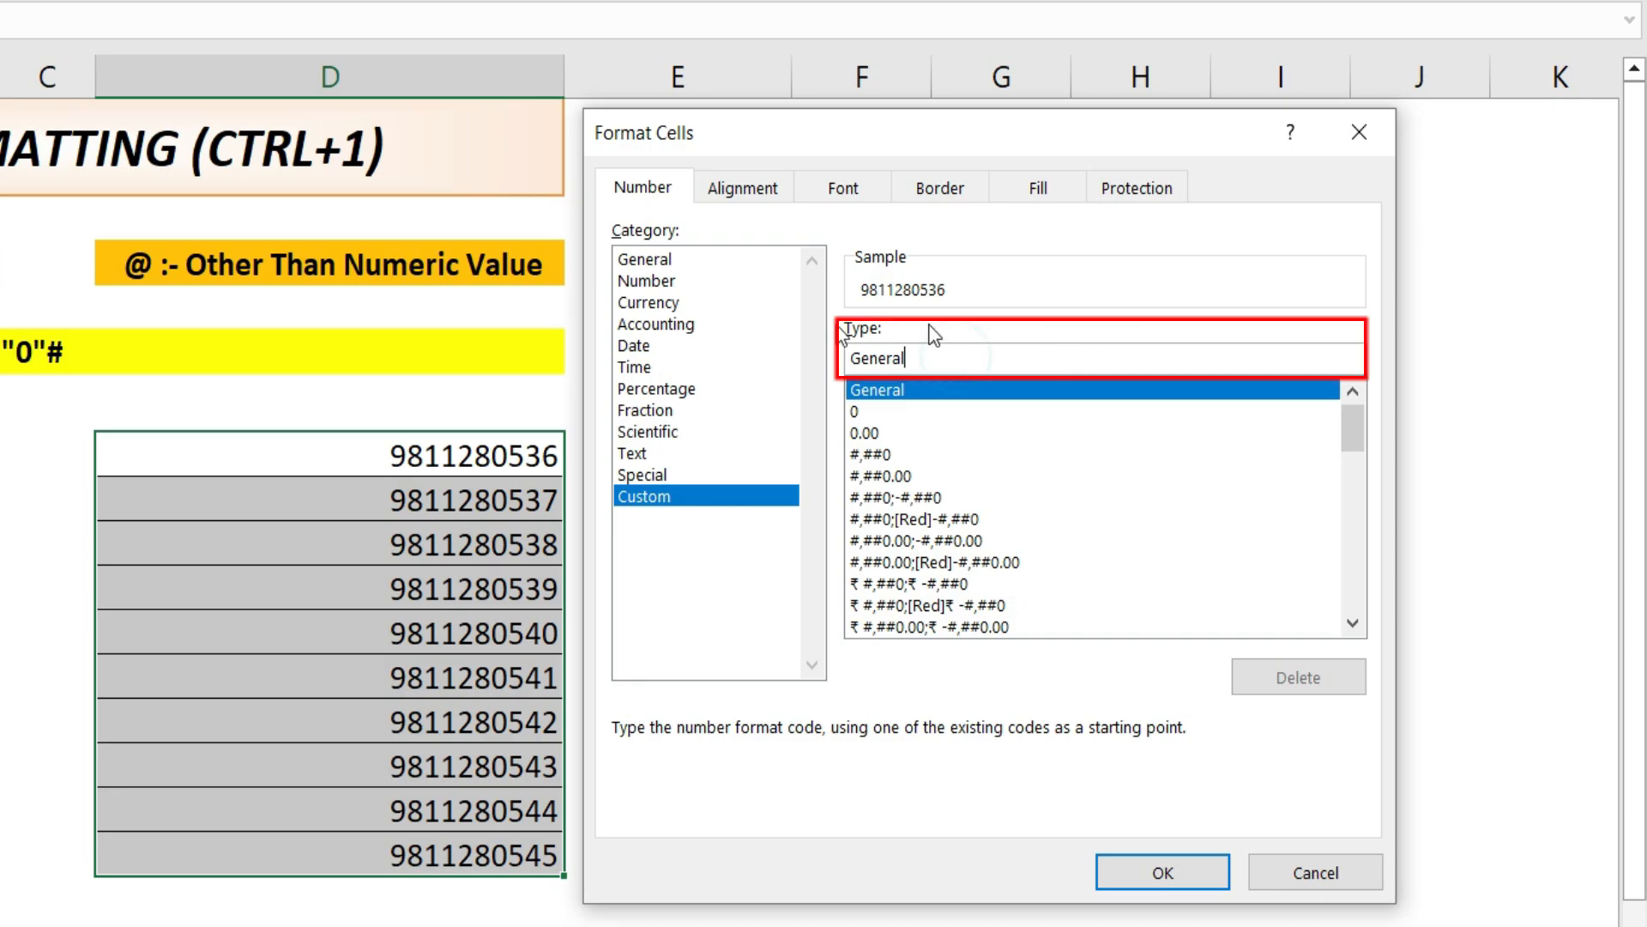
pyautogui.doubleClick(969, 358)
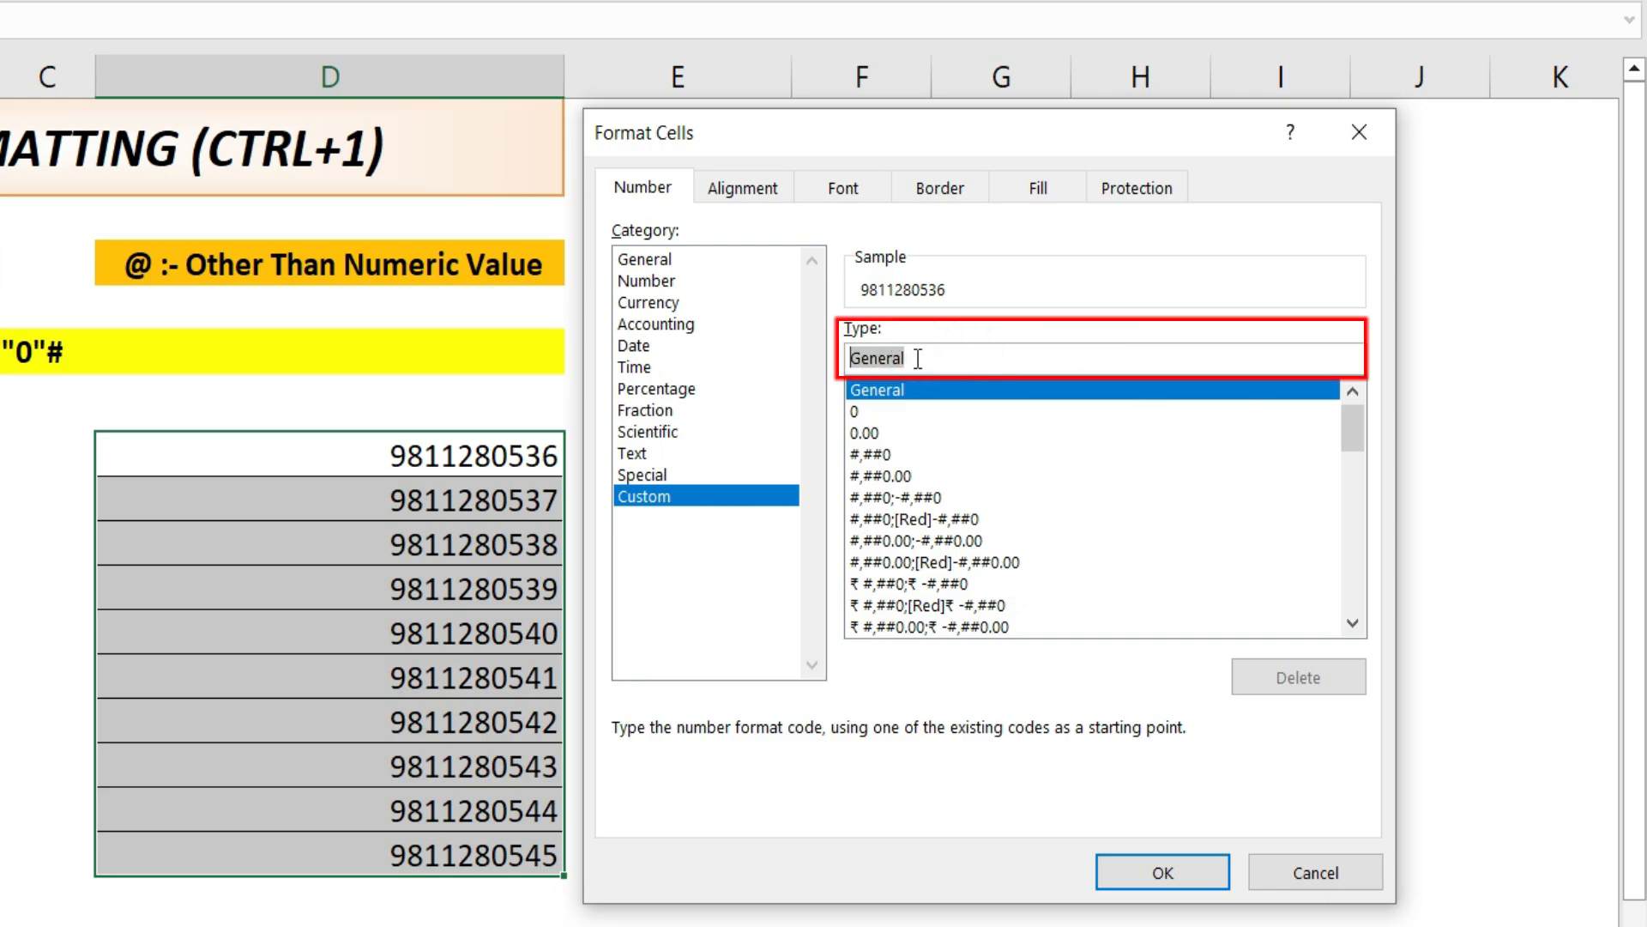
pyautogui.moveTo(915, 358); pyautogui.dragTo(845, 357)
pyautogui.click(955, 367)
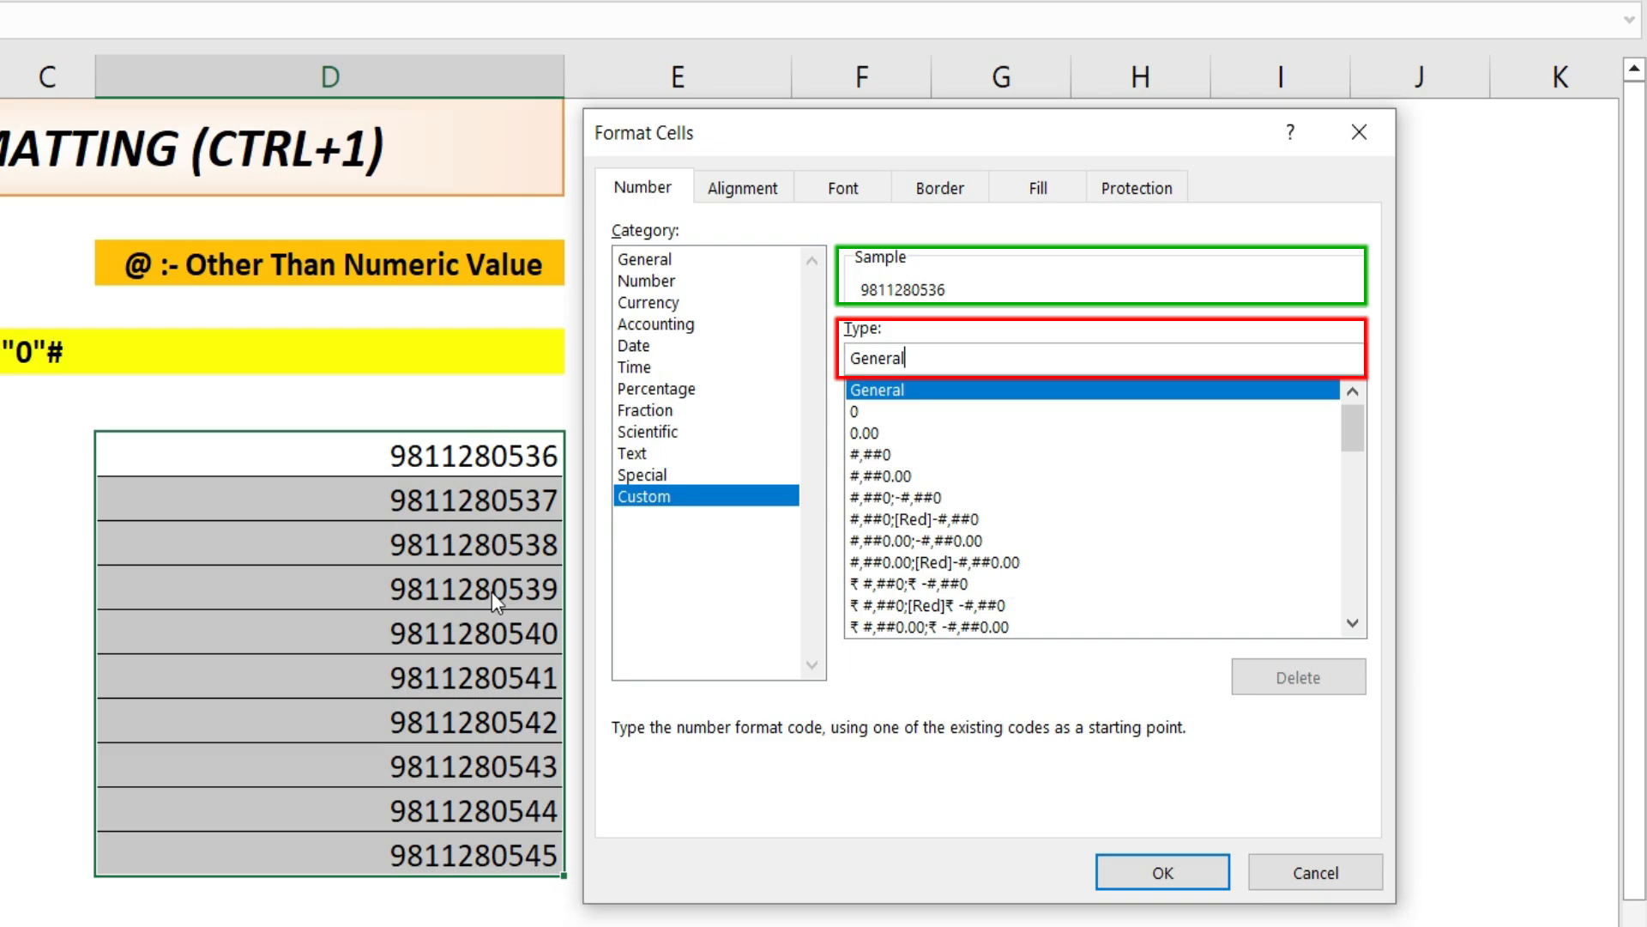
# - Replace the General format code with the custom code "0"# and apply it to D7:D16
pyautogui.doubleClick(933, 357)
pyautogui.press('BackSpace')
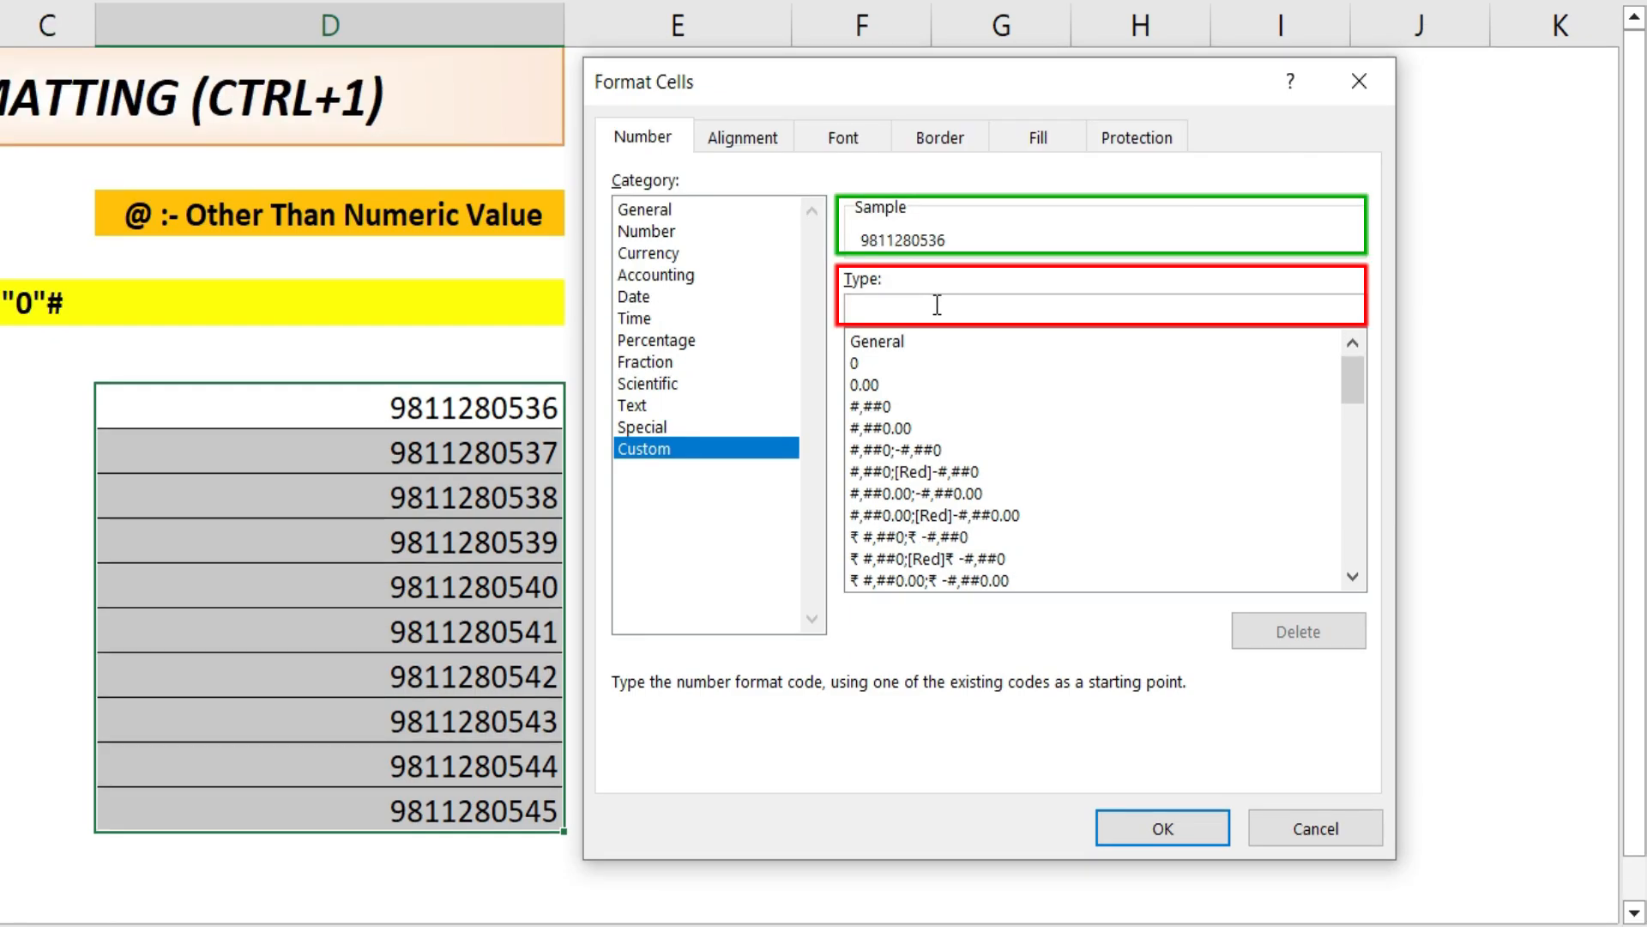
pyautogui.click(937, 354)
pyautogui.click(924, 310)
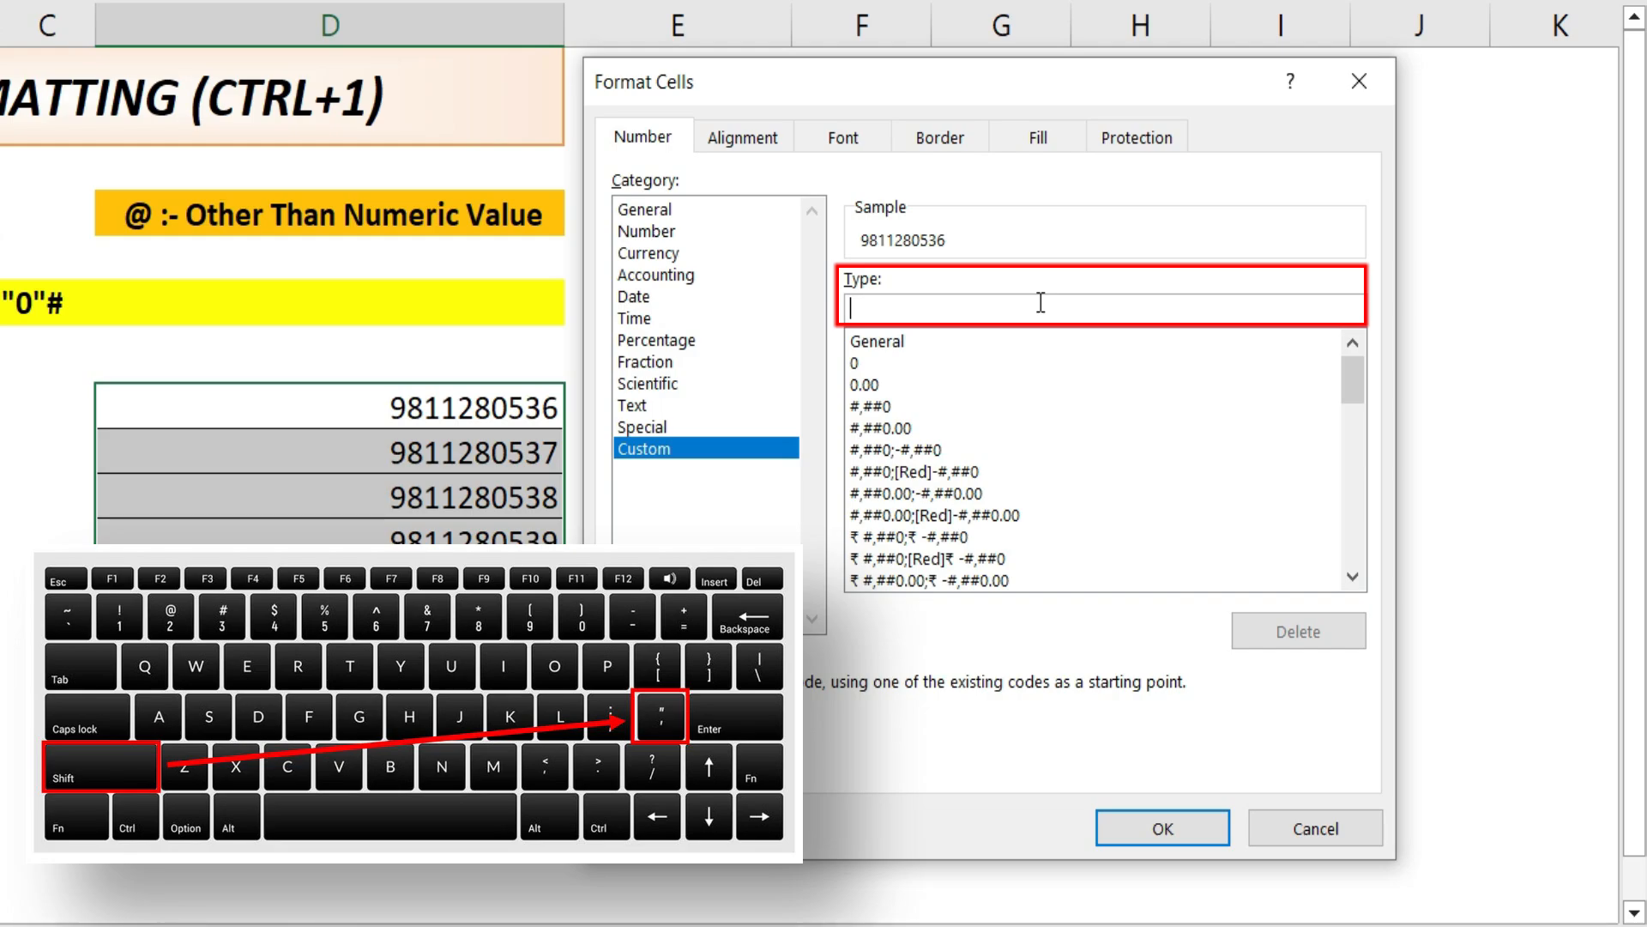
pyautogui.write('"')
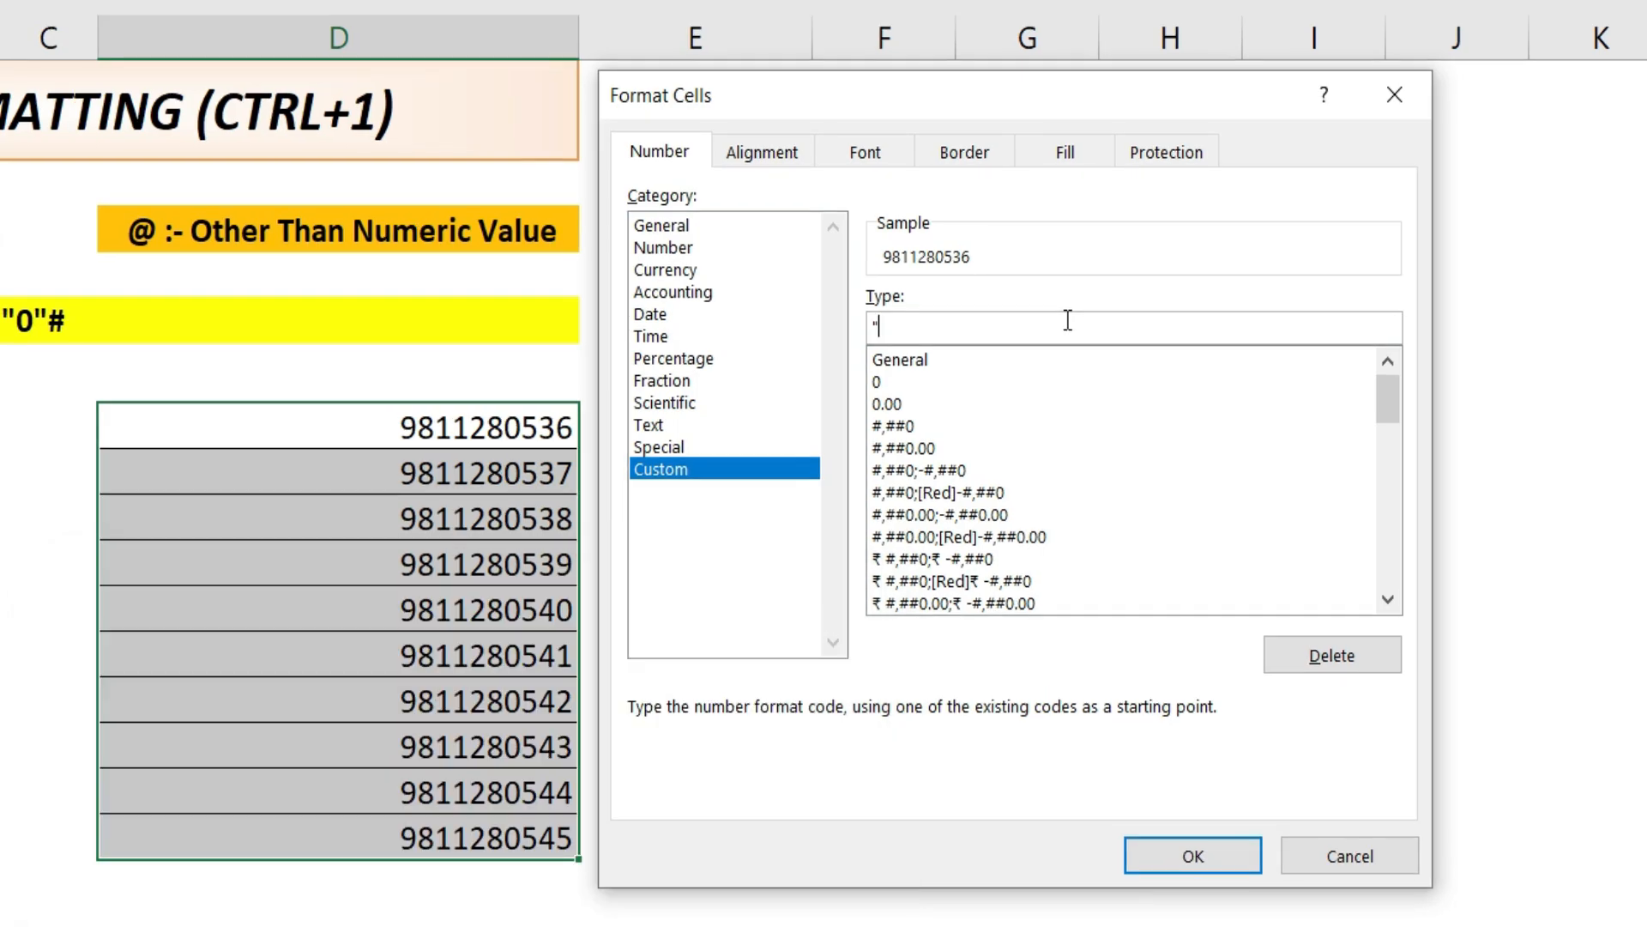
pyautogui.write('0')
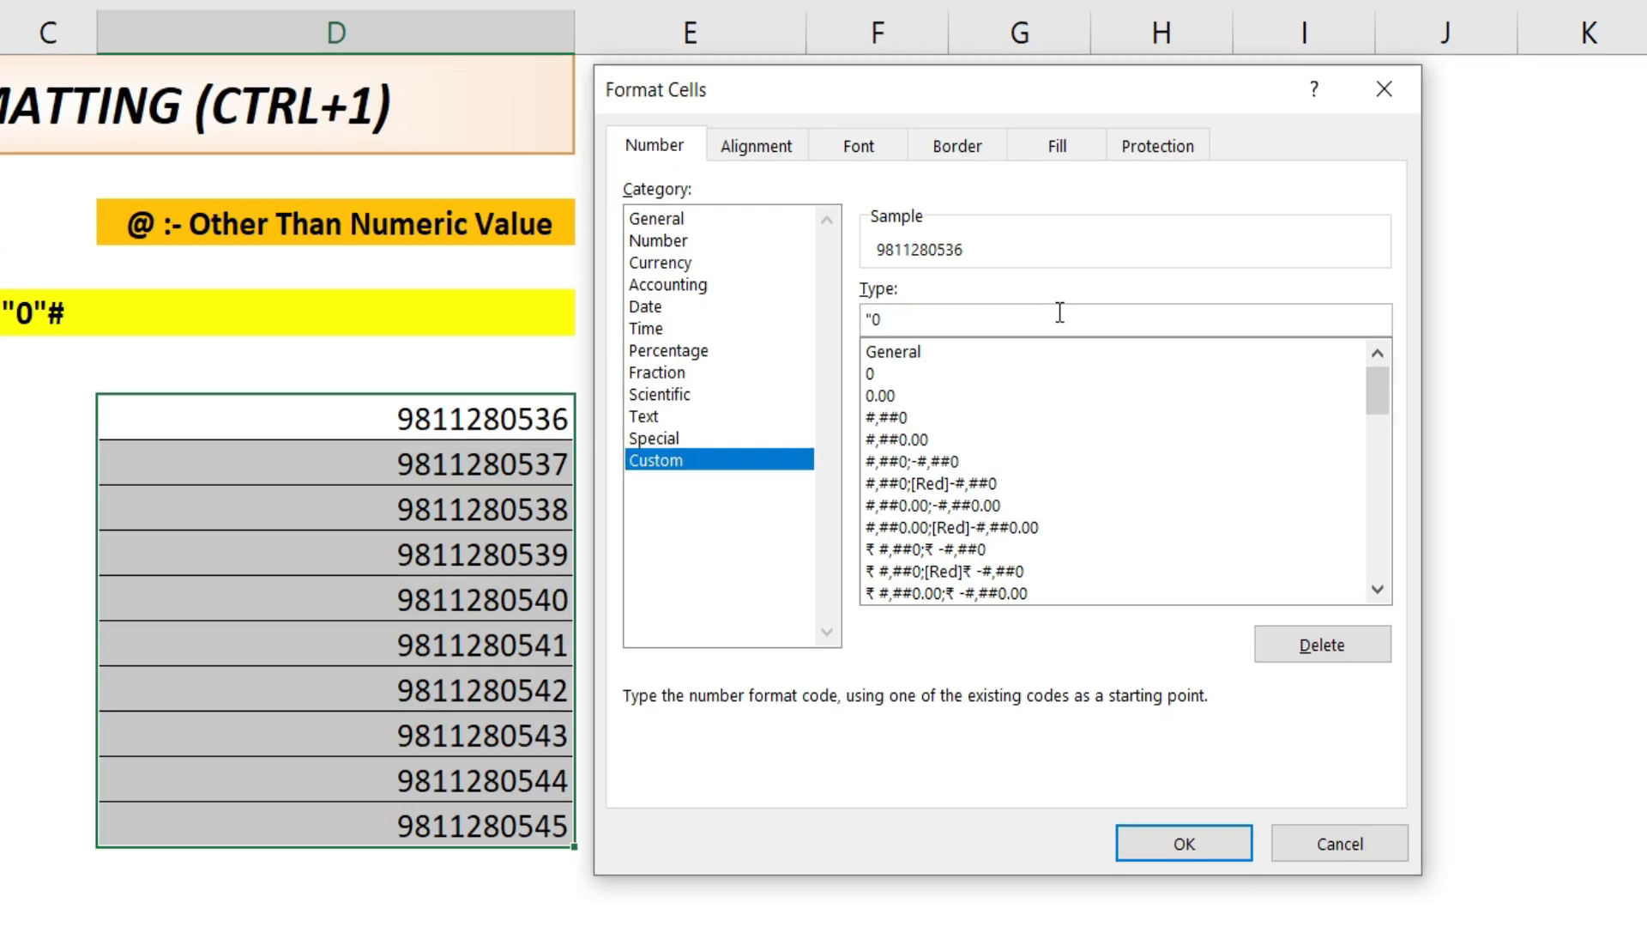
pyautogui.write('"')
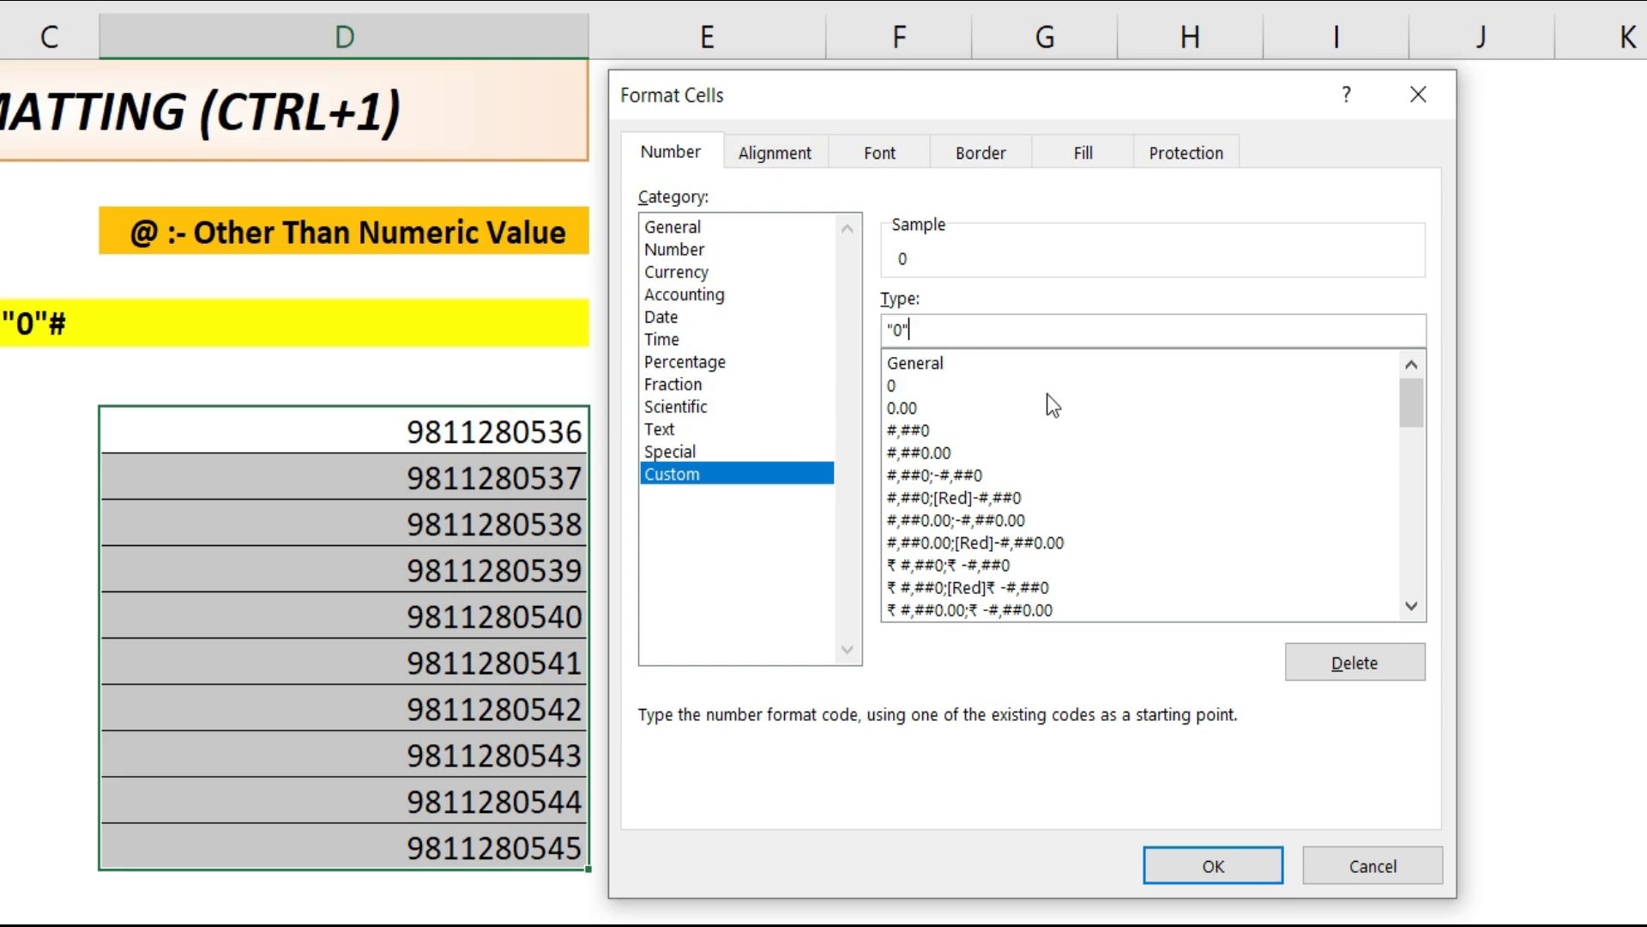
pyautogui.click(1022, 329)
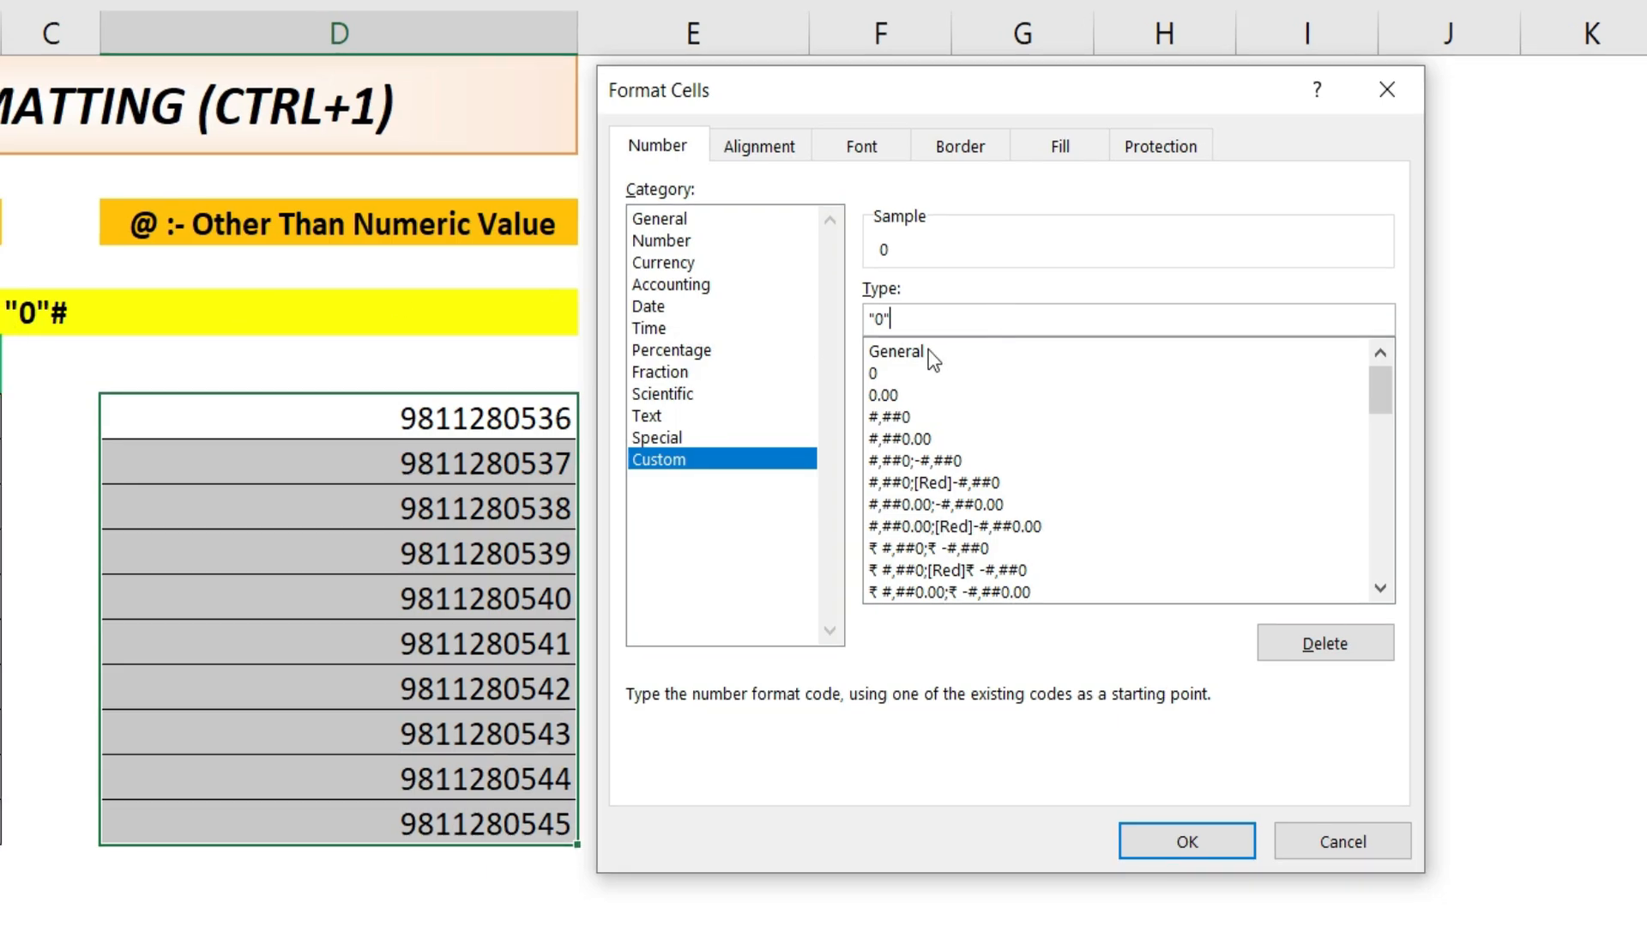
pyautogui.click(932, 324)
pyautogui.write('#')
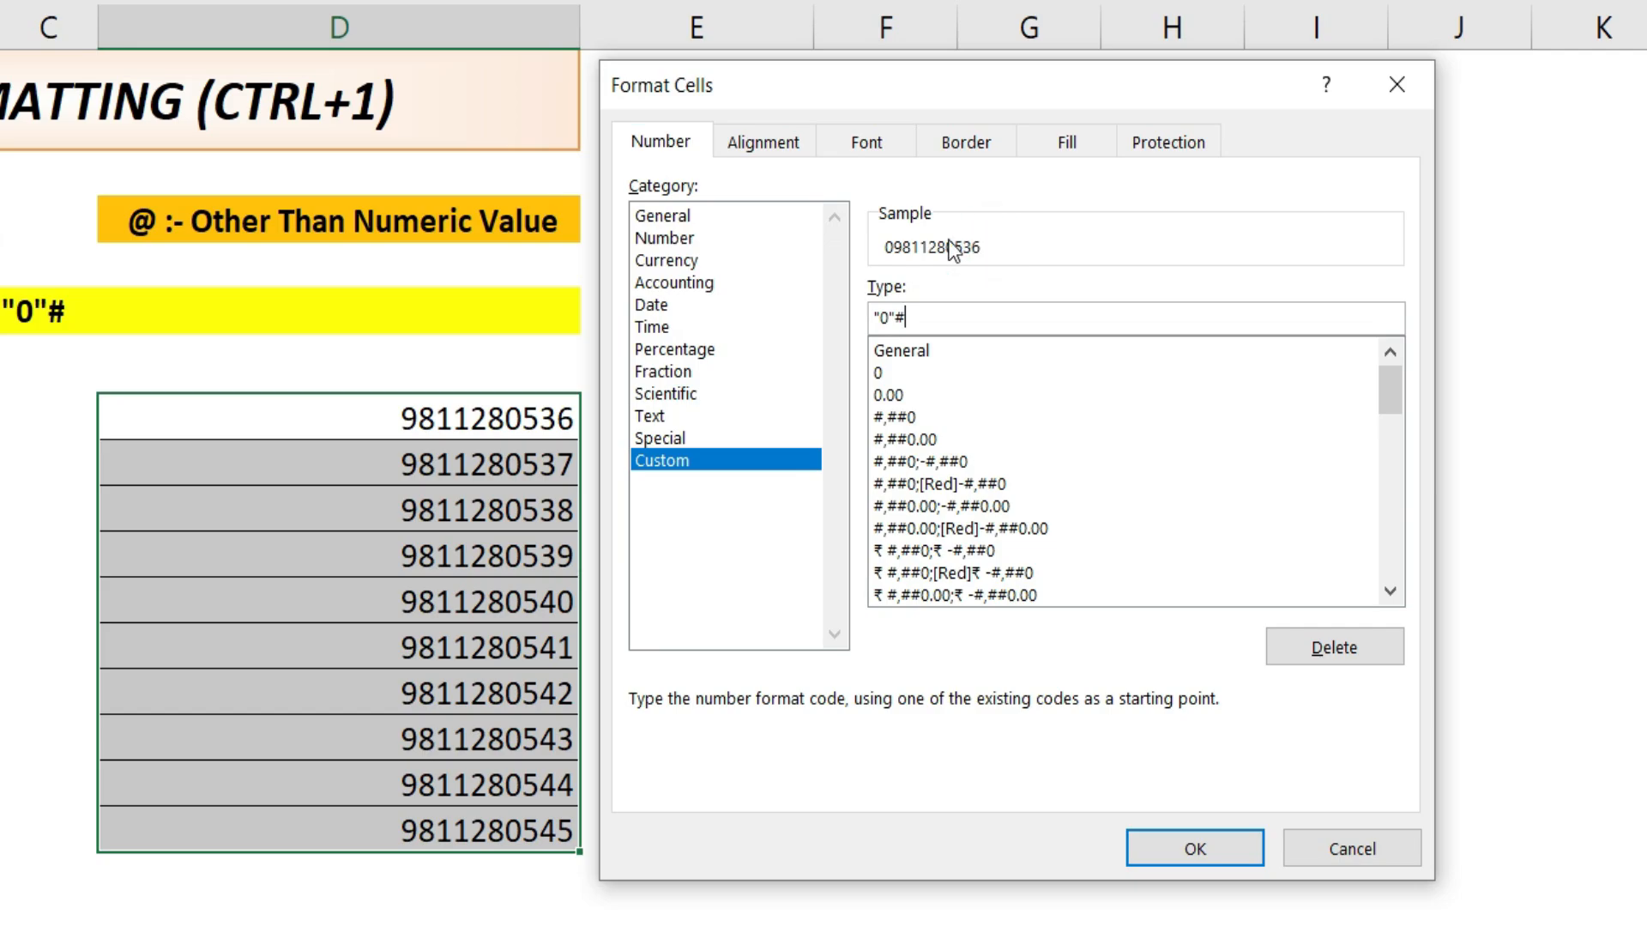
pyautogui.click(1197, 848)
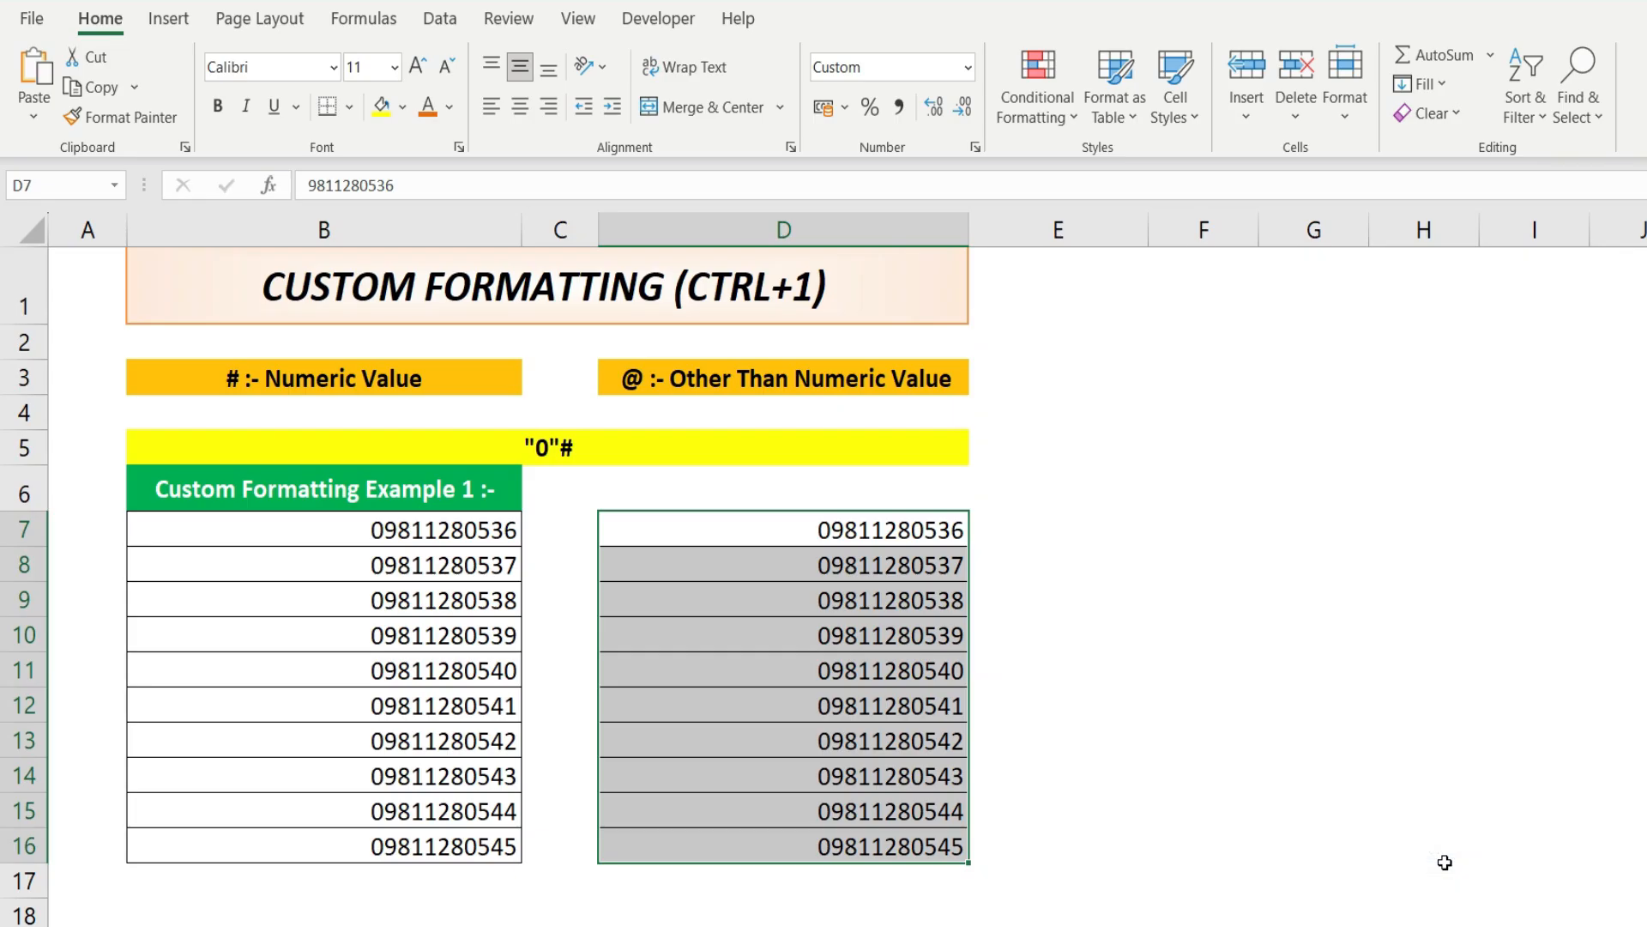
# - Change the custom format code of D7:D16 to "+91 "# so the country code precedes each number
pyautogui.moveTo(871, 524); pyautogui.dragTo(875, 834)
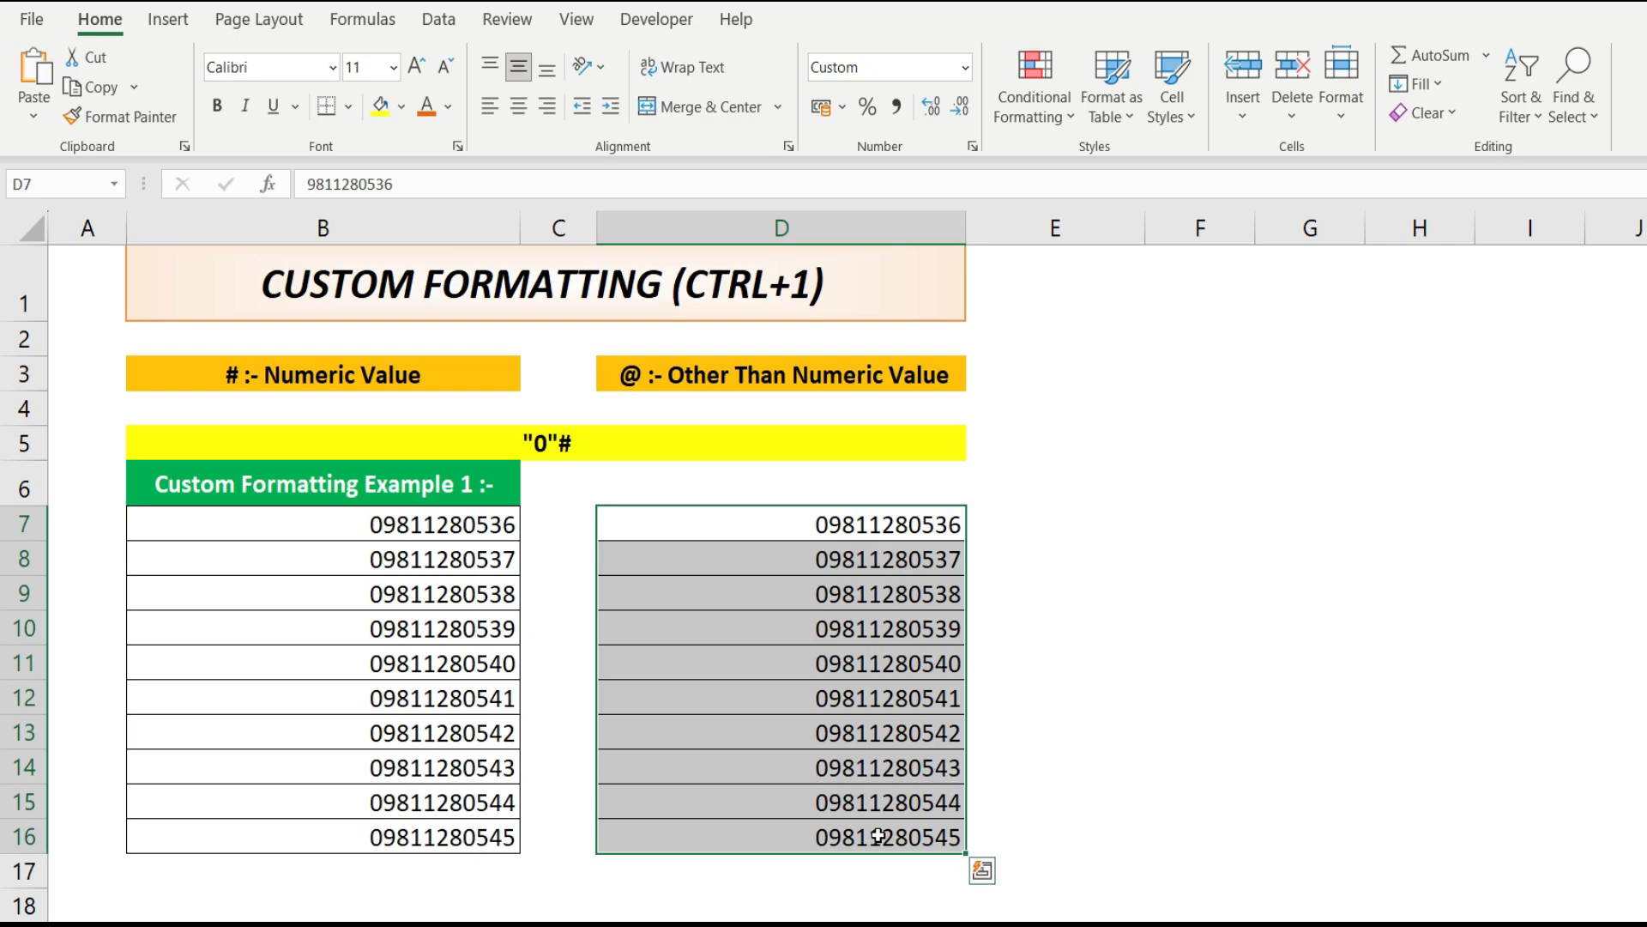
pyautogui.click(838, 526)
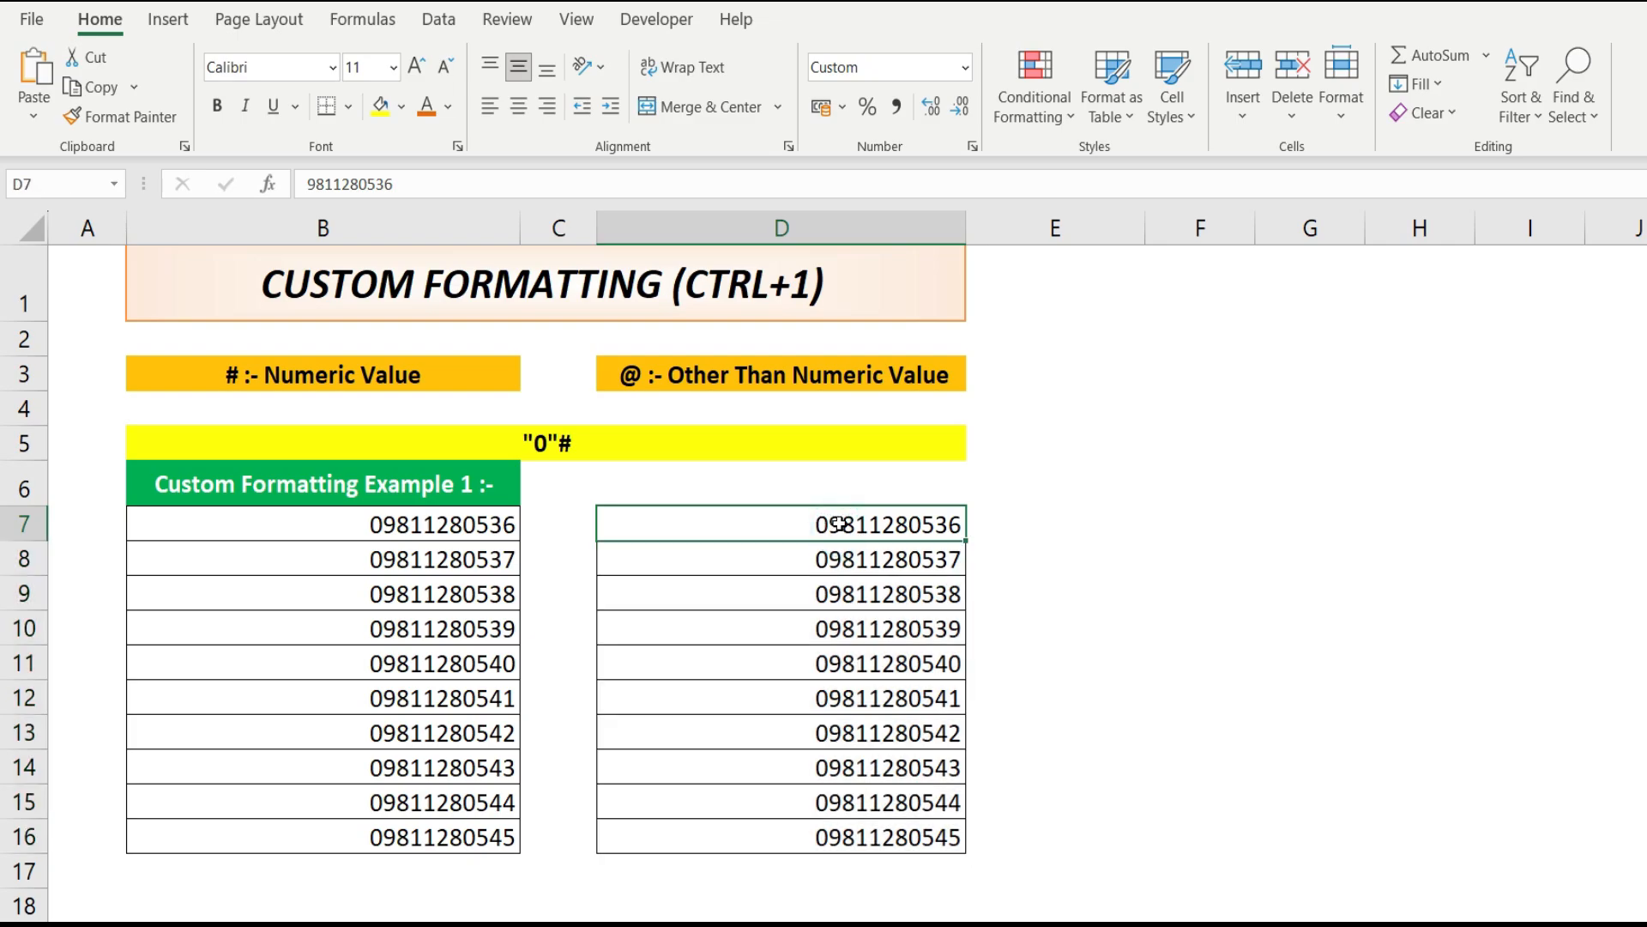
pyautogui.moveTo(839, 523); pyautogui.dragTo(839, 839)
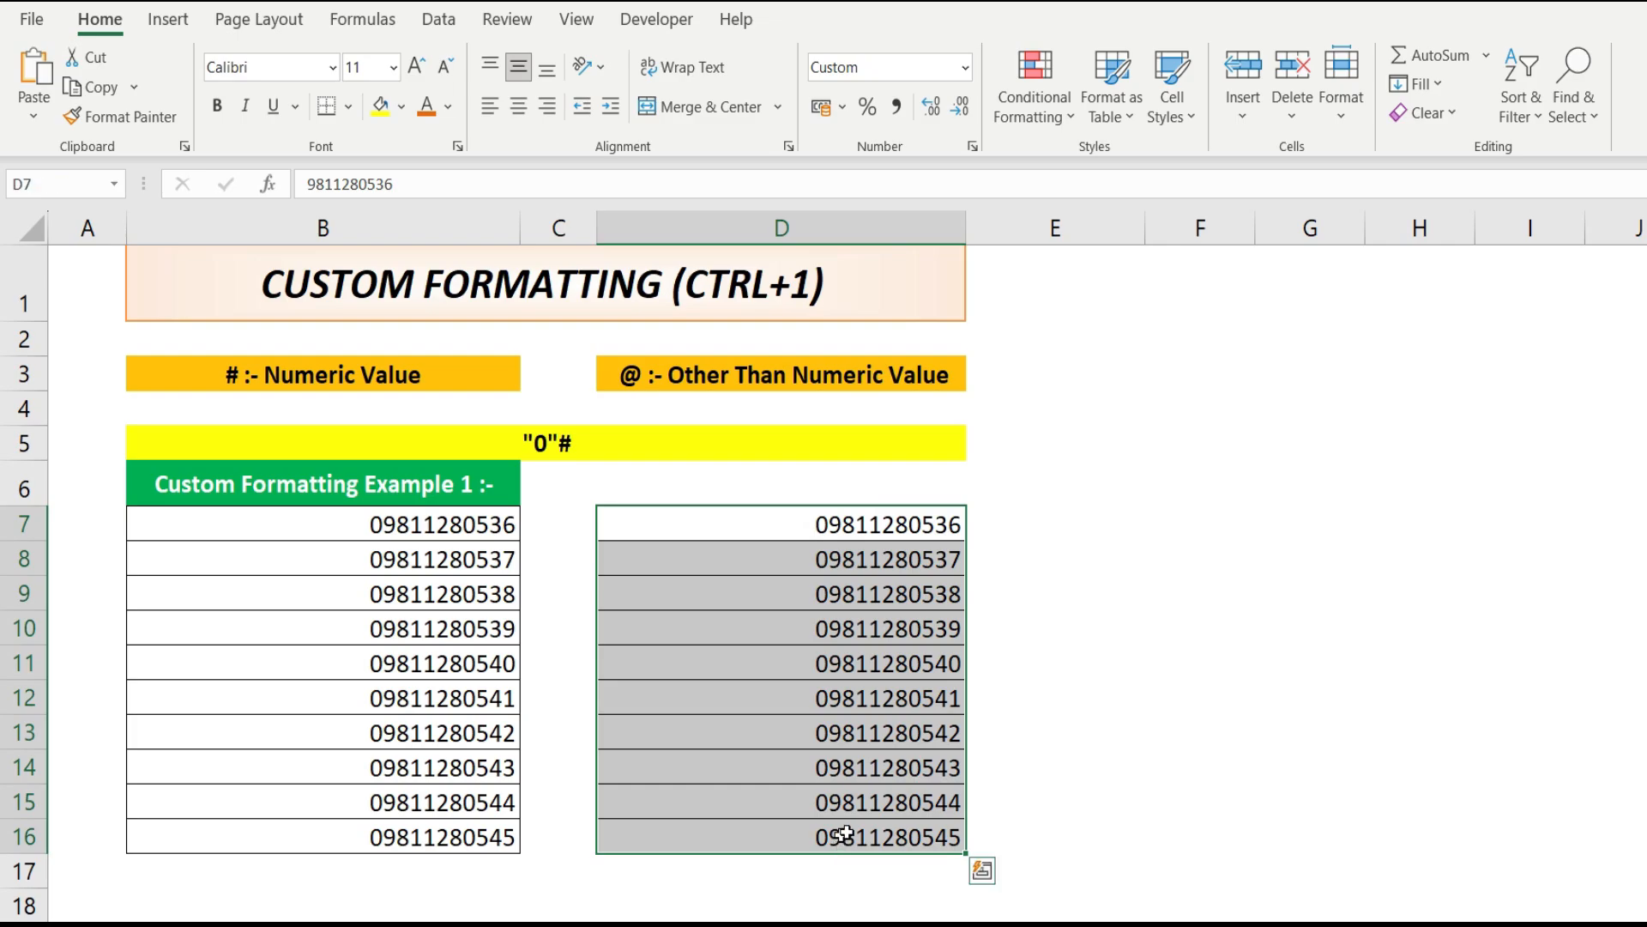
pyautogui.click(840, 535)
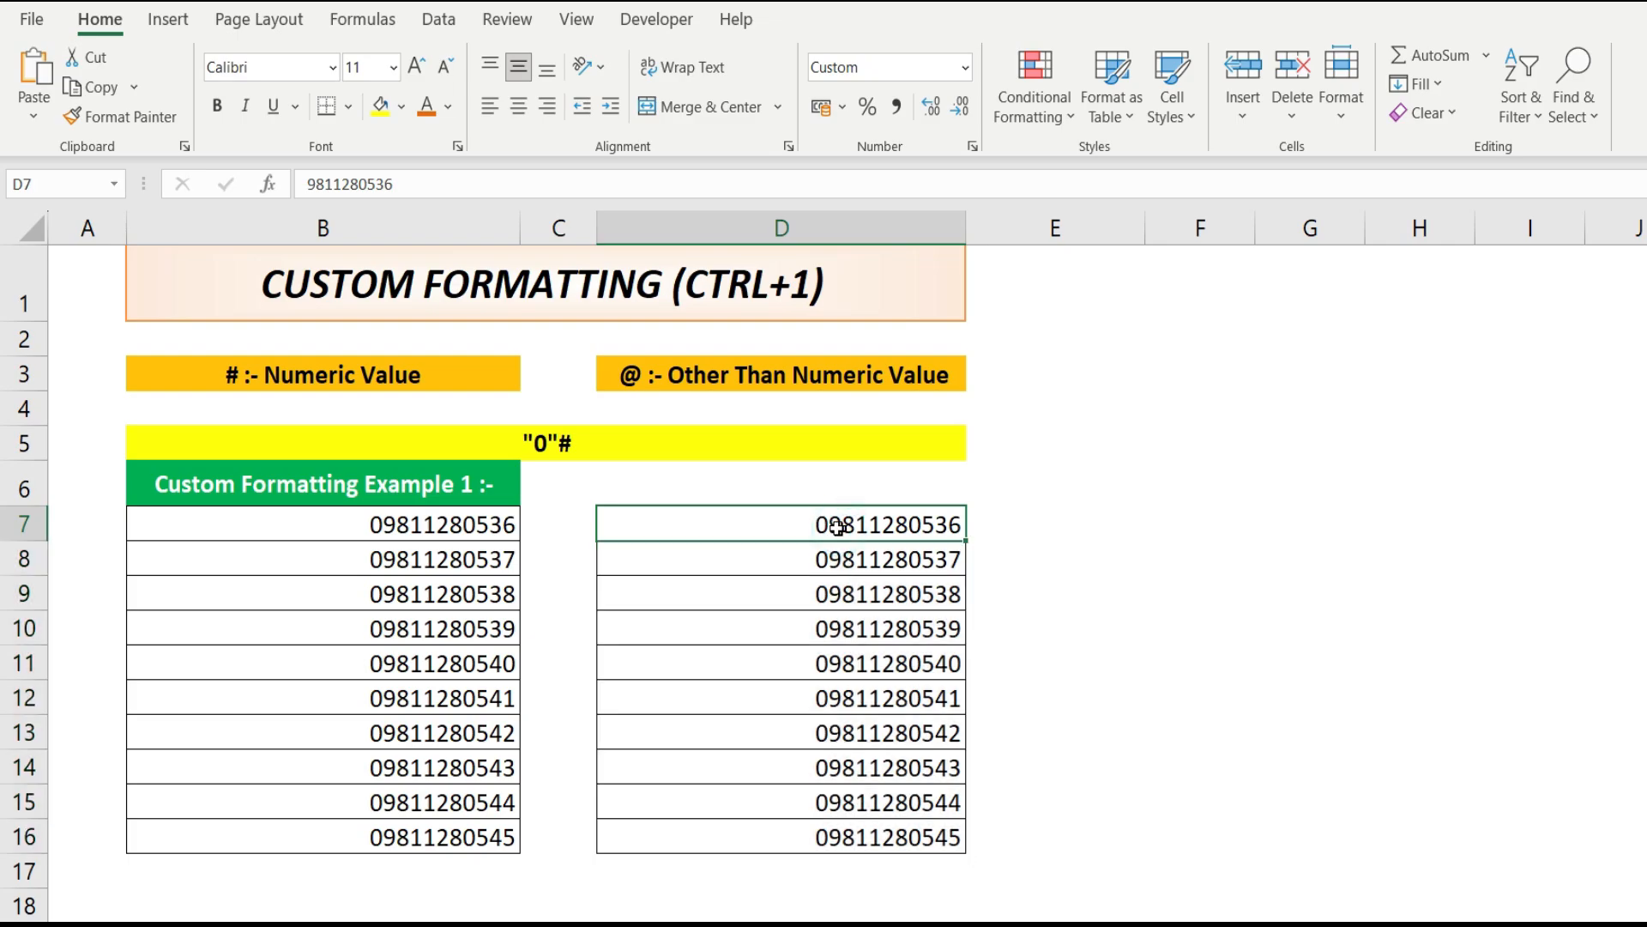
pyautogui.click(830, 538)
pyautogui.moveTo(830, 538); pyautogui.dragTo(846, 840)
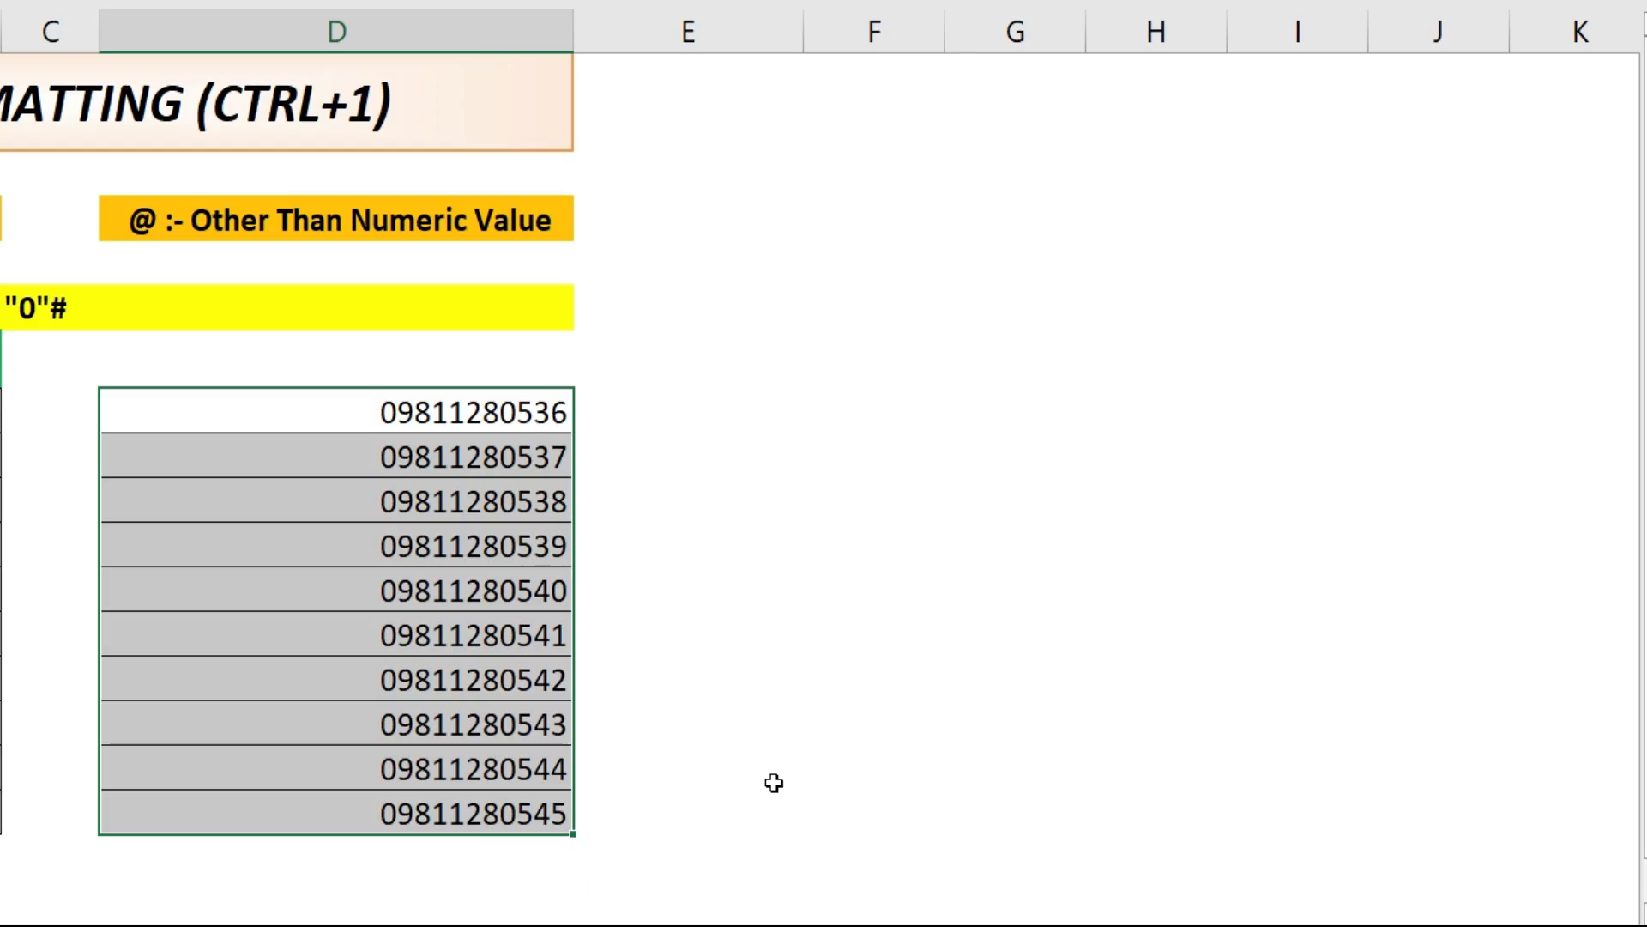
pyautogui.hotkey('ctrl', '1')
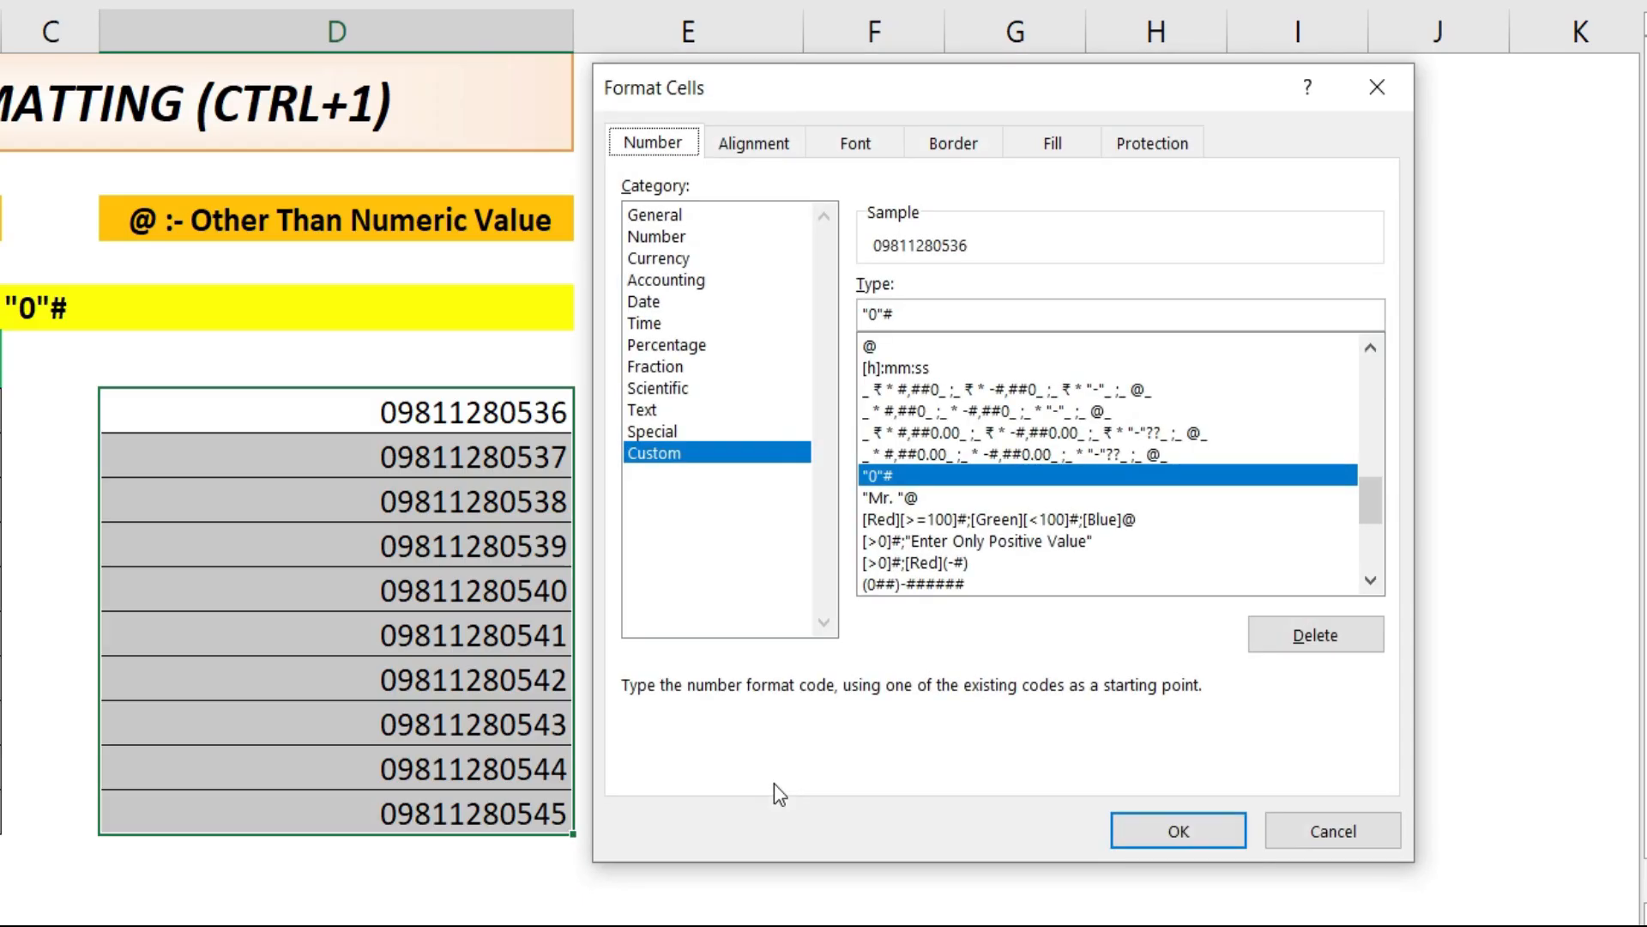
pyautogui.click(874, 316)
pyautogui.moveTo(869, 316); pyautogui.dragTo(878, 317)
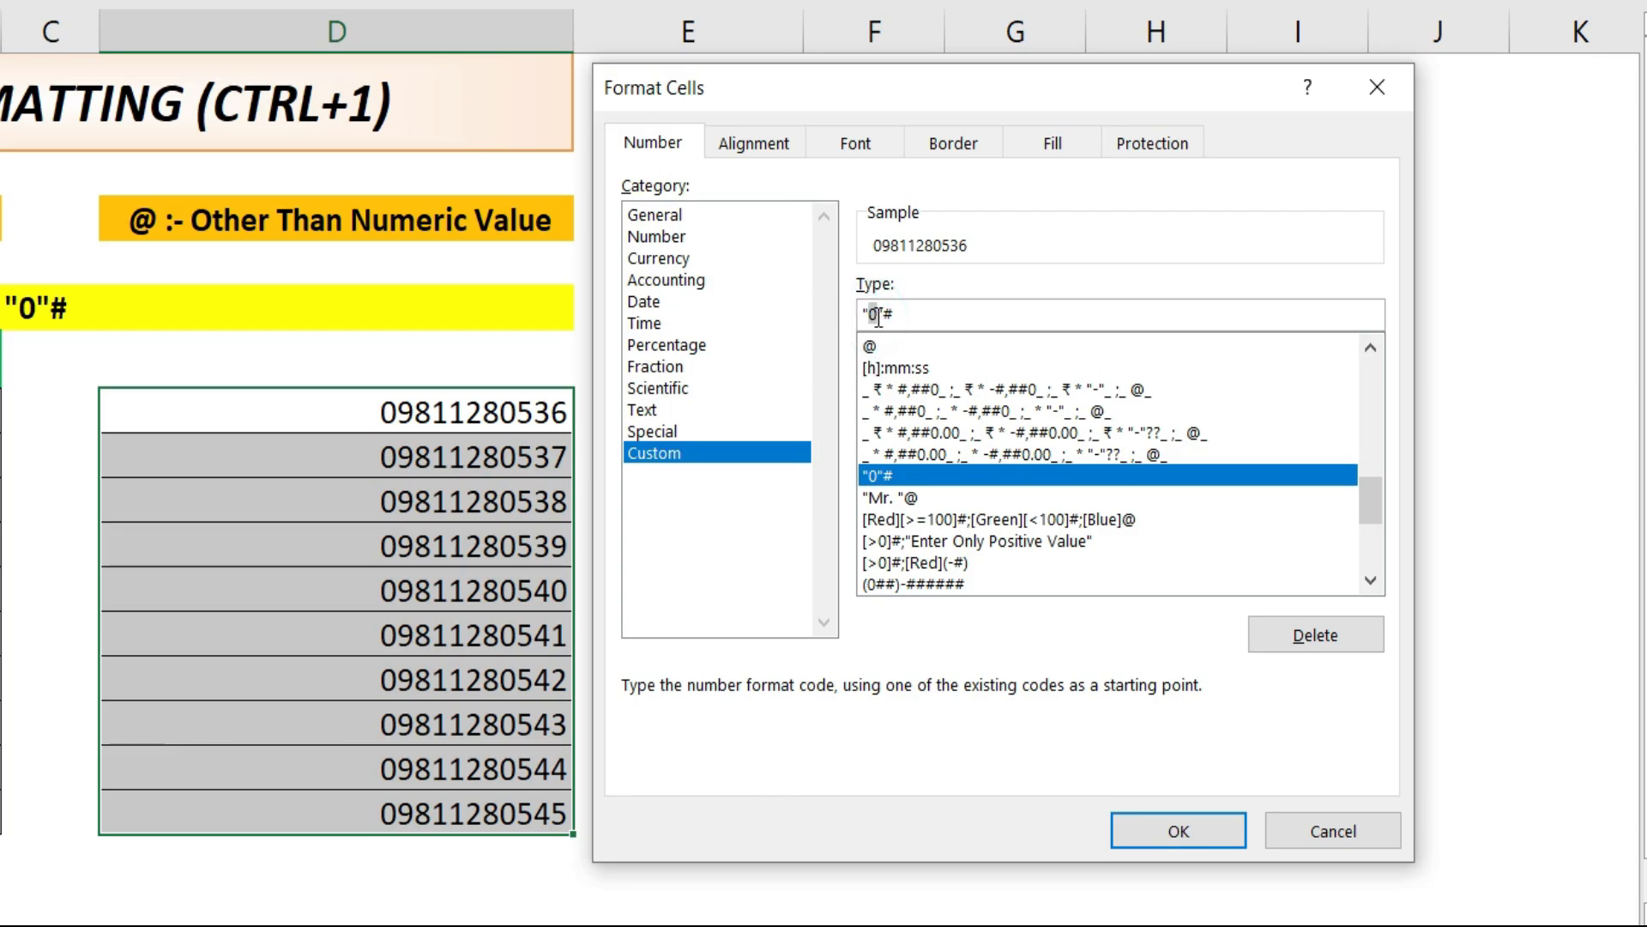
pyautogui.write('+91')
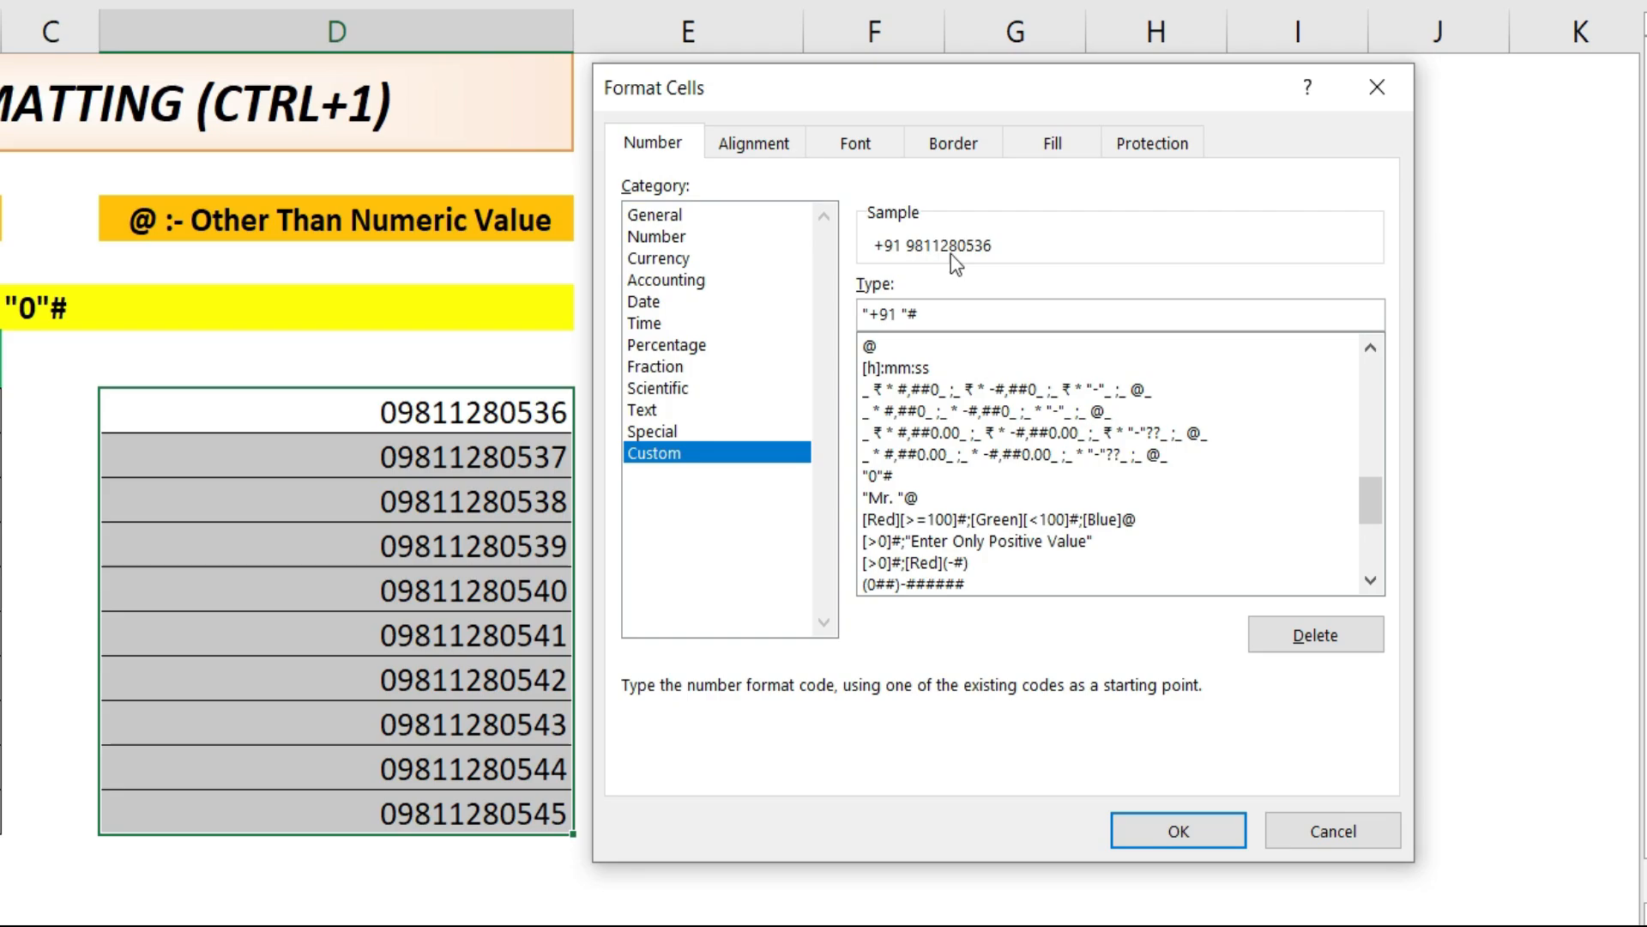
pyautogui.click(1182, 834)
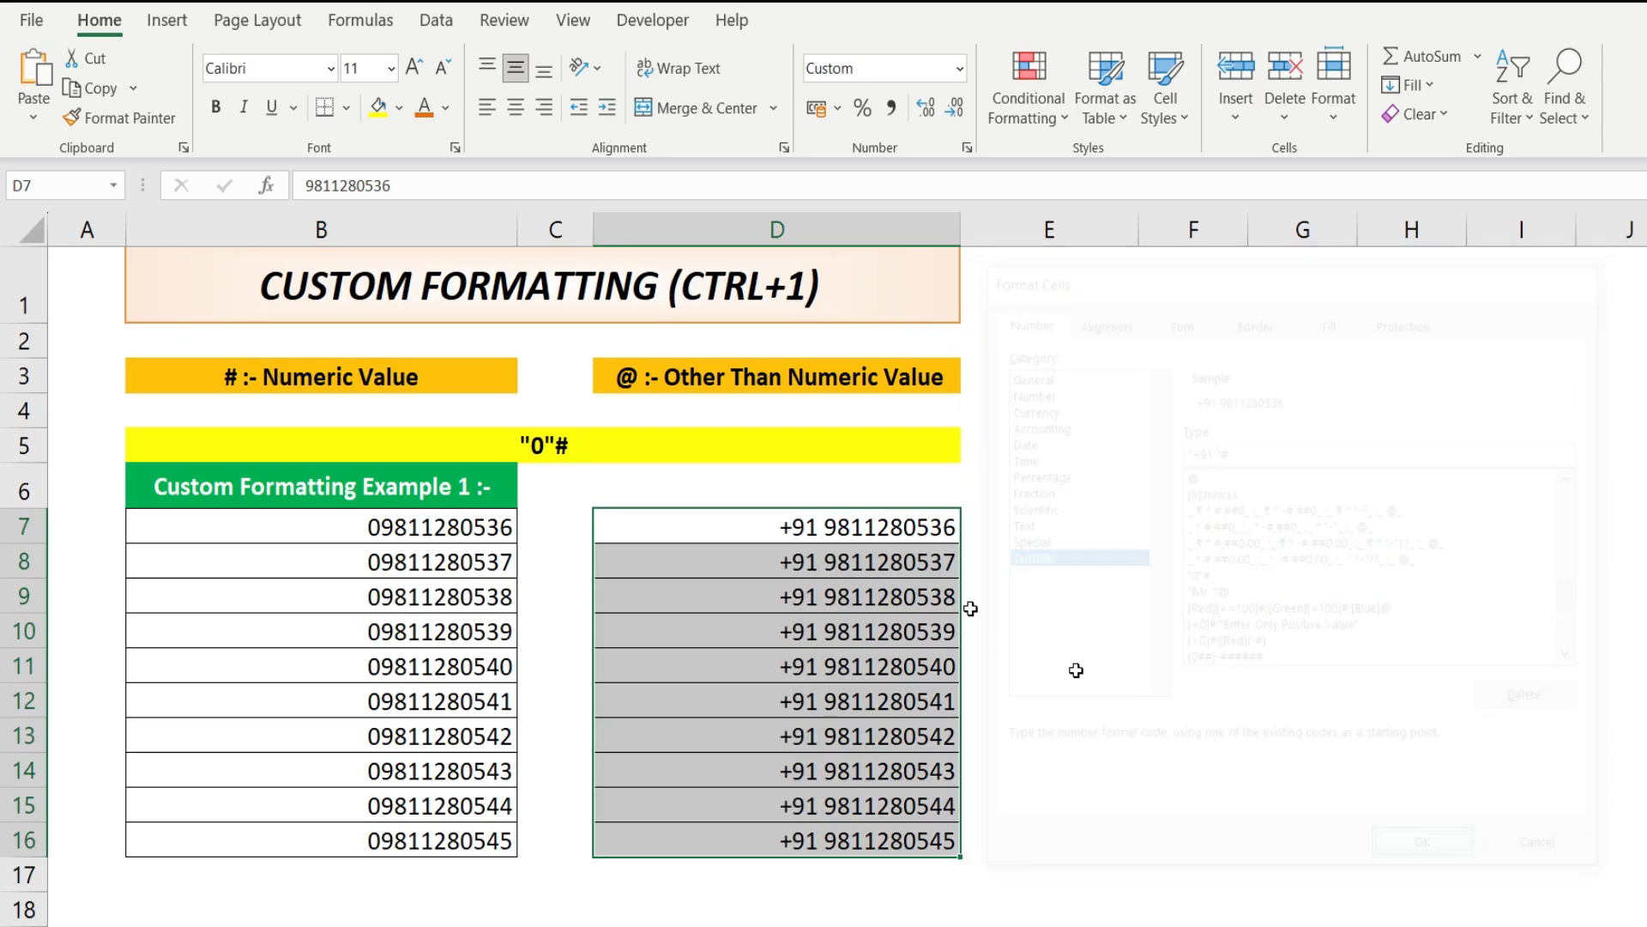
# - Review the formatted numbers in D7:D16 and compare D7's display with its stored value in edit mode
pyautogui.moveTo(862, 537); pyautogui.dragTo(849, 837)
pyautogui.click(845, 527)
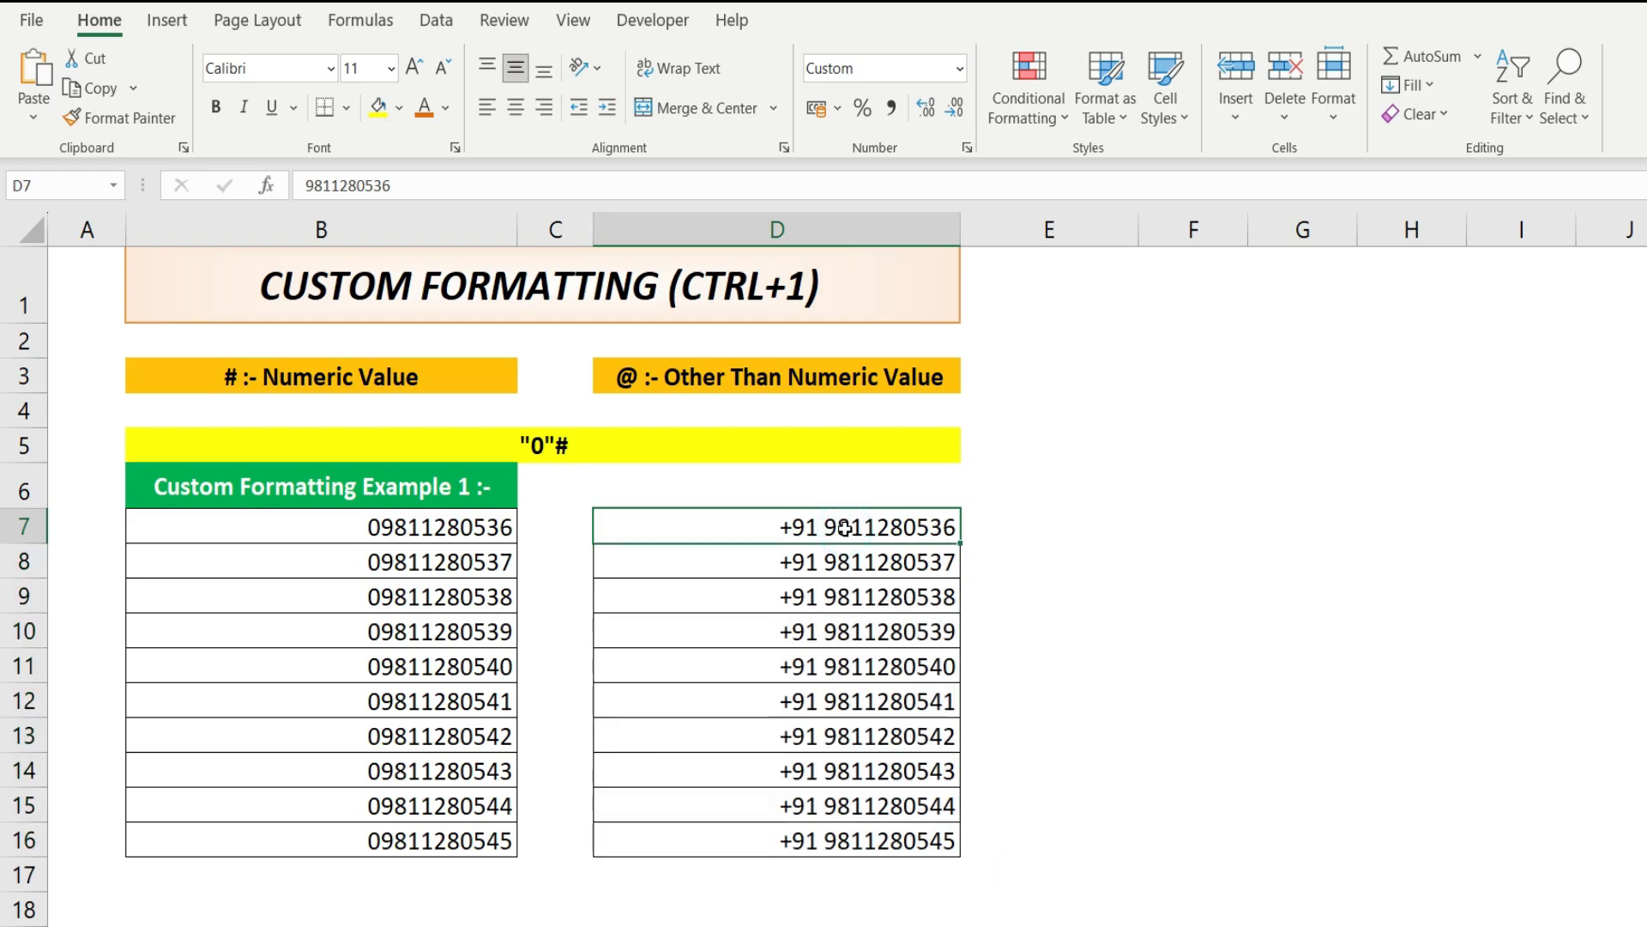
pyautogui.moveTo(845, 526); pyautogui.dragTo(839, 836)
pyautogui.click(836, 536)
pyautogui.moveTo(831, 526); pyautogui.dragTo(838, 842)
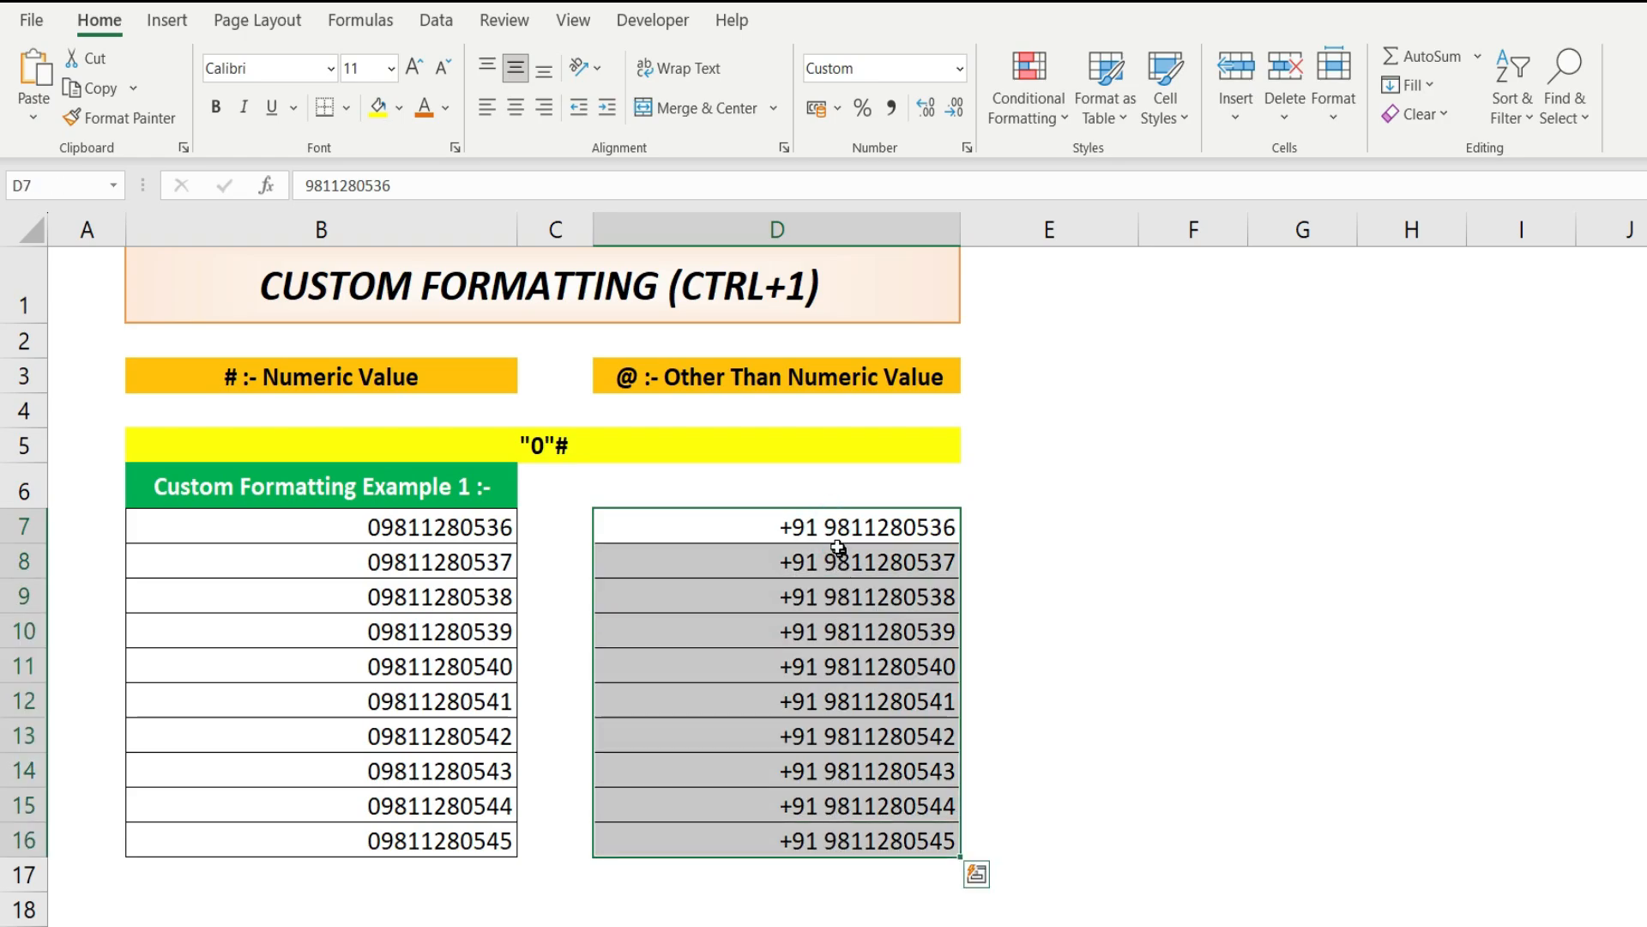
pyautogui.doubleClick(830, 527)
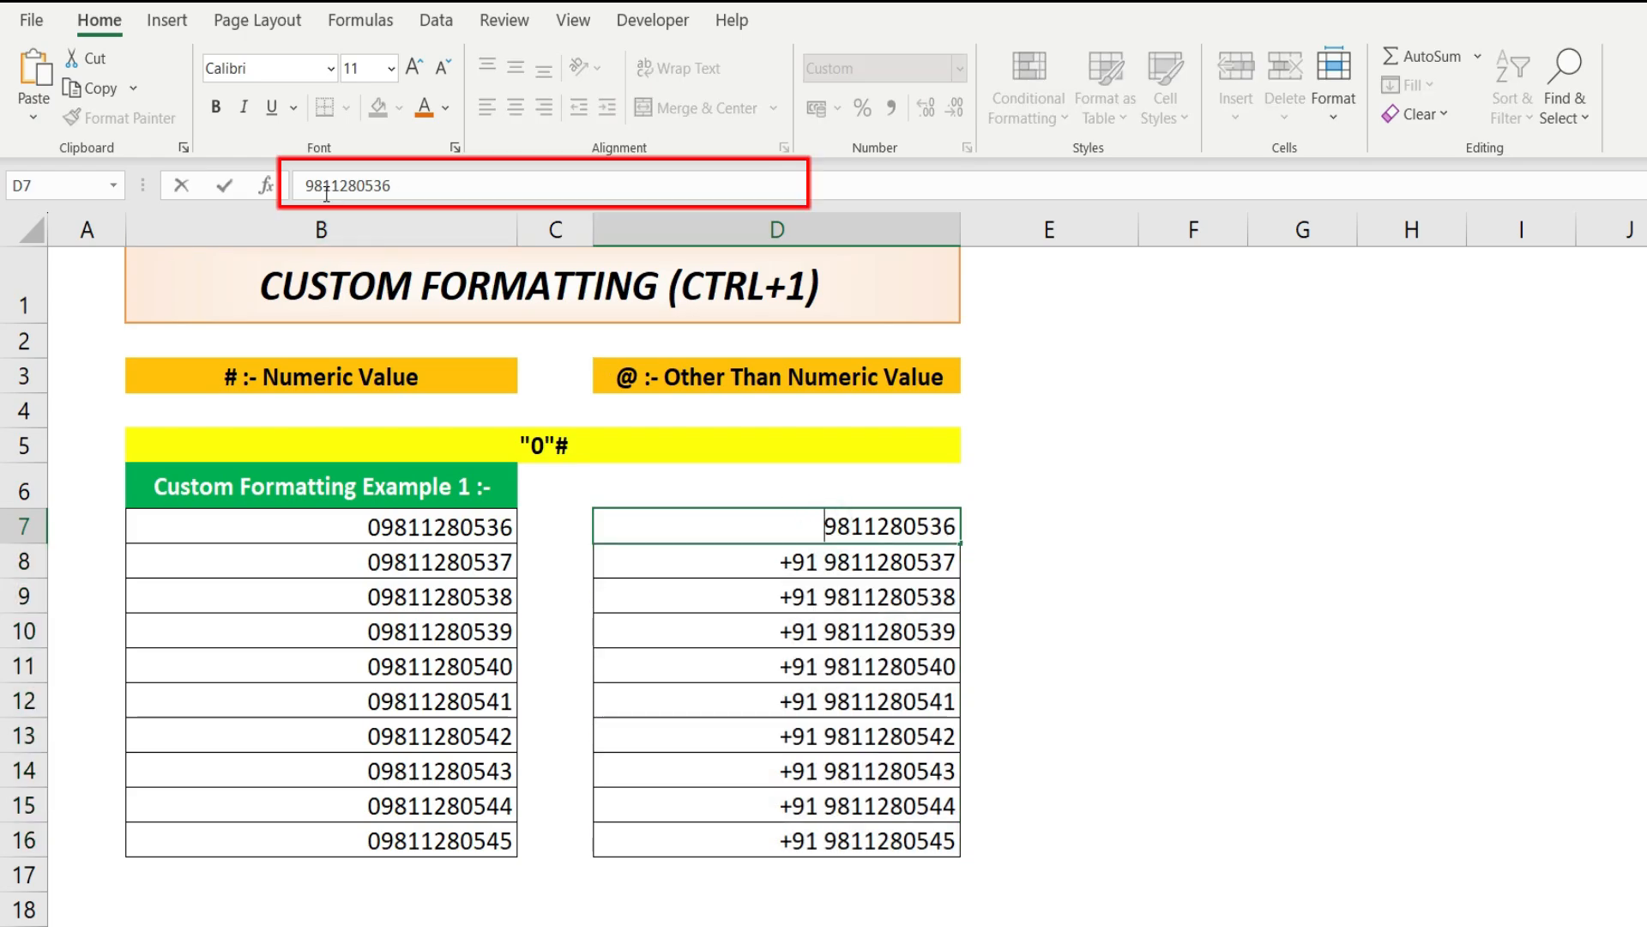
pyautogui.press('Return')
pyautogui.click(842, 525)
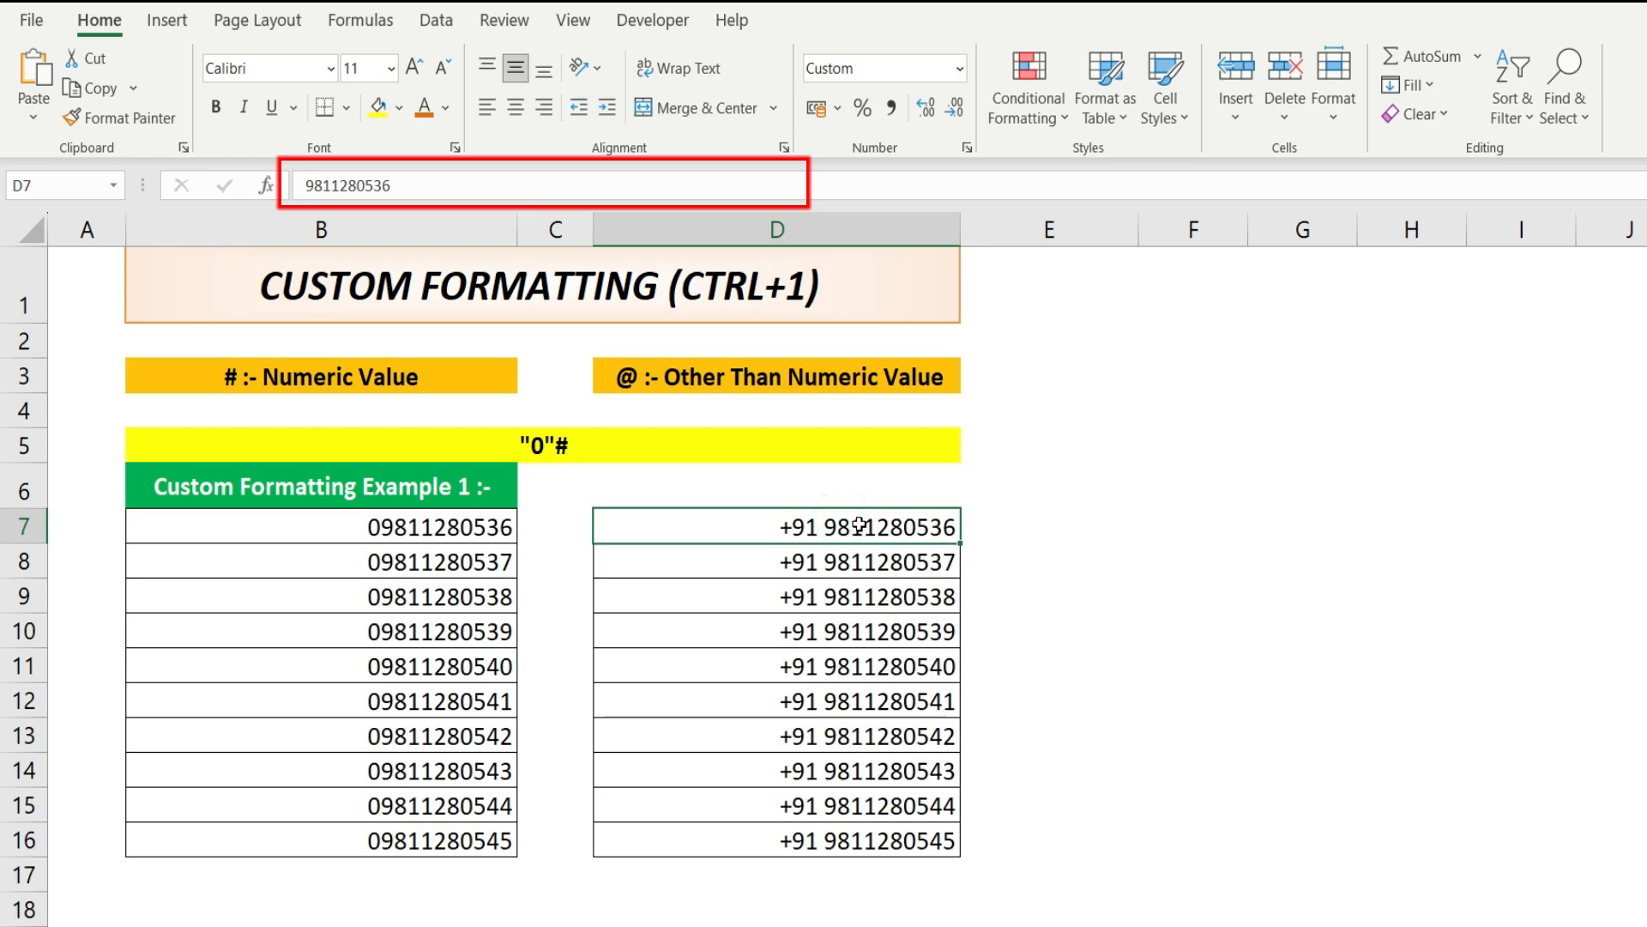
pyautogui.moveTo(845, 527); pyautogui.dragTo(846, 840)
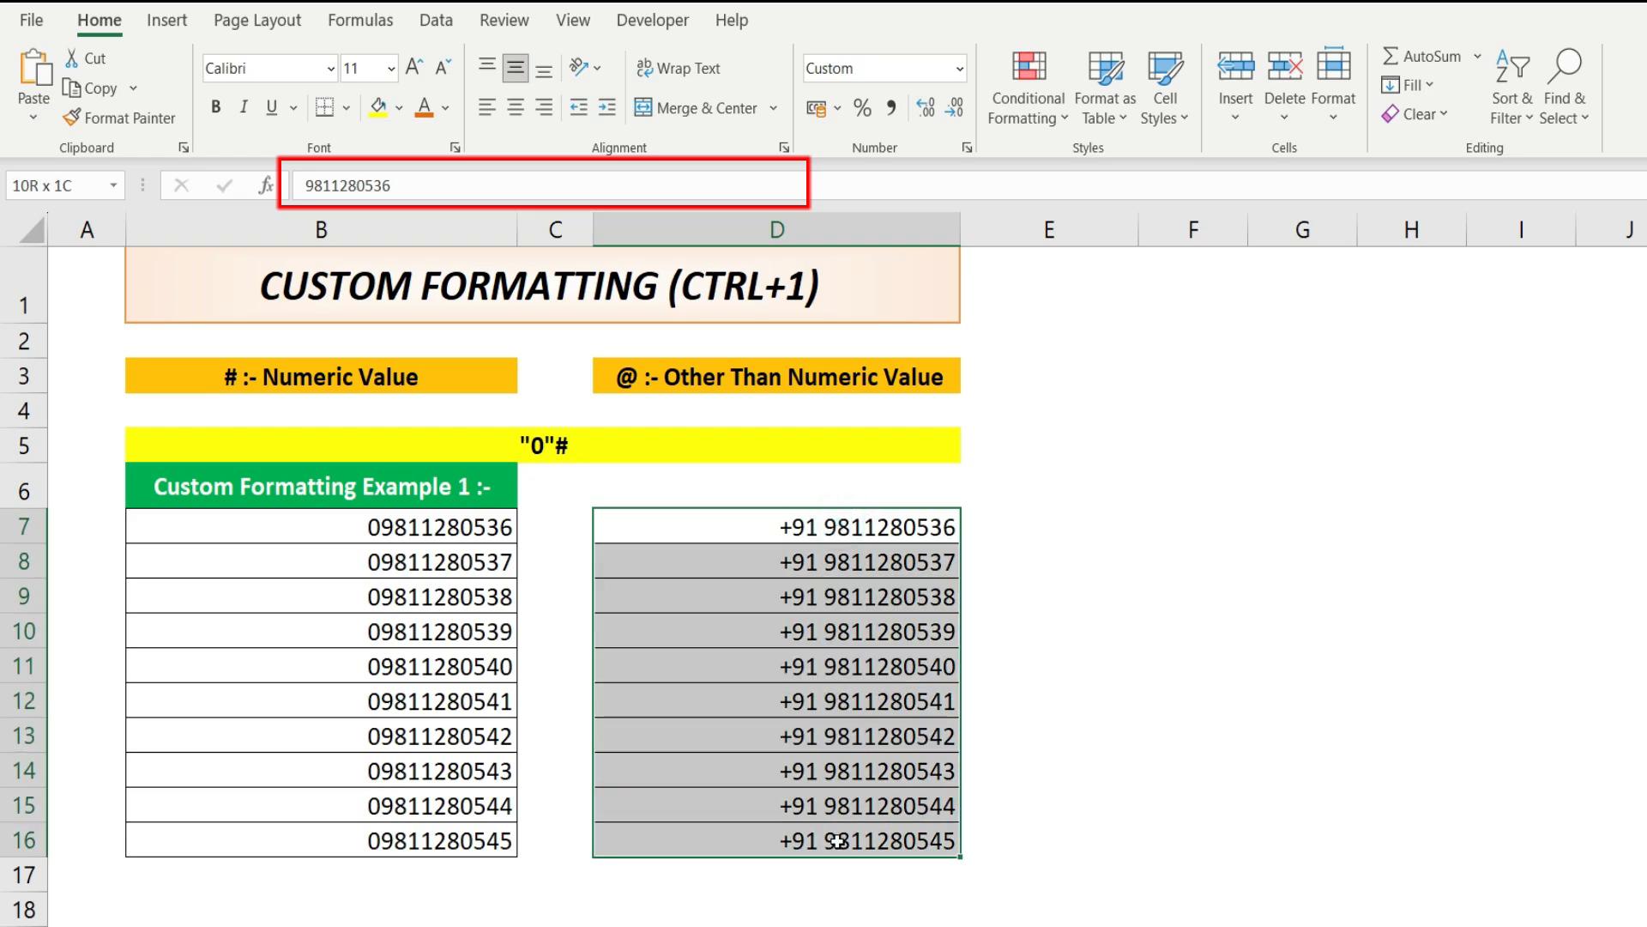
pyautogui.click(815, 527)
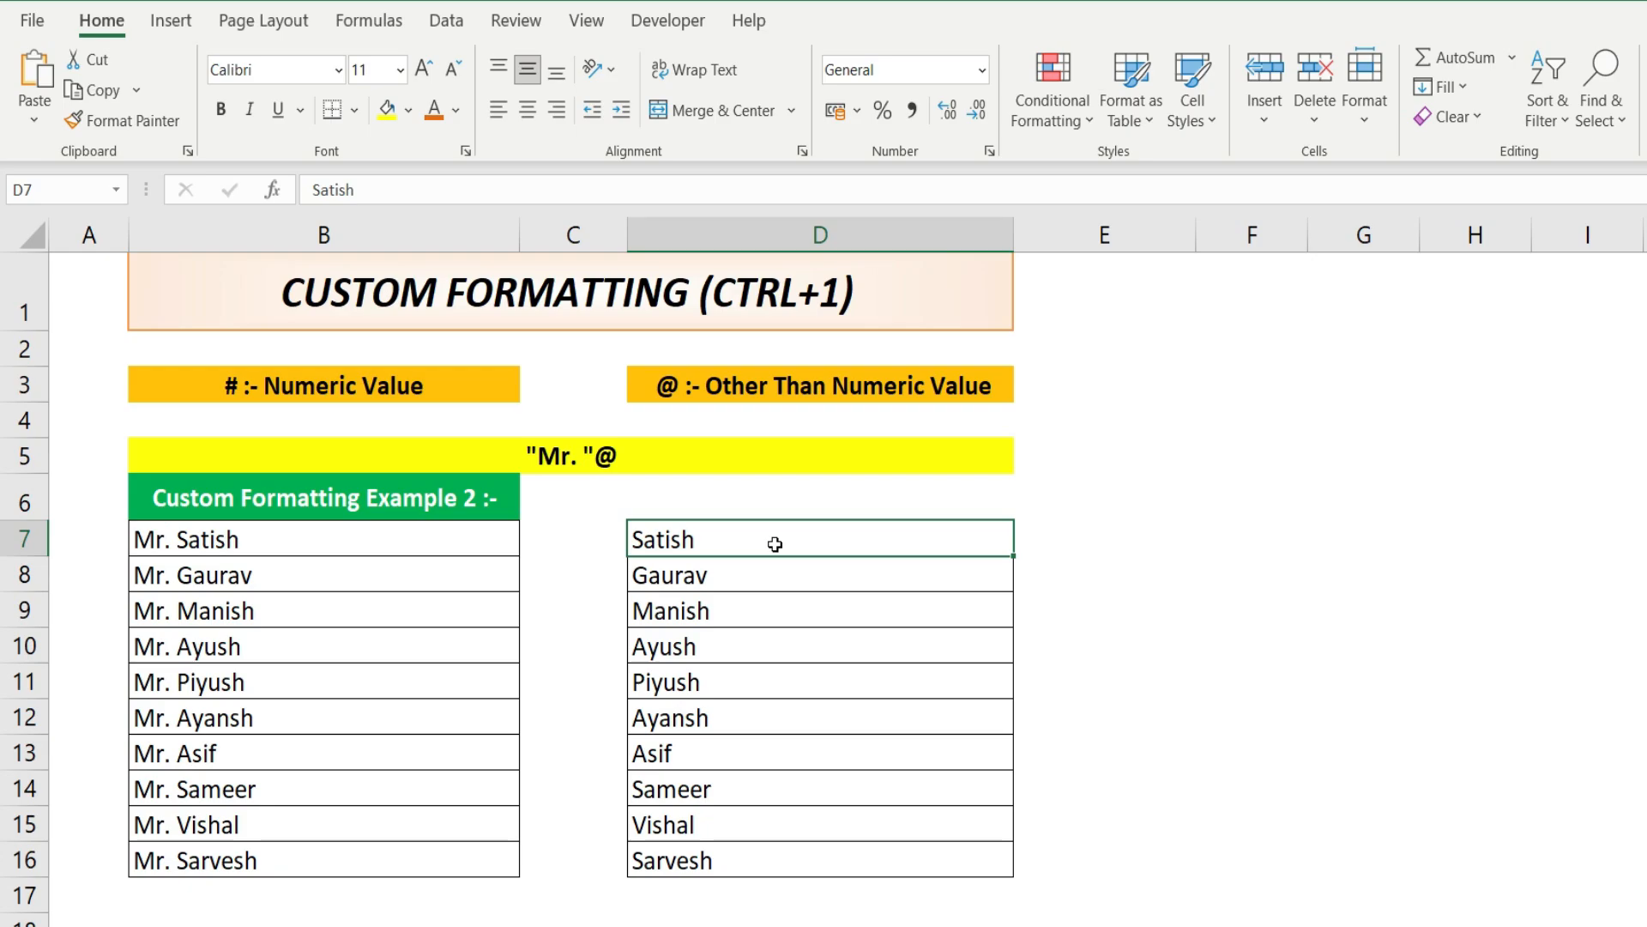
# - Look over the unprefixed names in D7:D16 on the Custom Formatting Example 2 sheet
pyautogui.moveTo(775, 544); pyautogui.dragTo(778, 862)
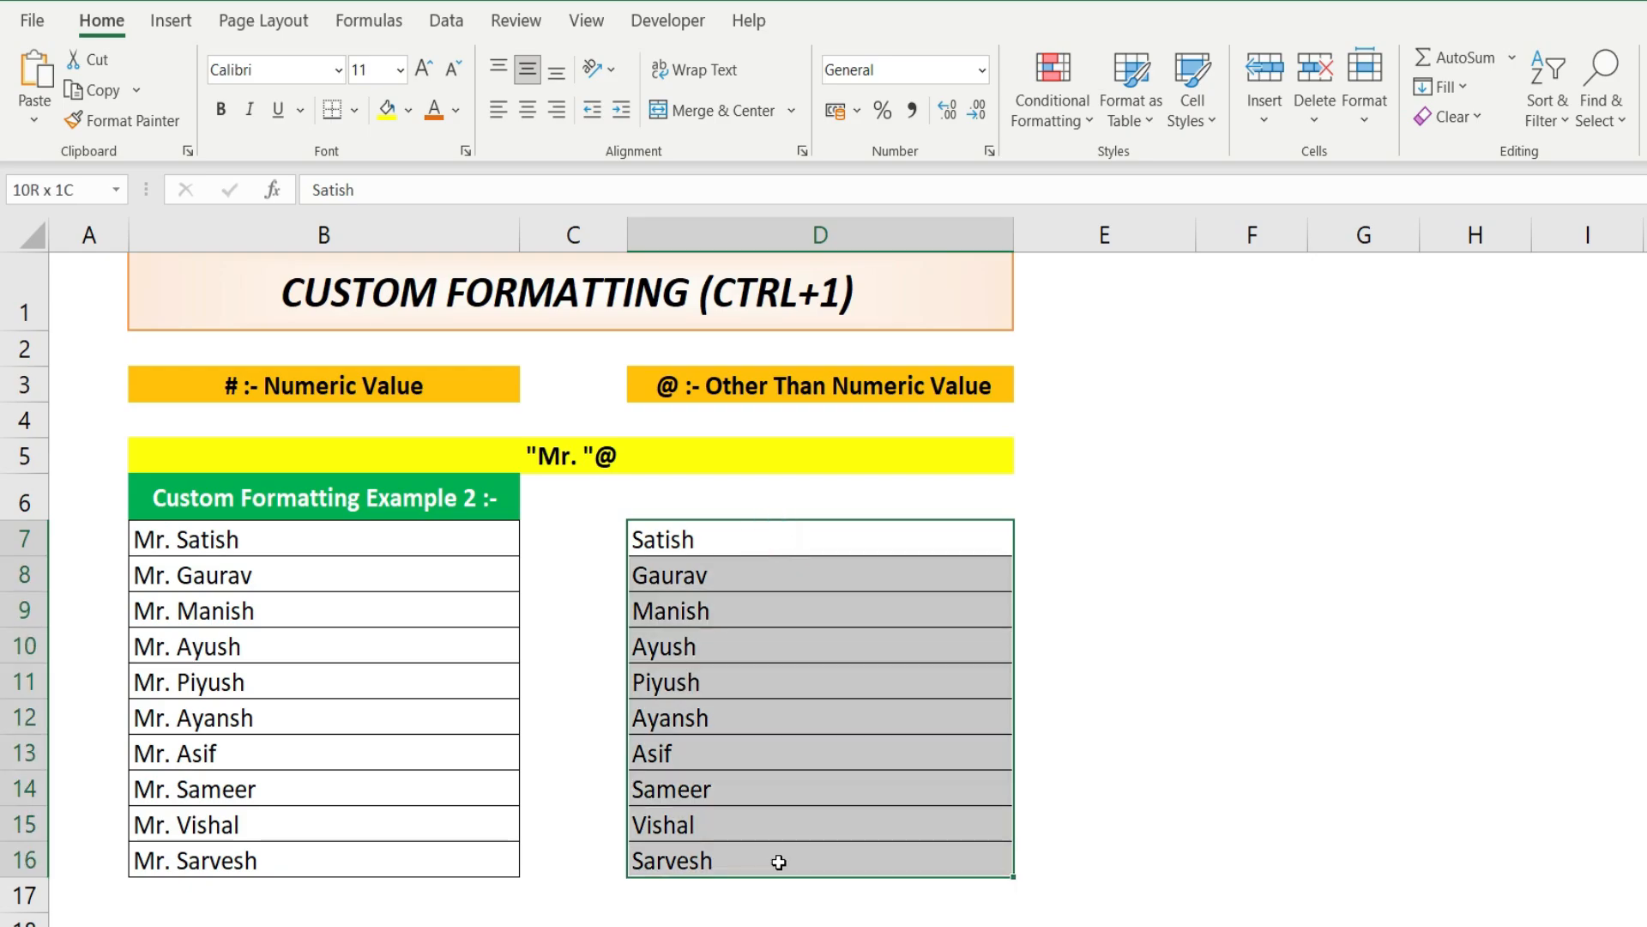
pyautogui.click(766, 539)
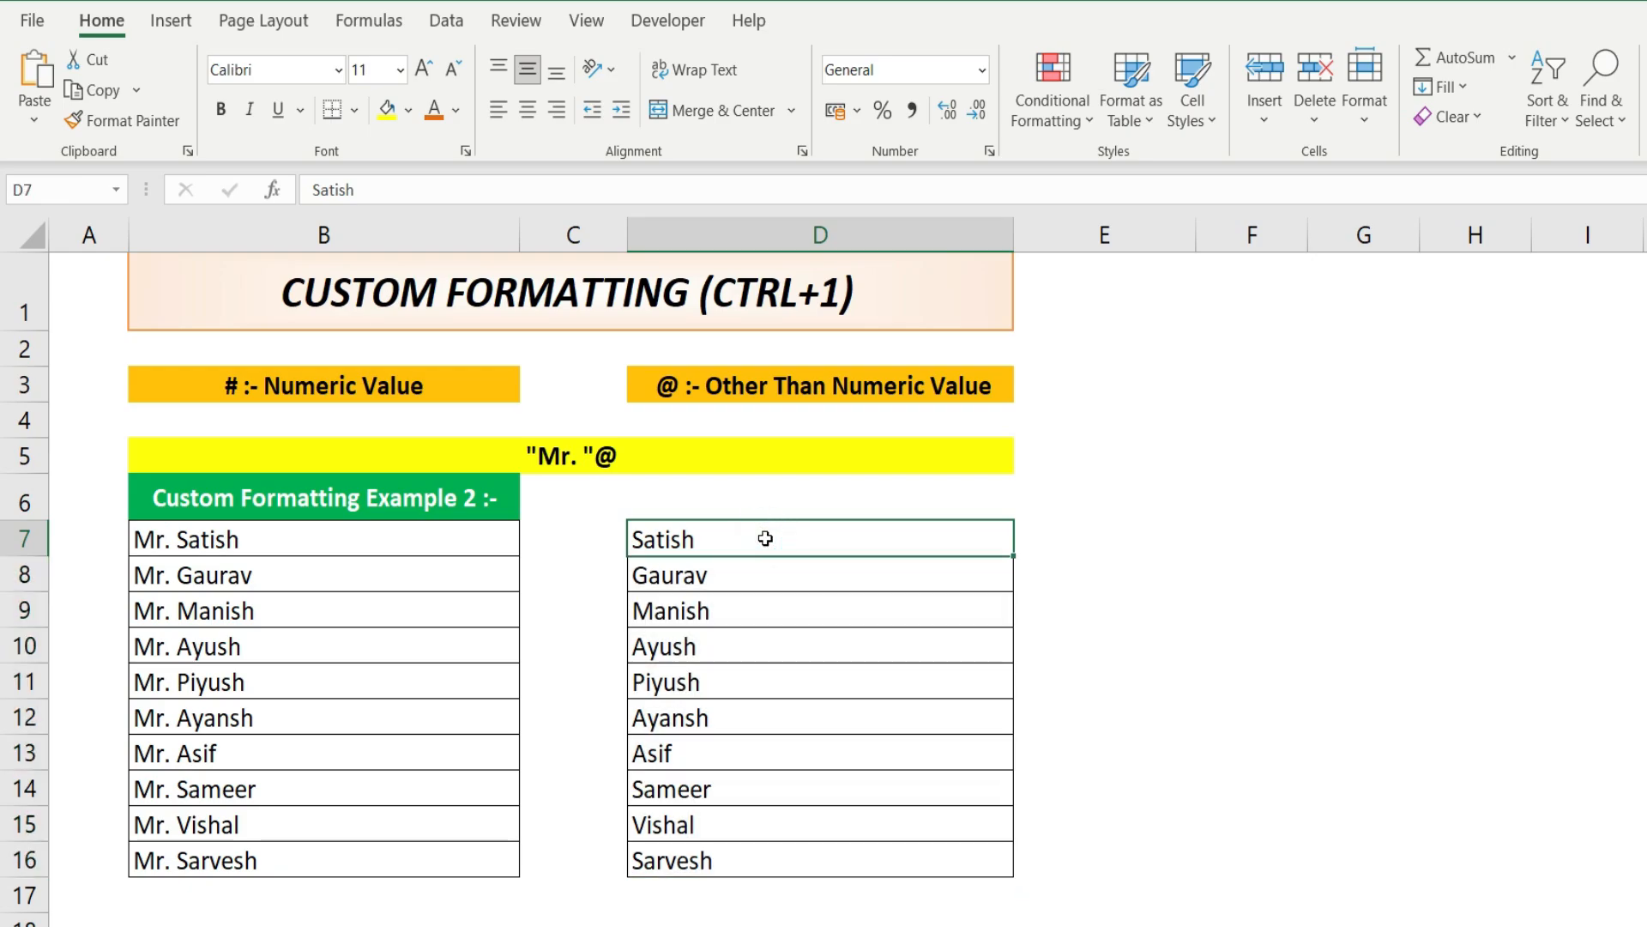
pyautogui.moveTo(765, 539); pyautogui.dragTo(762, 849)
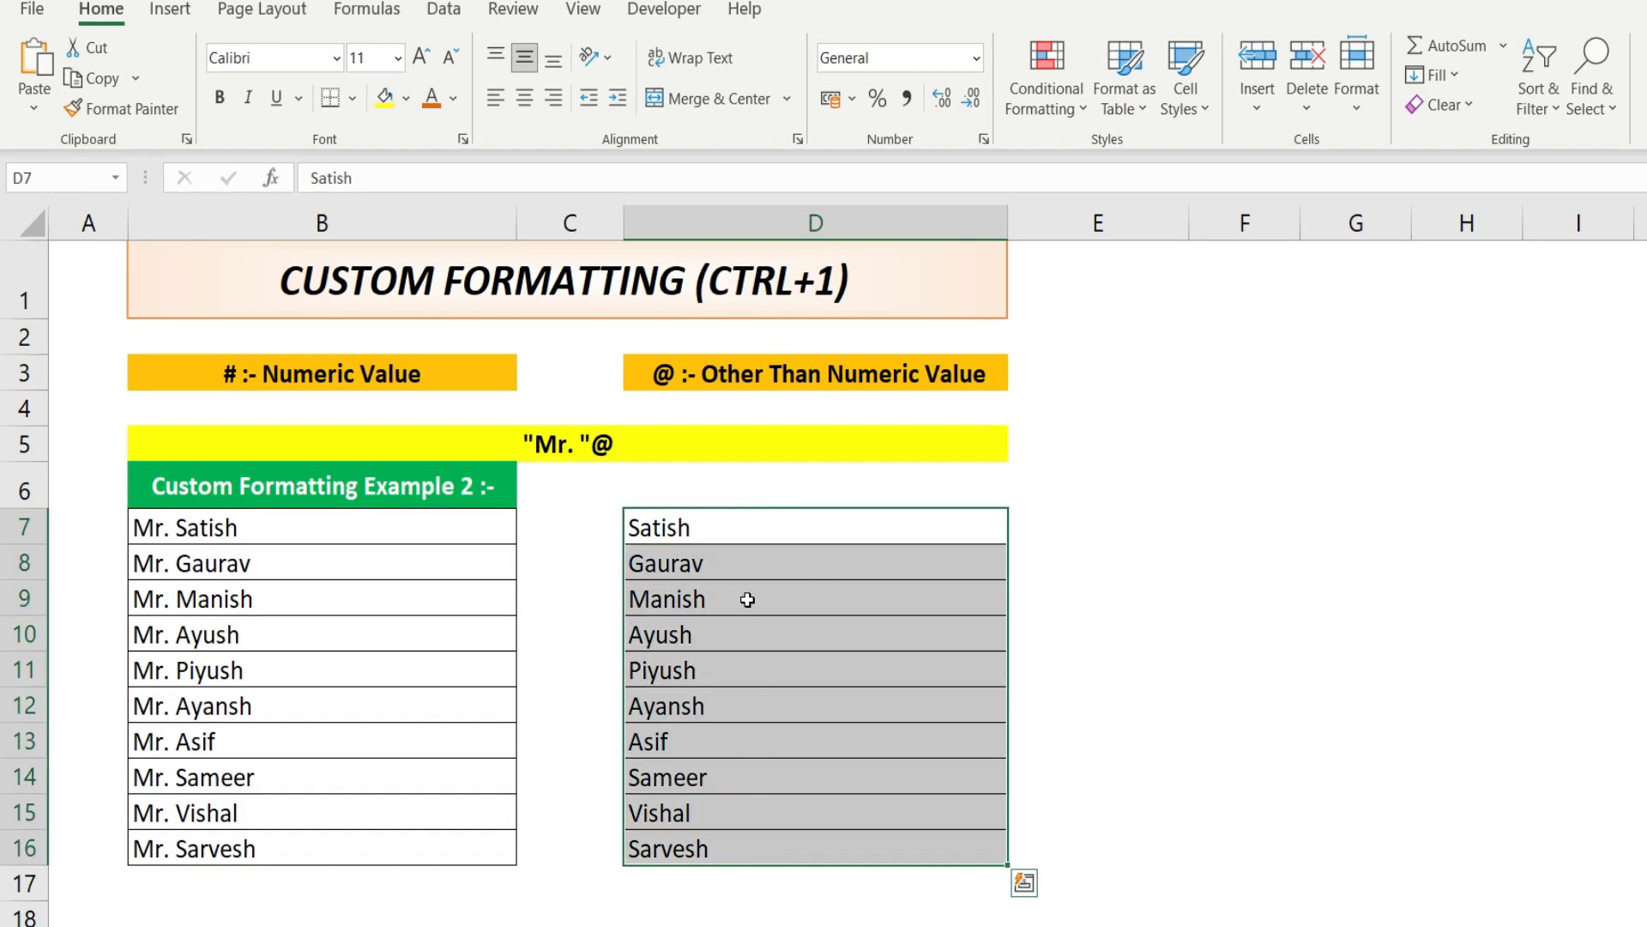
pyautogui.click(757, 532)
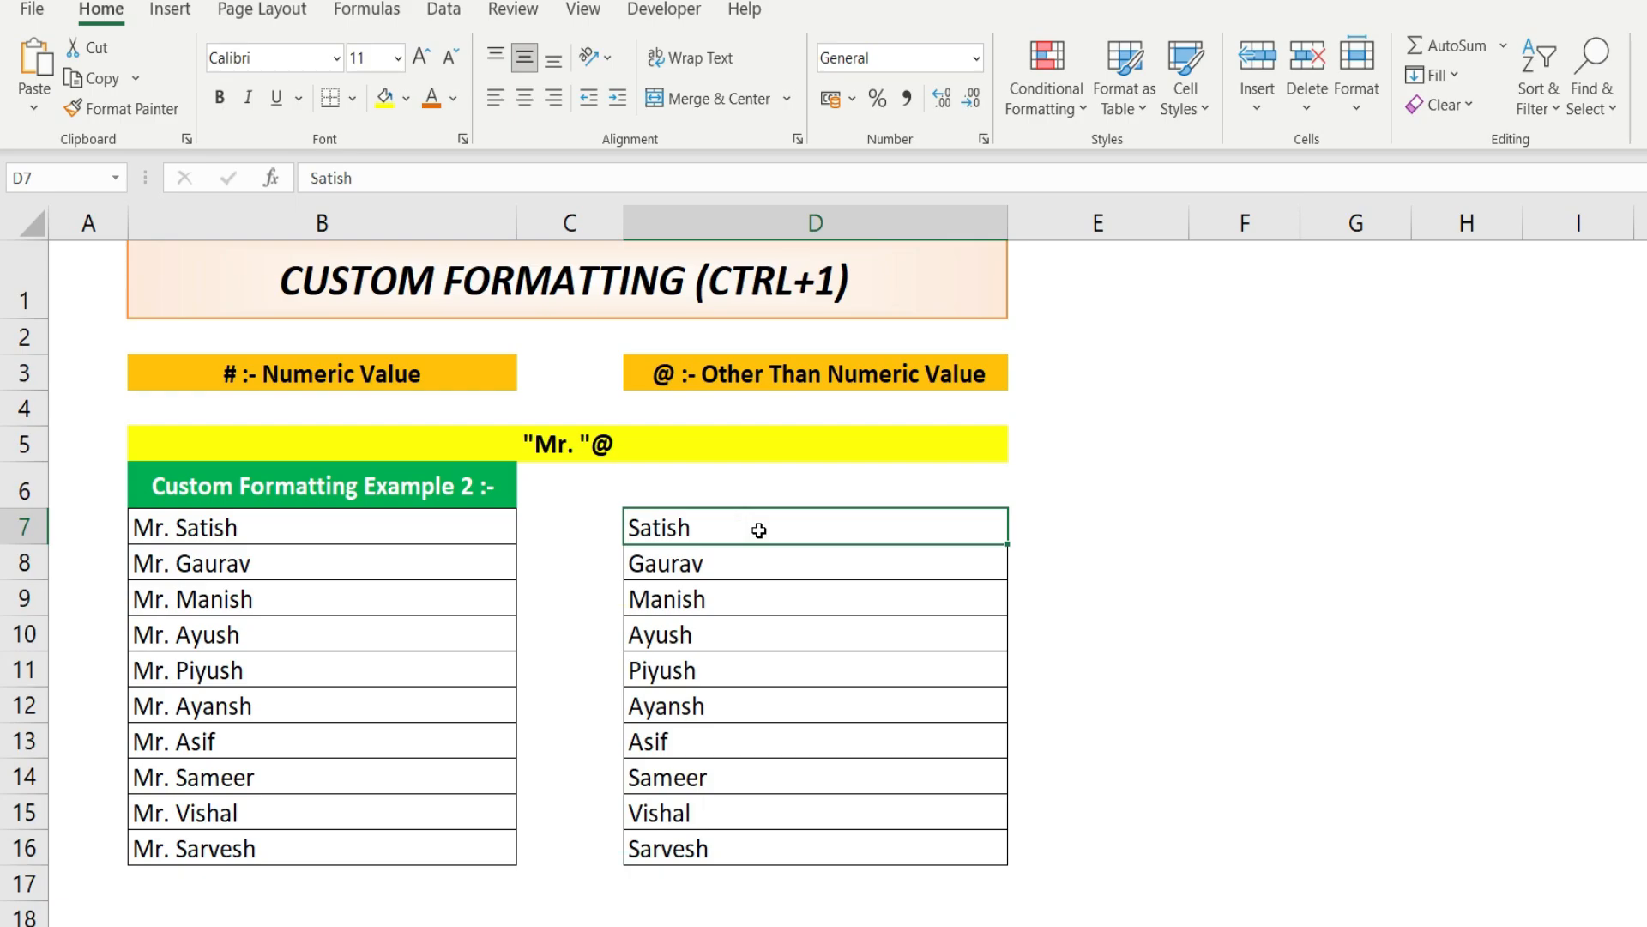
# - Try adding the prefix "Mr. " directly to the names in D7 and D8, and undo both edits
pyautogui.doubleClick(640, 527)
pyautogui.press('Home')
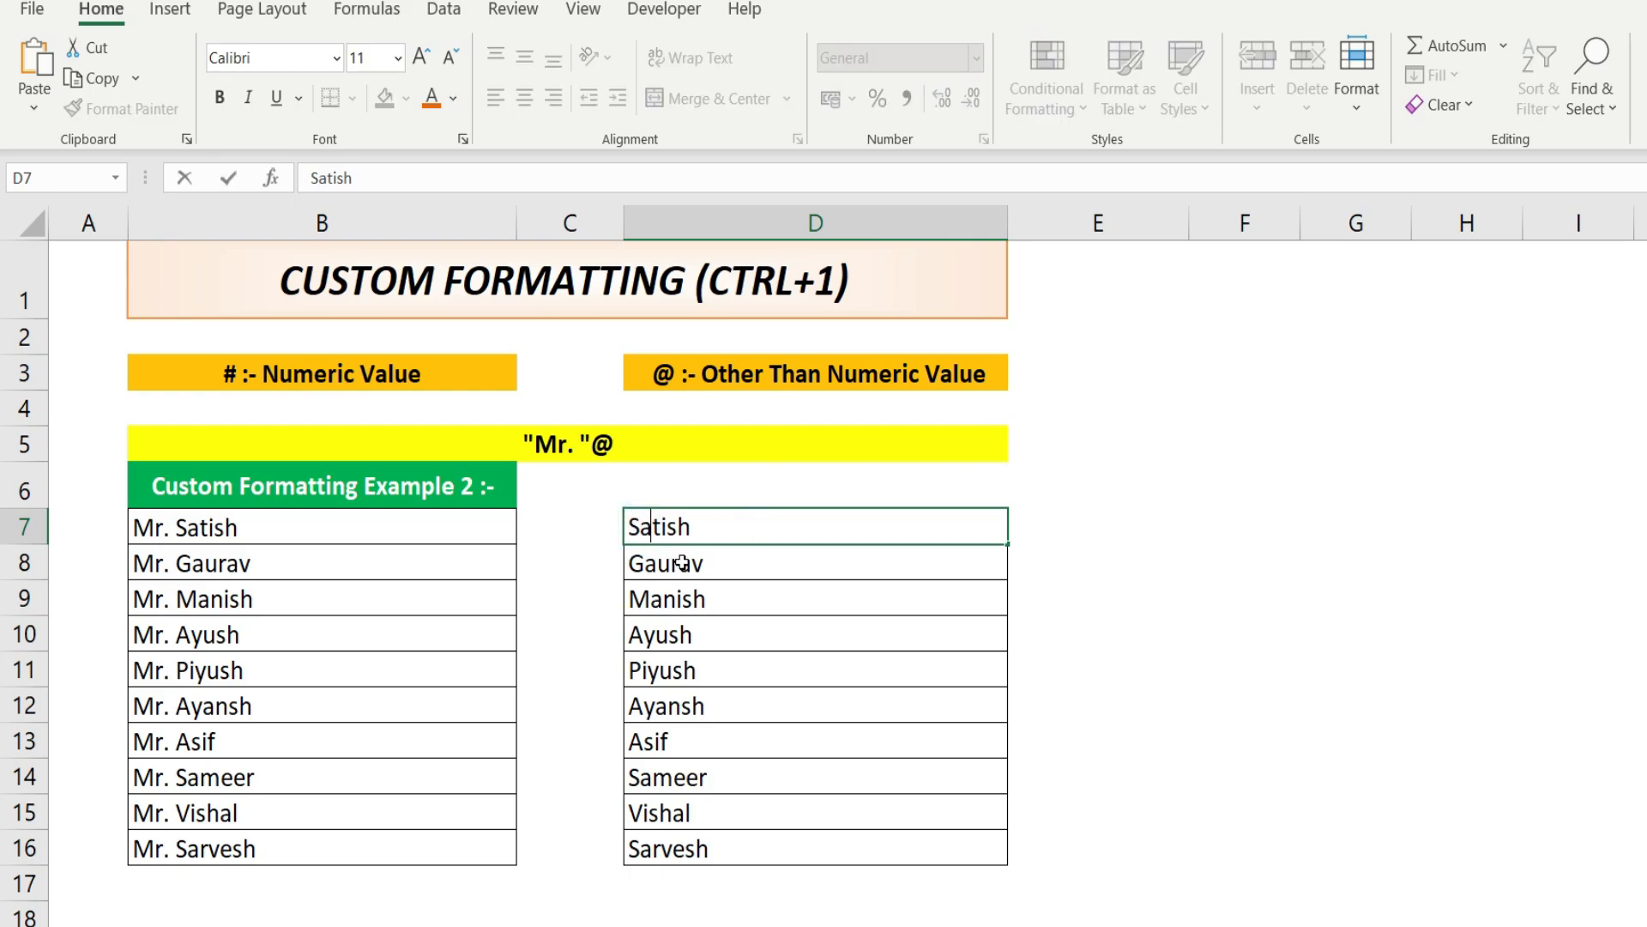
pyautogui.write('Mr.')
pyautogui.press('Return')
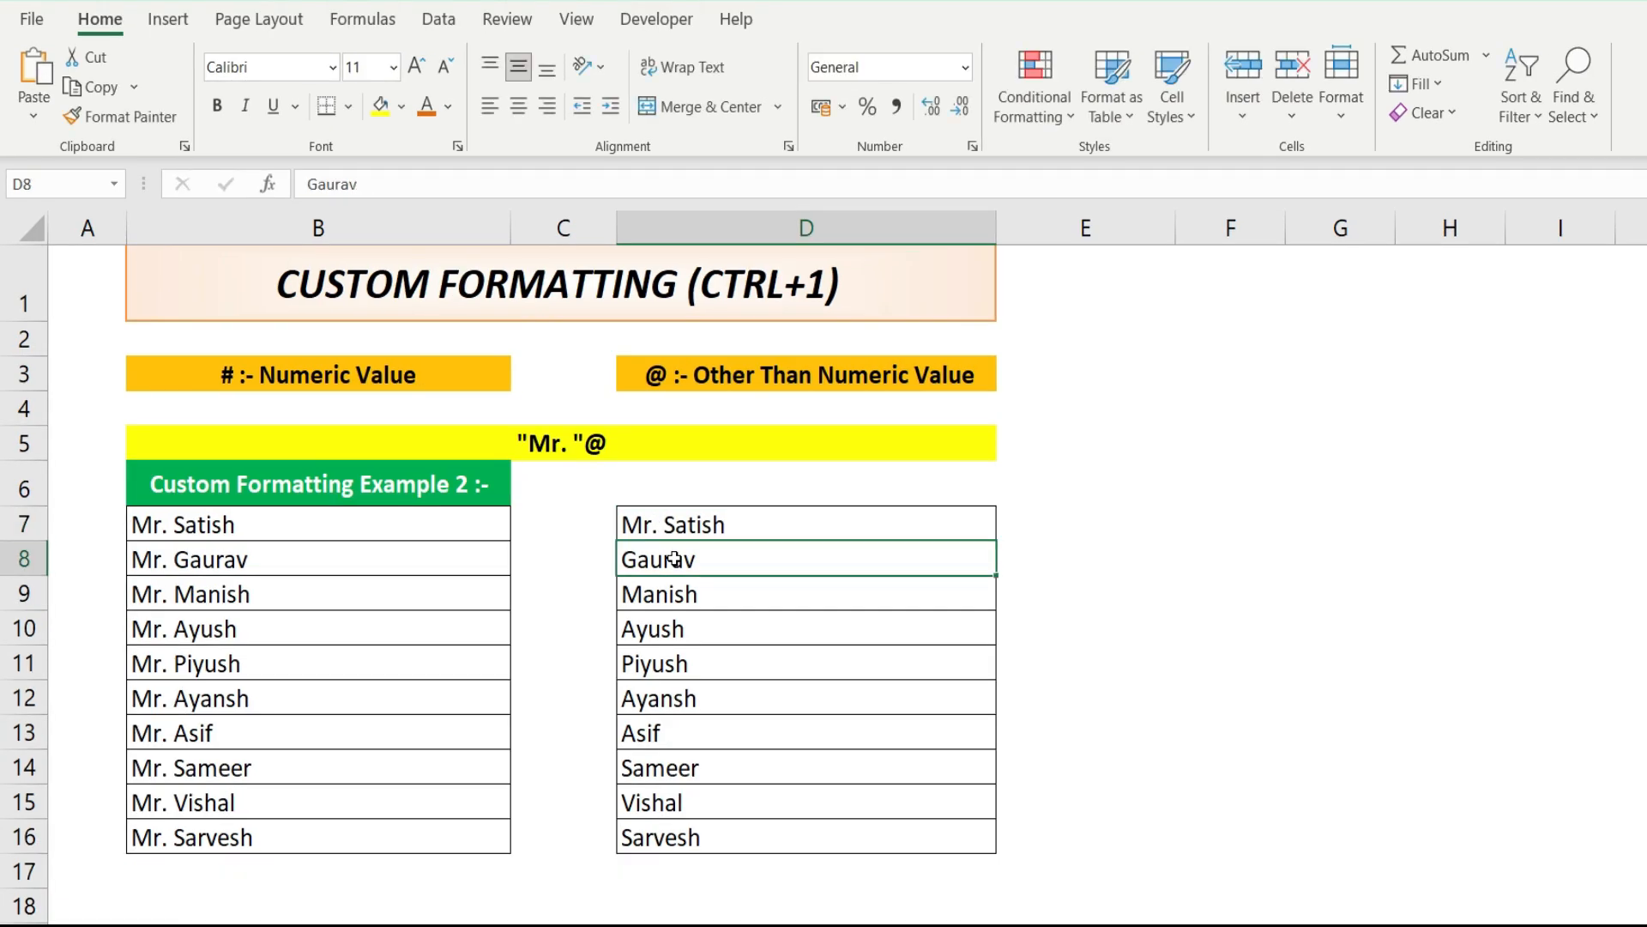
pyautogui.doubleClick(629, 561)
pyautogui.write('Mr.')
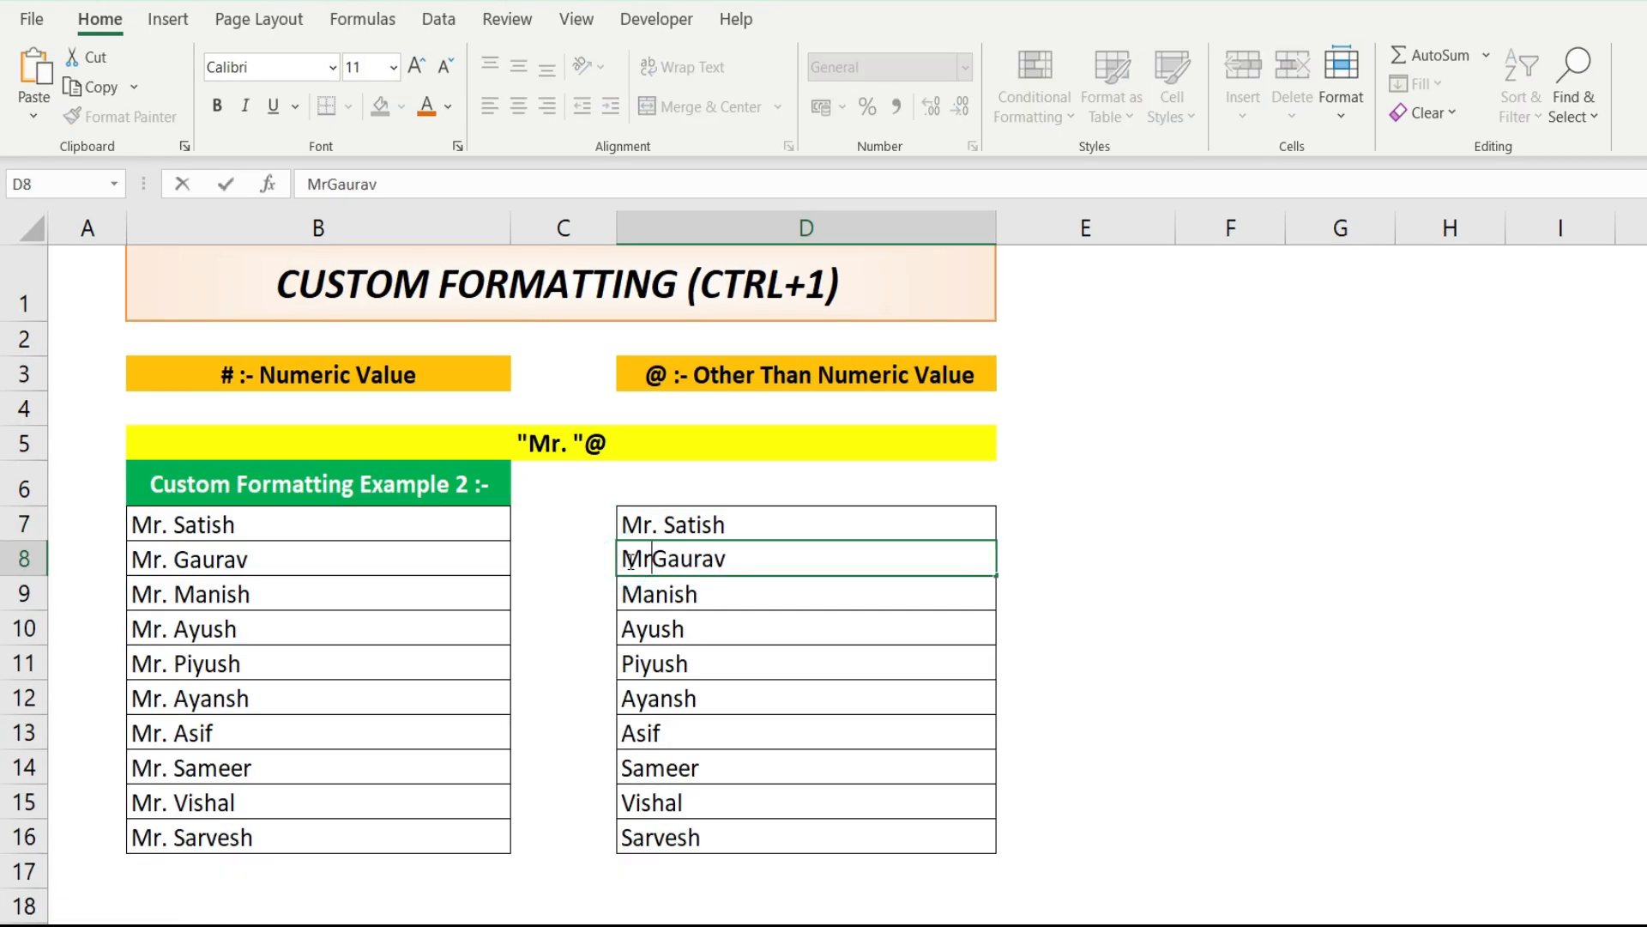
pyautogui.press('Return')
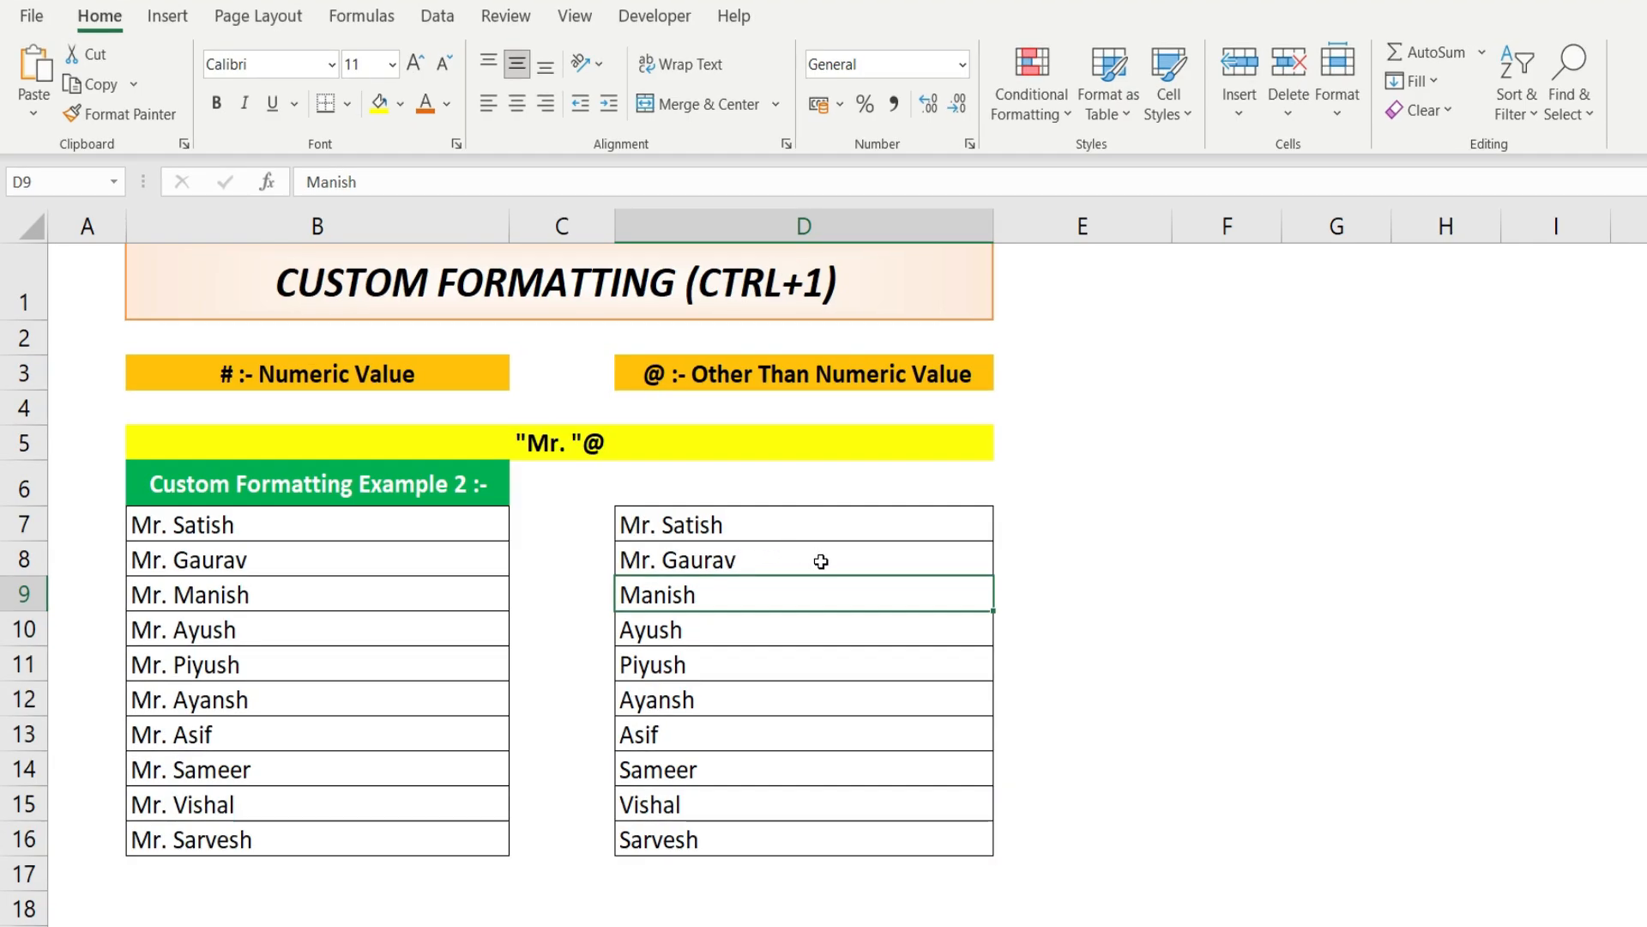
pyautogui.hotkey('ctrl', 'z')
pyautogui.hotkey('ctrl', 'z')
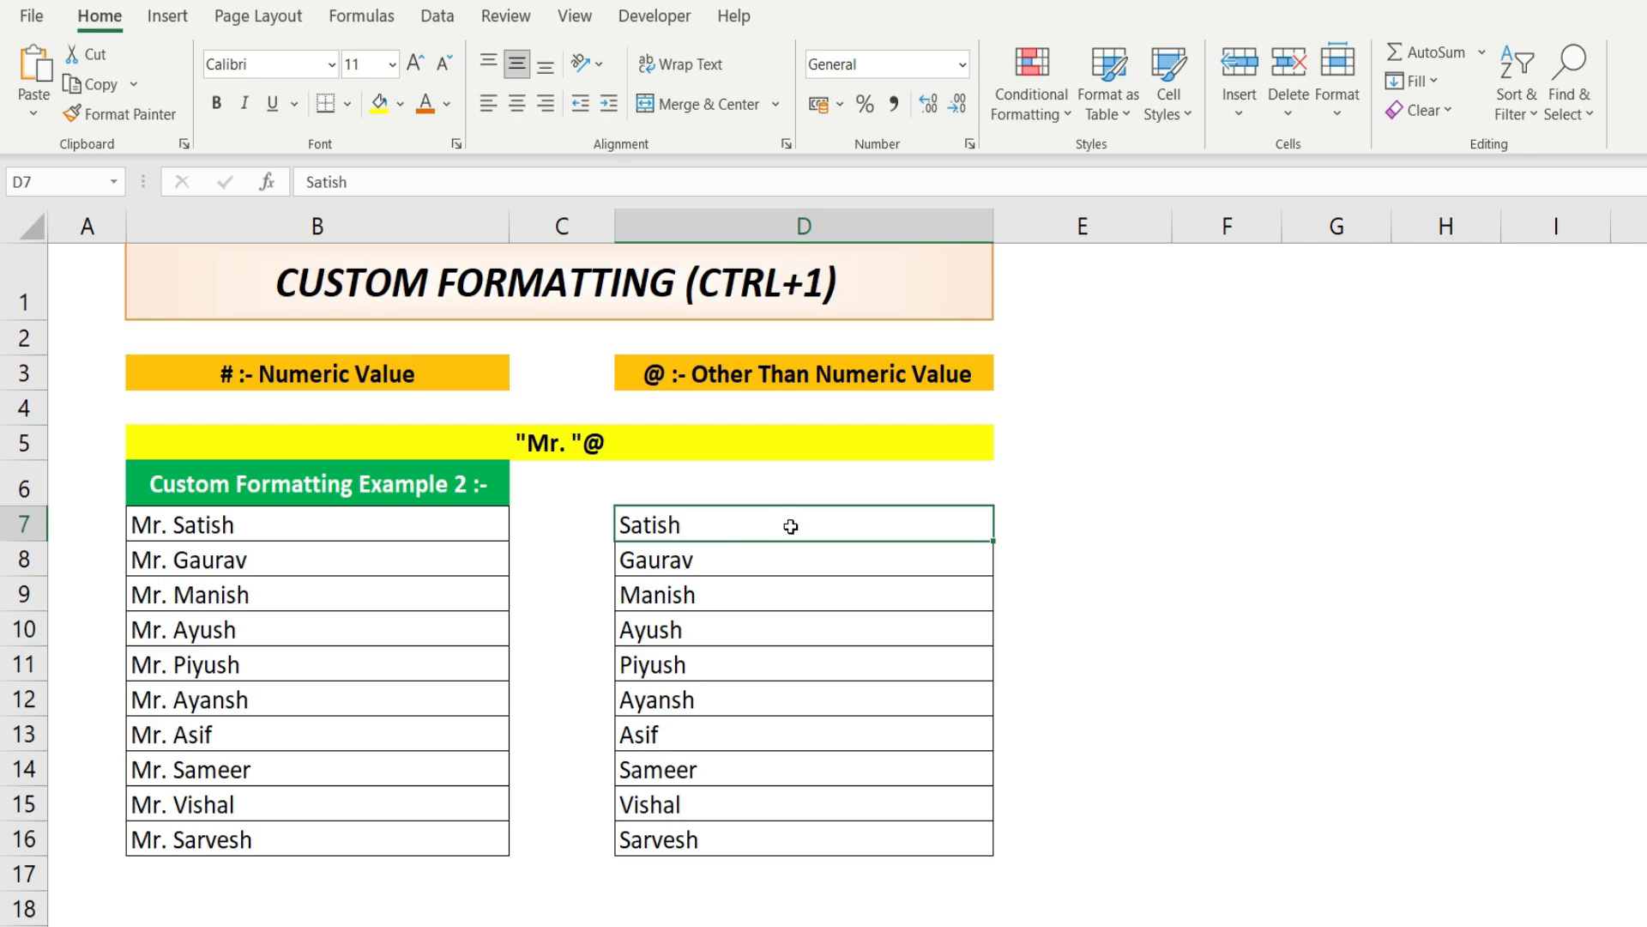
# - Review the # and @ symbol notes in B3 and D3, and compare the name lists in columns D and B
pyautogui.click(292, 385)
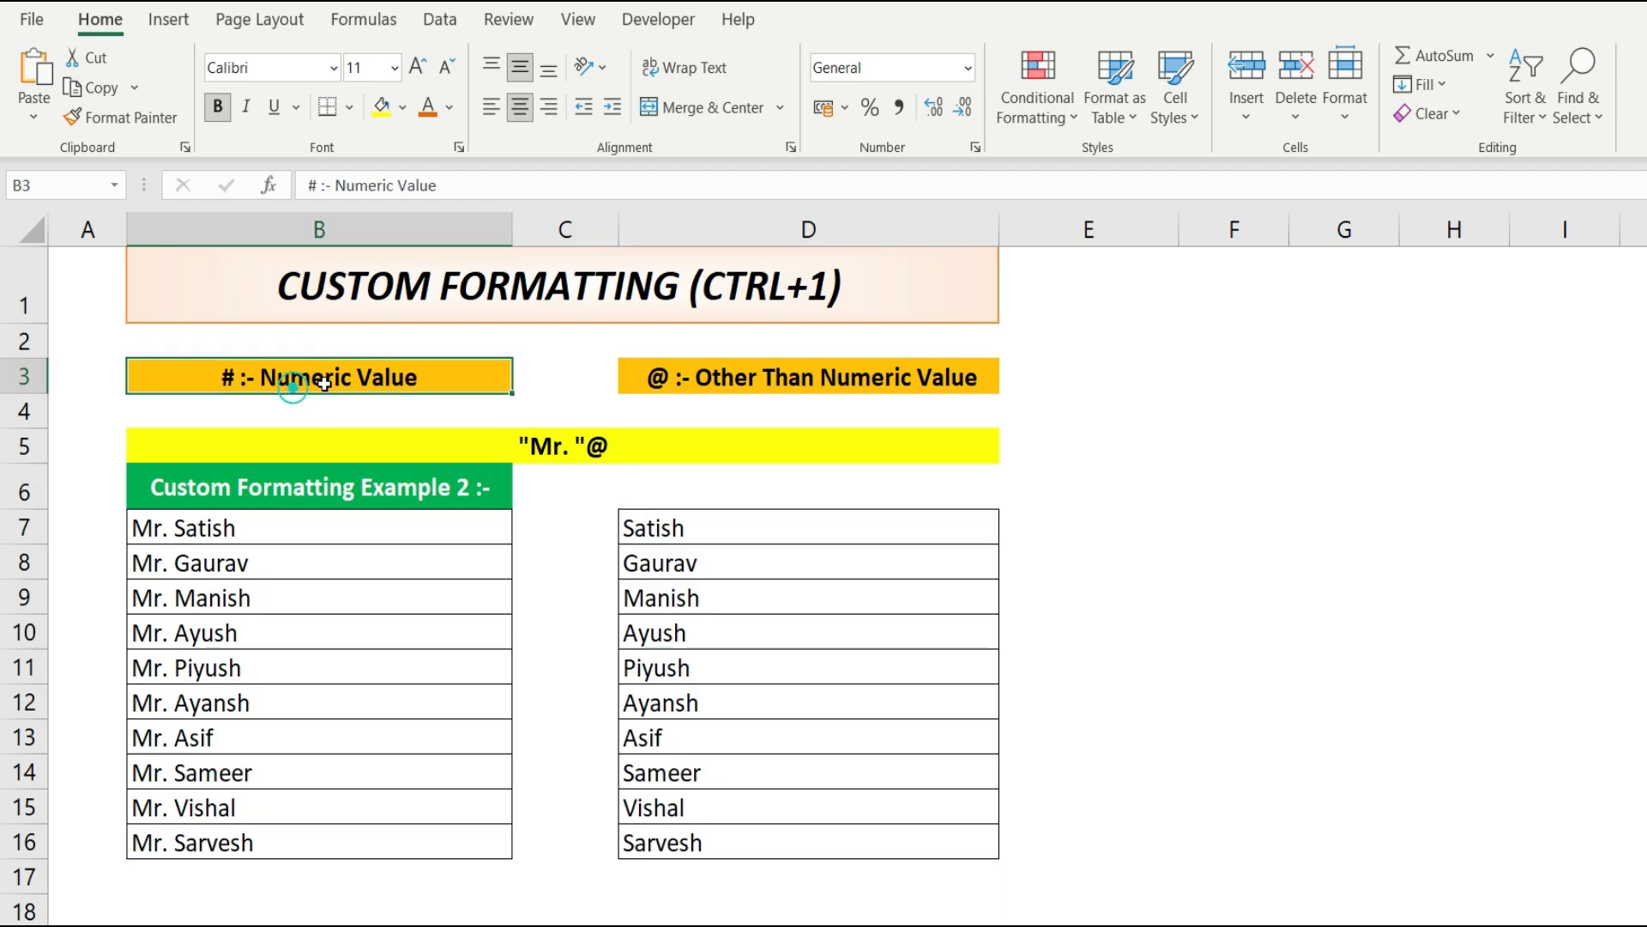
pyautogui.click(678, 378)
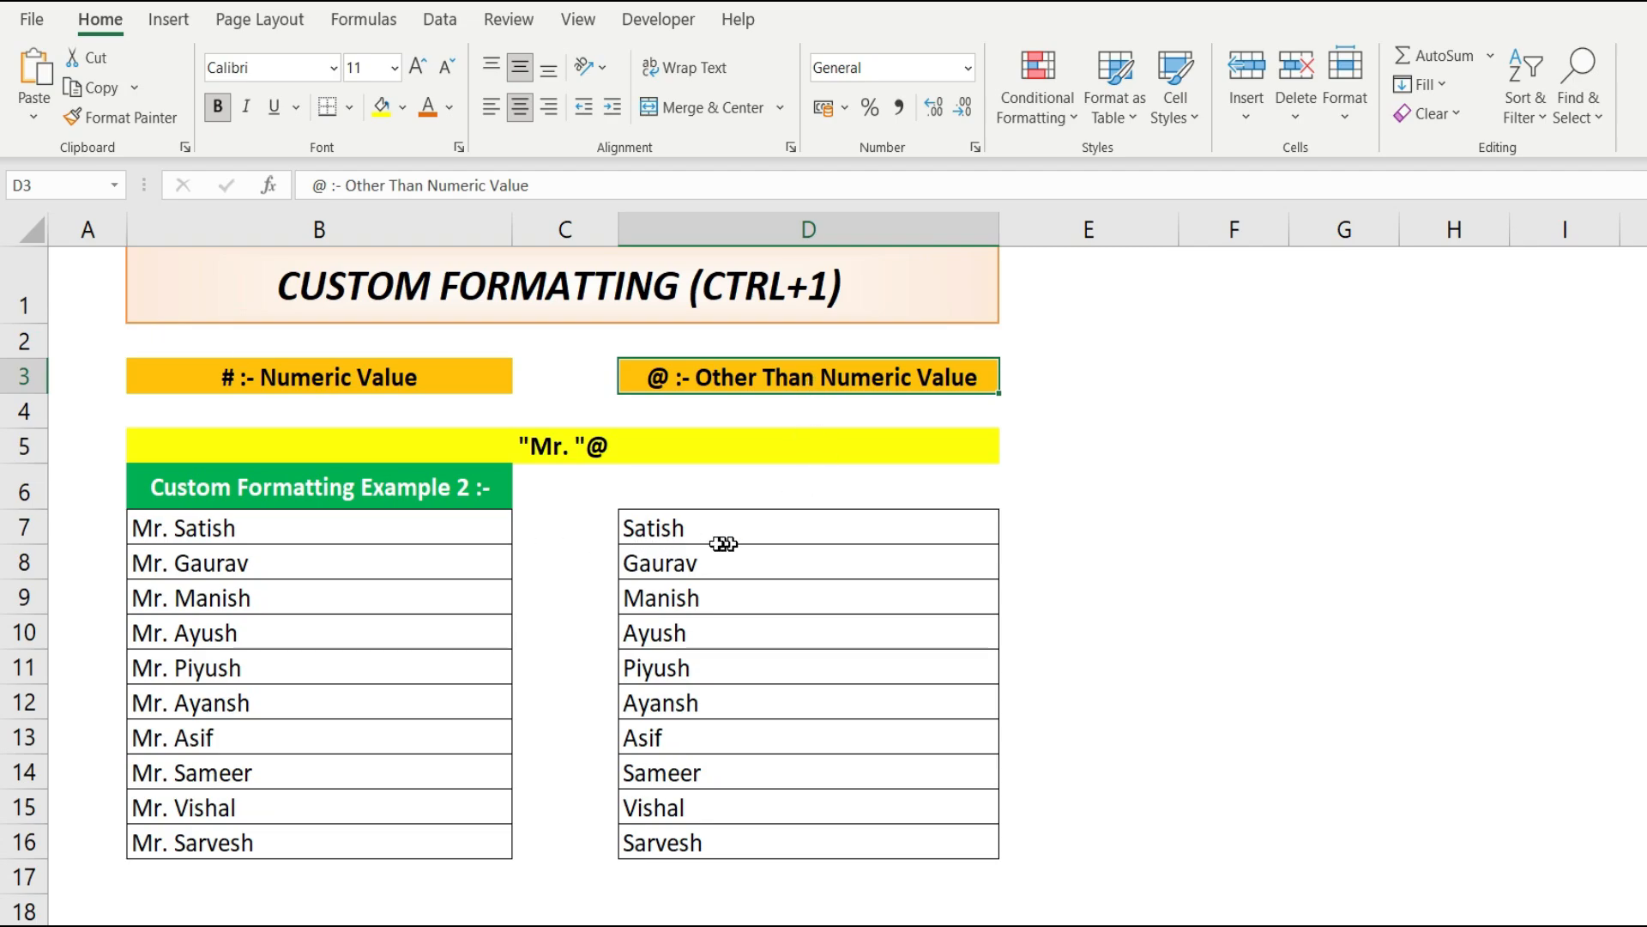
pyautogui.moveTo(695, 535); pyautogui.dragTo(709, 841)
pyautogui.click(220, 527)
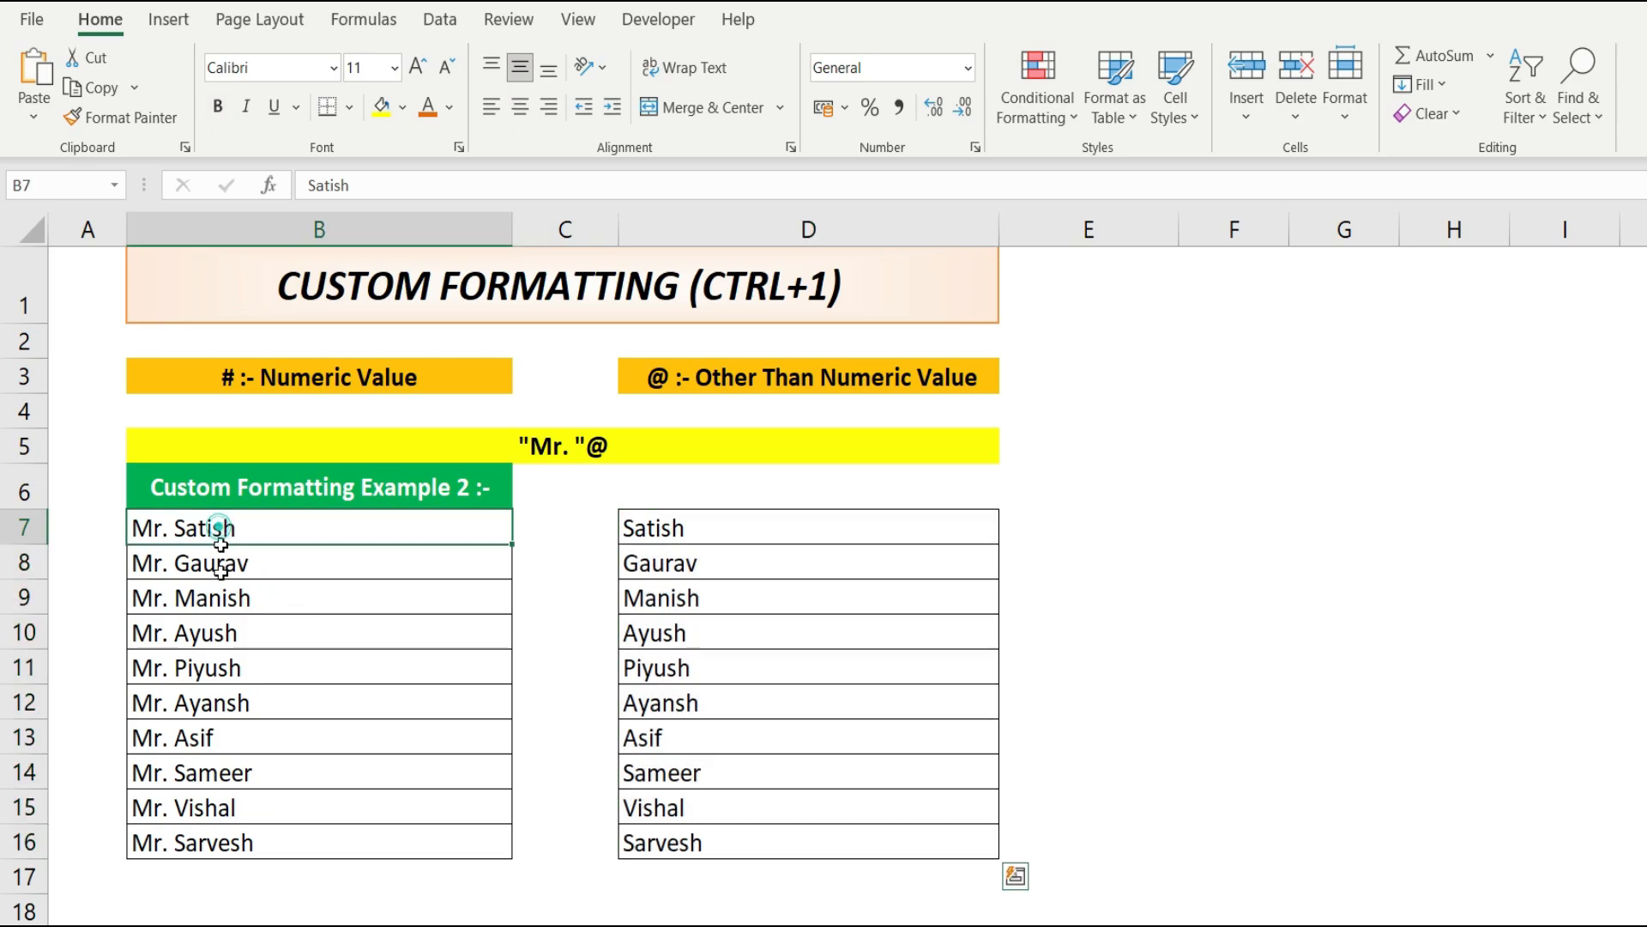
# - Open the cell format settings for the names in D7:D16 and choose the Custom category
pyautogui.moveTo(220, 545); pyautogui.dragTo(225, 848)
pyautogui.moveTo(696, 526); pyautogui.dragTo(709, 831)
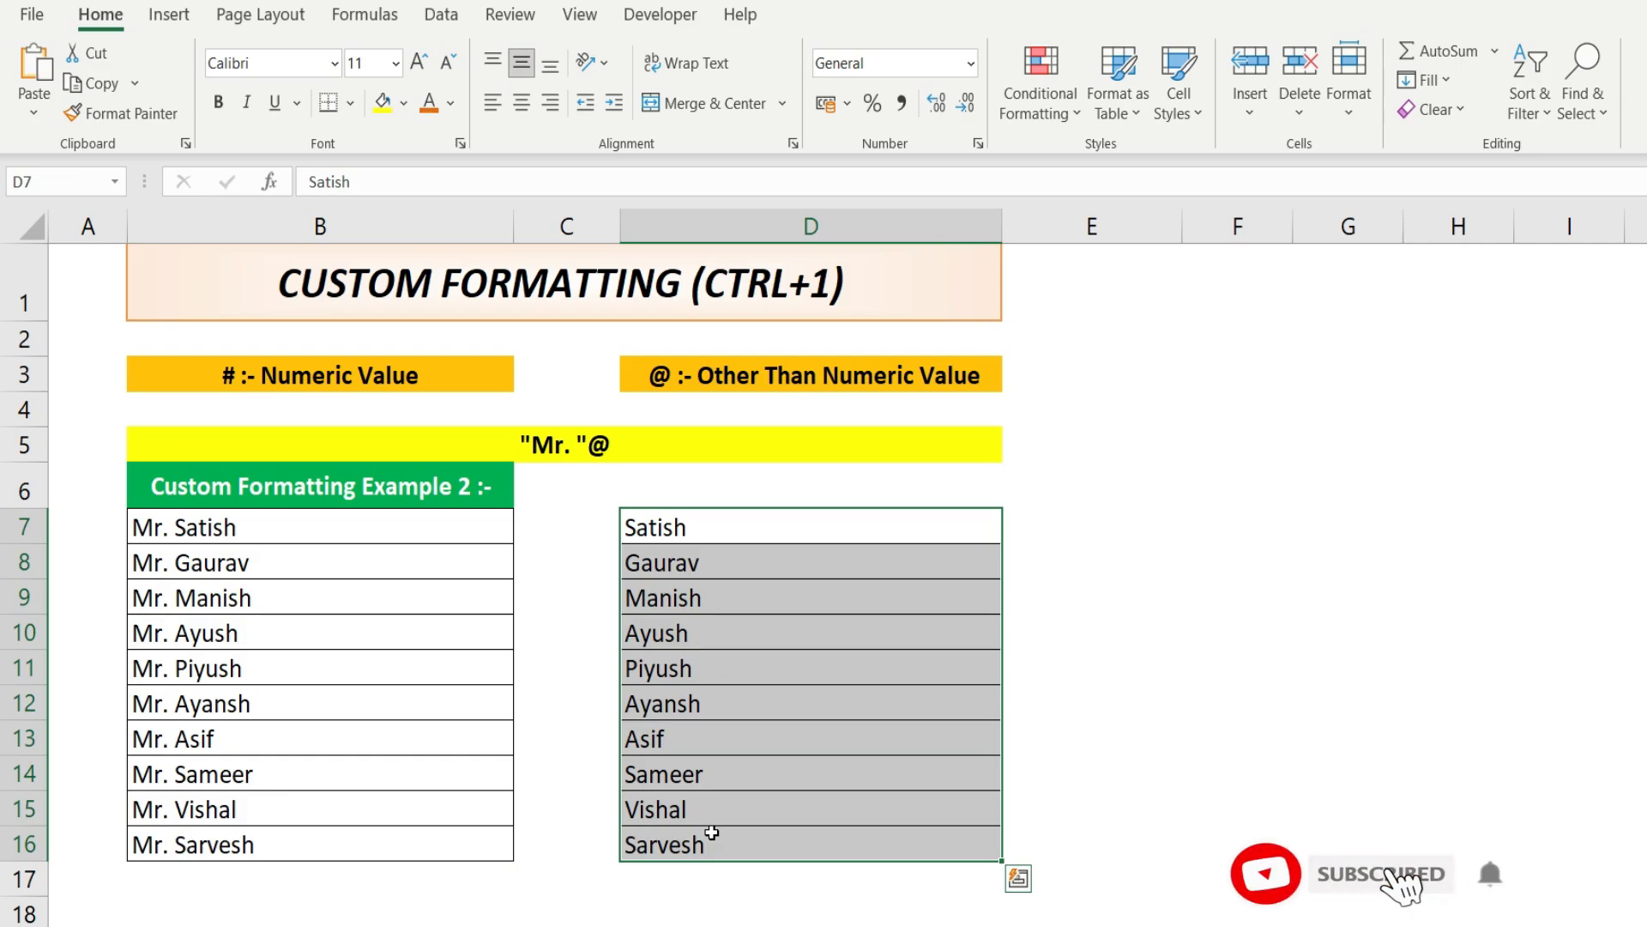
pyautogui.click(978, 144)
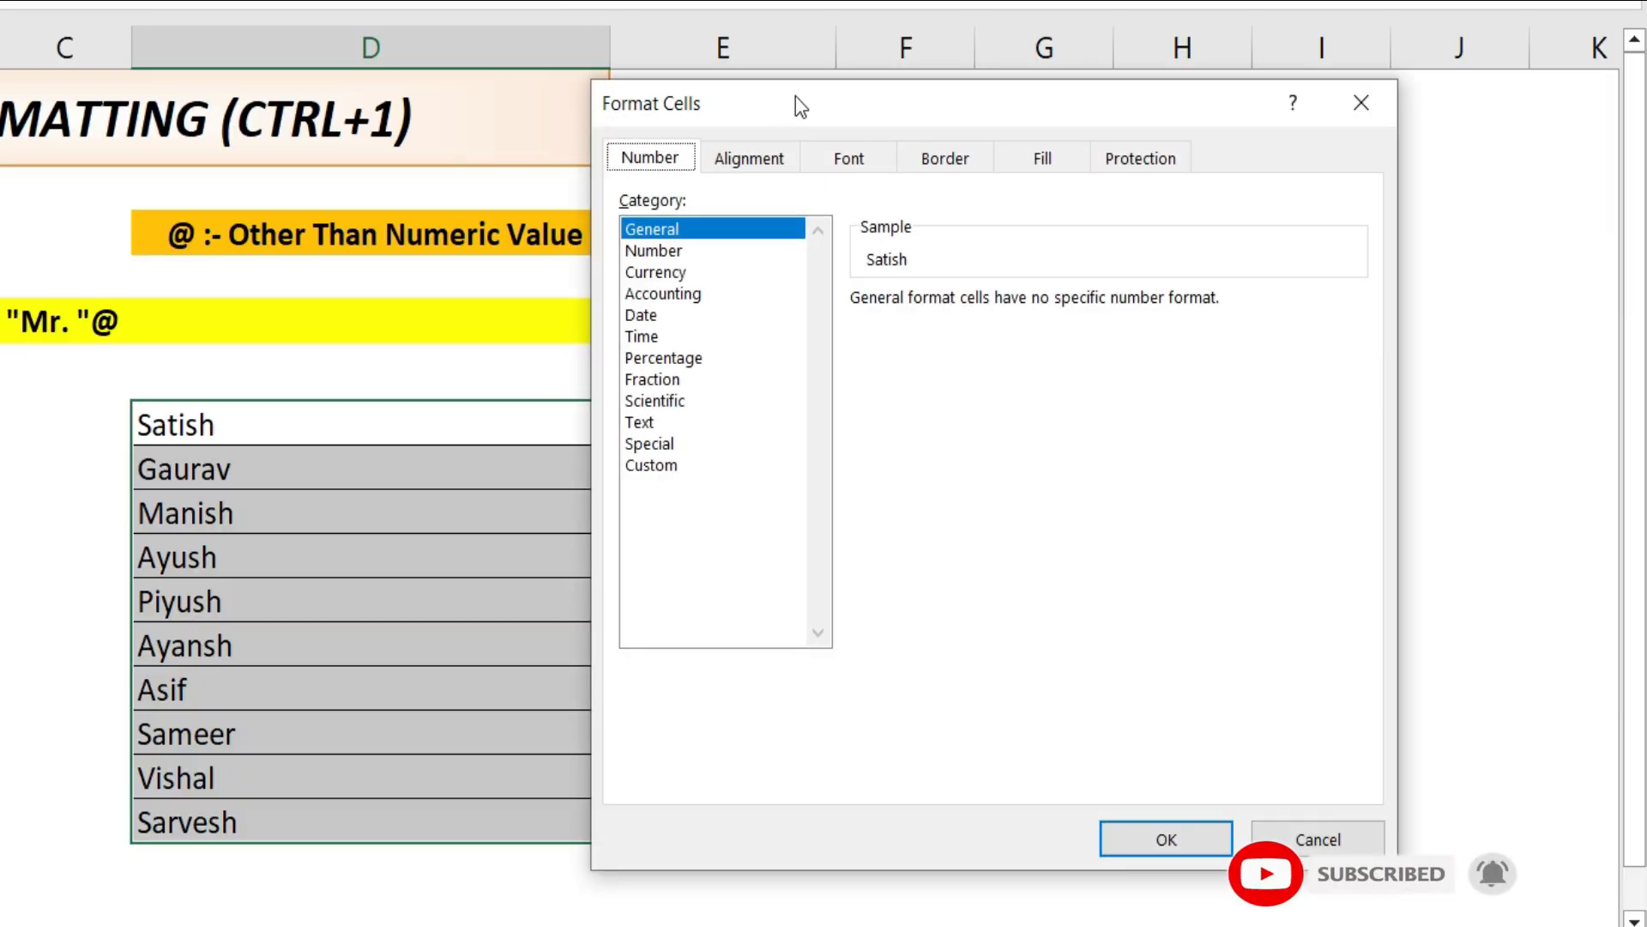
pyautogui.moveTo(844, 112); pyautogui.dragTo(790, 96)
pyautogui.click(622, 449)
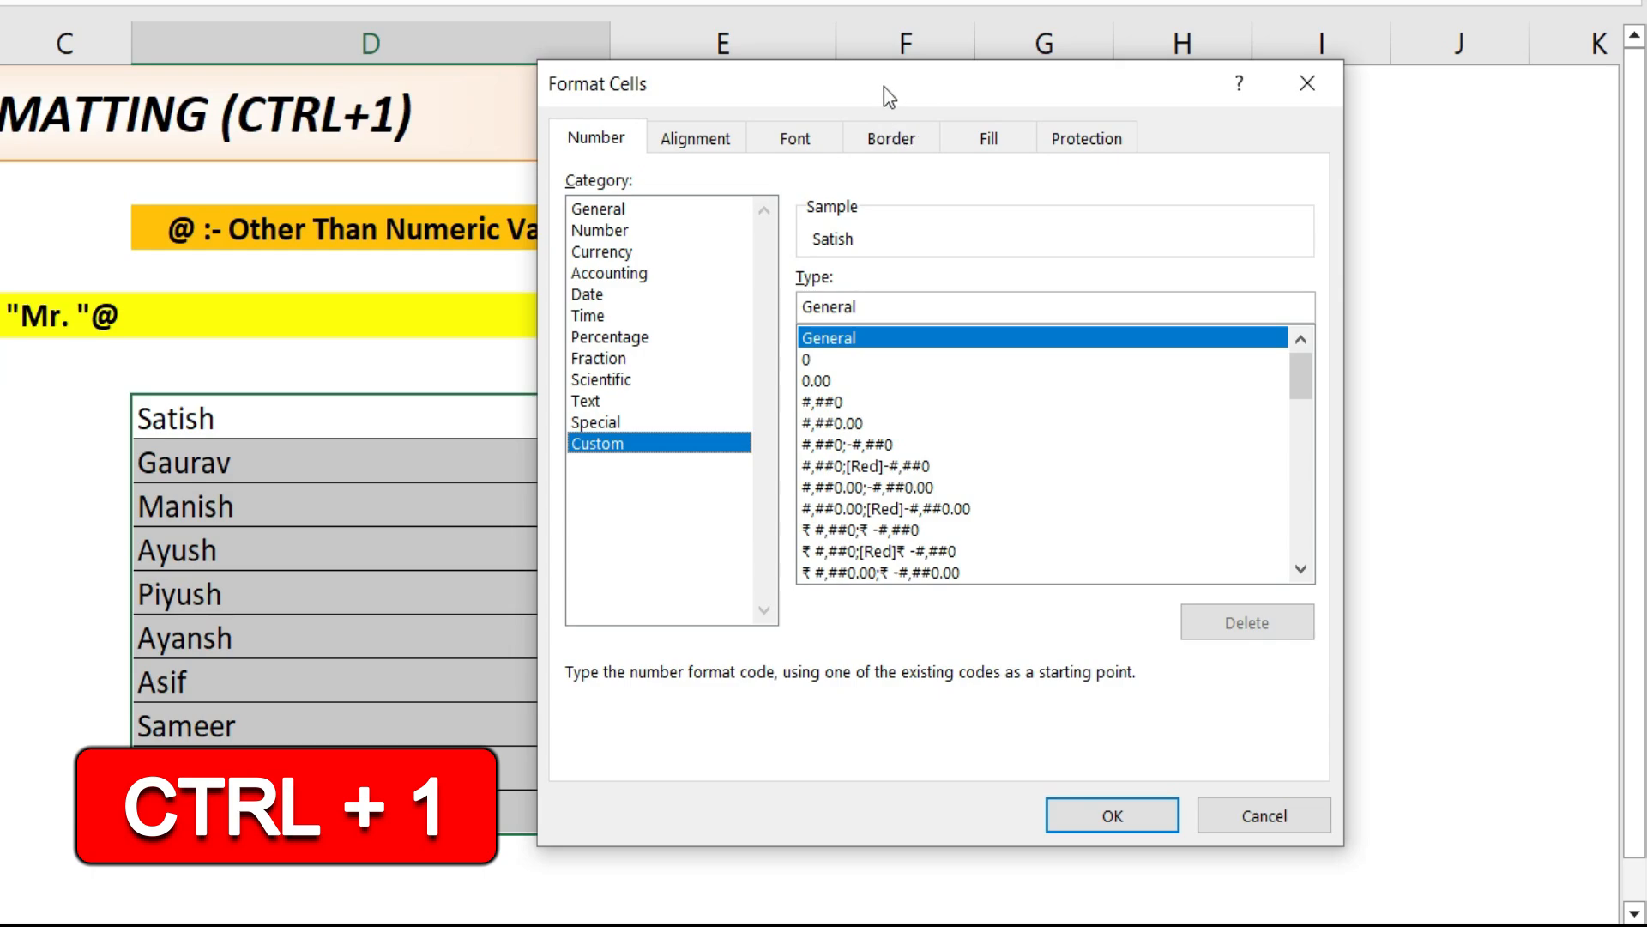
pyautogui.moveTo(887, 85); pyautogui.dragTo(900, 117)
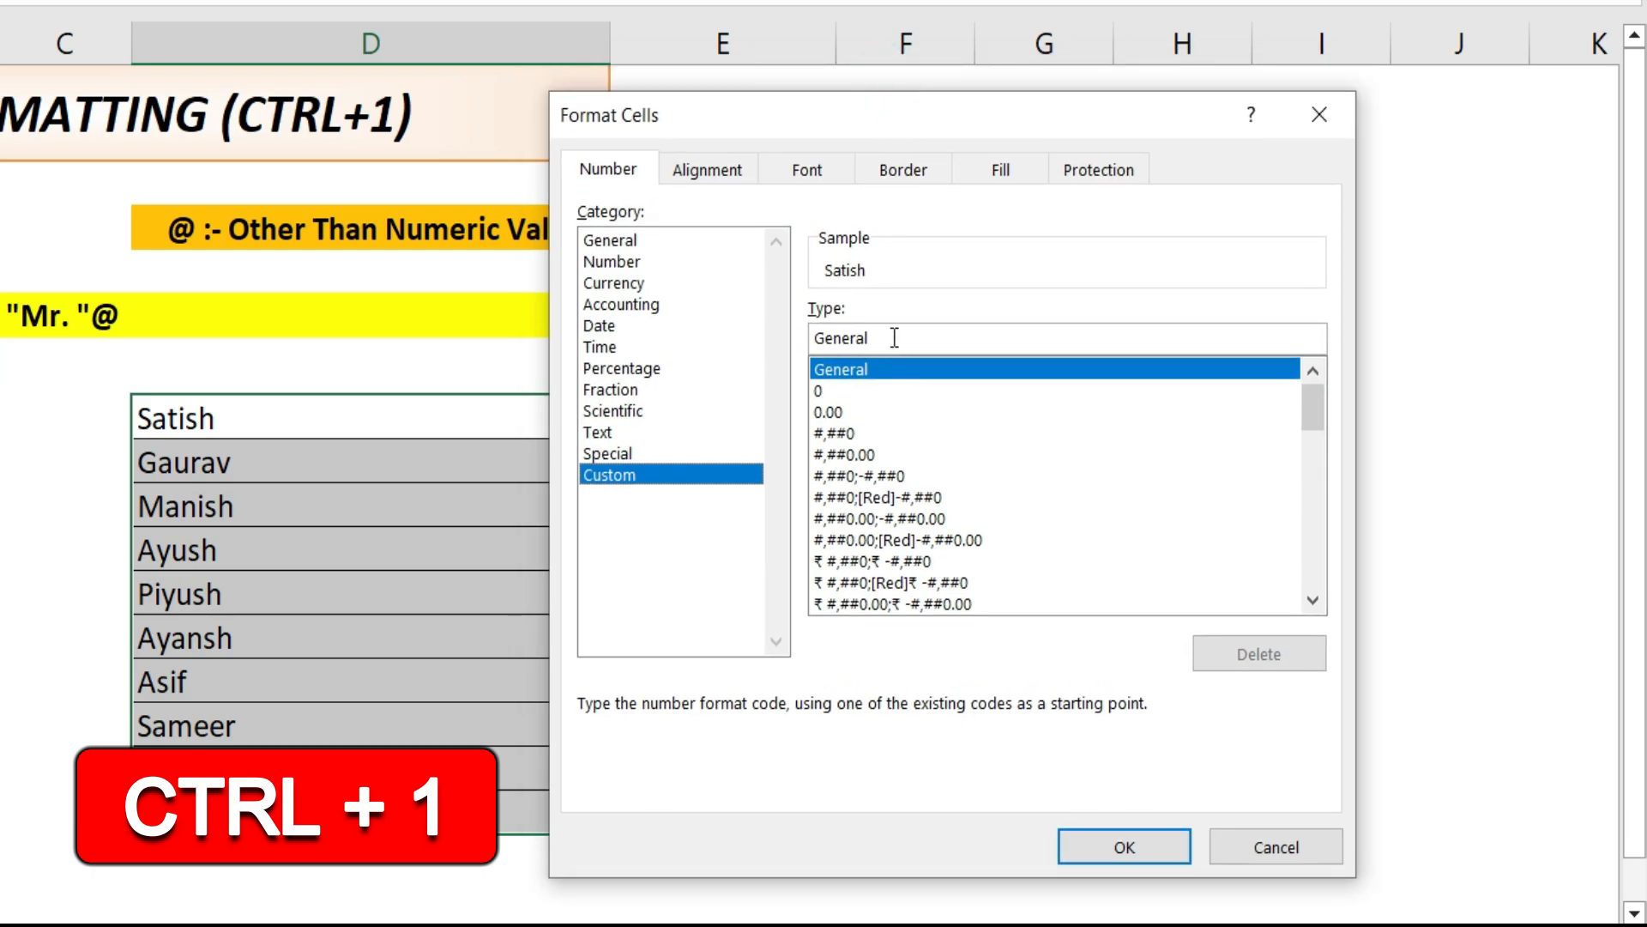
# - Replace the General format code with "Mr. "@ for the selected names
pyautogui.moveTo(894, 337); pyautogui.dragTo(811, 337)
pyautogui.press('BackSpace')
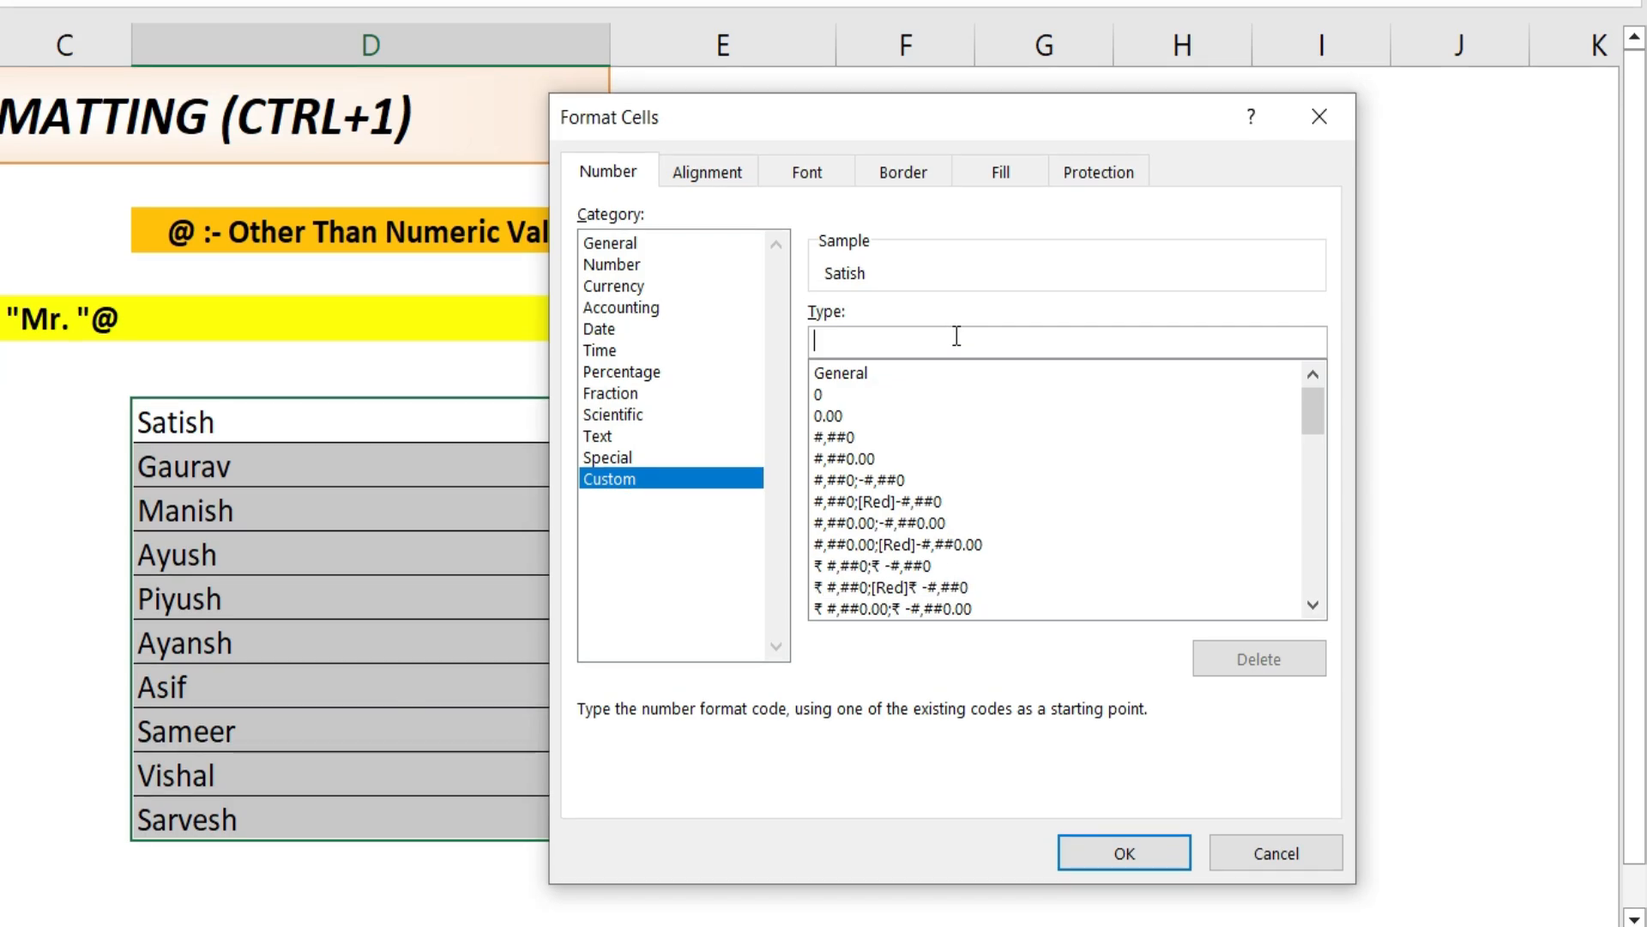
pyautogui.write('"')
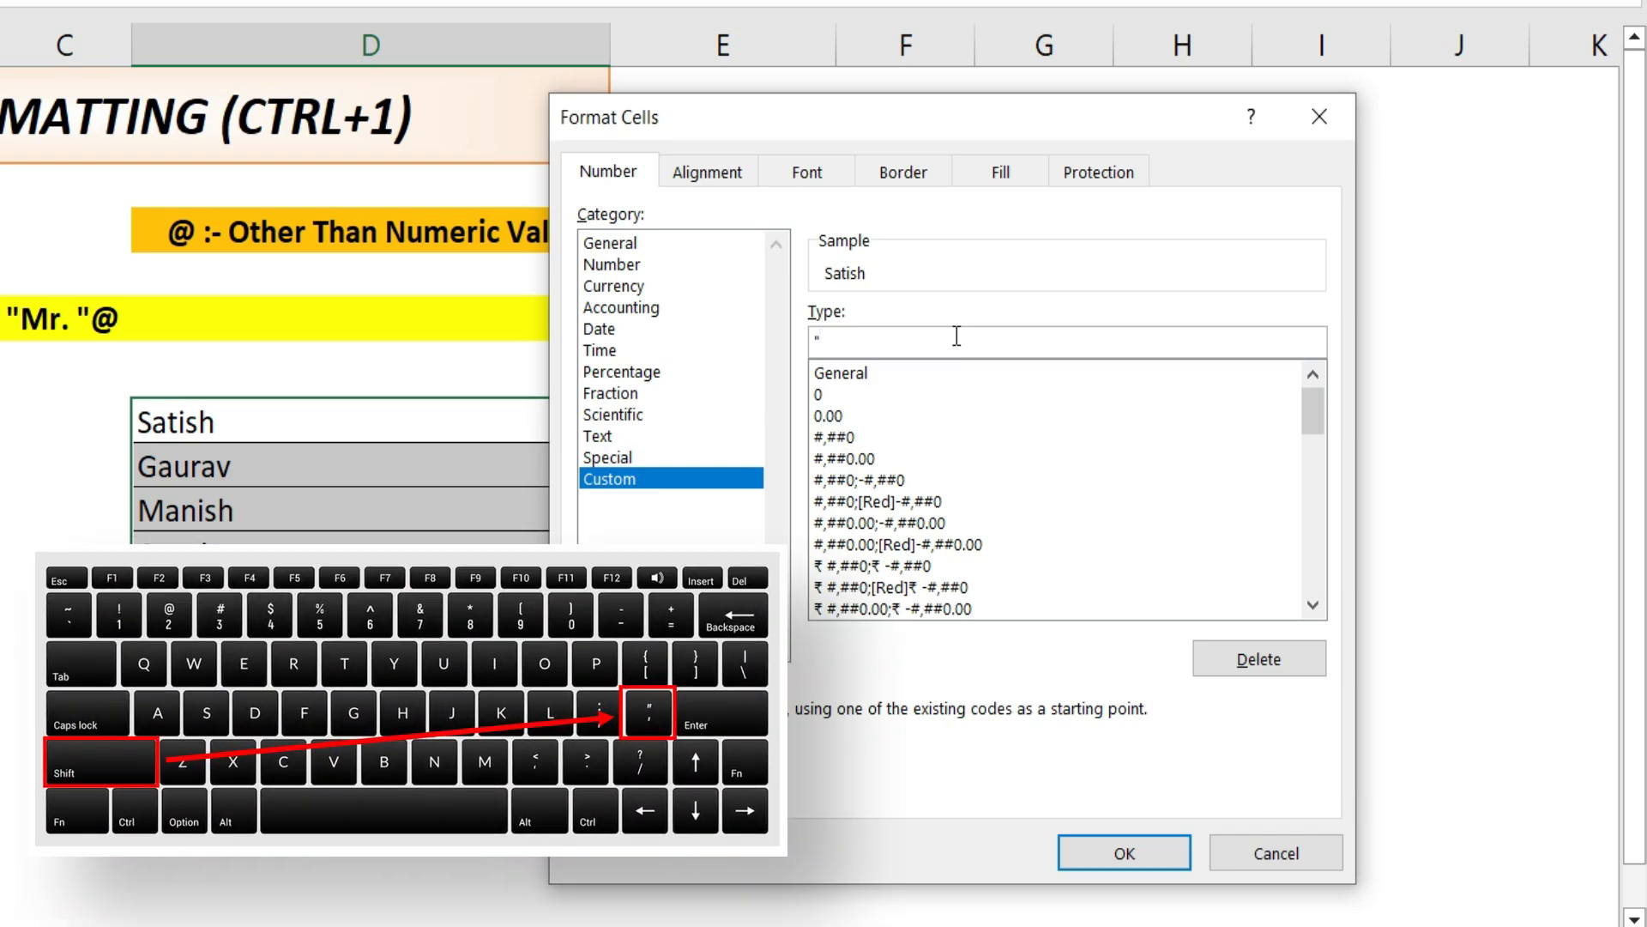
pyautogui.write('Mr. "')
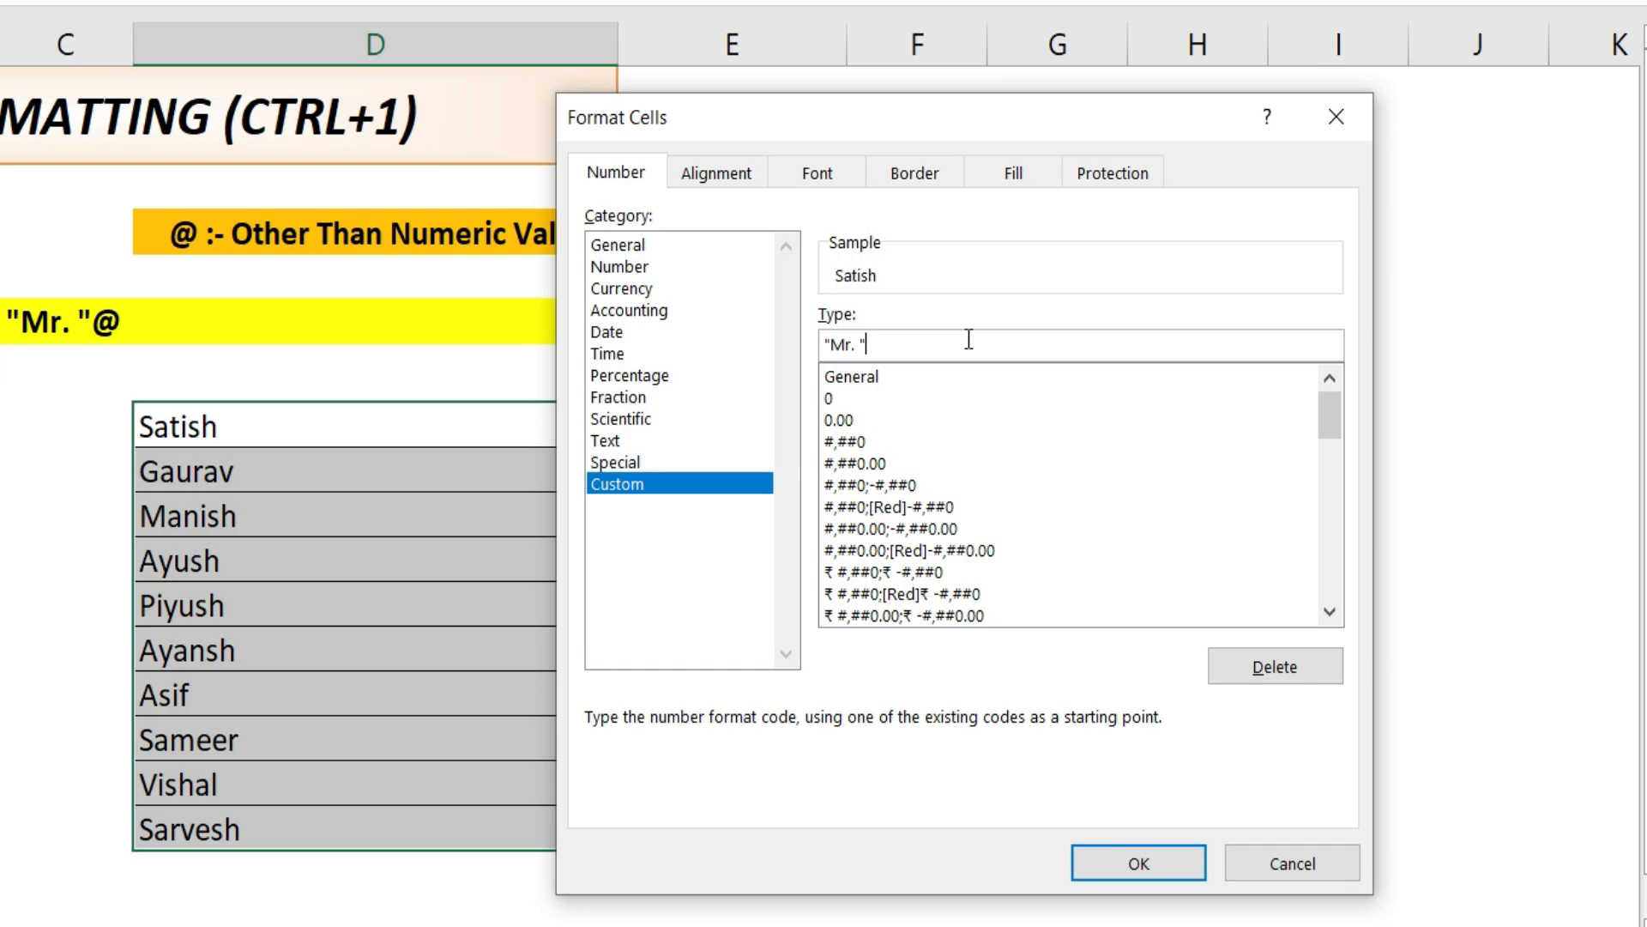
pyautogui.write('@')
# - Try the # symbol in place of @ after "Mr. " in the custom format code
pyautogui.doubleClick(872, 344)
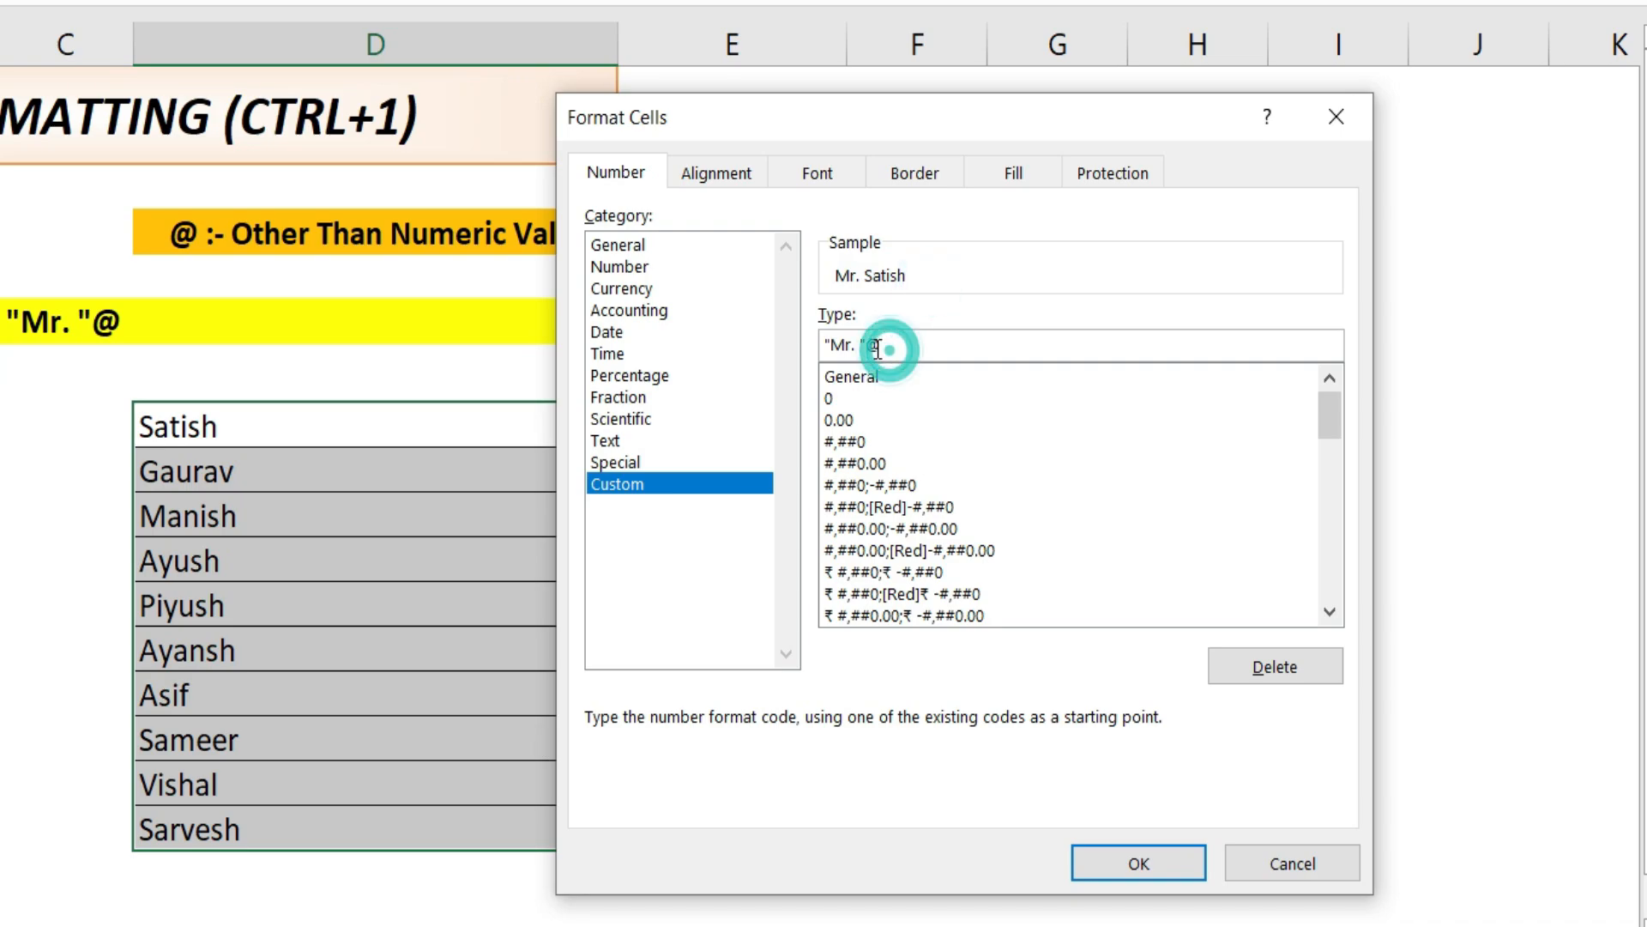
pyautogui.press('BackSpace')
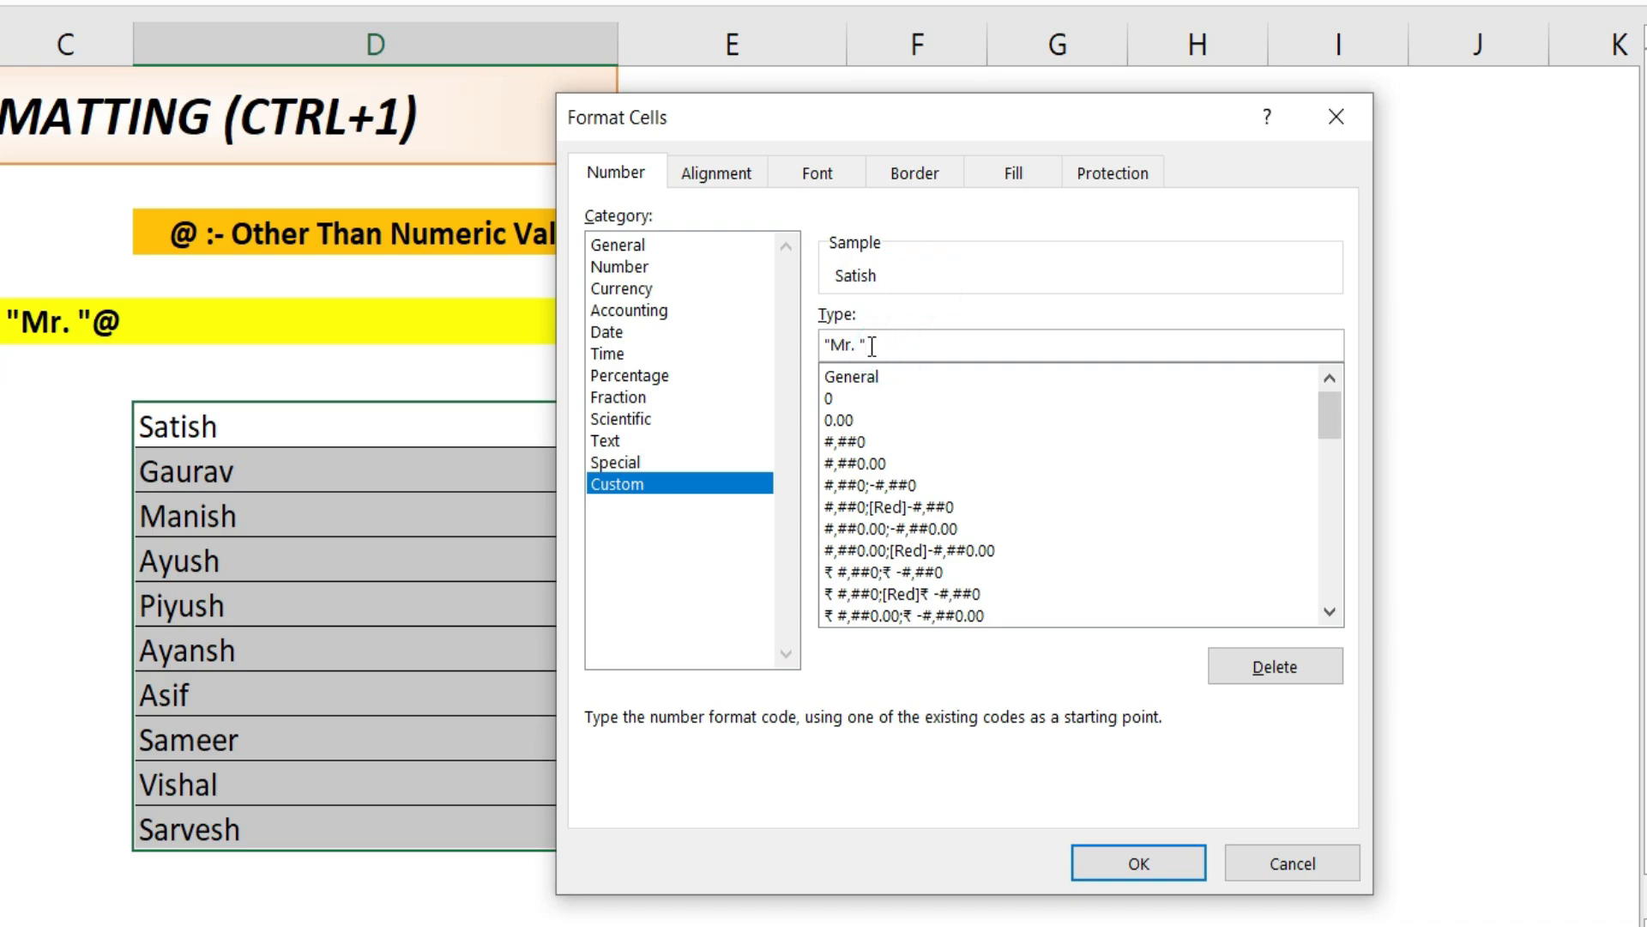
pyautogui.write('#')
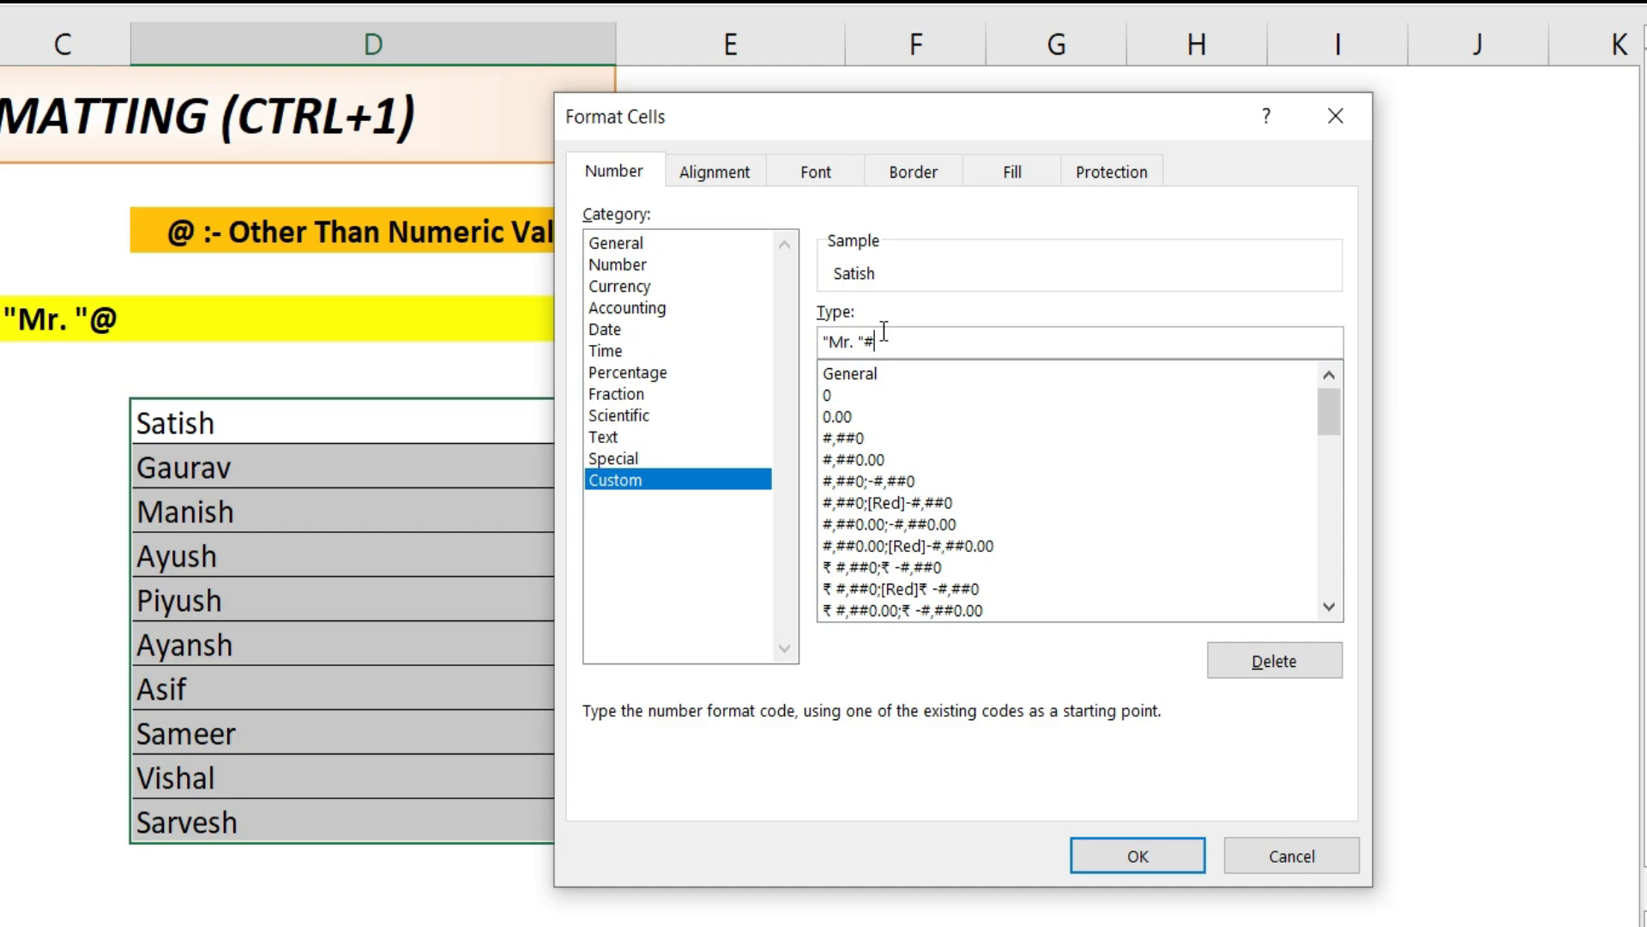
# - Set the format code to "Mr. "@, apply it to D7:D16 and look over the formatted names
pyautogui.press('BackSpace')
pyautogui.write('@')
pyautogui.click(1109, 862)
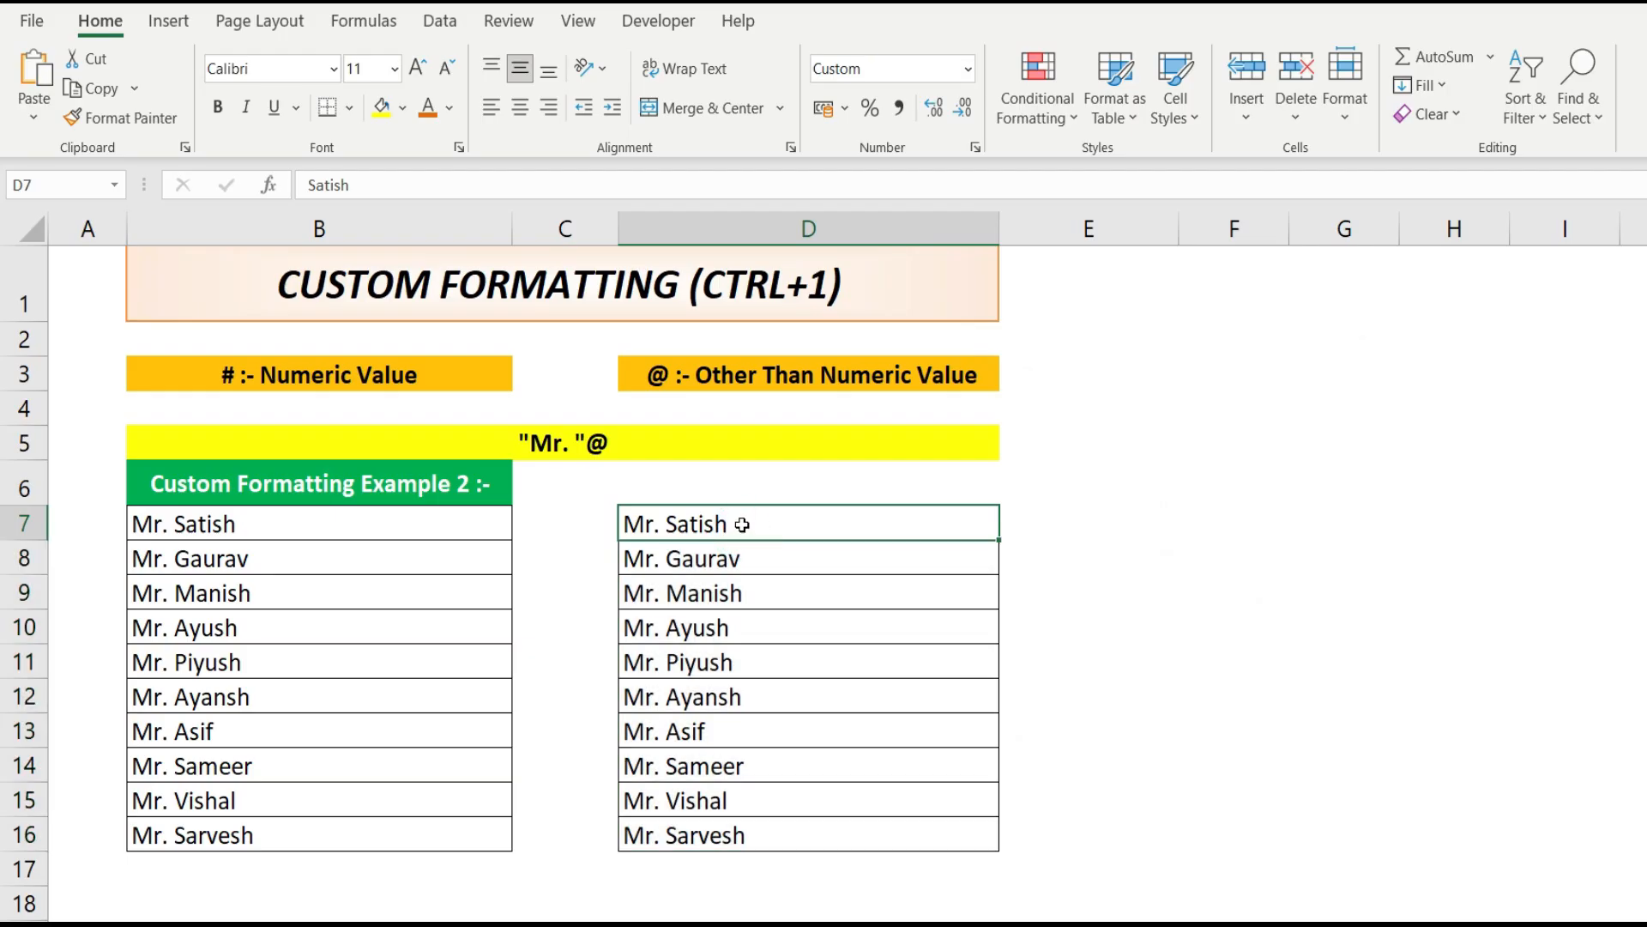
pyautogui.moveTo(738, 530); pyautogui.dragTo(739, 834)
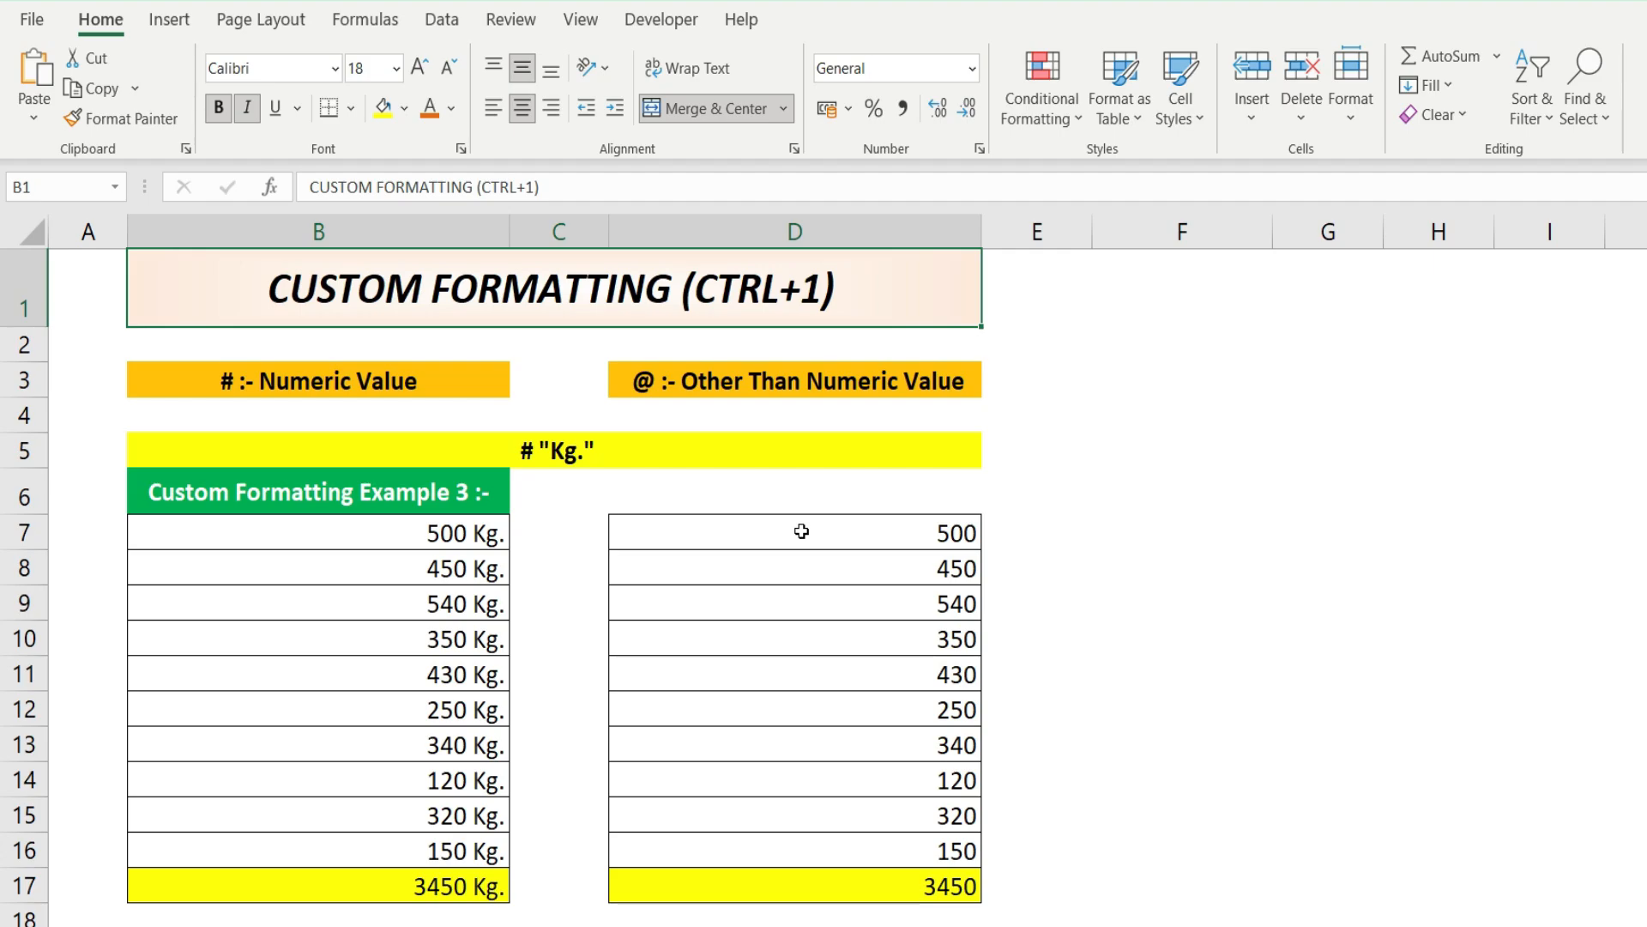
# - Compare the plain weights in D7:D17 with the Kg.-suffixed list in B7:B17 on the Custom Formatting Example 3 sheet
pyautogui.moveTo(801, 531); pyautogui.dragTo(852, 884)
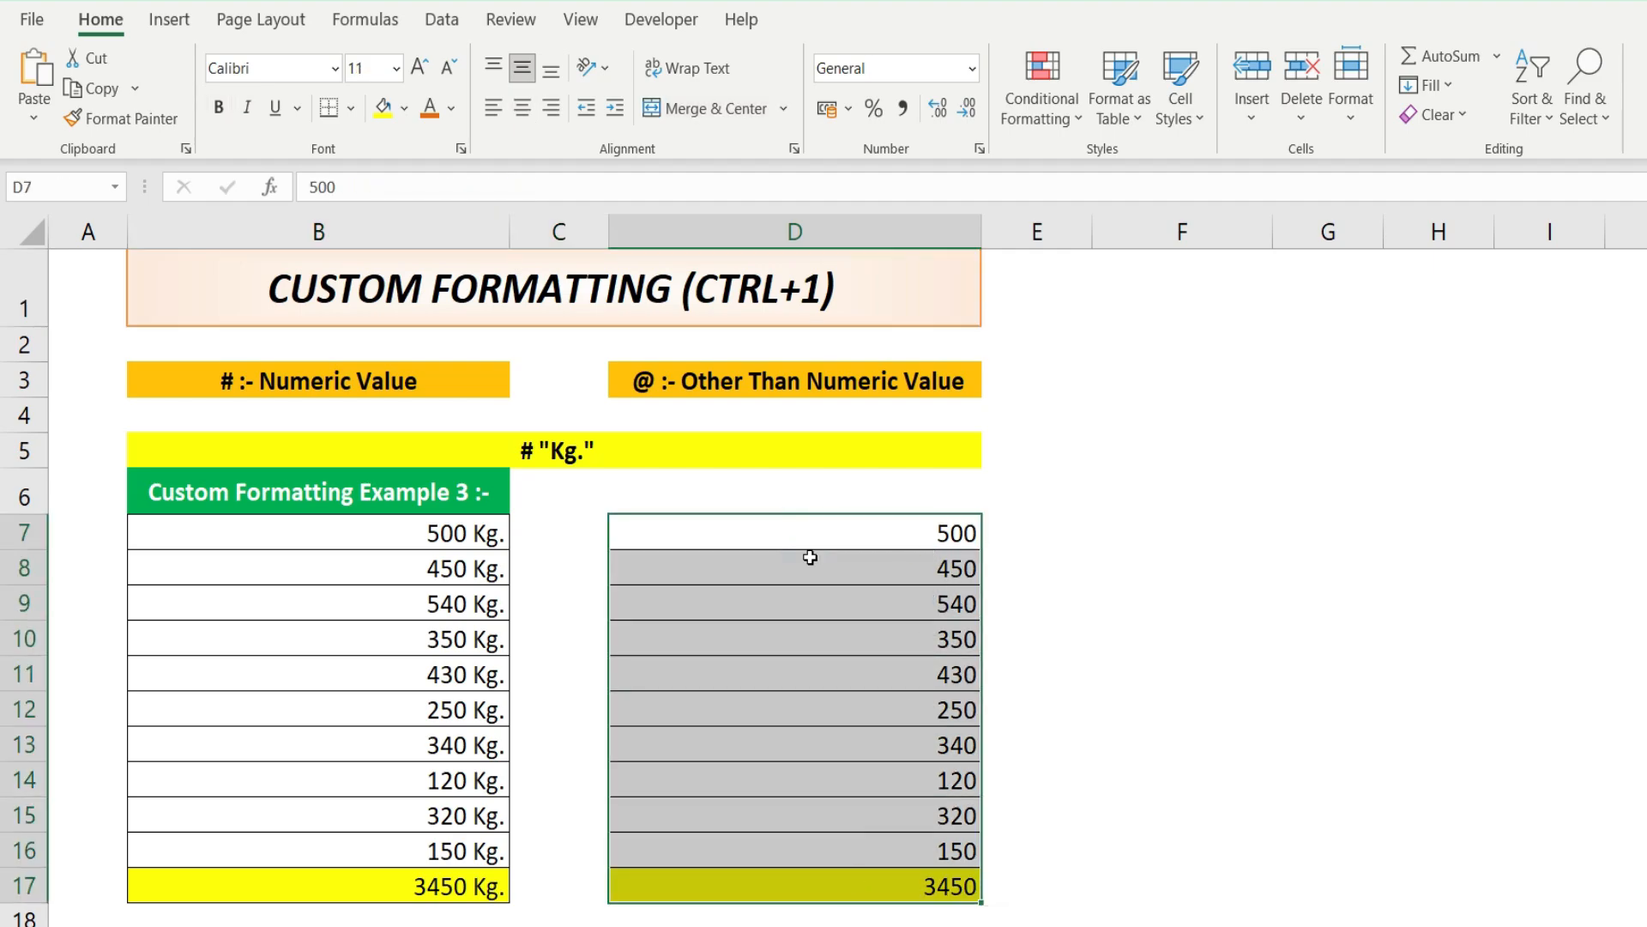
pyautogui.moveTo(459, 537); pyautogui.dragTo(506, 897)
pyautogui.click(927, 536)
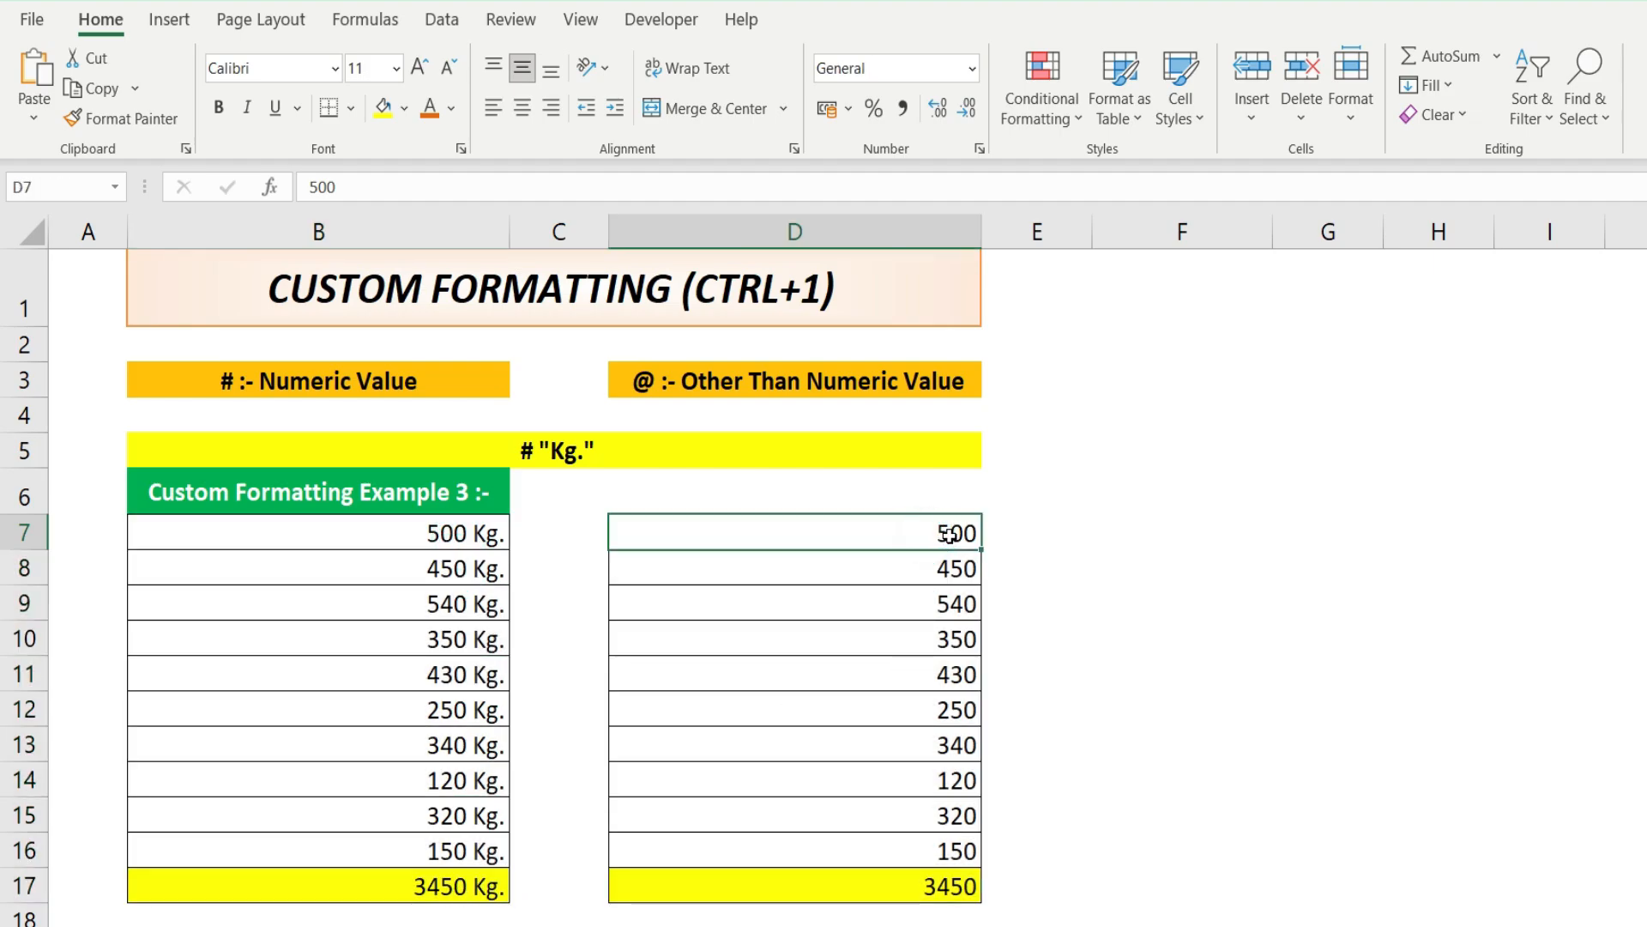
pyautogui.doubleClick(964, 532)
pyautogui.click(977, 568)
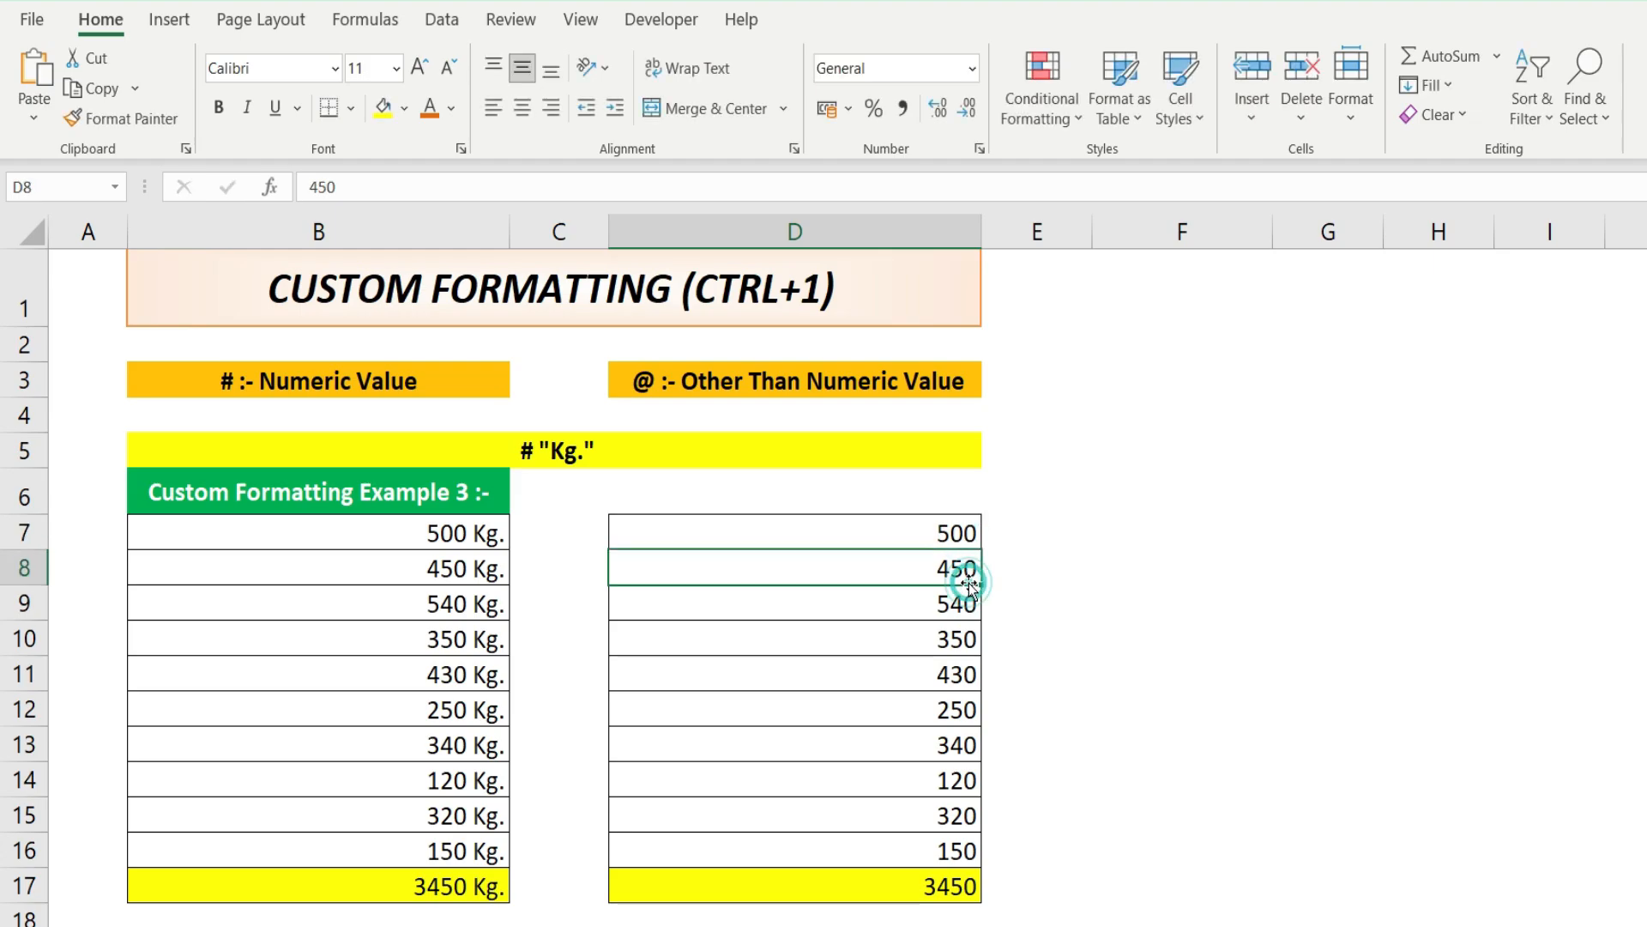
# - Enter the weights with their unit as plain text: 500 Kg. in F7 and 450 Kg. in F8
pyautogui.click(1134, 545)
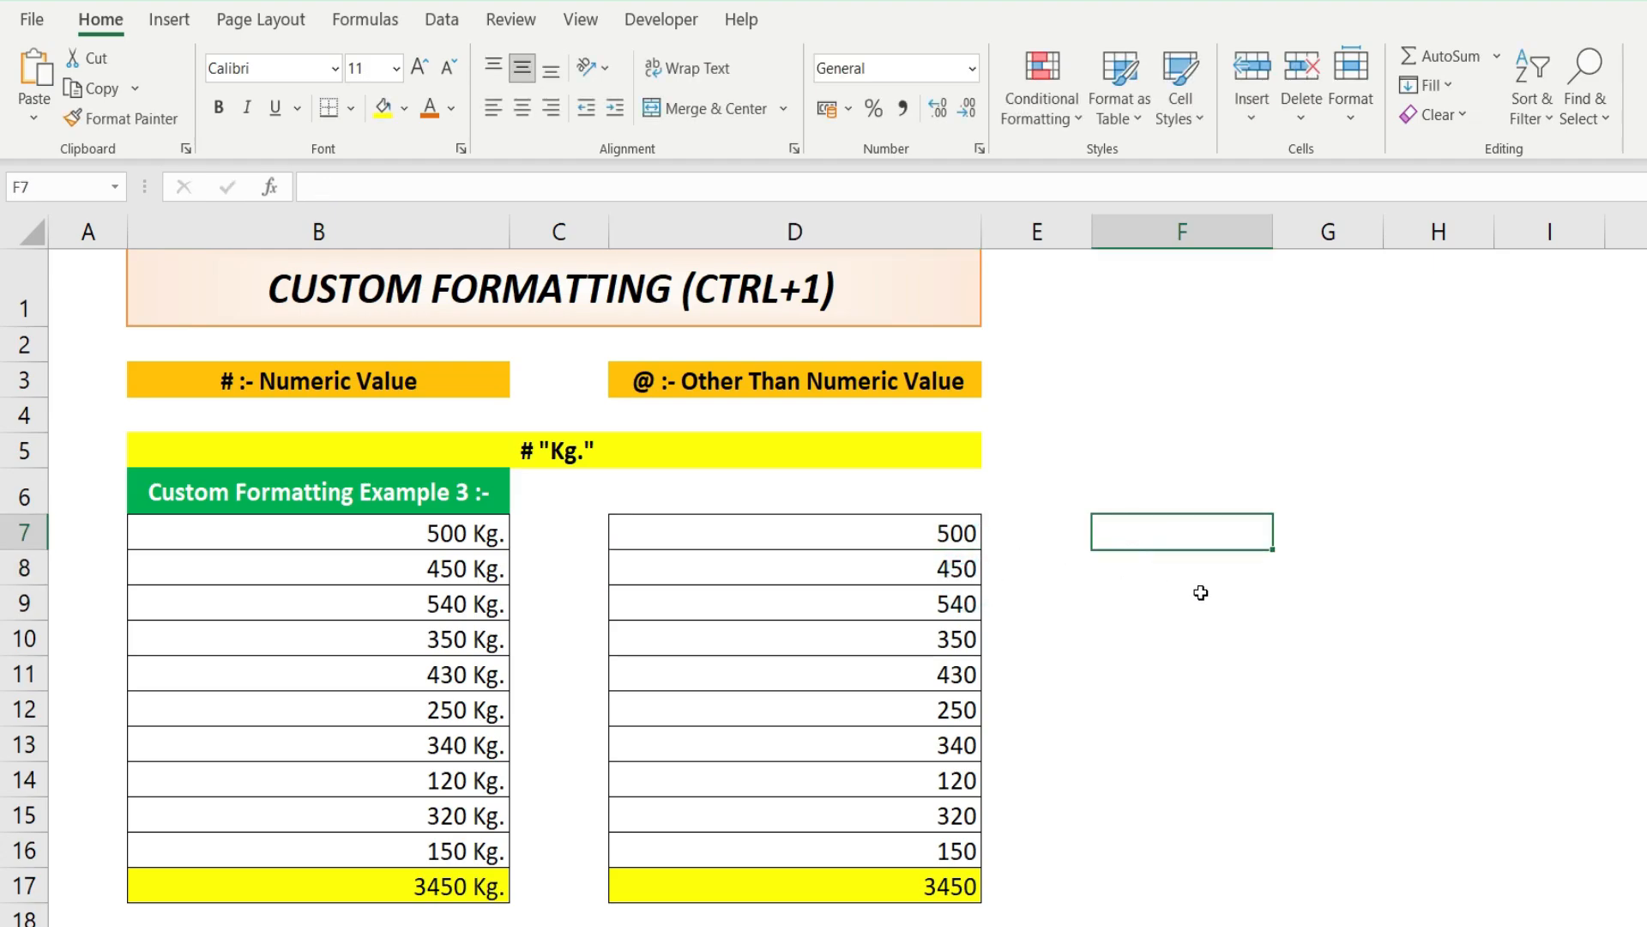
pyautogui.write('500')
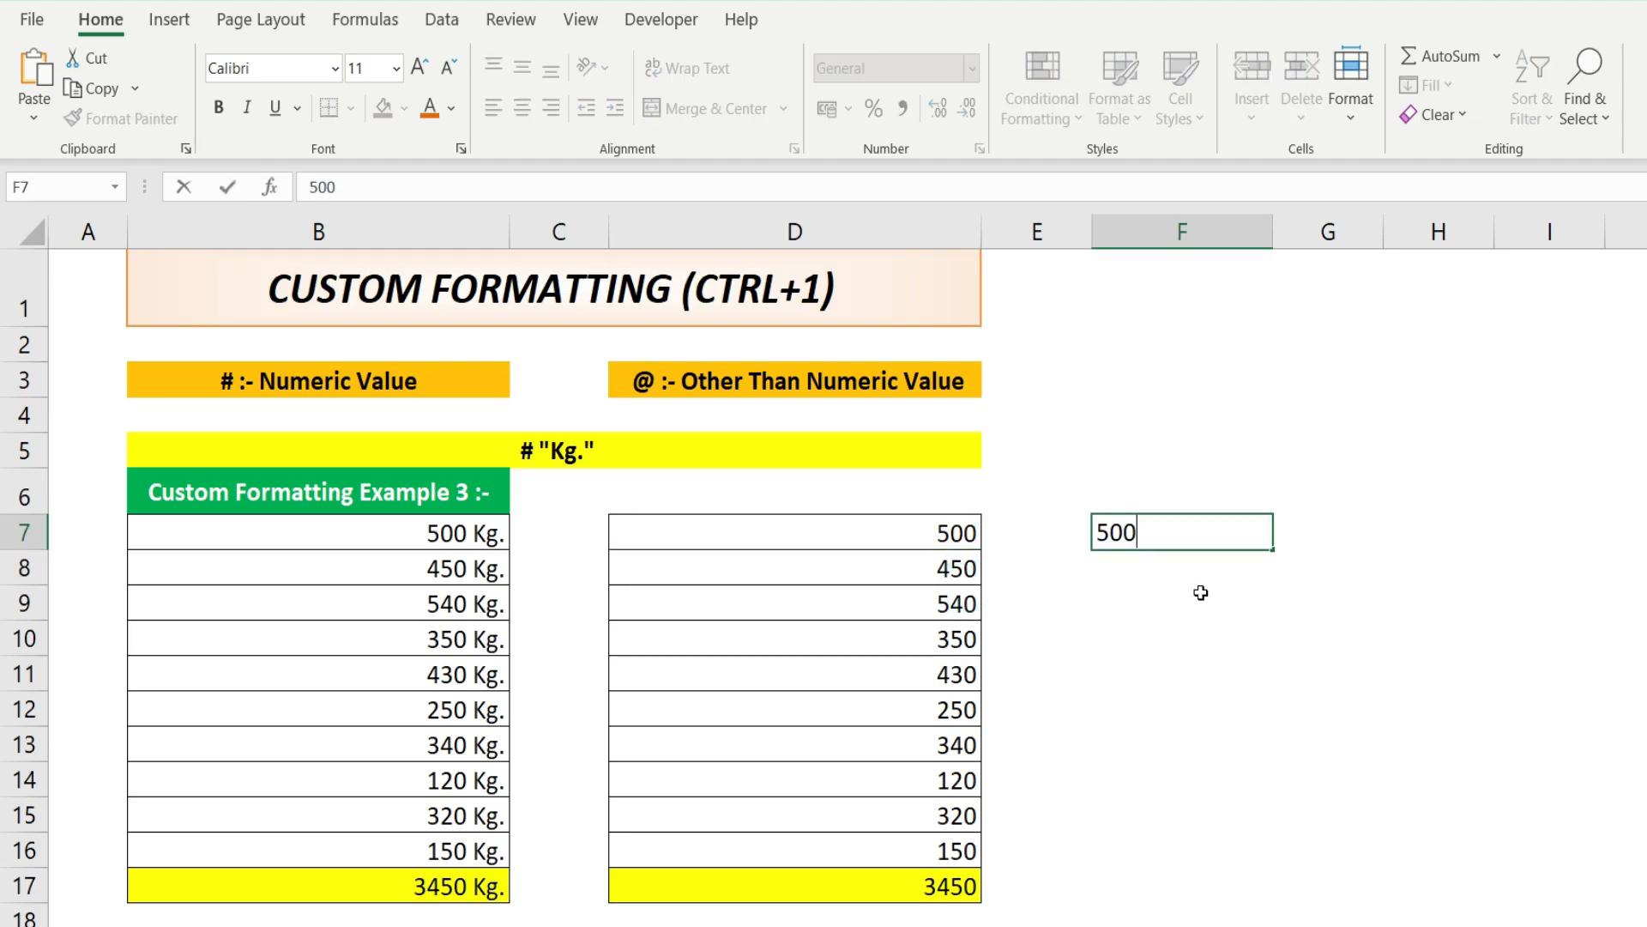
pyautogui.write(' Kg.')
pyautogui.press('Return')
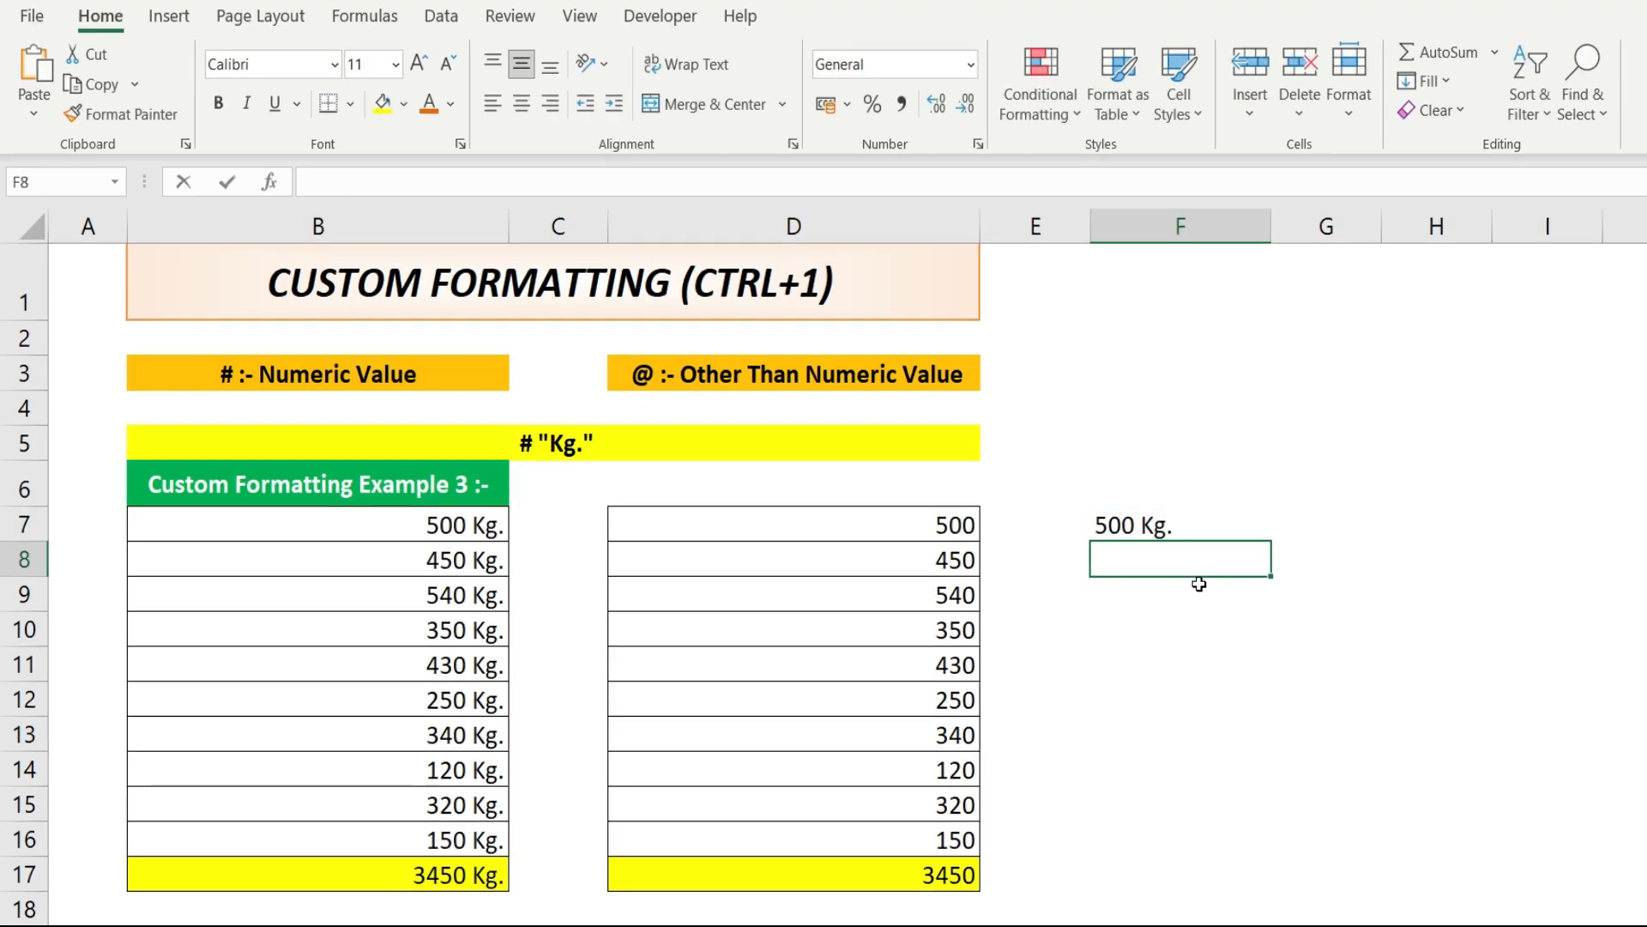
pyautogui.write('450 Kg.')
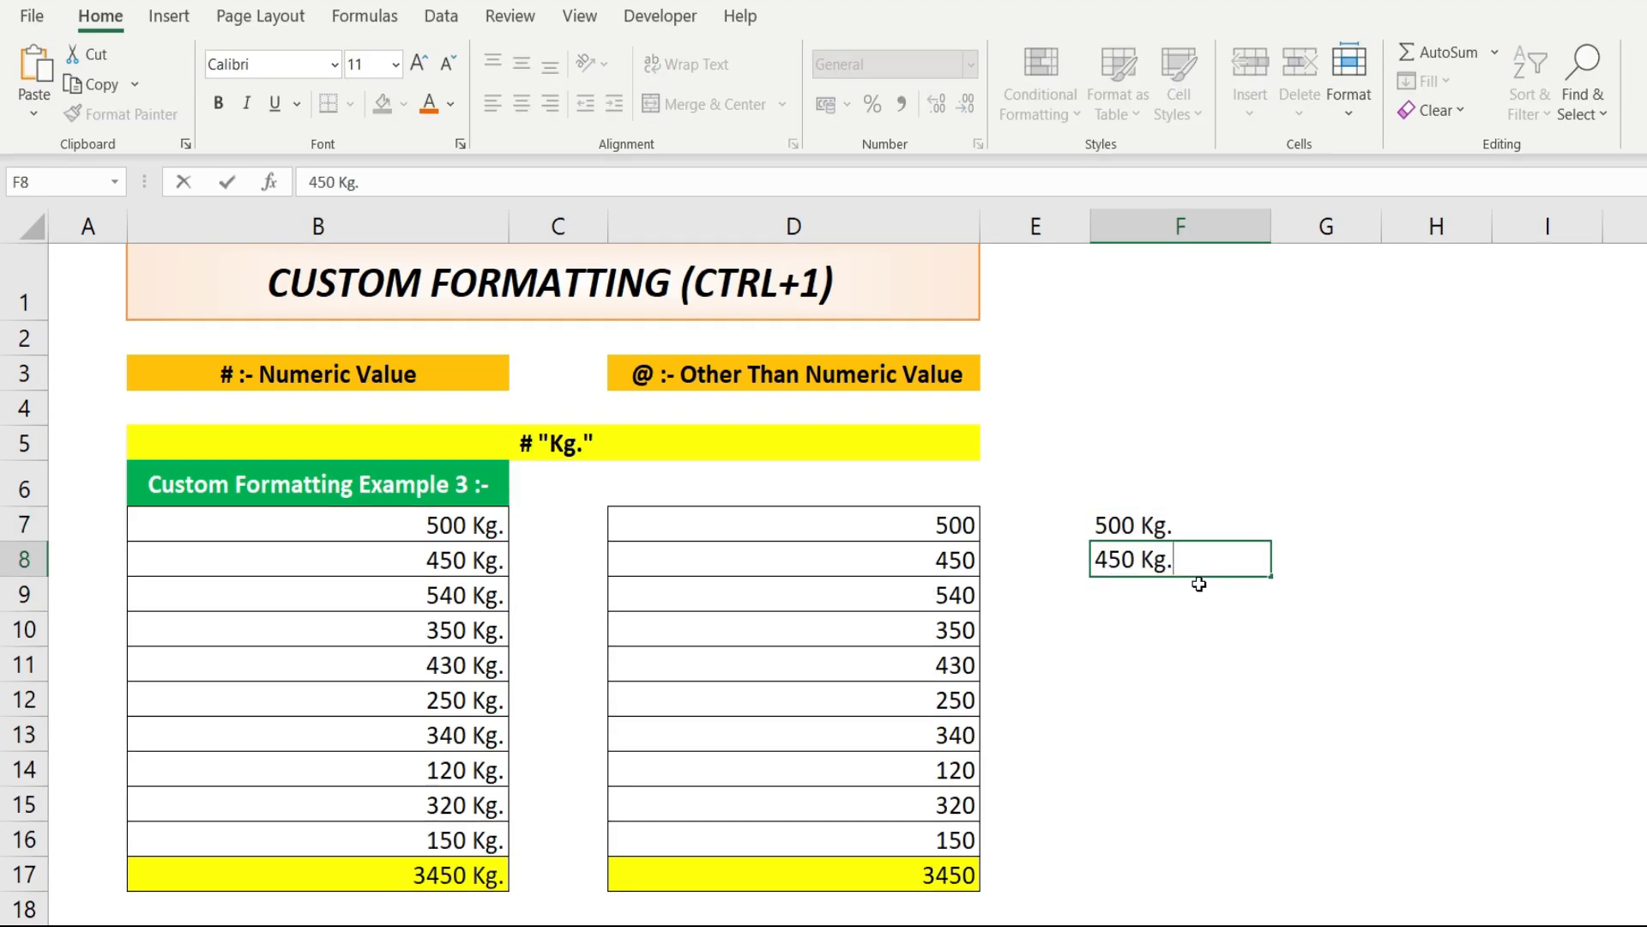
pyautogui.press('Return')
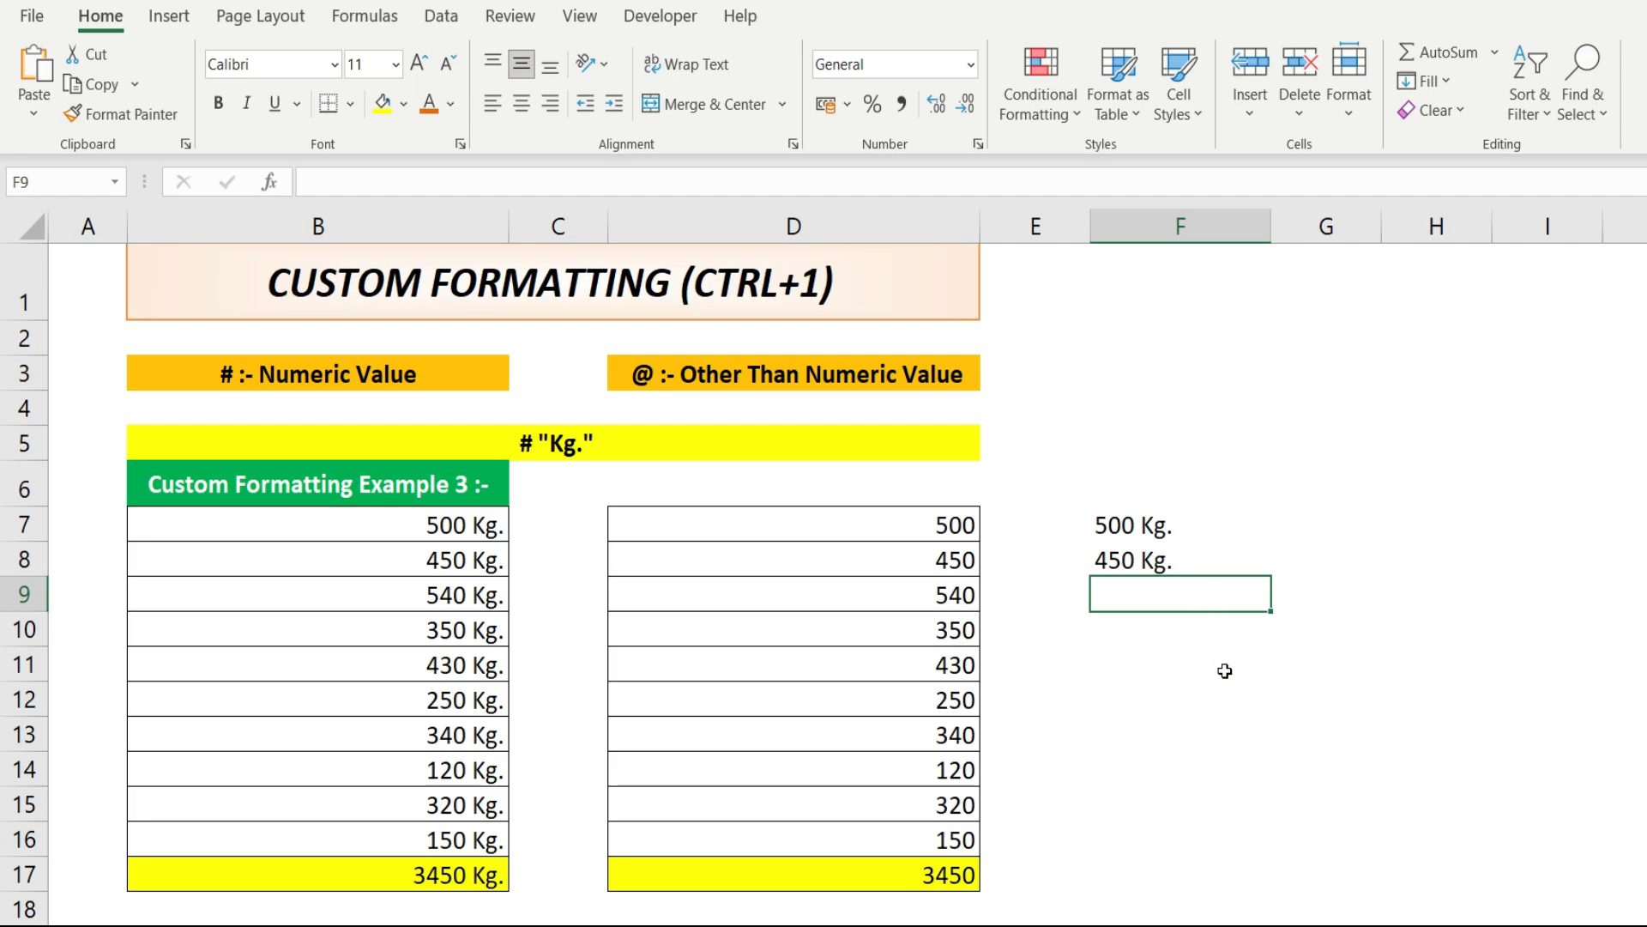
# - Add the two text weights in F9 with =F7+F8, and check the result against its source cells
pyautogui.write('=')
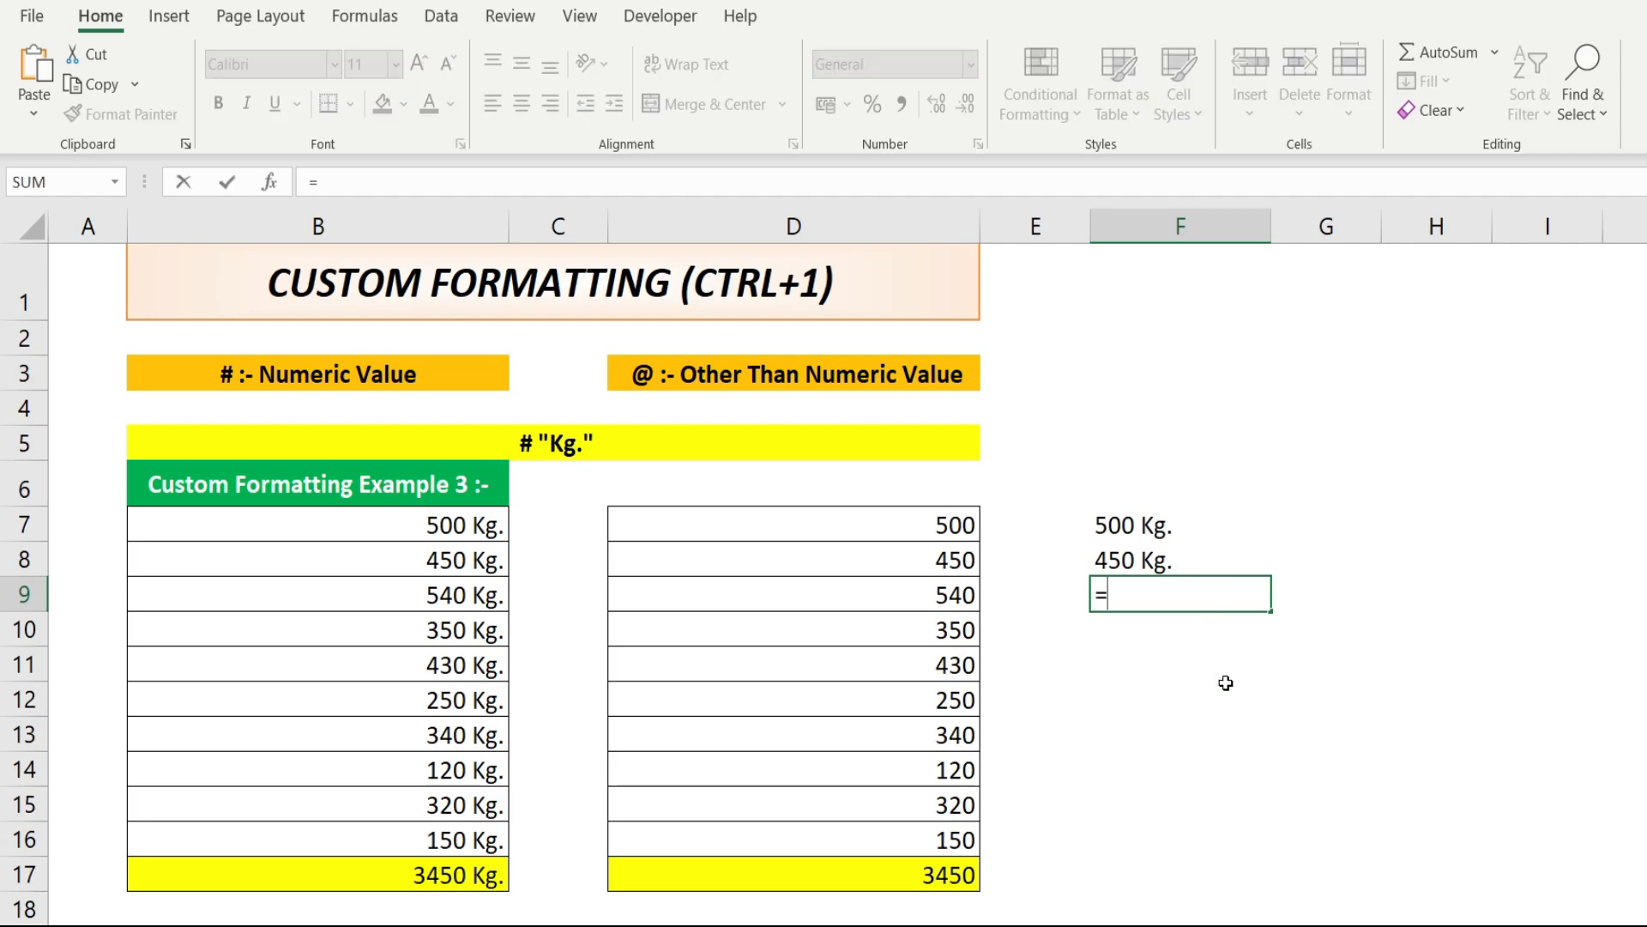
pyautogui.click(1132, 524)
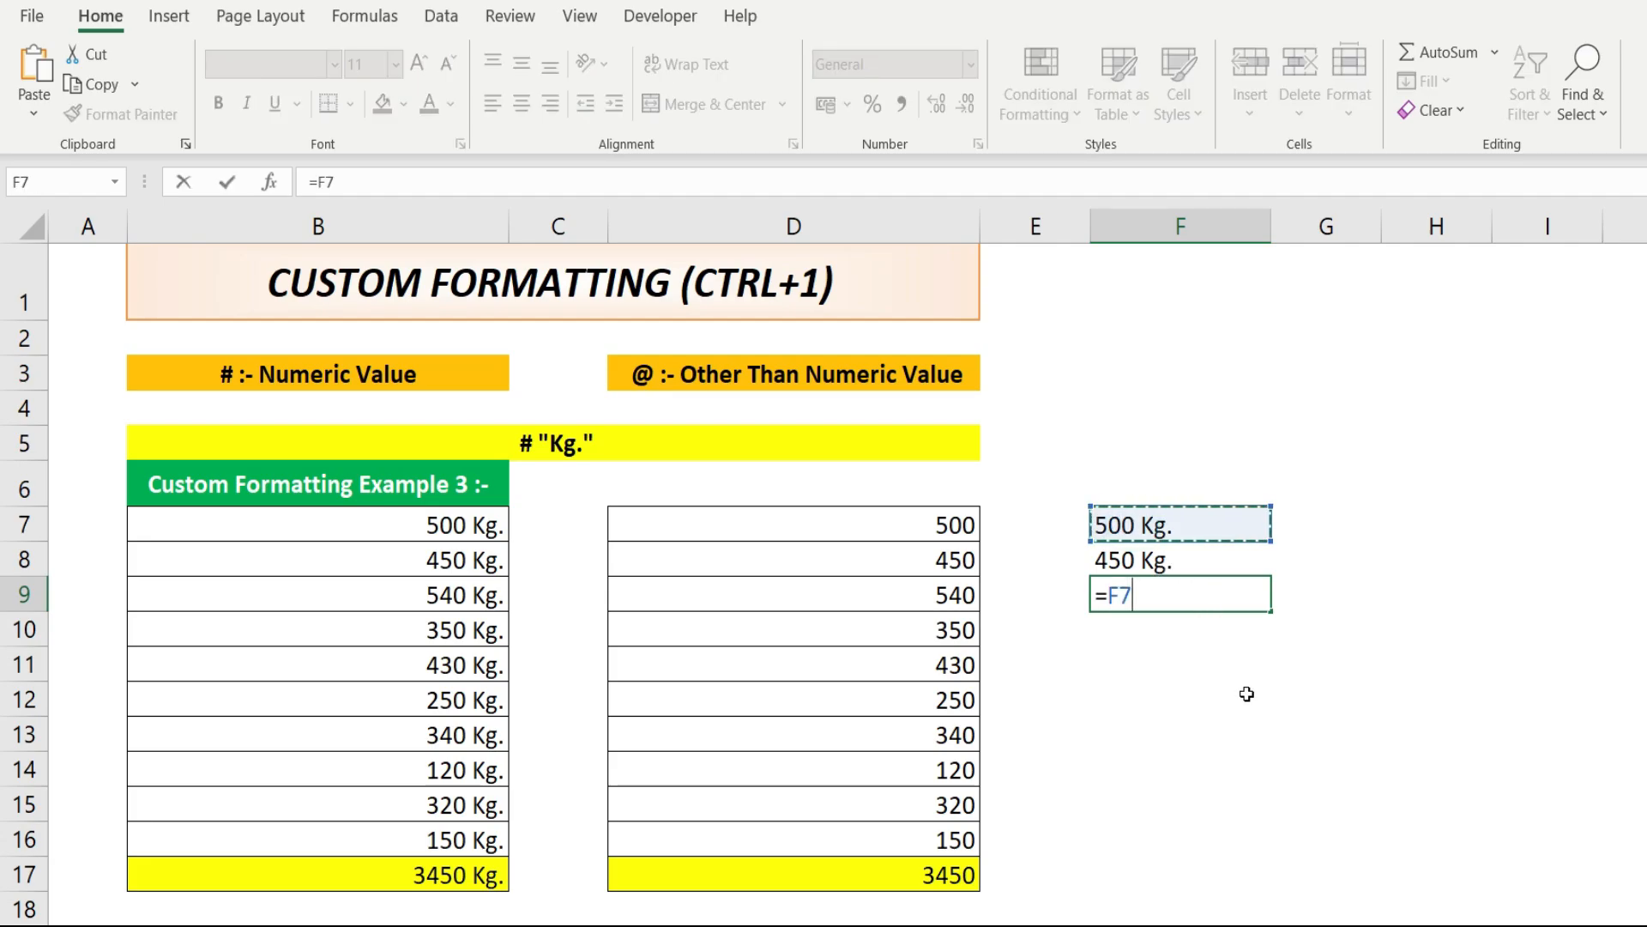
pyautogui.write('+')
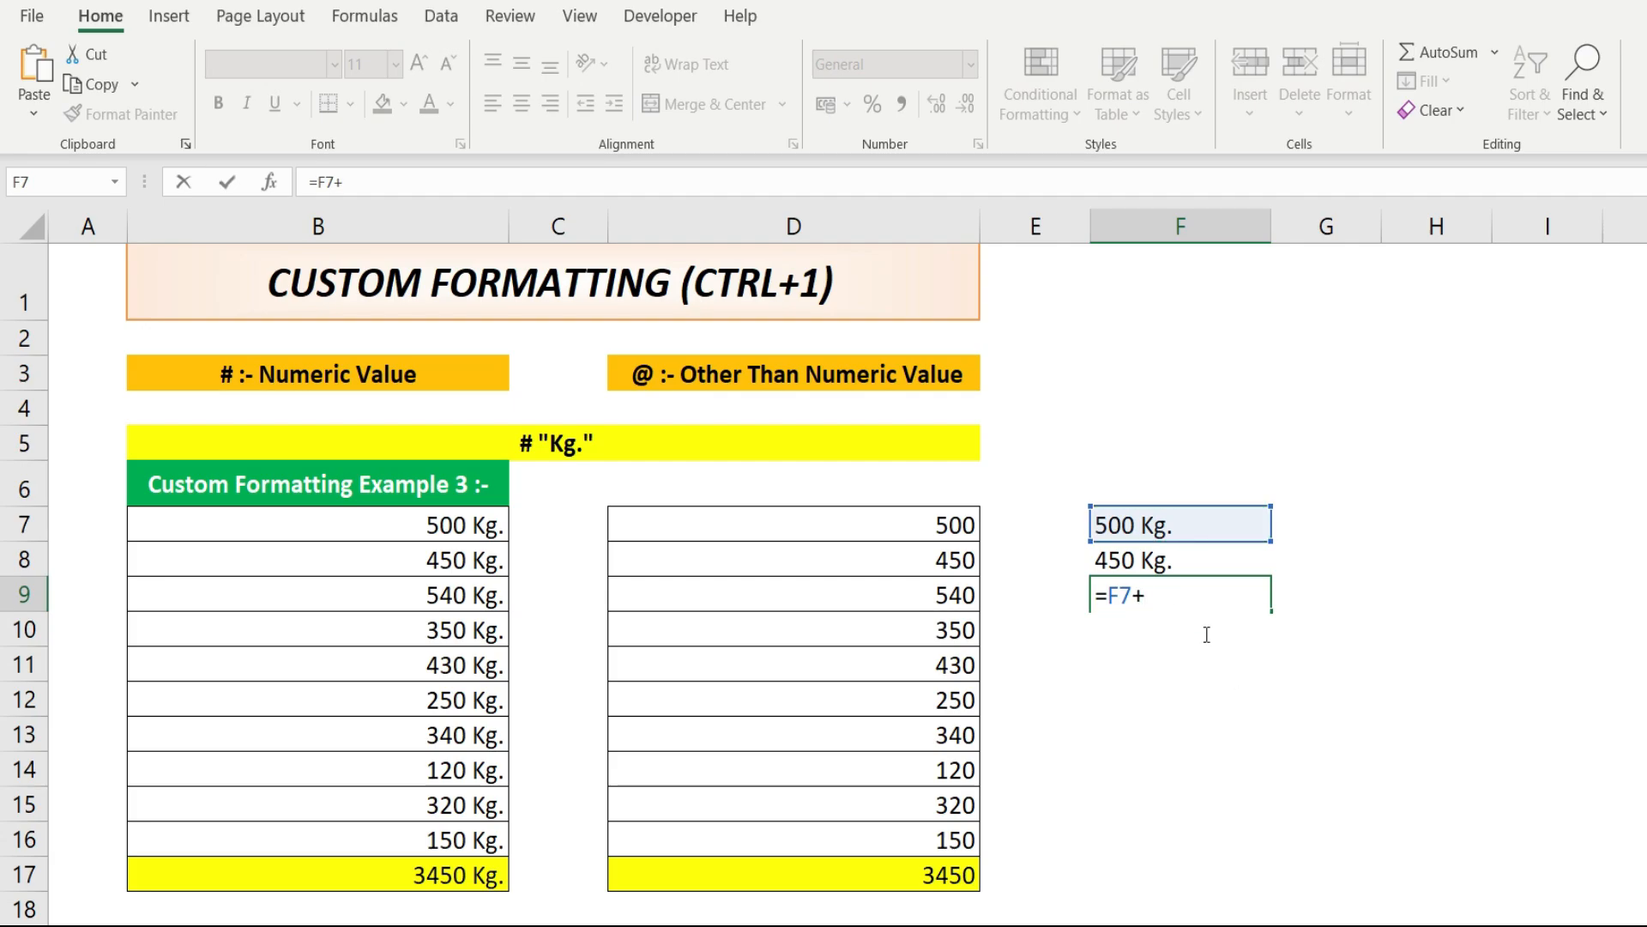
pyautogui.click(1145, 562)
pyautogui.press('Return')
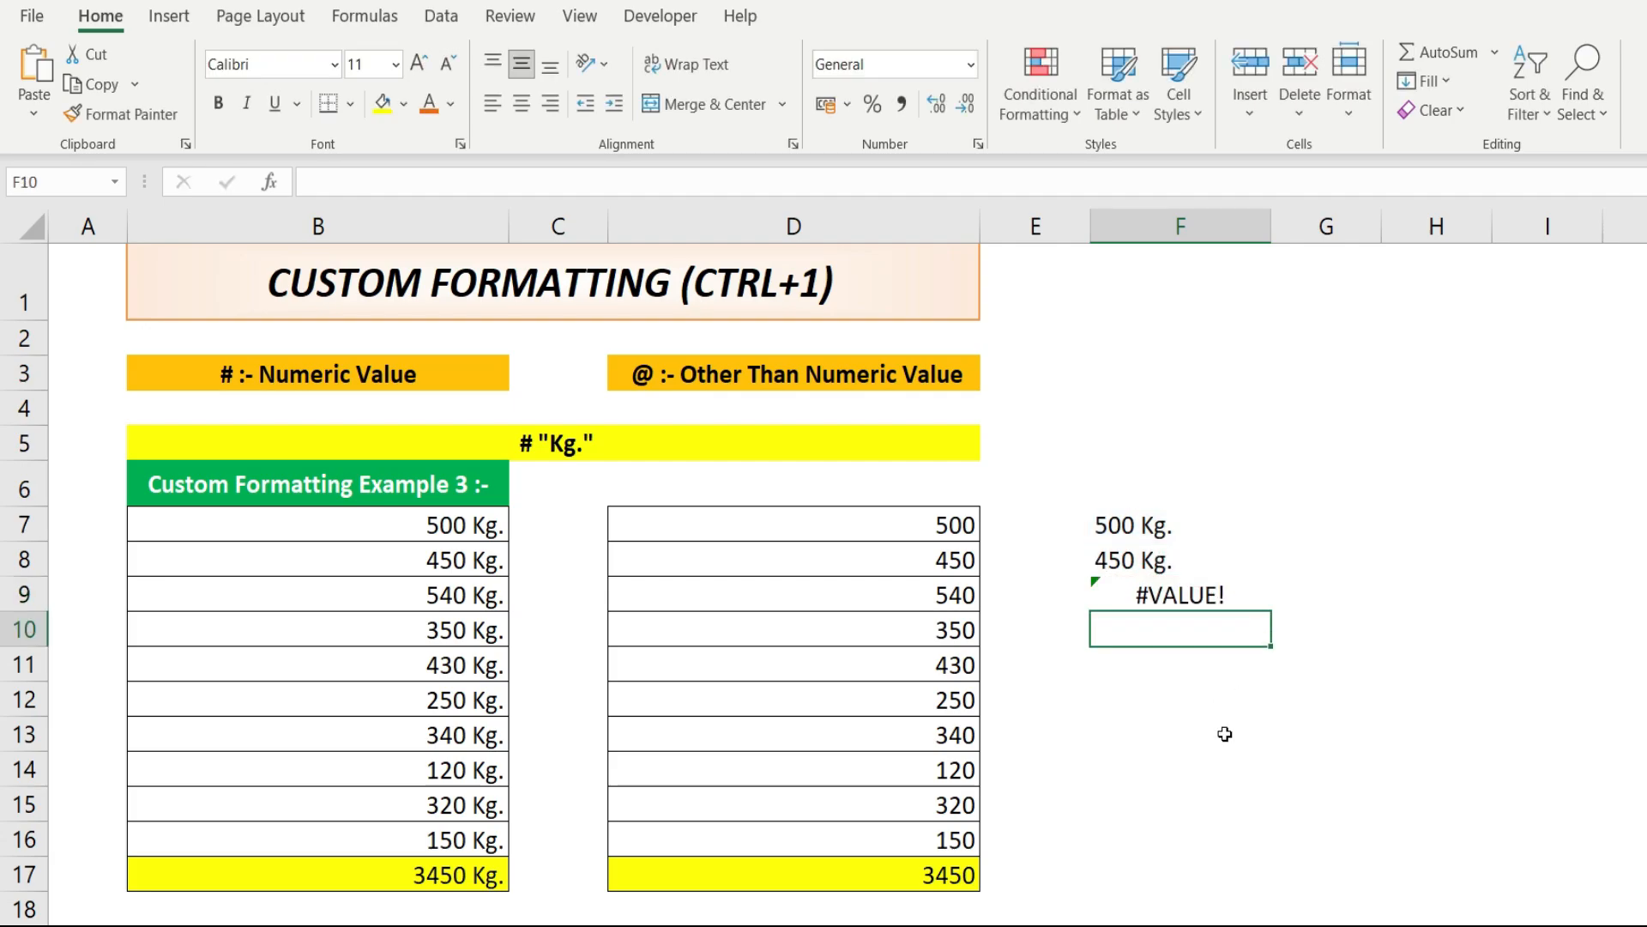
pyautogui.click(1207, 596)
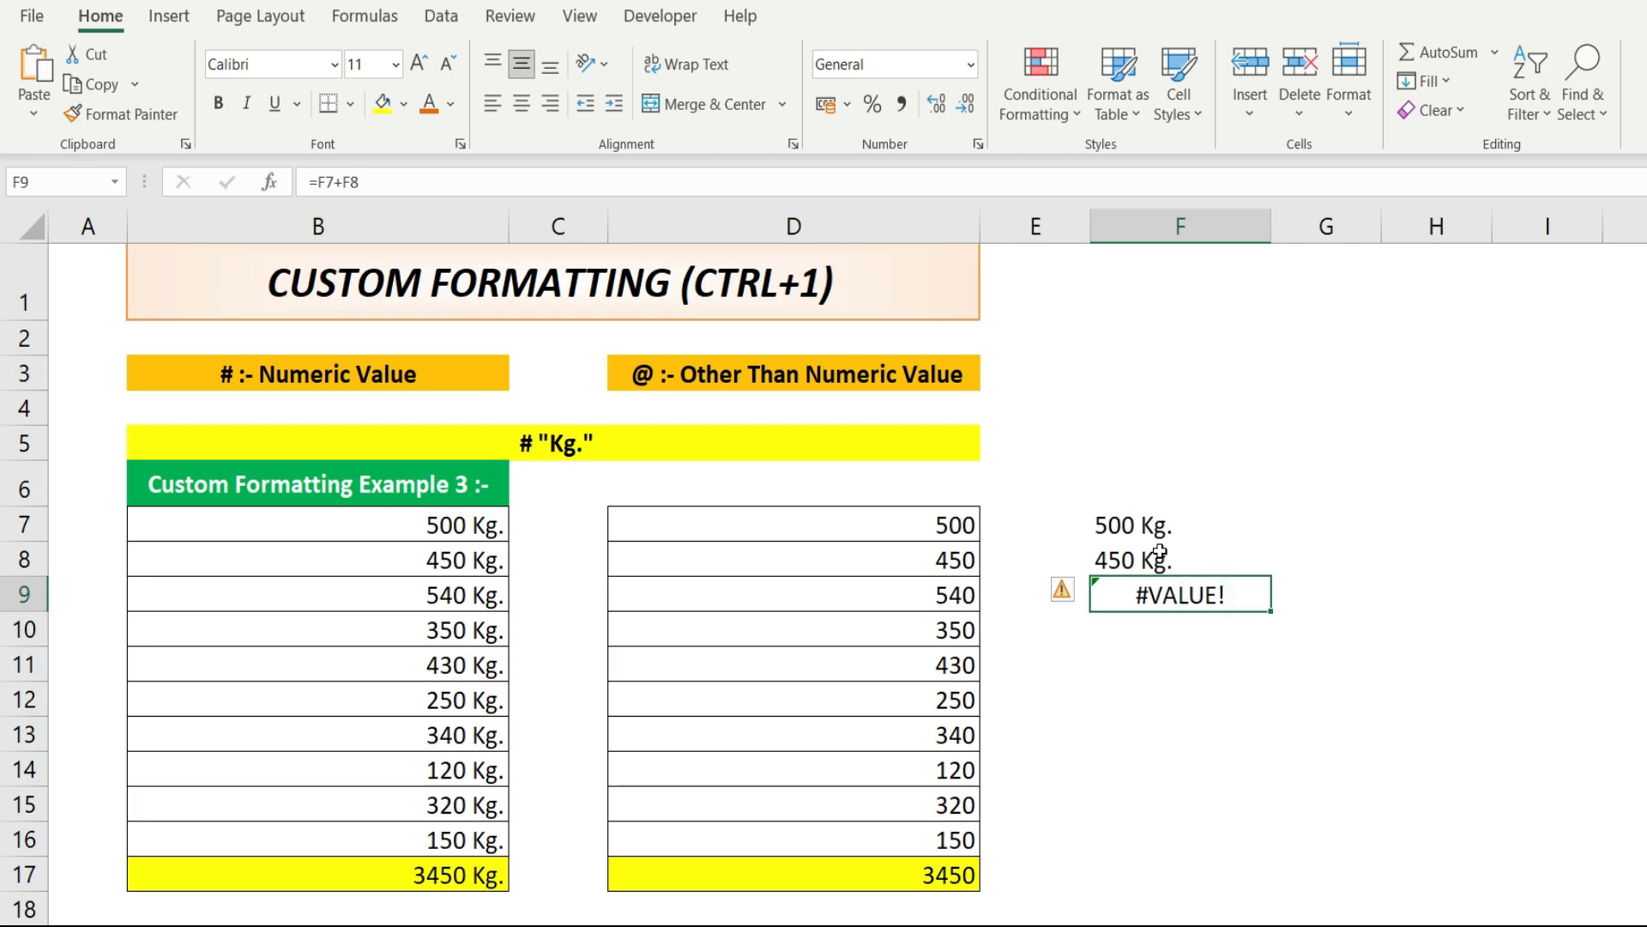
pyautogui.click(1138, 526)
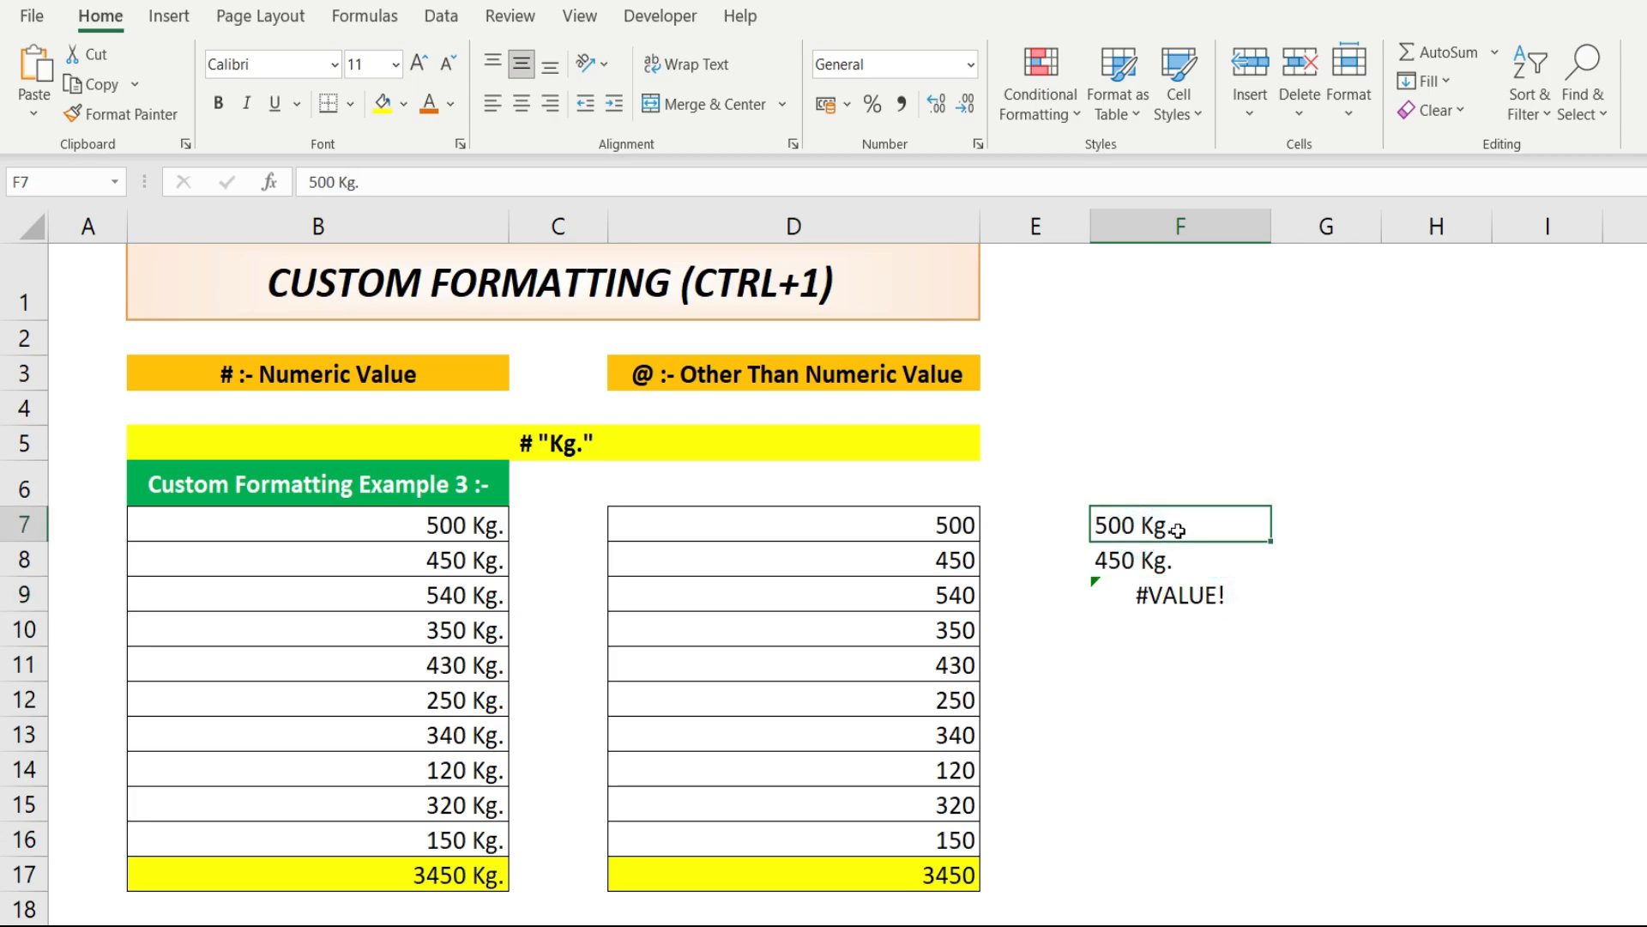
pyautogui.moveTo(1155, 525); pyautogui.dragTo(1155, 558)
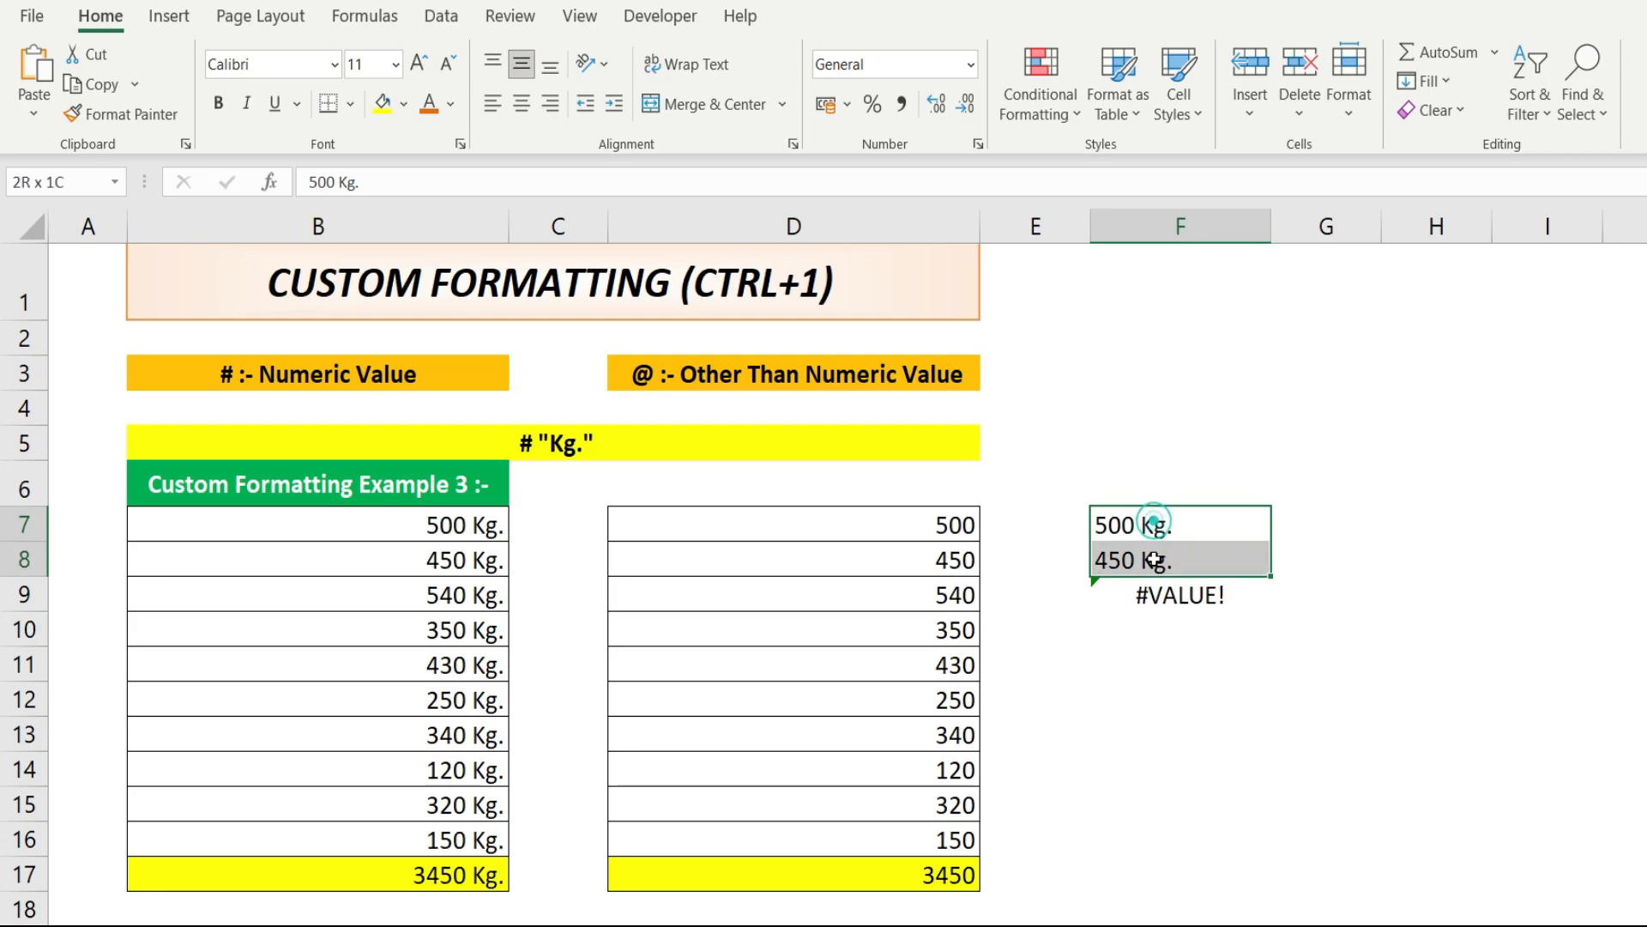
pyautogui.click(1172, 592)
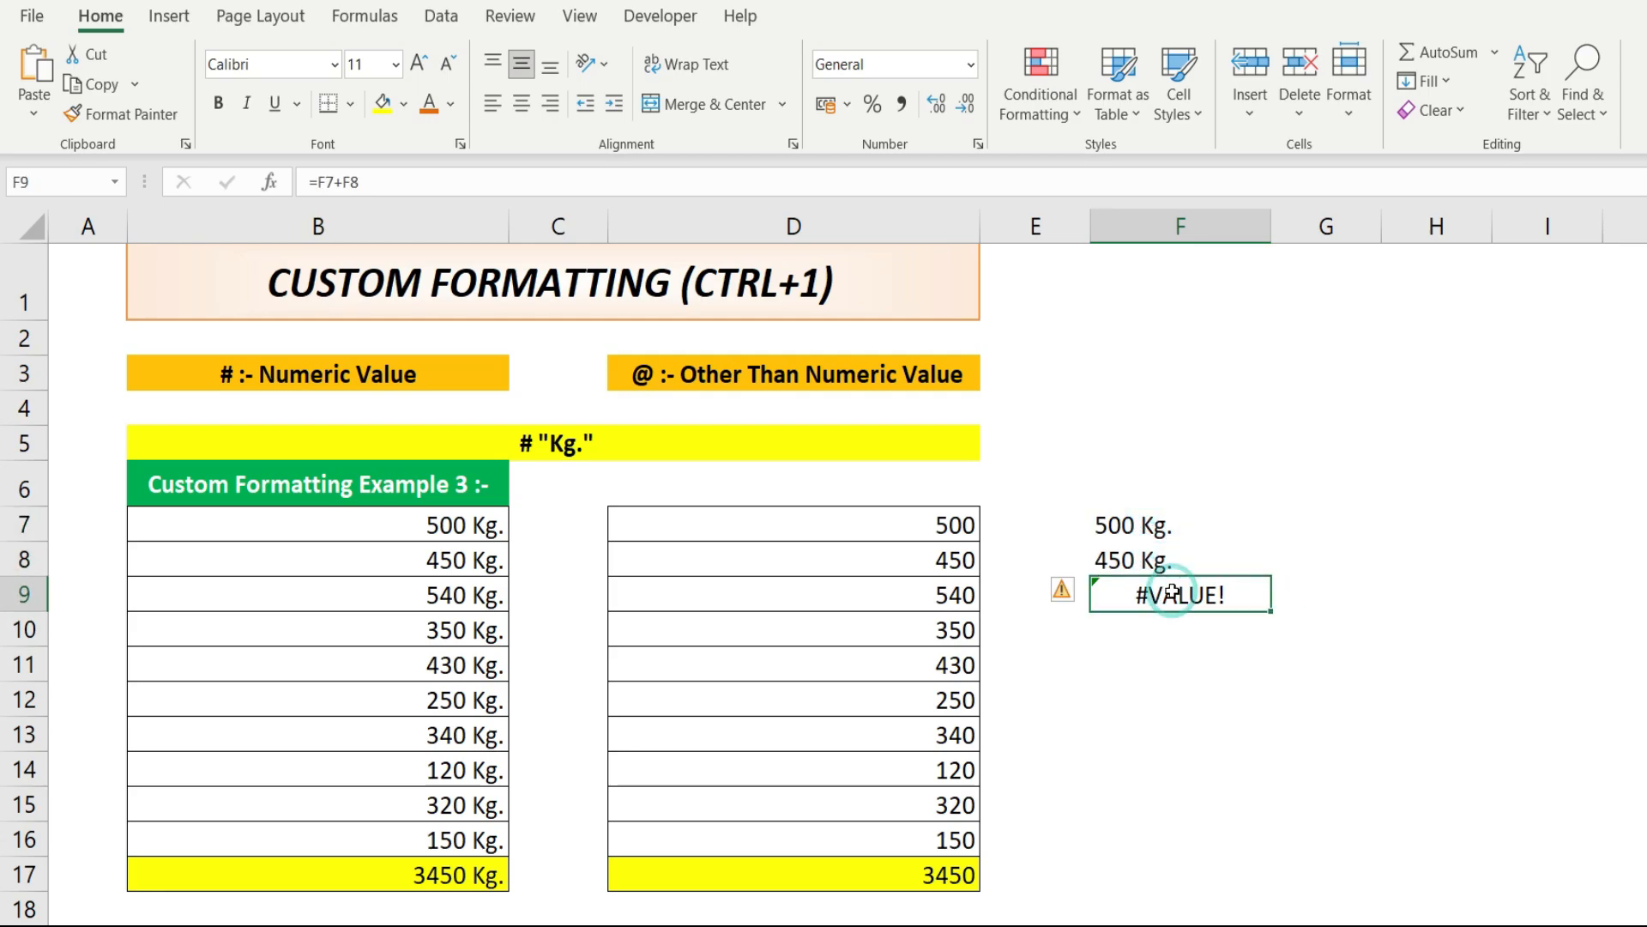
# - Enter the same weights without a unit: 500 in F11 and 450 in F12
pyautogui.click(1171, 656)
pyautogui.write('500')
pyautogui.click(1197, 698)
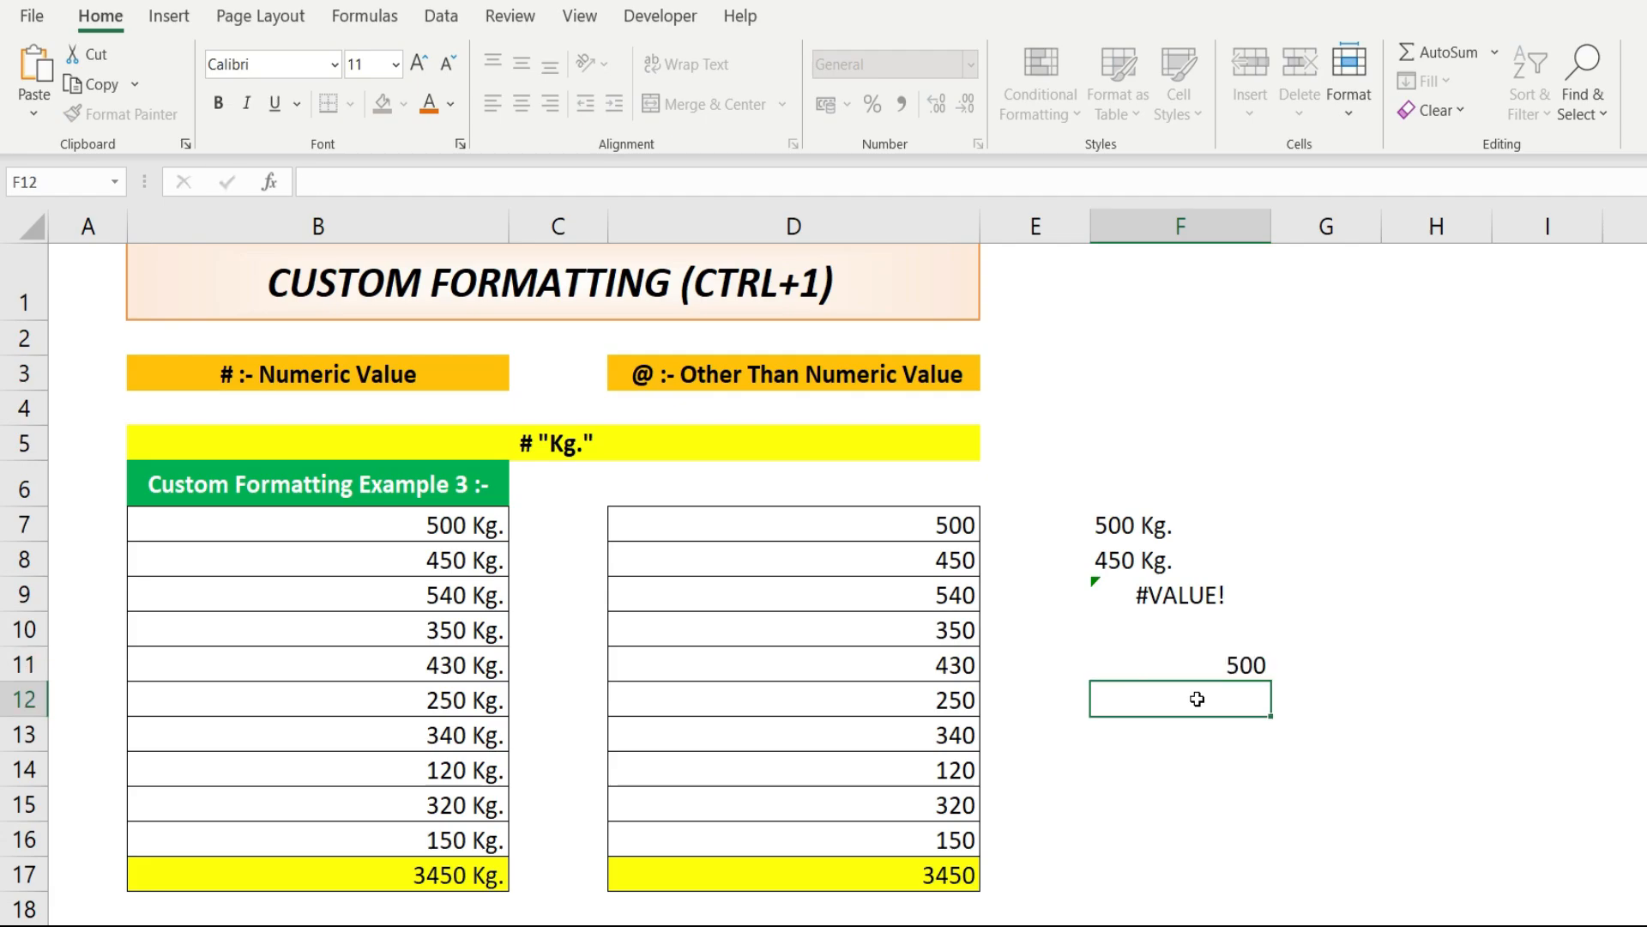
pyautogui.write('450')
pyautogui.press('Return')
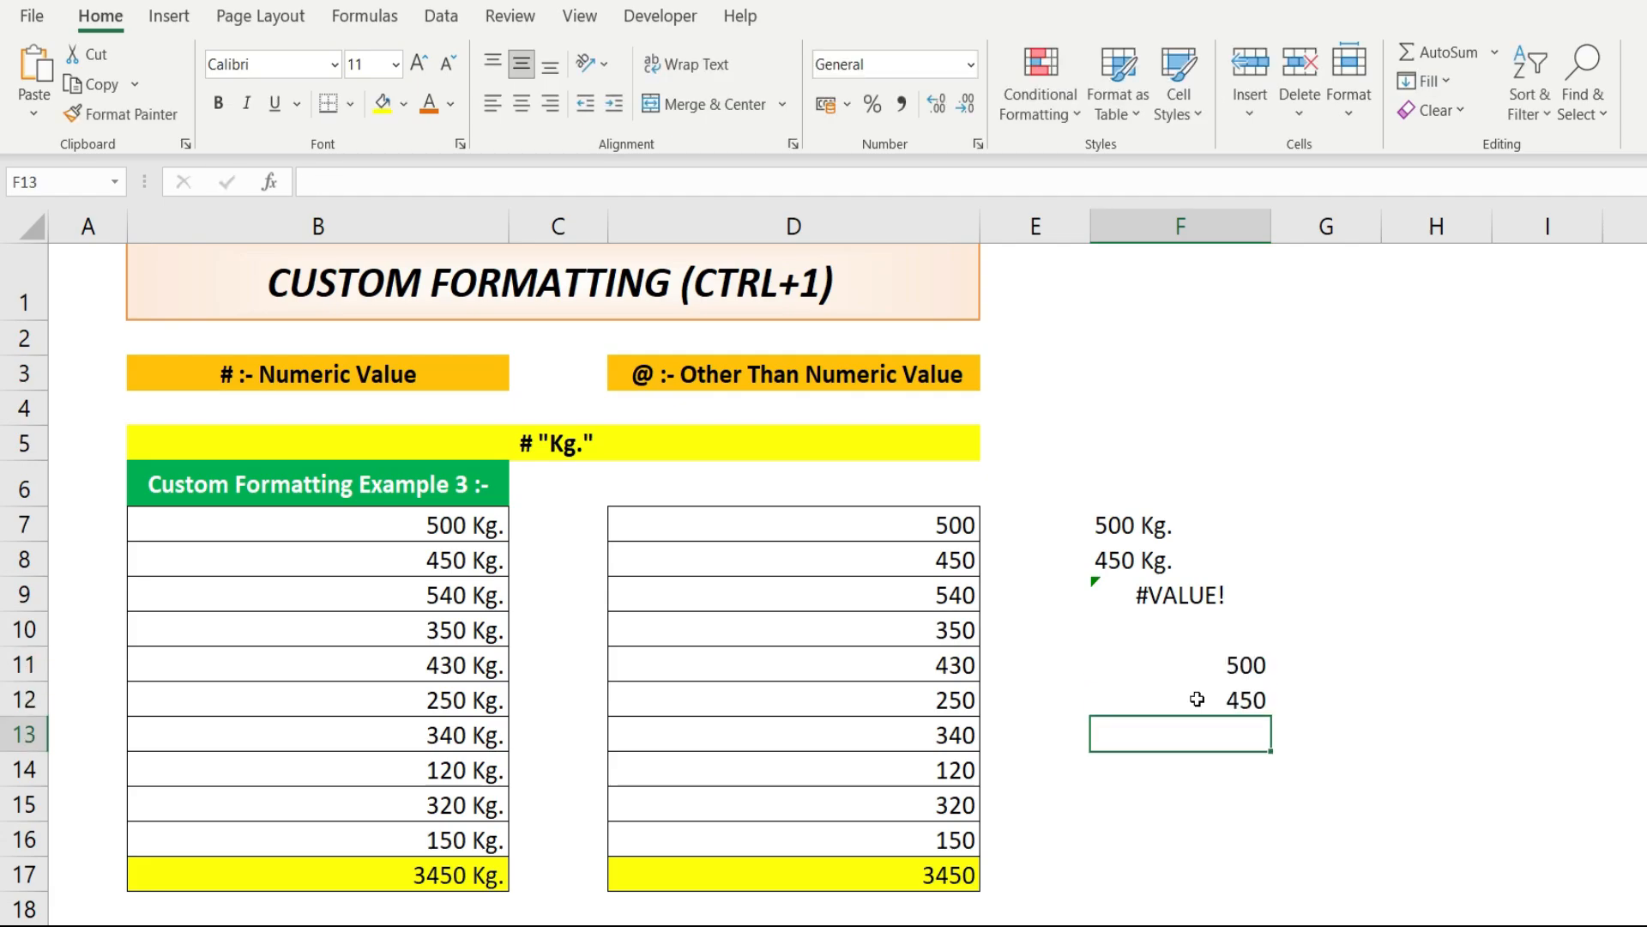
# - Add the two unitless weights in F13 with =F11+F12
pyautogui.write('=')
pyautogui.click(1208, 669)
pyautogui.write('+')
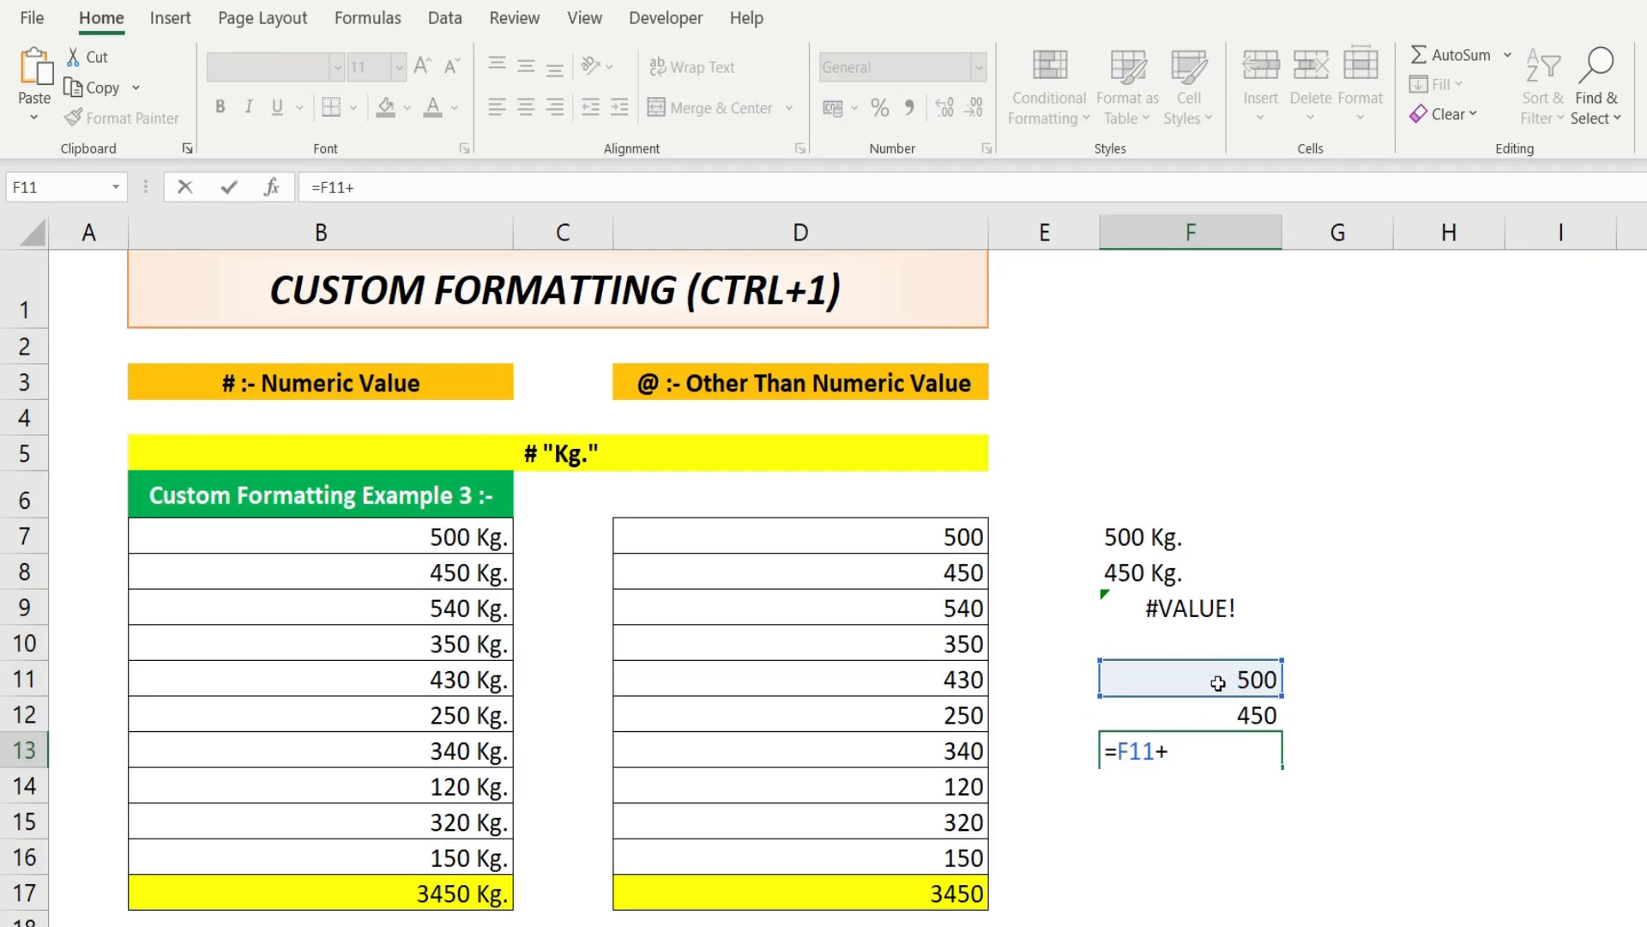
pyautogui.click(1227, 716)
pyautogui.press('Return')
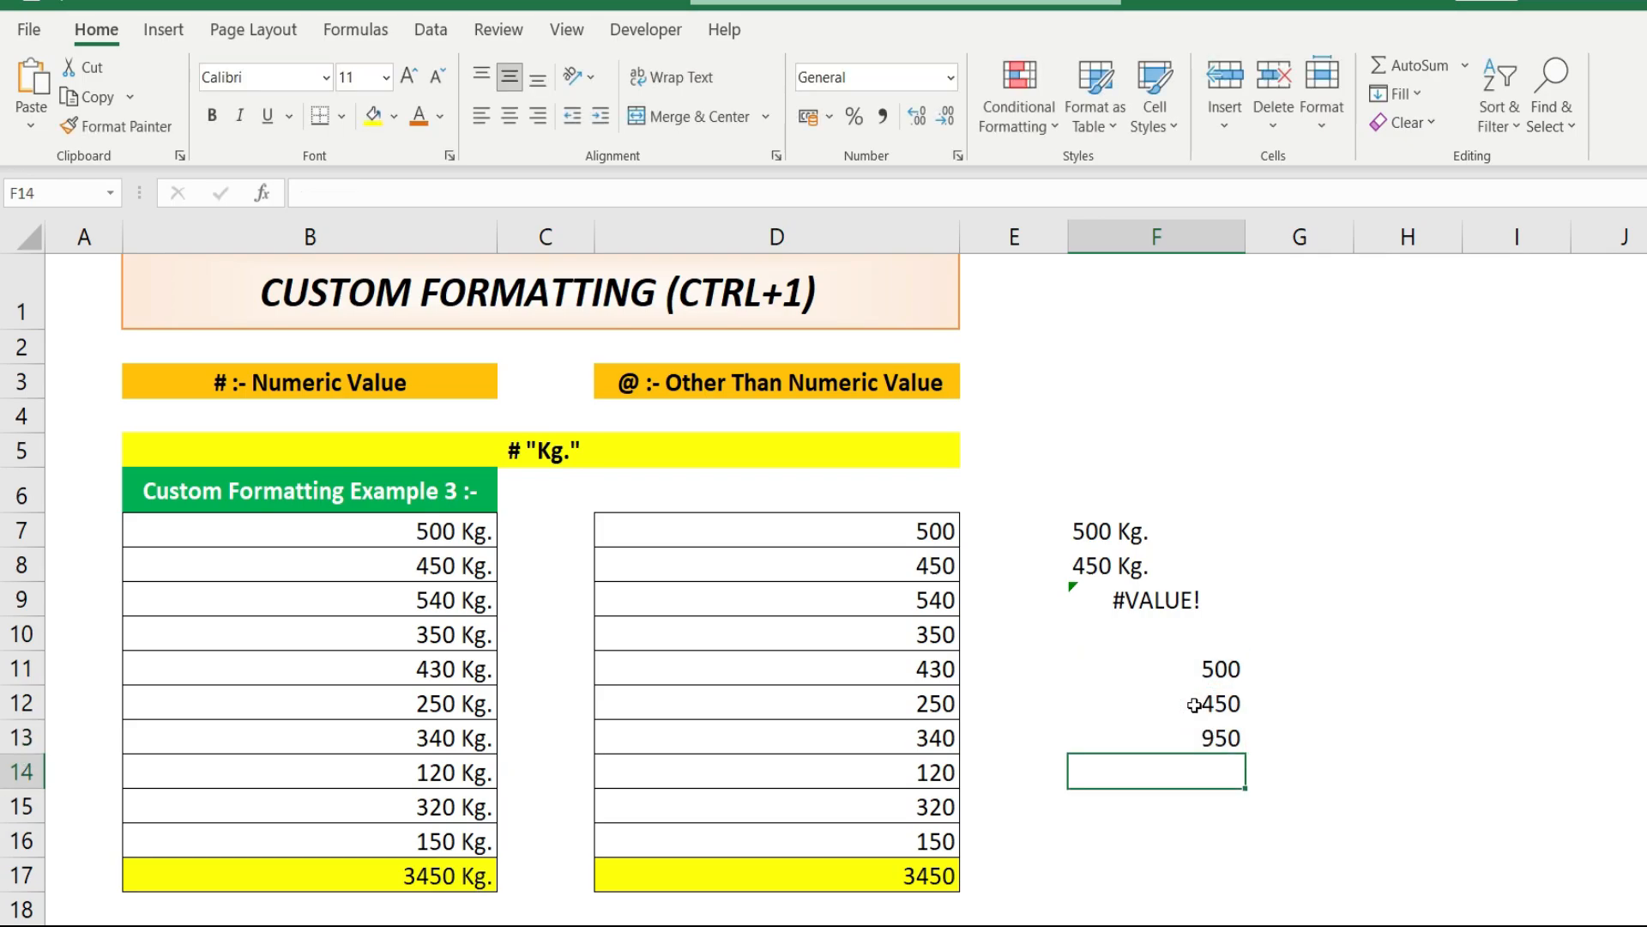
# - Compare the sum of the plain numbers in F11:F13 with the sum of the text weights in F7:F9
pyautogui.click(1194, 747)
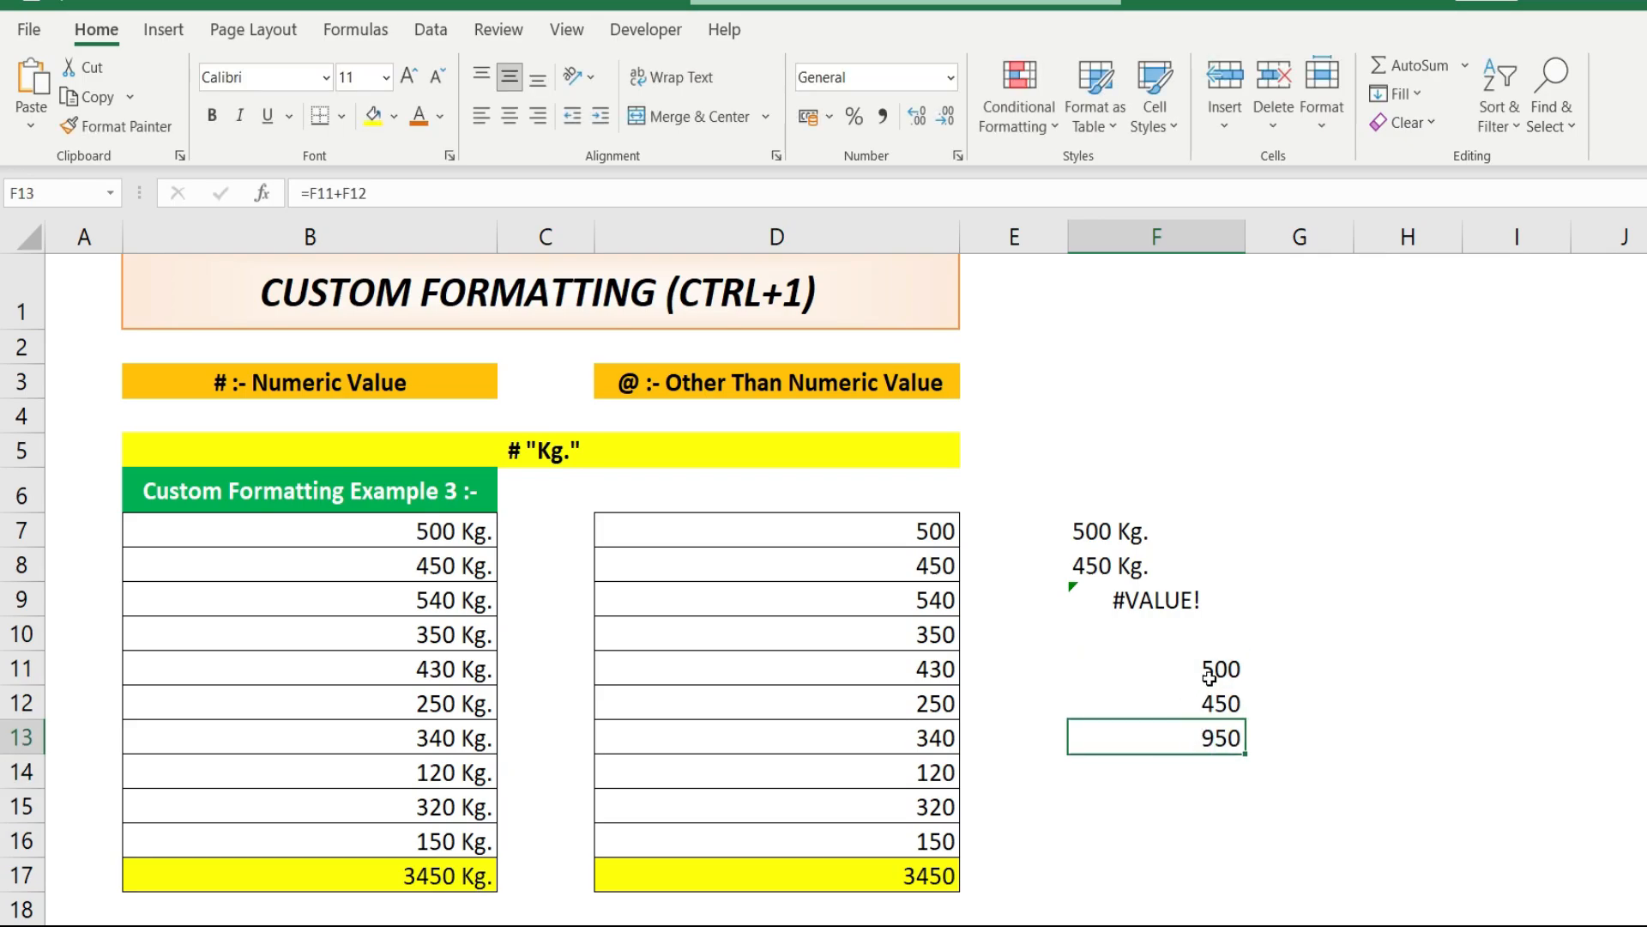
pyautogui.moveTo(1214, 665); pyautogui.dragTo(1206, 711)
pyautogui.click(1206, 746)
pyautogui.moveTo(1141, 533); pyautogui.dragTo(1154, 574)
pyautogui.click(1171, 602)
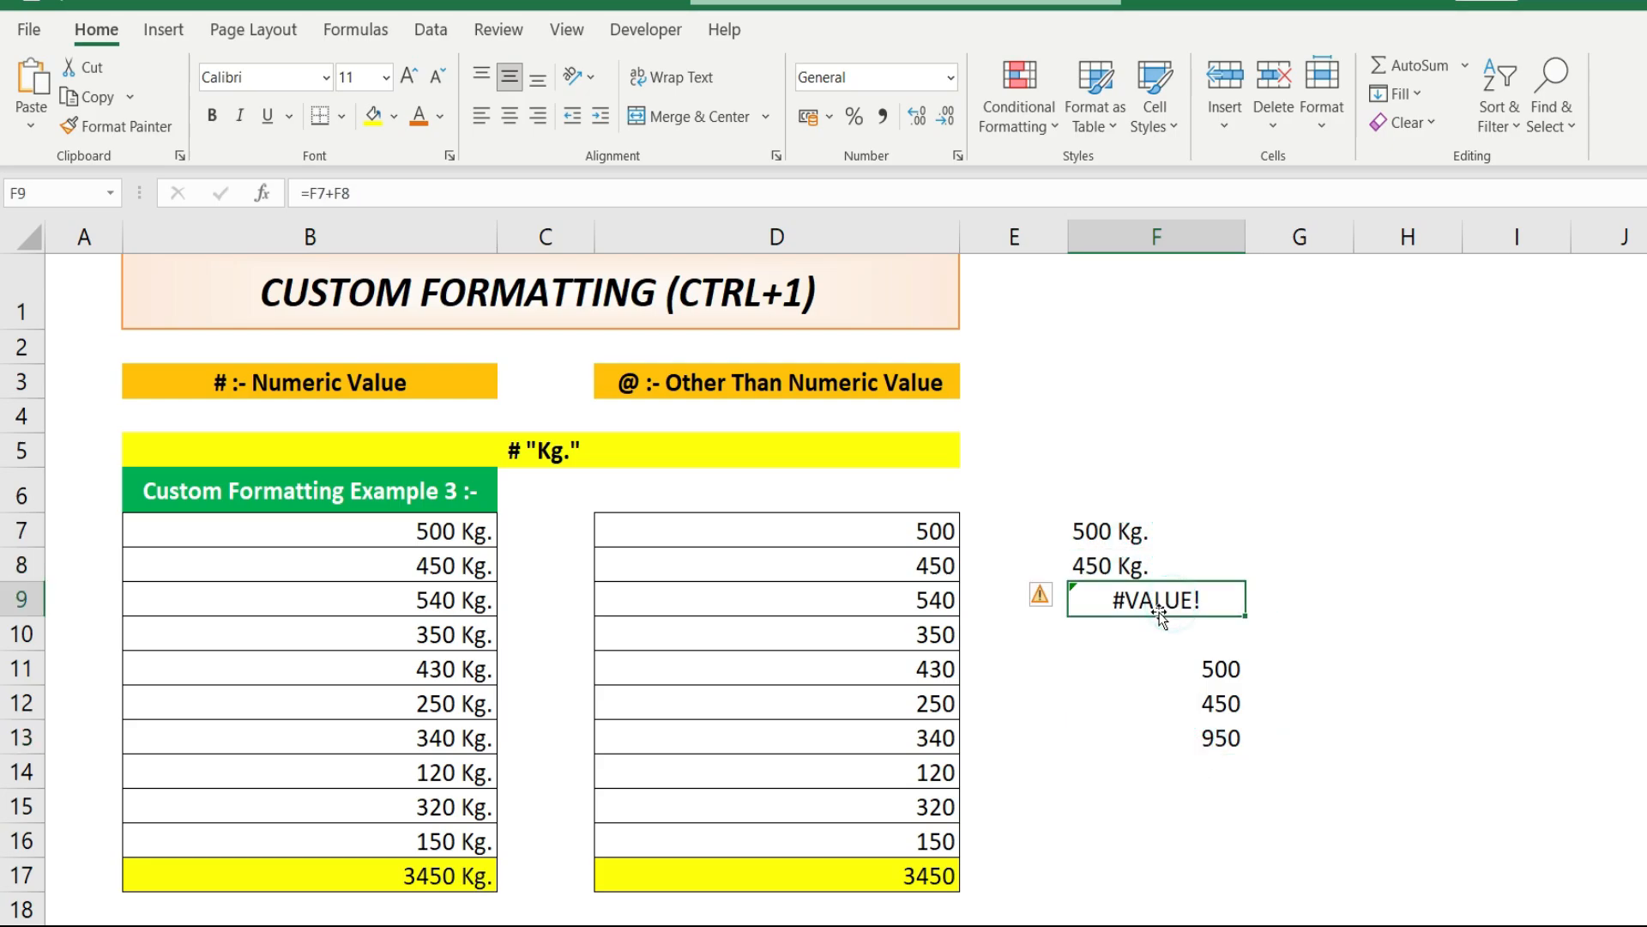
pyautogui.click(892, 530)
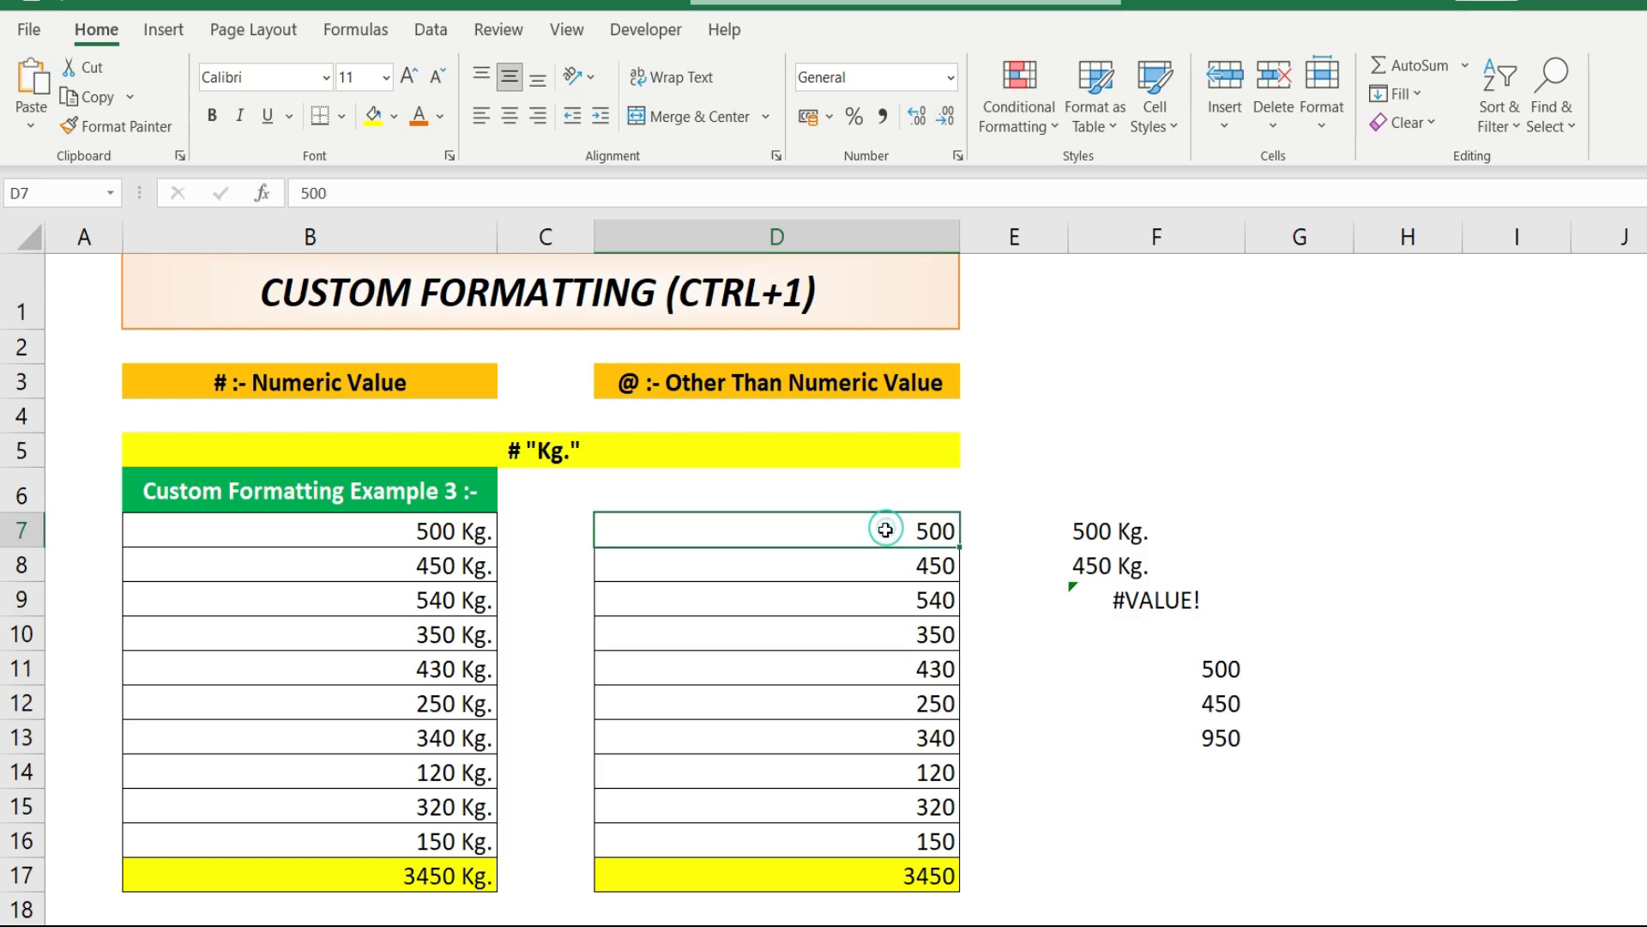
# - Apply the custom number format # "Kg." to the weights and their total in D7:D17
pyautogui.moveTo(887, 529); pyautogui.dragTo(932, 878)
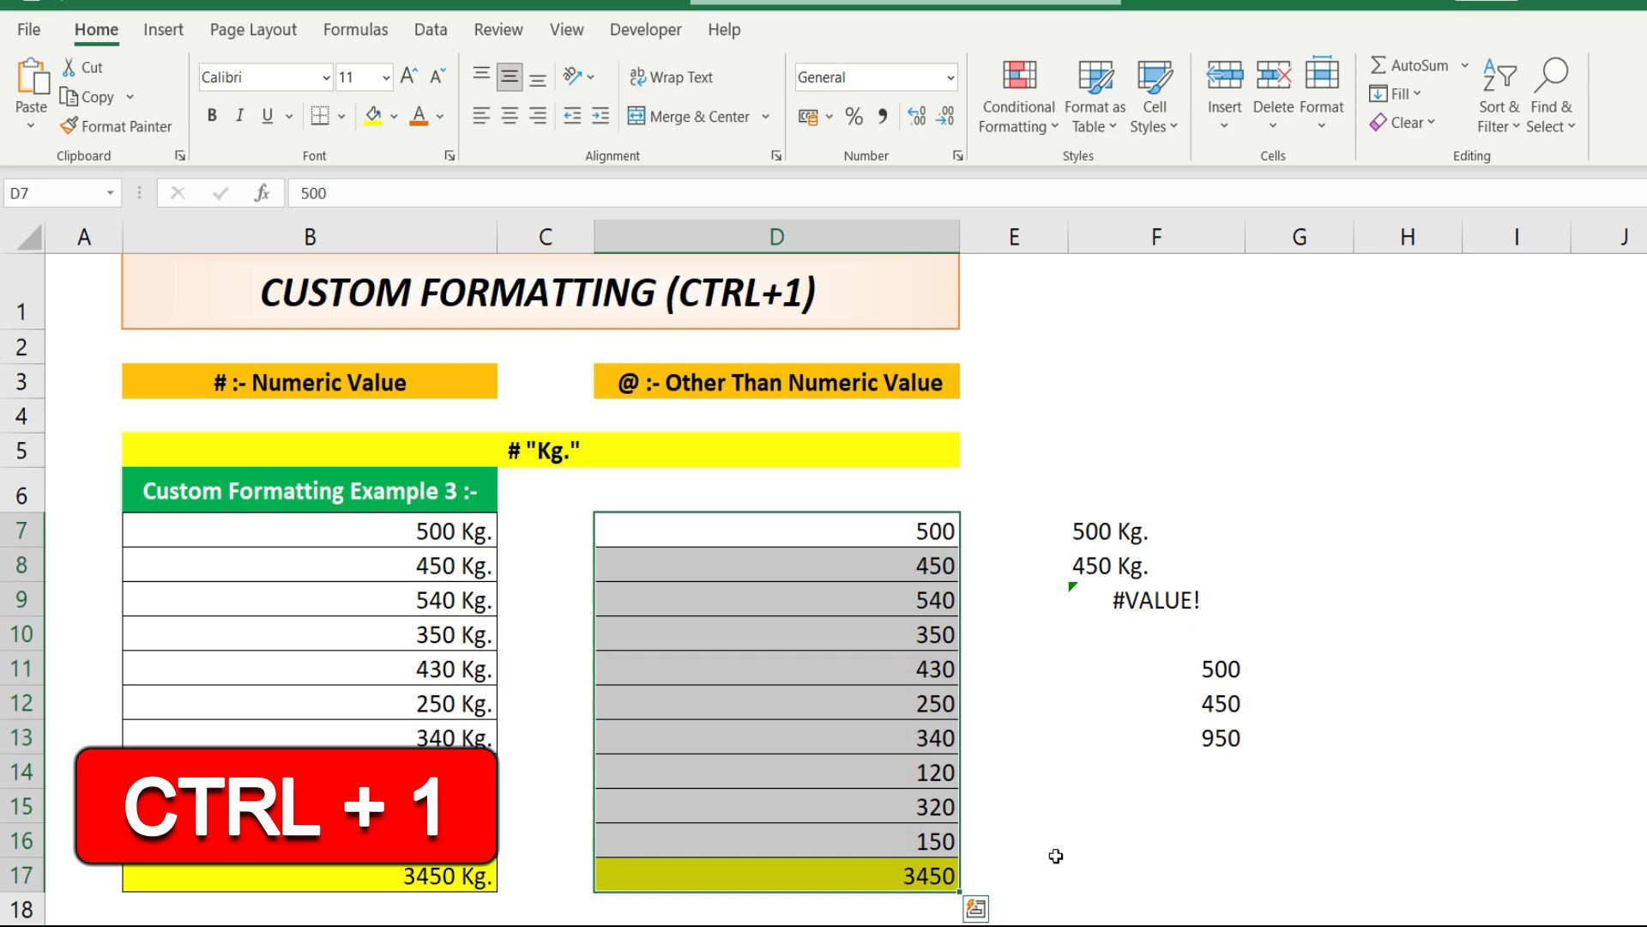
pyautogui.hotkey('ctrl', '1')
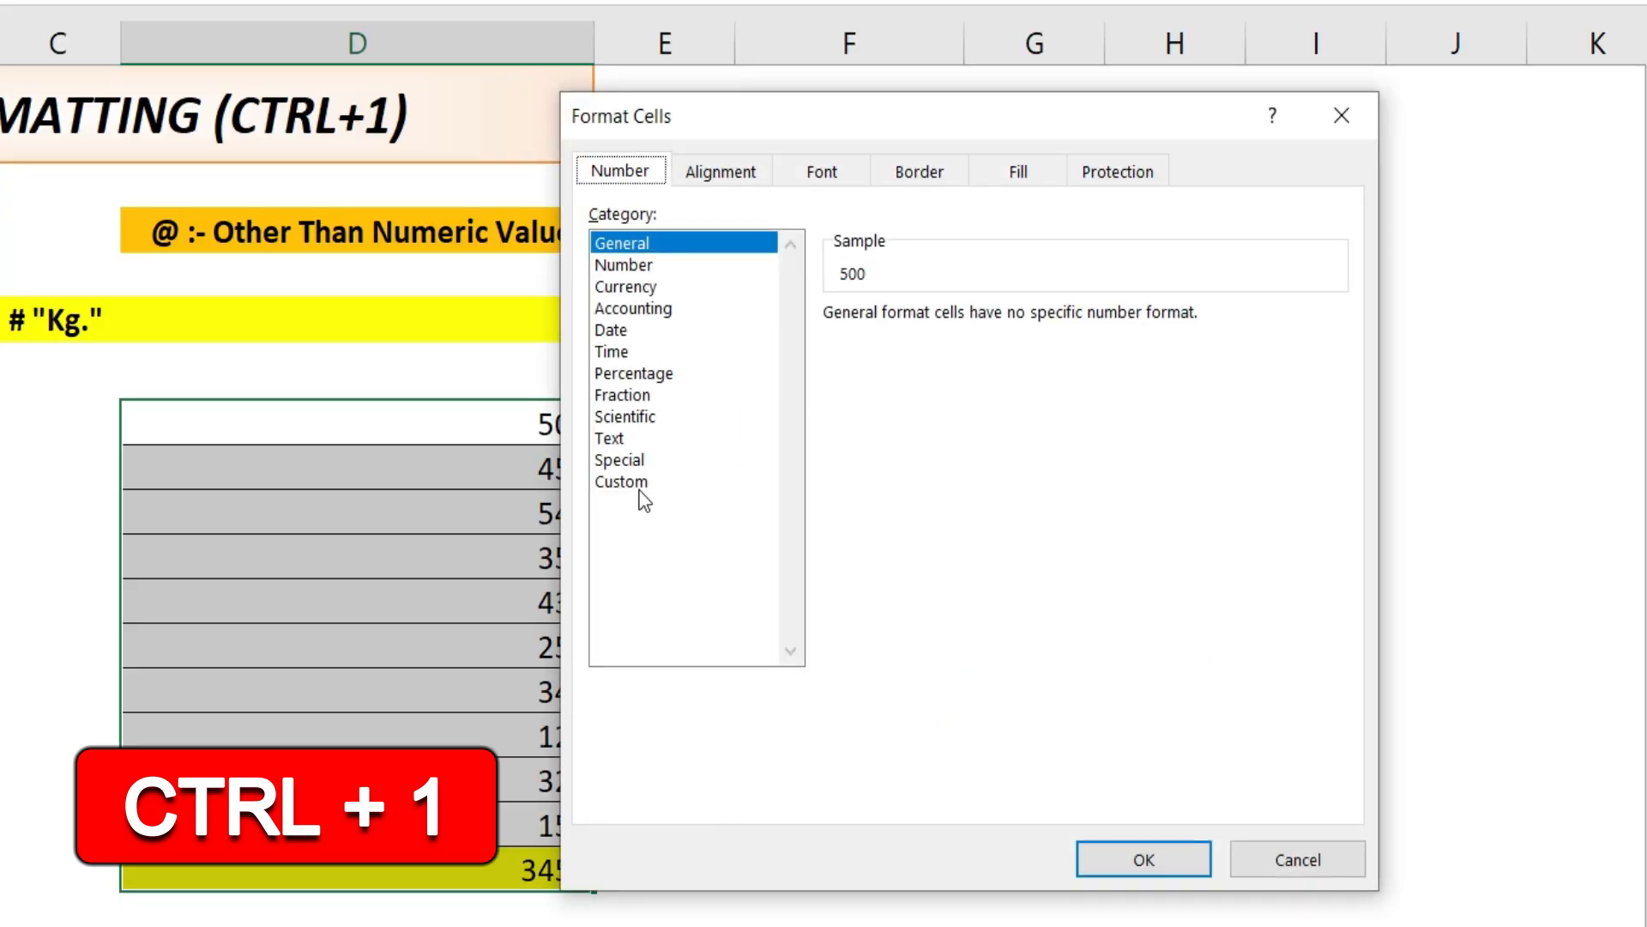
pyautogui.click(638, 485)
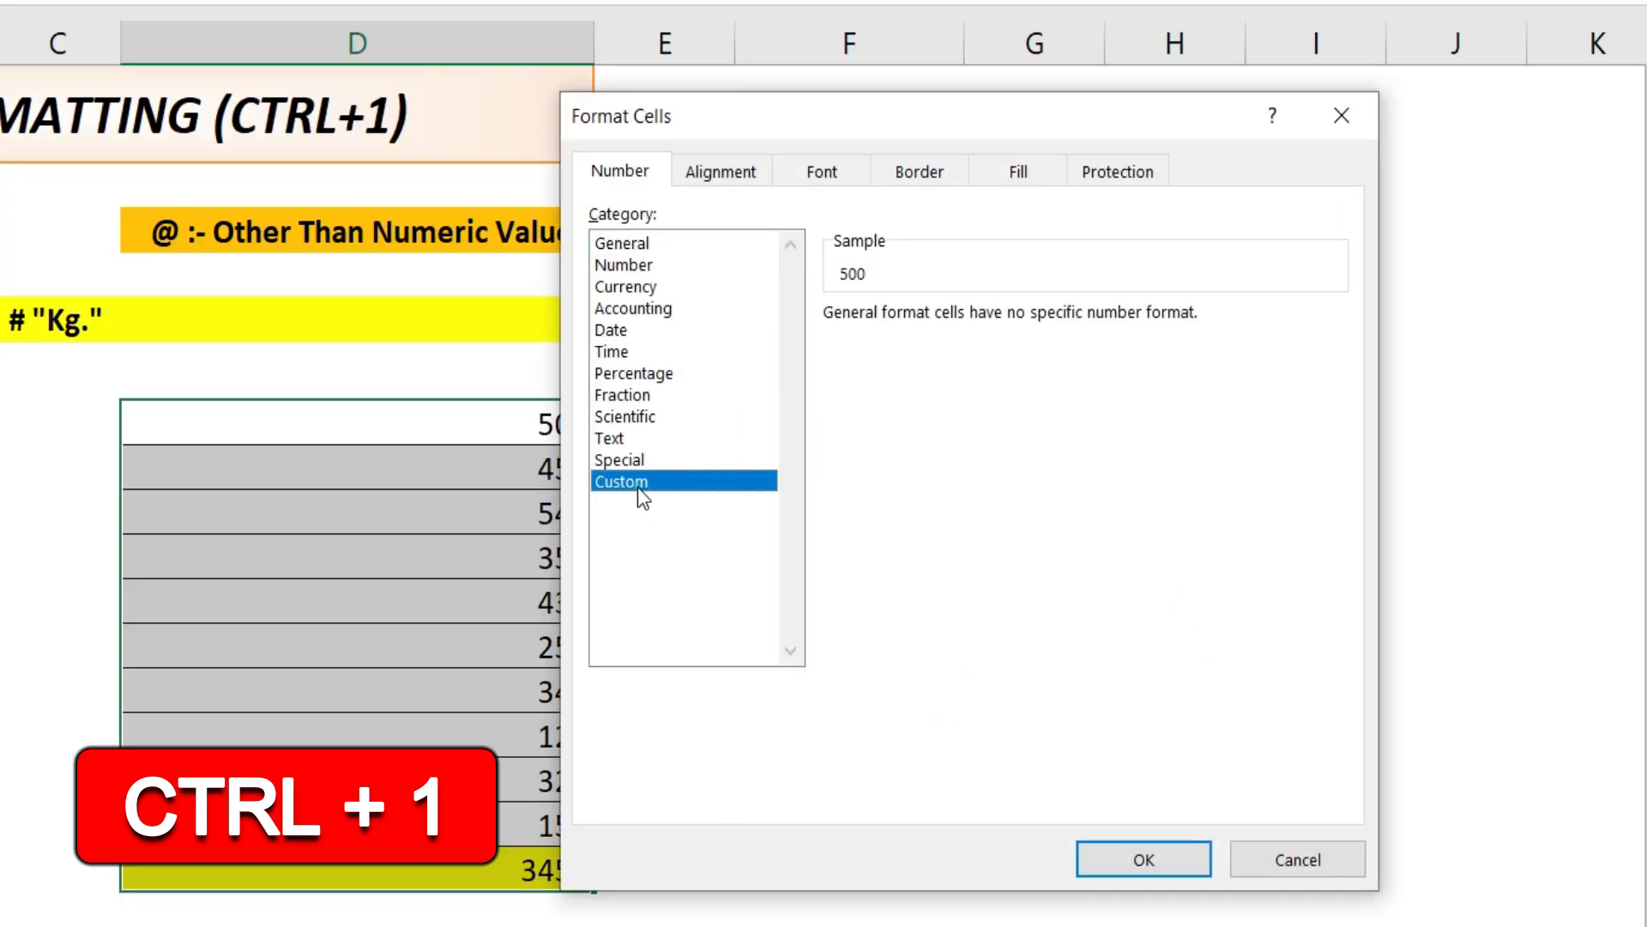
pyautogui.moveTo(877, 132); pyautogui.dragTo(970, 140)
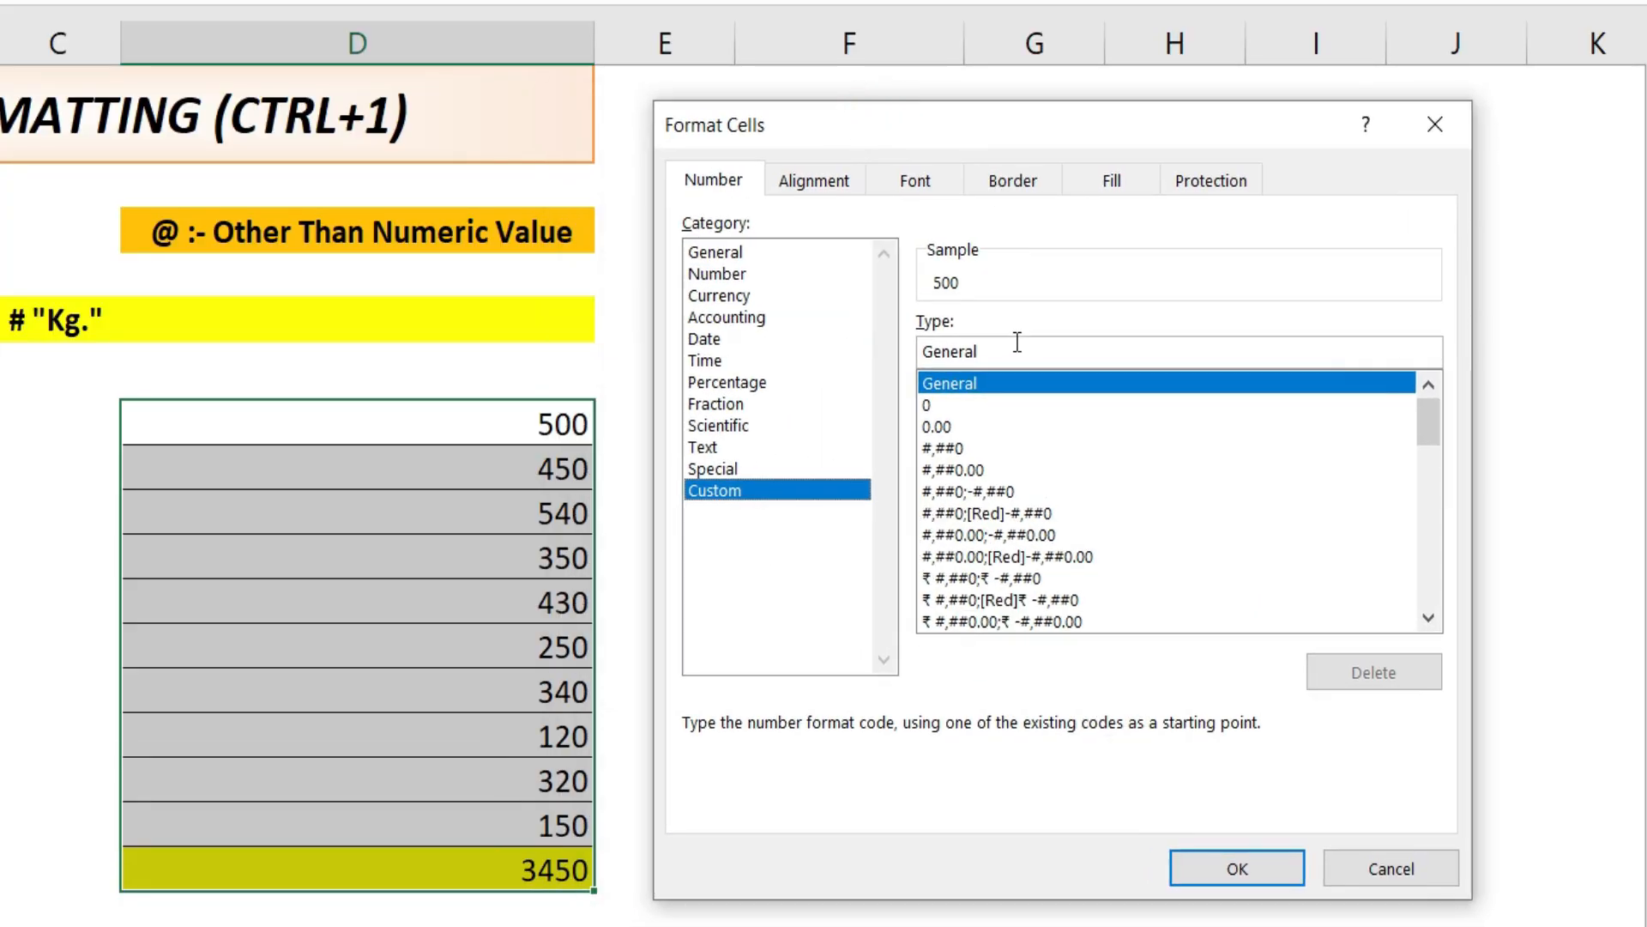
pyautogui.moveTo(1013, 350); pyautogui.dragTo(941, 350)
pyautogui.press('BackSpace')
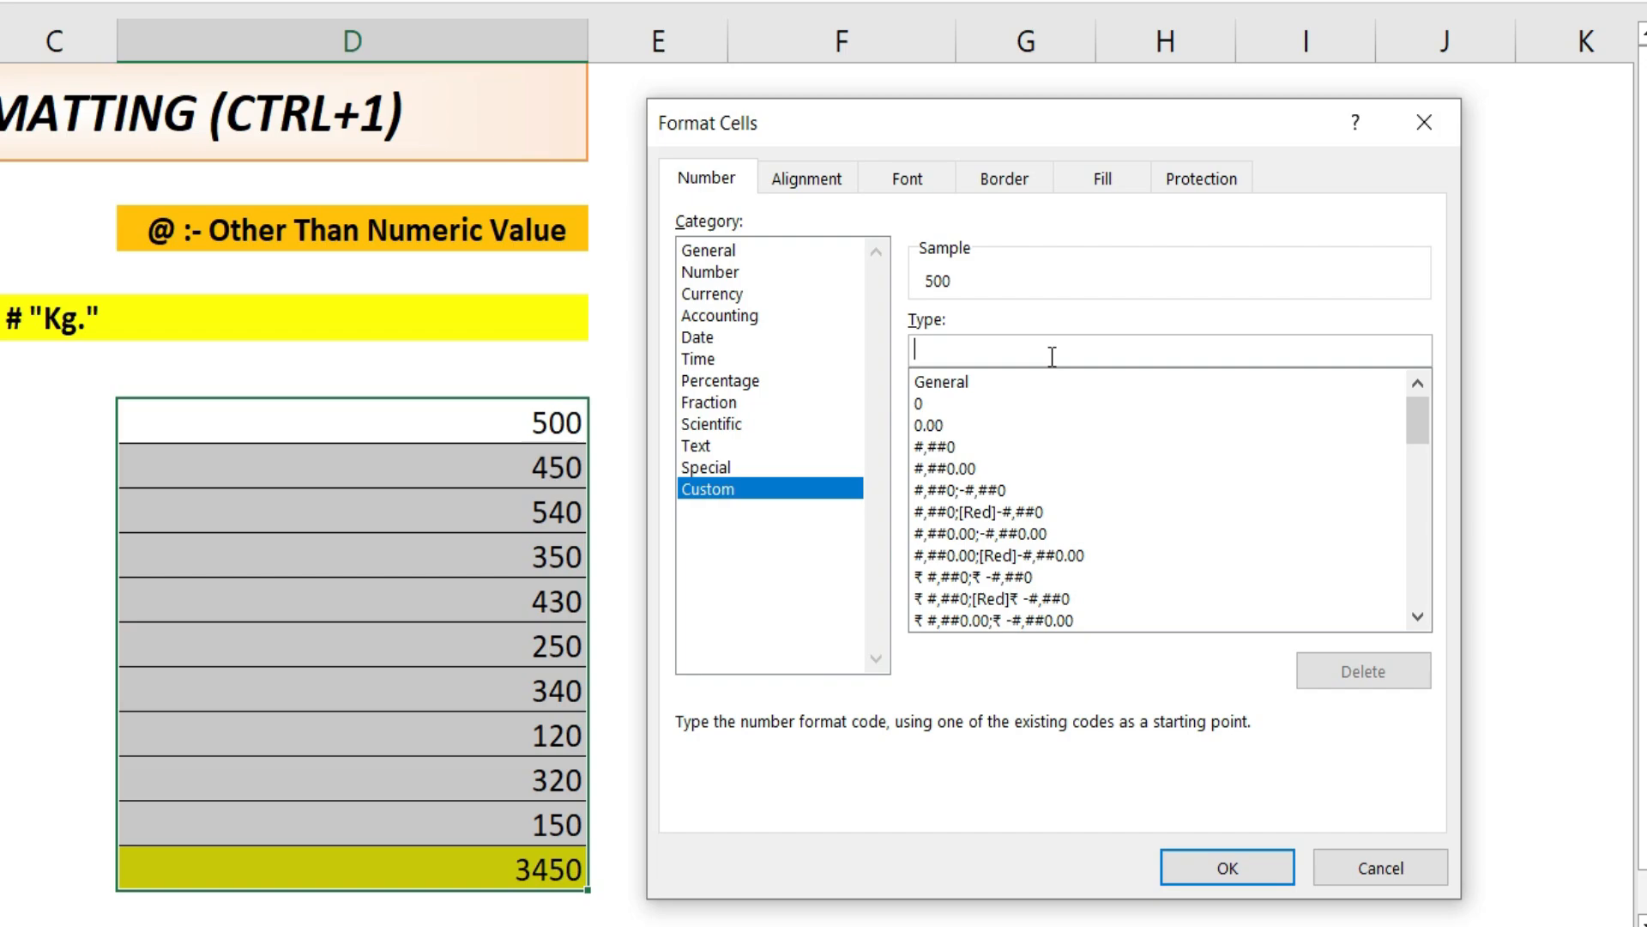
pyautogui.write('# "Kg')
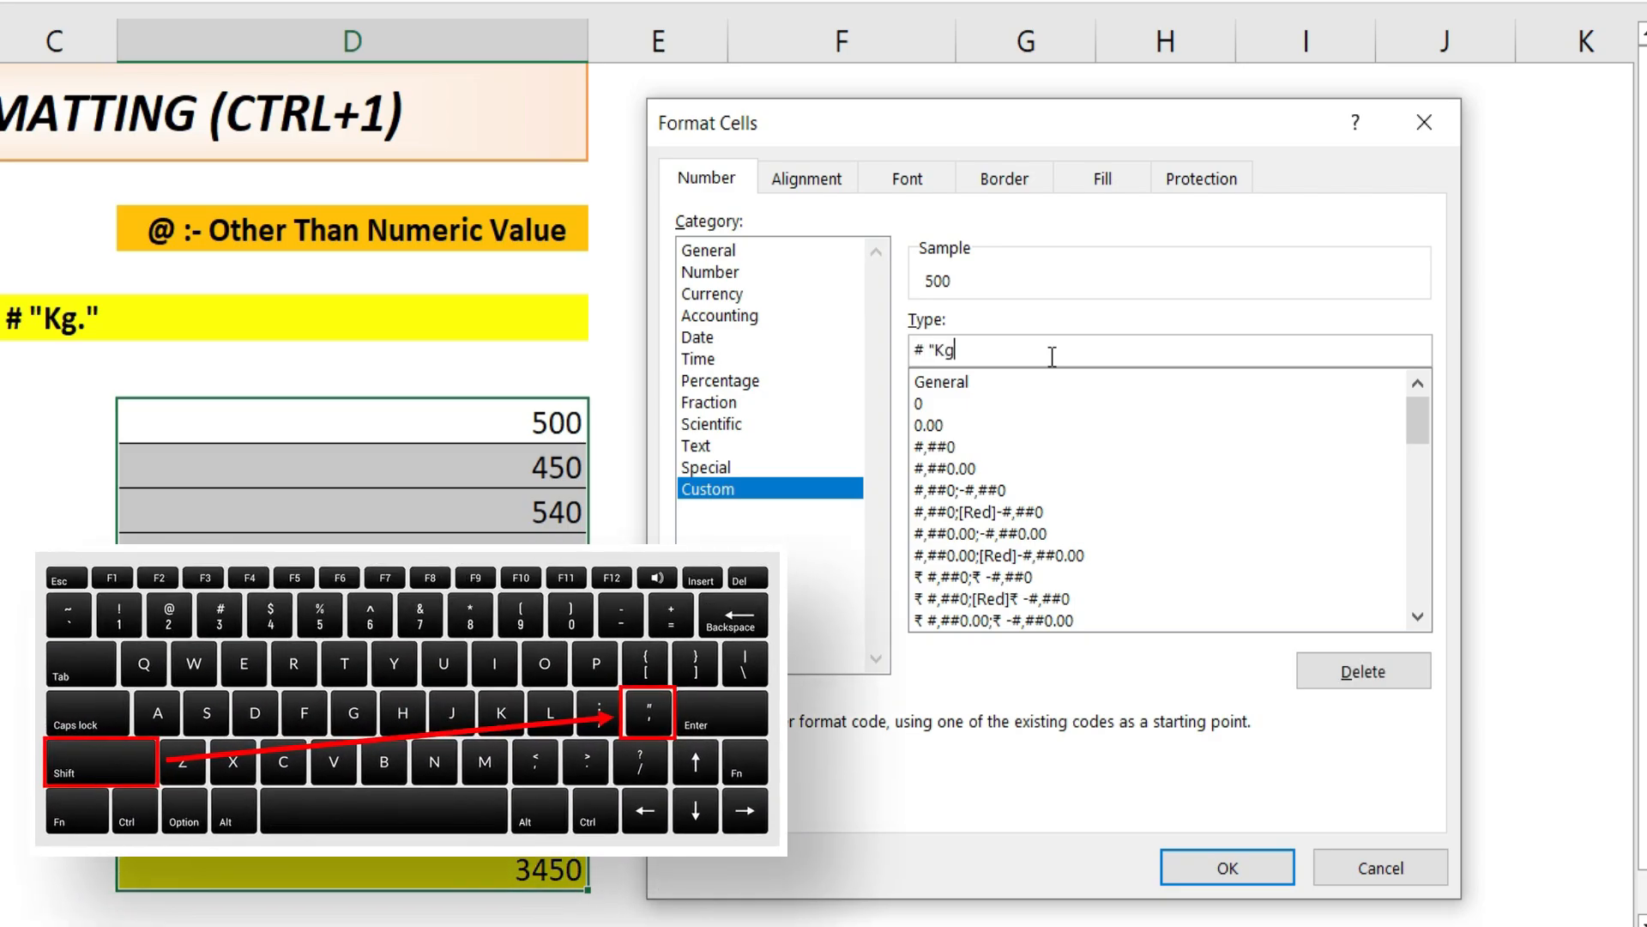
pyautogui.write('."')
pyautogui.click(960, 352)
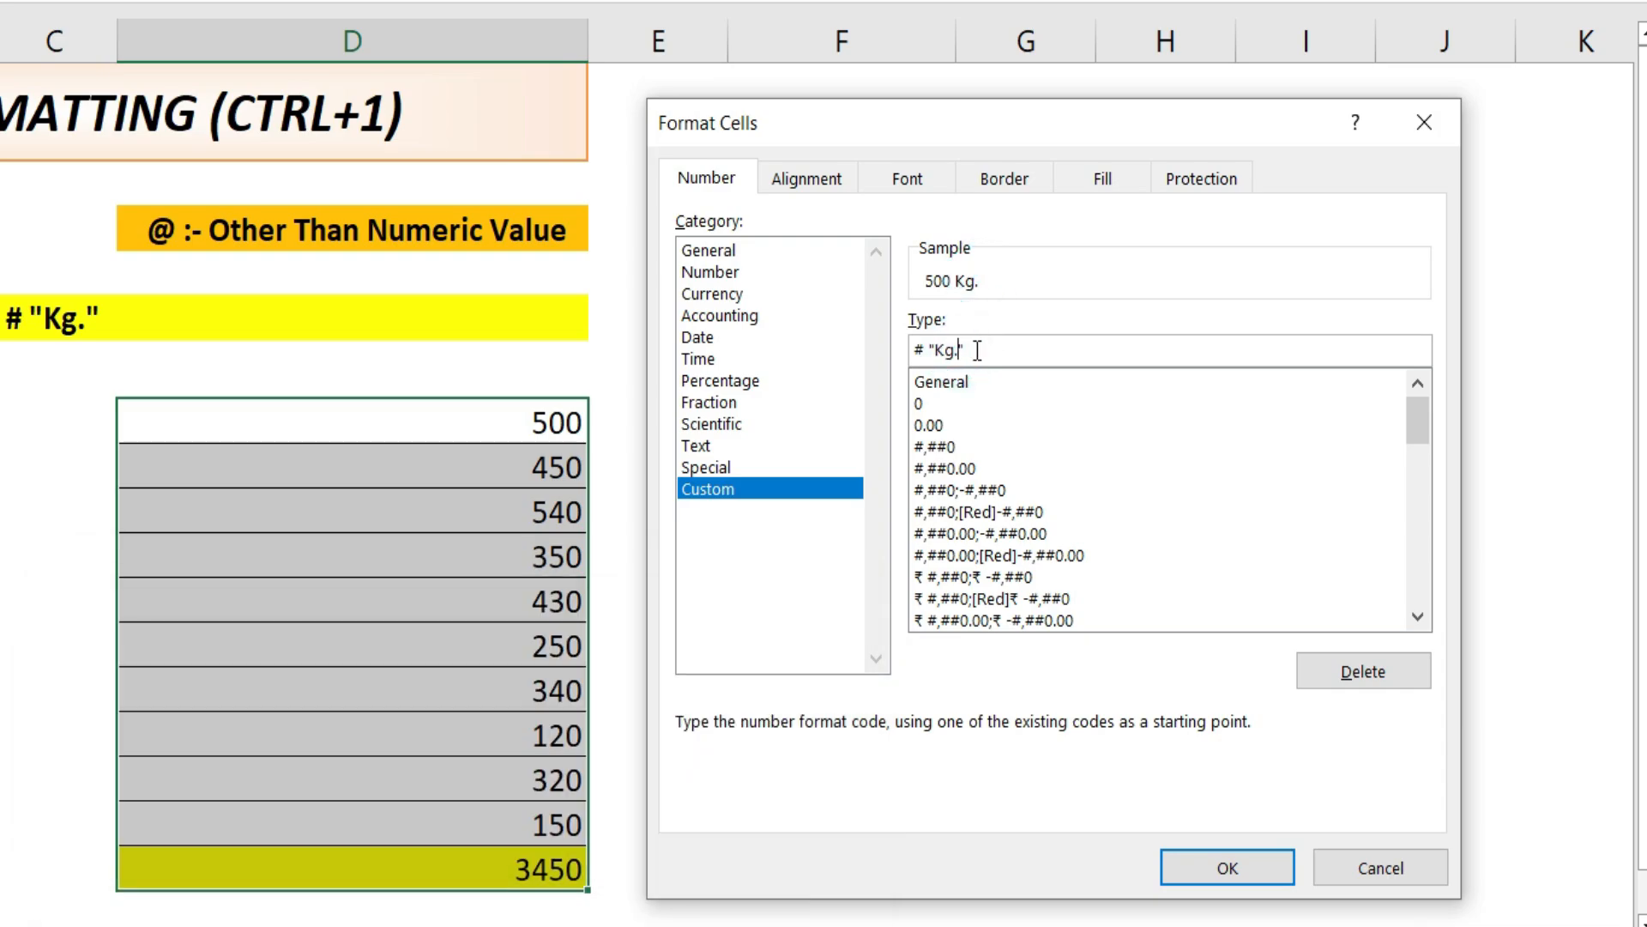
pyautogui.click(997, 351)
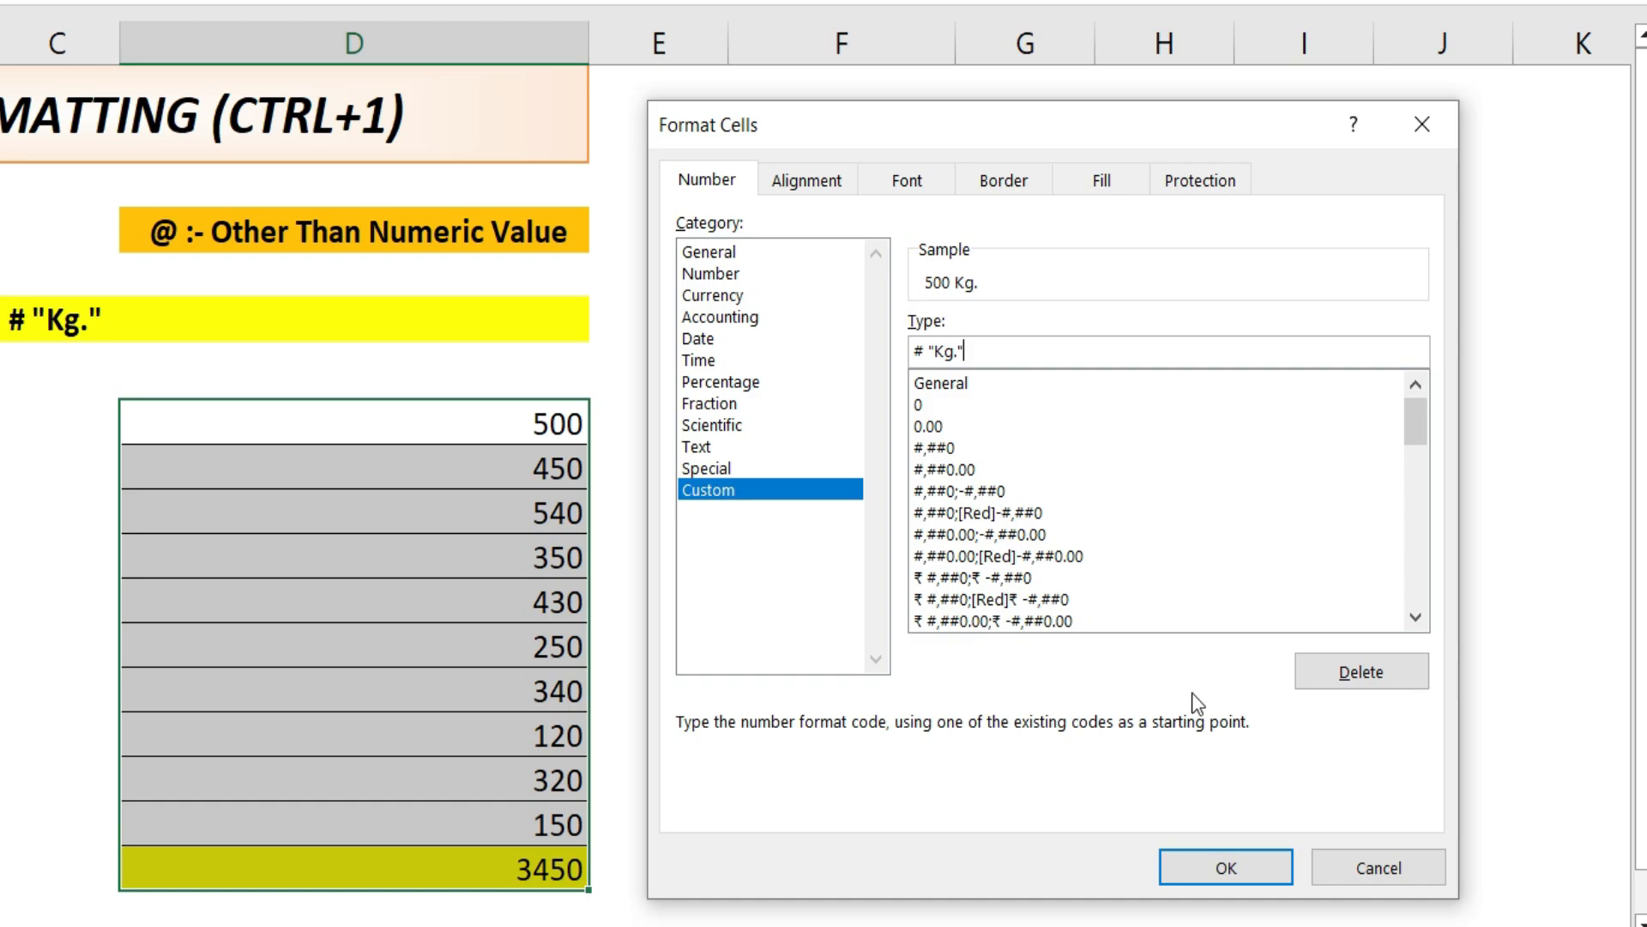
pyautogui.click(1239, 867)
# - Examine the formatted weights in D7:D17 and the SUM formula behind the total in D17
pyautogui.click(912, 621)
pyautogui.moveTo(912, 526); pyautogui.dragTo(908, 879)
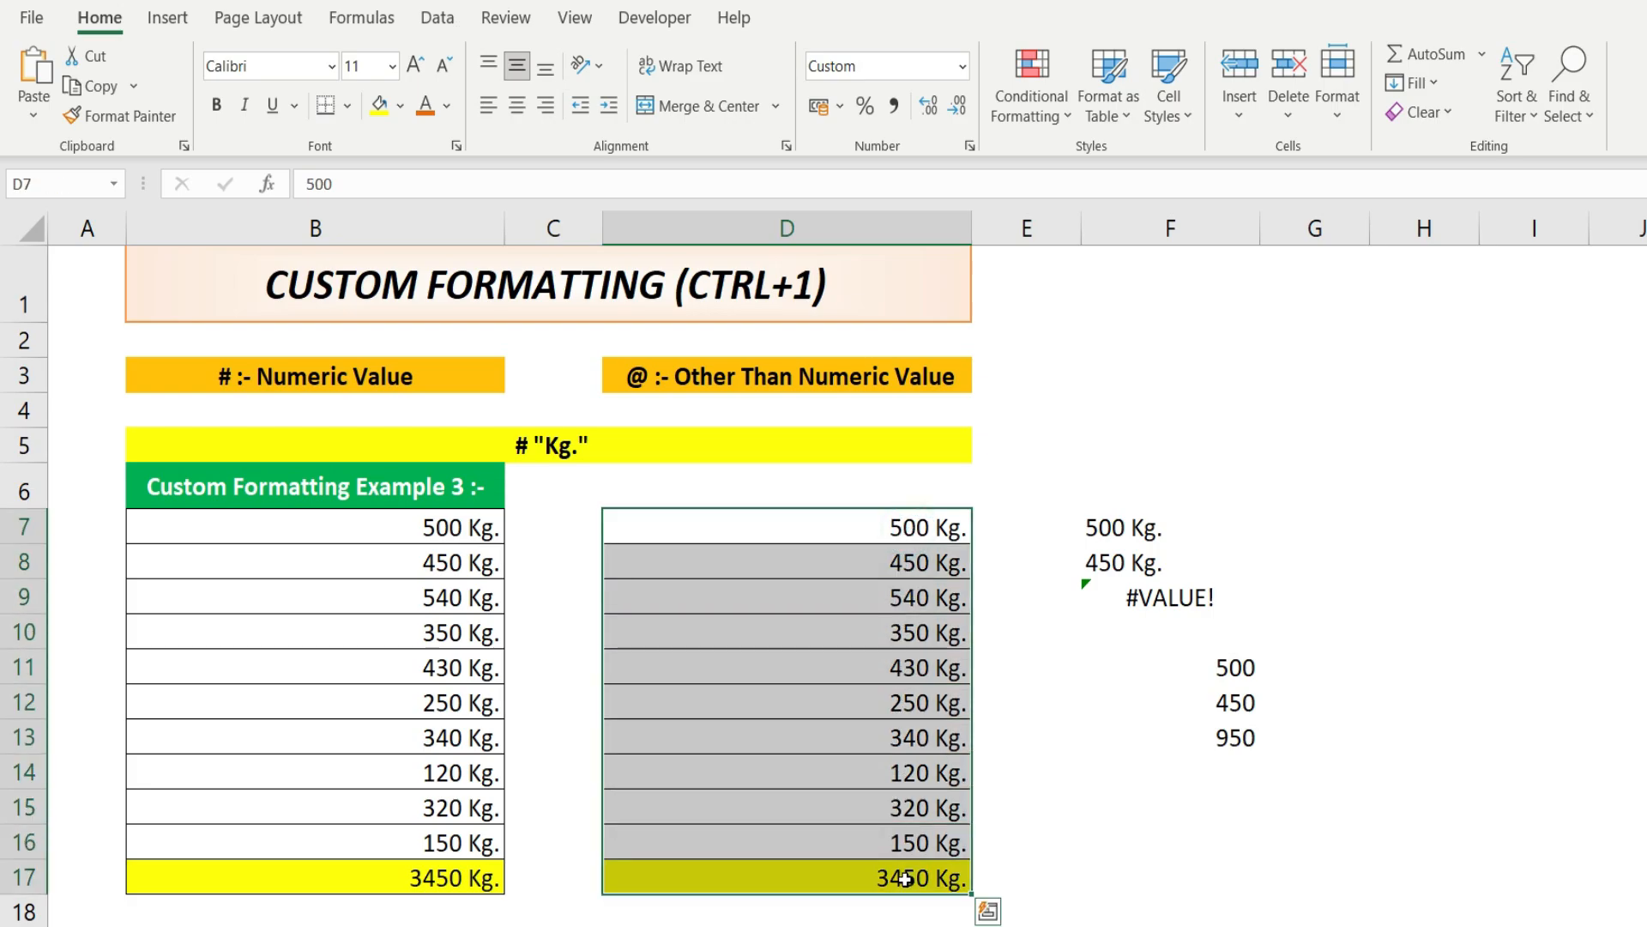
pyautogui.click(908, 879)
pyautogui.doubleClick(907, 879)
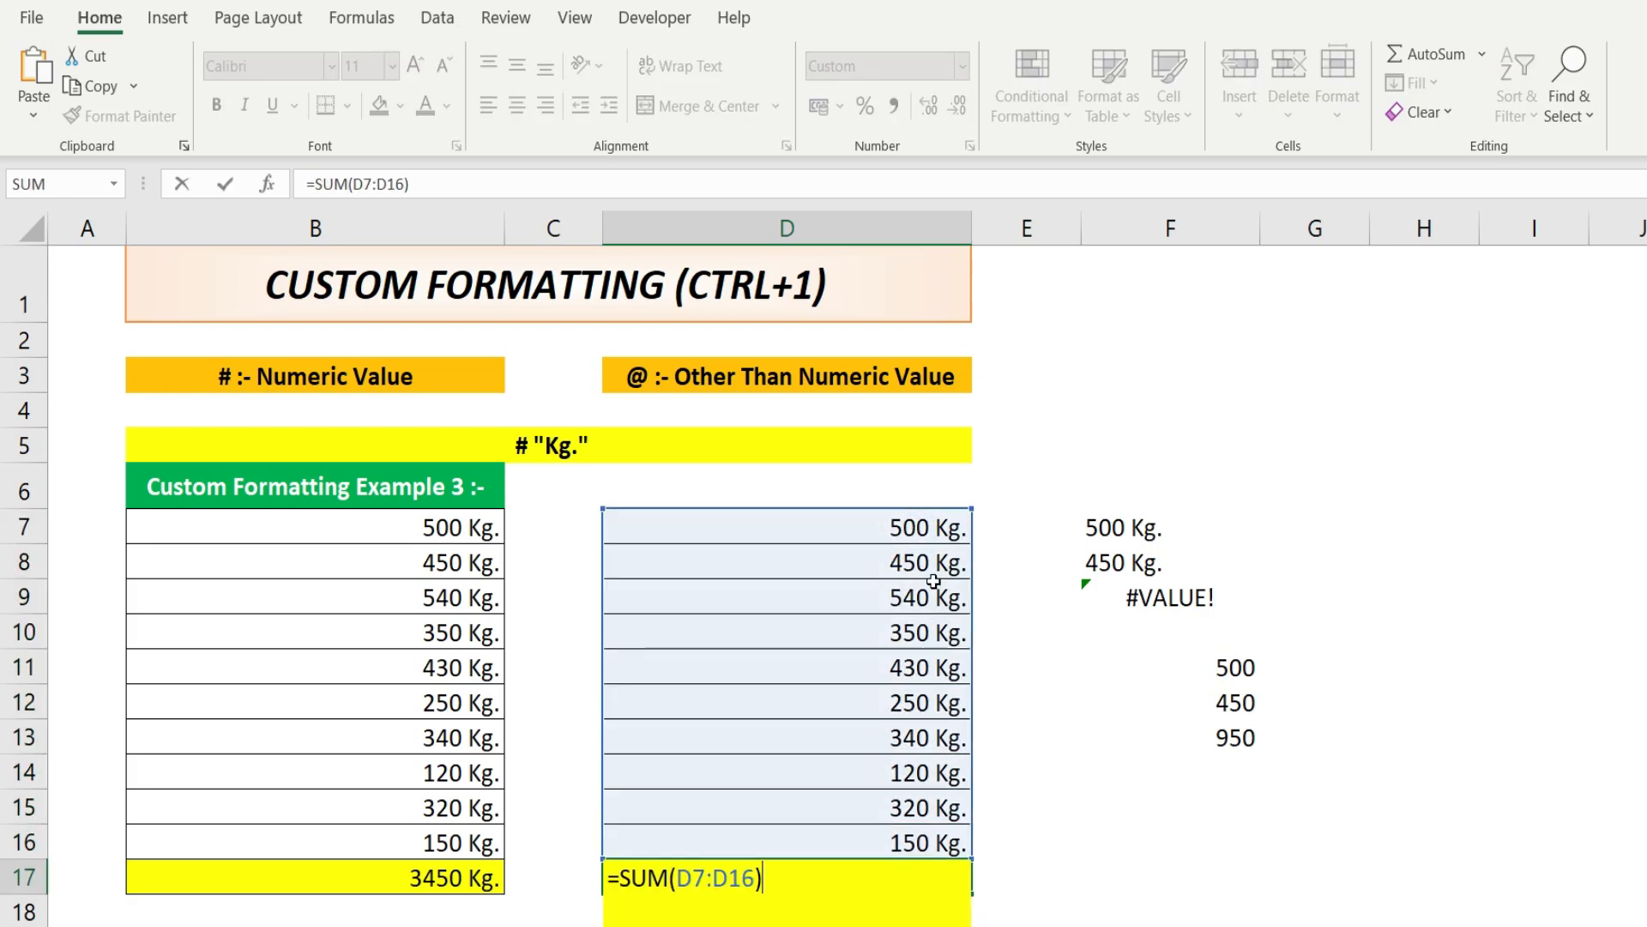
pyautogui.press('Return')
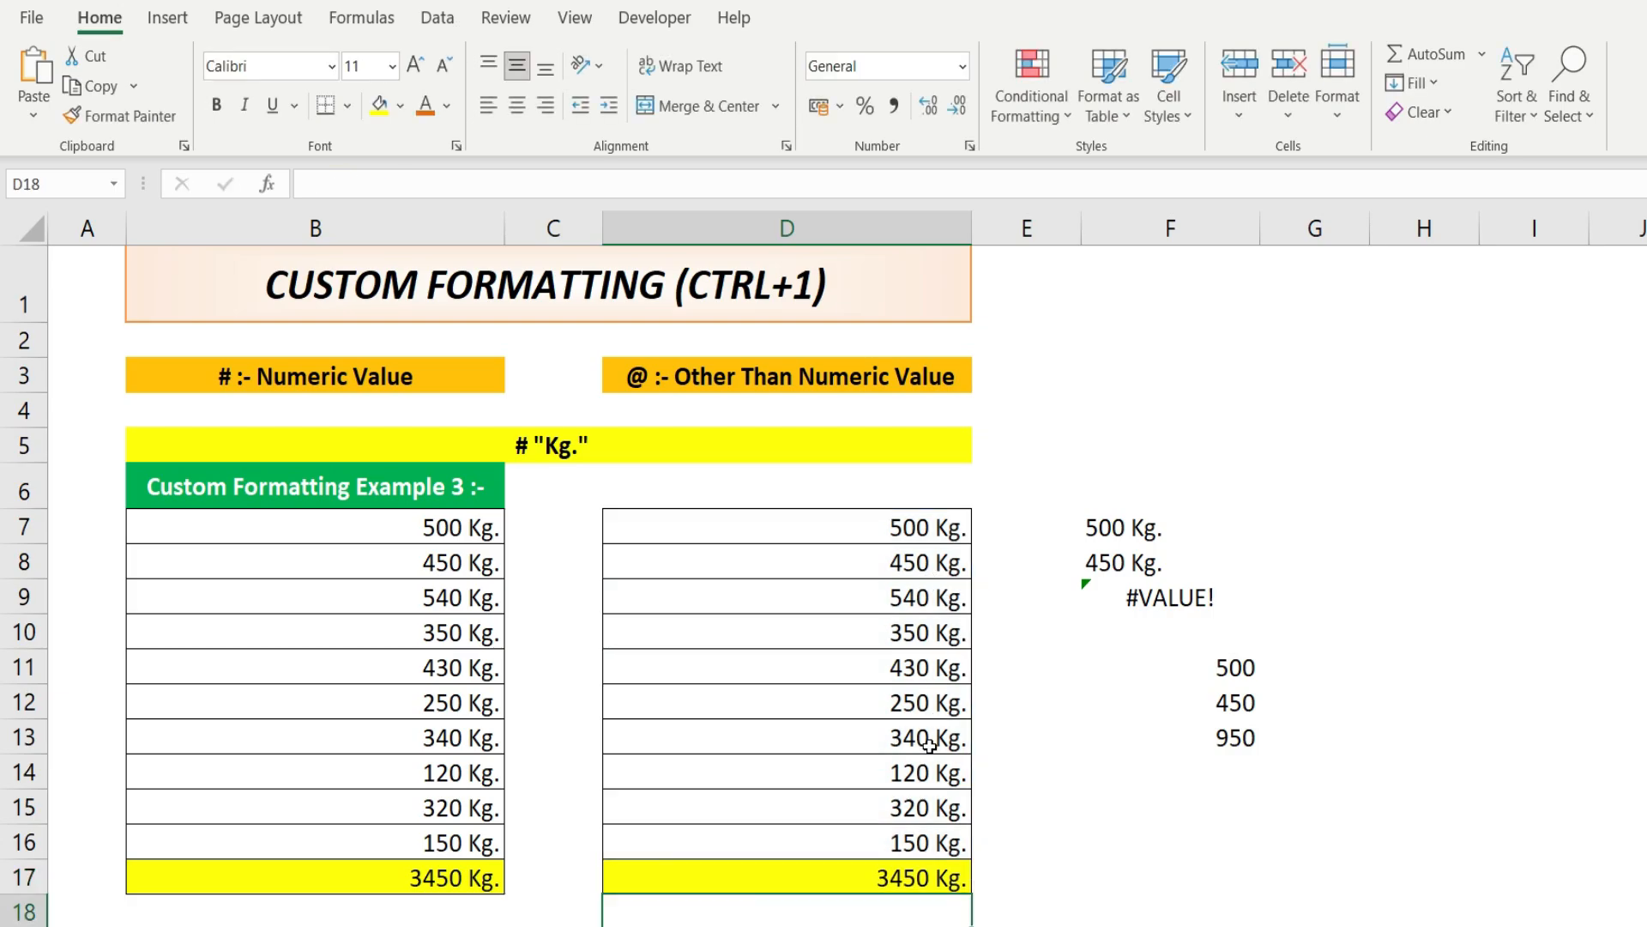
pyautogui.moveTo(909, 522); pyautogui.dragTo(932, 877)
pyautogui.click(918, 534)
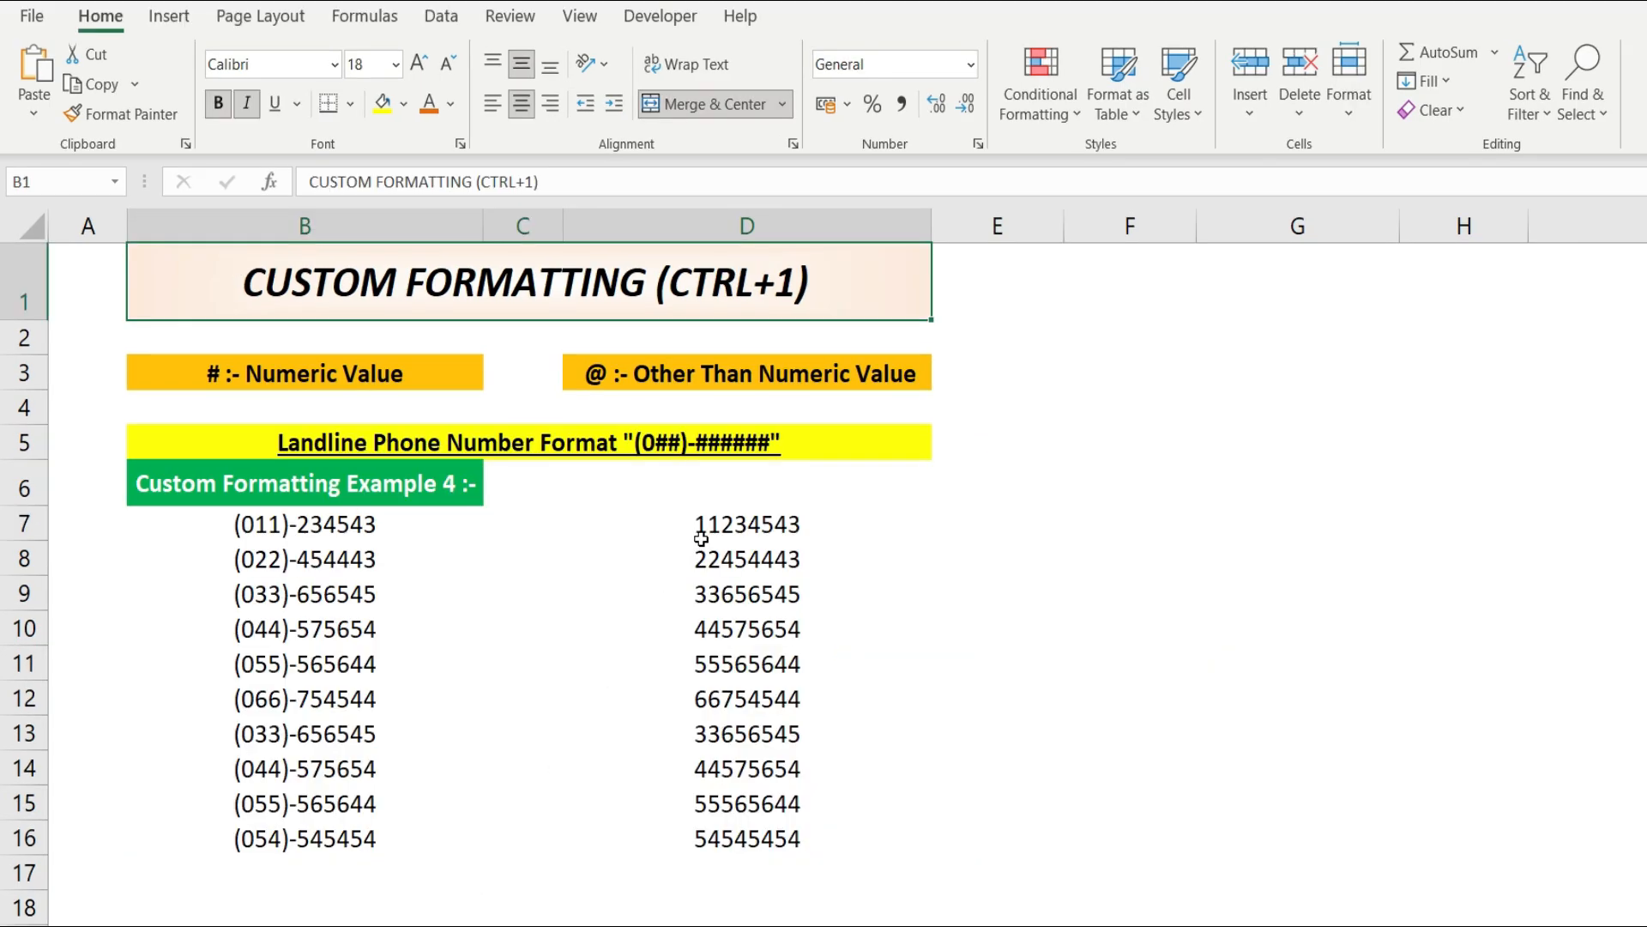
# - Compare the raw landline numbers in D7:D16 of Example 4 with the formatted ones in B7:B16
pyautogui.click(702, 527)
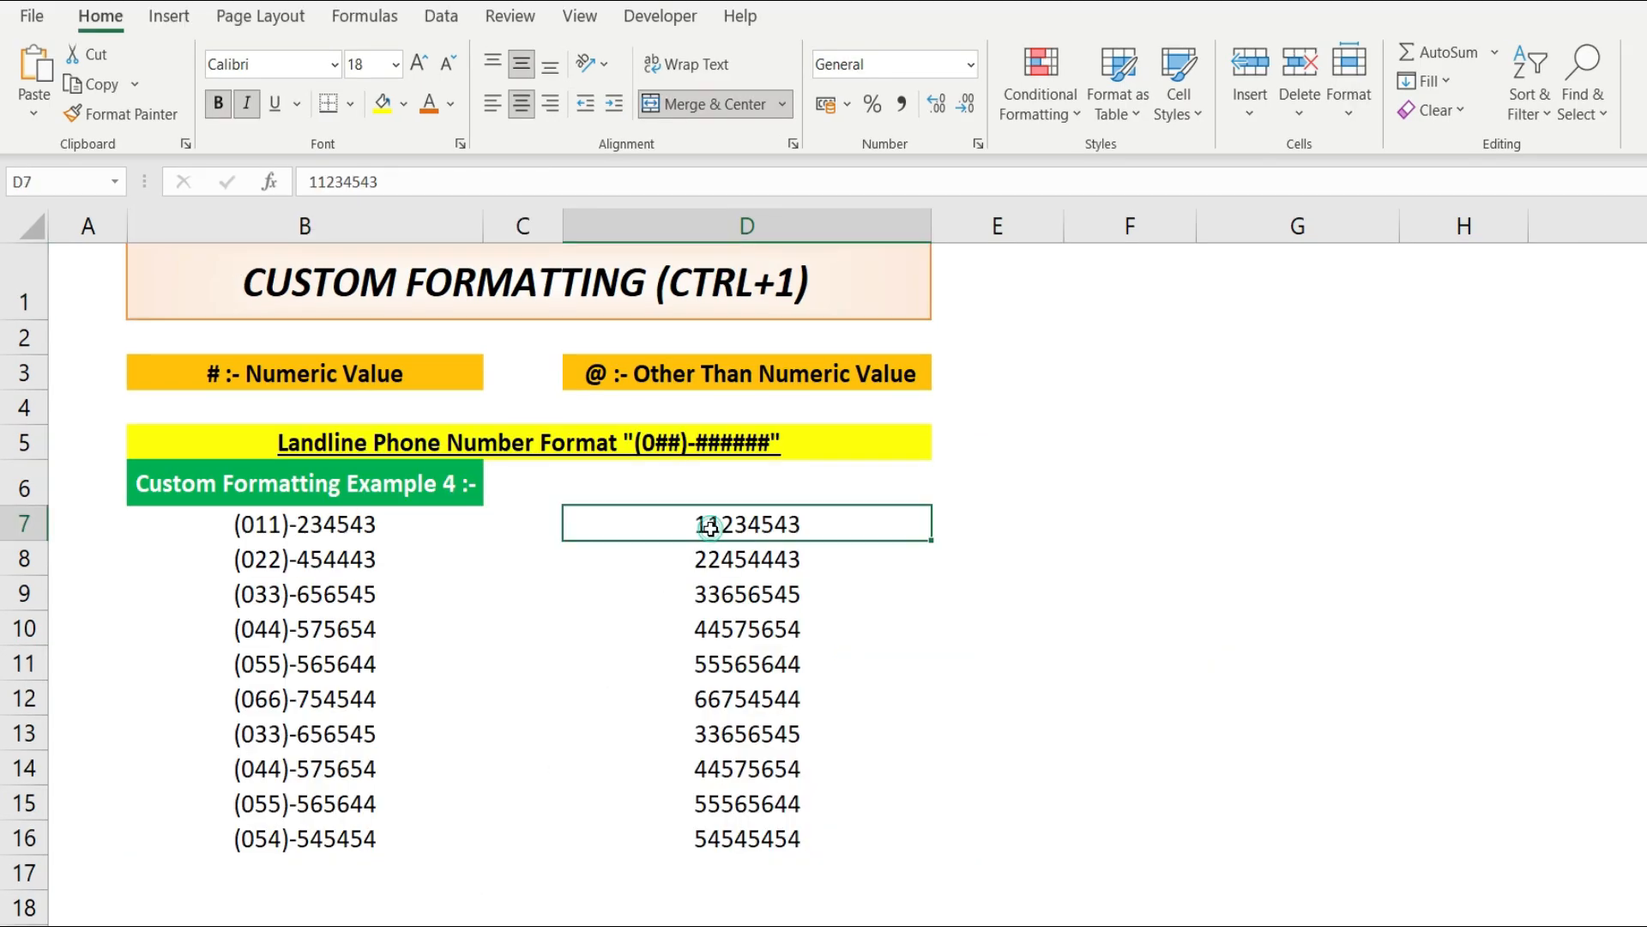
pyautogui.moveTo(729, 527); pyautogui.dragTo(766, 834)
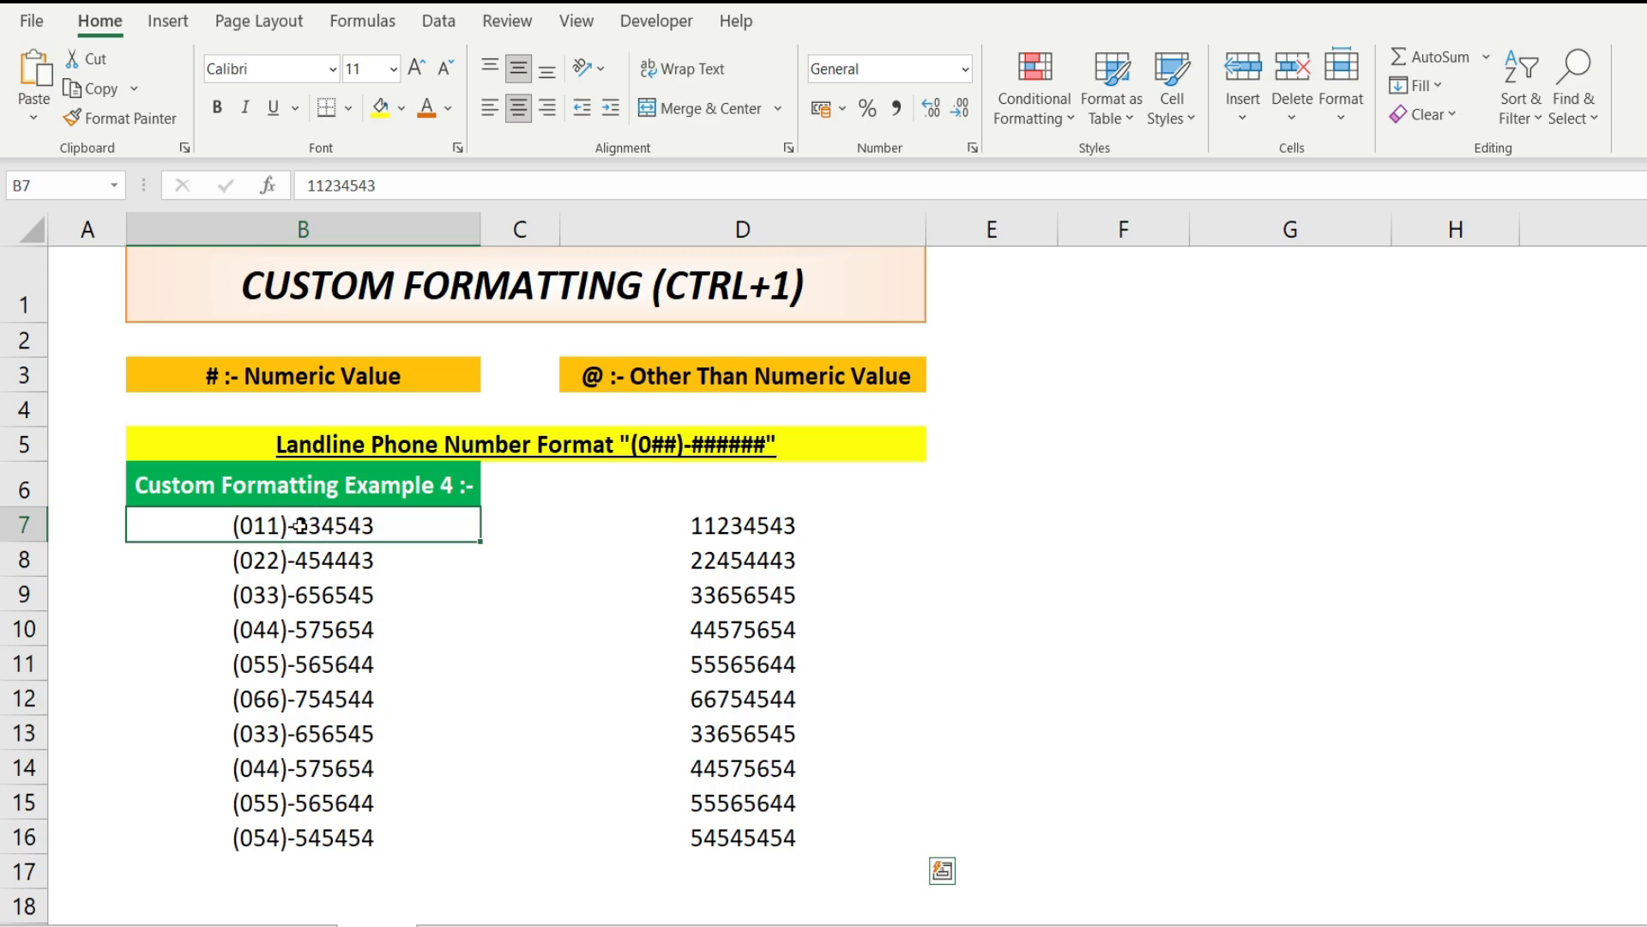
pyautogui.moveTo(300, 525); pyautogui.dragTo(318, 837)
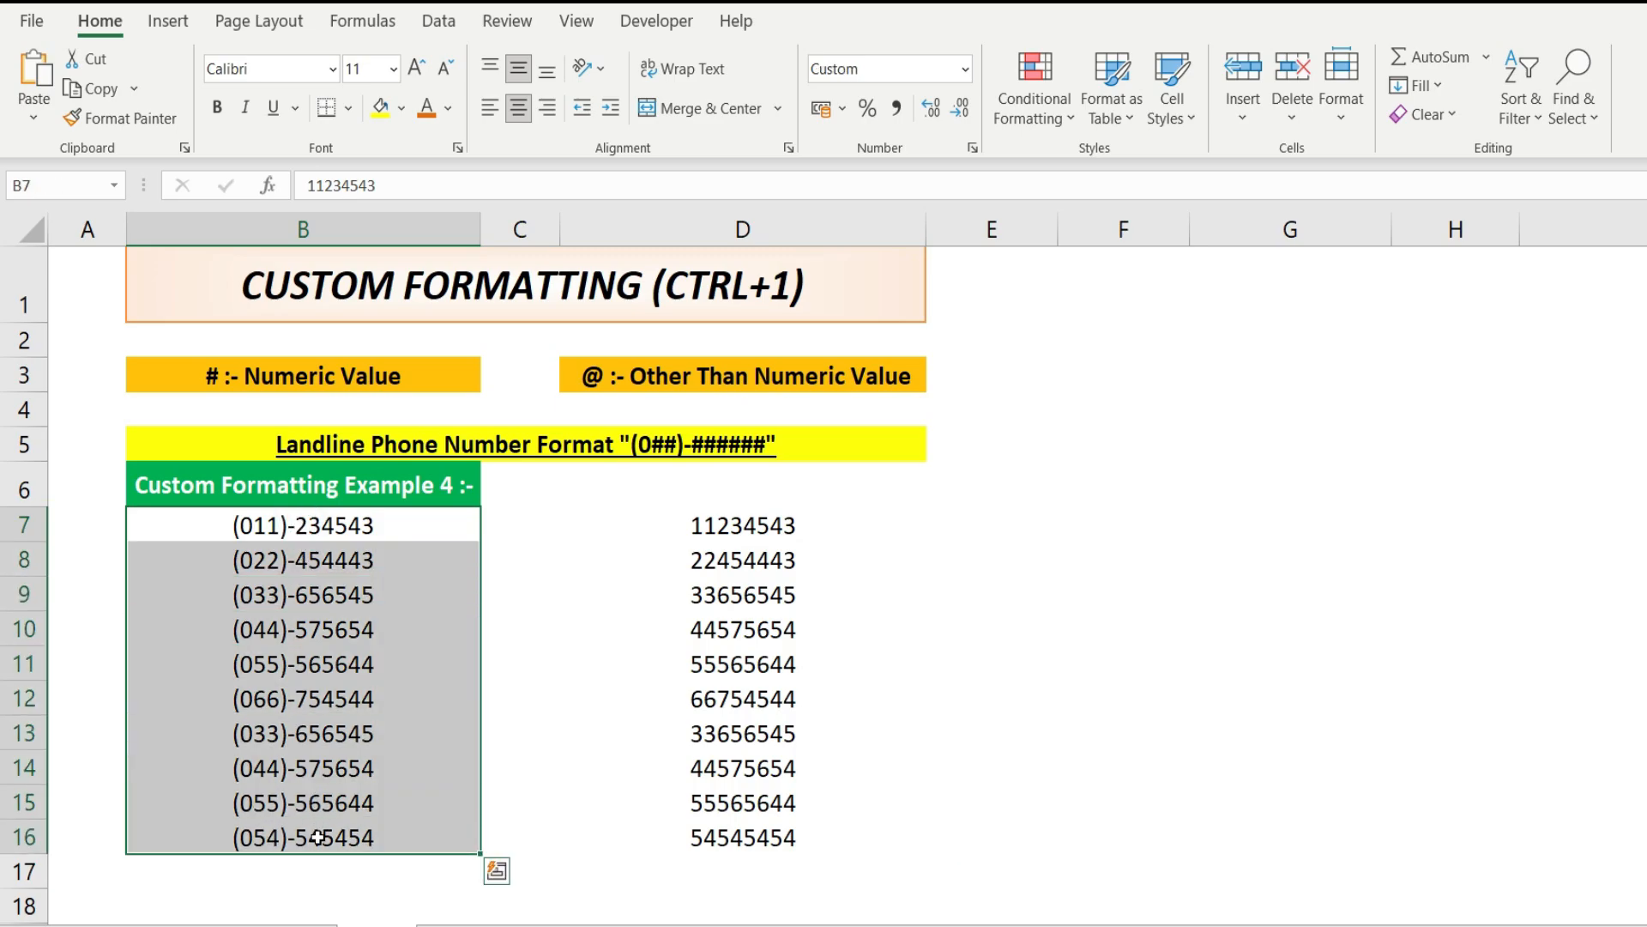
# - Rewrite the landline number in D7 by hand, adding a leading 0, parentheses around the area code and a hyphen
pyautogui.click(709, 525)
pyautogui.doubleClick(693, 524)
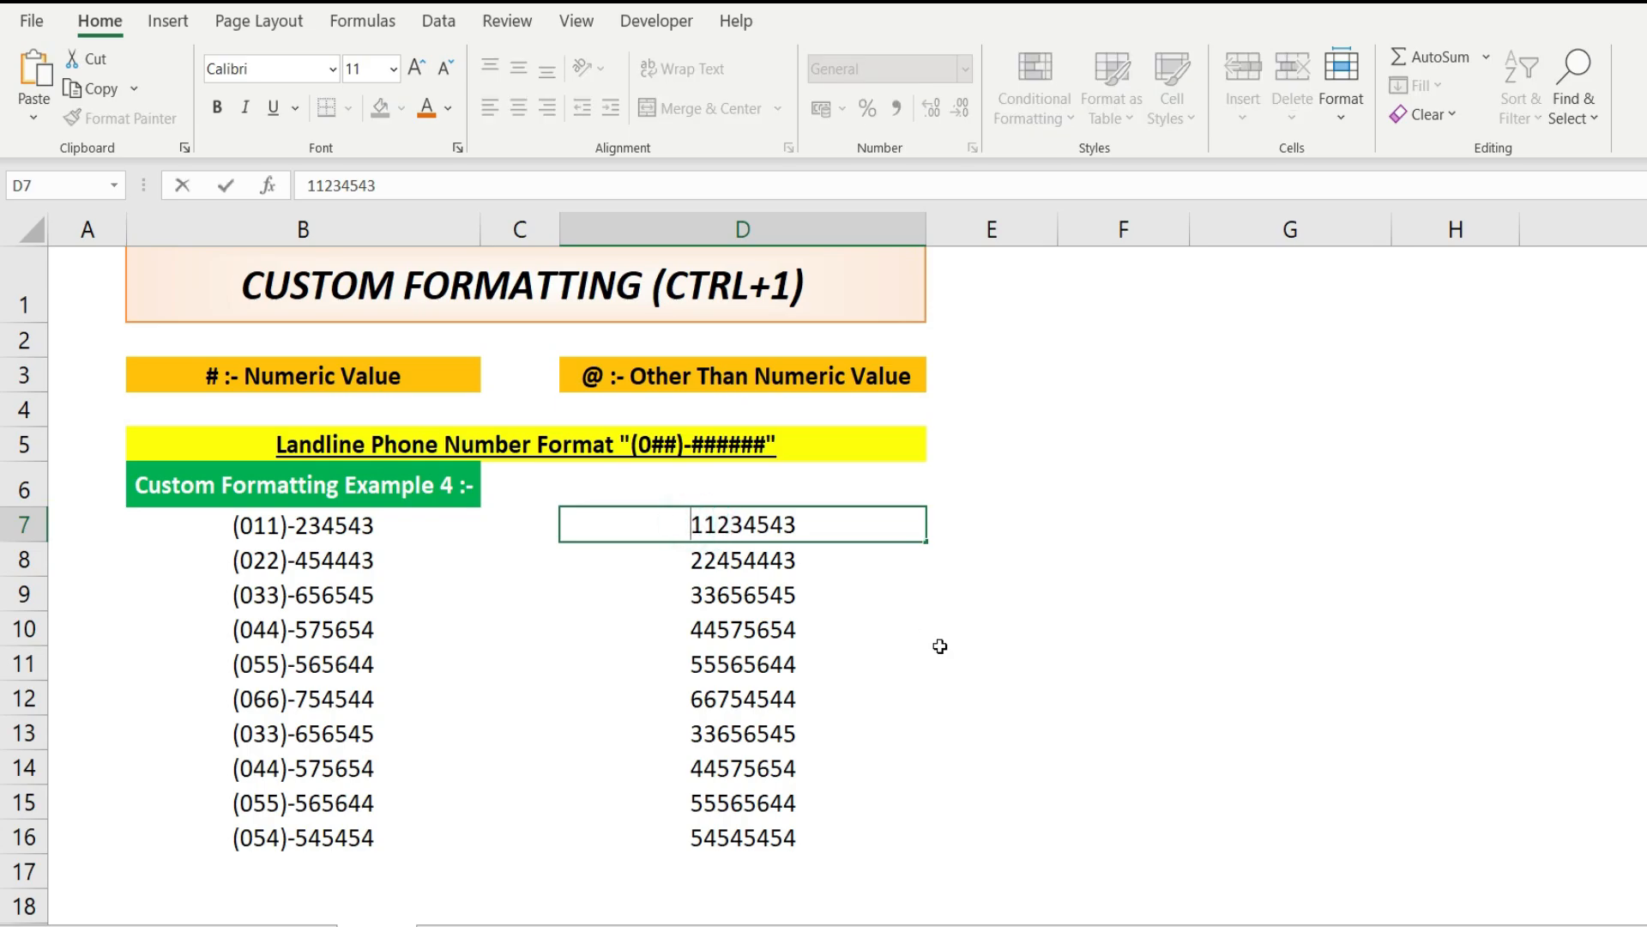
pyautogui.write('(0')
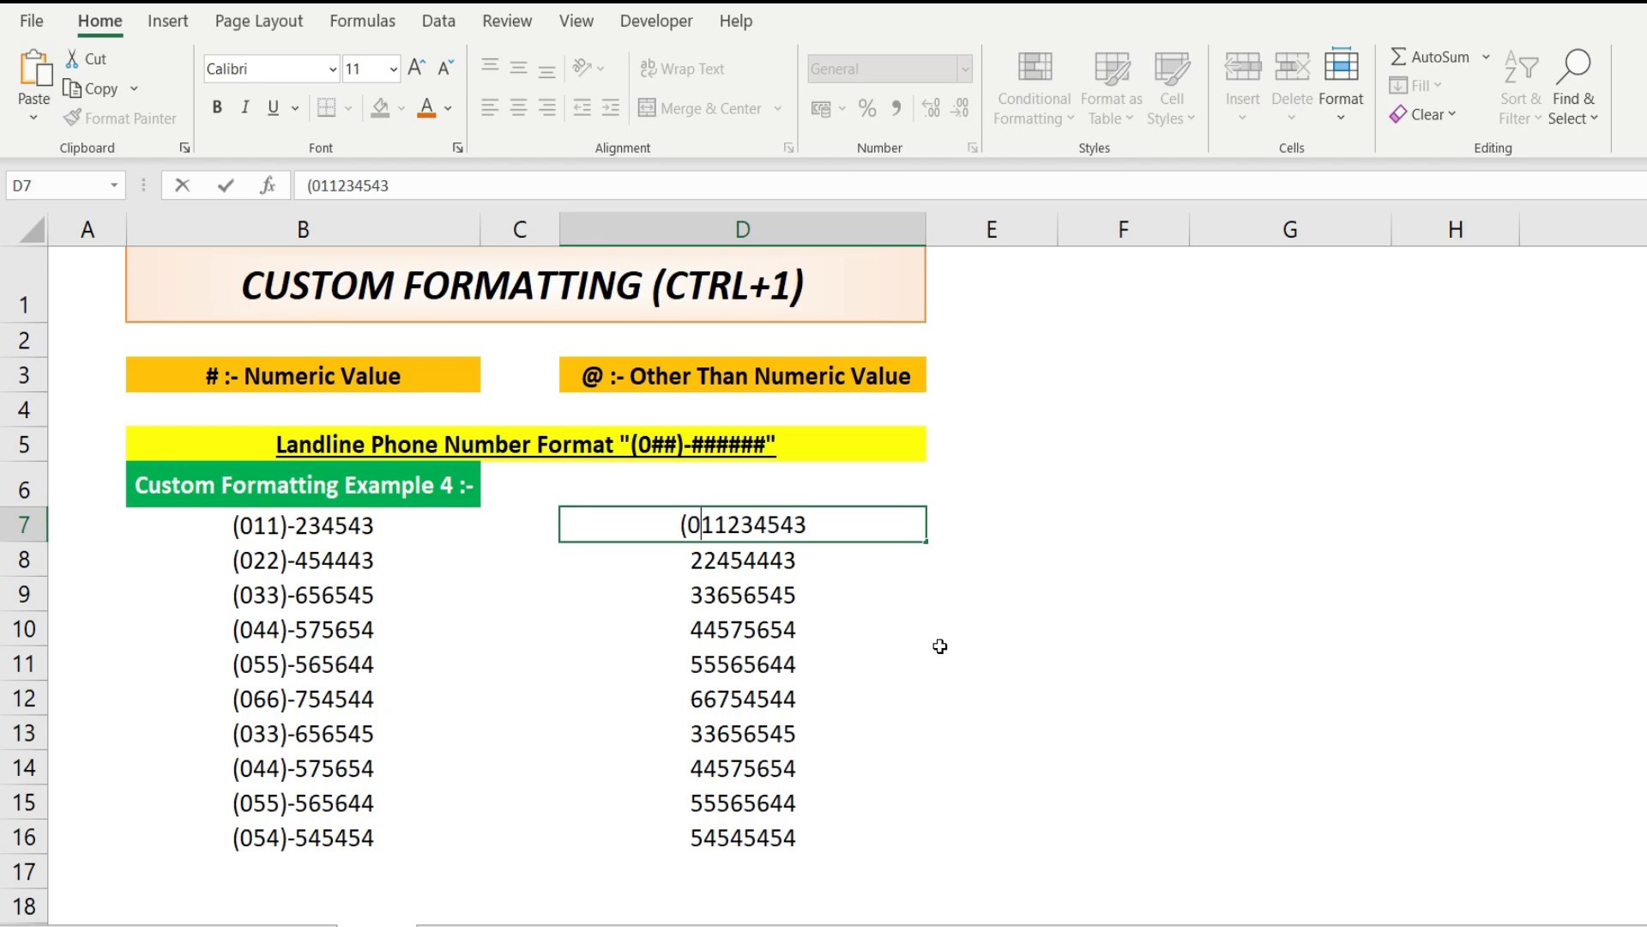
pyautogui.press('Right')
pyautogui.press('Right')
pyautogui.write(')-')
pyautogui.press('Return')
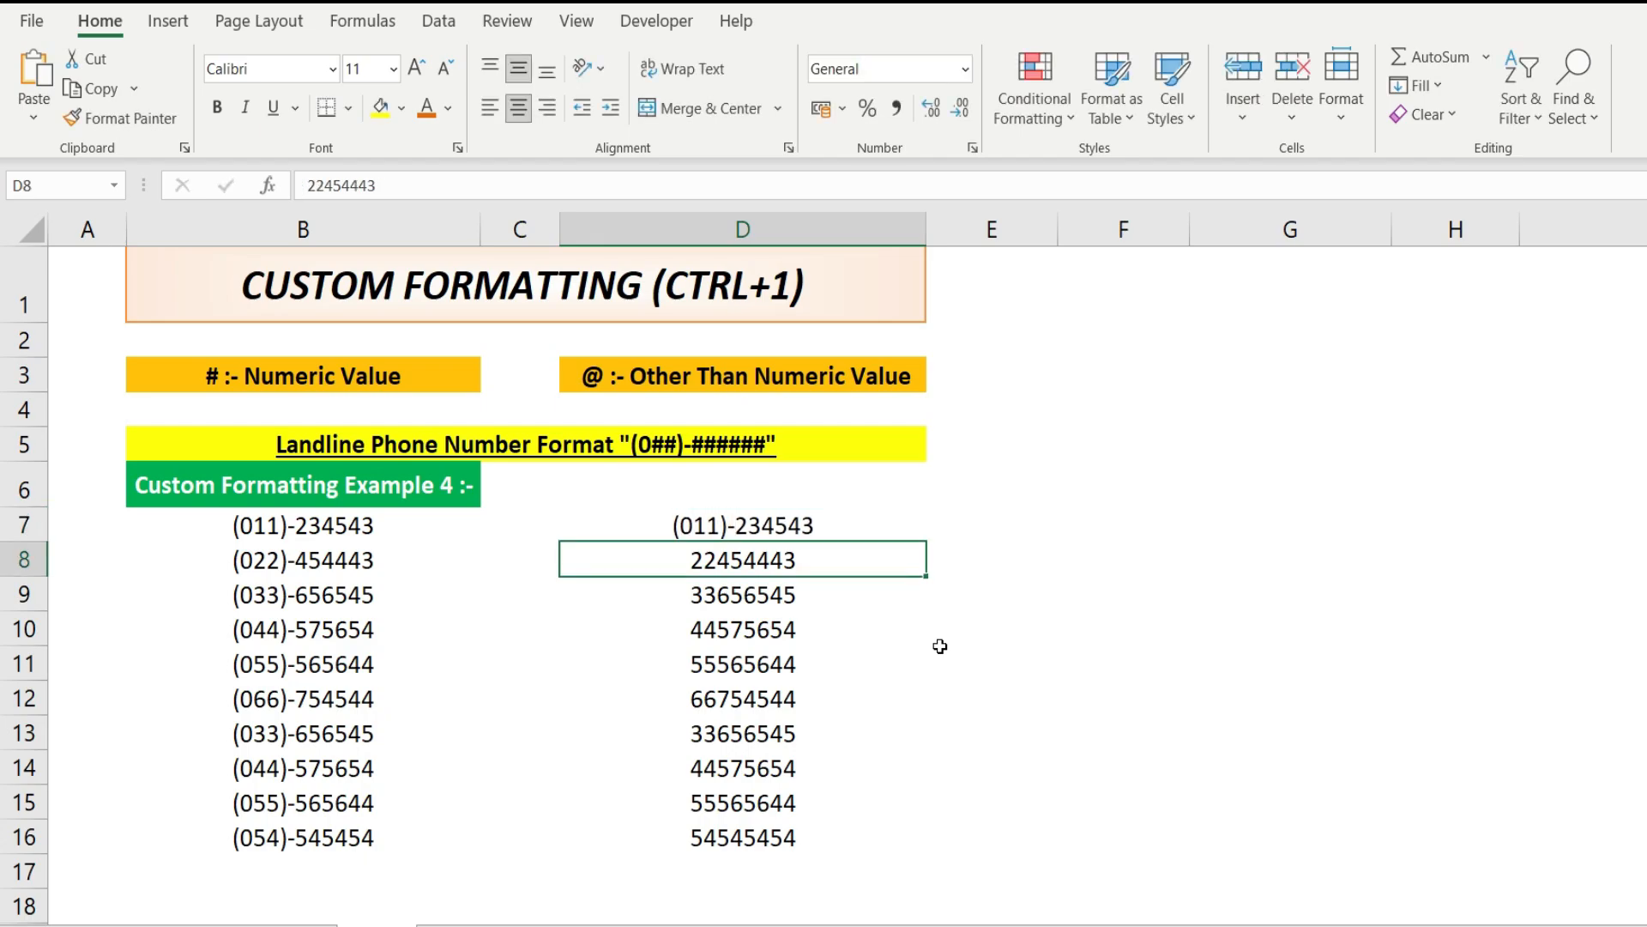
# - Review the remaining raw numbers in D8:D16 and undo the manual edit in D7
pyautogui.click(787, 526)
pyautogui.moveTo(788, 561); pyautogui.dragTo(775, 838)
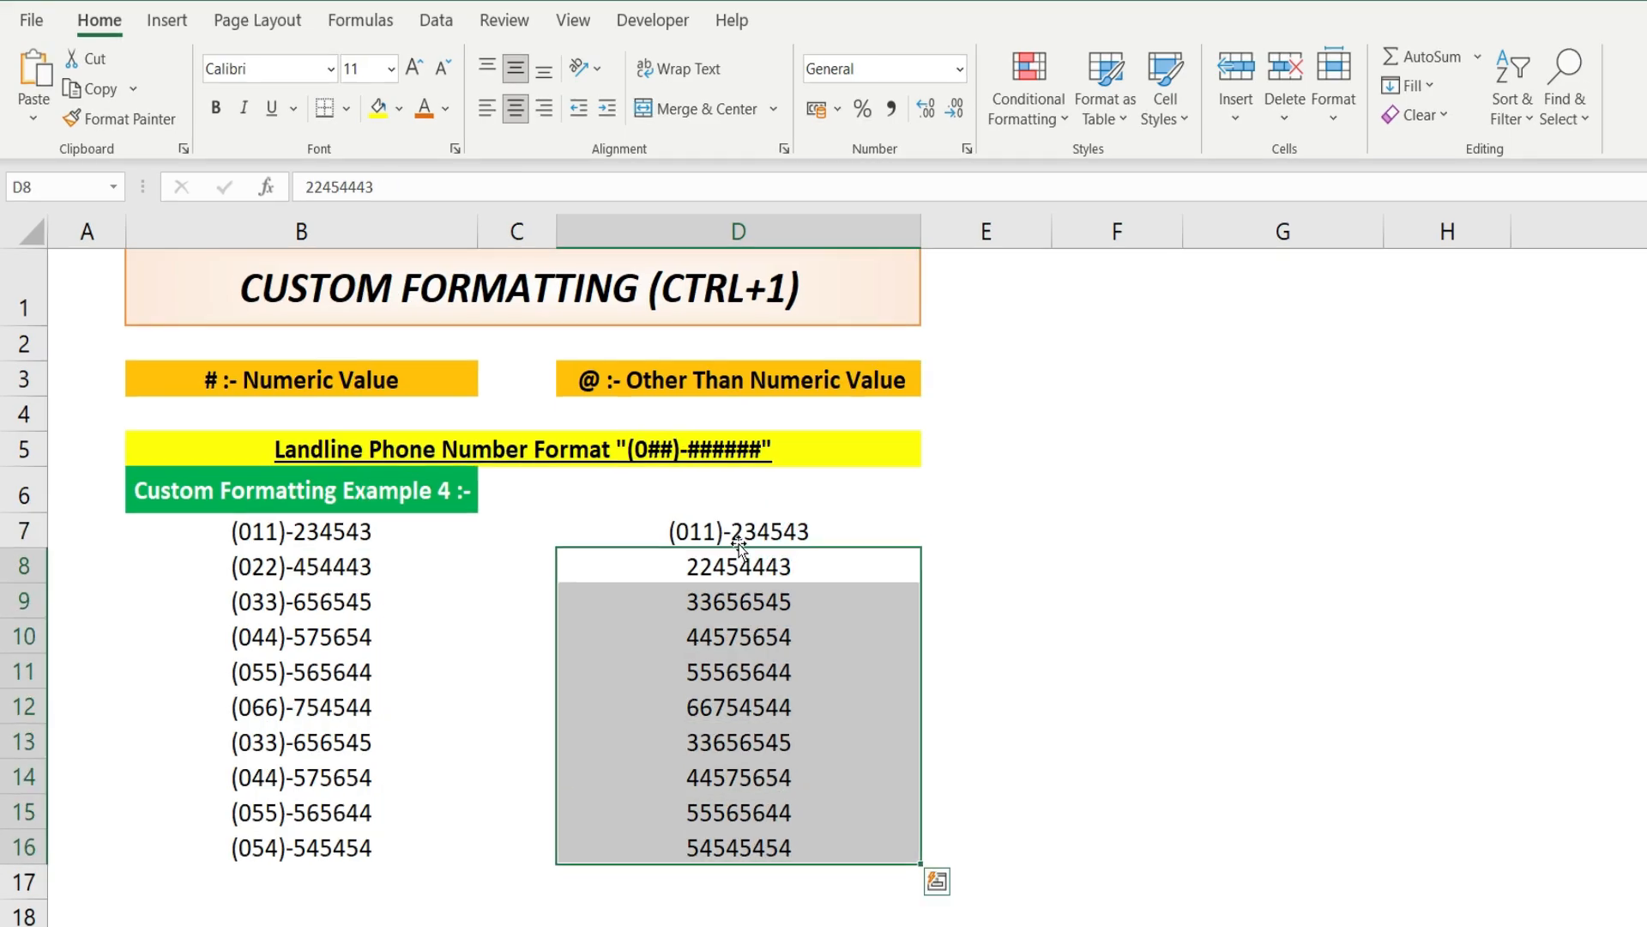
pyautogui.click(735, 526)
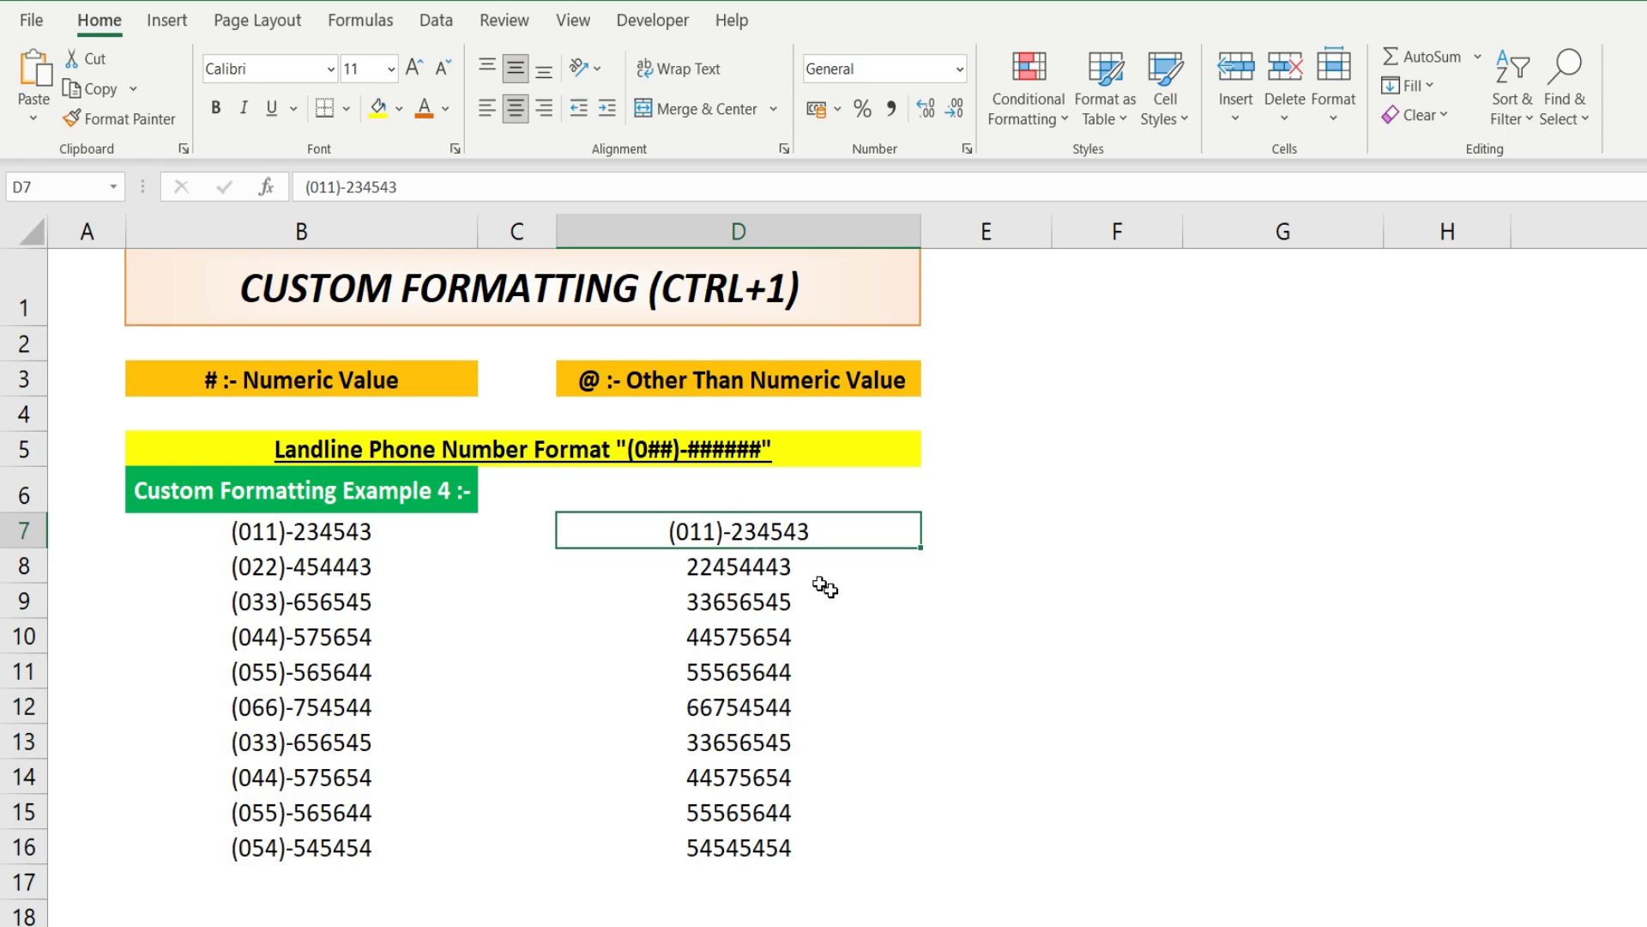
pyautogui.hotkey('ctrl', 'z')
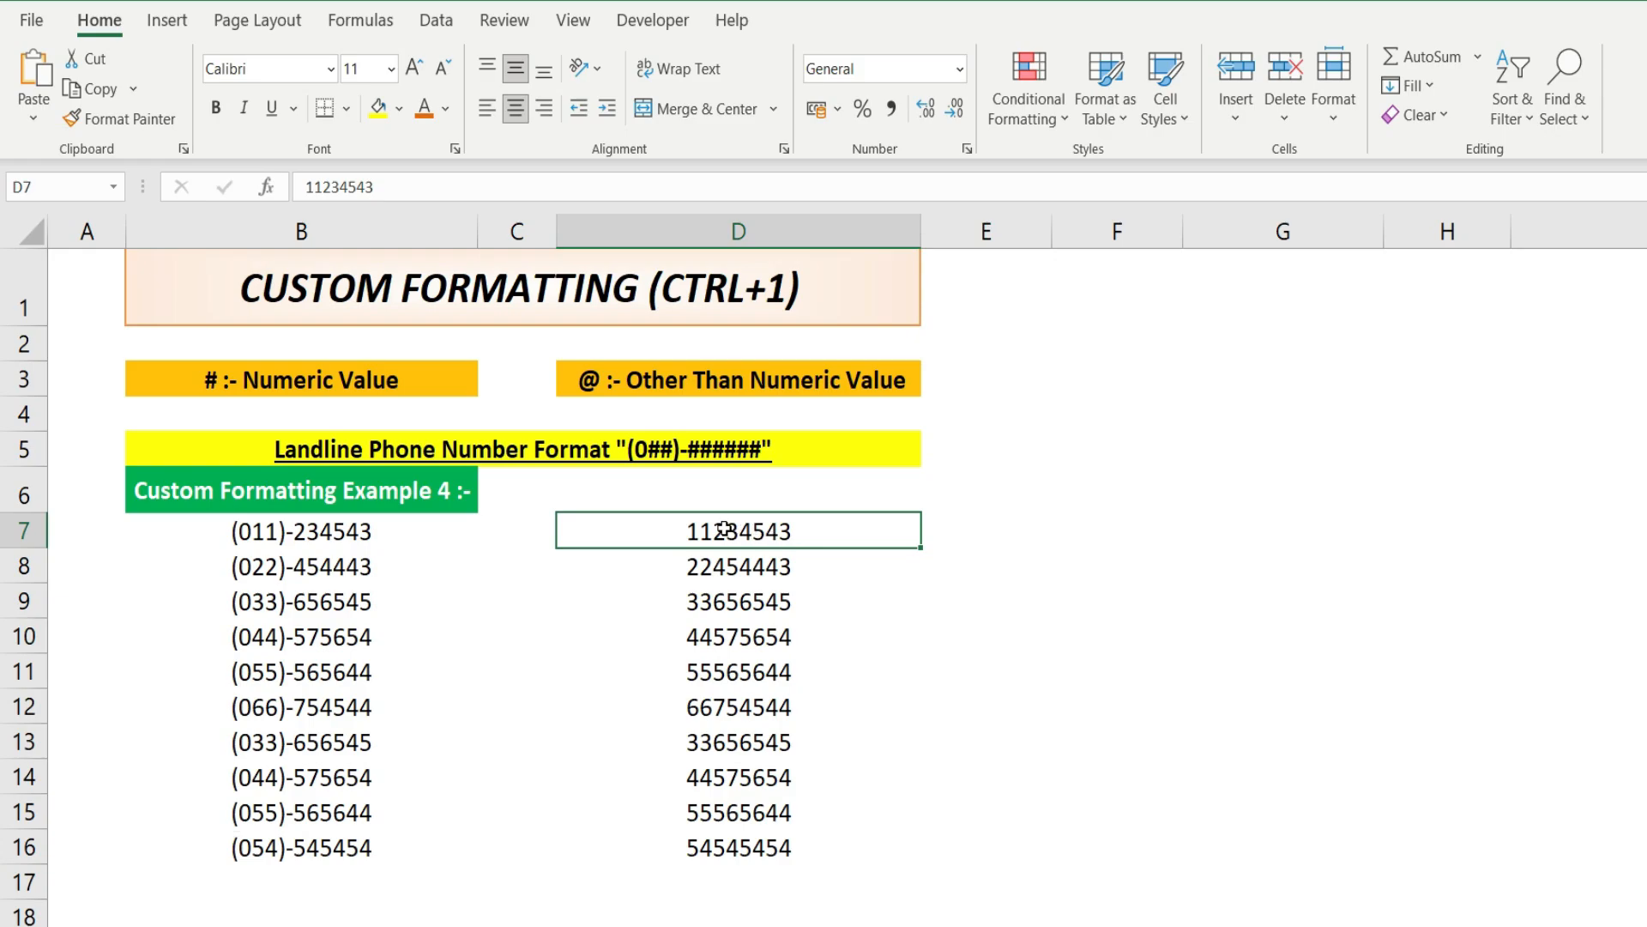
# - Apply the custom number format (0##)-###### to the landline numbers in D7:D16
pyautogui.moveTo(746, 532); pyautogui.dragTo(742, 843)
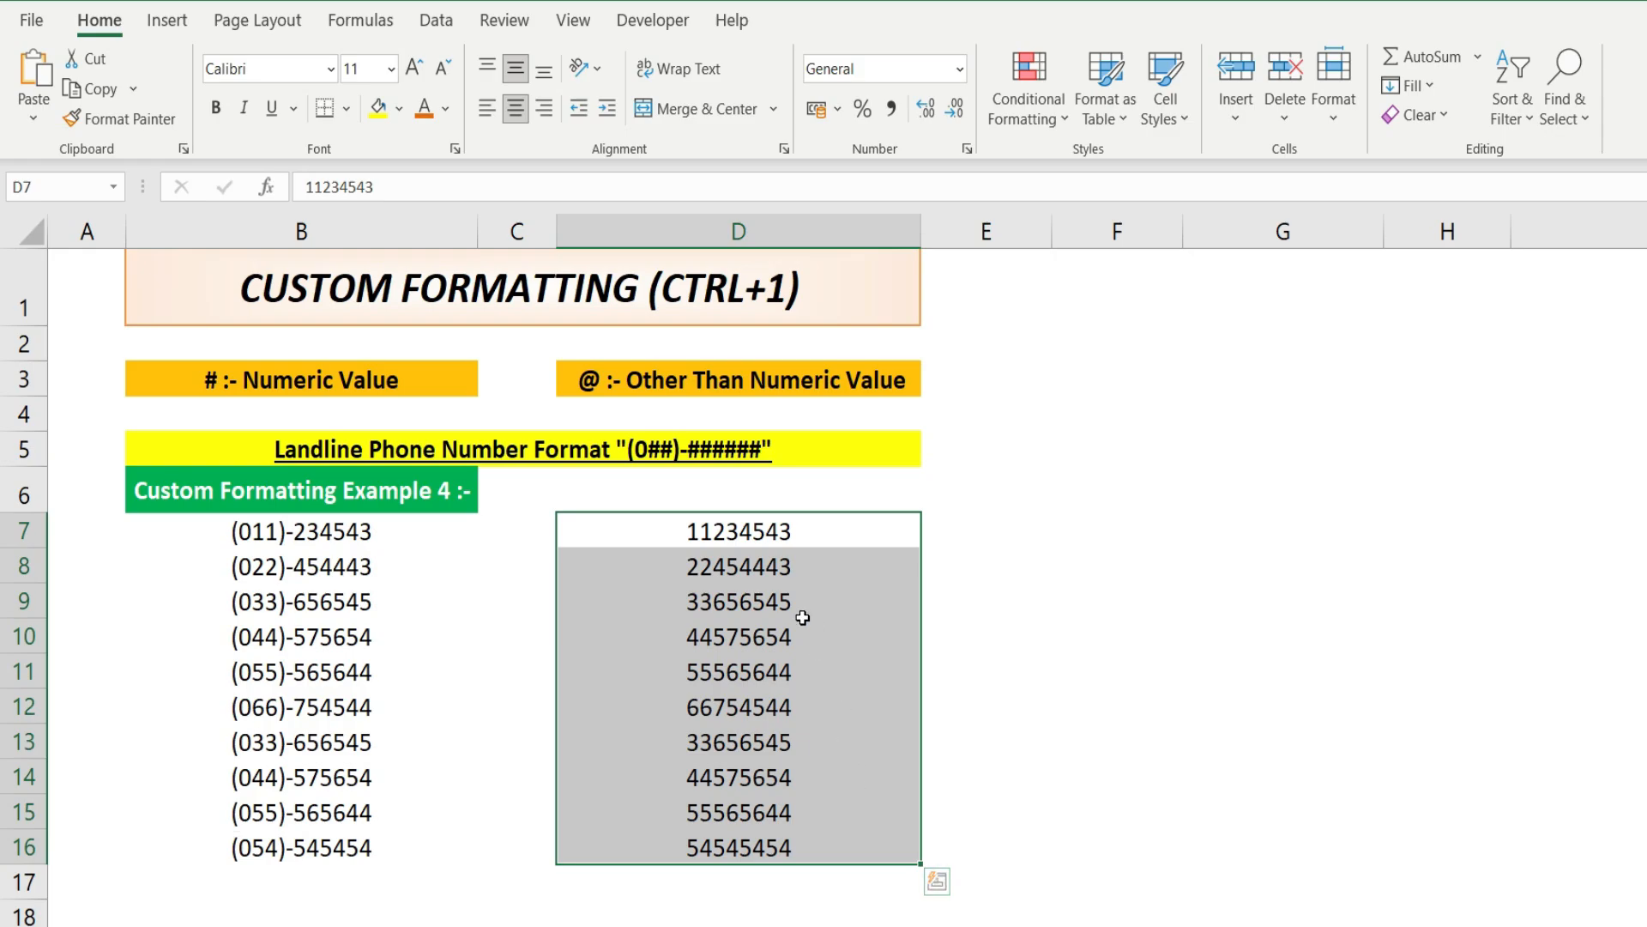
pyautogui.rightClick(732, 537)
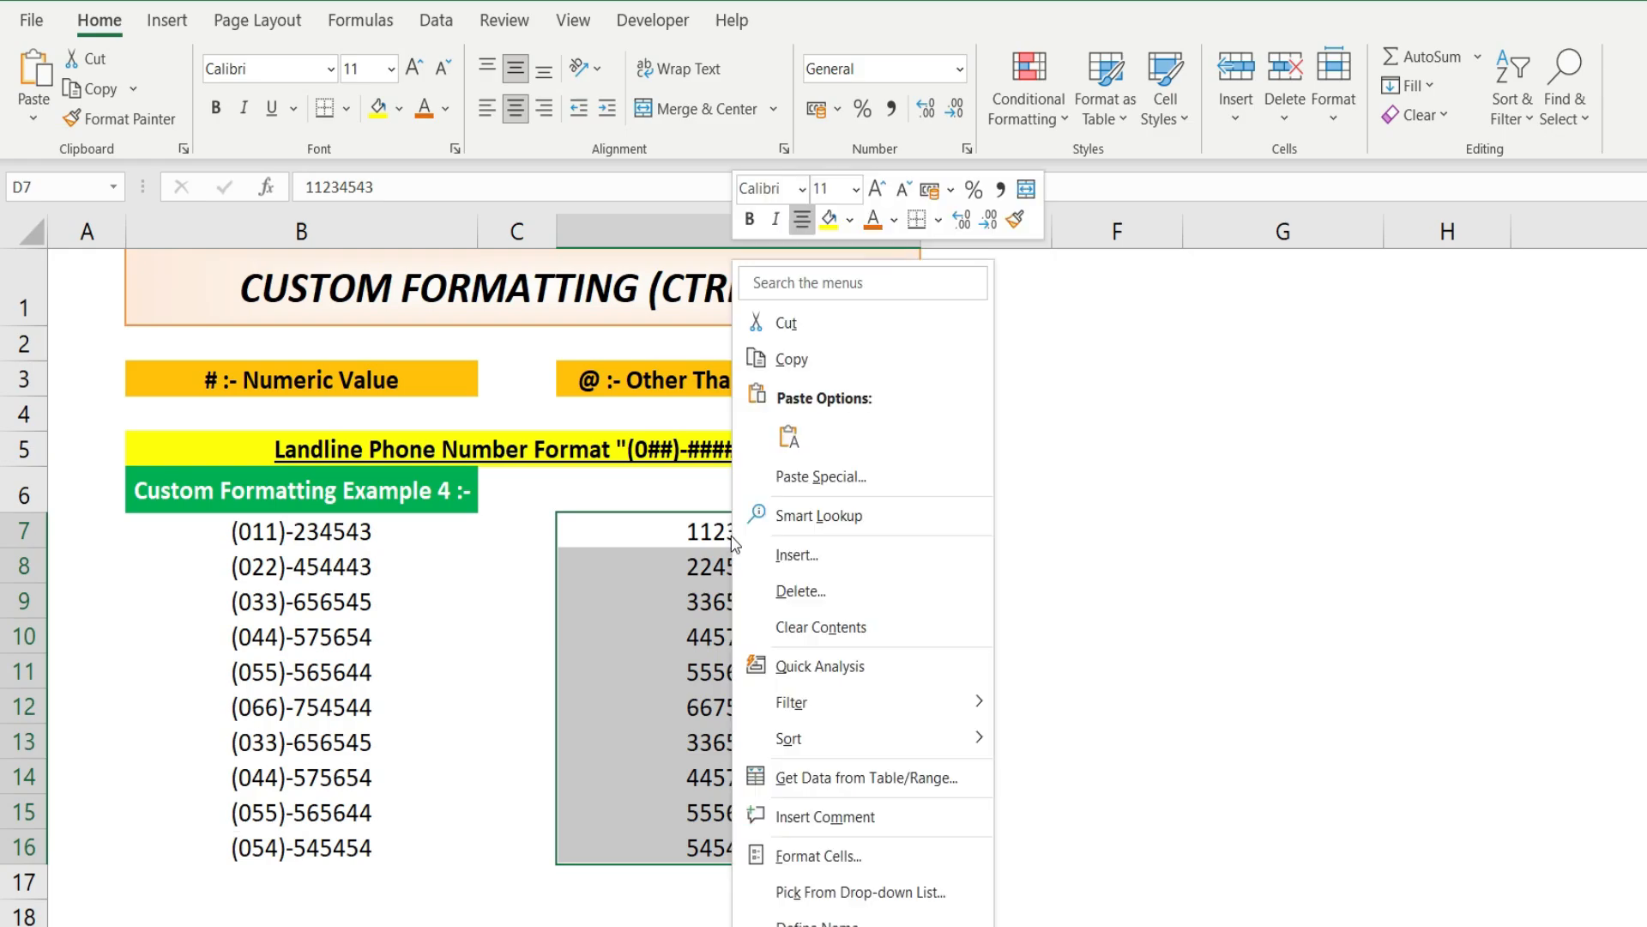
pyautogui.click(779, 860)
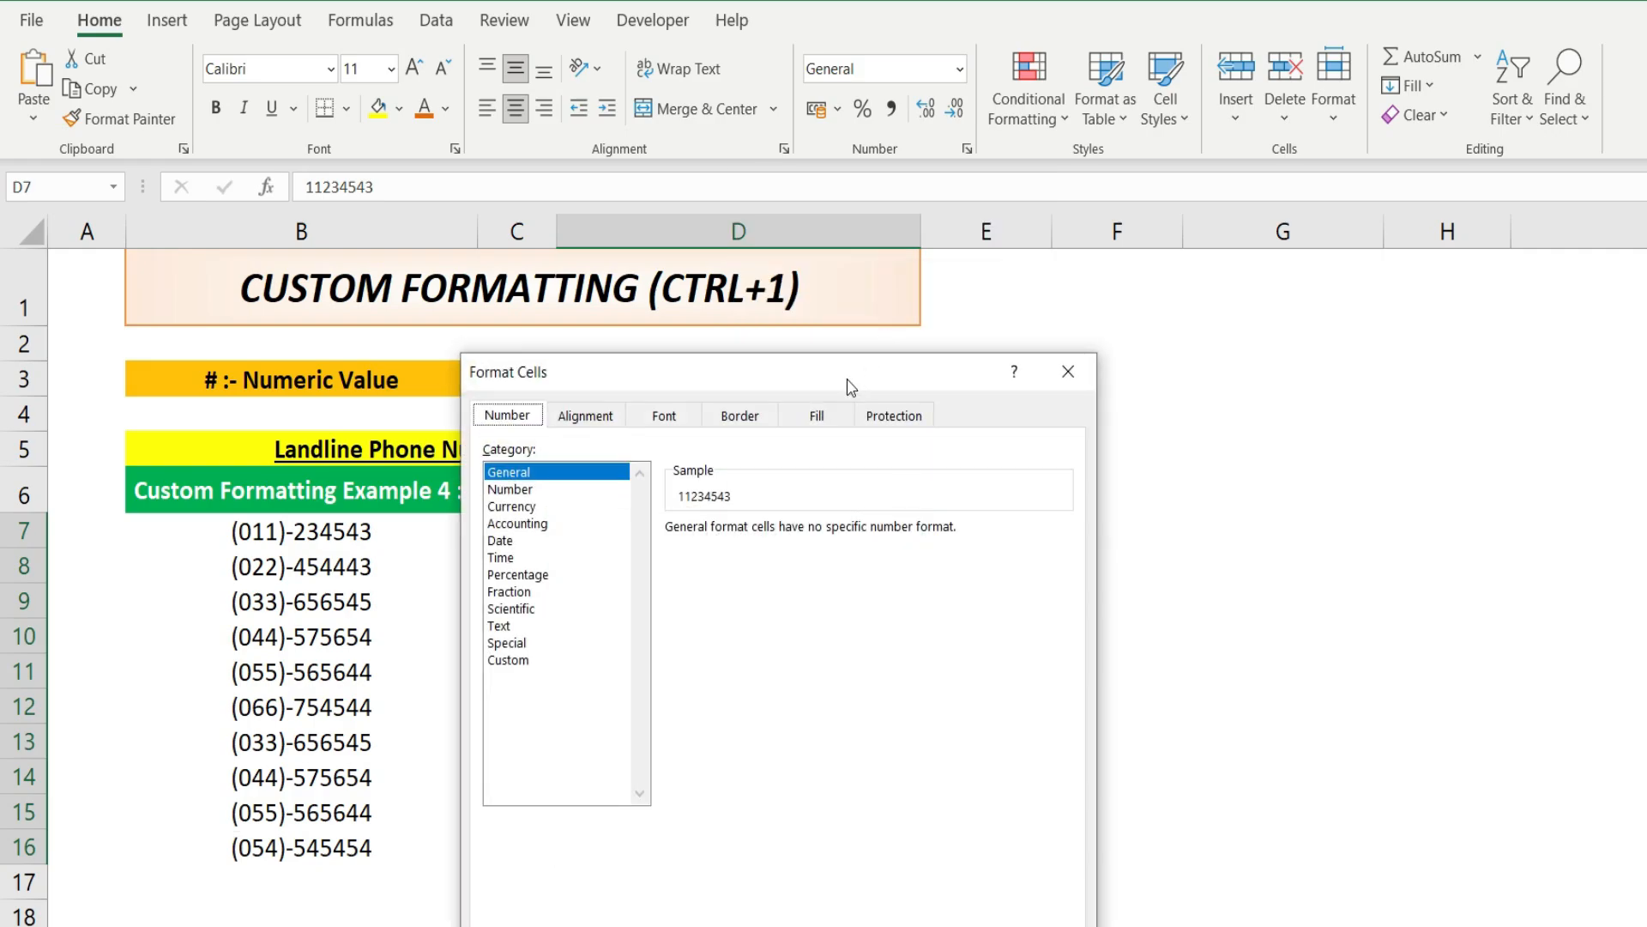
pyautogui.moveTo(850, 383); pyautogui.dragTo(1333, 323)
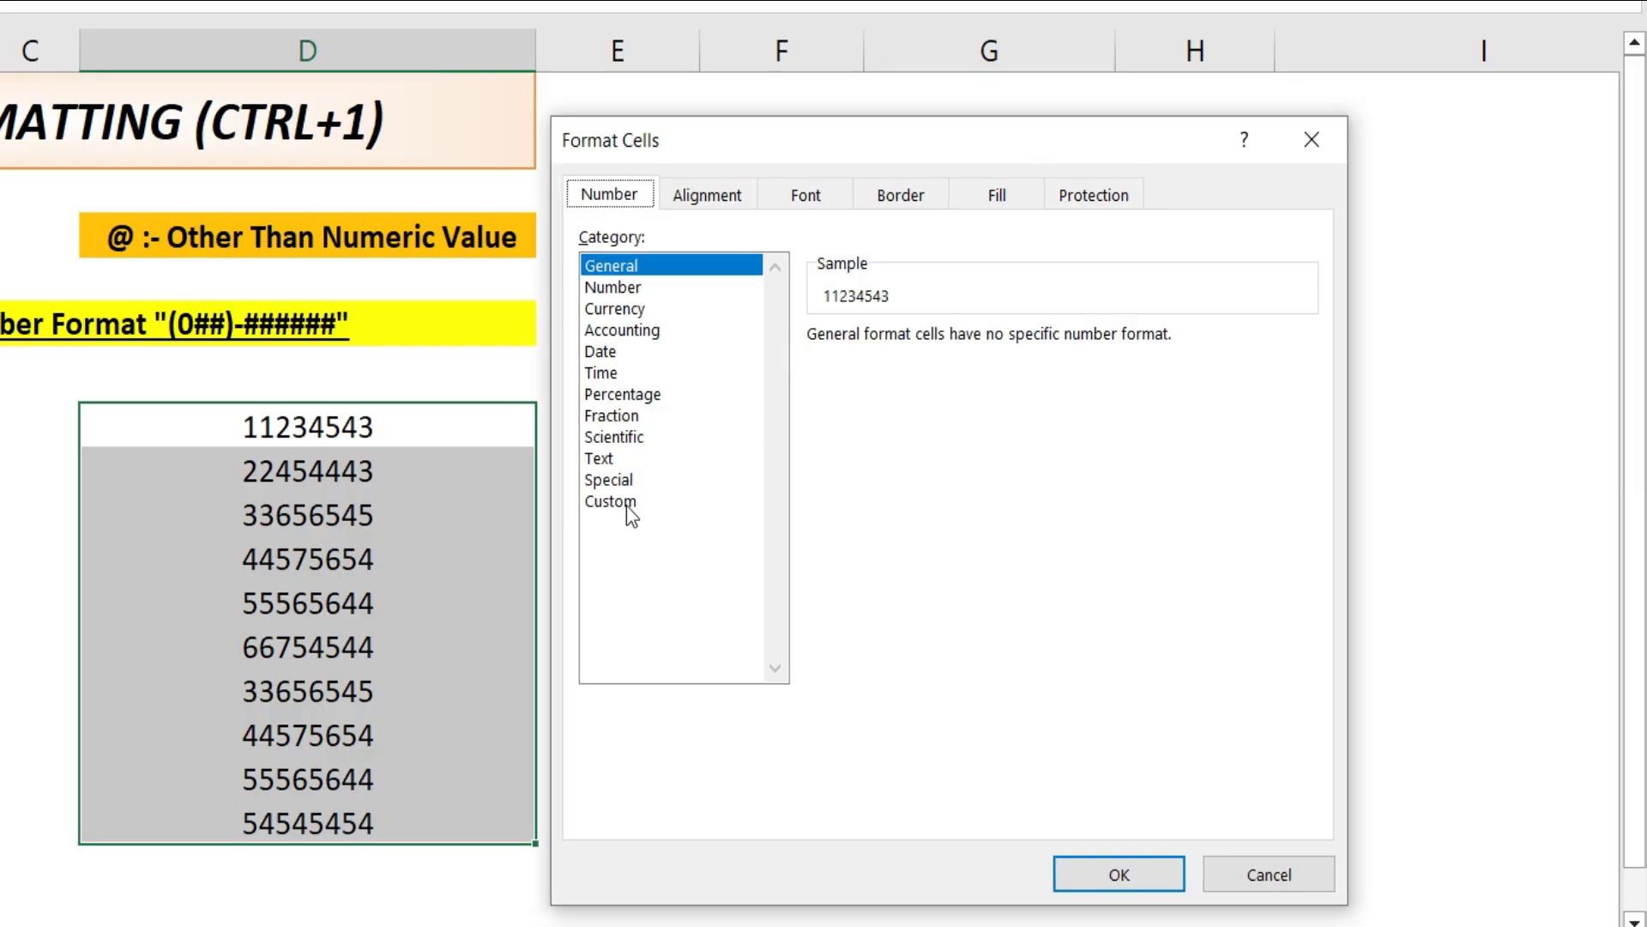
pyautogui.click(1002, 599)
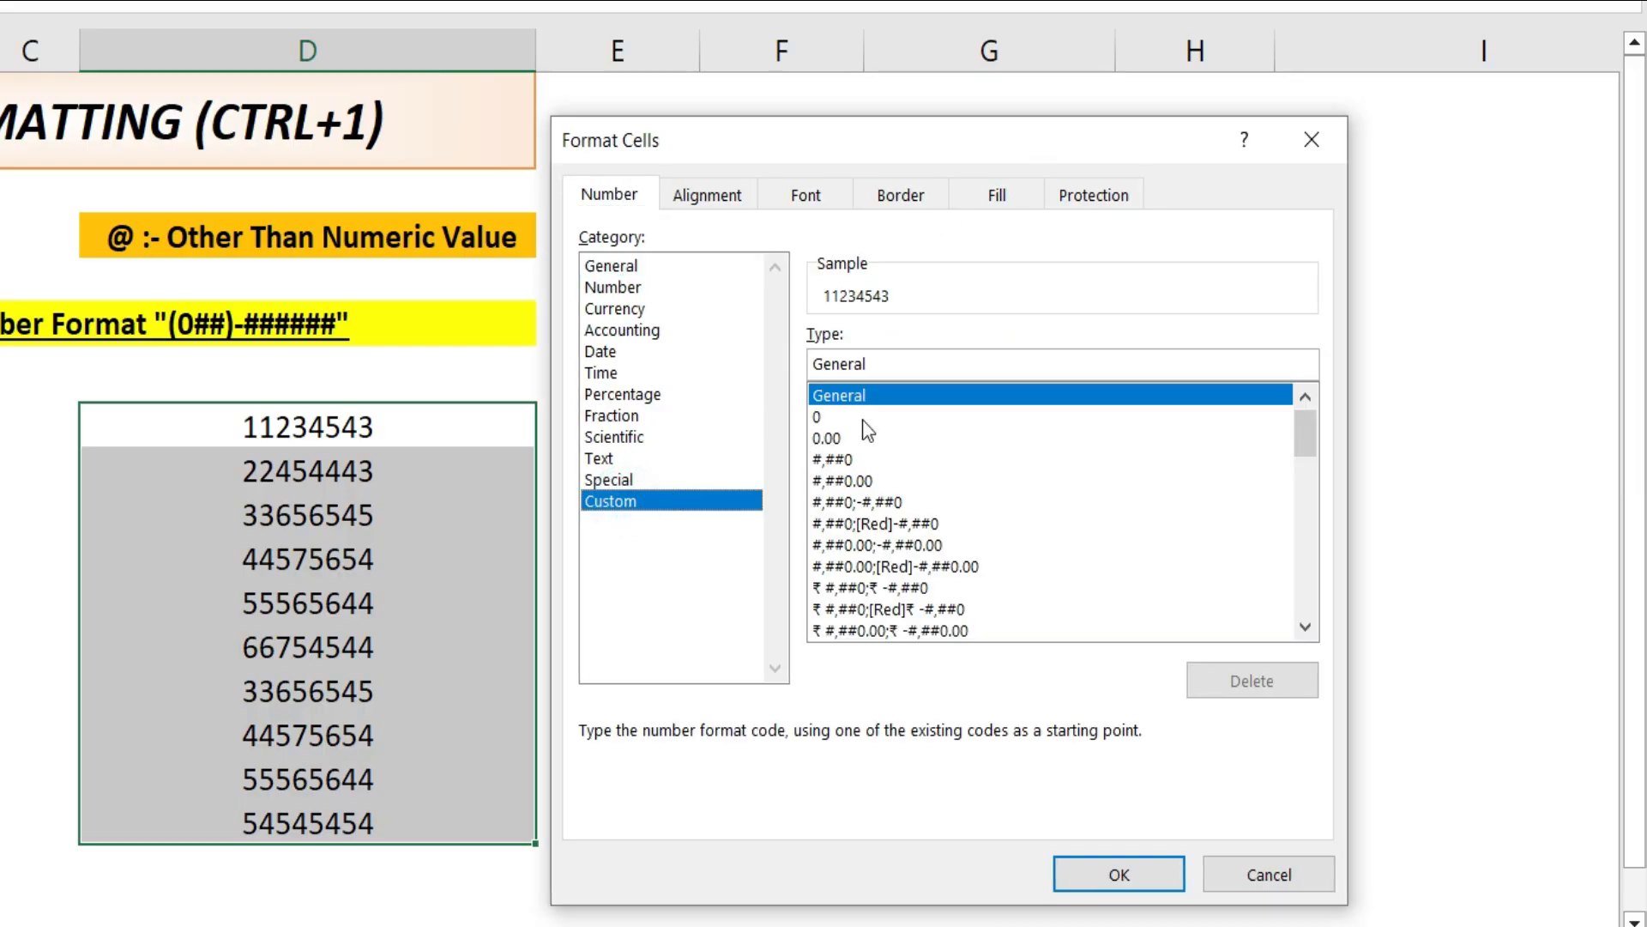
pyautogui.doubleClick(917, 364)
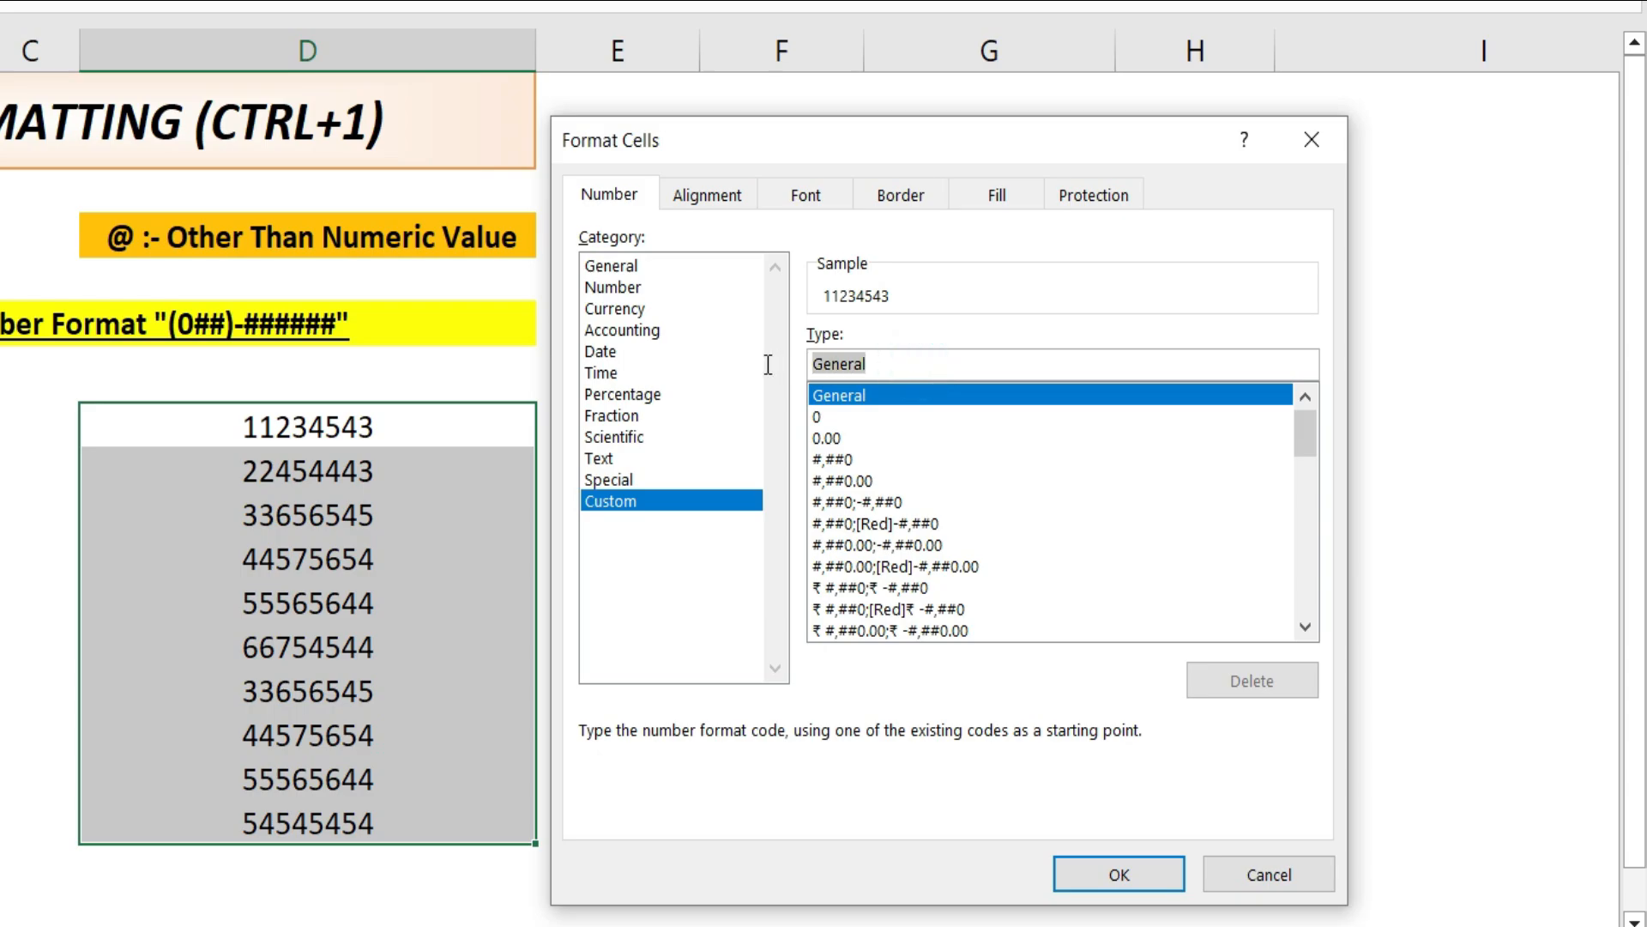
pyautogui.press('BackSpace')
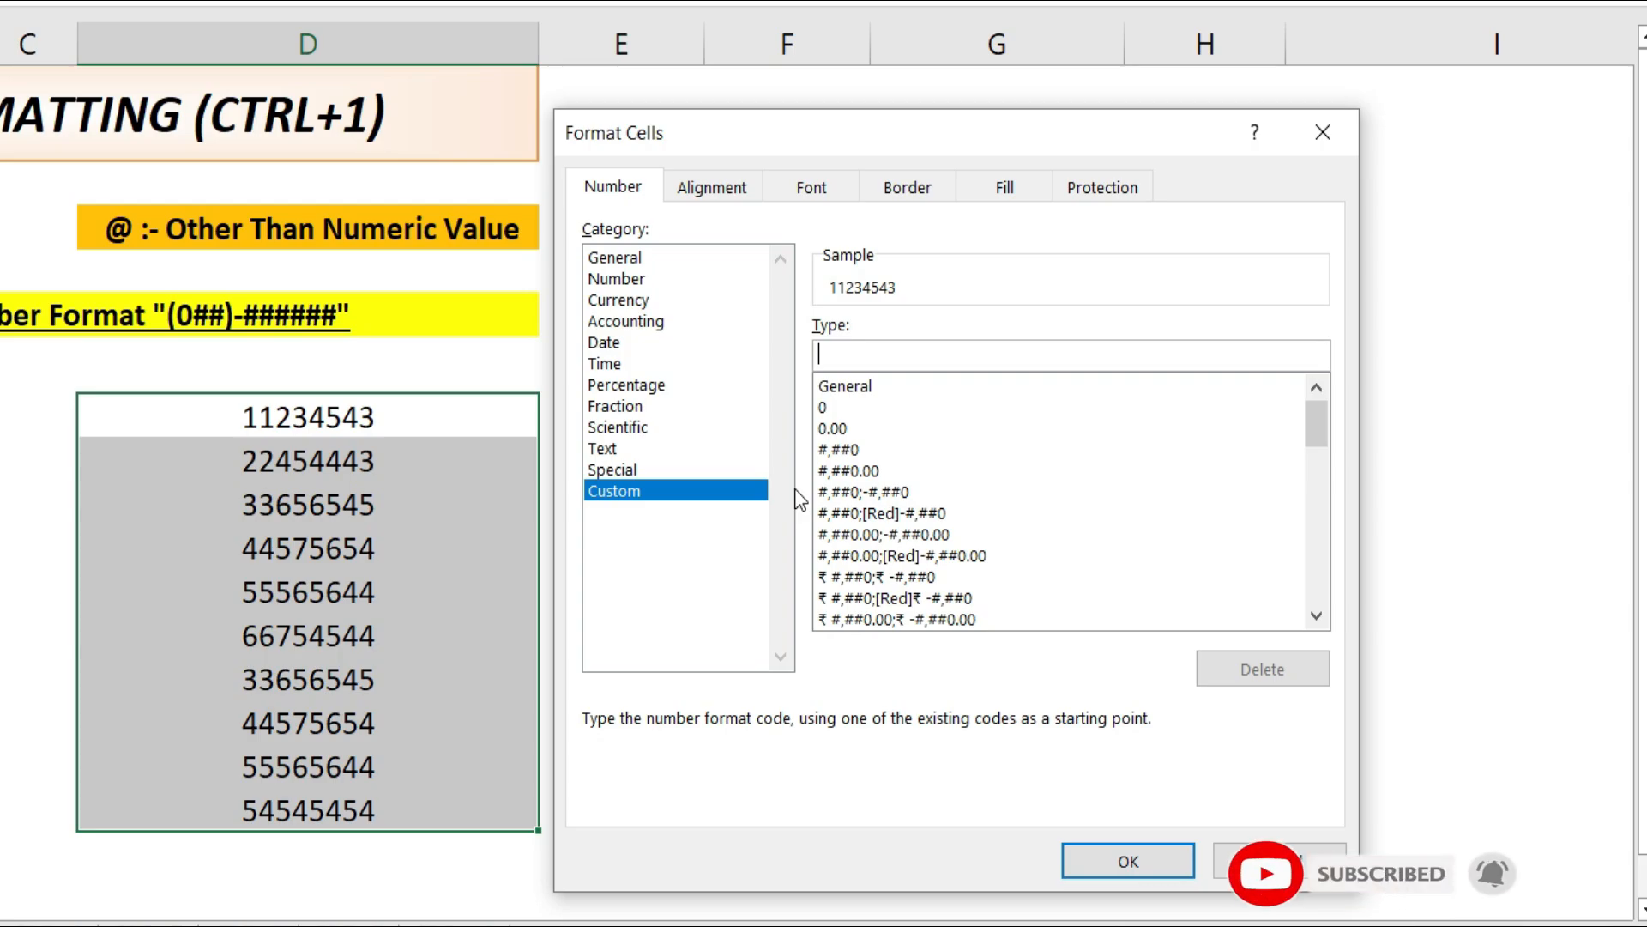
pyautogui.write('(0')
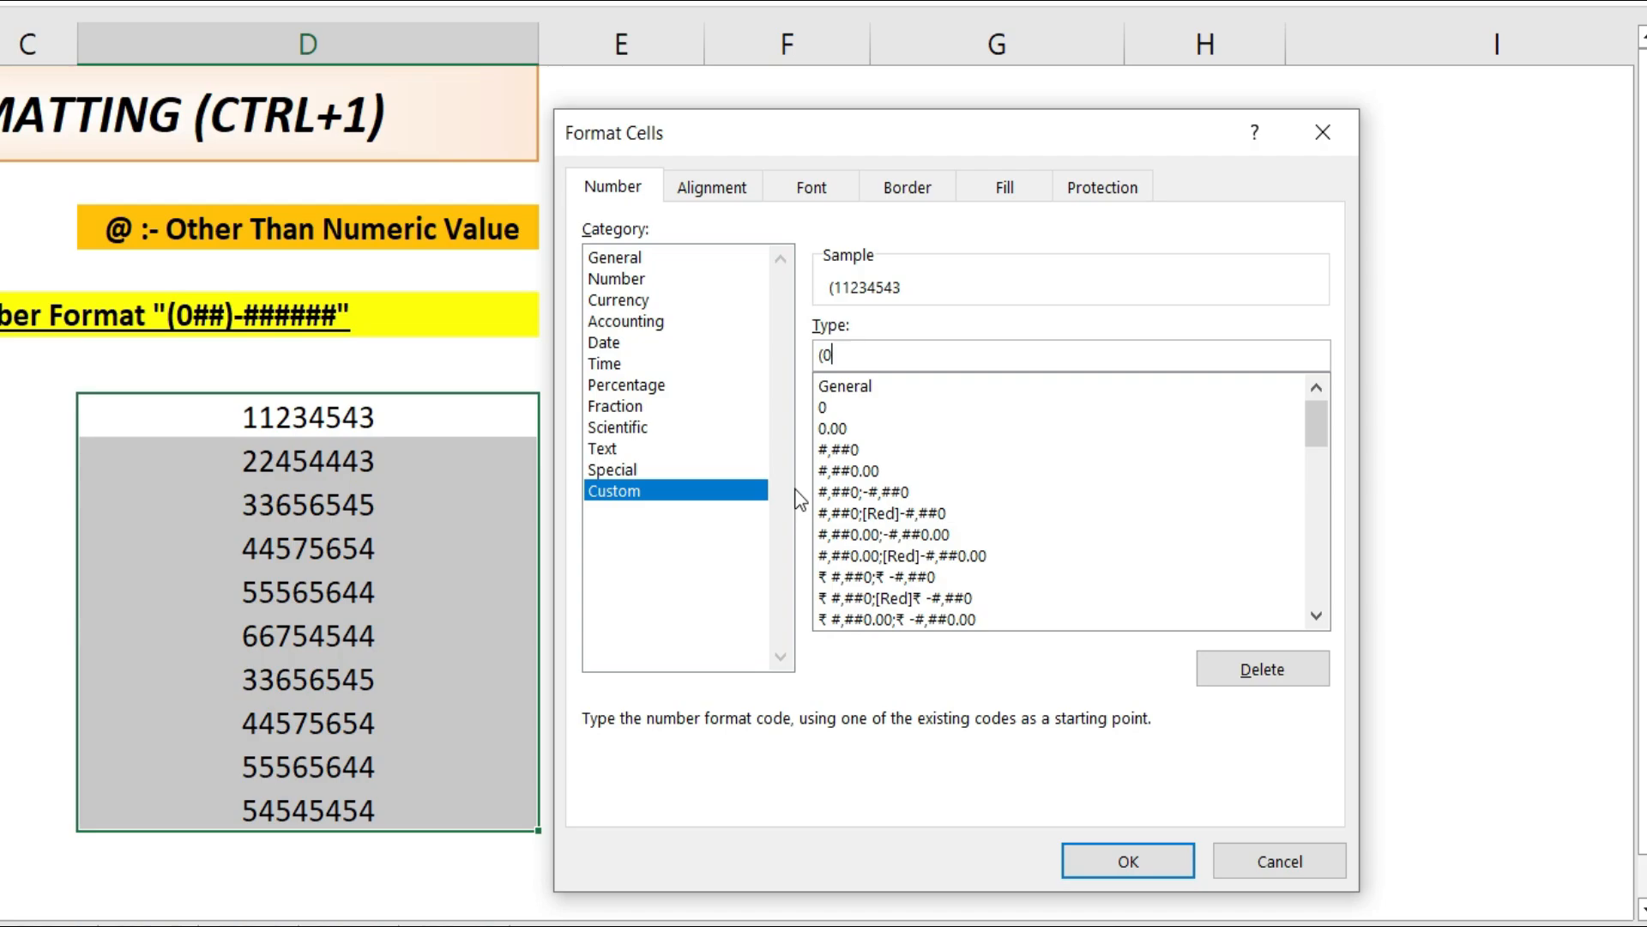
pyautogui.write('##')
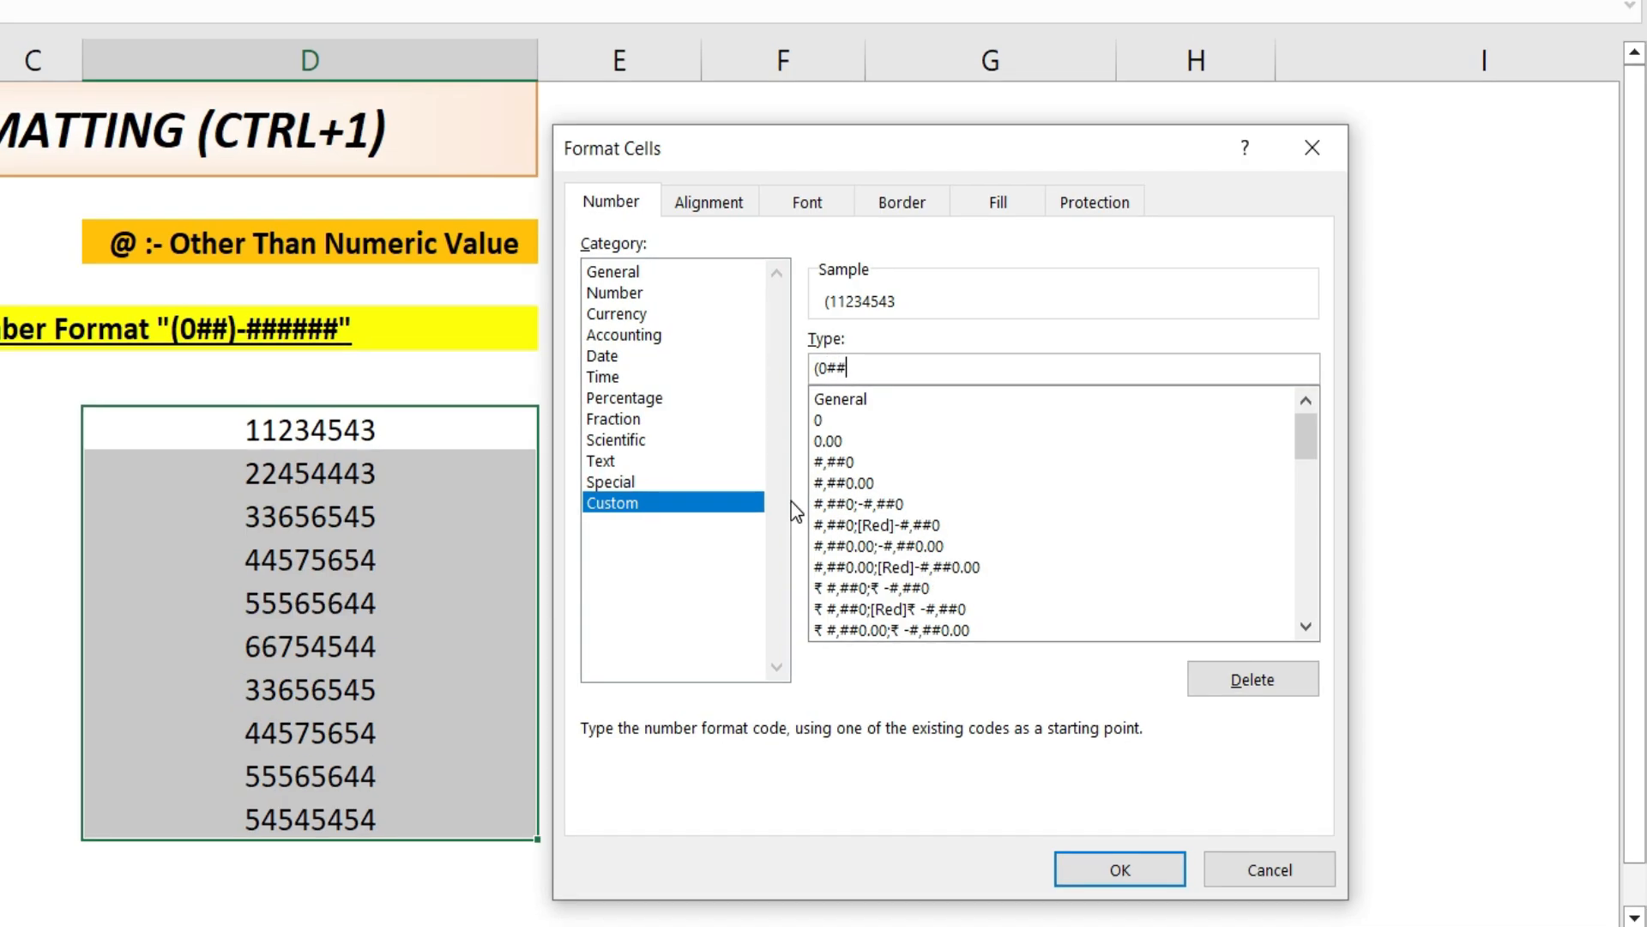
pyautogui.write(')-')
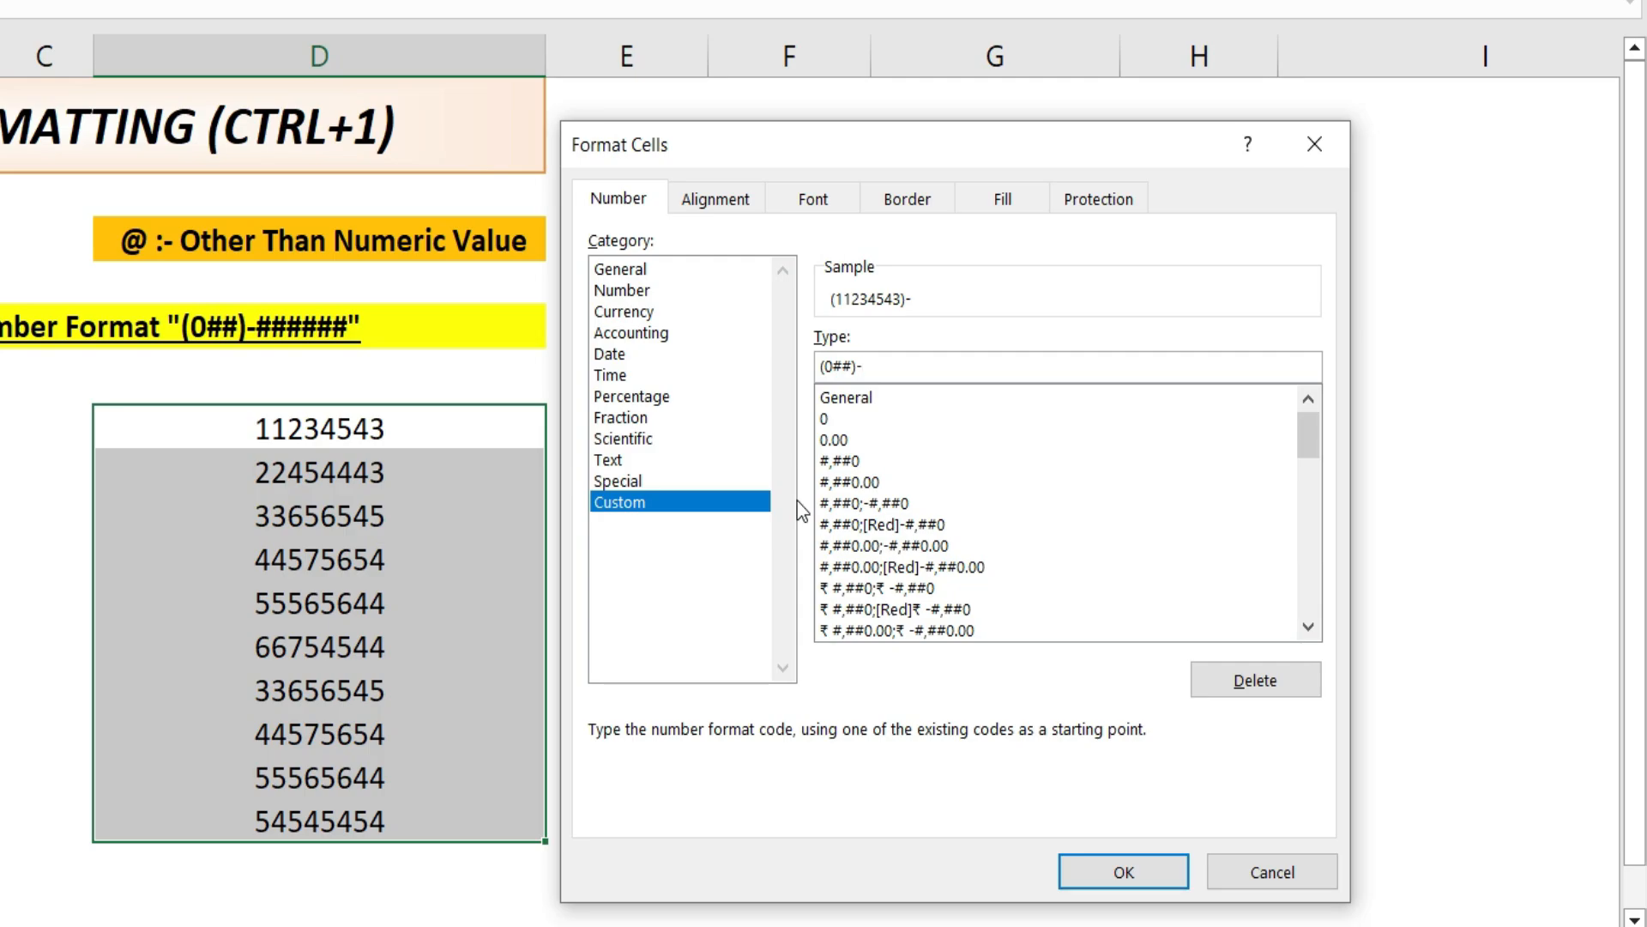
pyautogui.write('#####')
pyautogui.write('#')
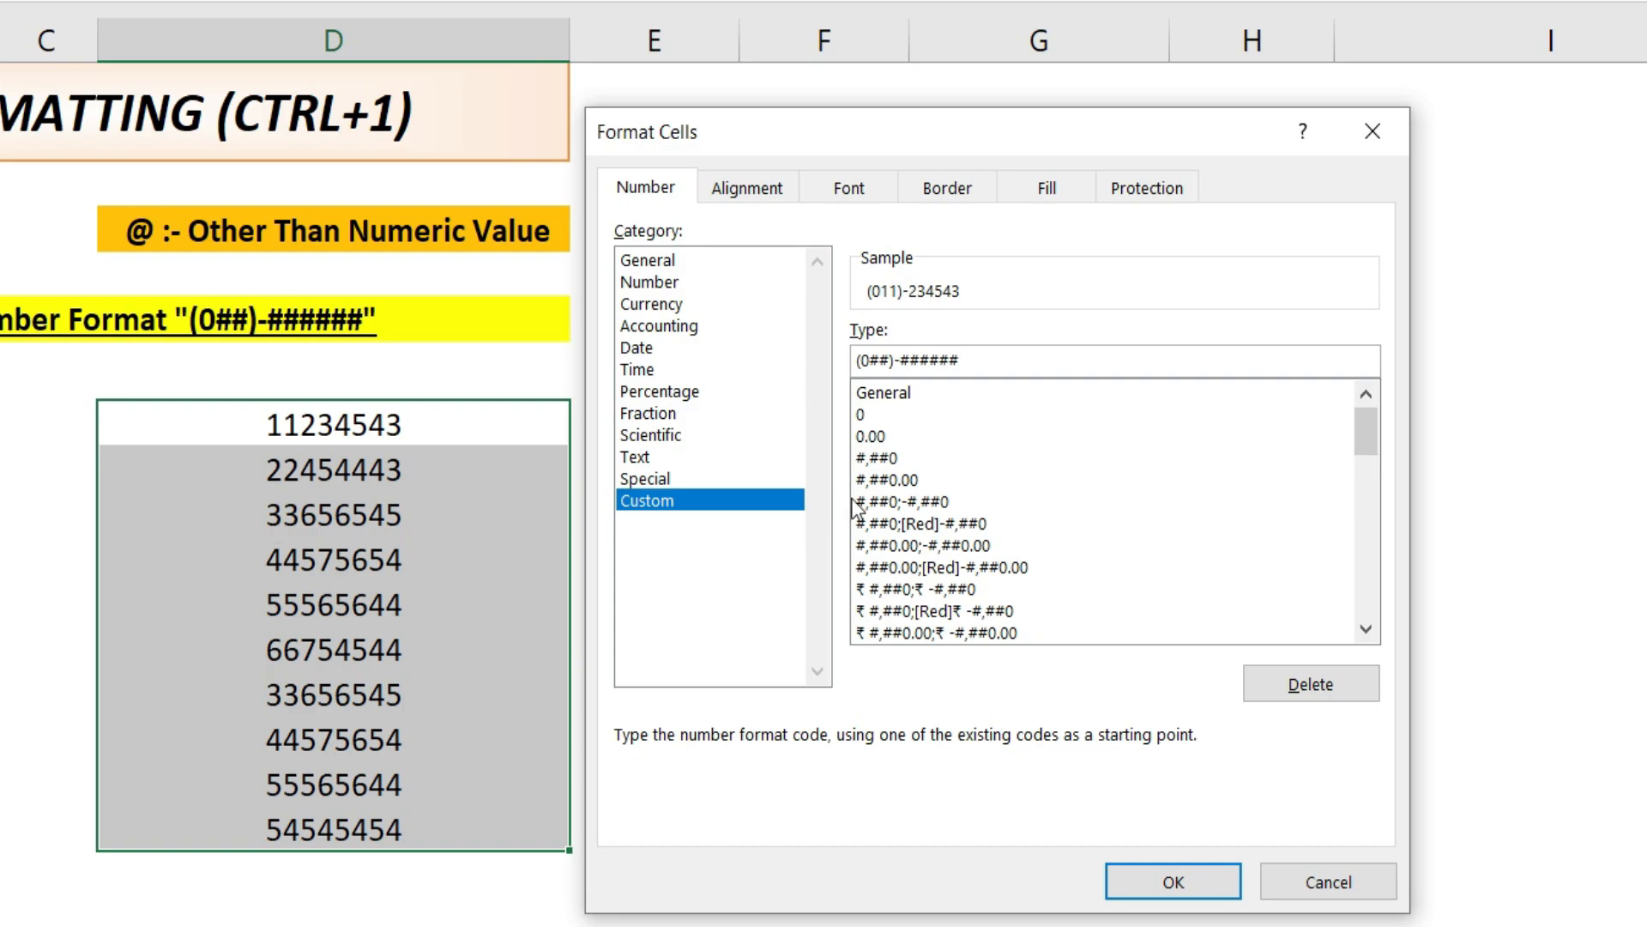
pyautogui.click(1219, 888)
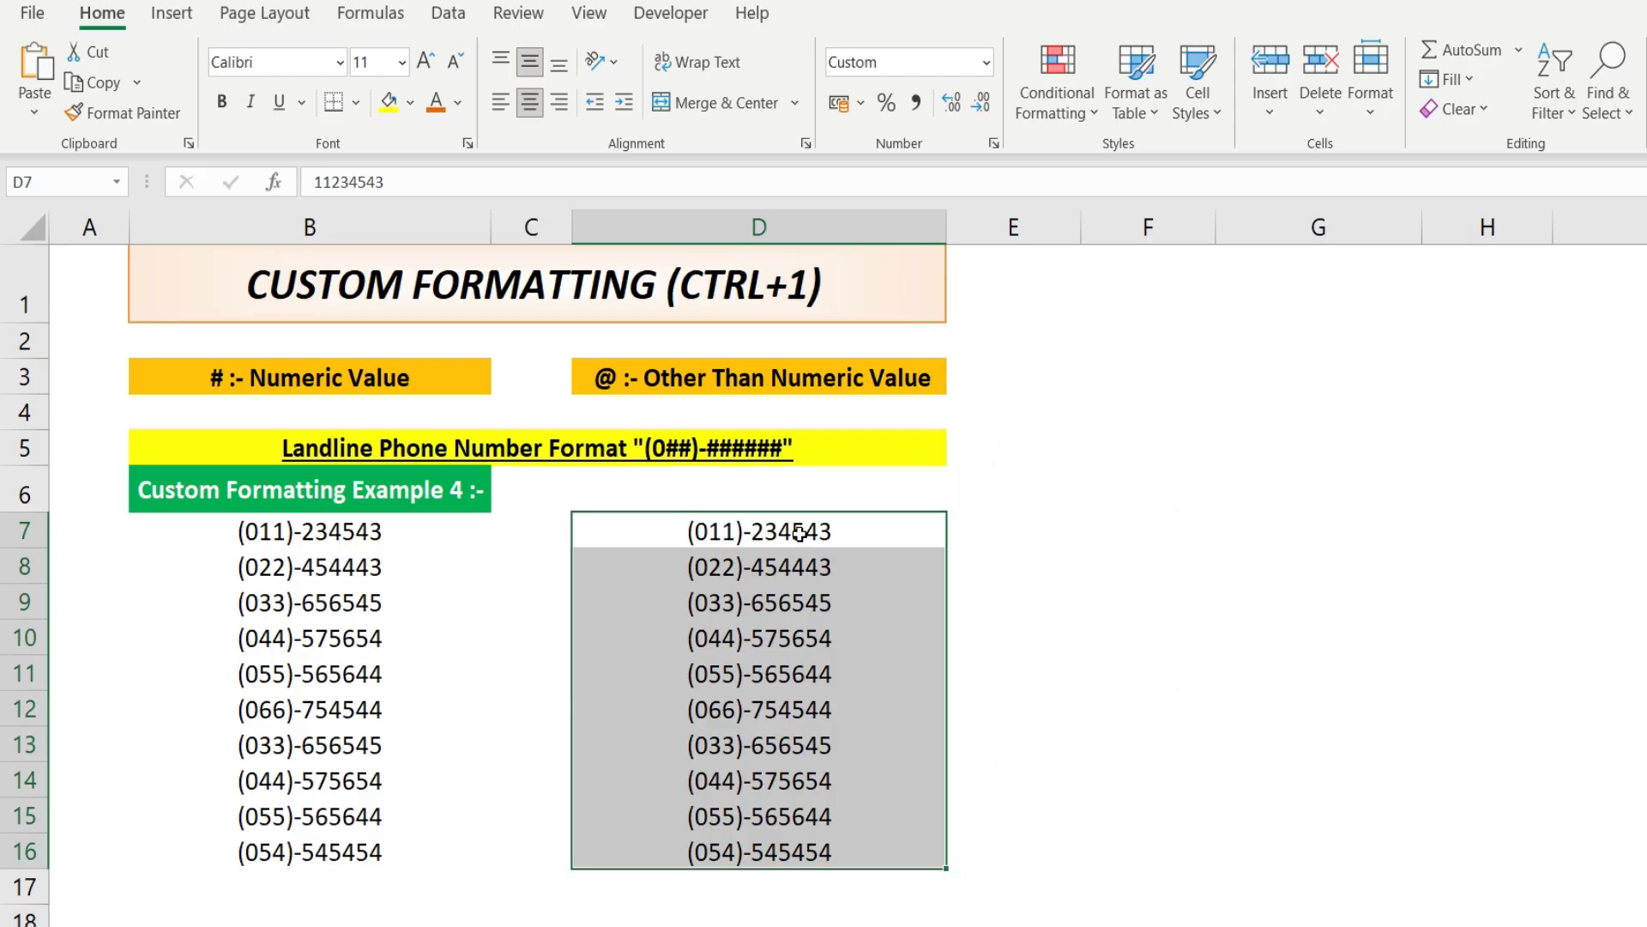
# - Compare D7:D16 with the sample column B7:B16 and check the underlying value of D7
pyautogui.moveTo(800, 532); pyautogui.dragTo(825, 858)
pyautogui.moveTo(381, 533); pyautogui.dragTo(357, 853)
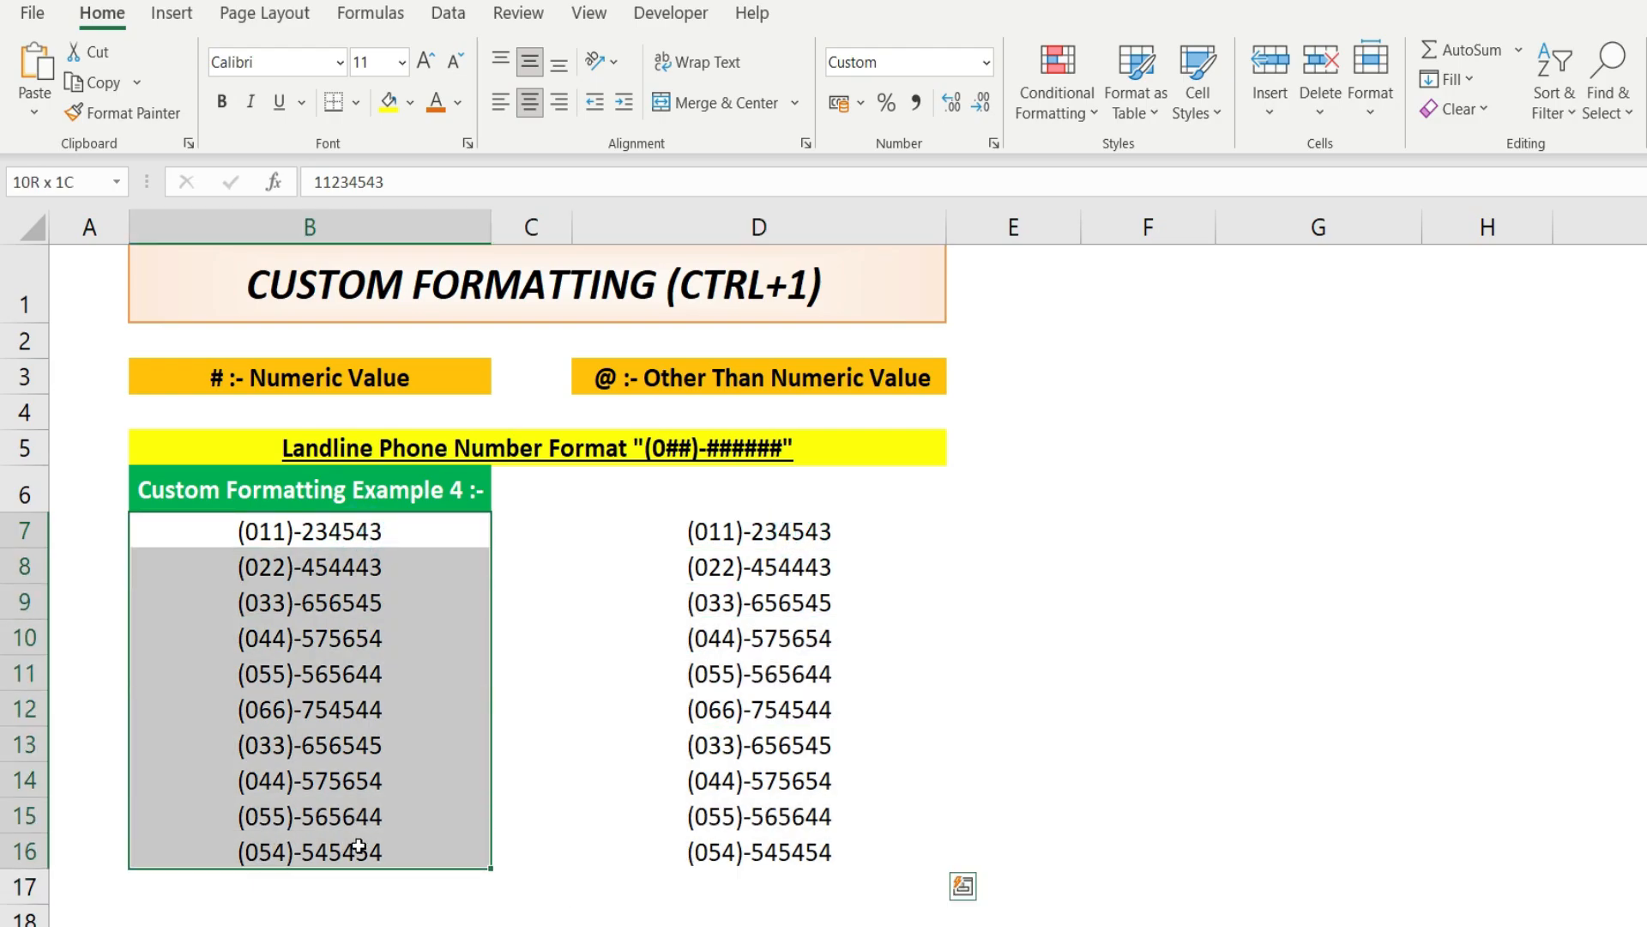
pyautogui.click(759, 533)
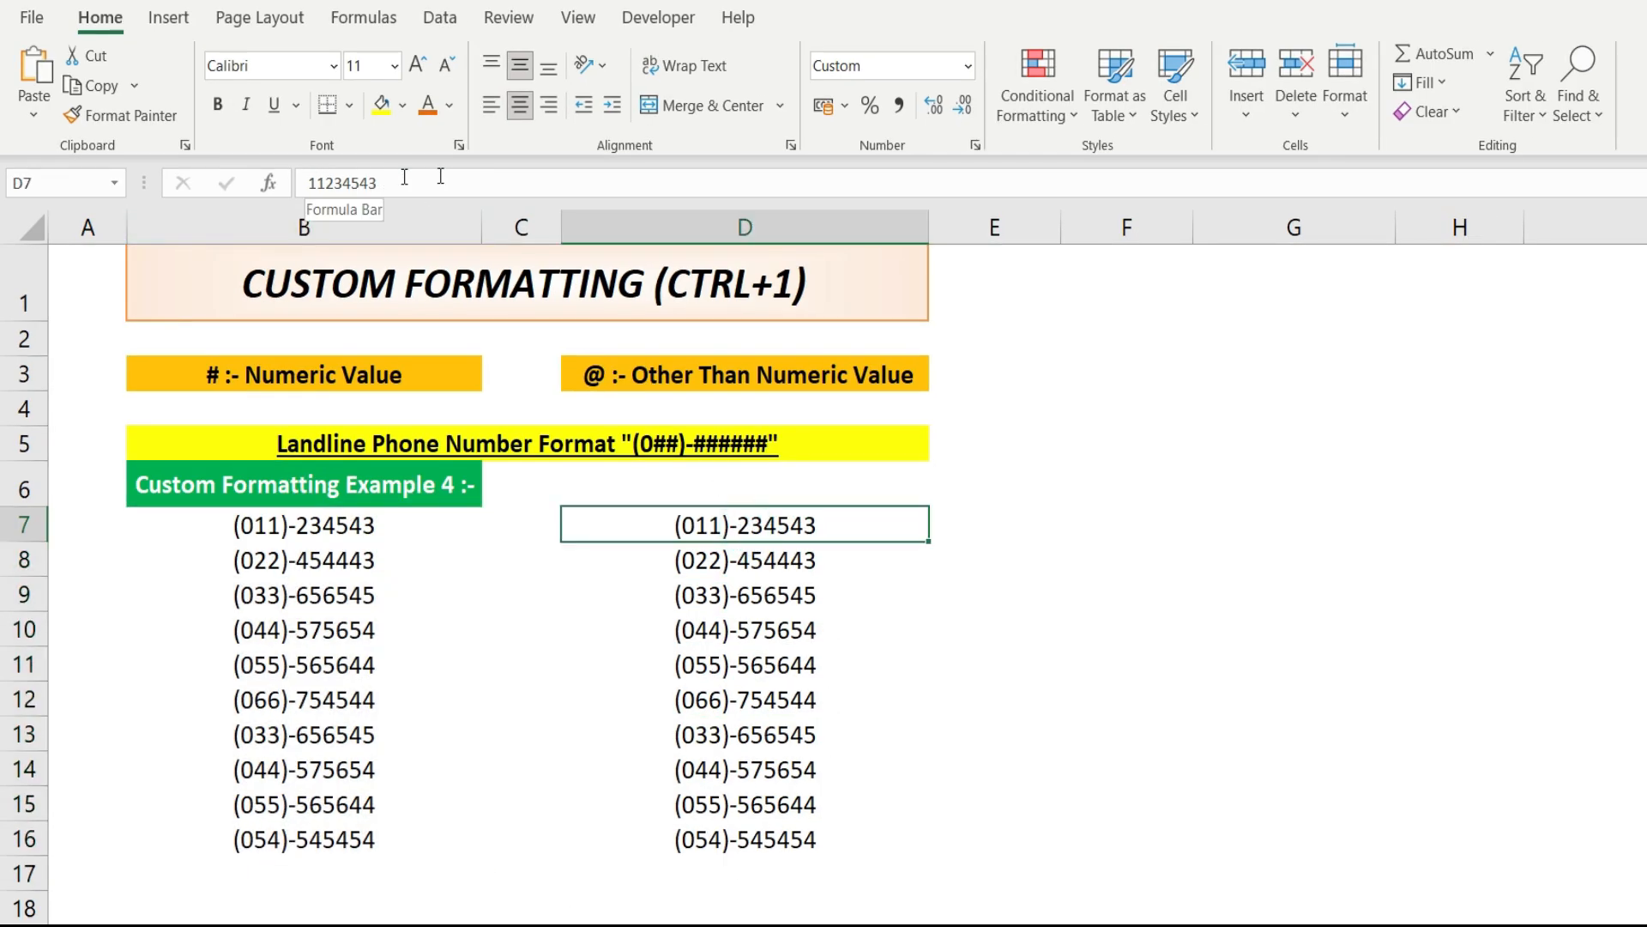
# - Look over the formatted landline numbers in D7:D16 and the stored value of D7
pyautogui.moveTo(785, 523); pyautogui.dragTo(785, 832)
pyautogui.click(760, 520)
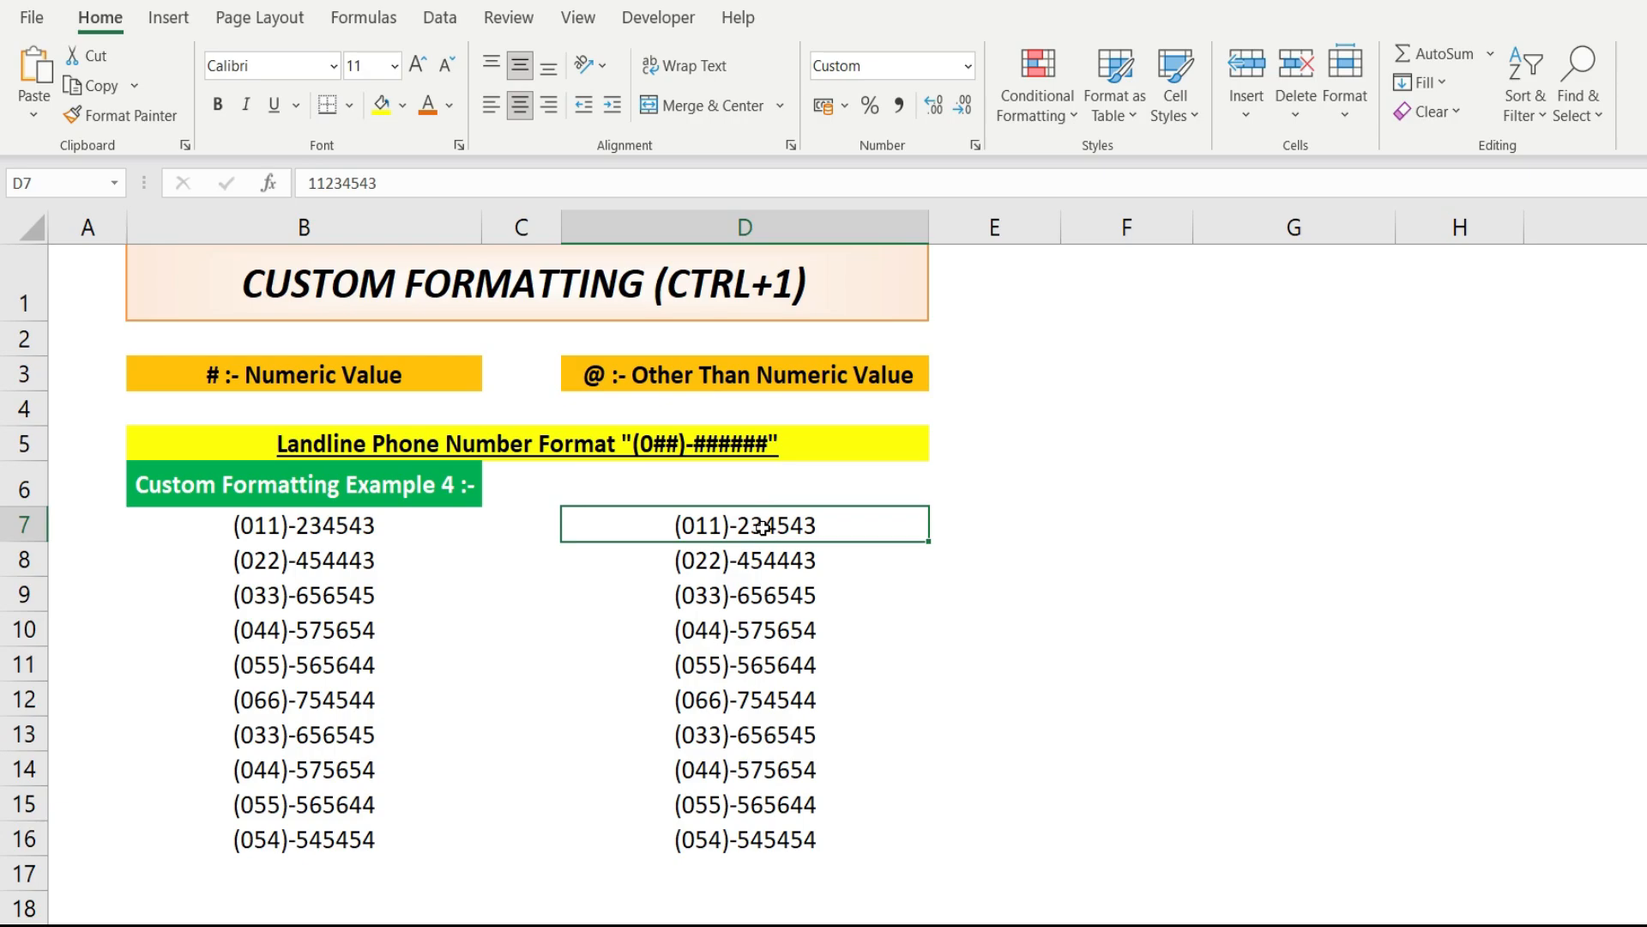
pyautogui.moveTo(762, 525); pyautogui.dragTo(783, 836)
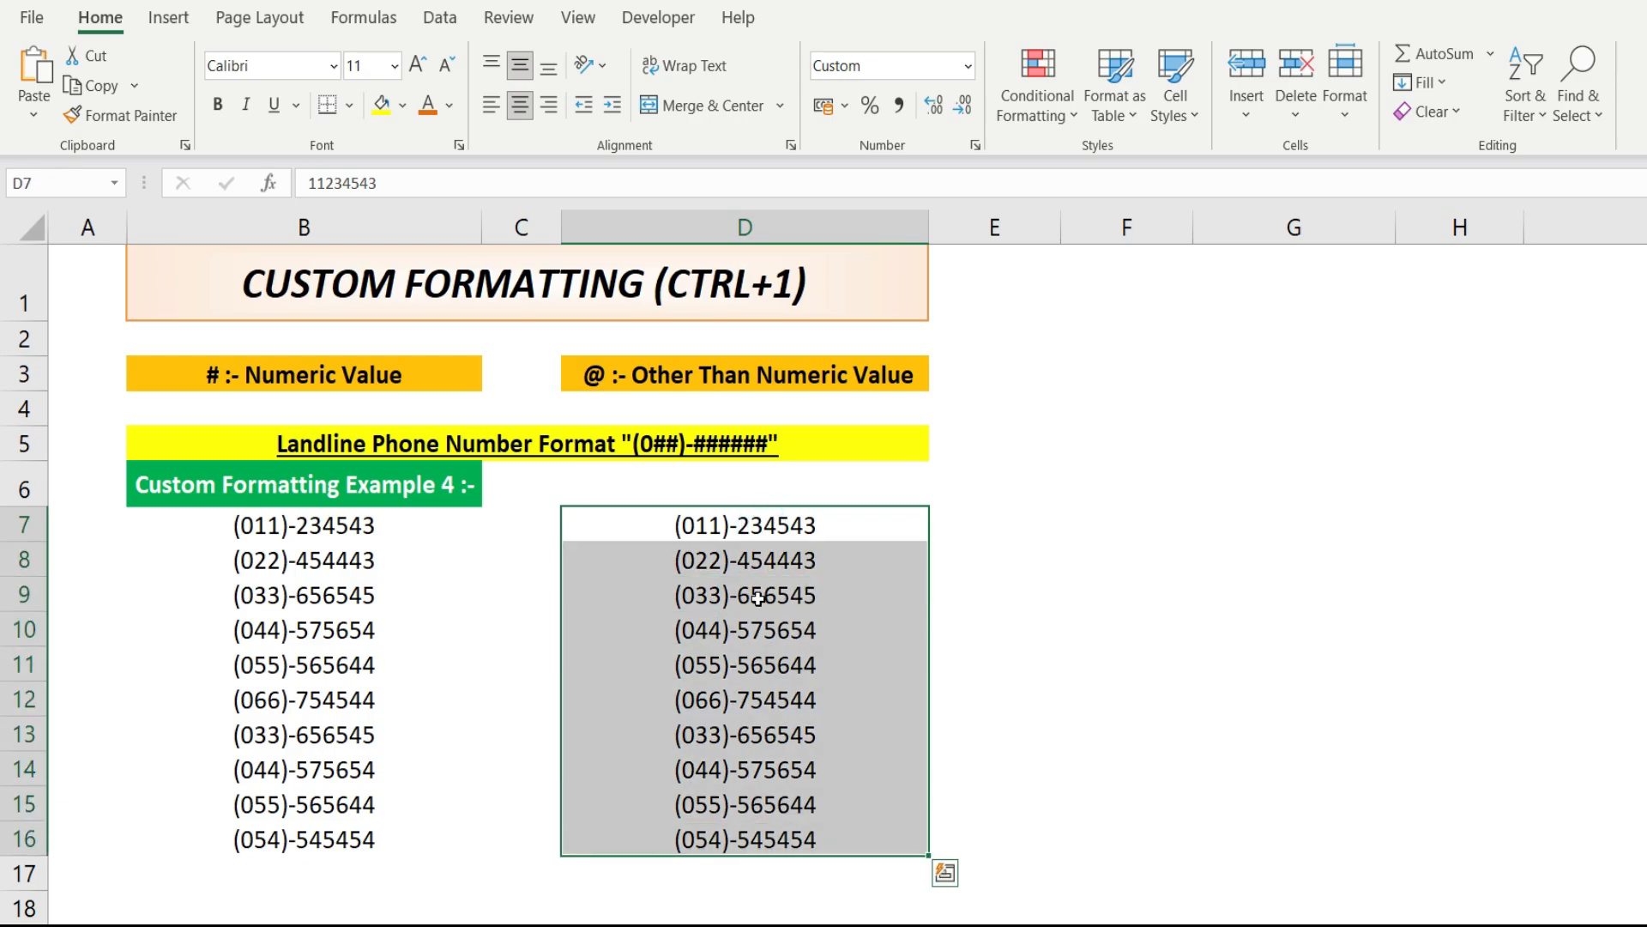
pyautogui.click(744, 525)
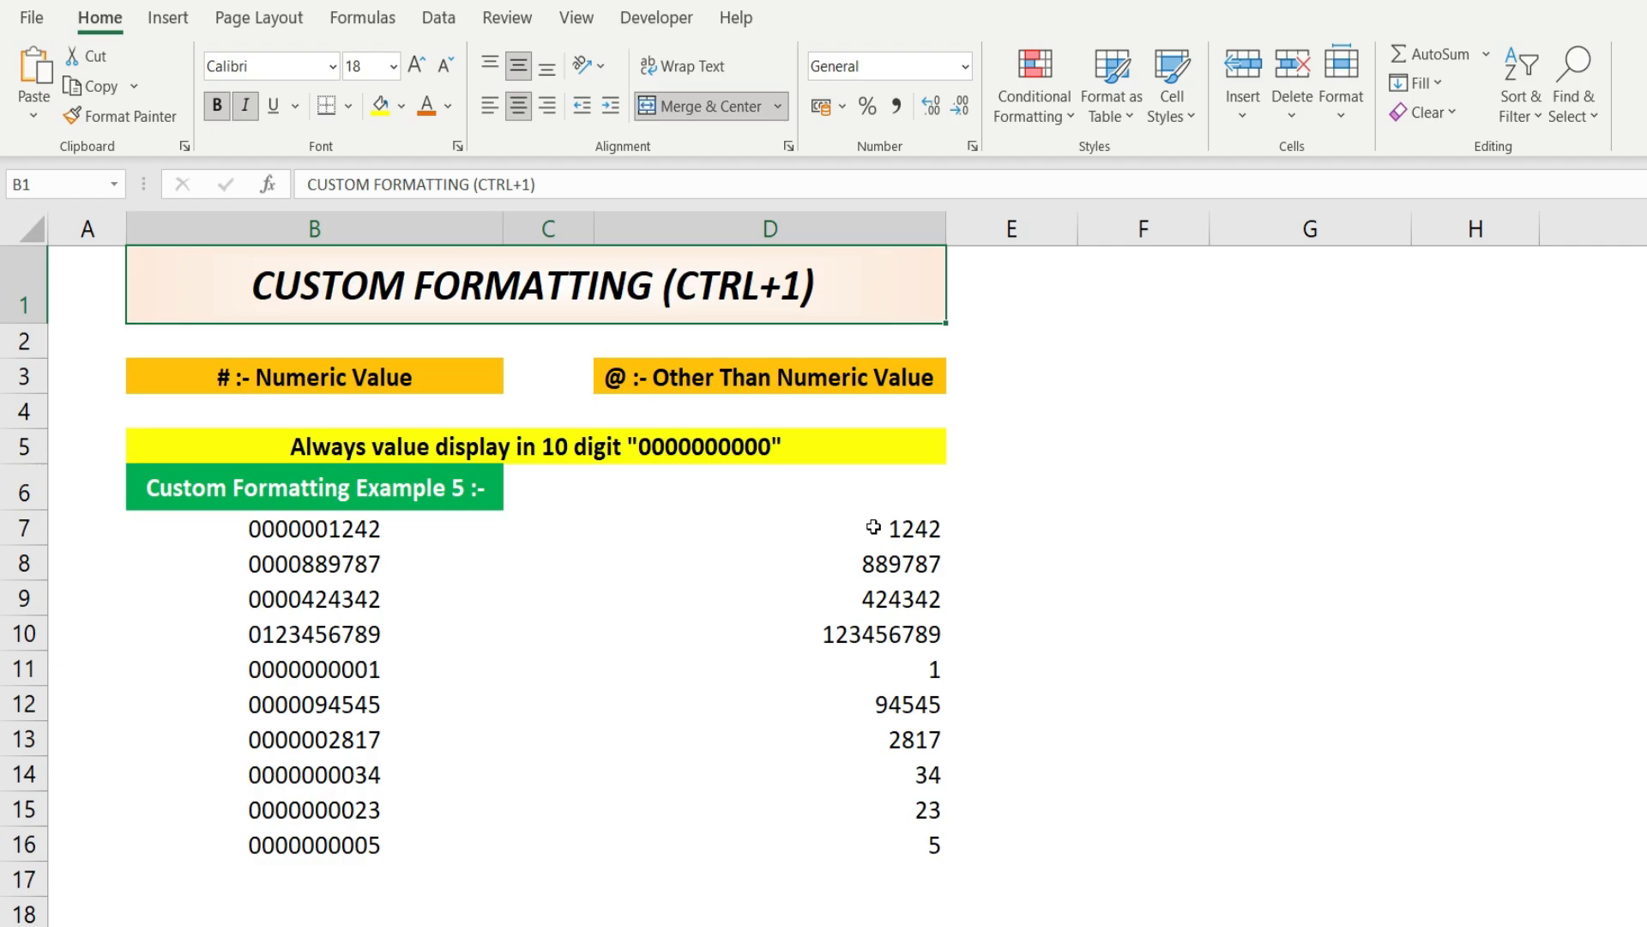
# - Compare the raw numbers in D7:D16 of Example 5 with the ten-digit sample column B7:B16
pyautogui.moveTo(874, 527); pyautogui.dragTo(919, 838)
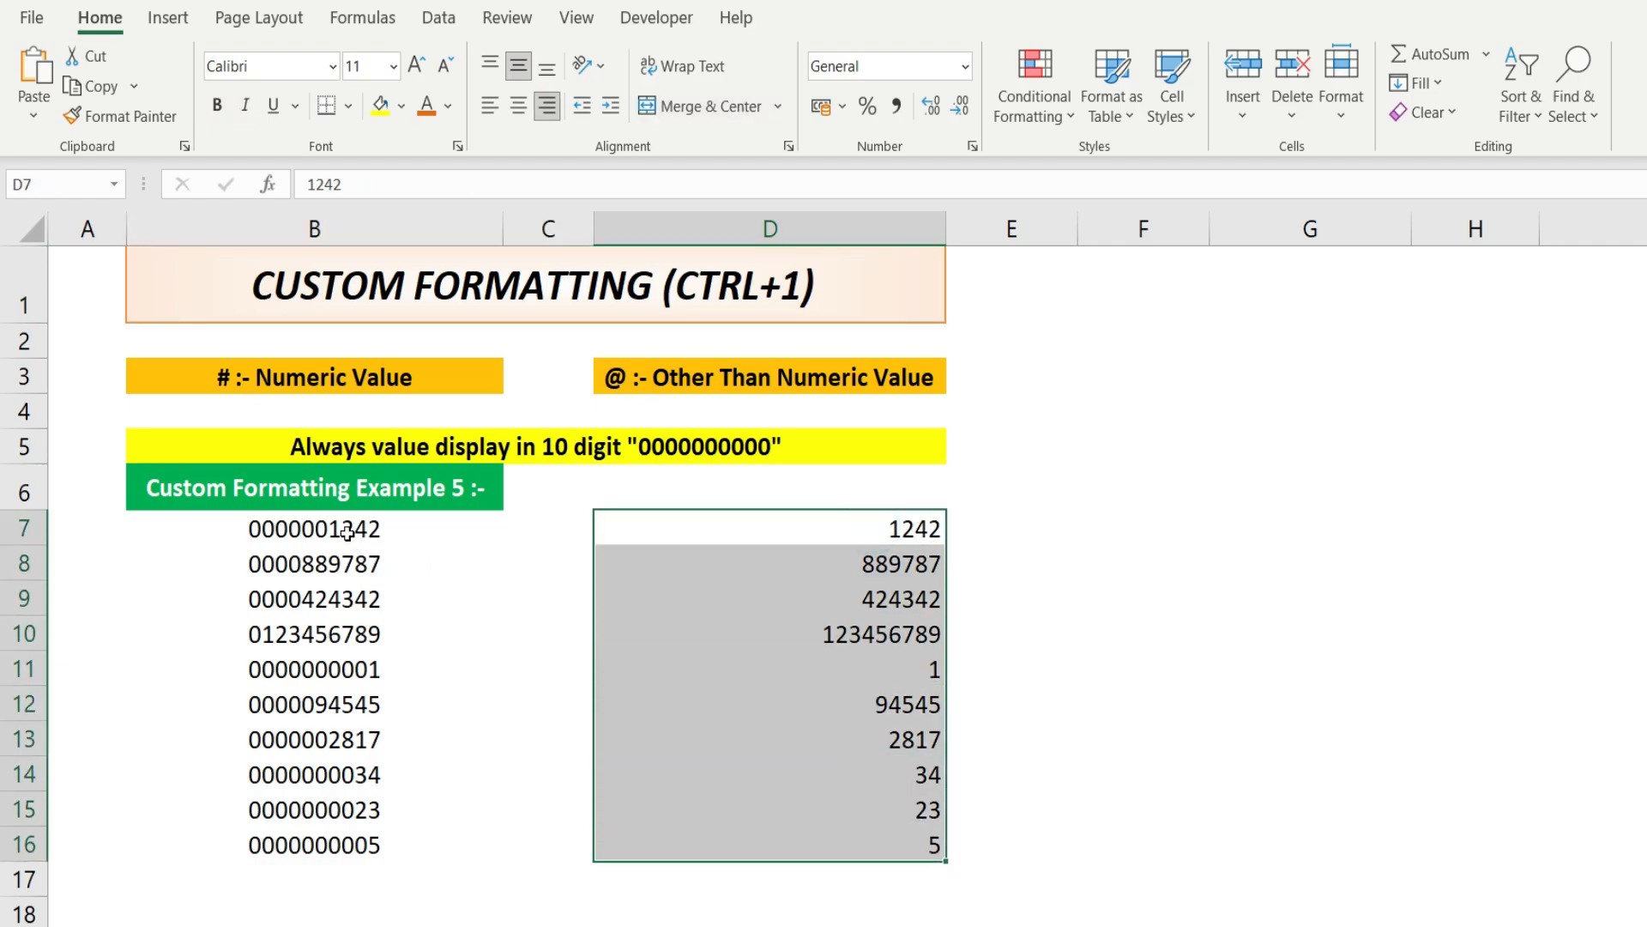
pyautogui.moveTo(371, 528); pyautogui.dragTo(365, 839)
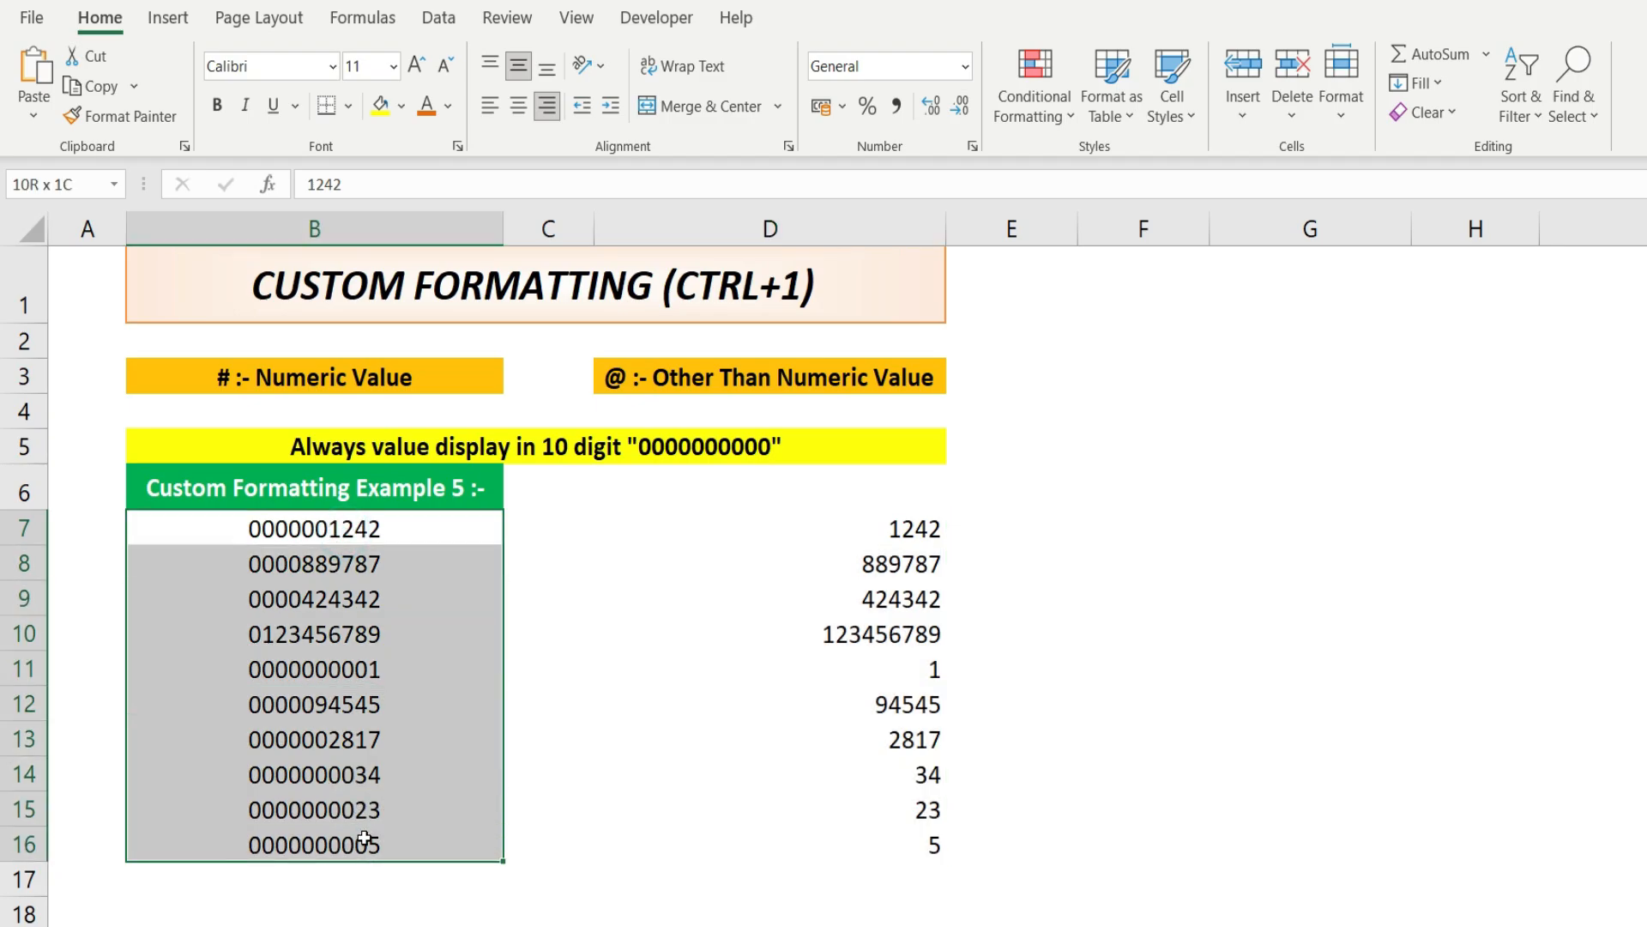
pyautogui.moveTo(860, 527); pyautogui.dragTo(901, 839)
pyautogui.click(888, 530)
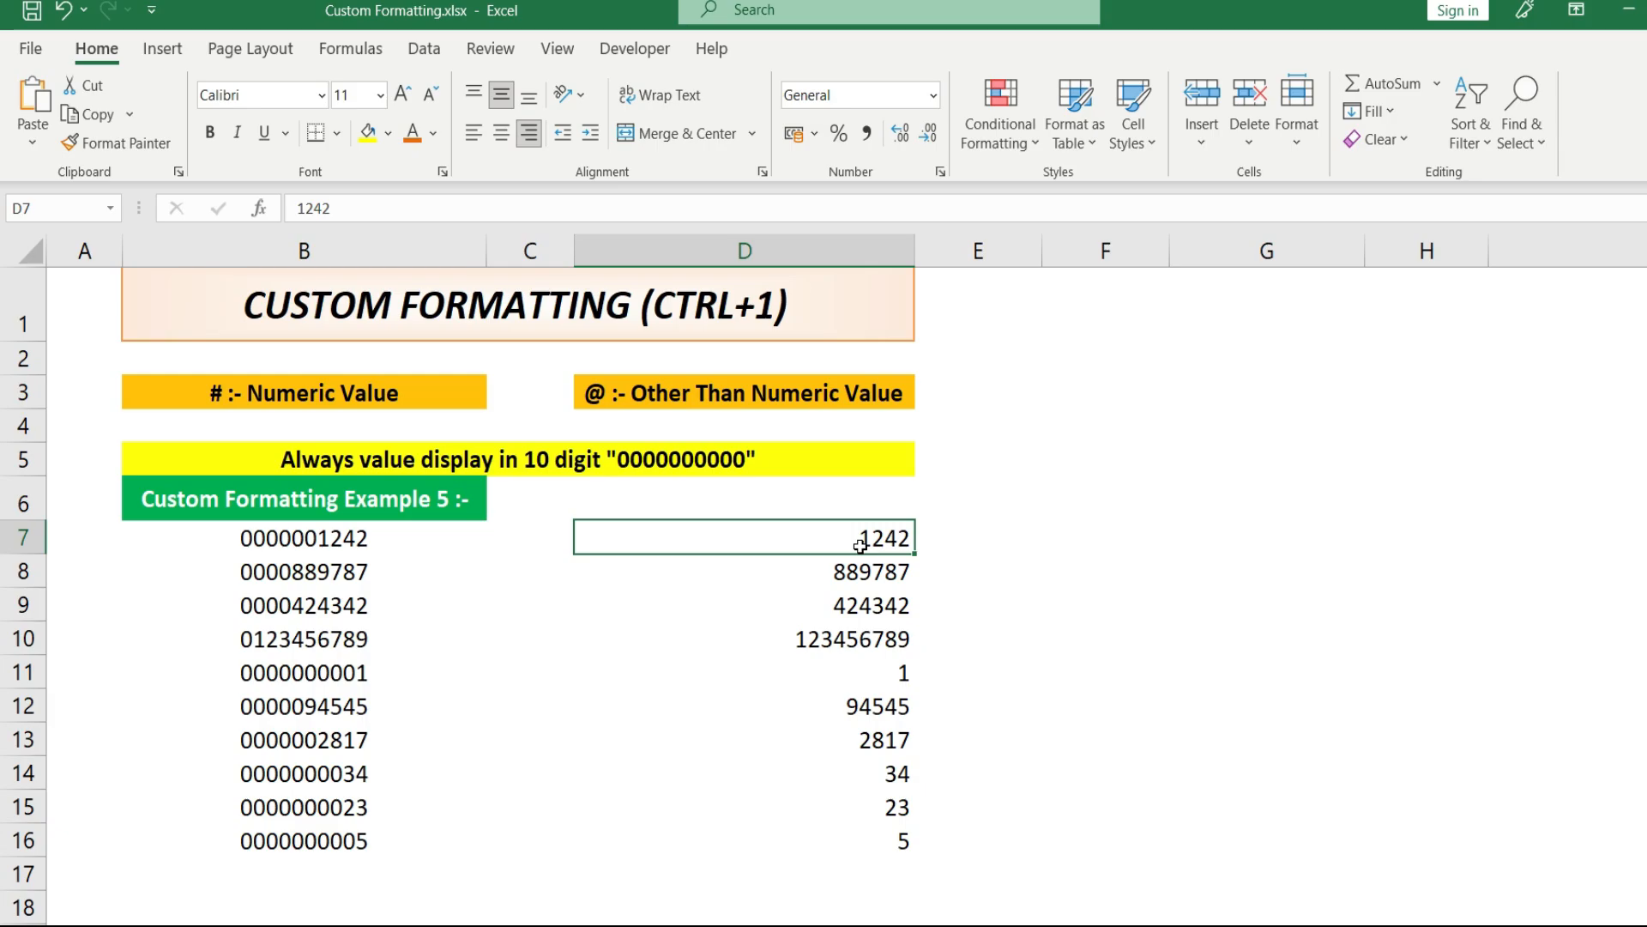
pyautogui.moveTo(831, 532); pyautogui.dragTo(858, 843)
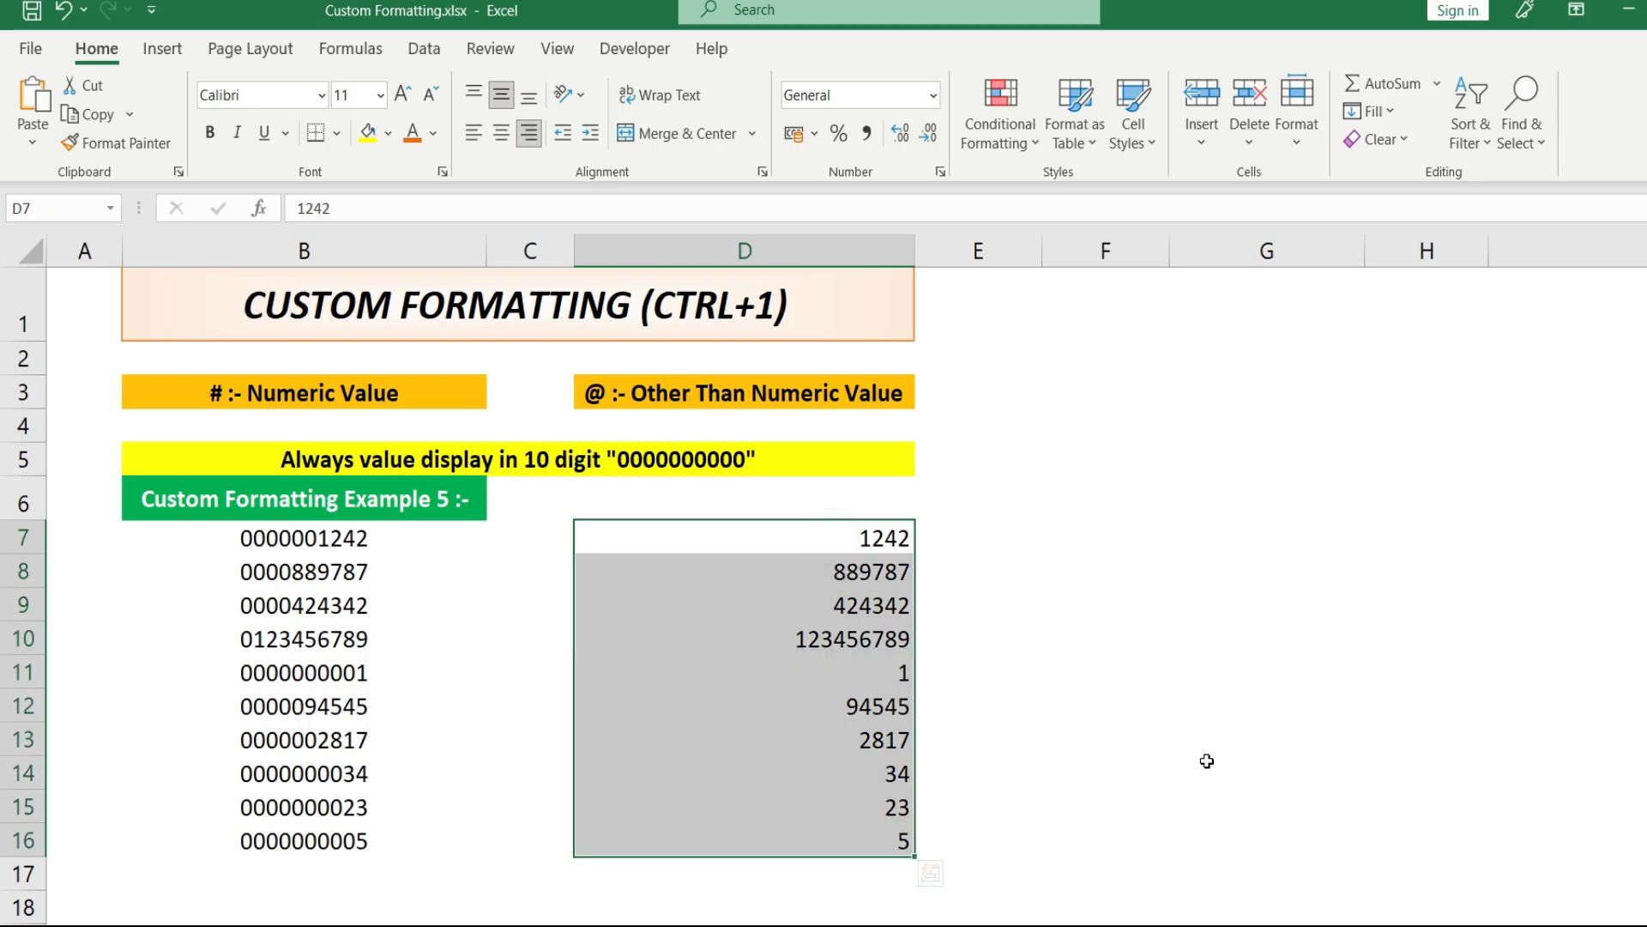
pyautogui.hotkey('ctrl', '1')
pyautogui.click(1048, 590)
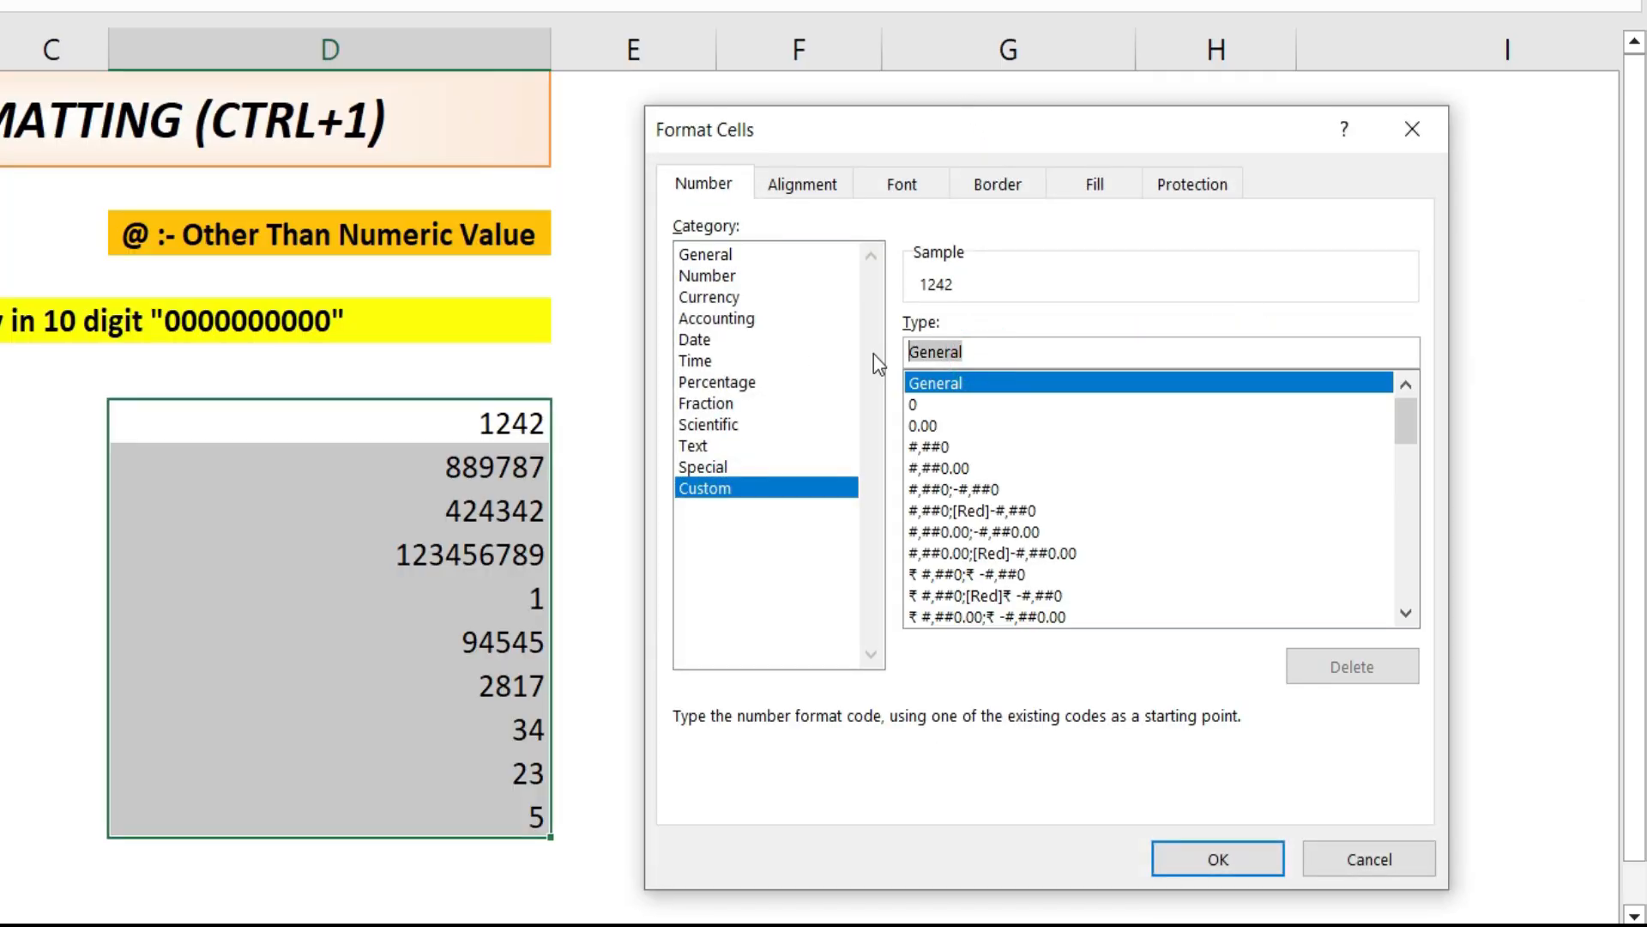
pyautogui.press('BackSpace')
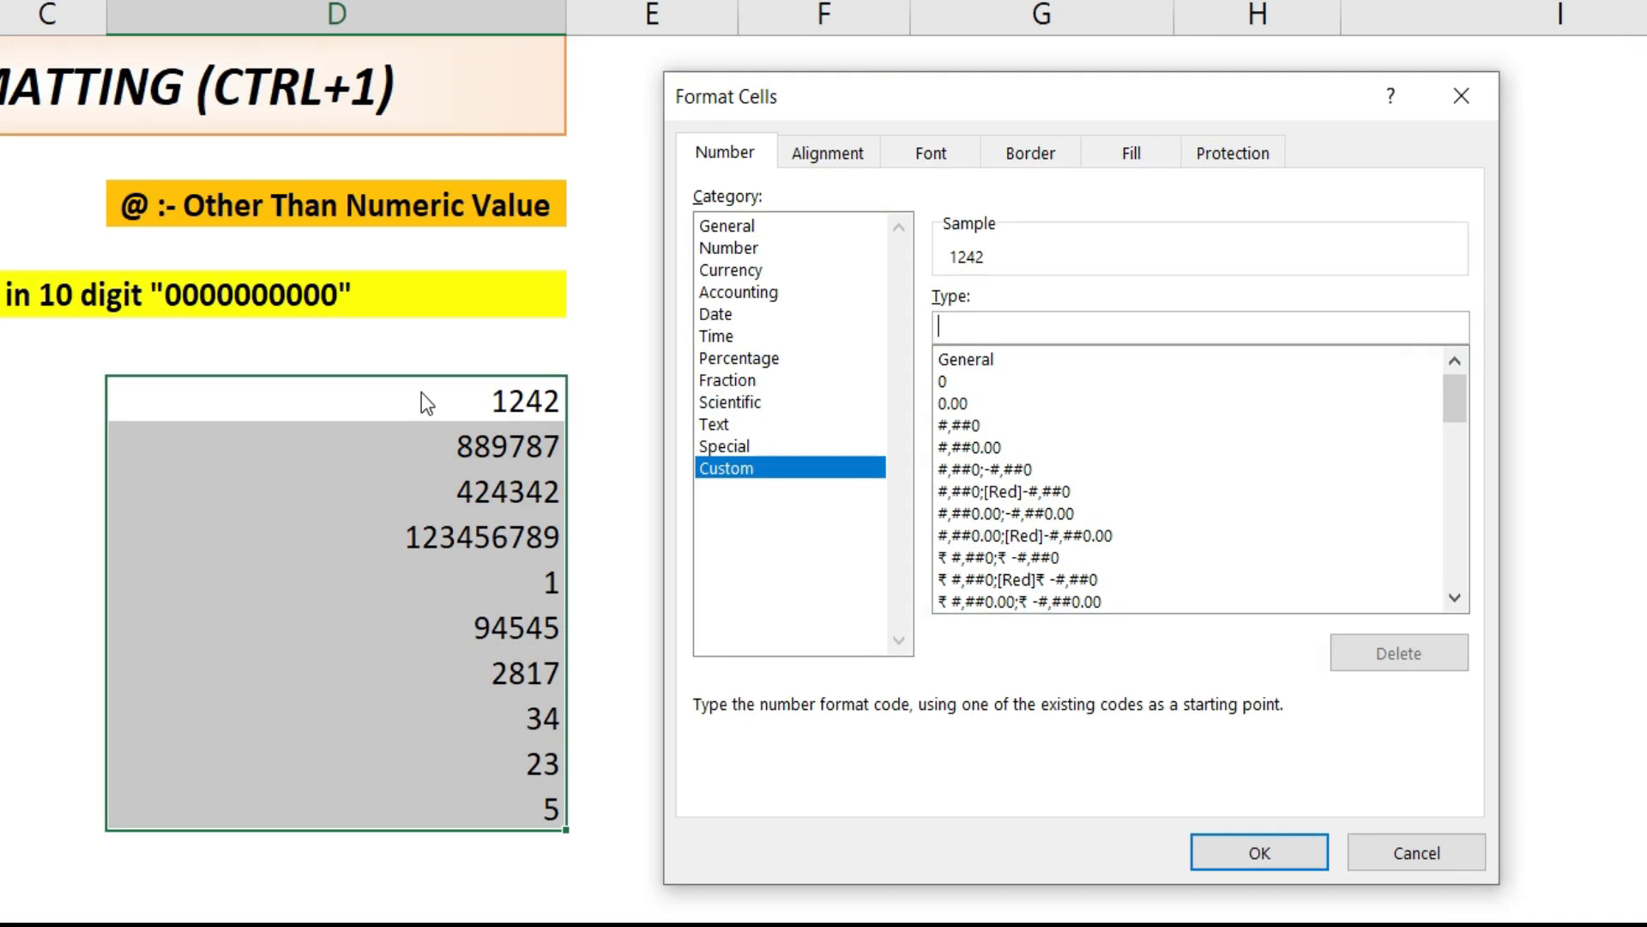
pyautogui.write('0000000')
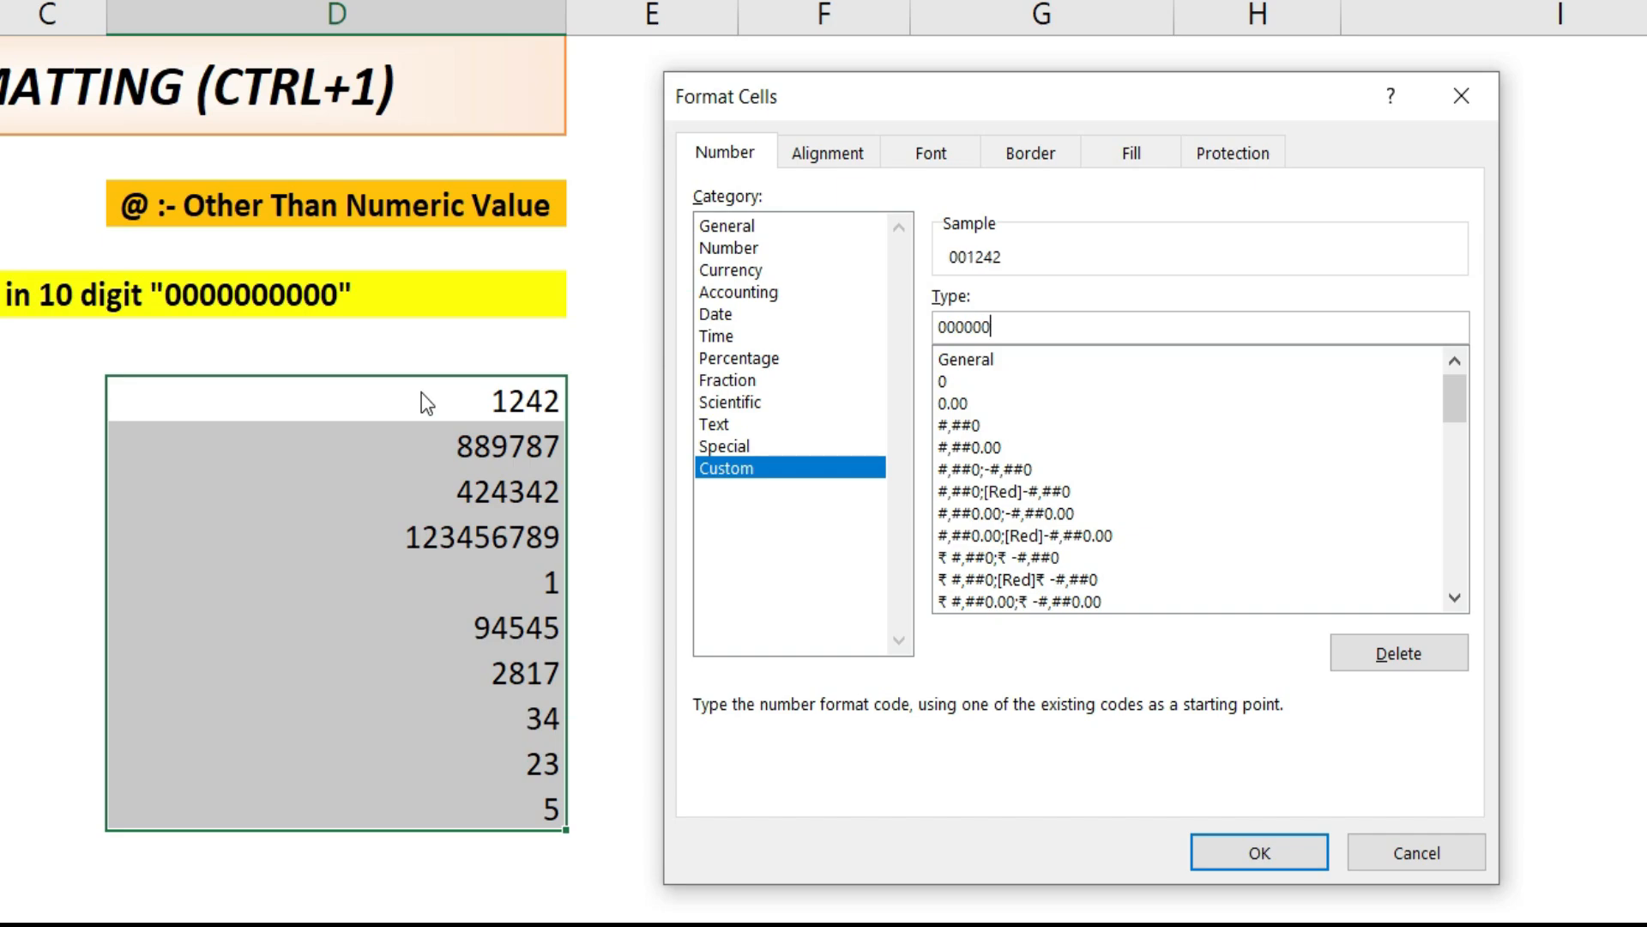
pyautogui.write('000')
pyautogui.click(1062, 259)
pyautogui.click(1258, 845)
# - Re-enter 5 in D16 to test the ten-digit format and review the numbers in D7:D16
pyautogui.moveTo(464, 409); pyautogui.dragTo(484, 810)
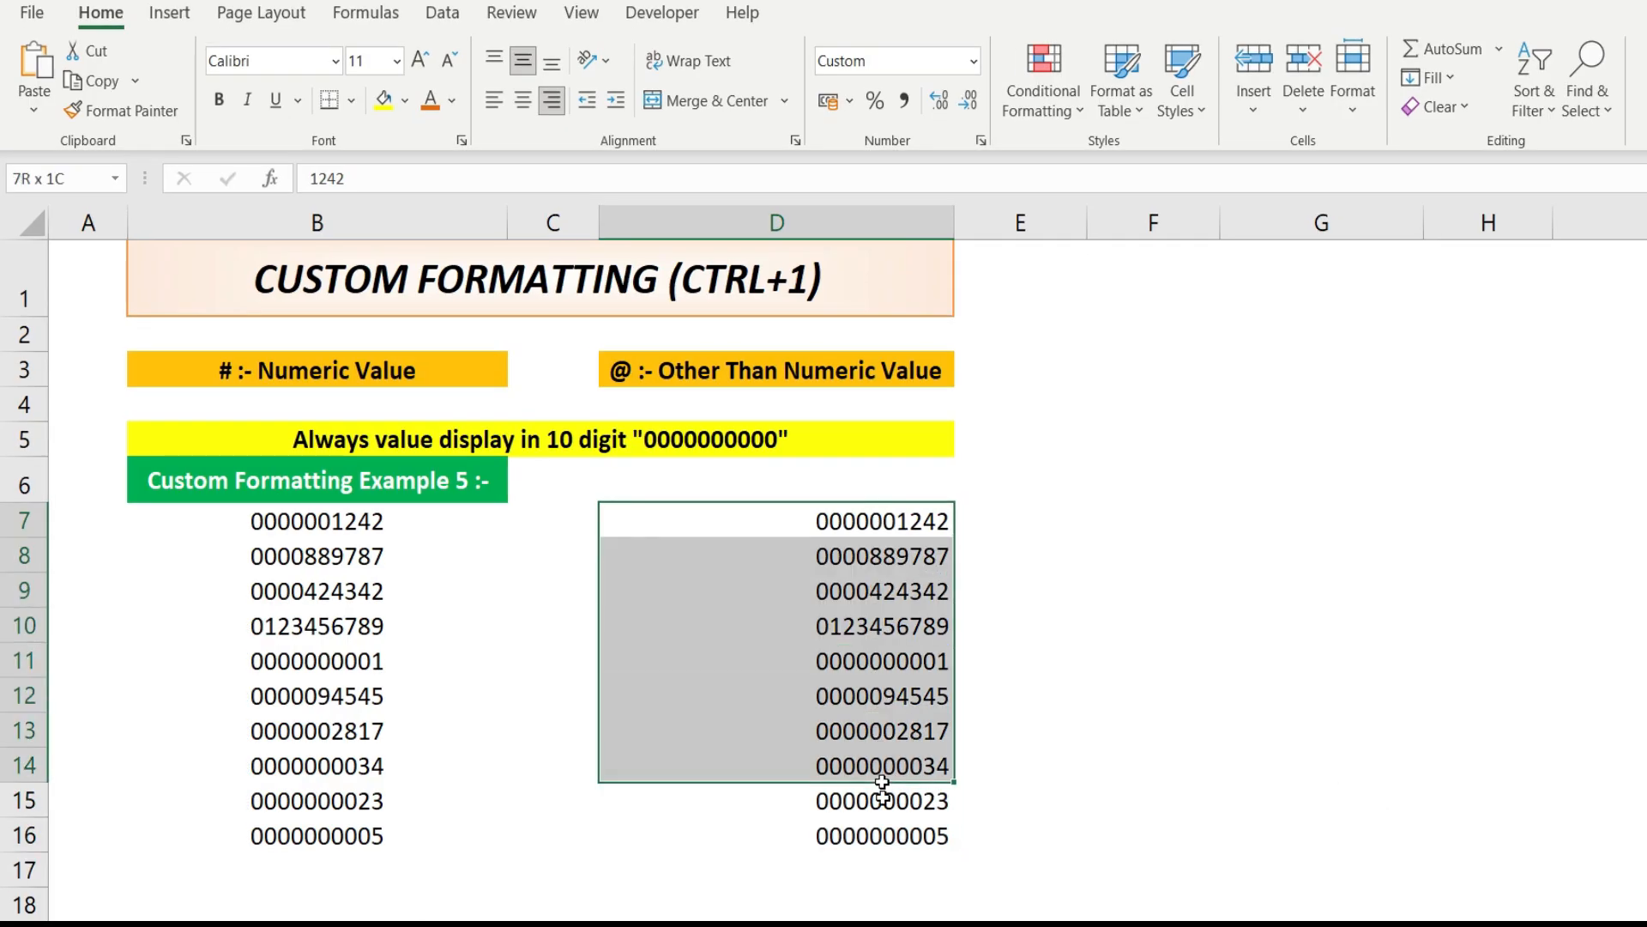
pyautogui.moveTo(890, 839); pyautogui.dragTo(892, 839)
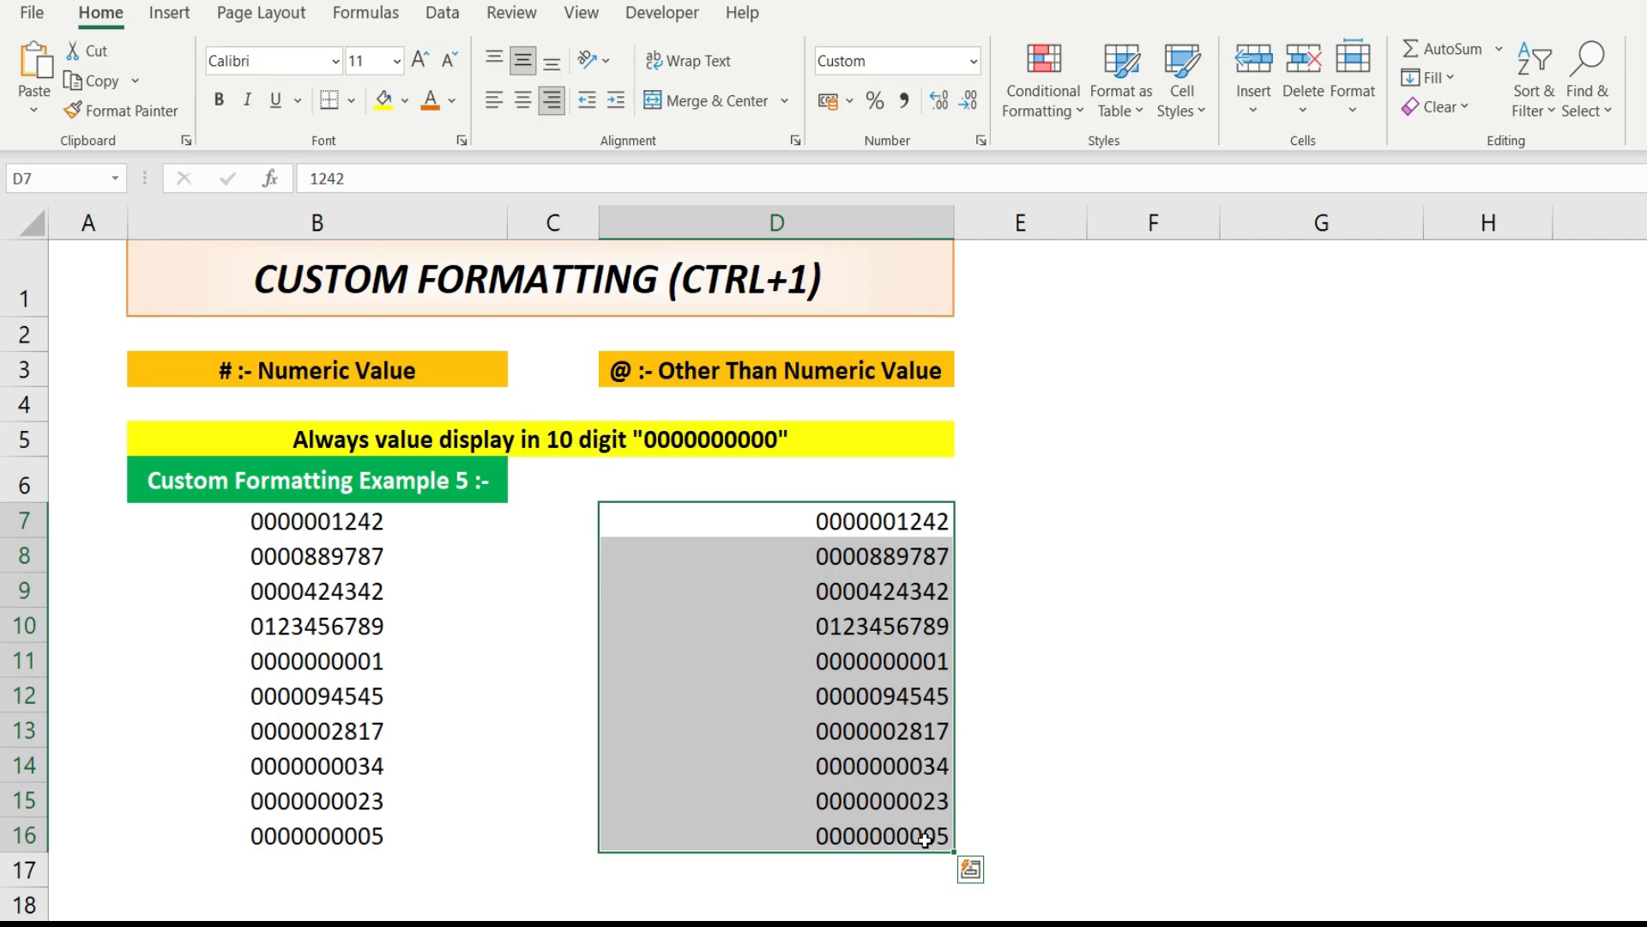
pyautogui.click(925, 839)
pyautogui.write('5')
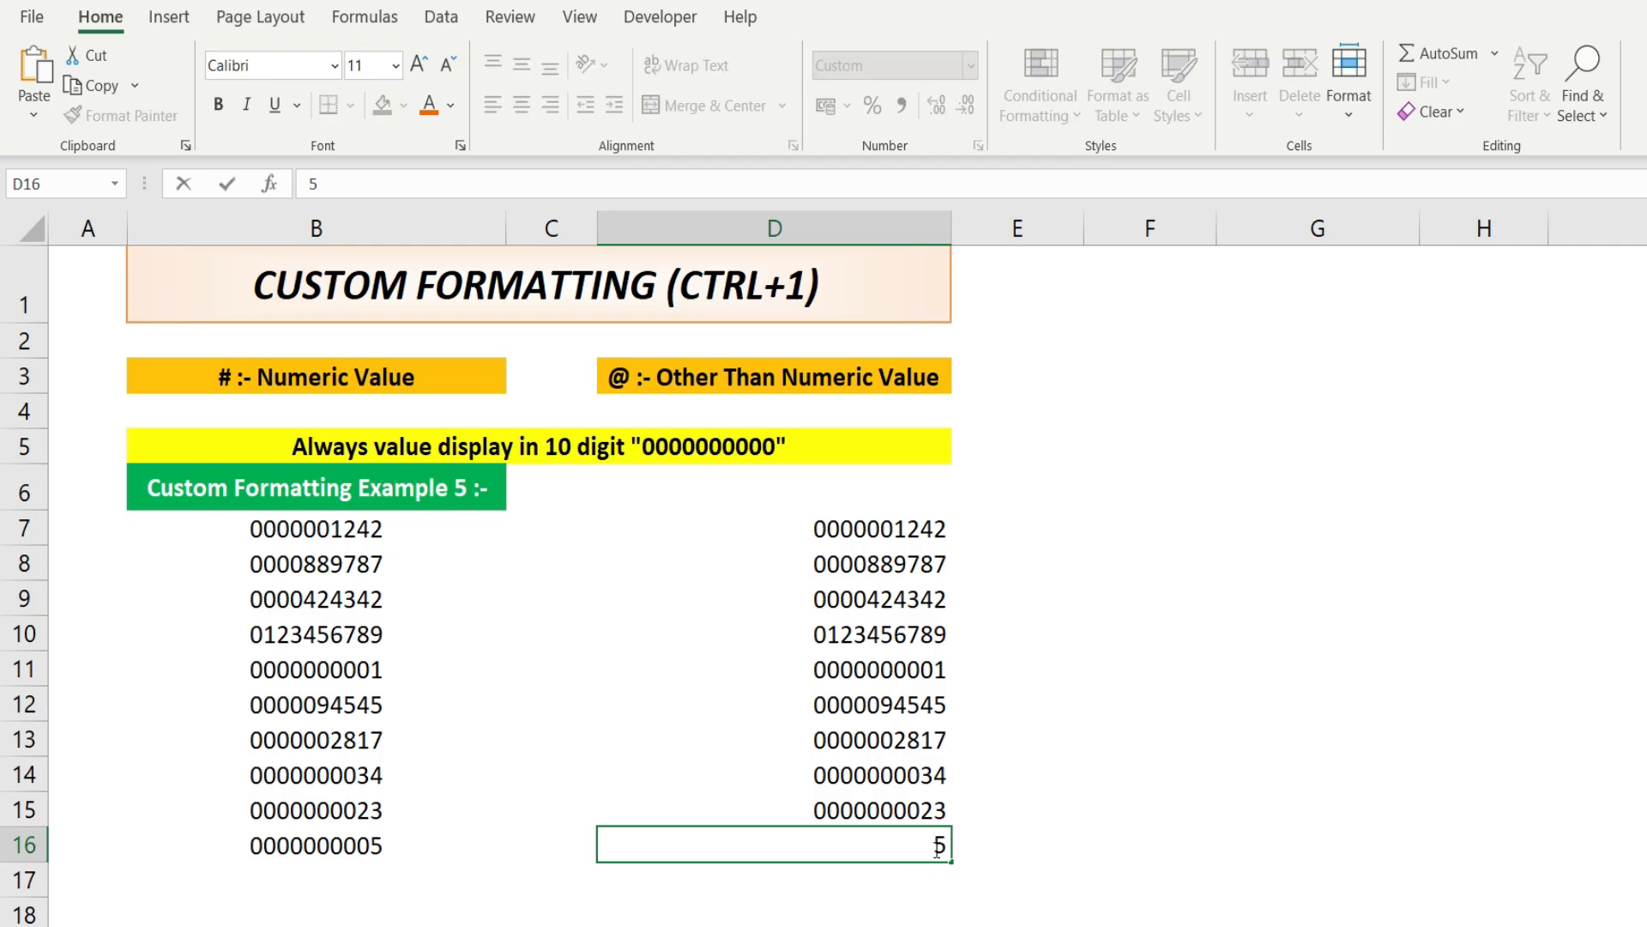
pyautogui.press('Return')
pyautogui.click(936, 845)
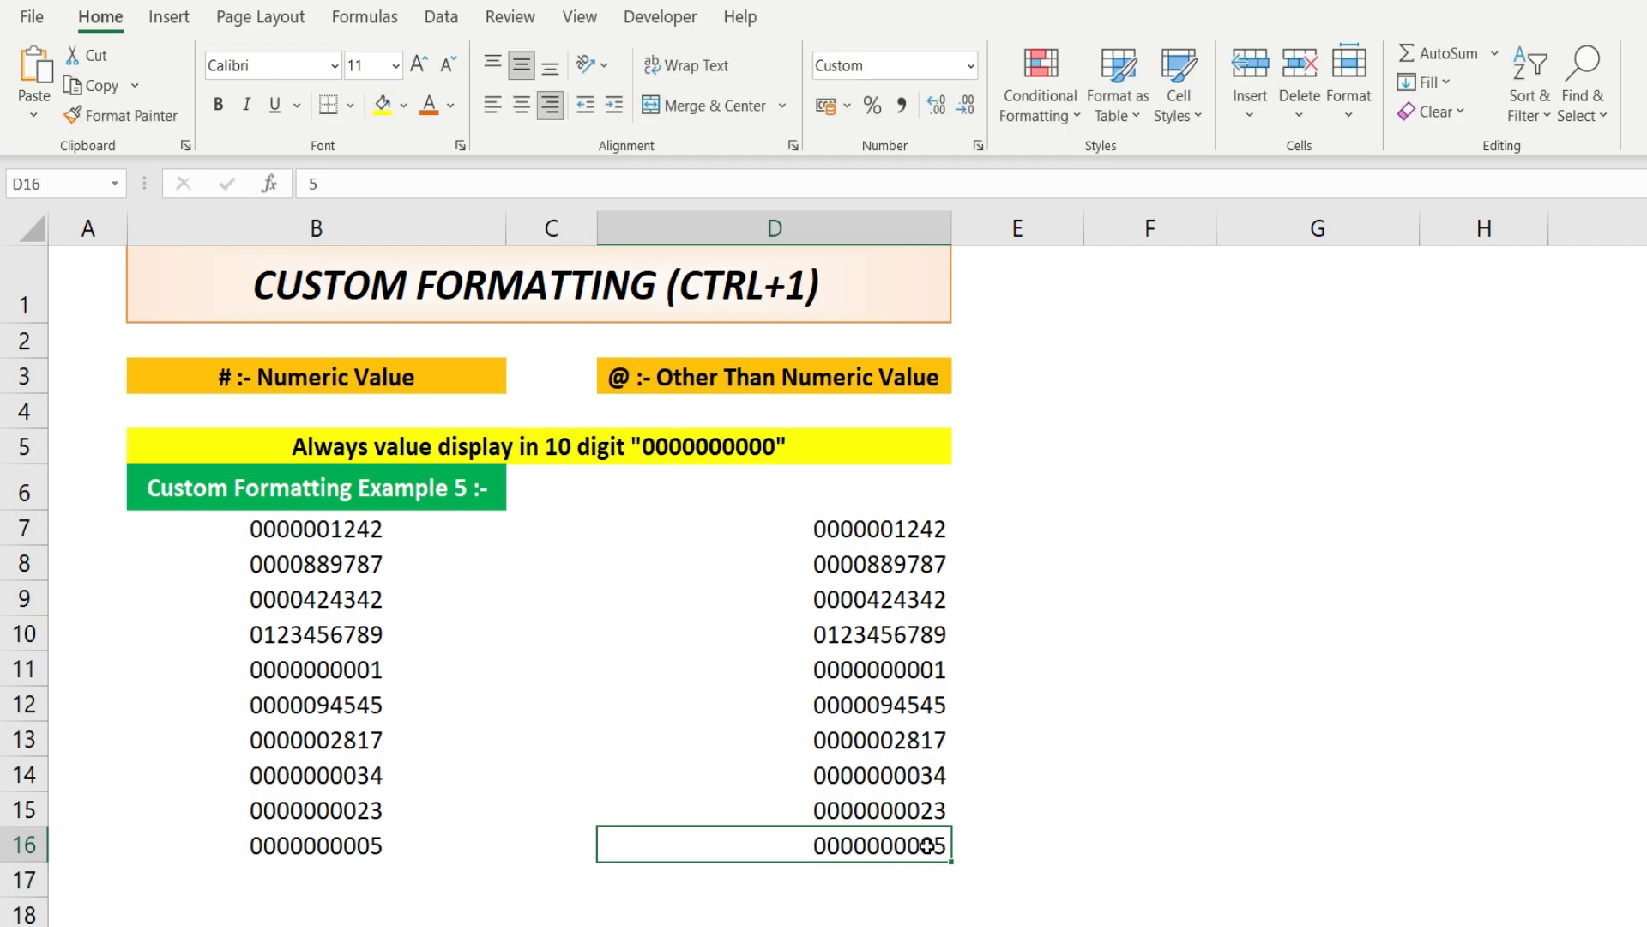
pyautogui.moveTo(902, 532); pyautogui.dragTo(931, 849)
pyautogui.click(899, 529)
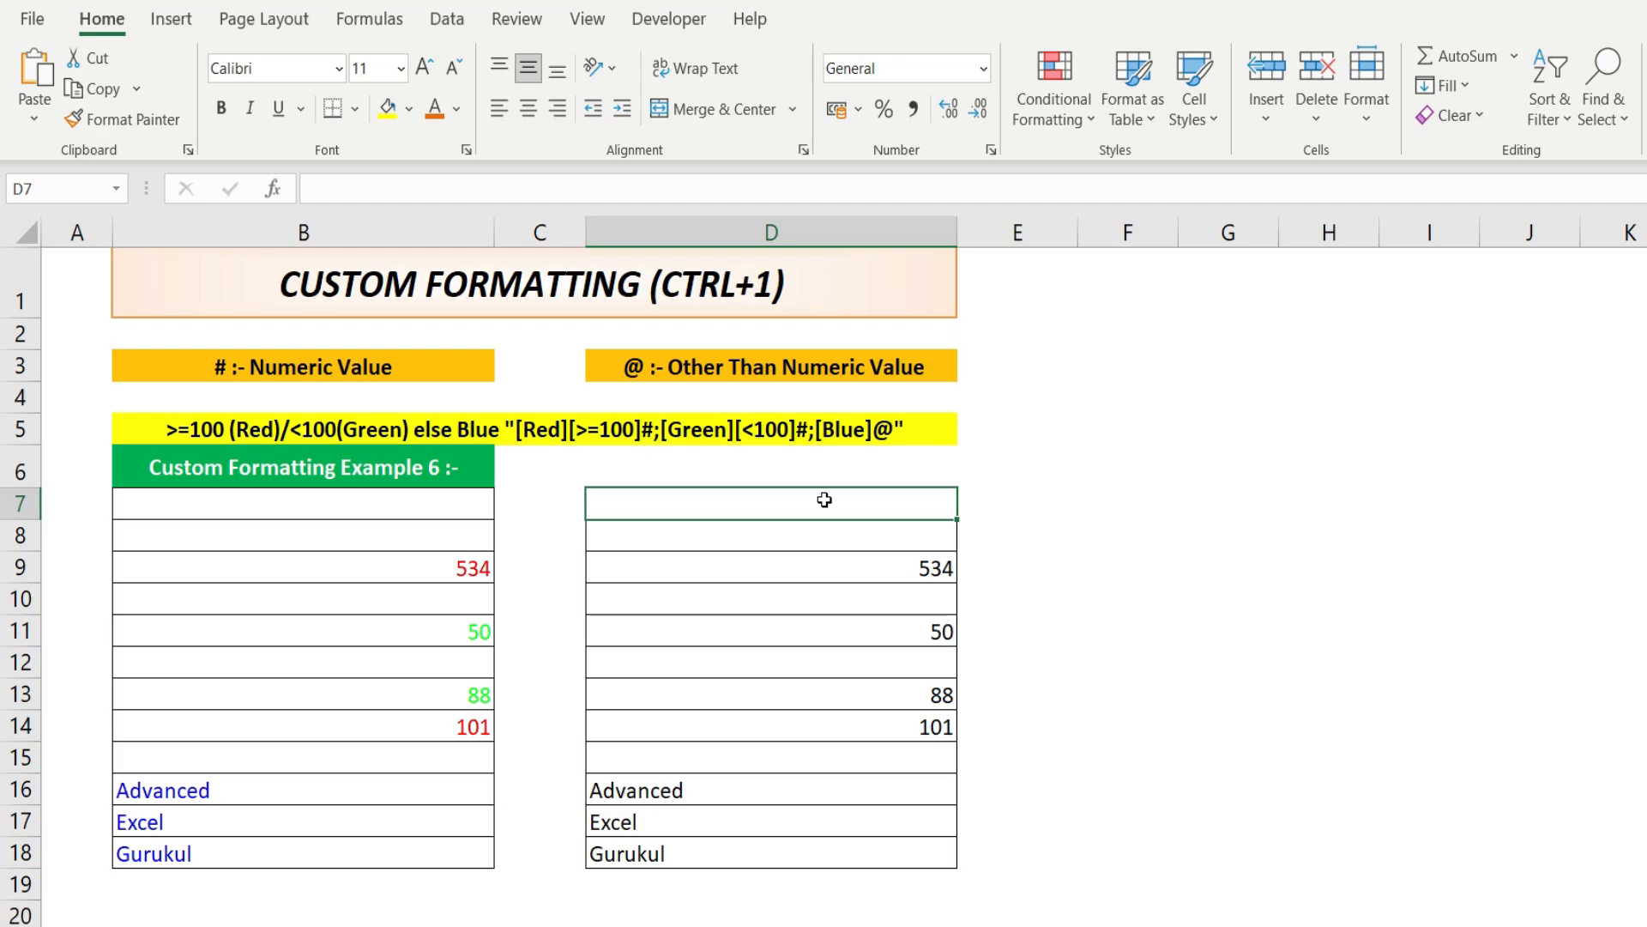
# - Try the green, yellow and purple font colours on the custom-formatted sample cells B7:B18 of Example 6
pyautogui.click(457, 568)
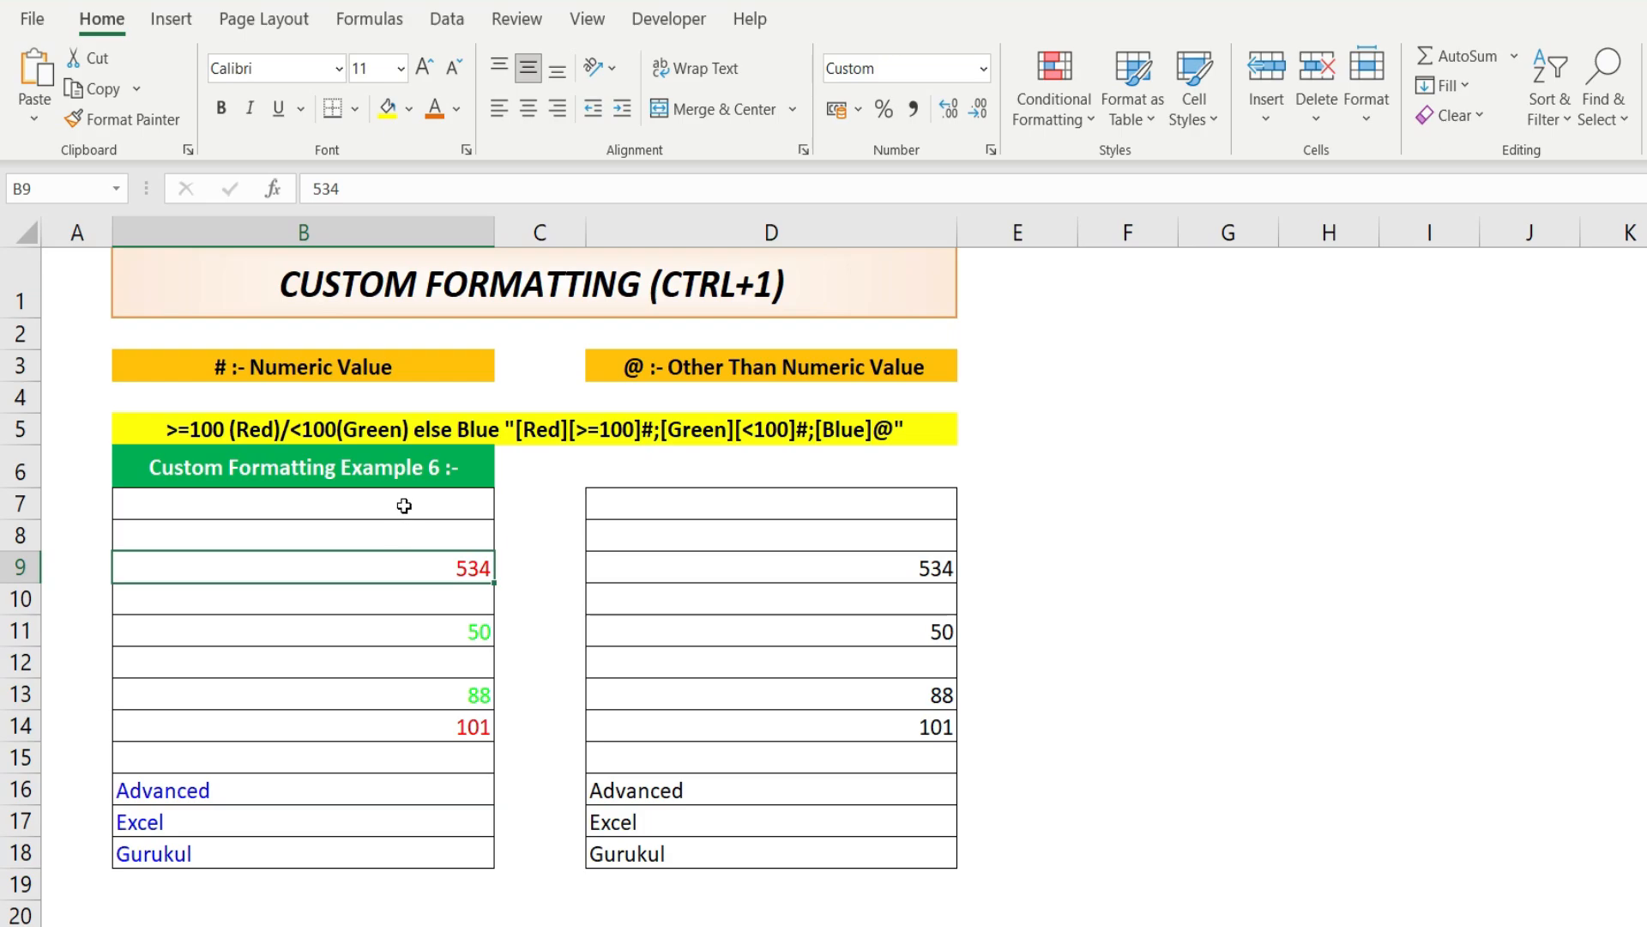
pyautogui.moveTo(405, 505); pyautogui.dragTo(415, 862)
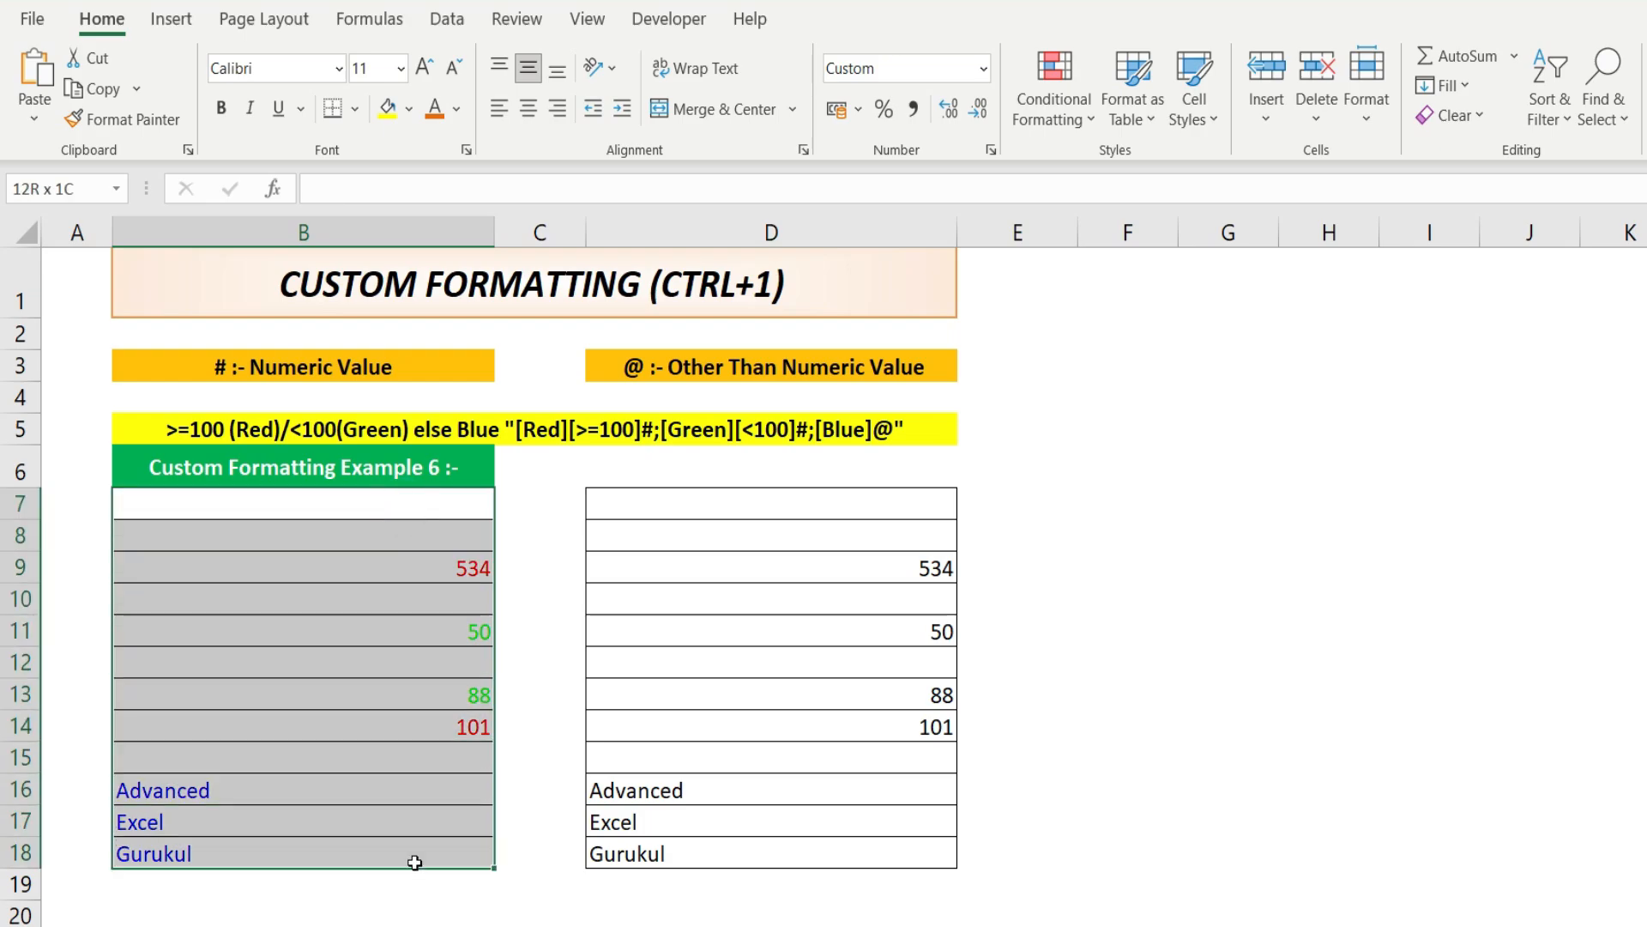
pyautogui.click(458, 110)
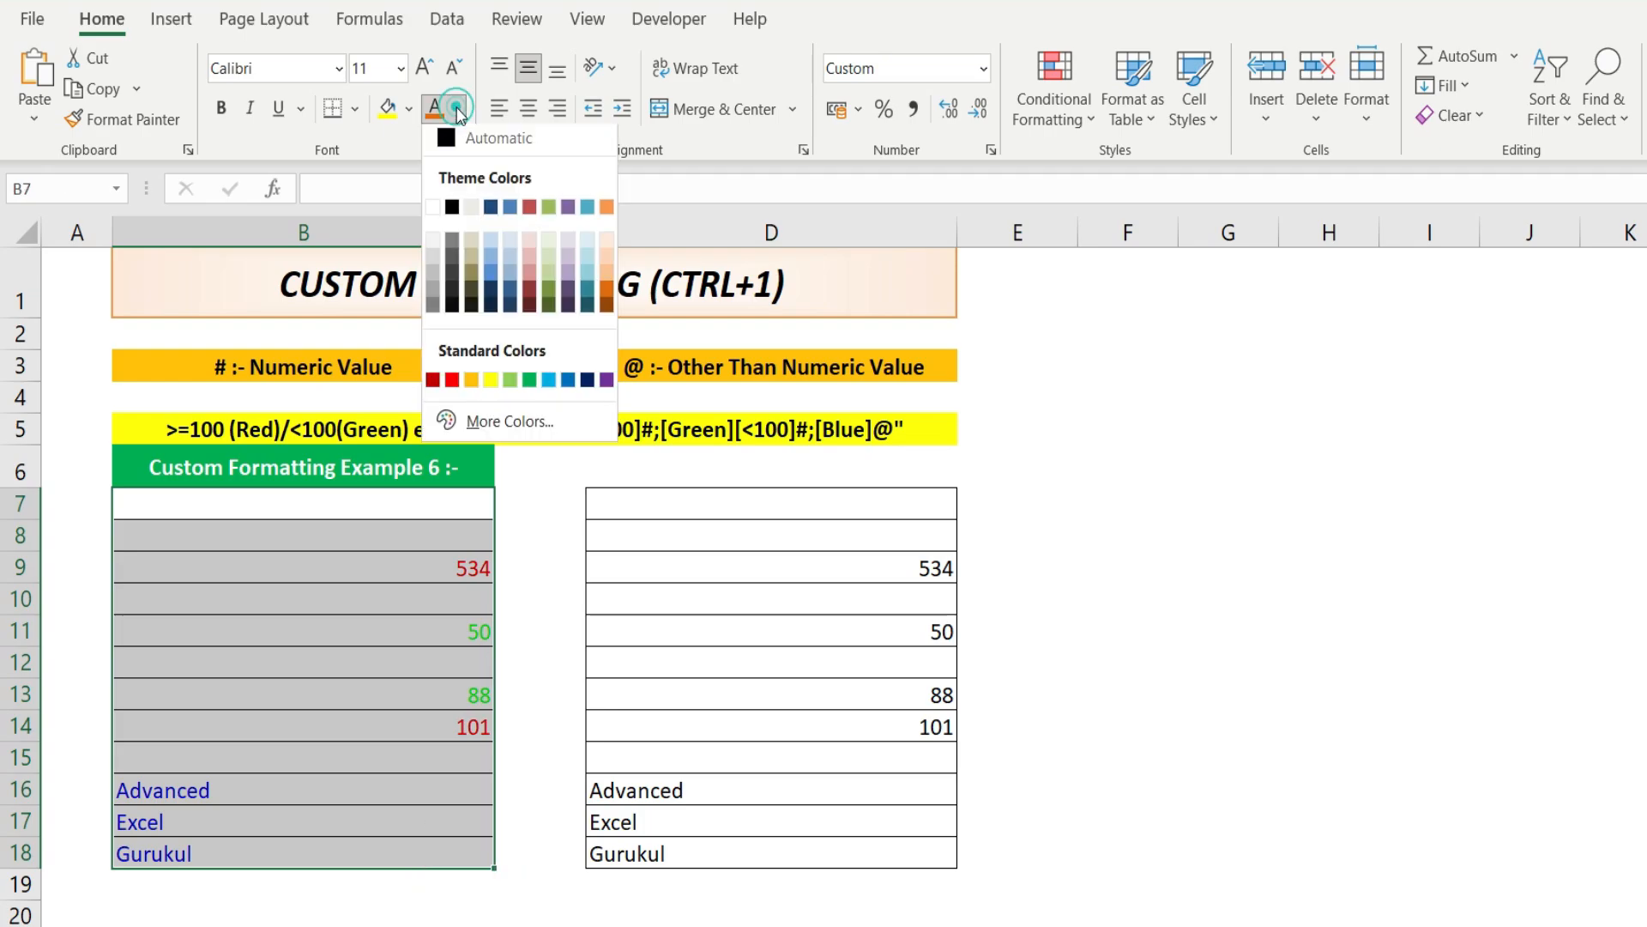
pyautogui.click(529, 383)
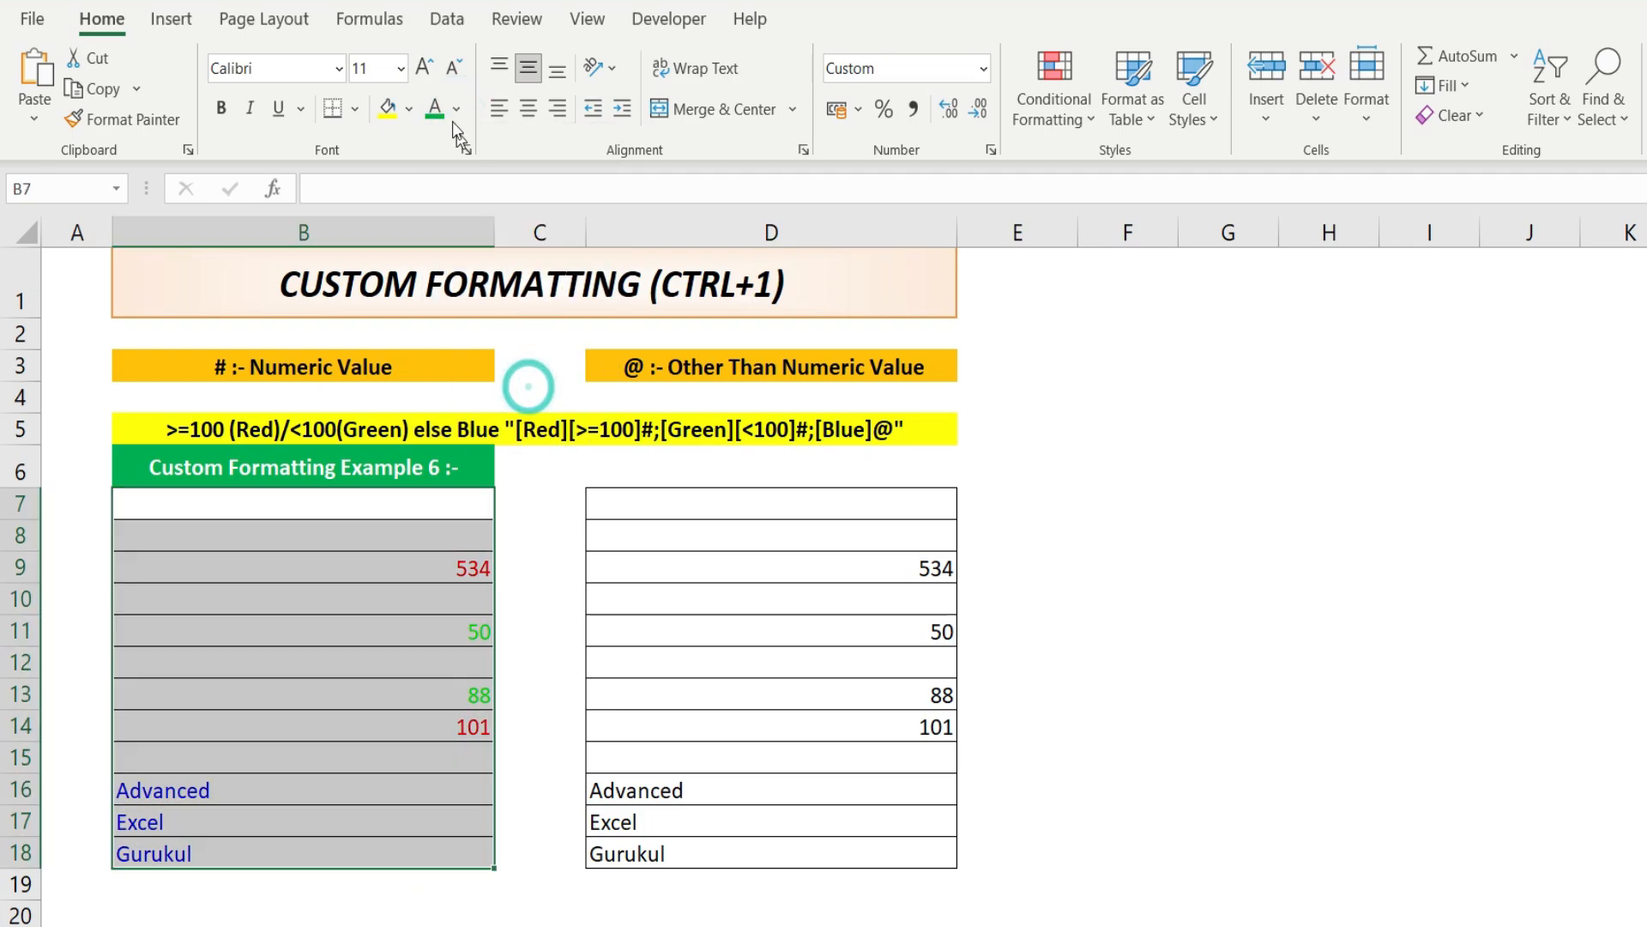
pyautogui.click(457, 109)
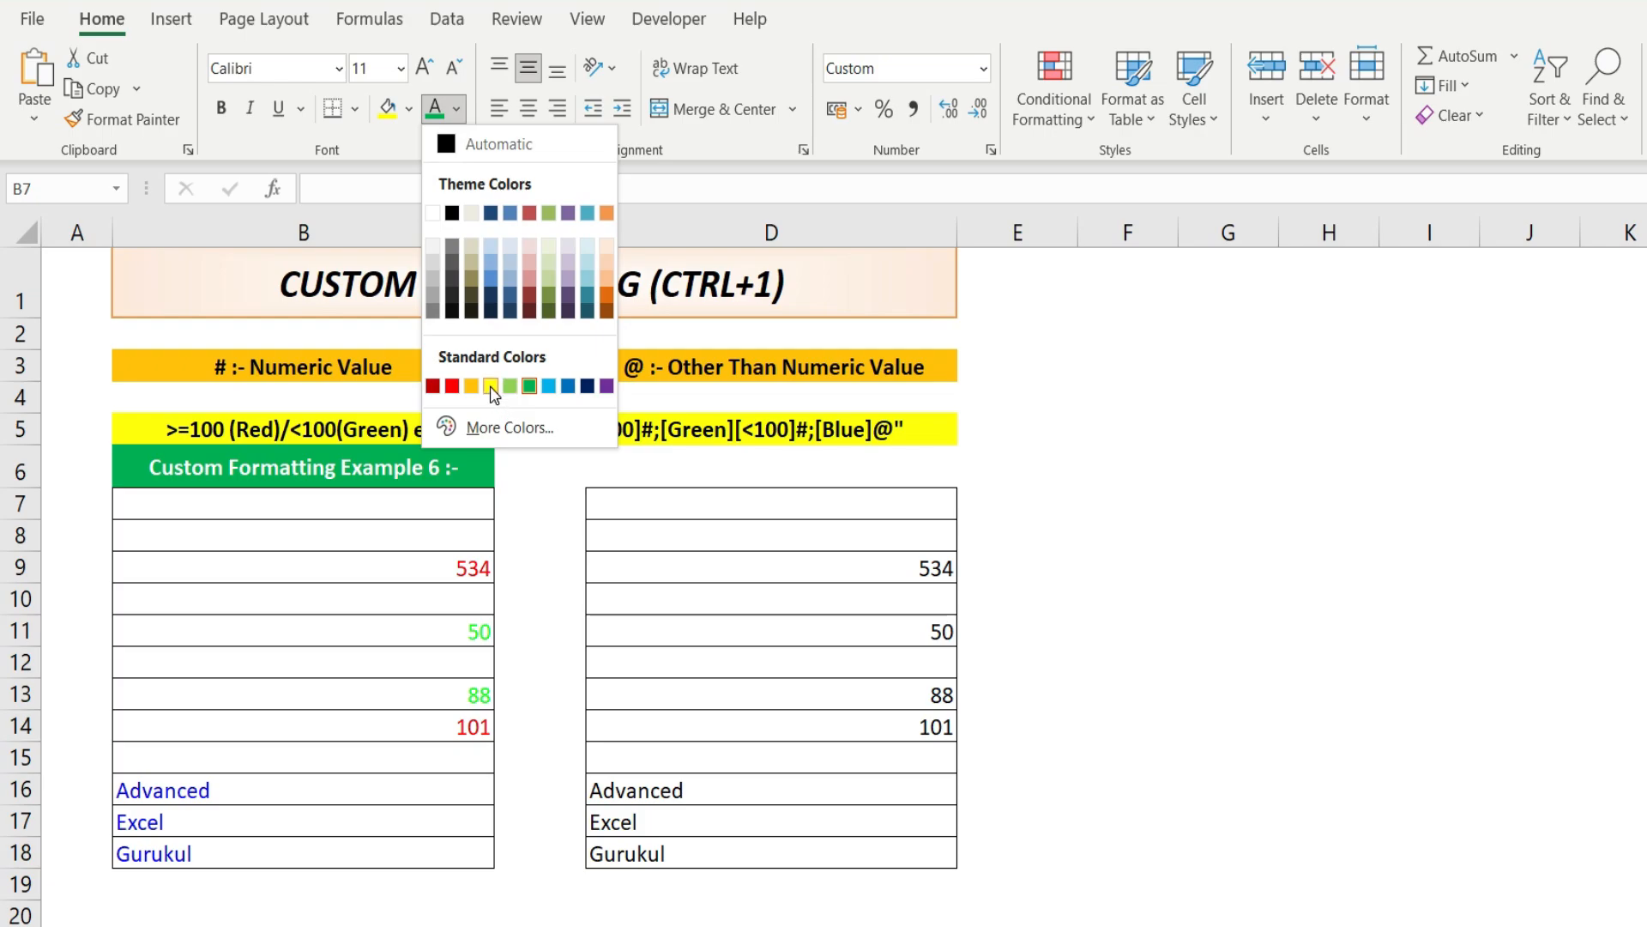
pyautogui.click(492, 386)
pyautogui.click(457, 109)
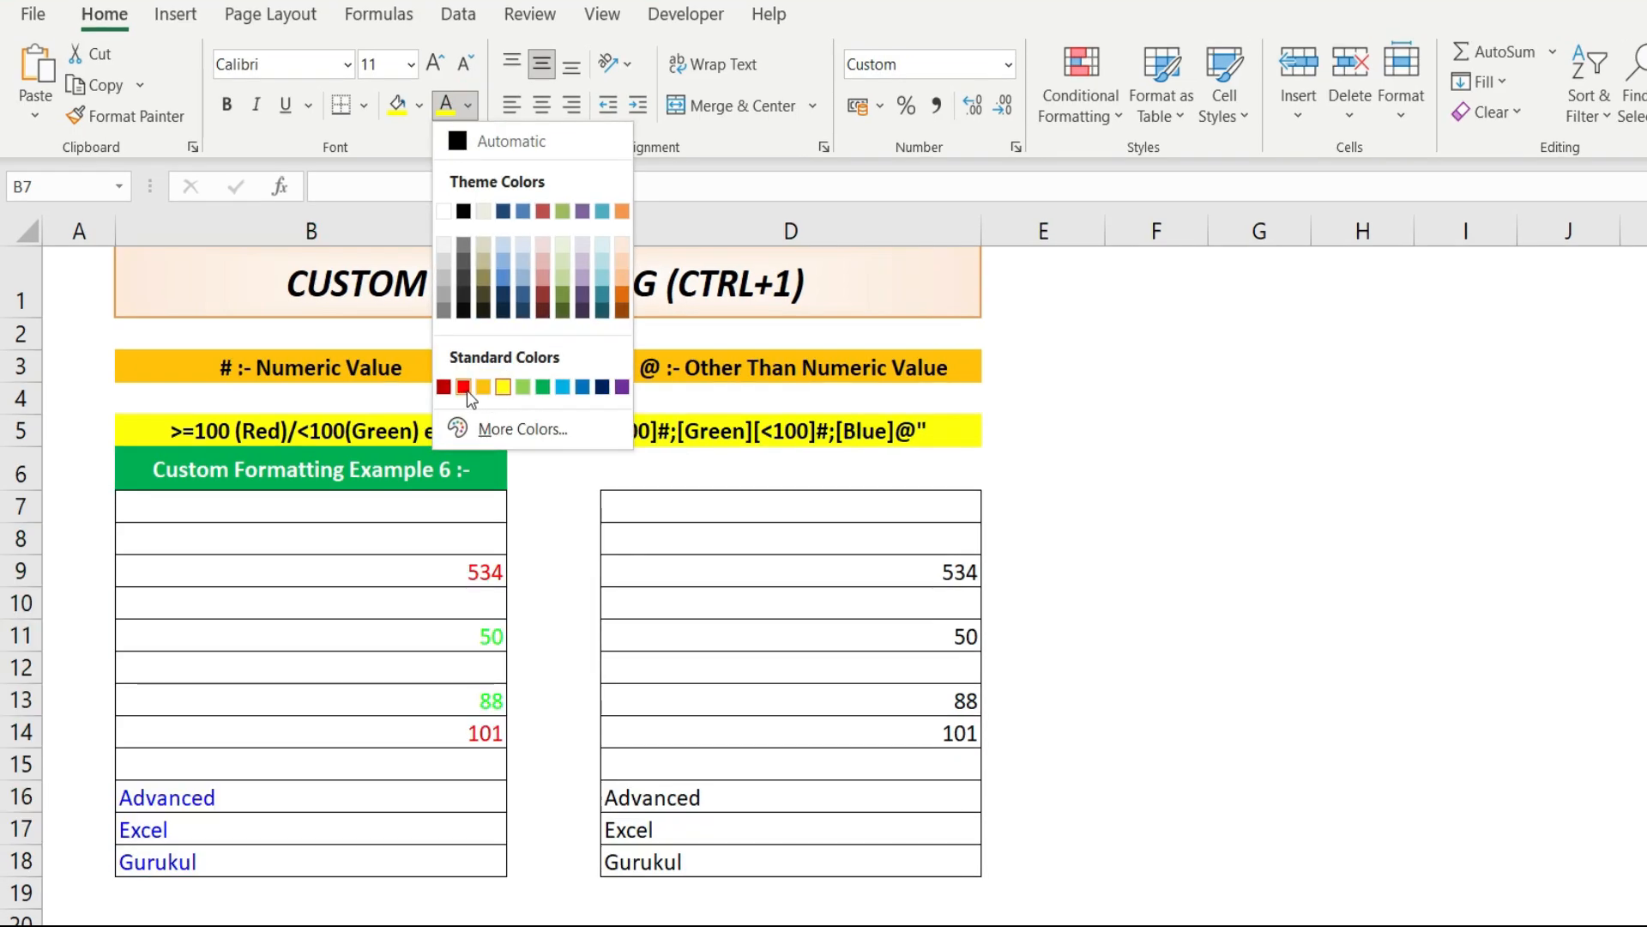
pyautogui.click(616, 387)
# - Fill the sample cells B7:B18 with yellow and remove the fill again
pyautogui.click(418, 105)
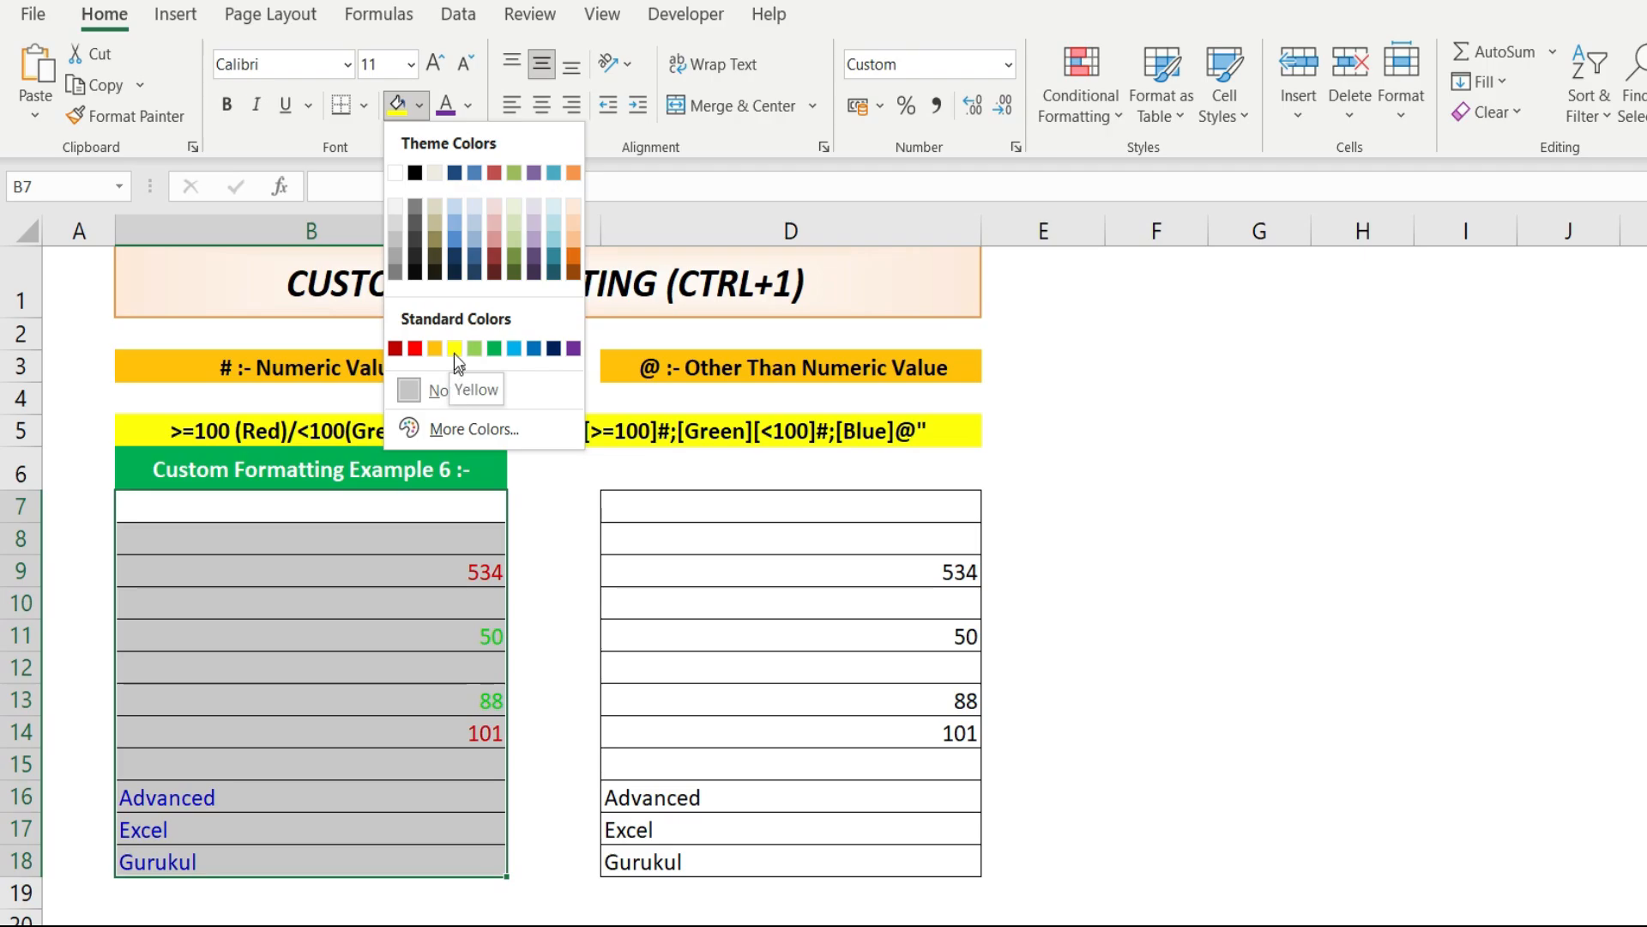
pyautogui.click(455, 348)
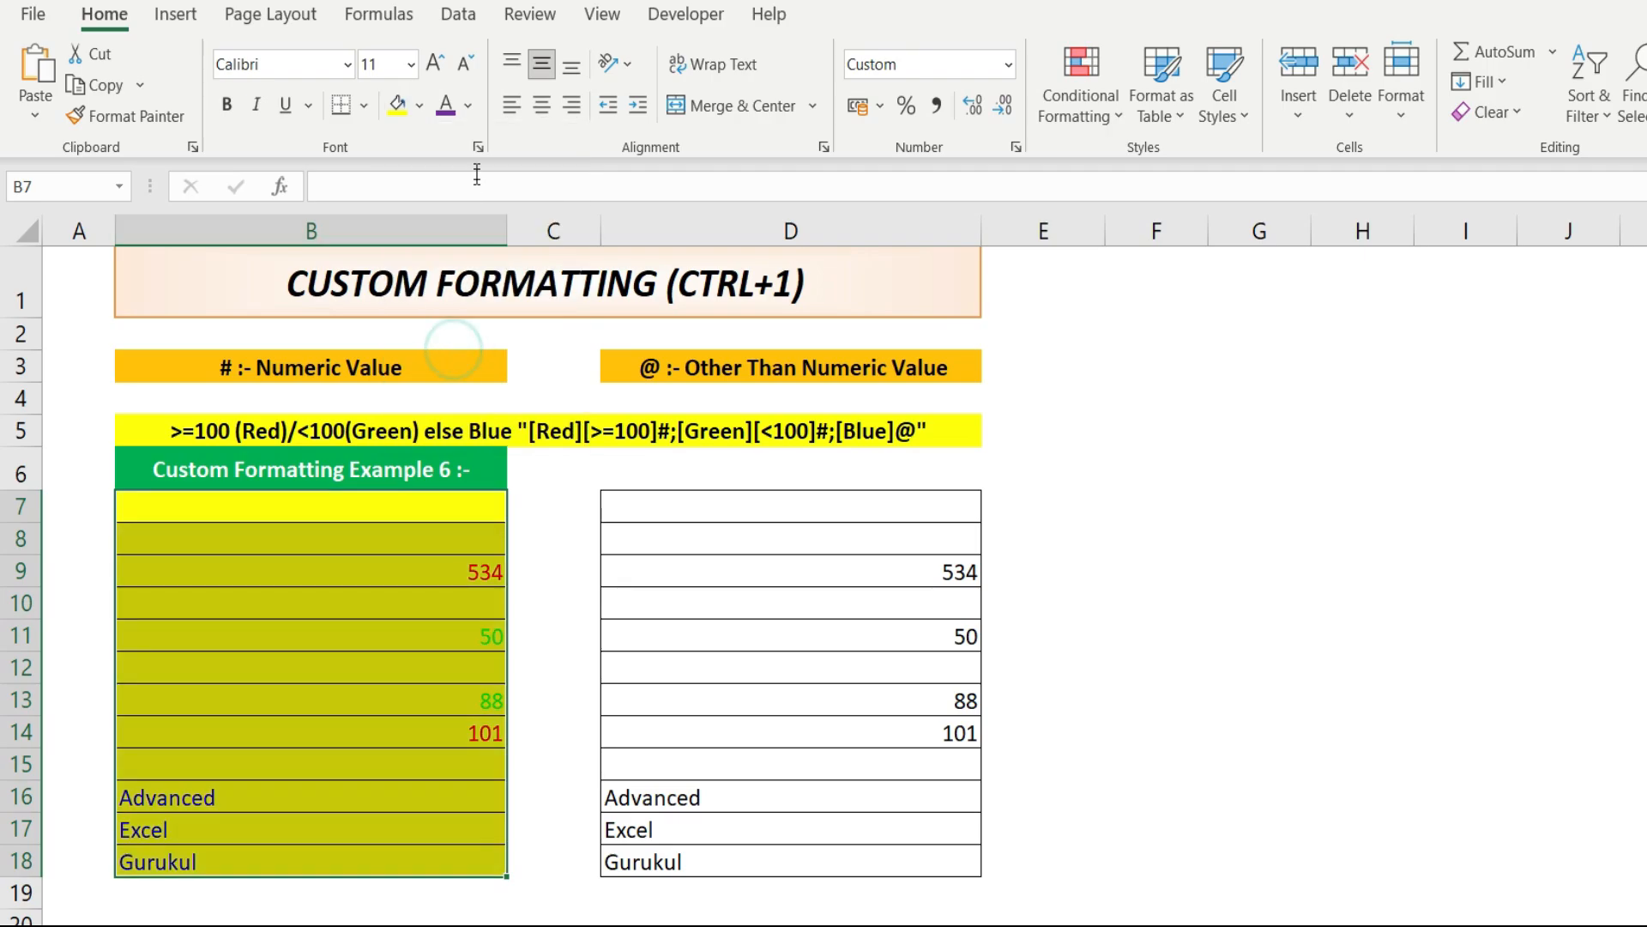
pyautogui.click(421, 107)
pyautogui.click(458, 388)
pyautogui.click(443, 507)
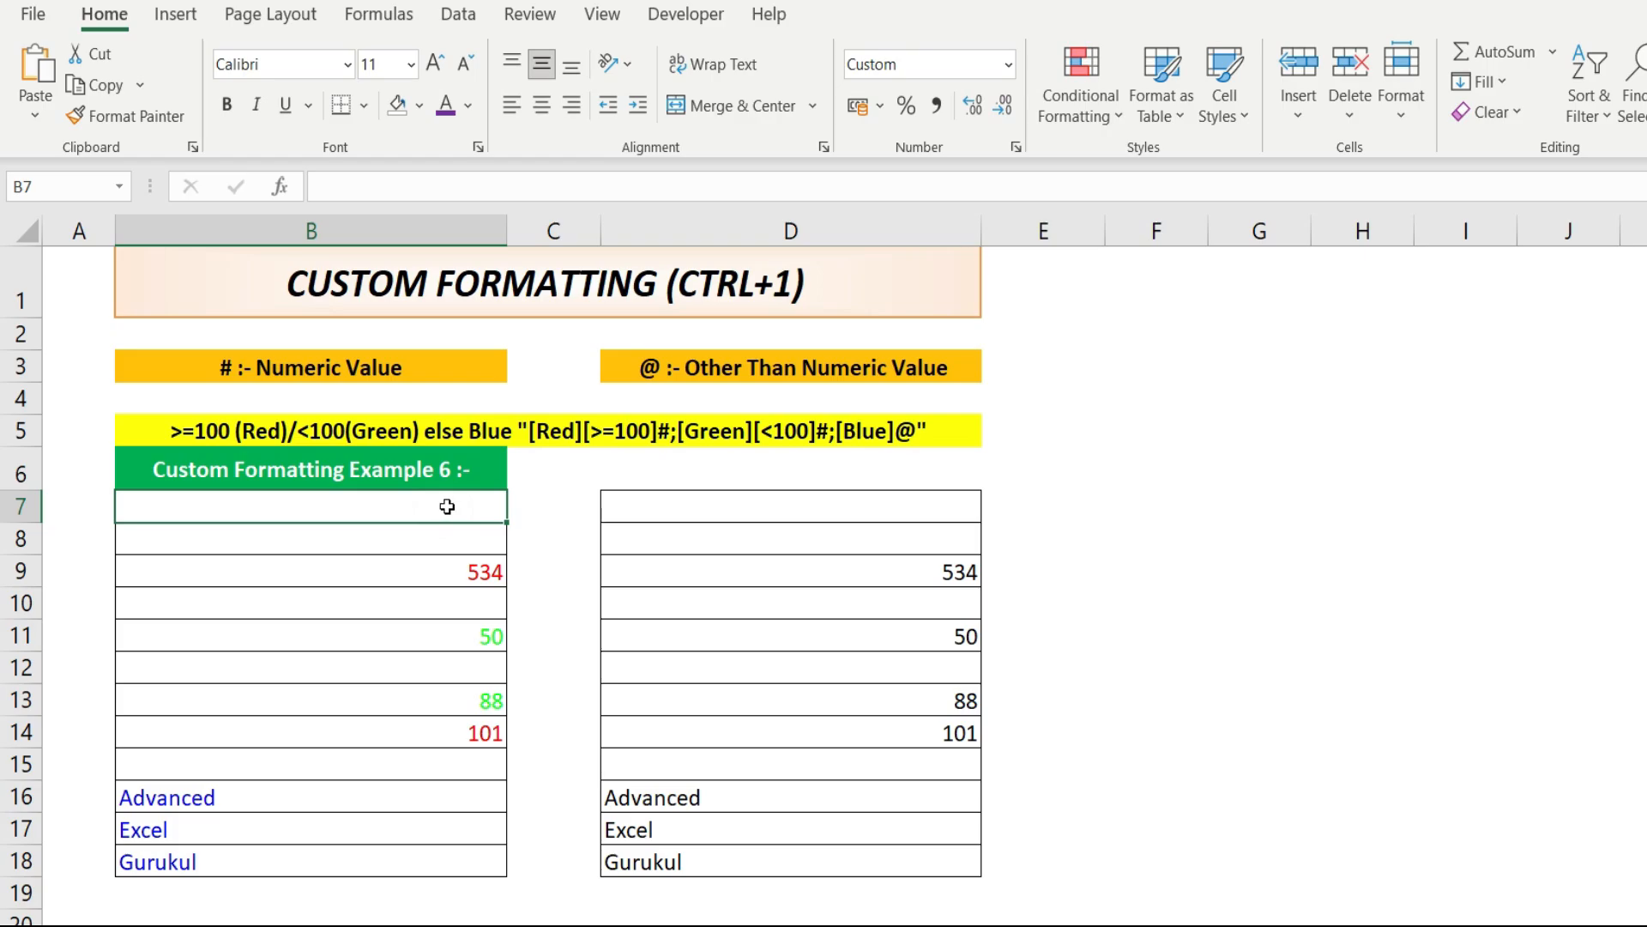
# - Compare the coloured sample column B7:B18 with the unformatted cells in column D and check B9
pyautogui.moveTo(447, 507); pyautogui.dragTo(455, 857)
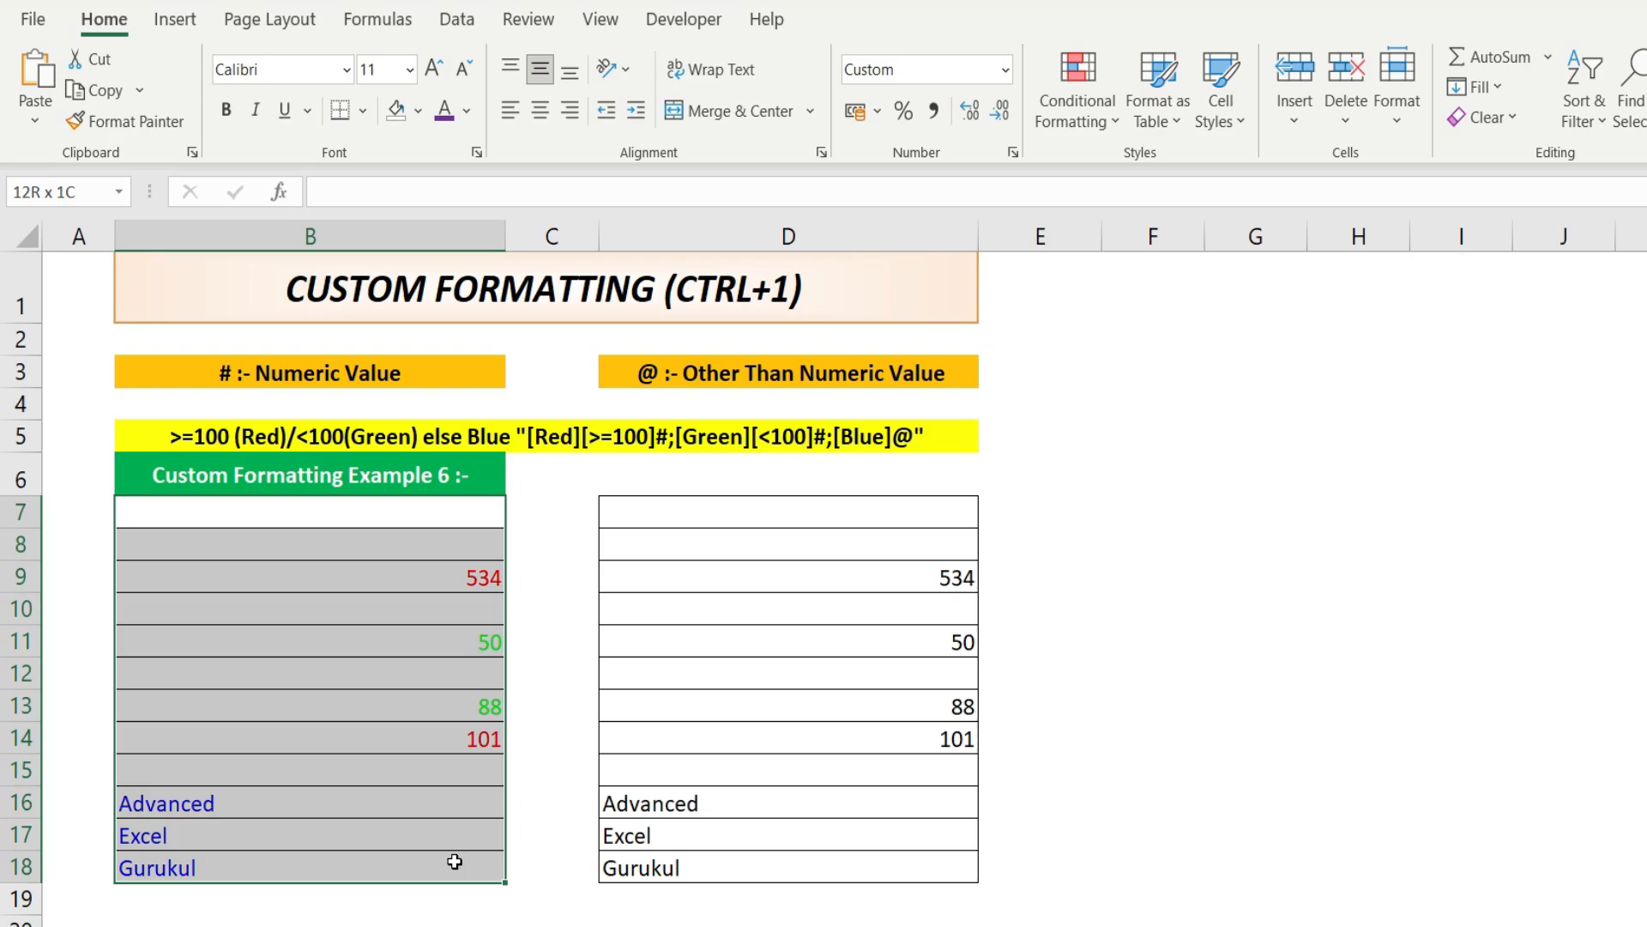
pyautogui.click(446, 515)
pyautogui.click(445, 555)
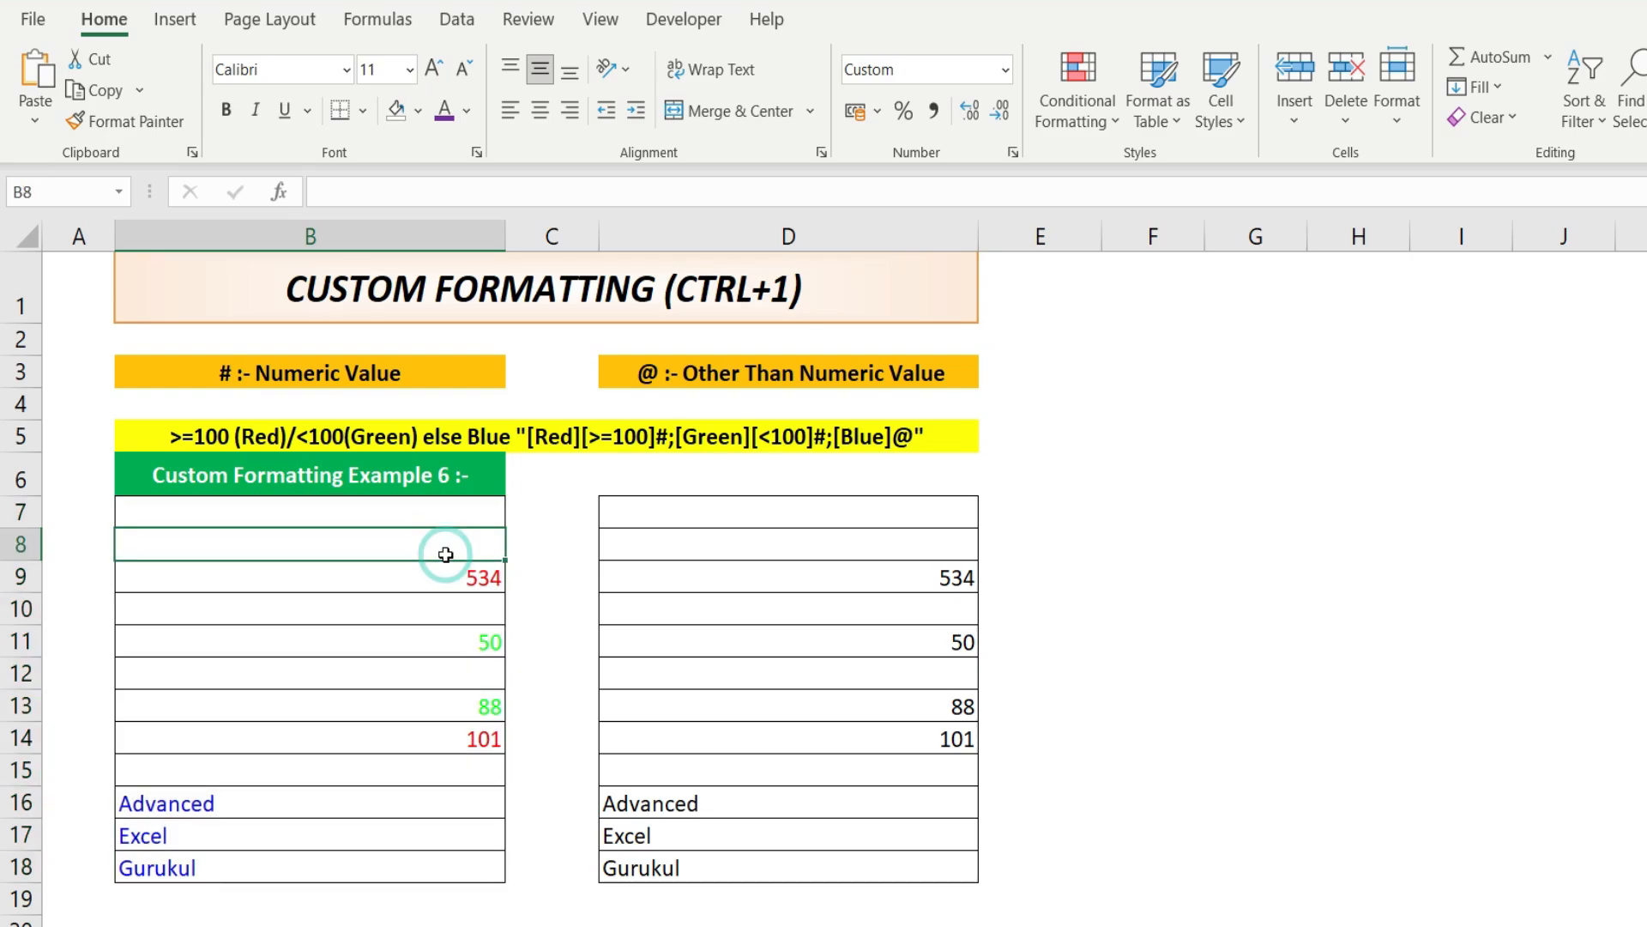
pyautogui.click(832, 516)
pyautogui.moveTo(831, 516); pyautogui.dragTo(835, 600)
pyautogui.click(474, 575)
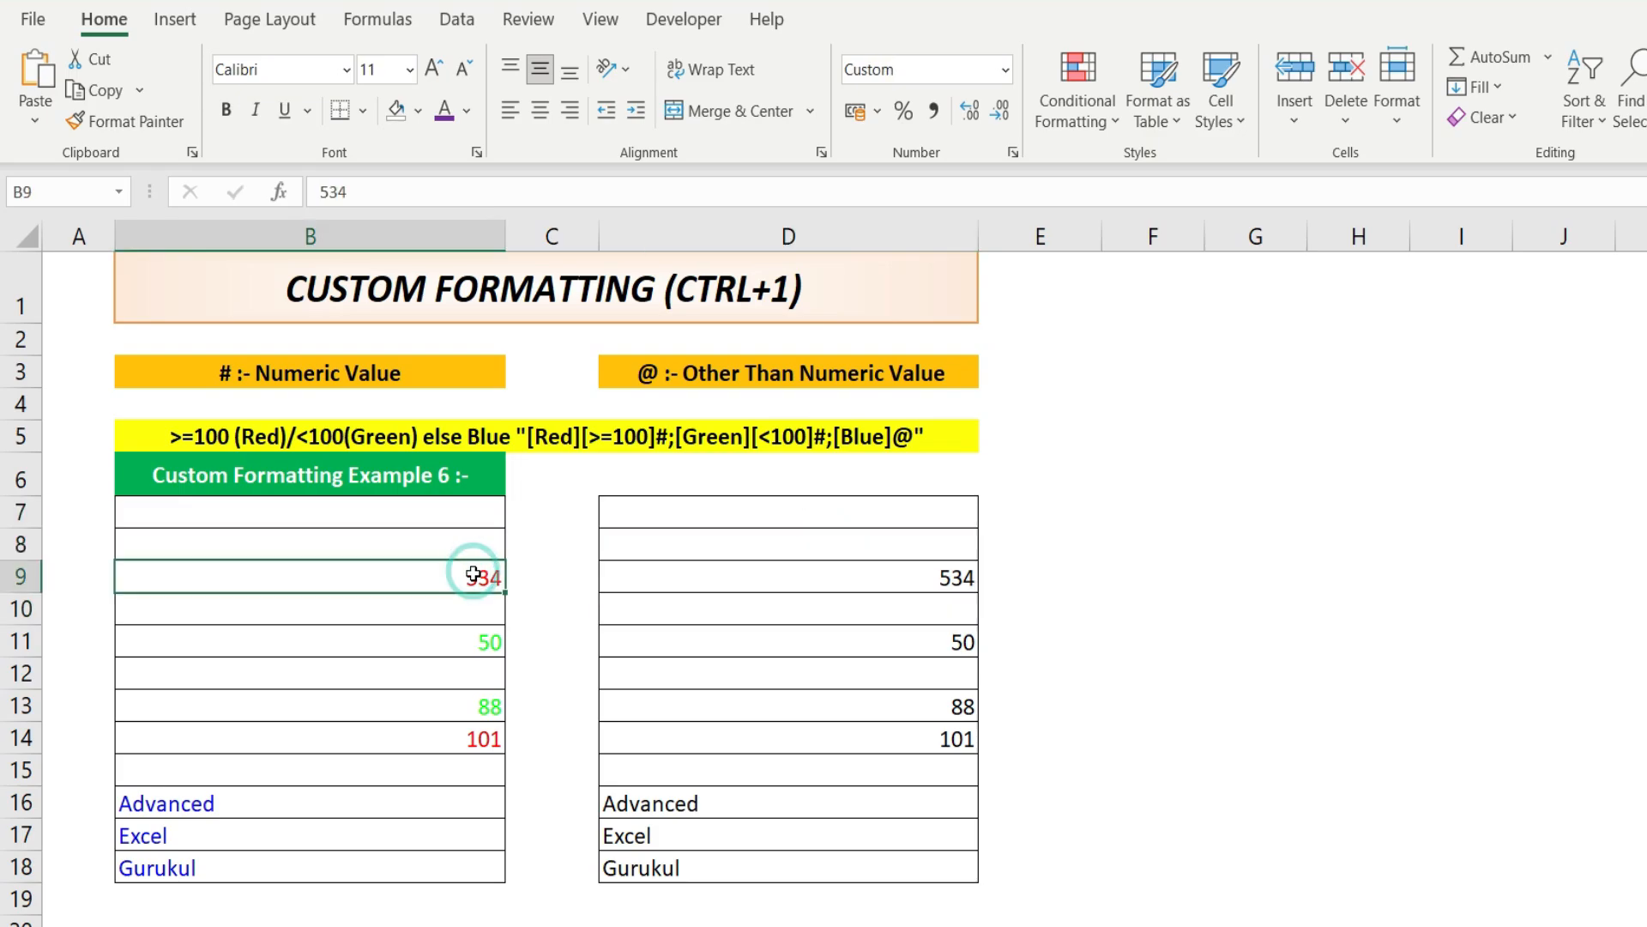
pyautogui.click(463, 514)
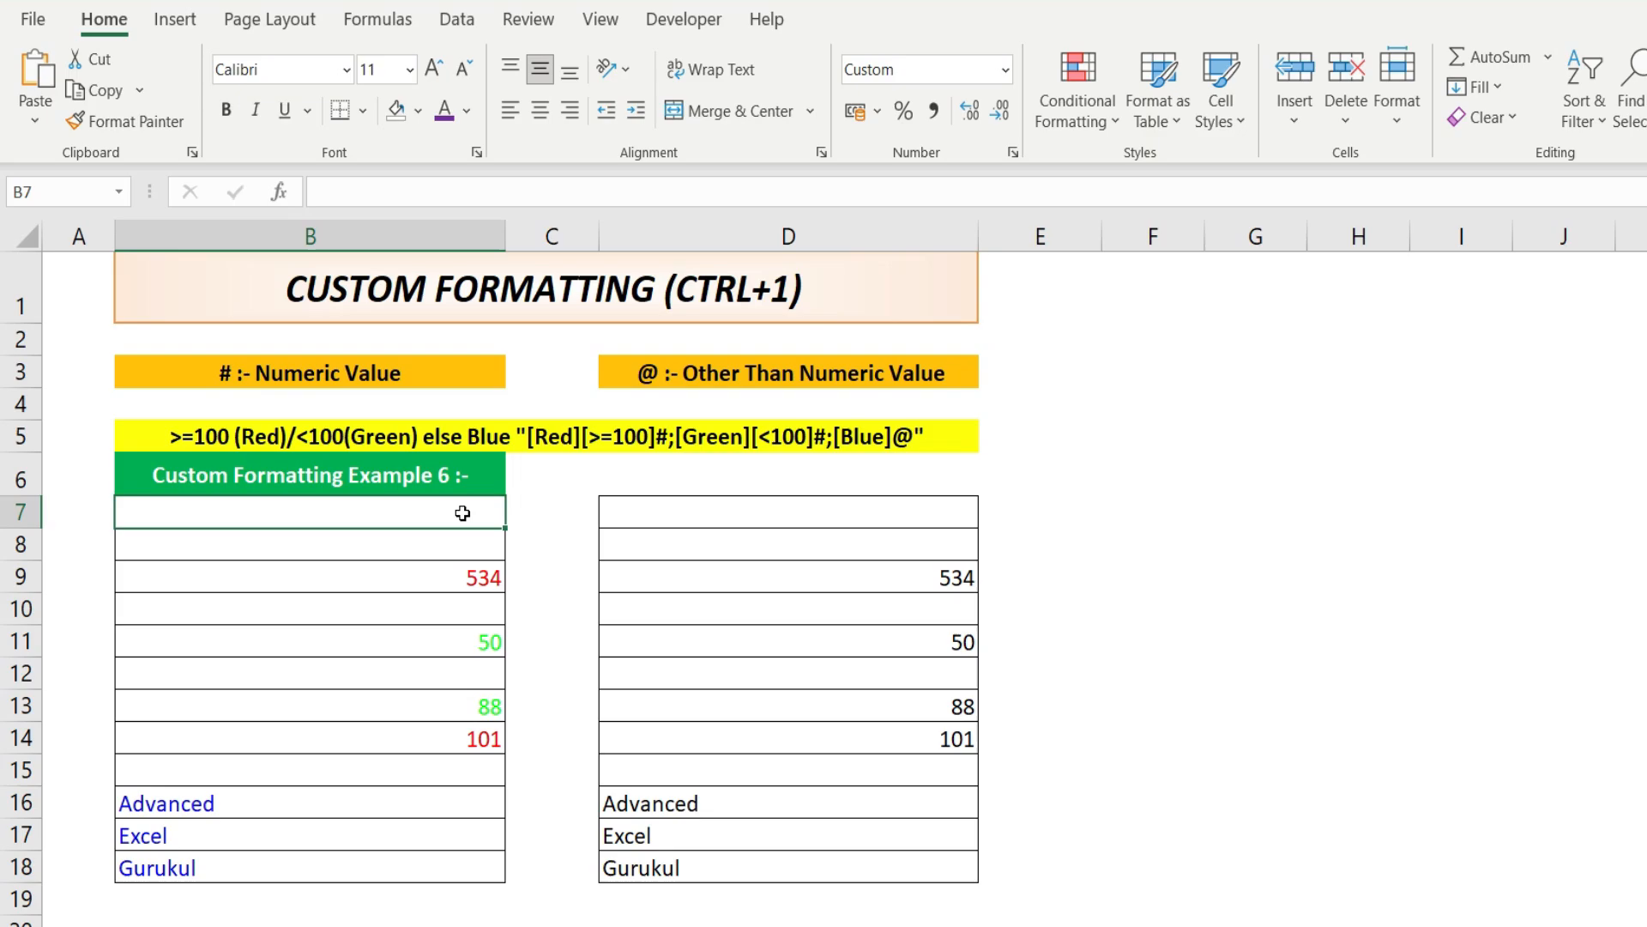
# - Start a custom number format for cells D7:D18 and clear the existing General code
pyautogui.moveTo(772, 511); pyautogui.dragTo(842, 836)
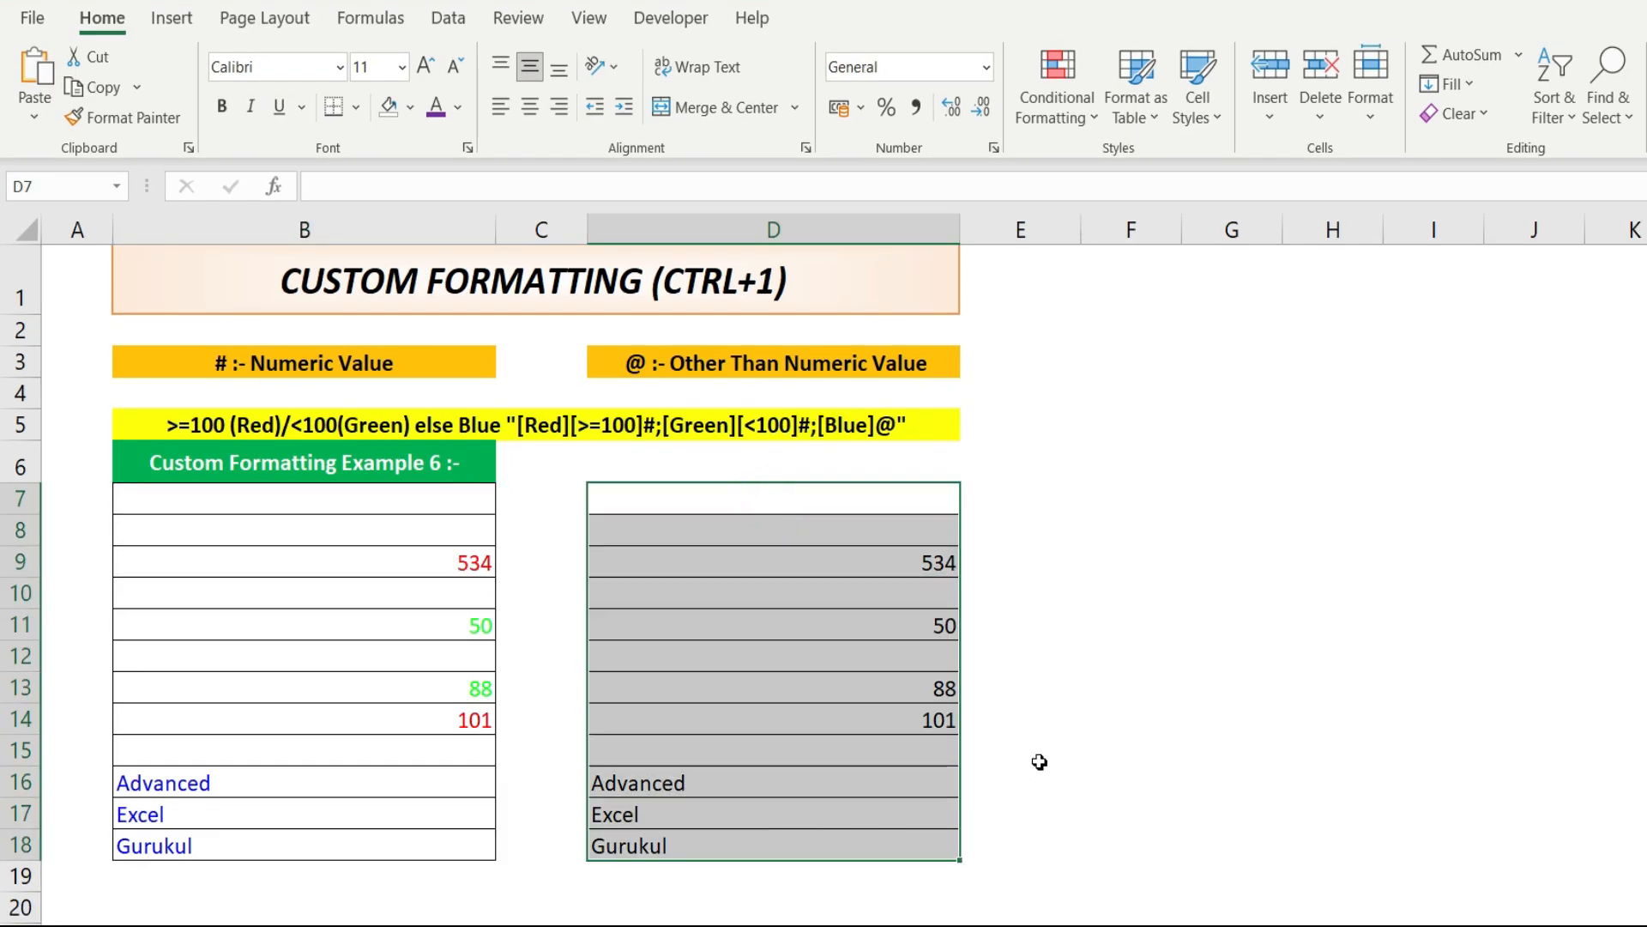
pyautogui.hotkey('ctrl', '1')
pyautogui.click(748, 486)
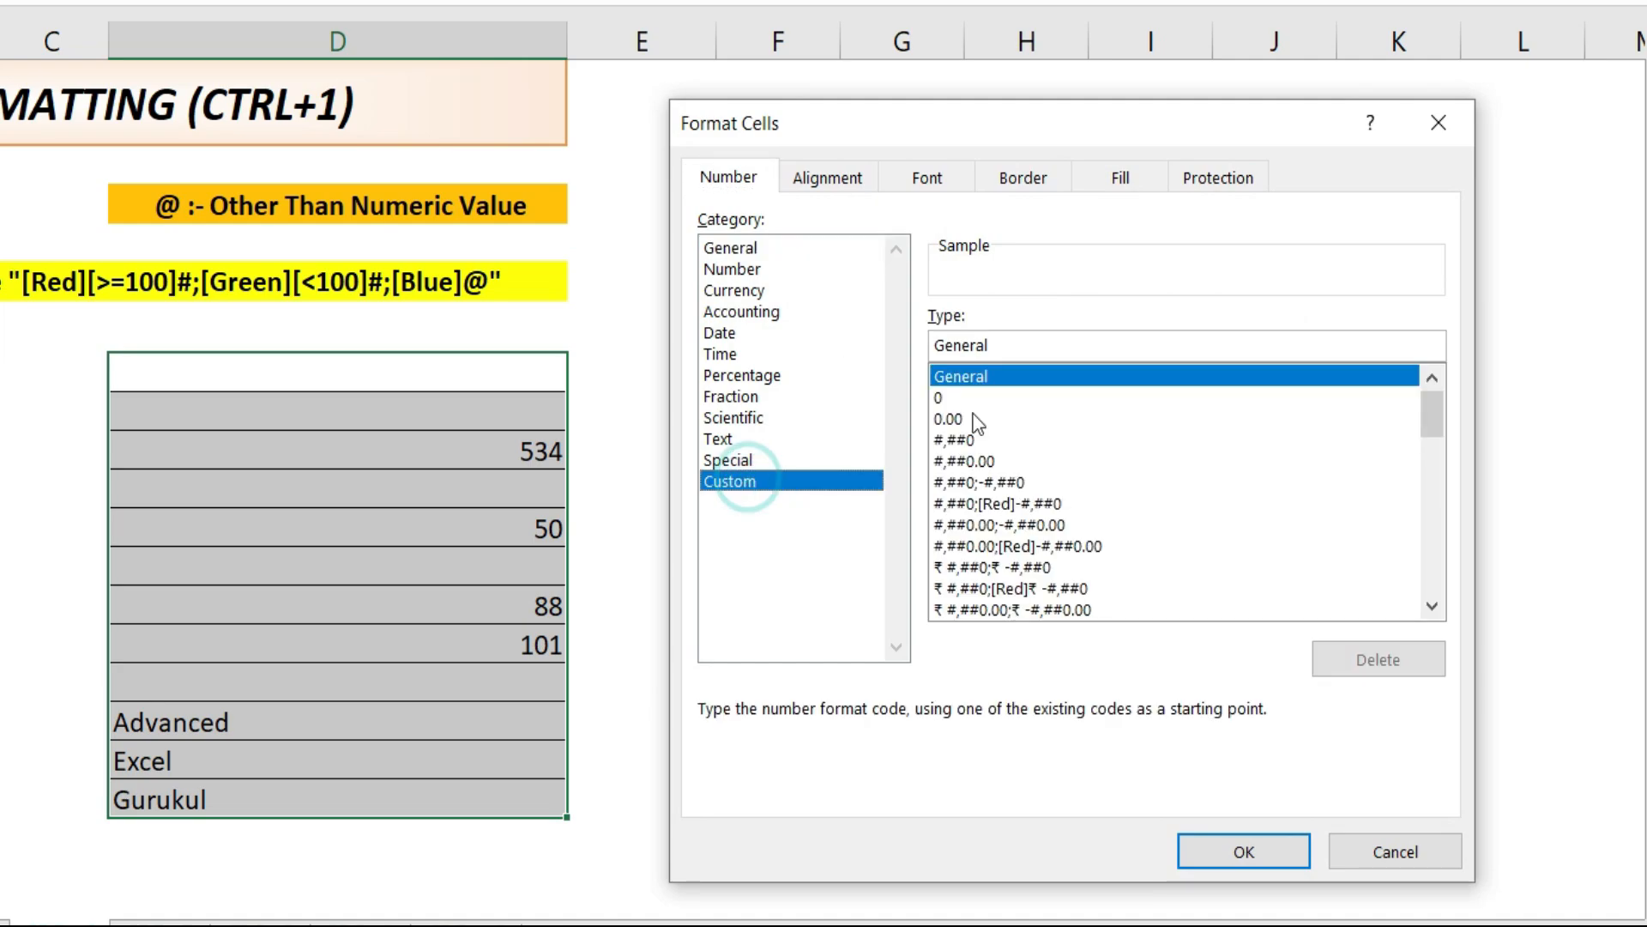
pyautogui.click(1004, 347)
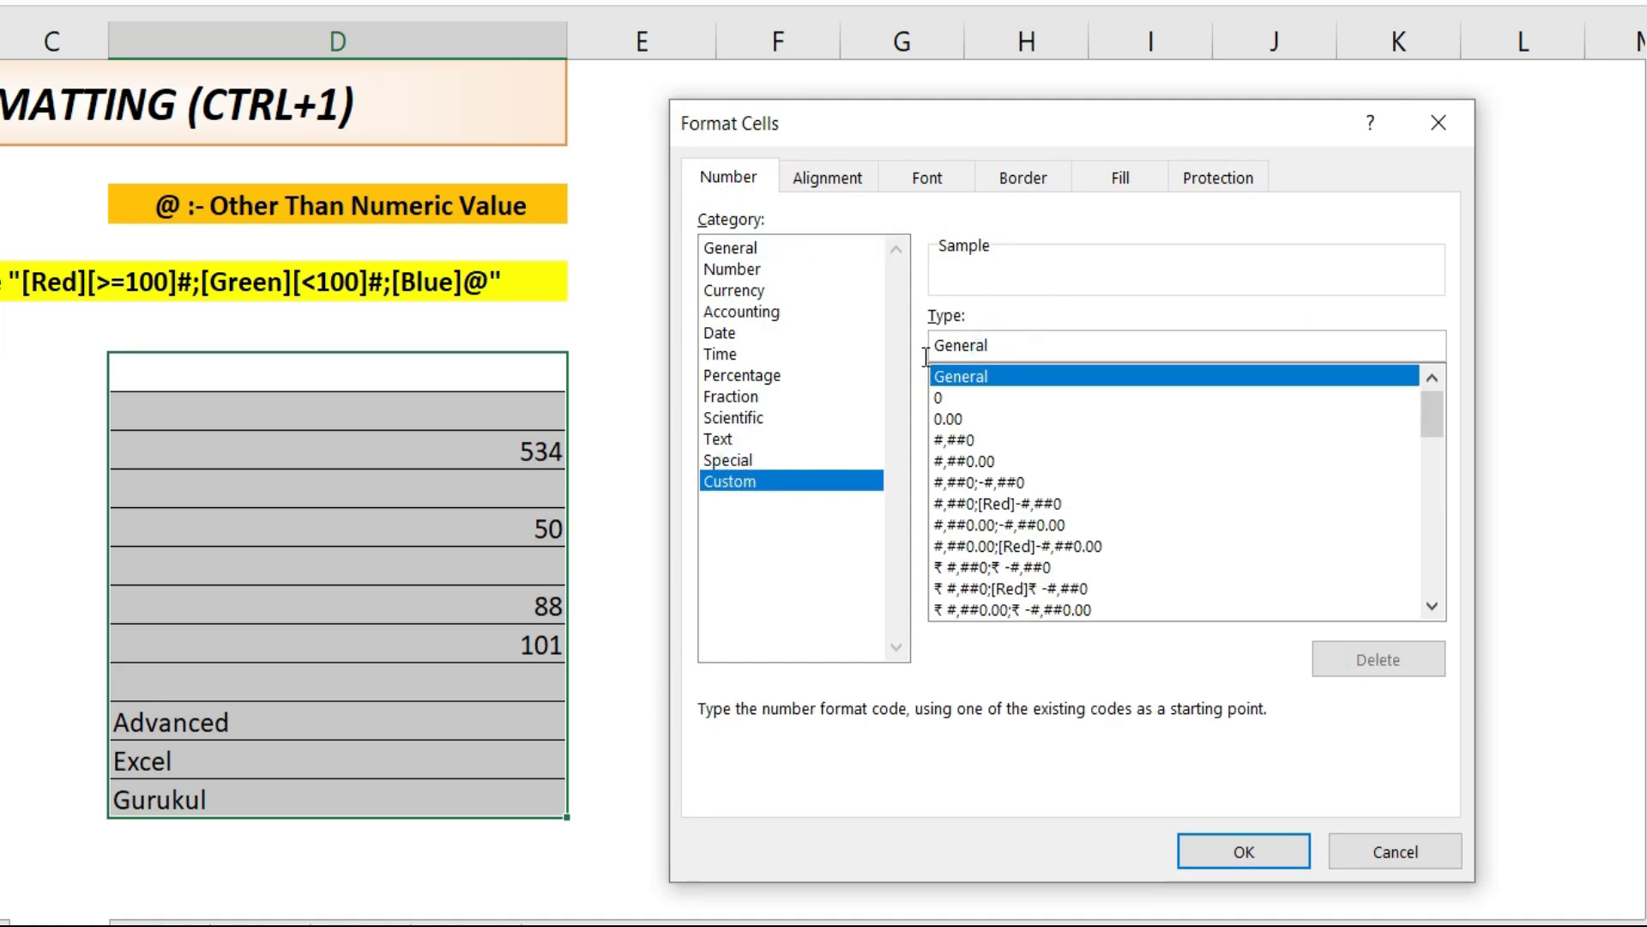
pyautogui.moveTo(995, 345); pyautogui.dragTo(926, 348)
pyautogui.press('BackSpace')
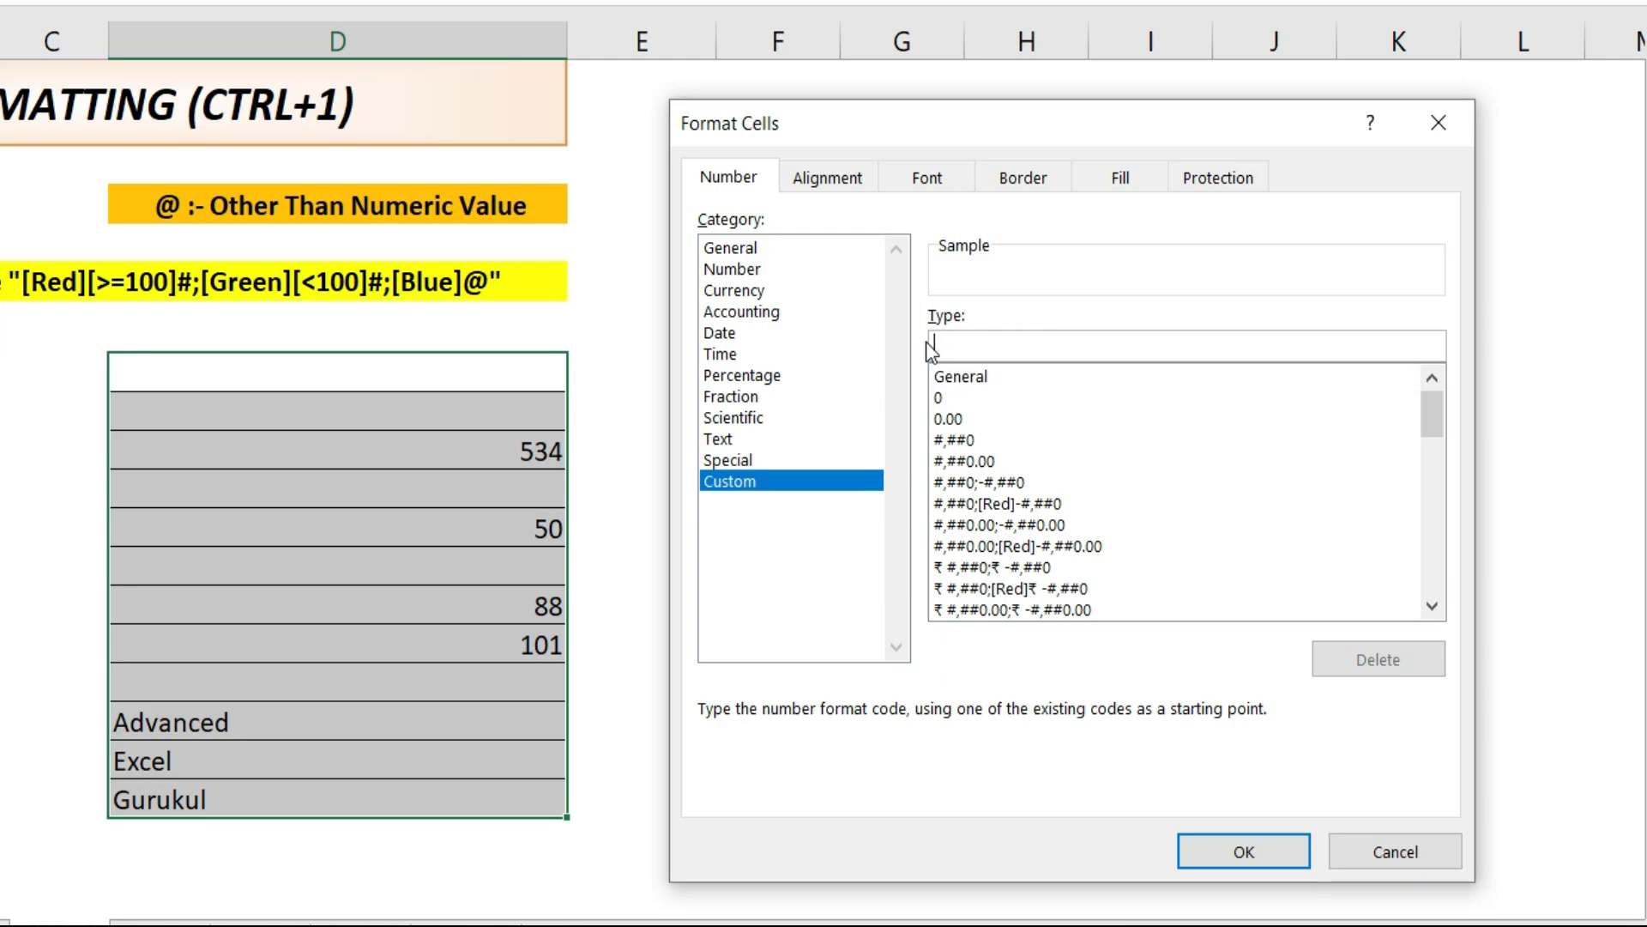
pyautogui.moveTo(1148, 123); pyautogui.dragTo(1102, 120)
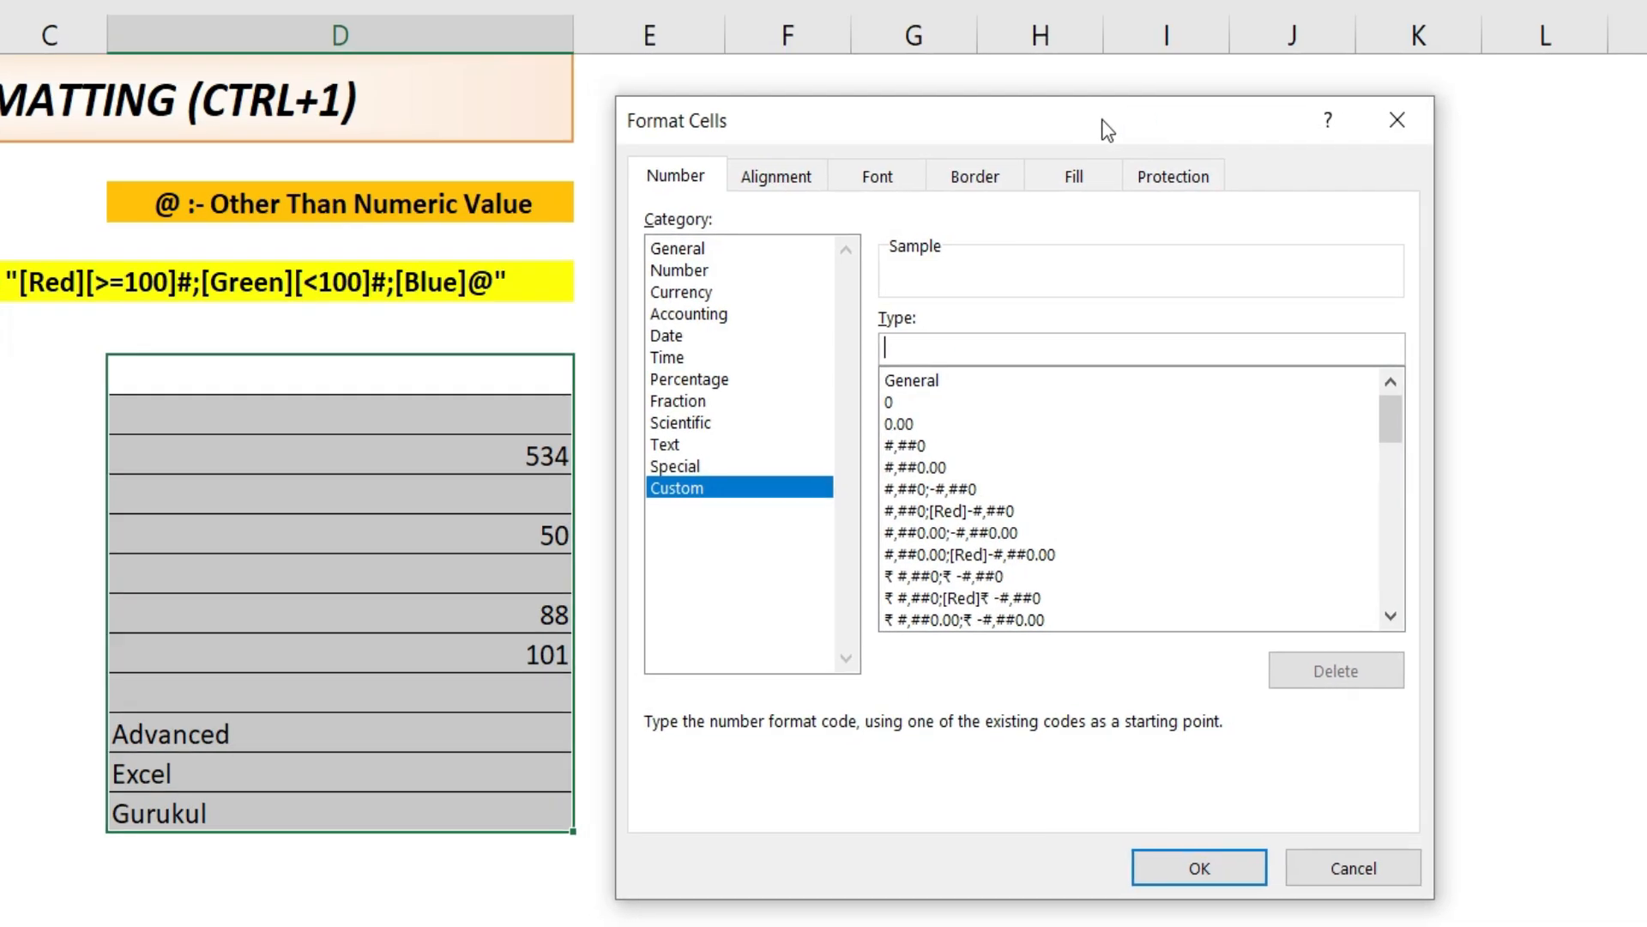
pyautogui.click(1108, 354)
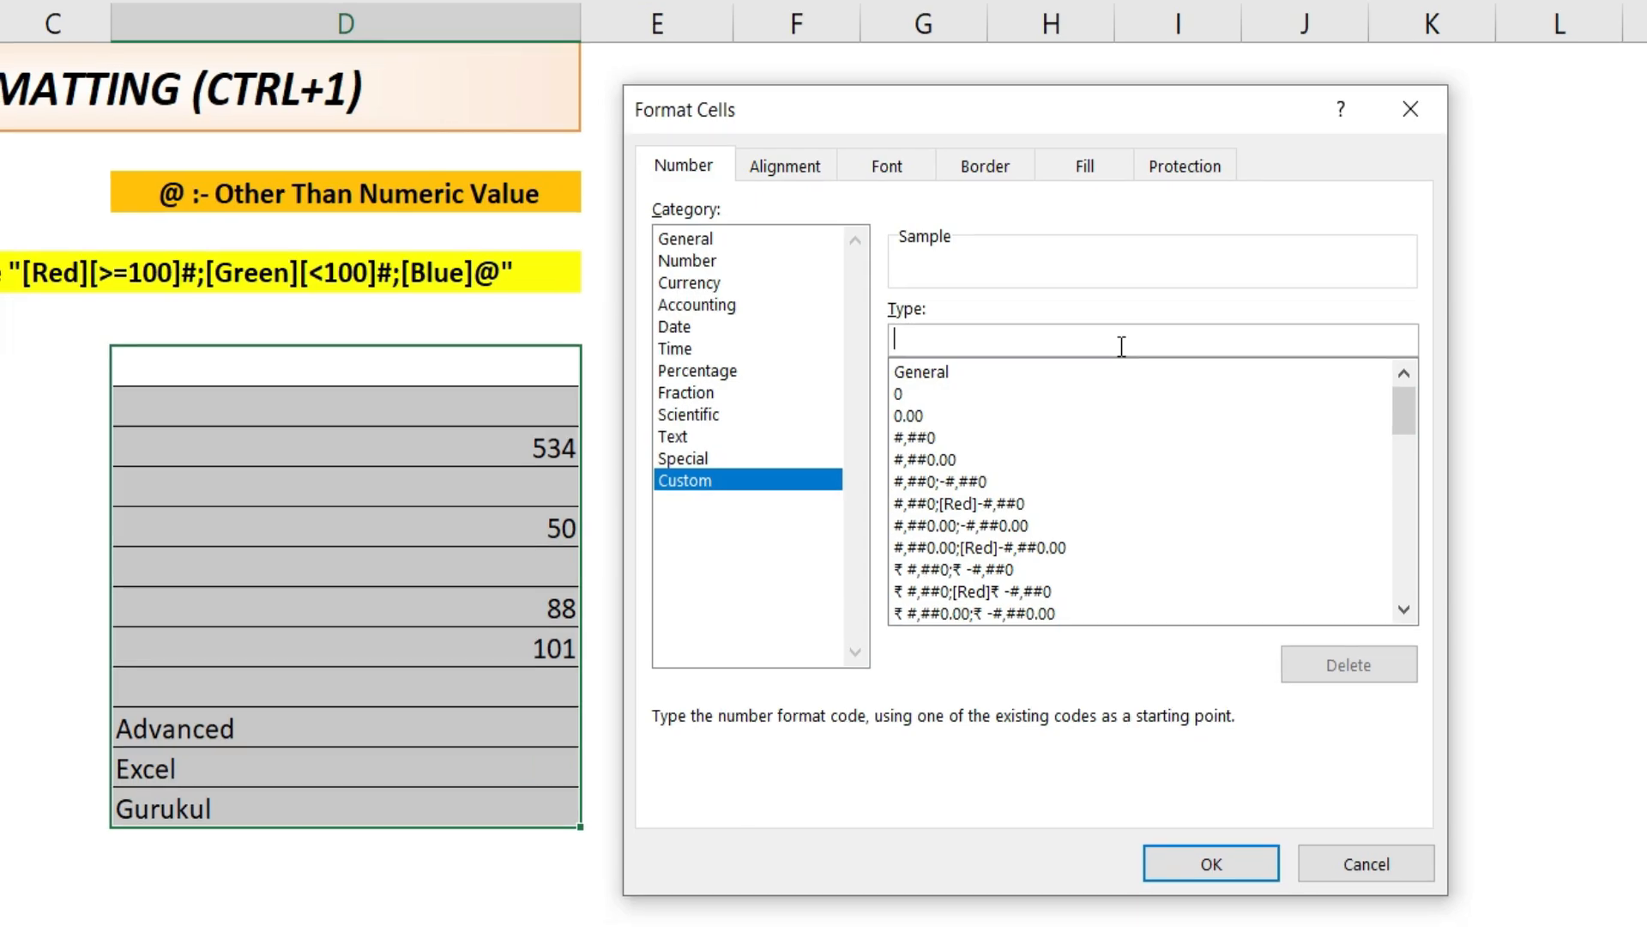
# - Enter the first section of the format code, [Red][>=100]#;, for values of 100 or more
pyautogui.write('[Red]')
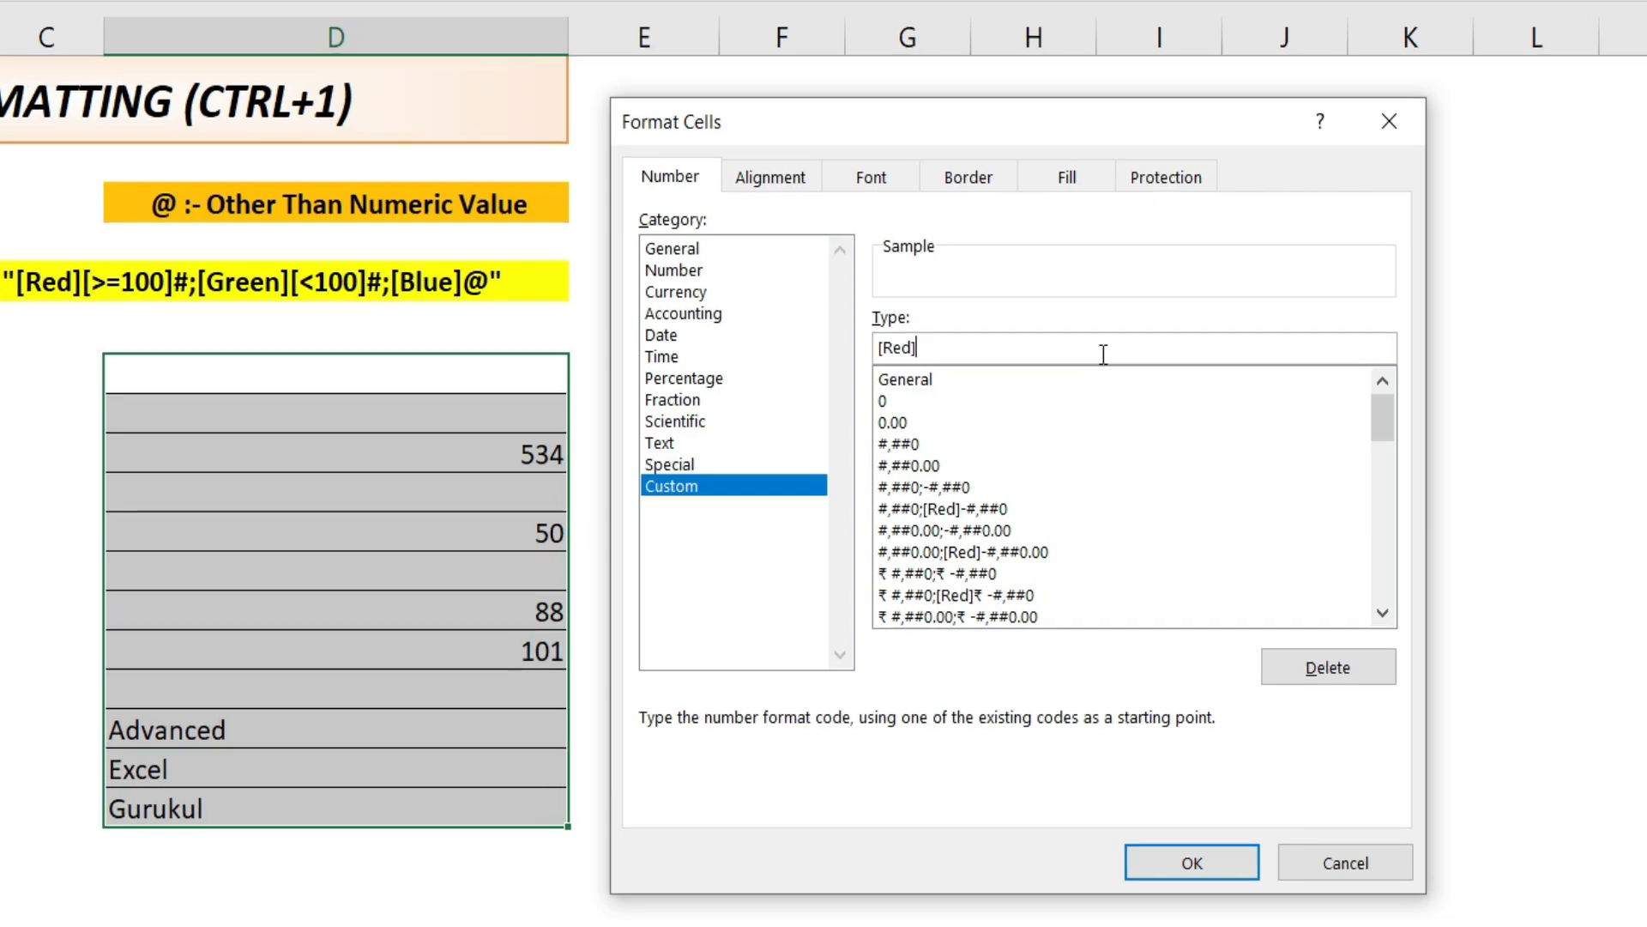
pyautogui.write('[>=100')
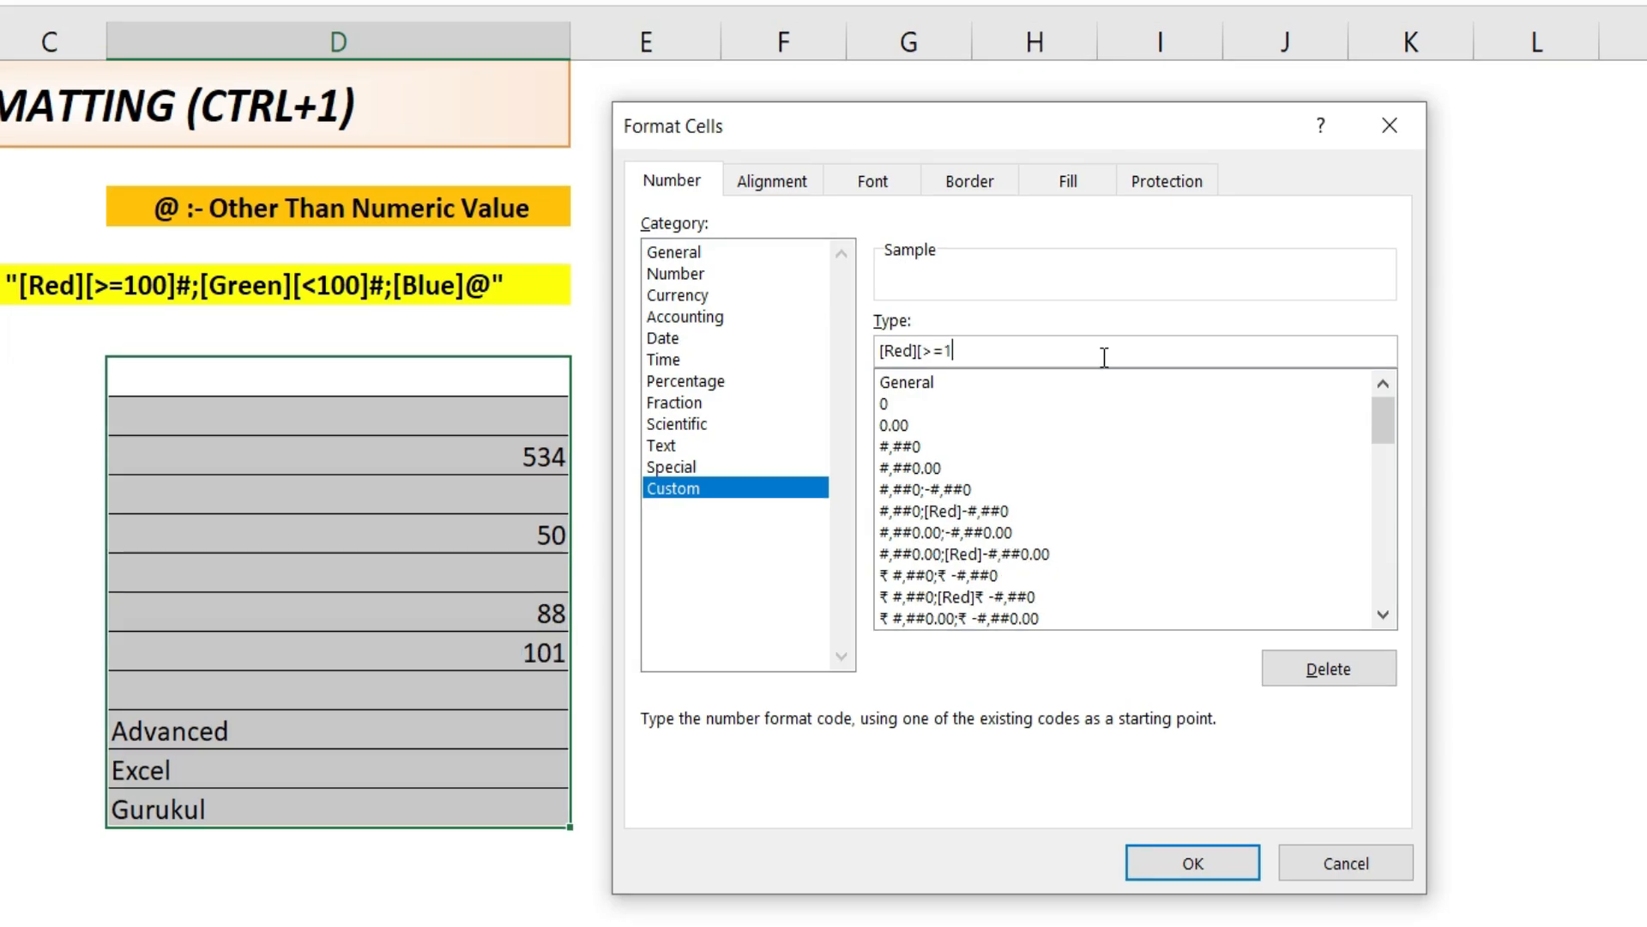
pyautogui.write(']')
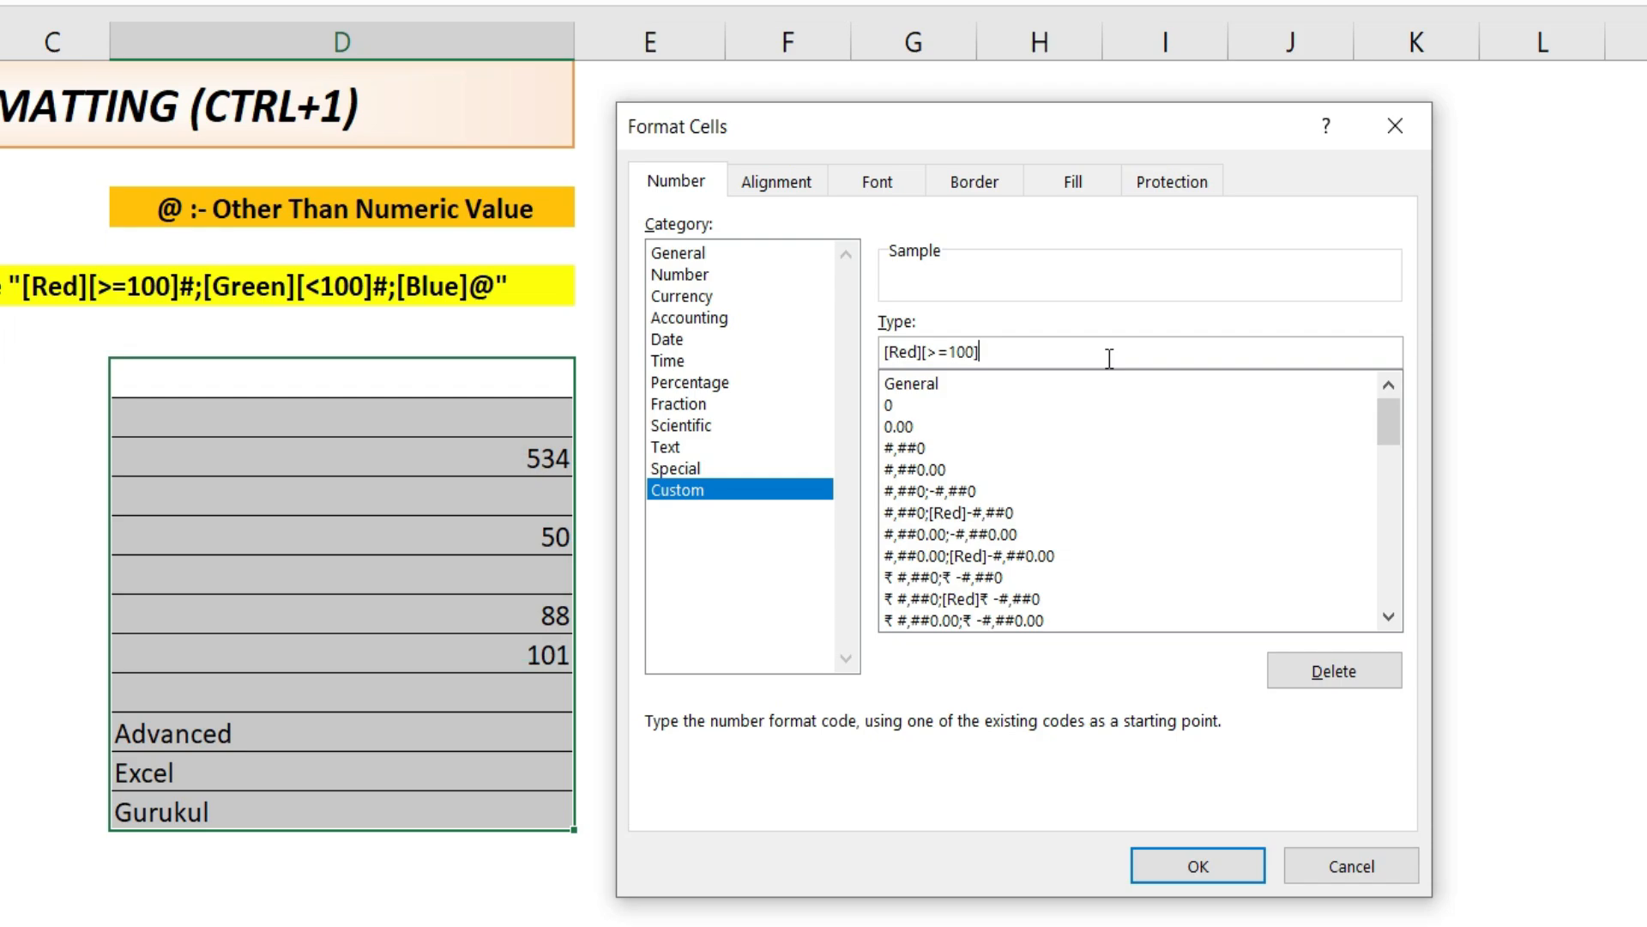
pyautogui.write('#')
pyautogui.write(';')
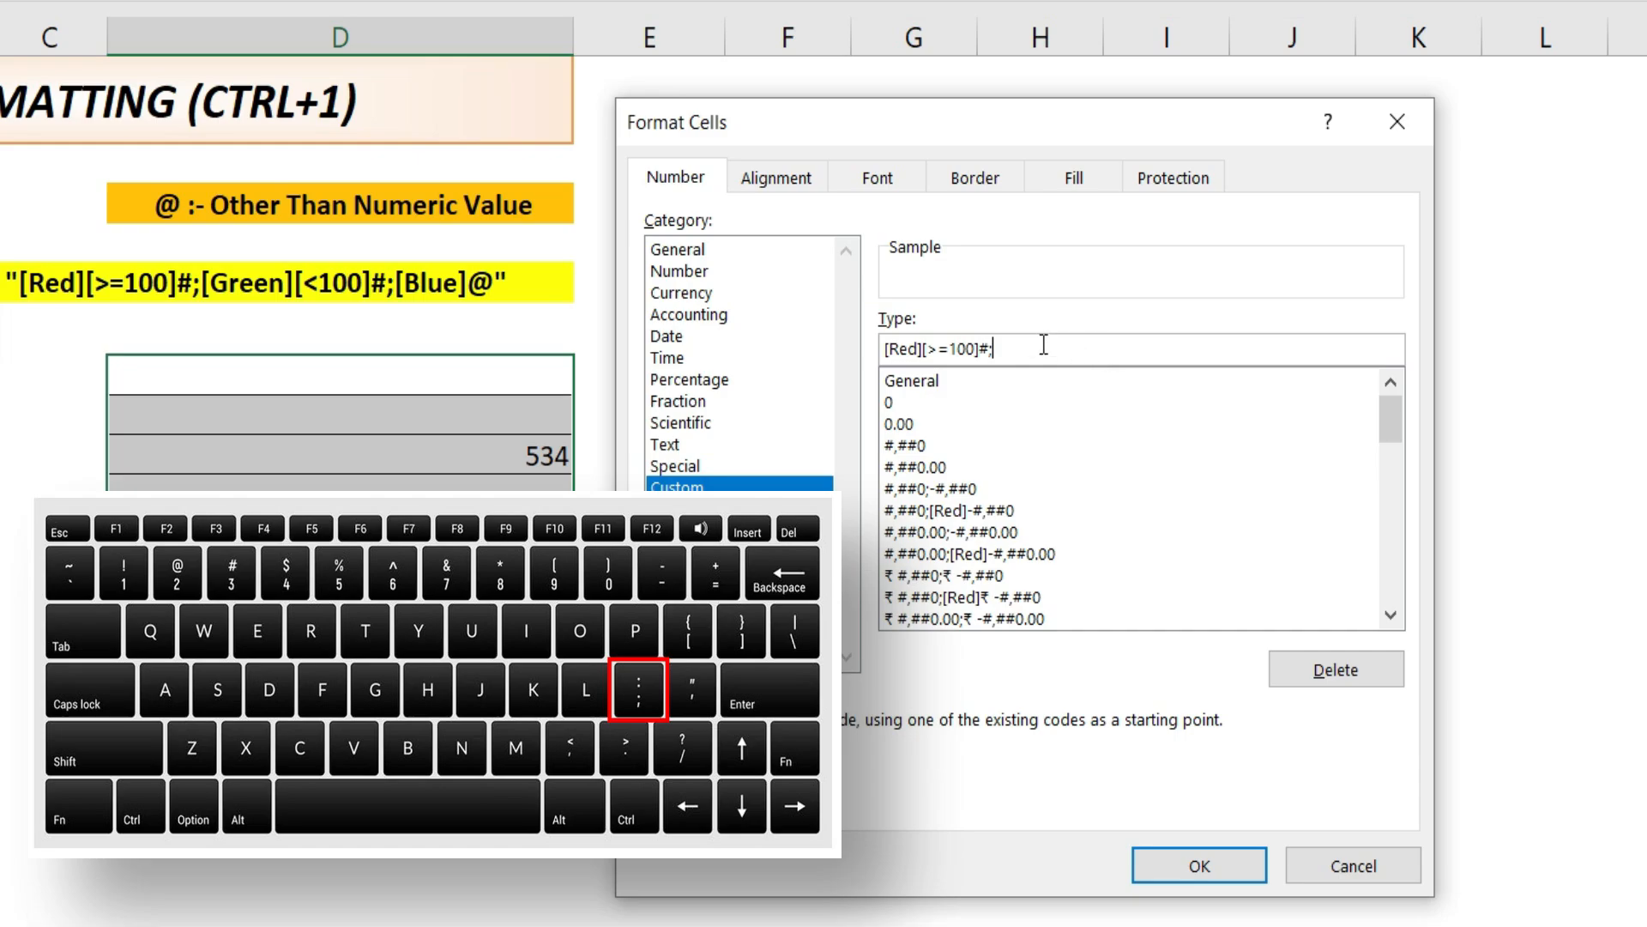
pyautogui.moveTo(1038, 347); pyautogui.dragTo(865, 357)
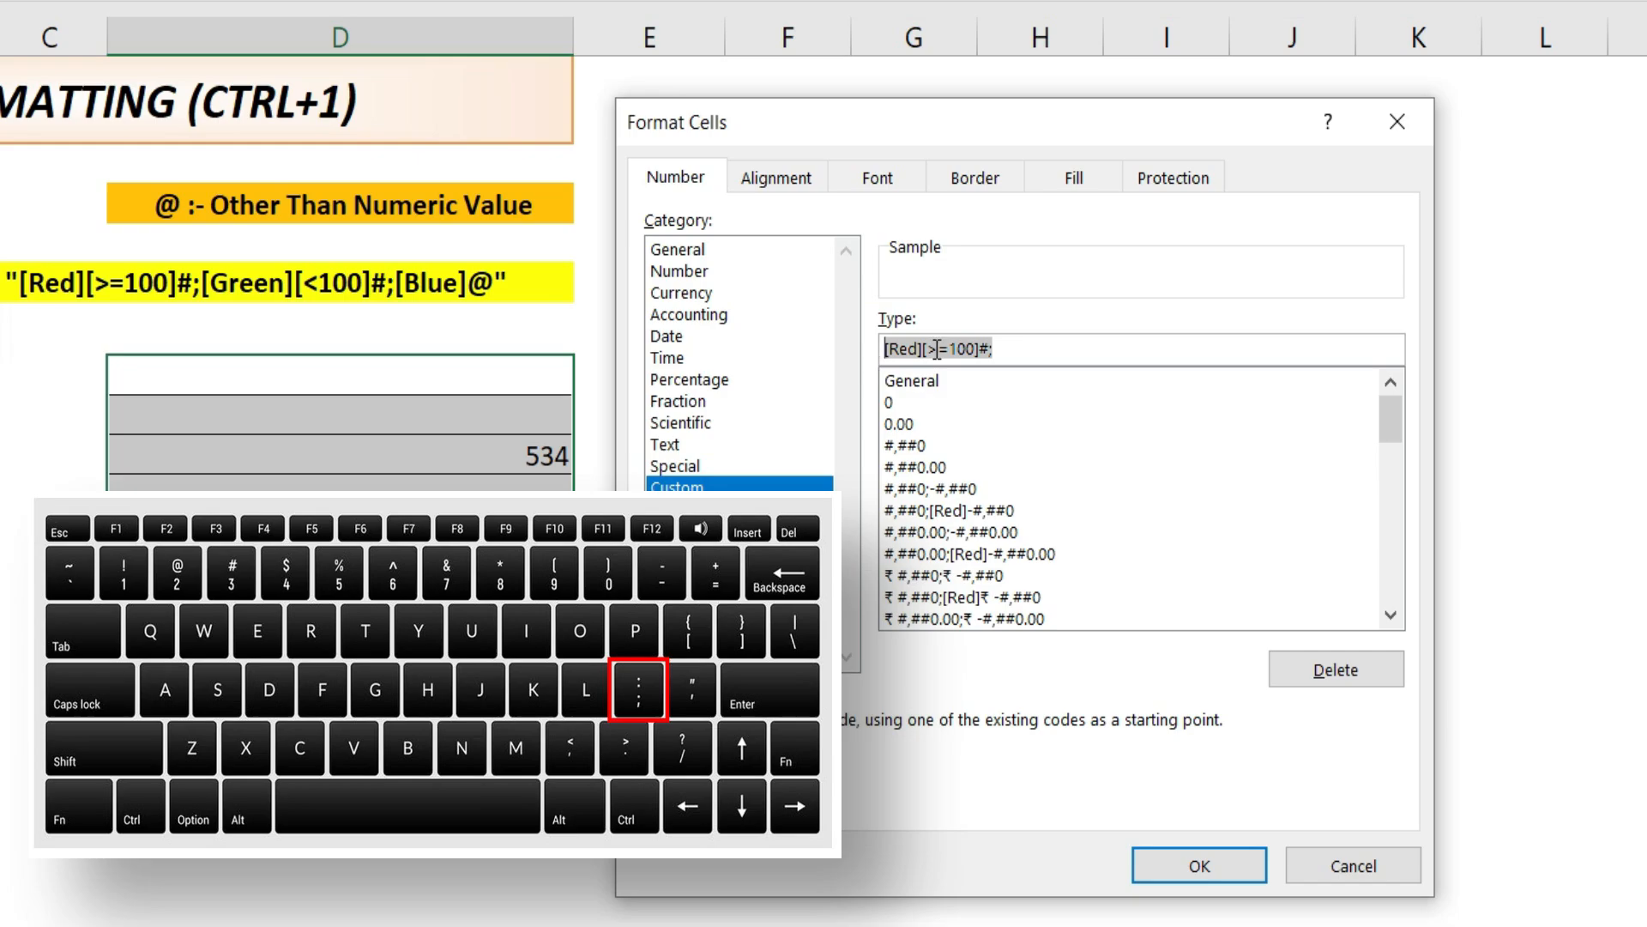
pyautogui.click(964, 352)
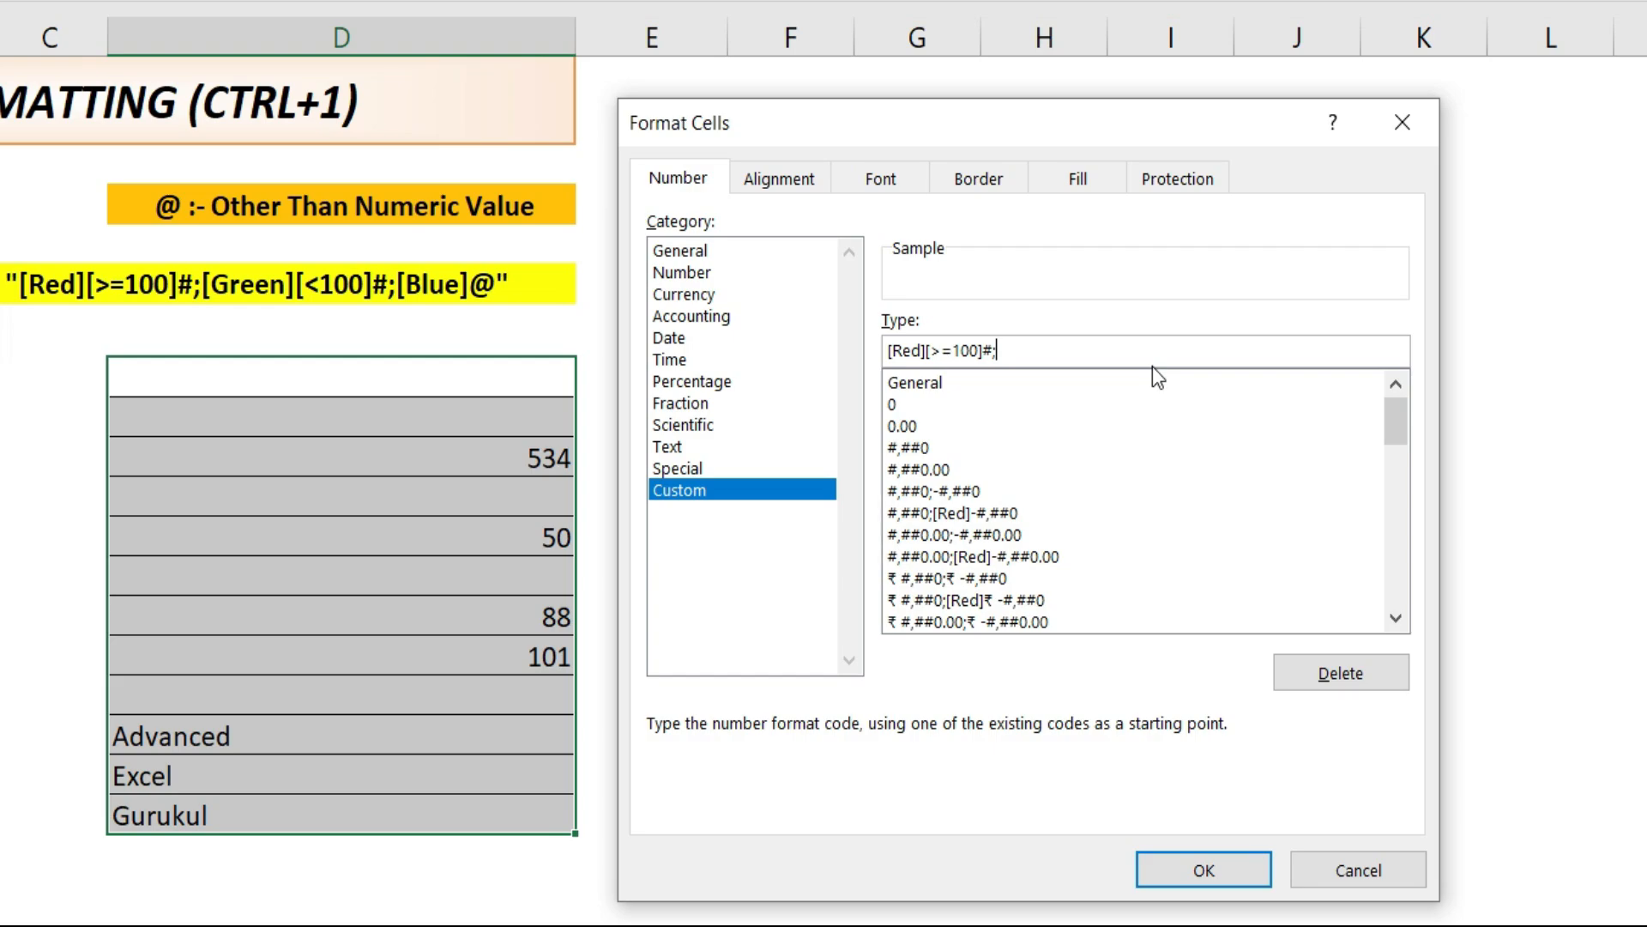
# - Add the second section [Green][<100]#; to the format code for values below 100
pyautogui.write('[Green]')
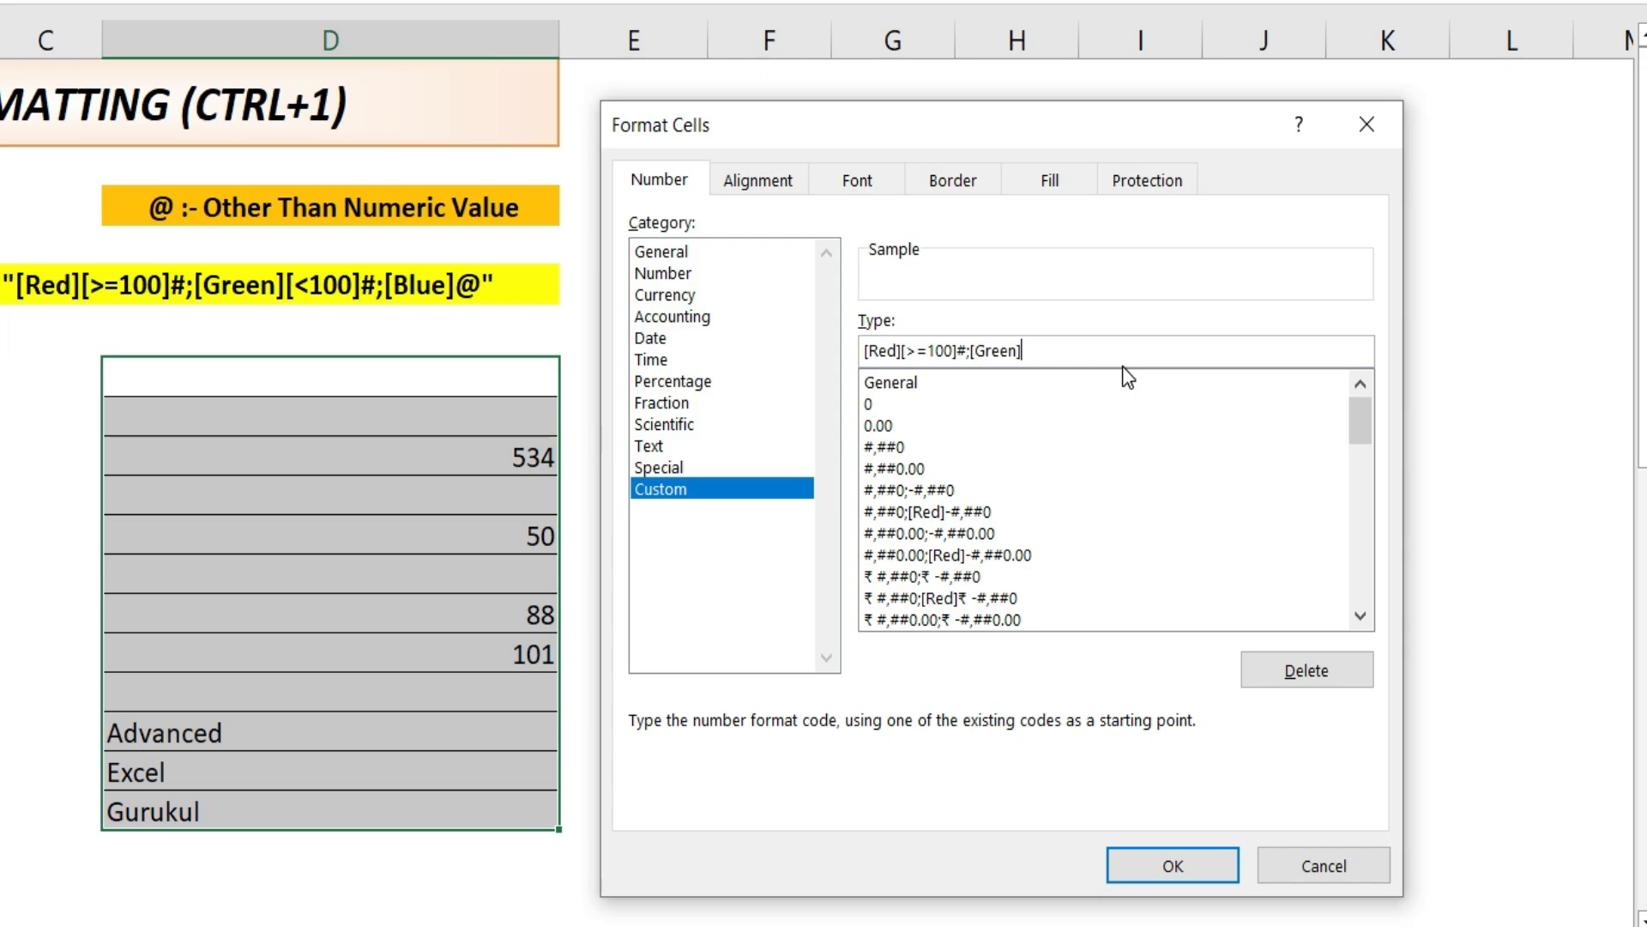
pyautogui.write('[<100')
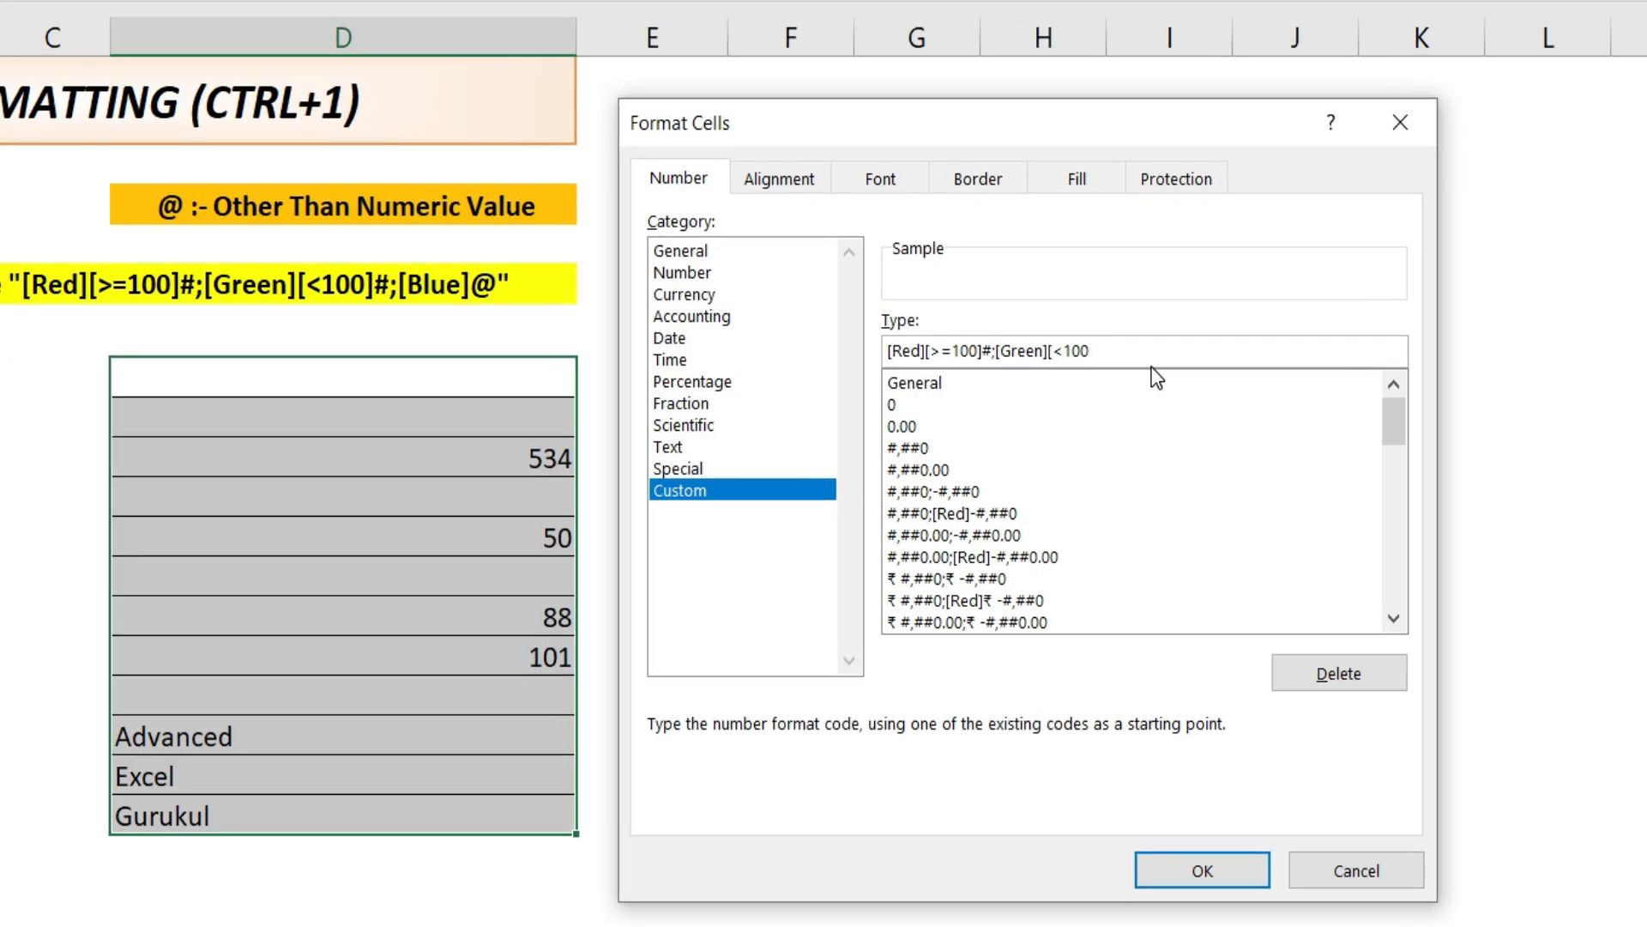
pyautogui.write(']#;')
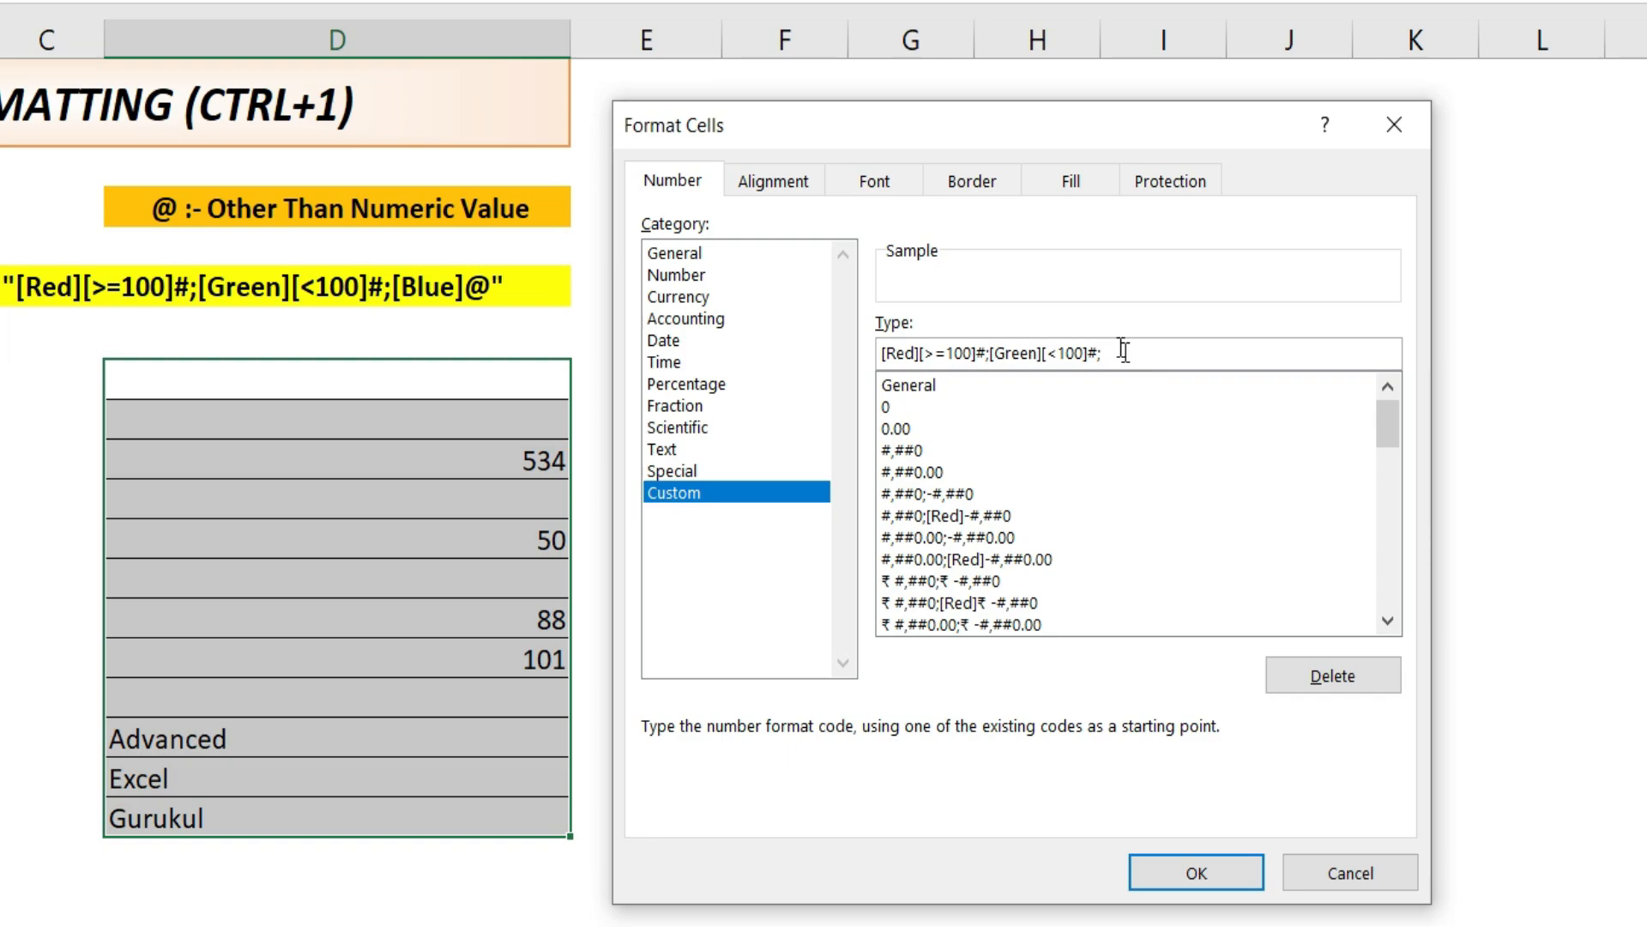
# - Complete the format code with the text section [Blue]@ and apply it to D7:D18
pyautogui.moveTo(1116, 350); pyautogui.dragTo(1178, 352)
pyautogui.click(1178, 352)
pyautogui.write('[Blue')
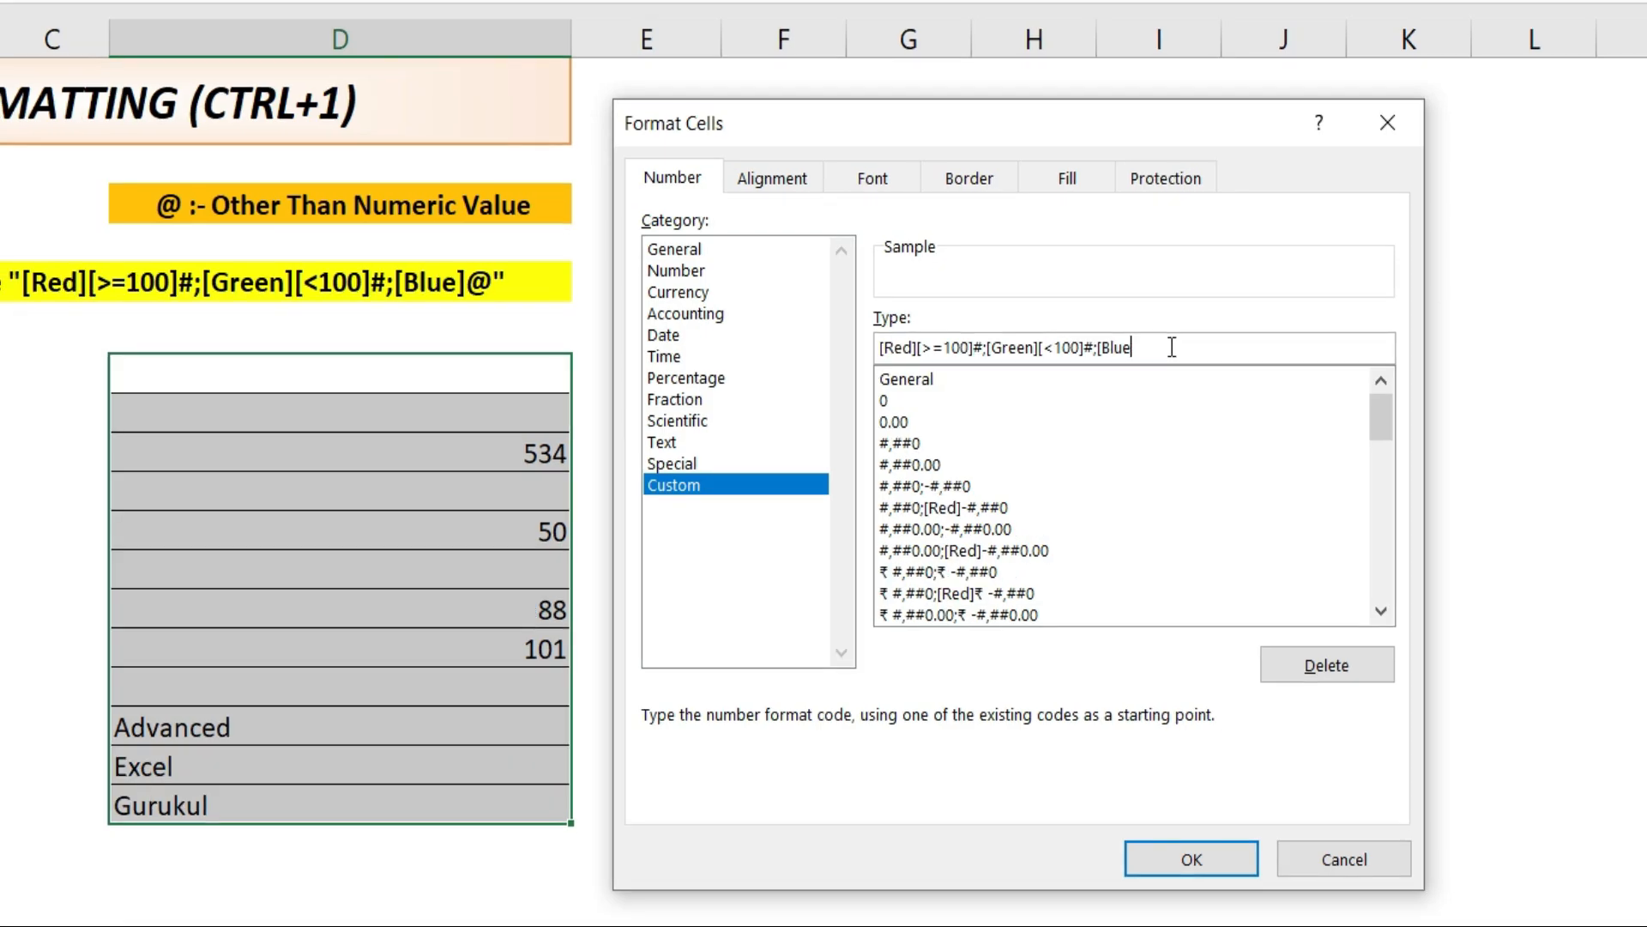
pyautogui.write(']@')
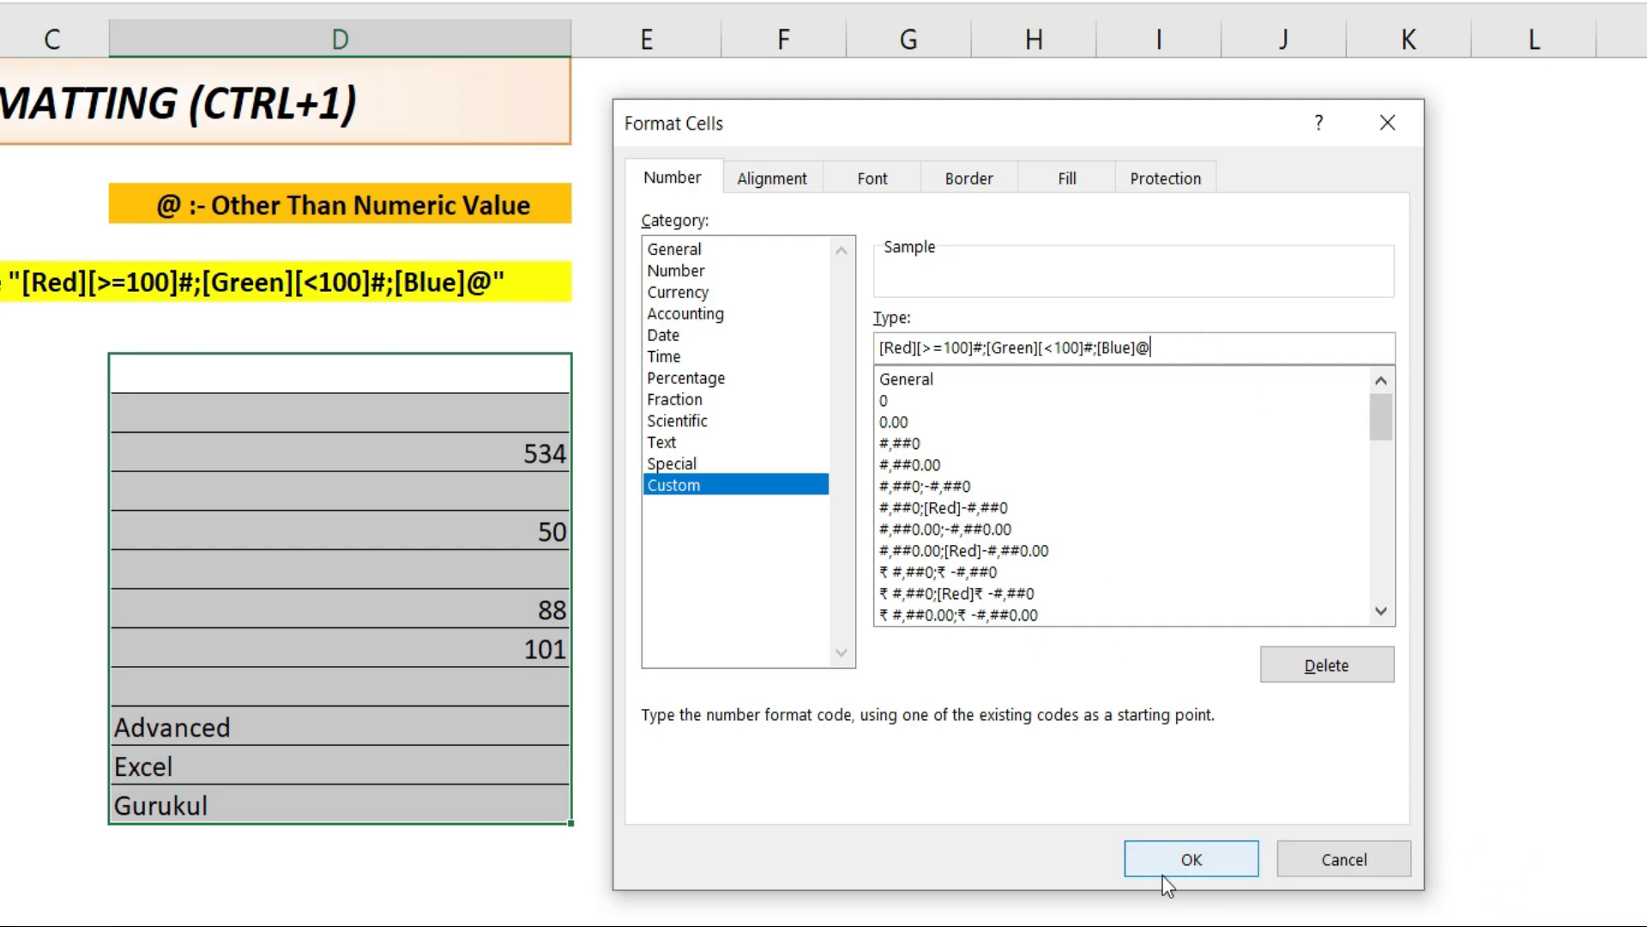
pyautogui.moveTo(1169, 348); pyautogui.dragTo(868, 349)
pyautogui.click(1189, 352)
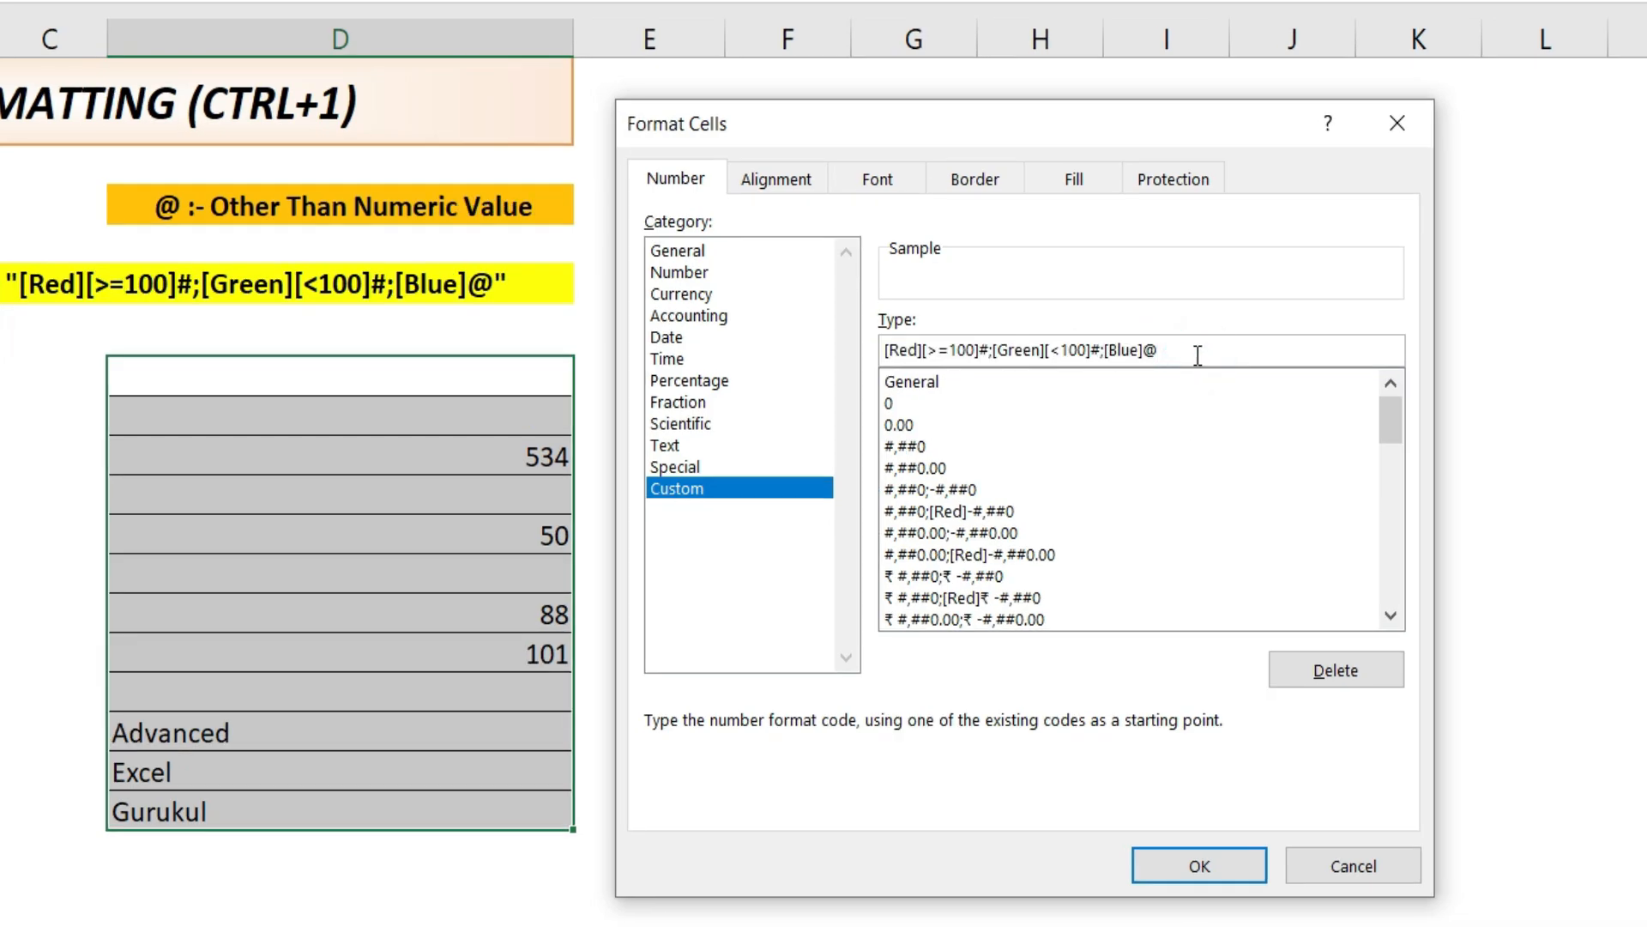
pyautogui.click(1201, 867)
pyautogui.click(465, 534)
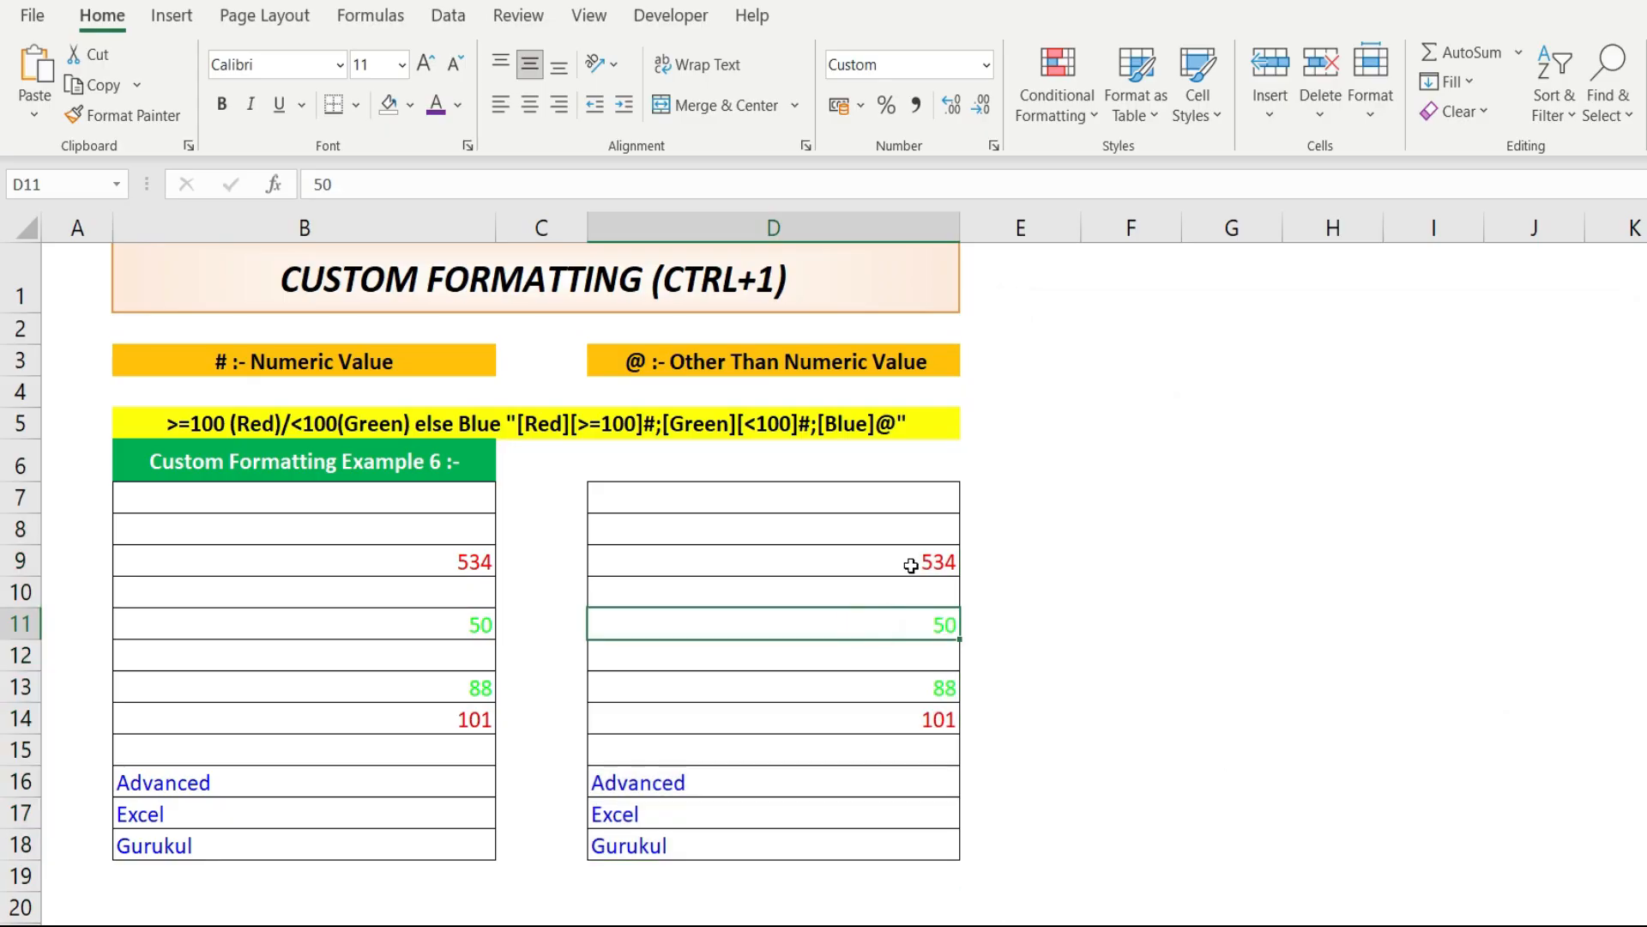
pyautogui.moveTo(905, 562); pyautogui.dragTo(902, 833)
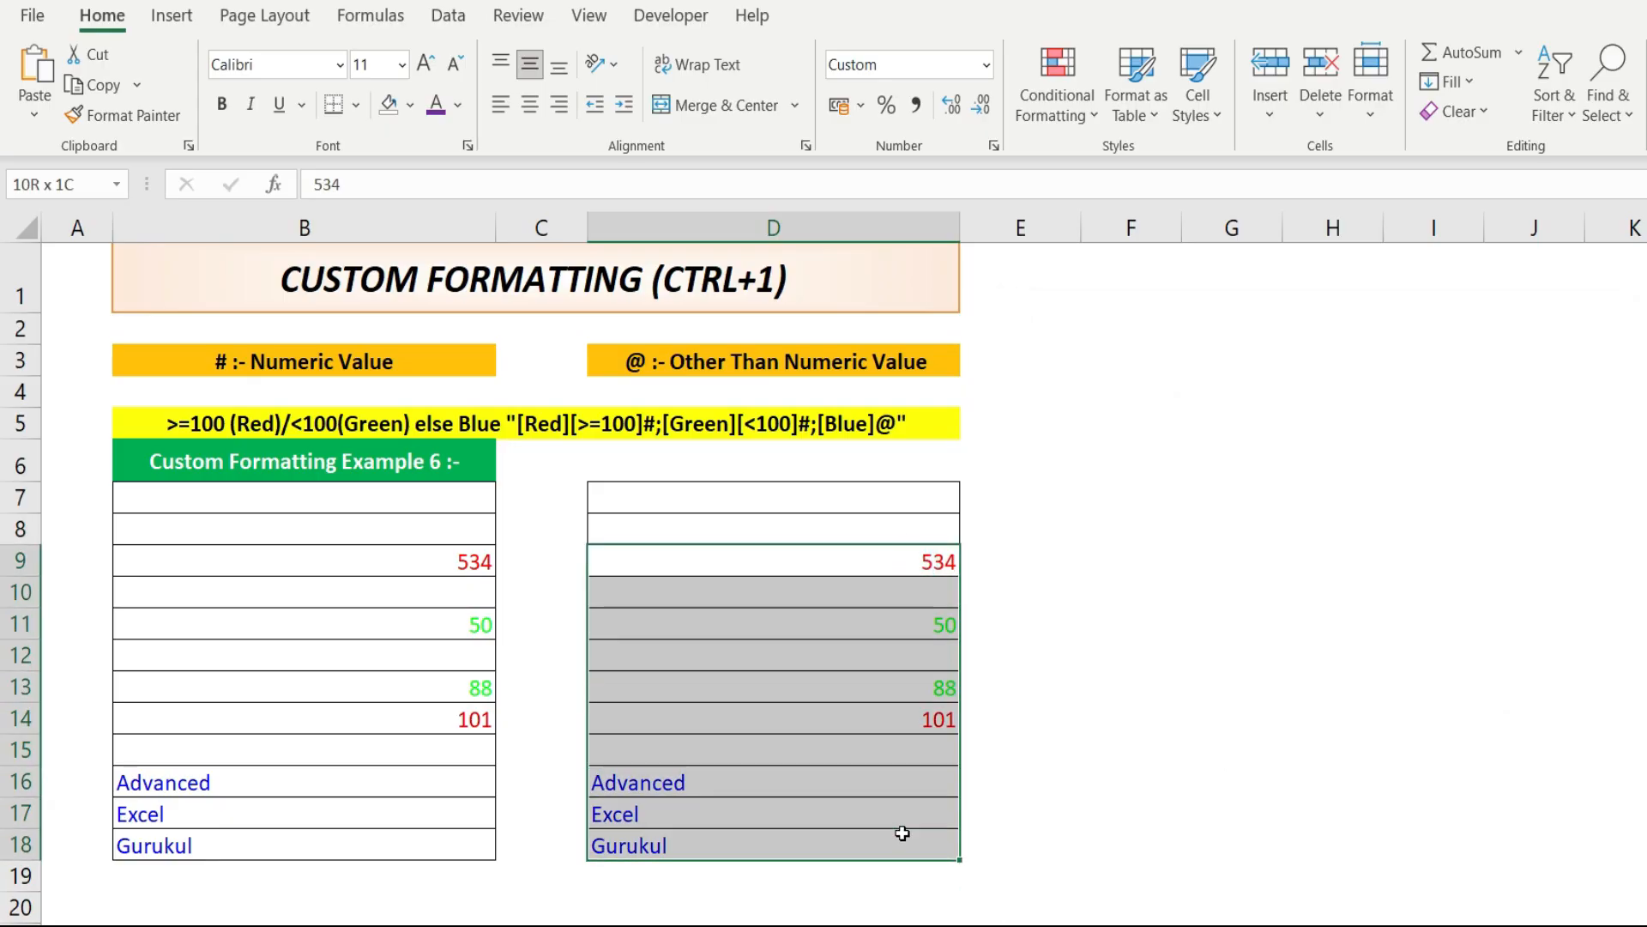
# - Test the conditional colours in D8 by entering 120 and replacing it with 20
pyautogui.click(925, 527)
pyautogui.write('120')
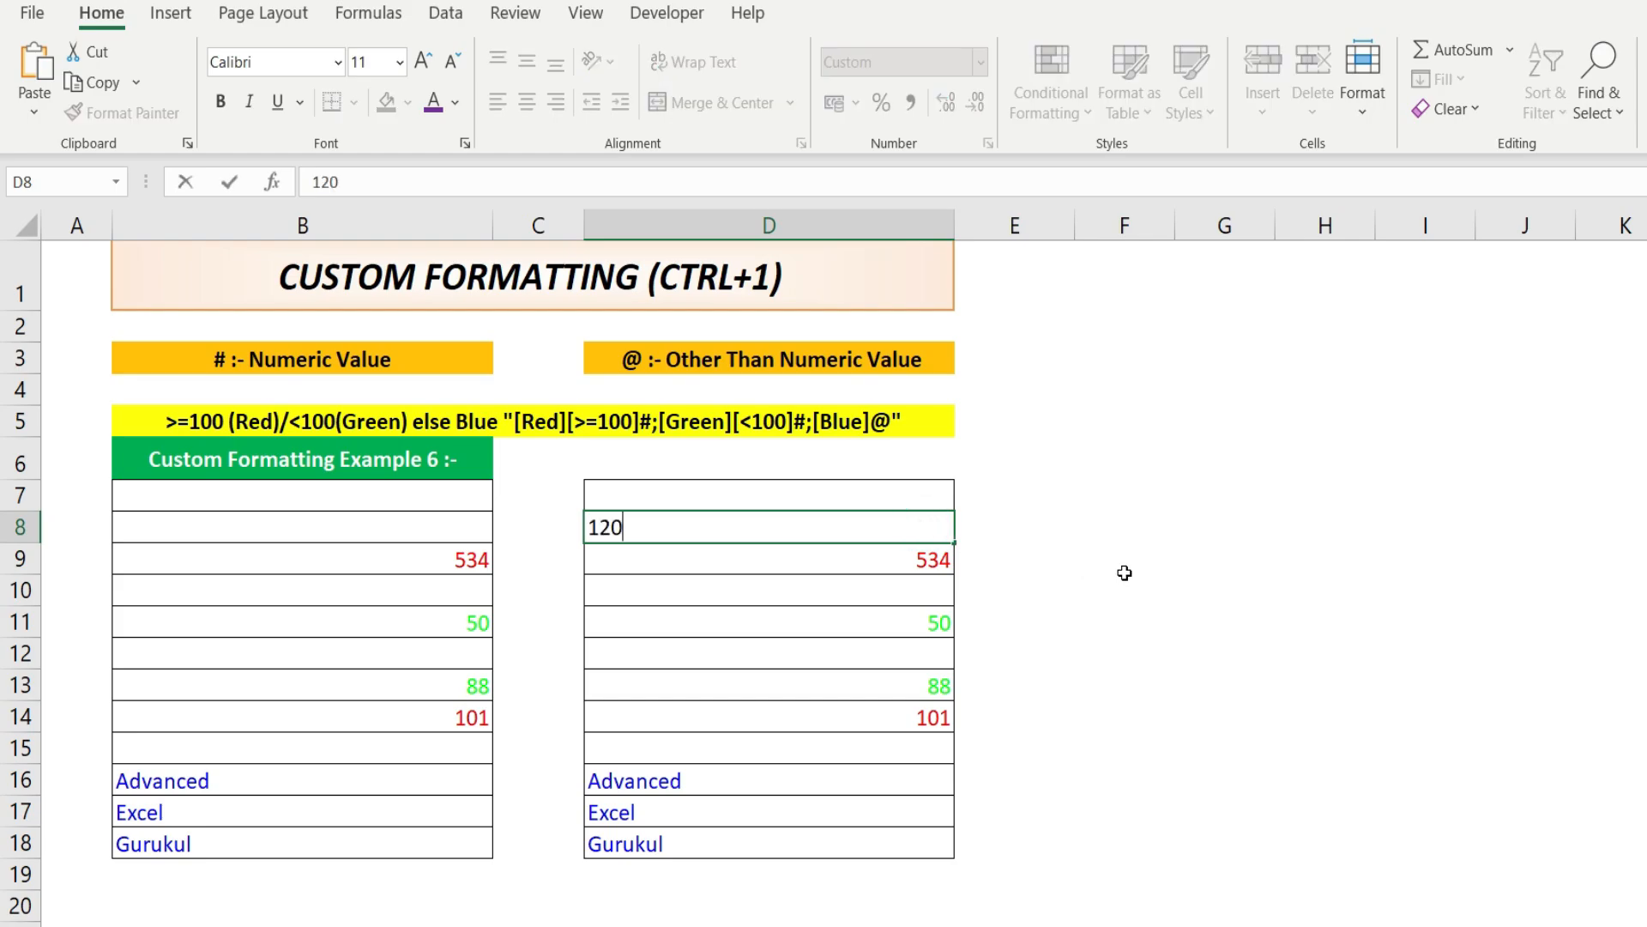
pyautogui.press('Return')
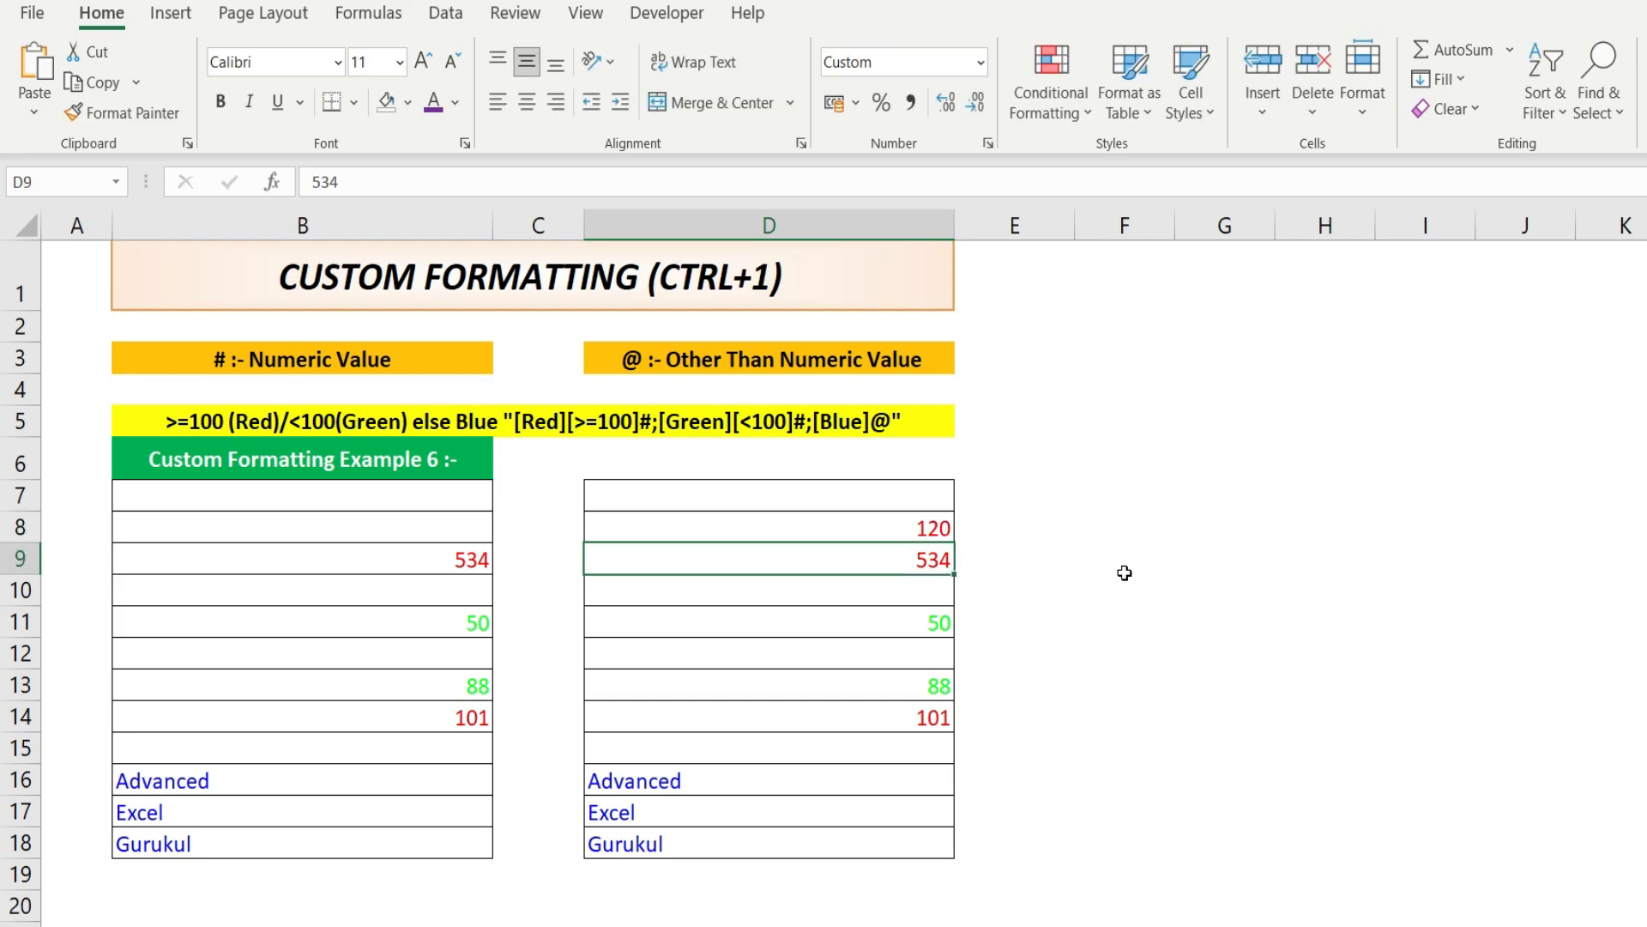
pyautogui.press('Up')
pyautogui.write('2')
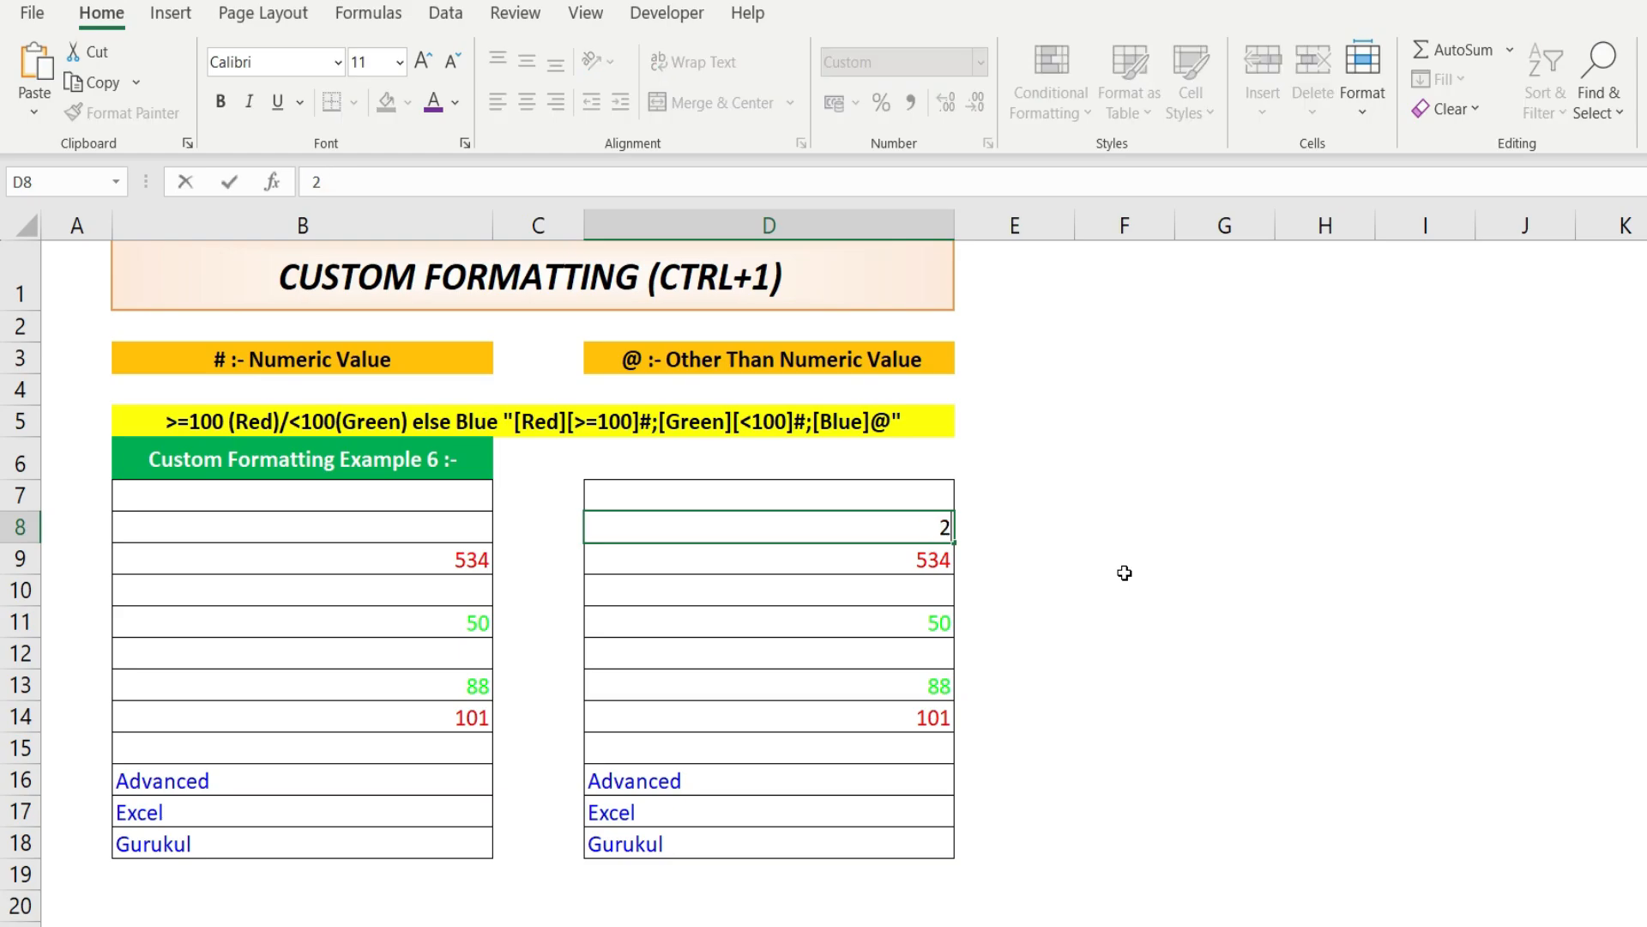
pyautogui.write('0')
pyautogui.press('Return')
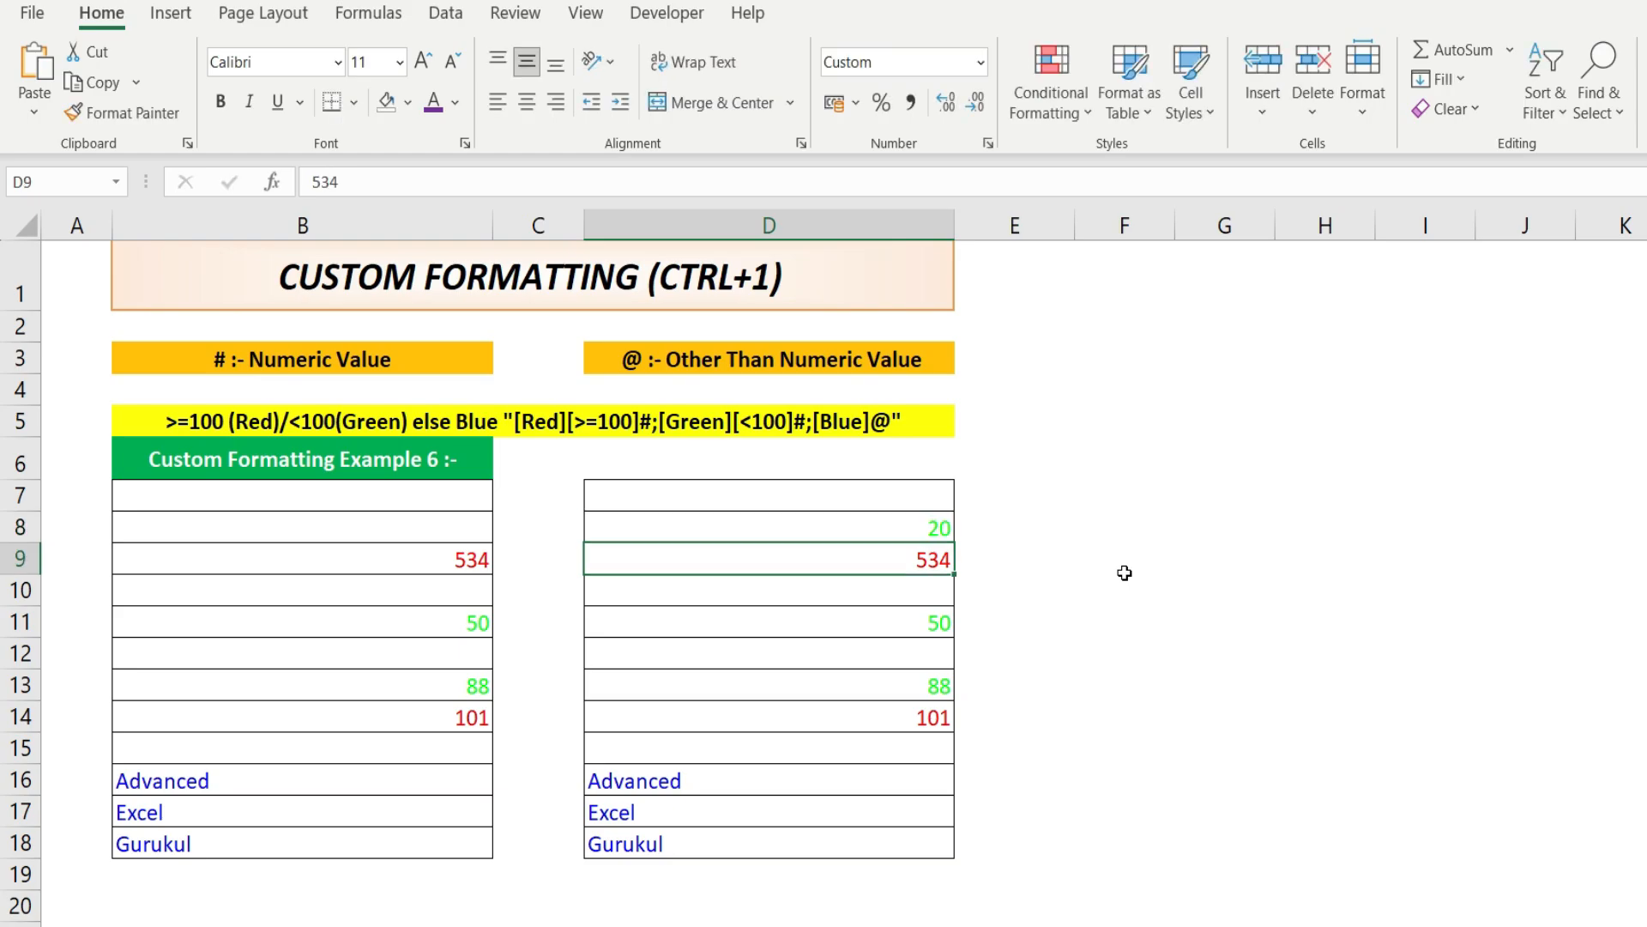
# - Enter Youtube in D12 to test the text colour and review D7:D18
pyautogui.click(919, 661)
pyautogui.write('Youtube')
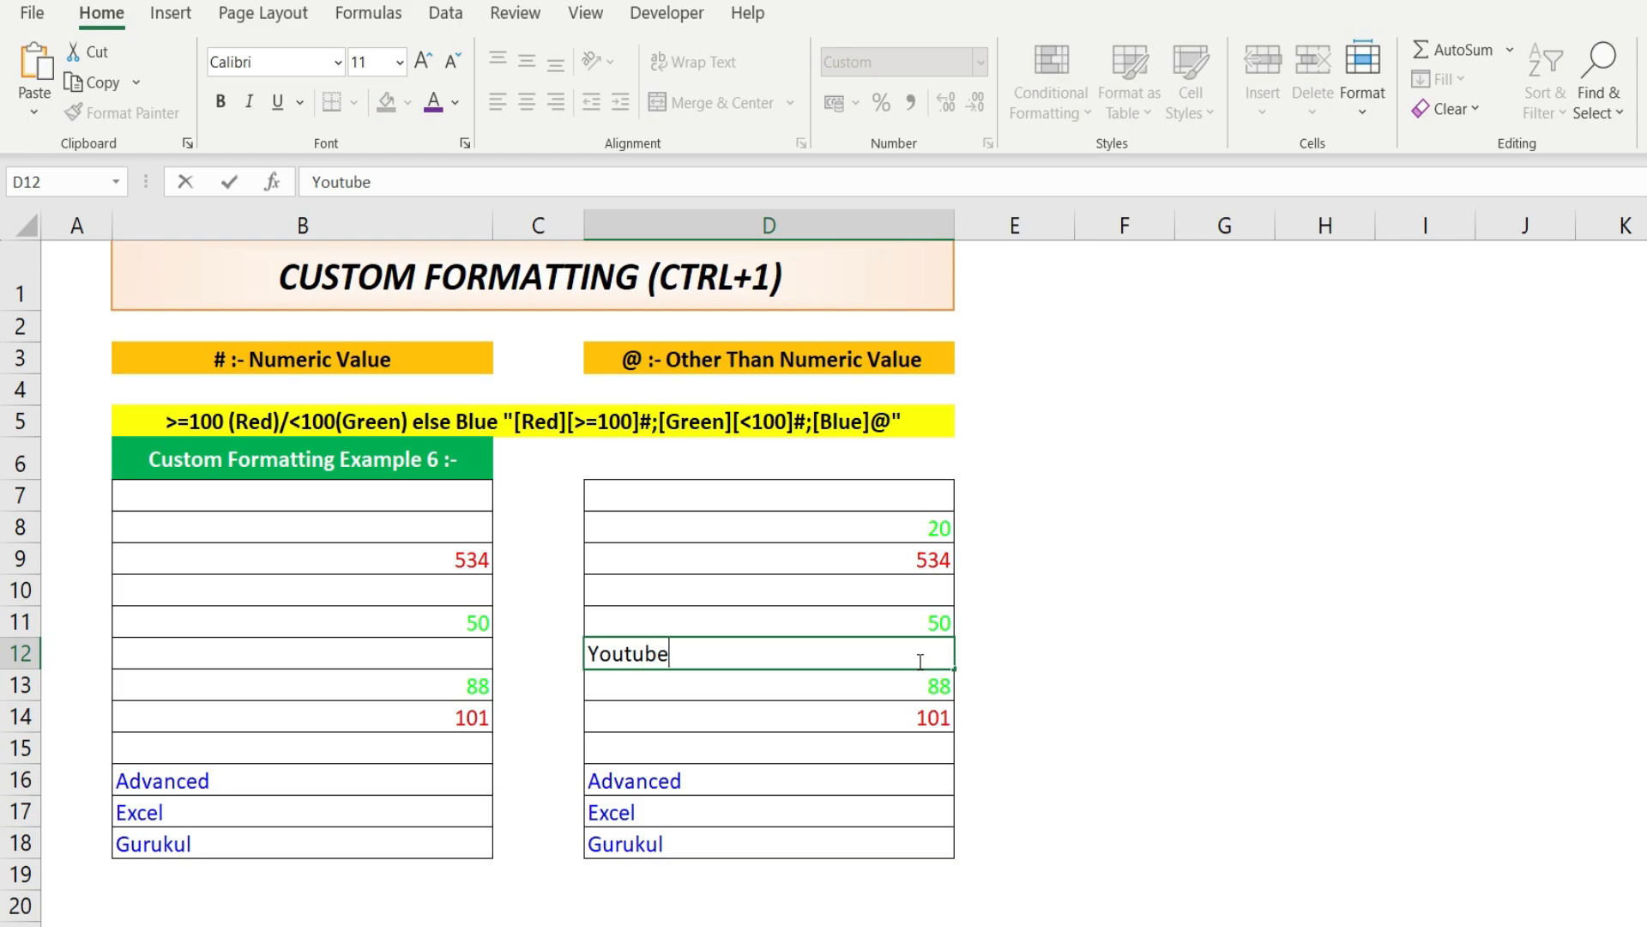
pyautogui.press('Return')
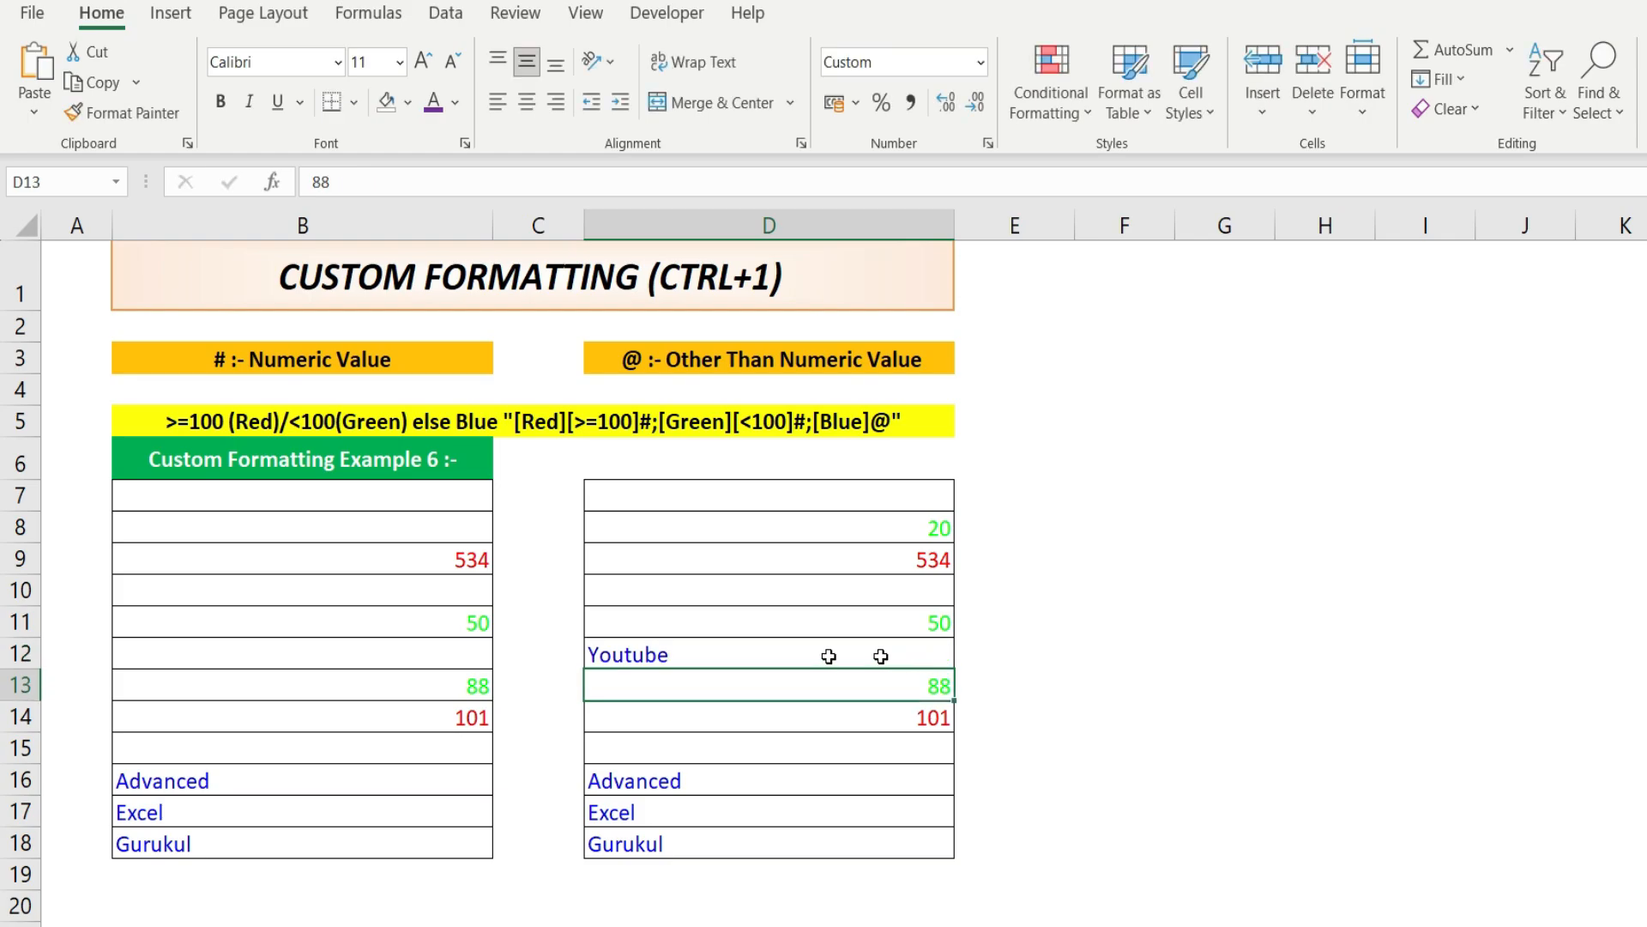
pyautogui.click(766, 655)
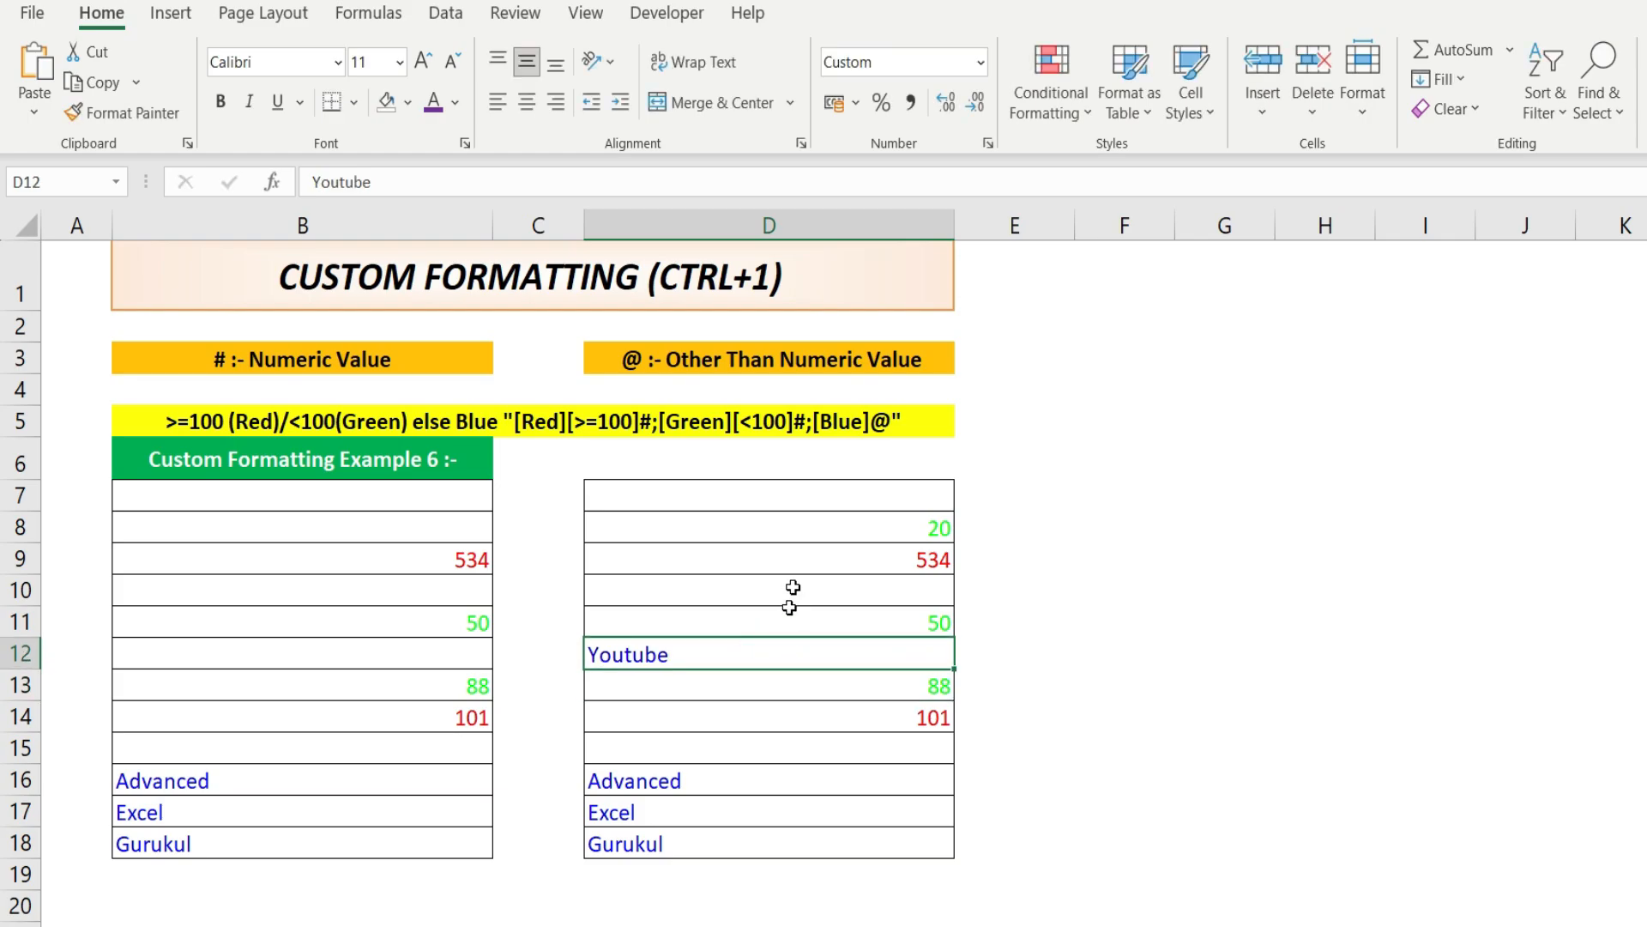
pyautogui.moveTo(810, 501); pyautogui.dragTo(834, 834)
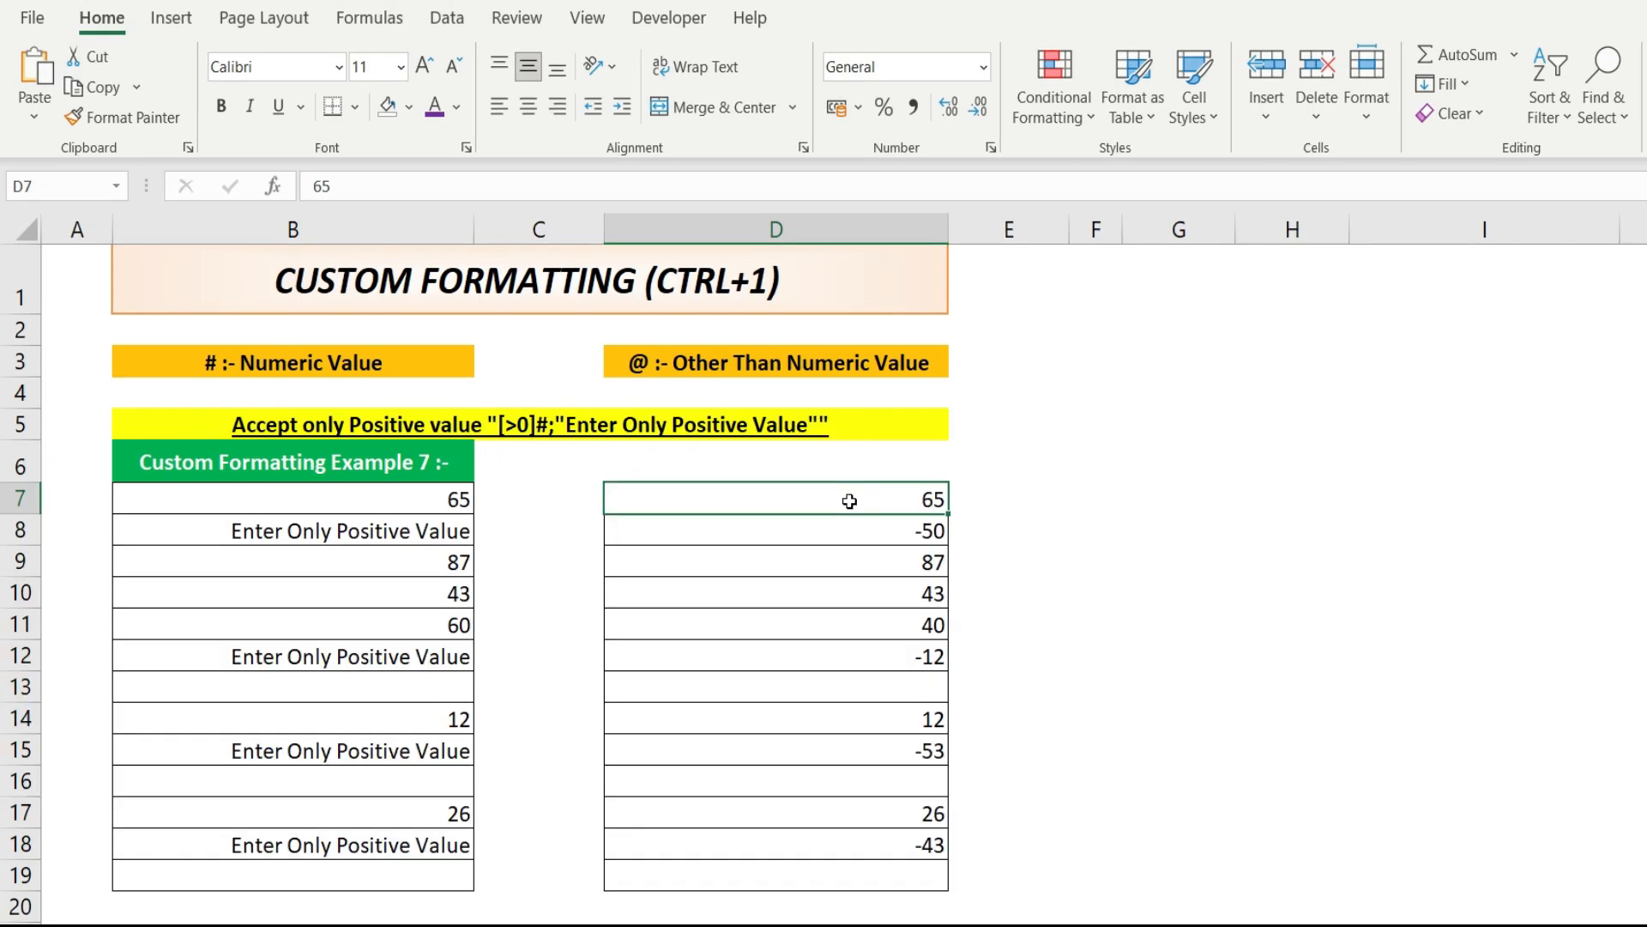
# - Compare Example 7's plain numbers in D7:D19 with the custom-formatted cells B7:B19 and inspect the value stored in B8
pyautogui.moveTo(849, 501); pyautogui.dragTo(901, 875)
pyautogui.click(930, 498)
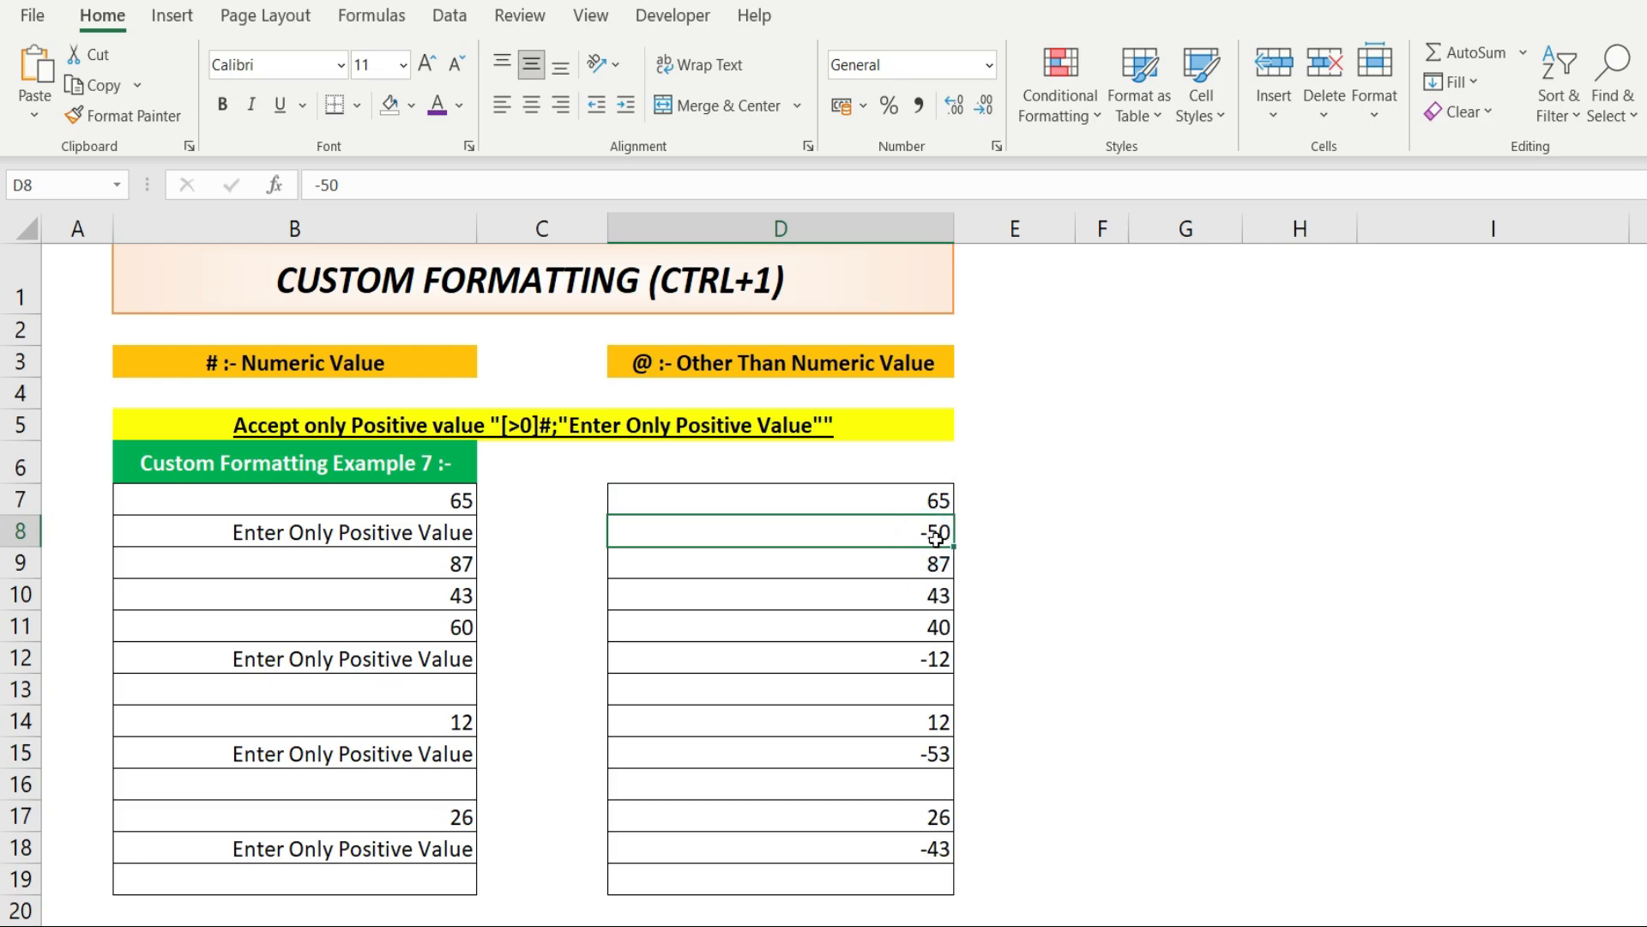
pyautogui.click(408, 500)
pyautogui.moveTo(408, 500)
pyautogui.mouseDown()
pyautogui.moveTo(446, 884)
pyautogui.moveTo(401, 863)
pyautogui.mouseUp()
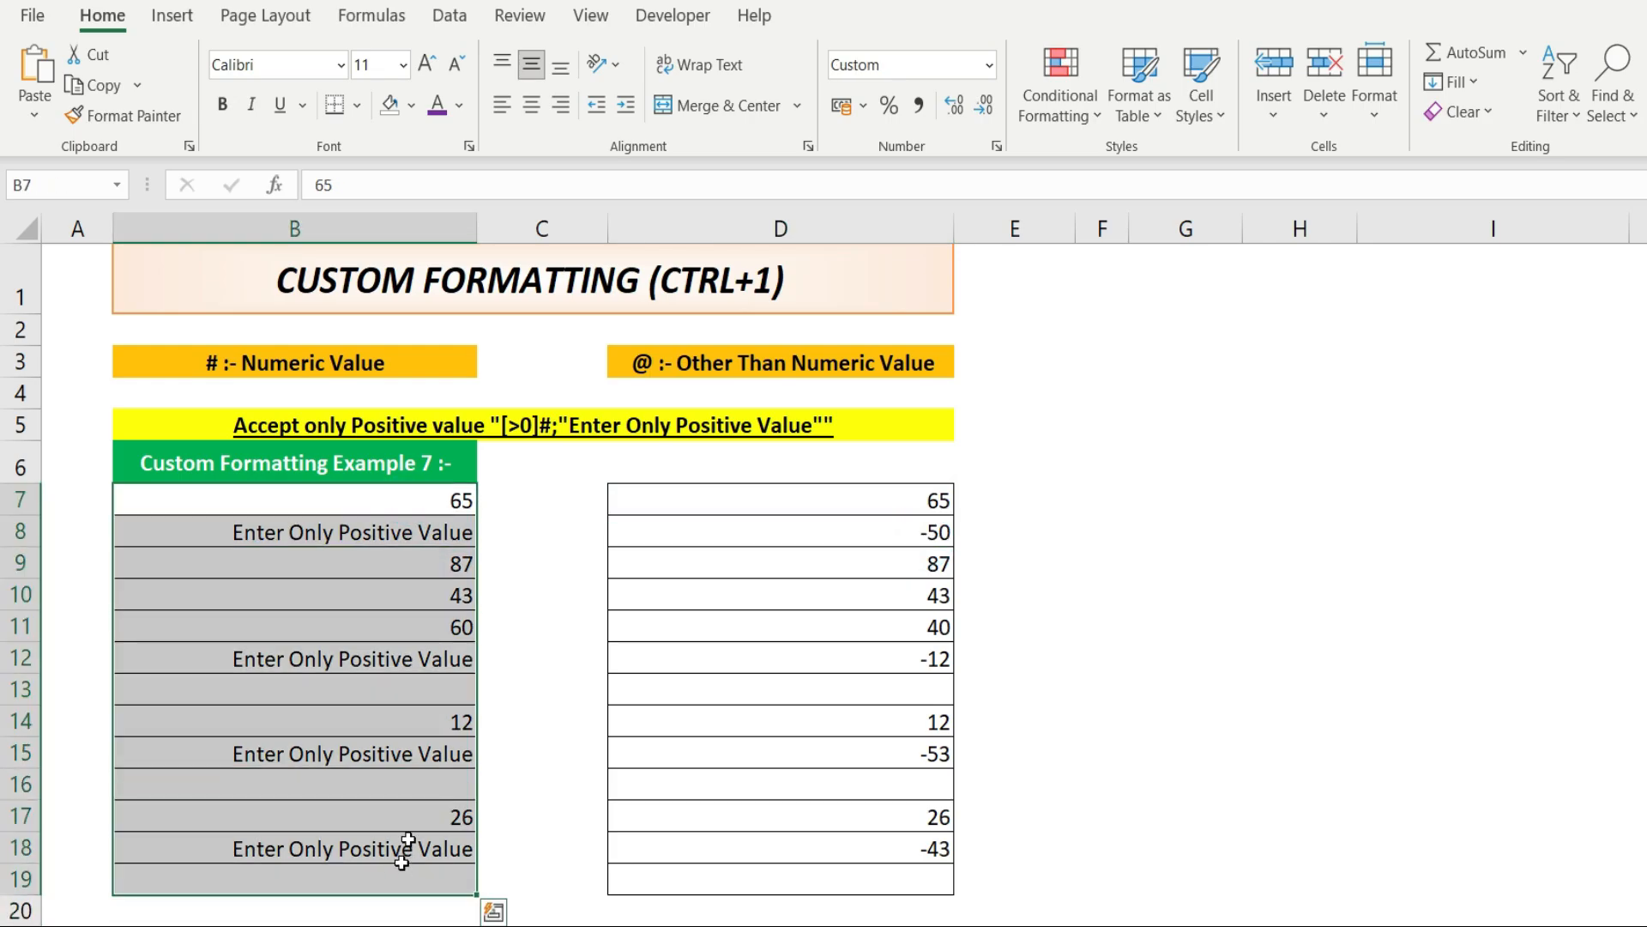
pyautogui.click(437, 501)
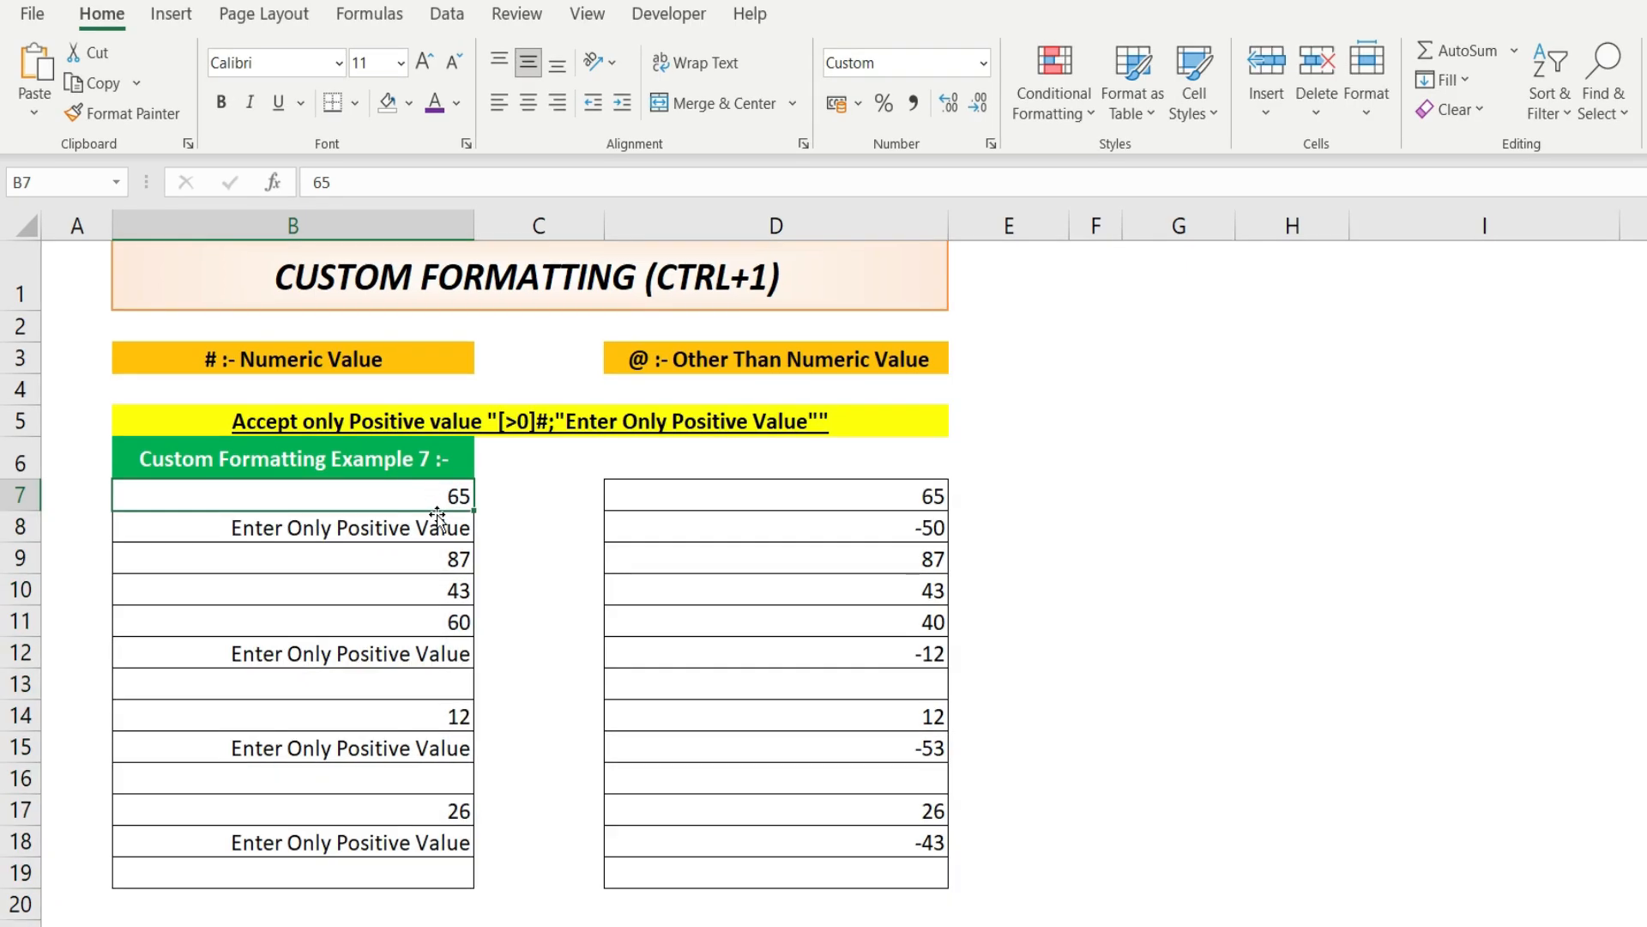
pyautogui.click(438, 531)
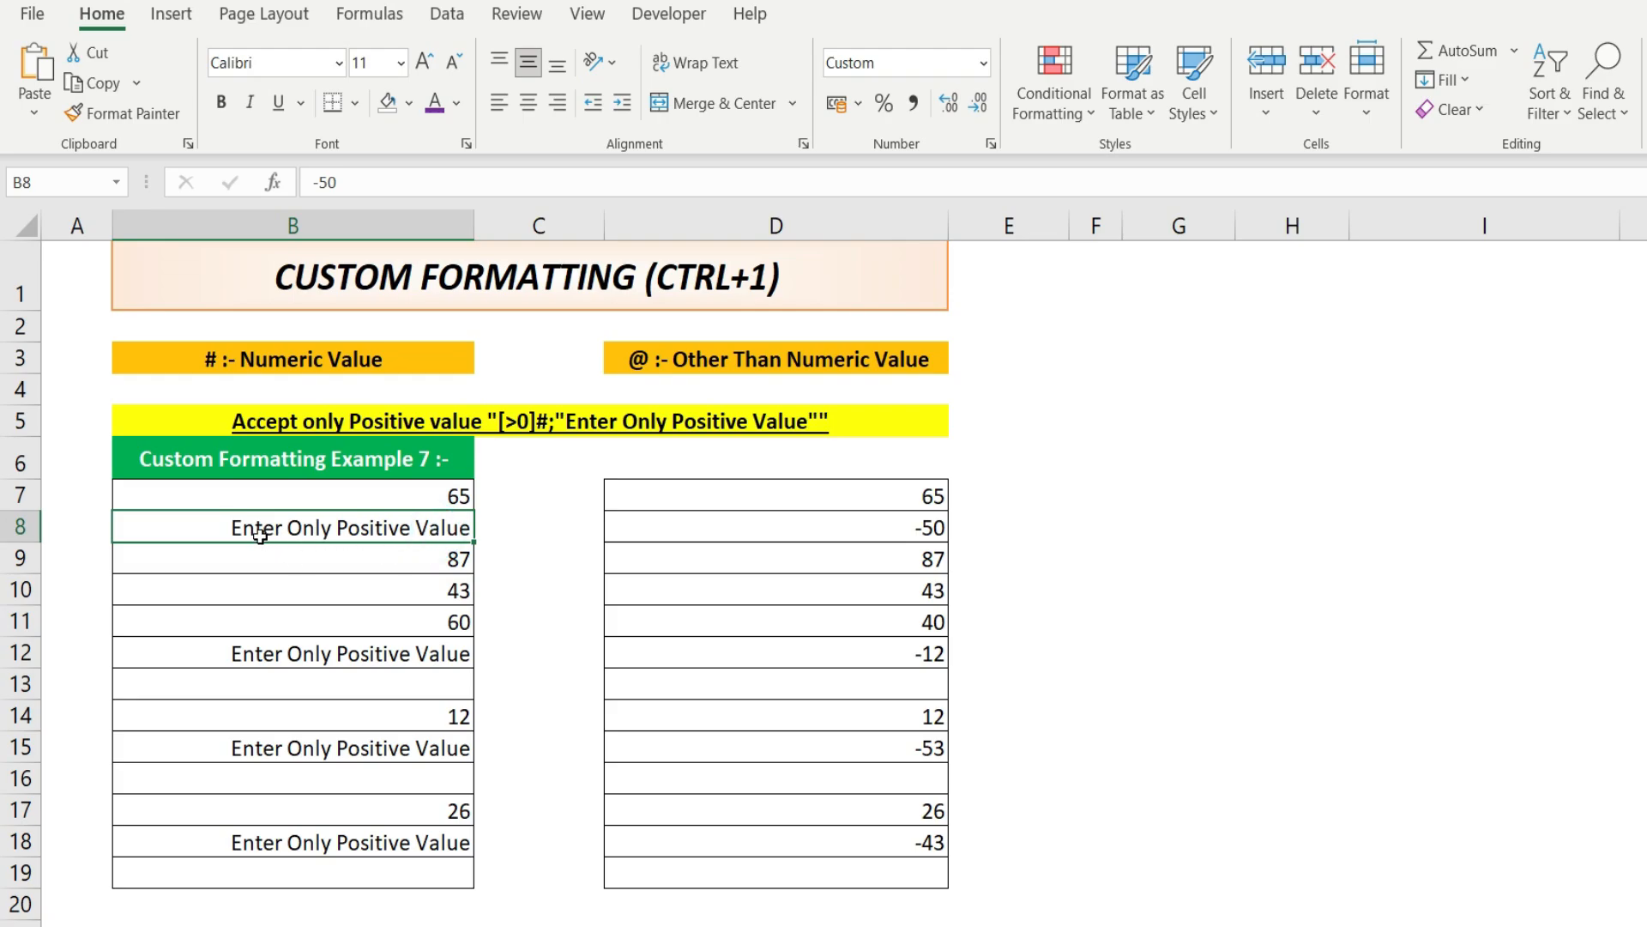
pyautogui.doubleClick(378, 532)
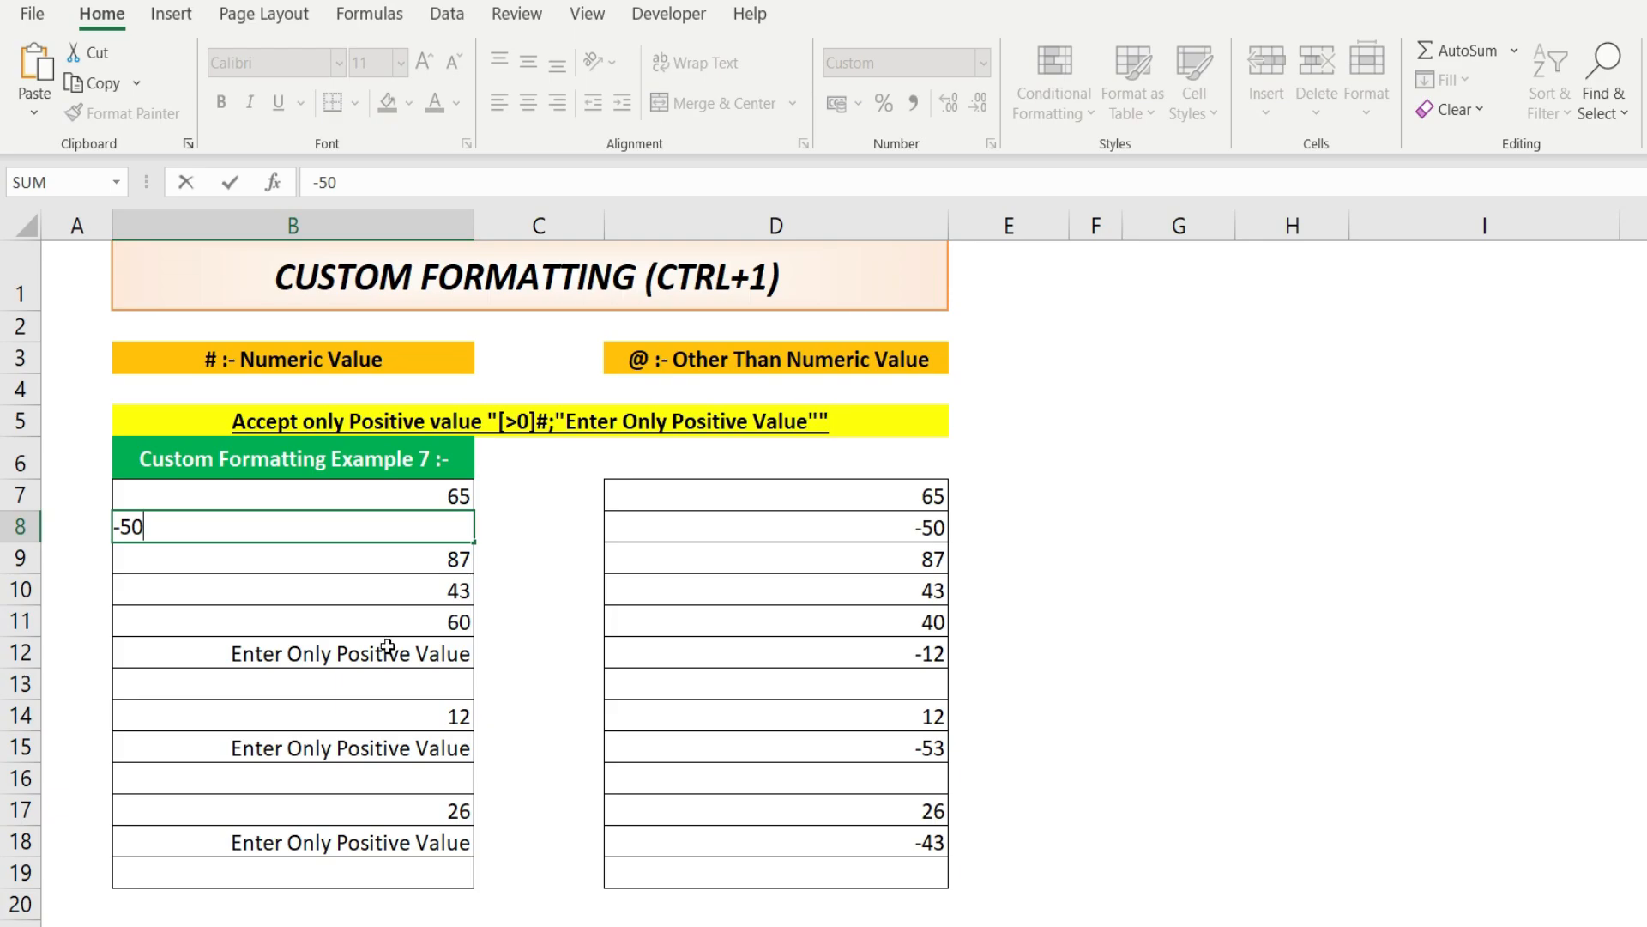
pyautogui.press('Return')
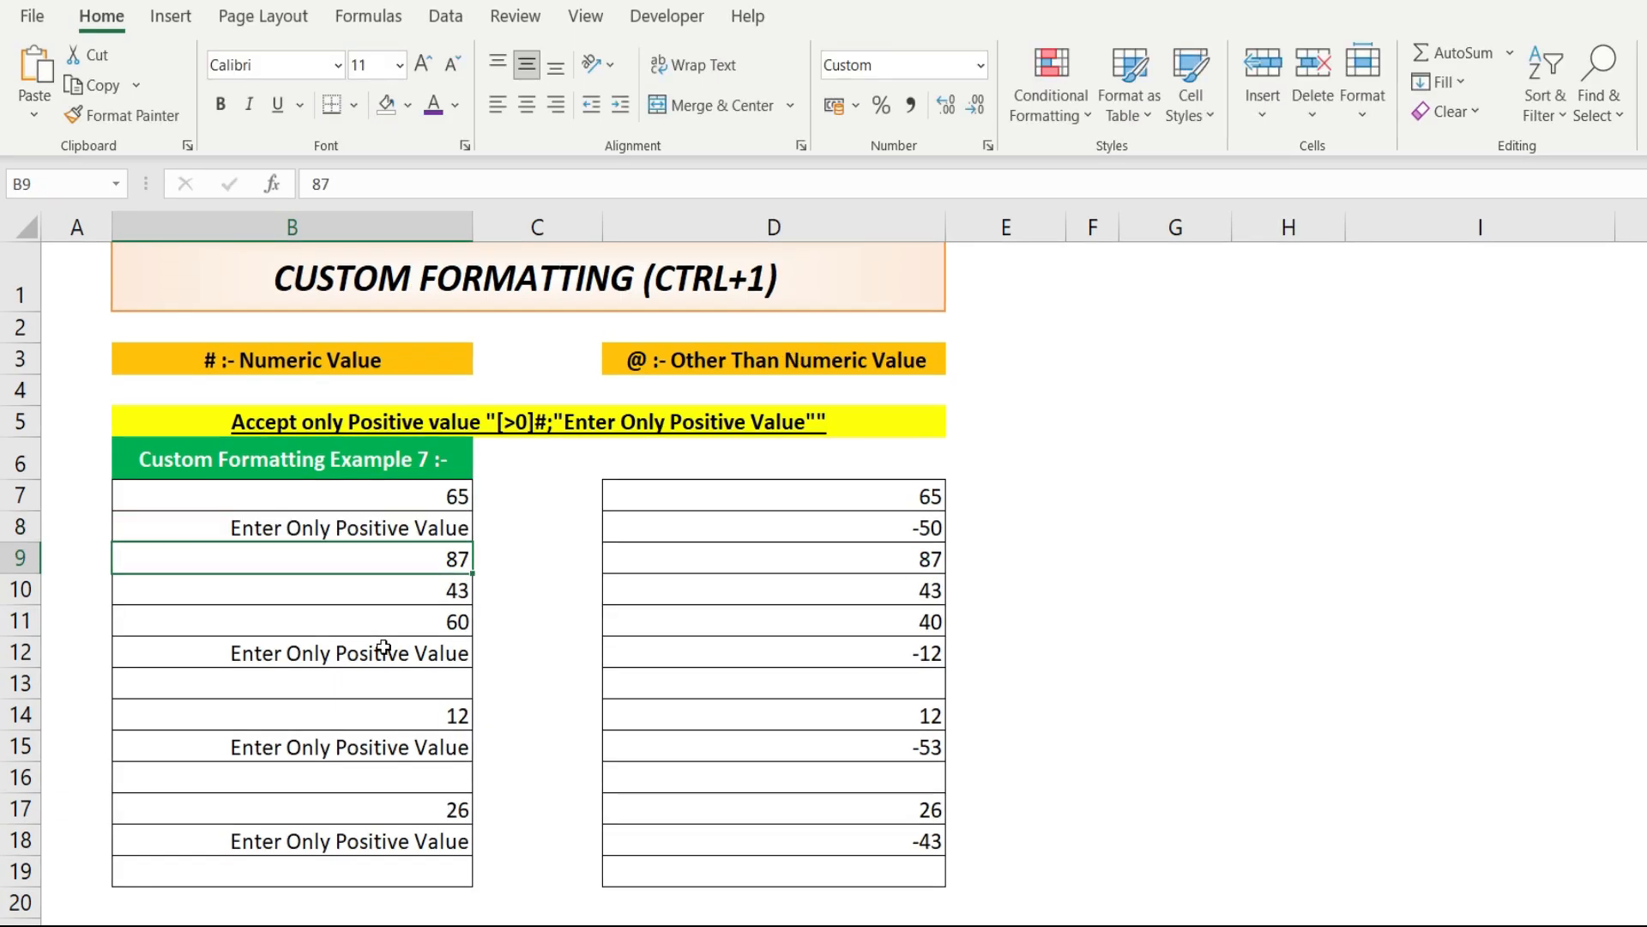
pyautogui.click(354, 525)
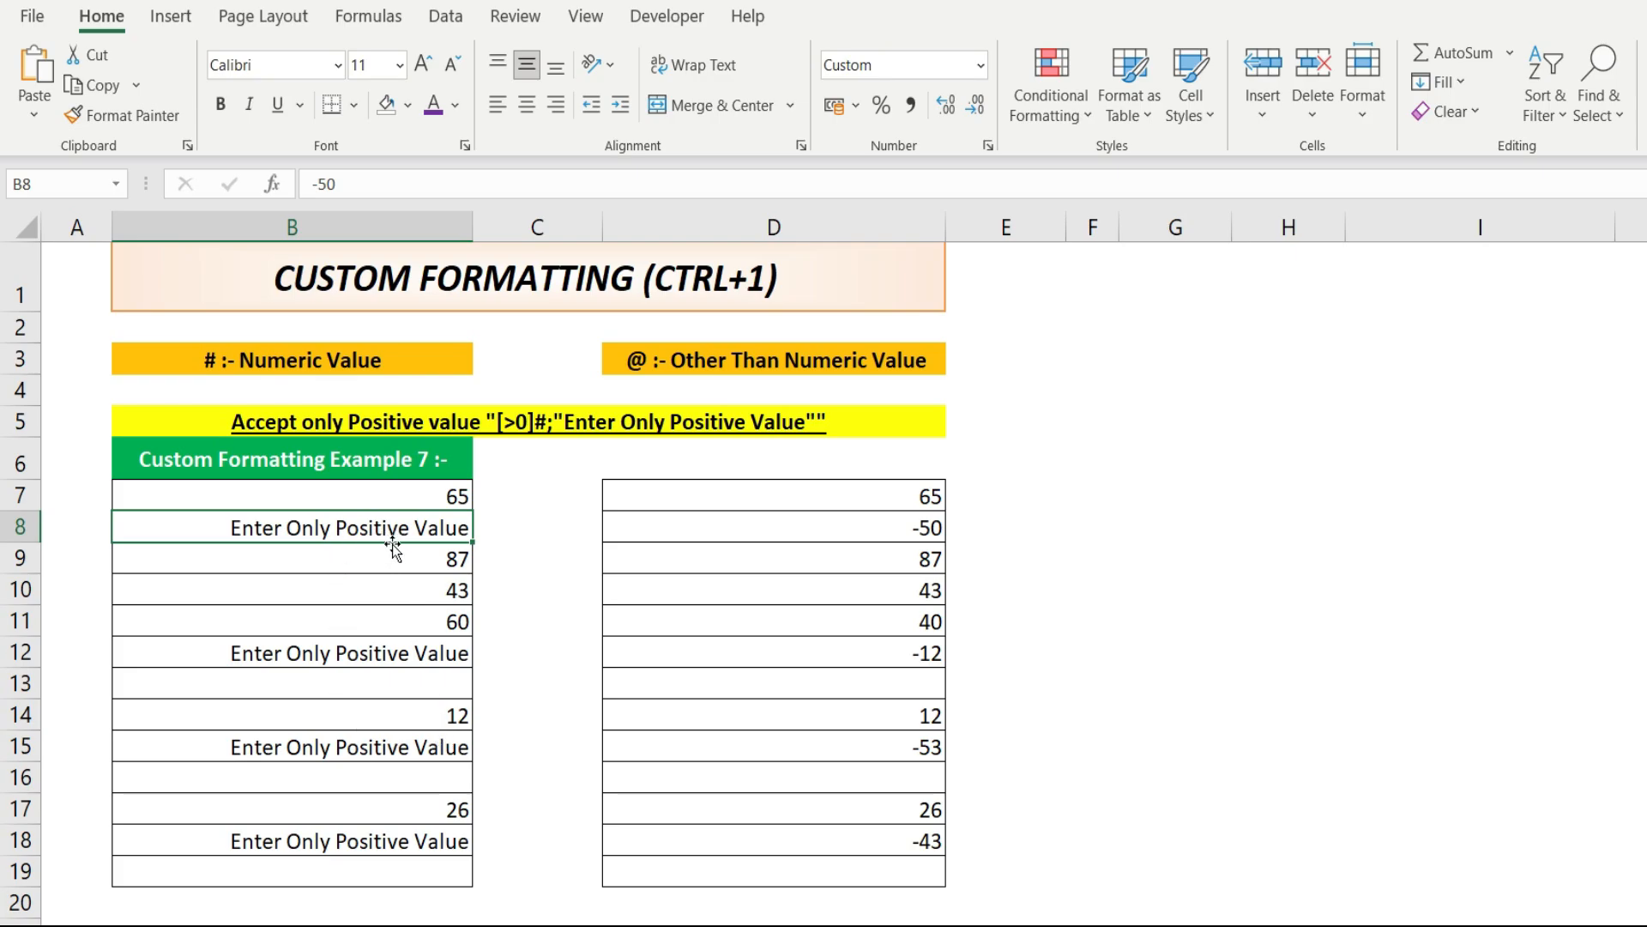
# - Change the value in B8 to 50 to test the positive-only format
pyautogui.doubleClick(394, 524)
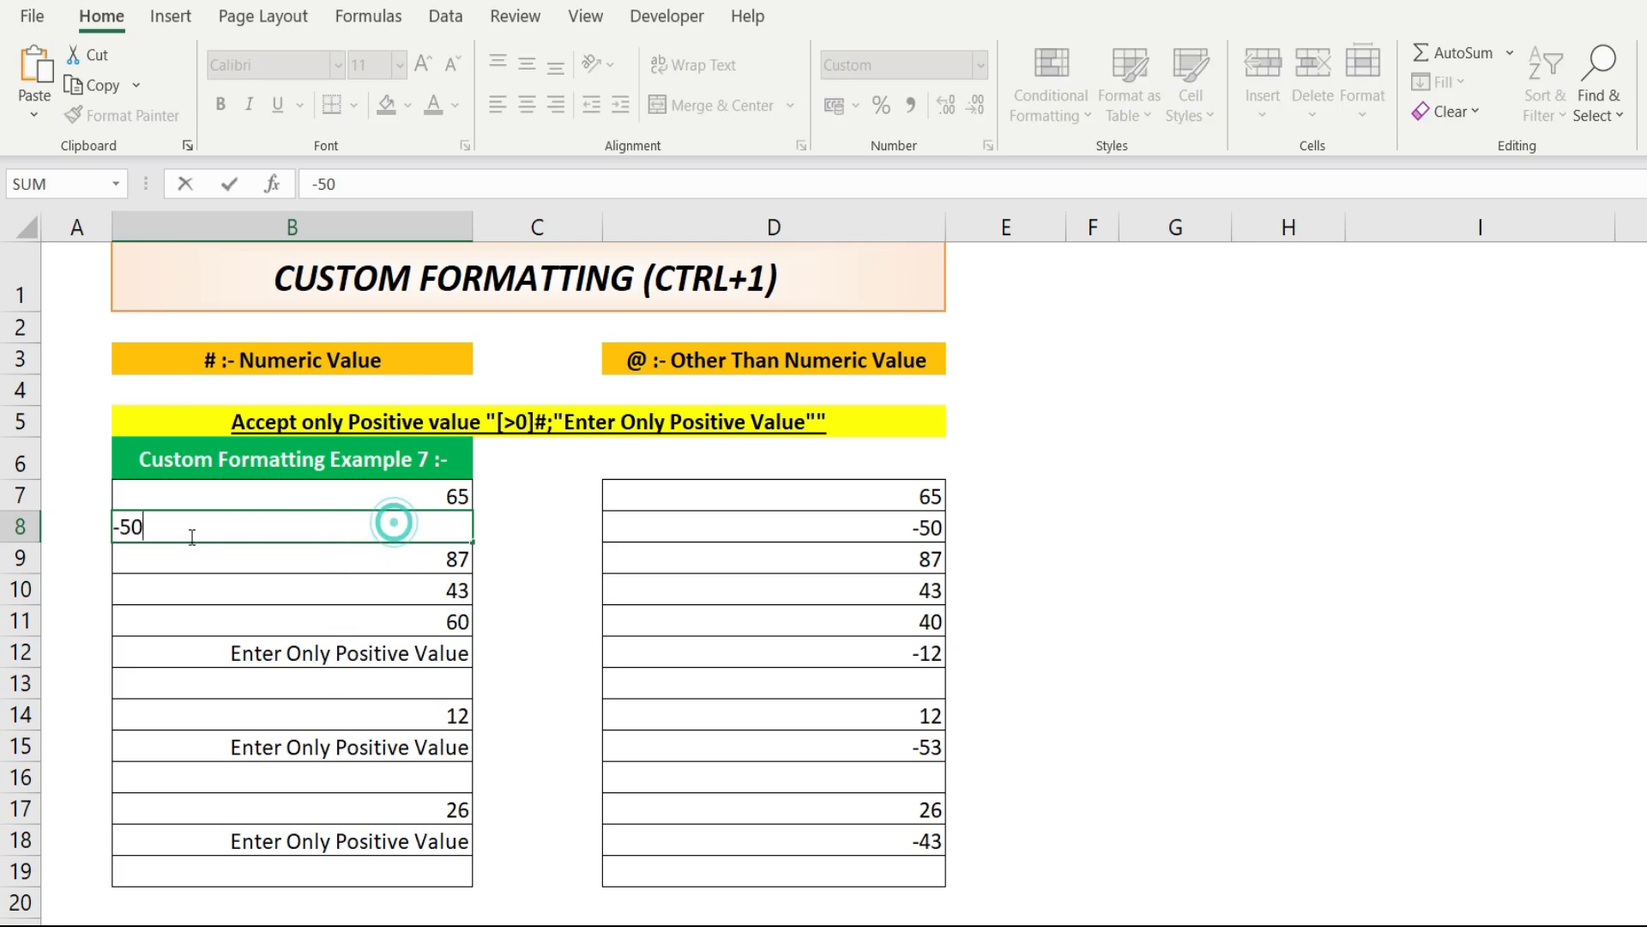
pyautogui.click(120, 525)
pyautogui.press('Delete')
pyautogui.press('Return')
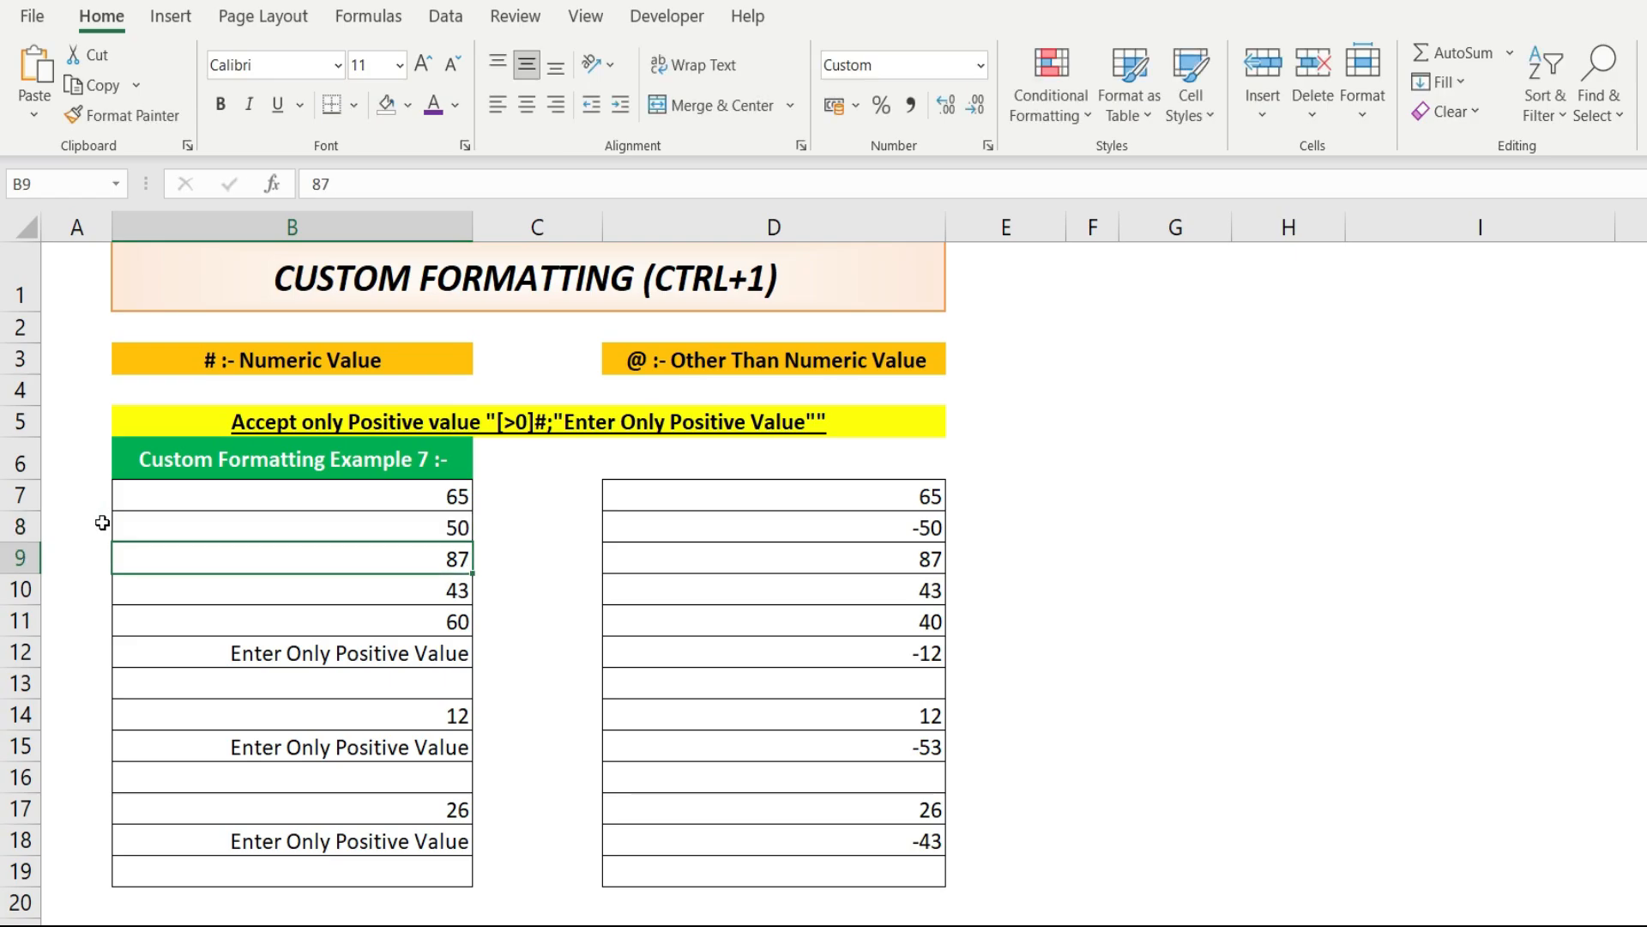
# - Set B8 back to -50 and compare how B7 and B8 are displayed
pyautogui.doubleClick(435, 530)
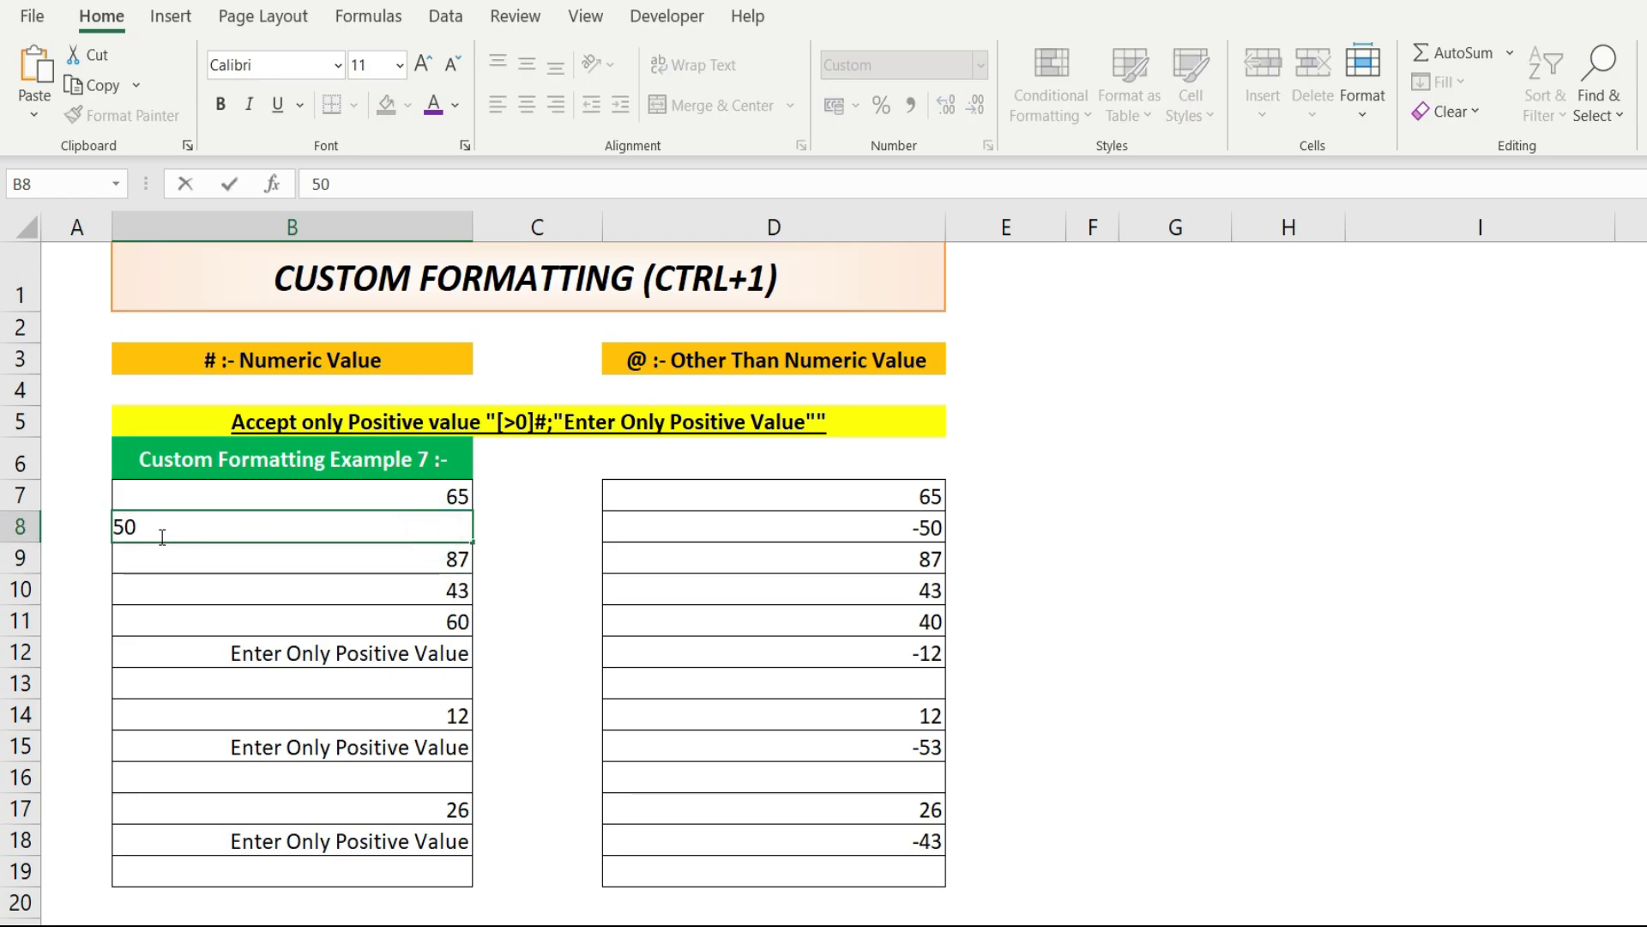
pyautogui.press('Home')
pyautogui.write('-')
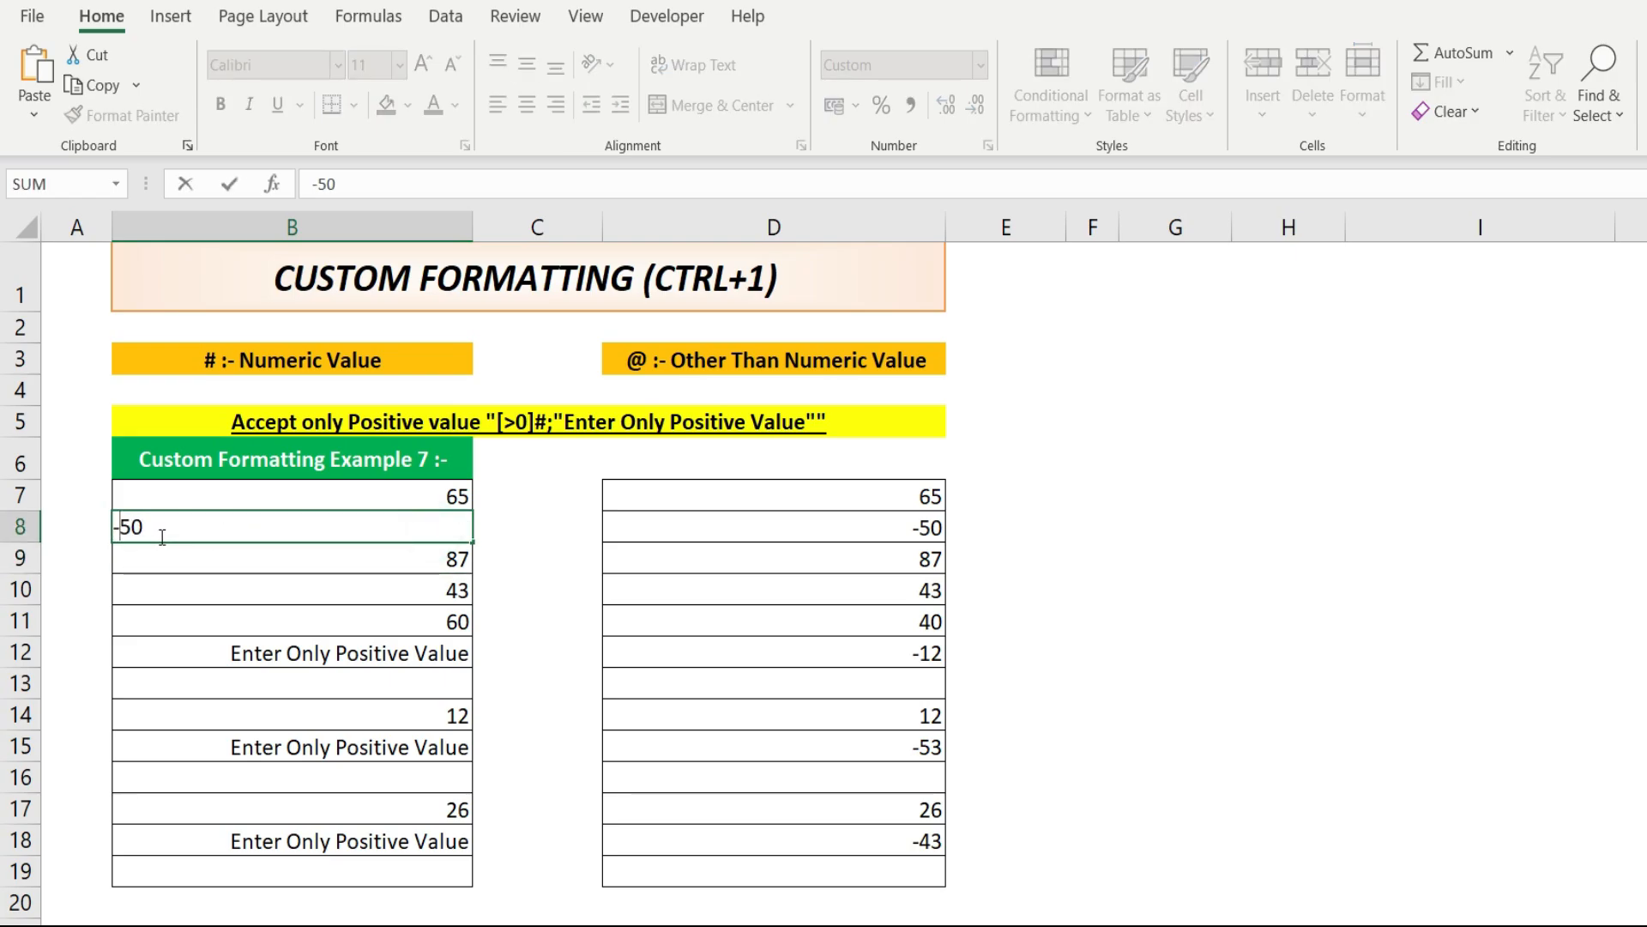
pyautogui.hotkey('ctrl', 'Return')
pyautogui.click(249, 533)
pyautogui.click(263, 501)
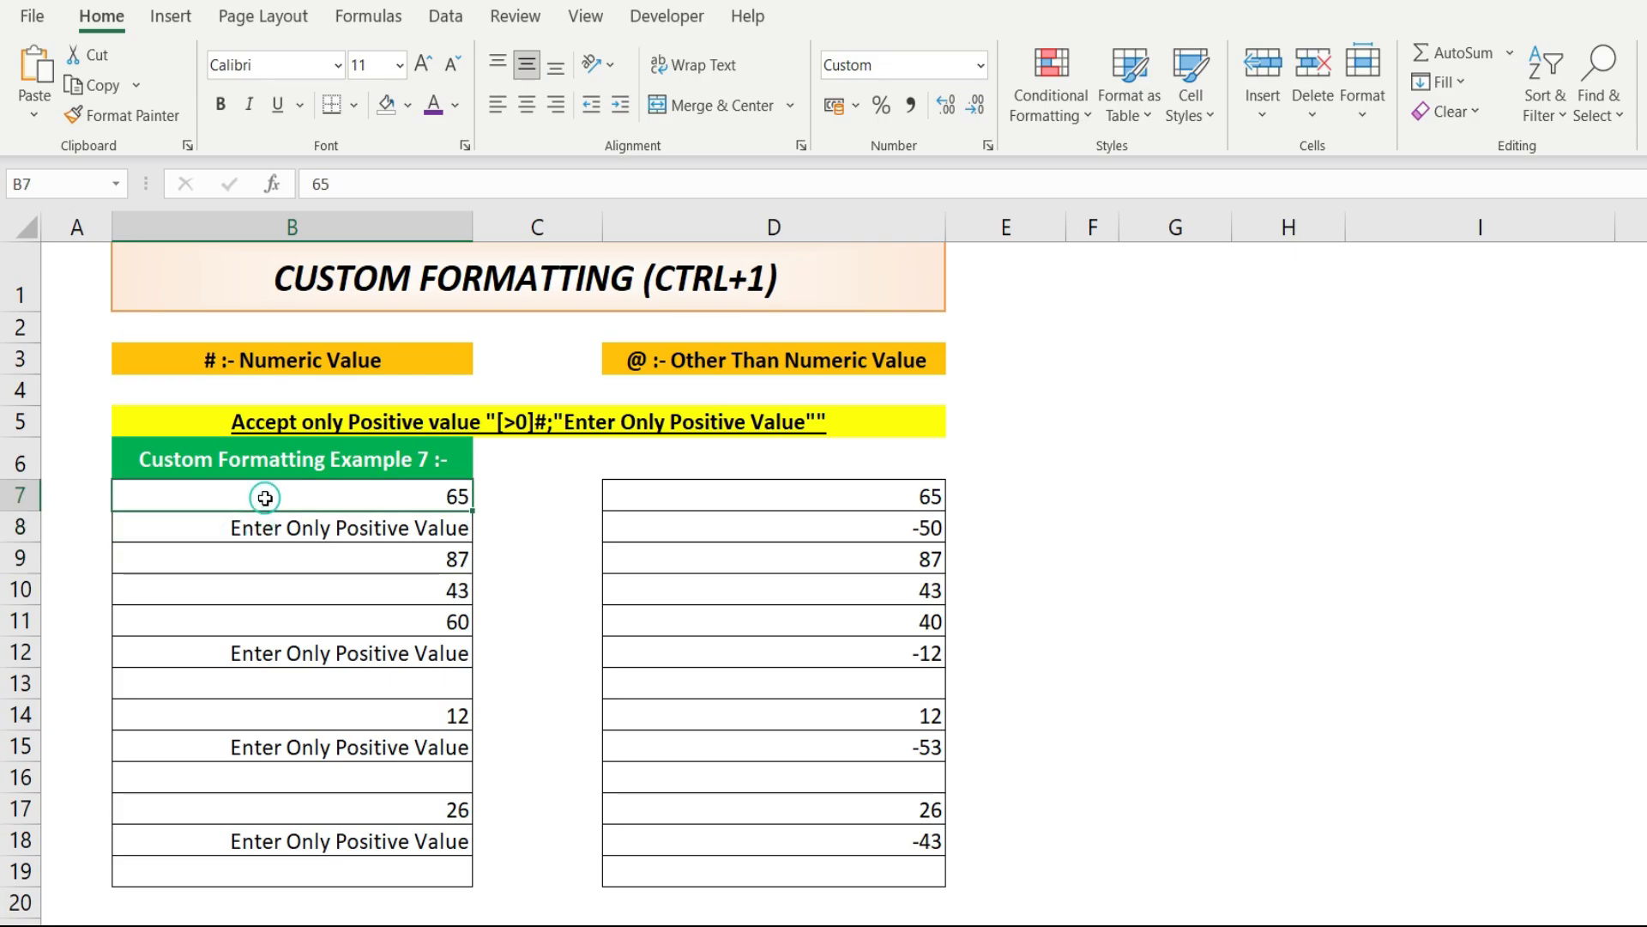
pyautogui.click(281, 529)
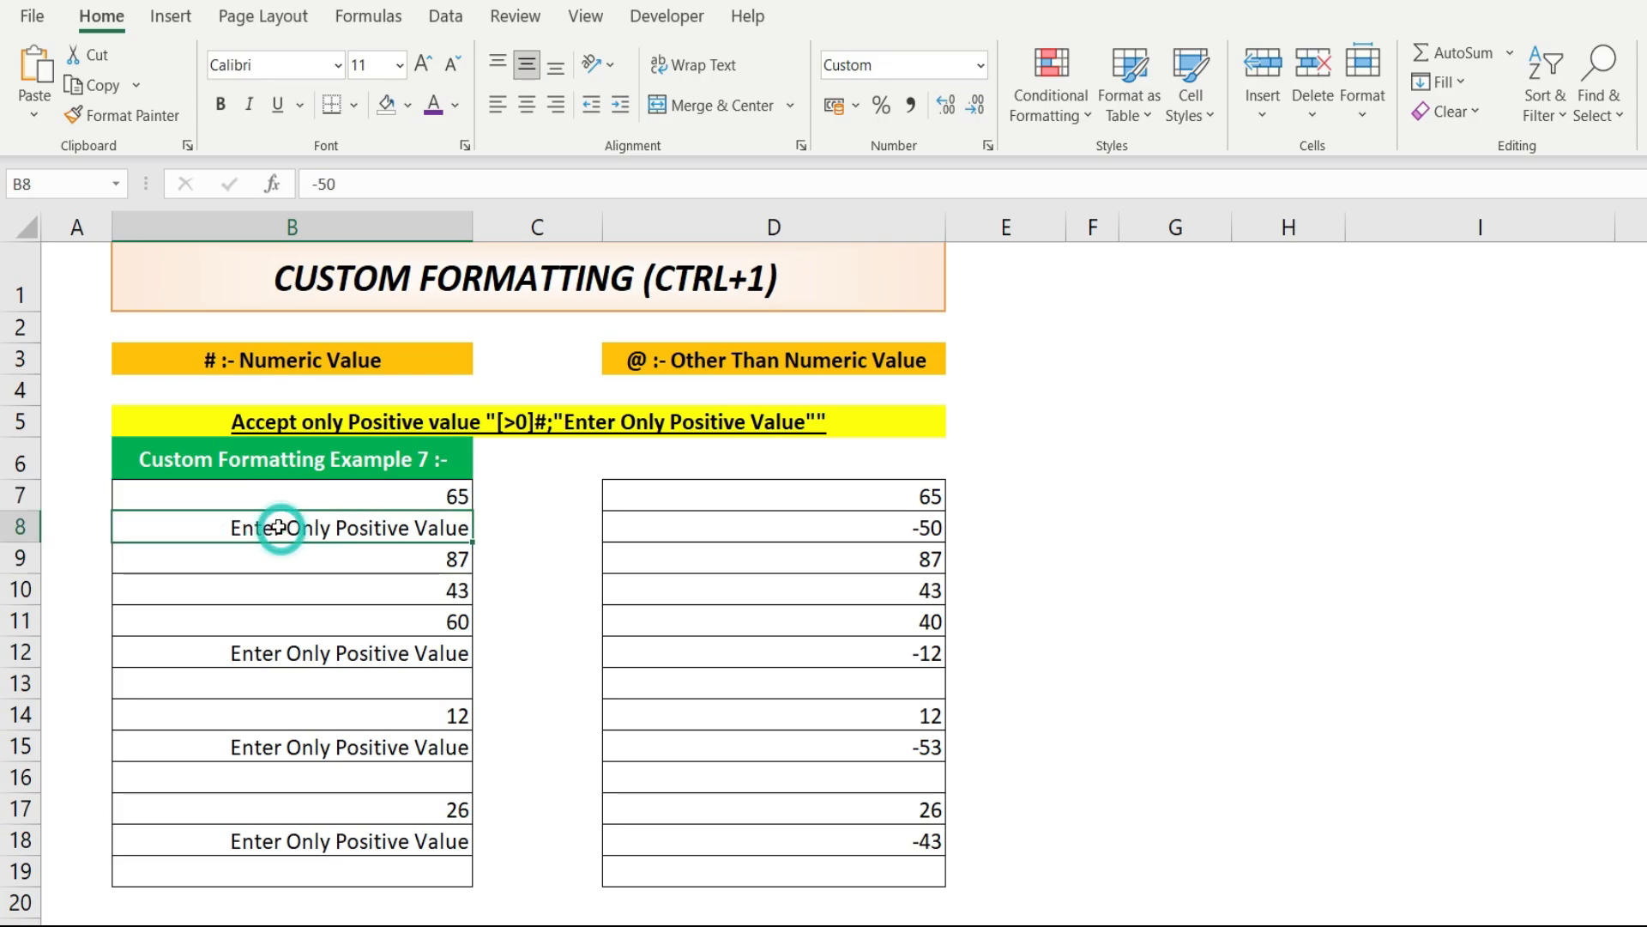
# - Start a custom number format for D7:D19 with the positive section [>0]#;
pyautogui.click(806, 495)
pyautogui.moveTo(805, 495); pyautogui.dragTo(842, 871)
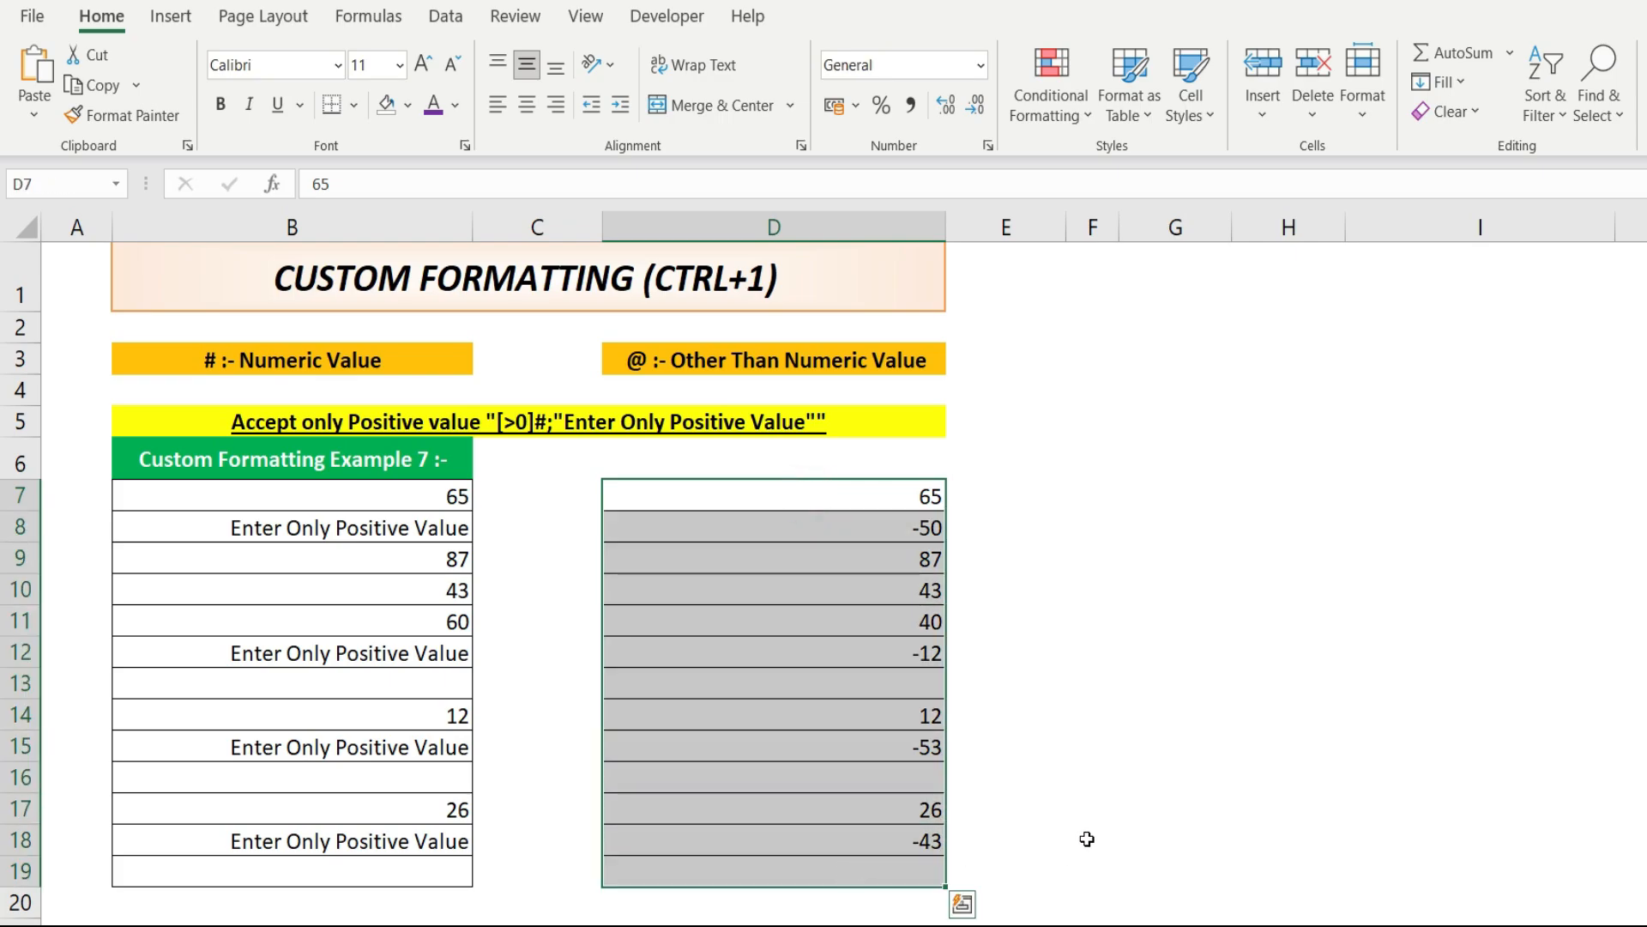
pyautogui.hotkey('ctrl', '1')
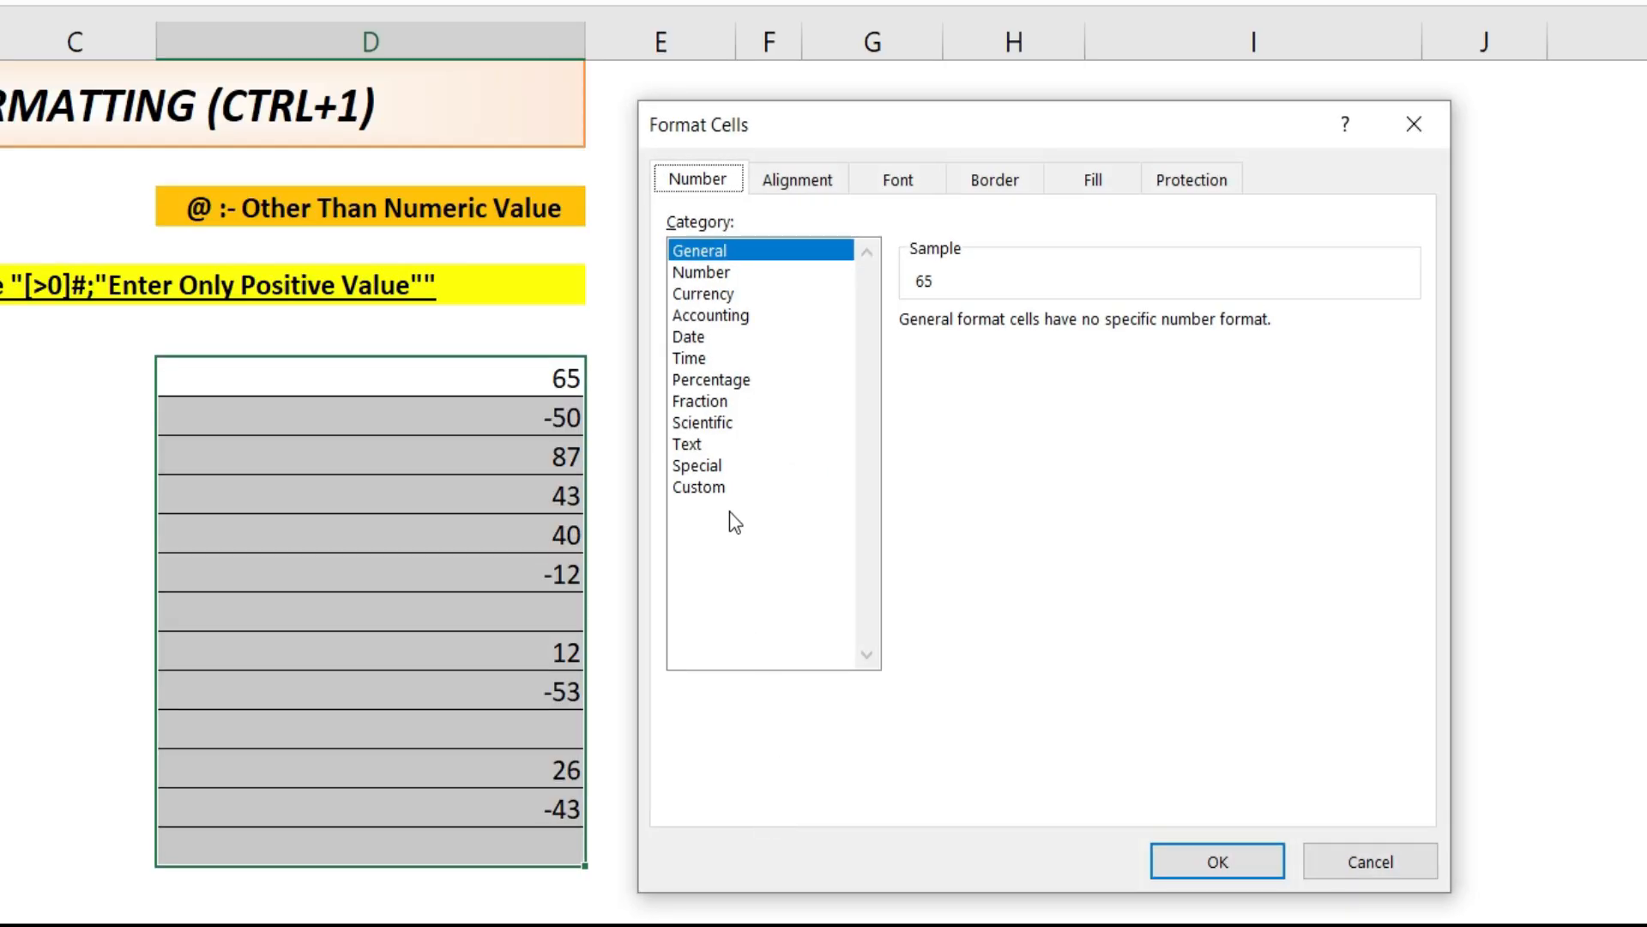
pyautogui.click(1054, 586)
pyautogui.doubleClick(974, 349)
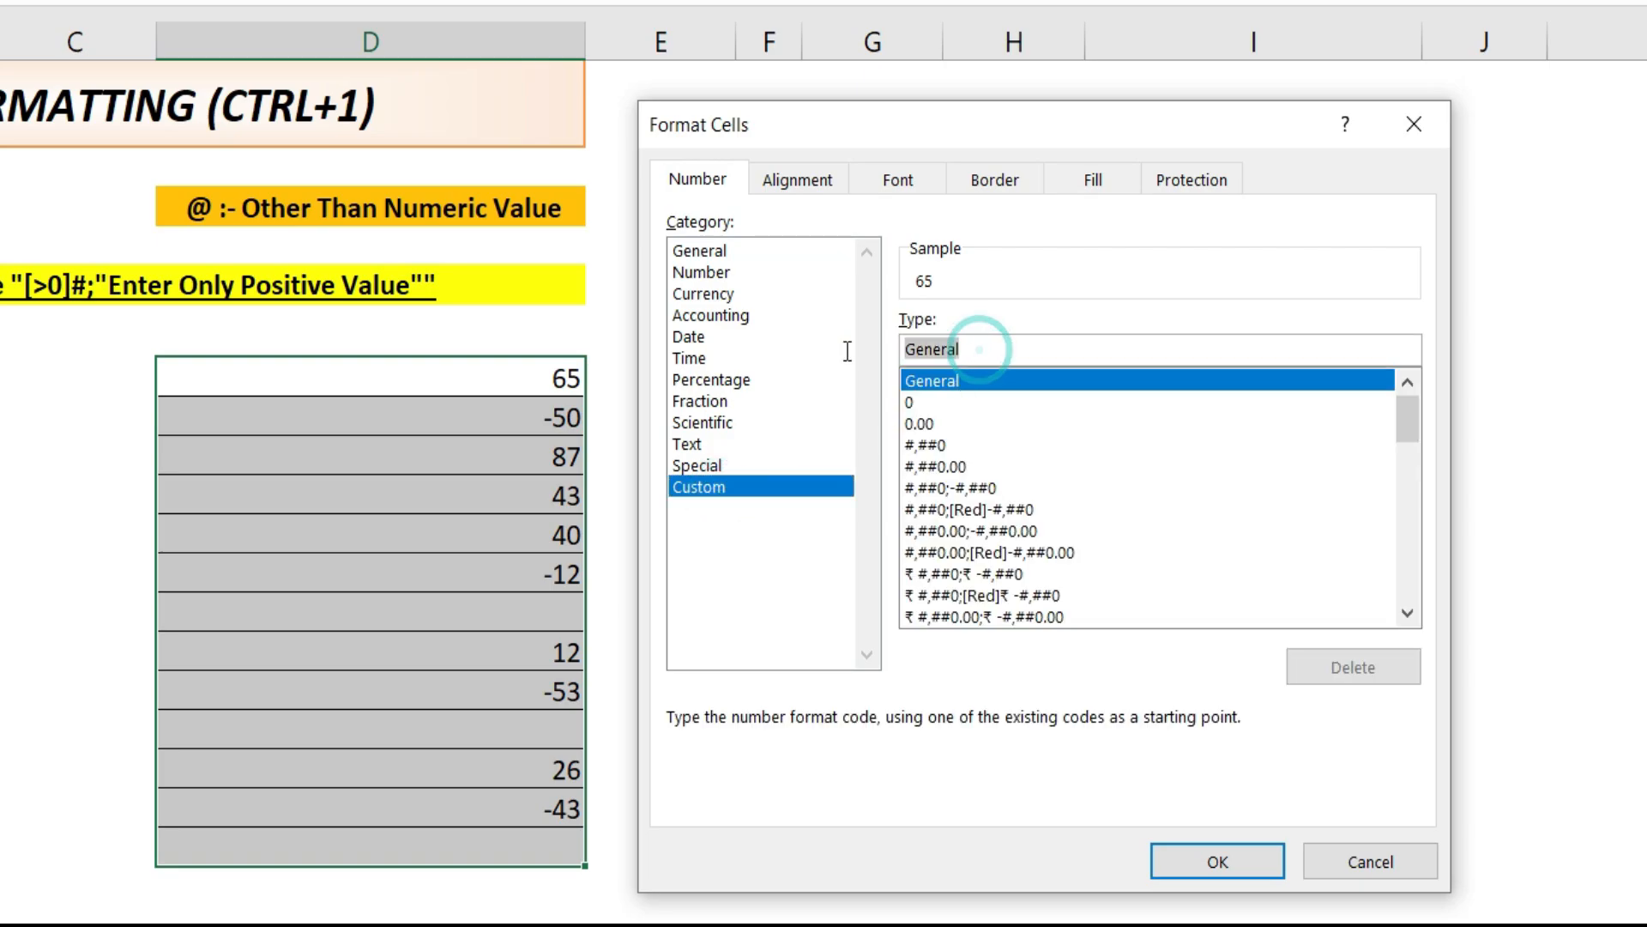
pyautogui.press('BackSpace')
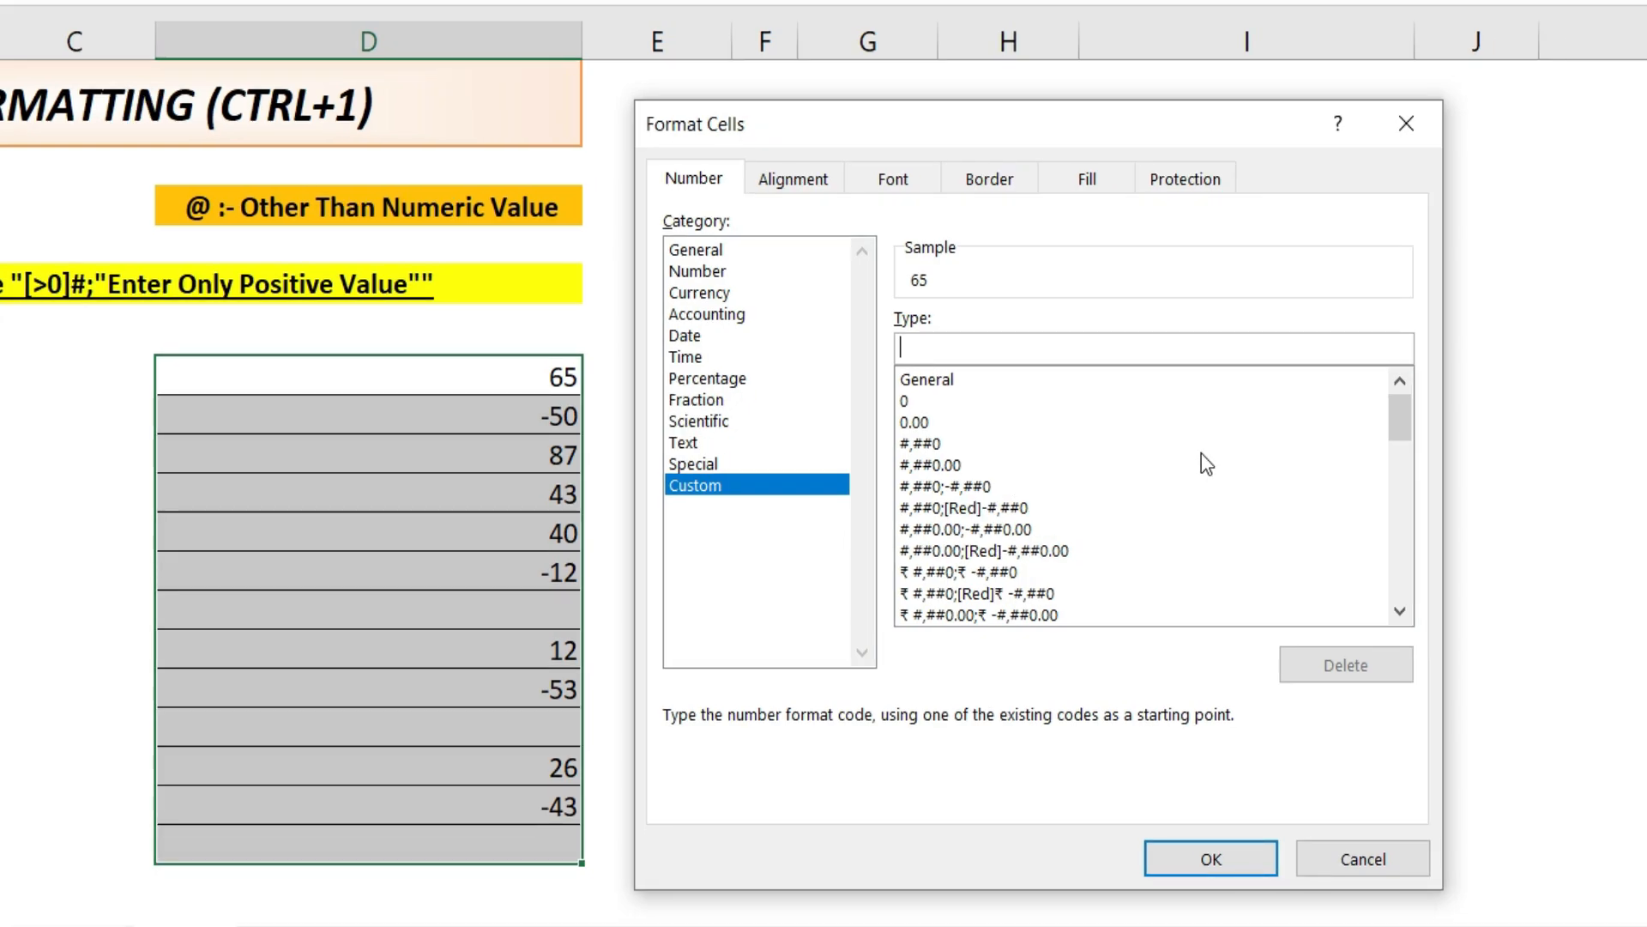
pyautogui.write('[>0')
pyautogui.write('#;')
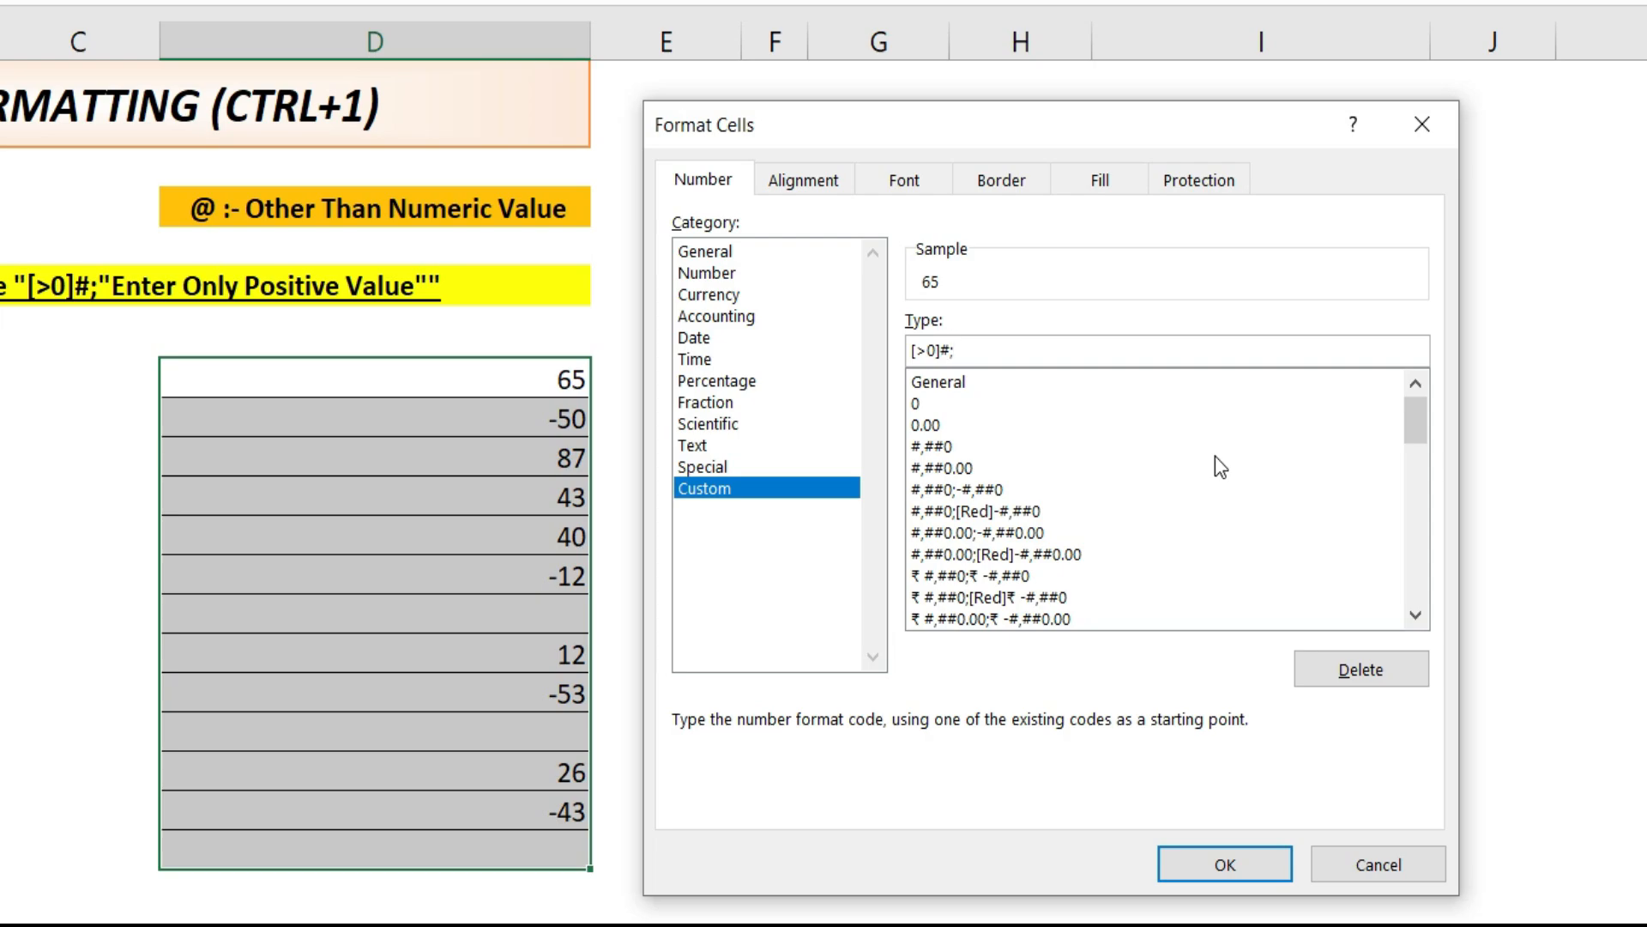
# - Complete the format code with the section "Enter Only Positive Value" in quotes, apply it and review D7:D19
pyautogui.click(1037, 356)
pyautogui.click(934, 354)
pyautogui.click(986, 353)
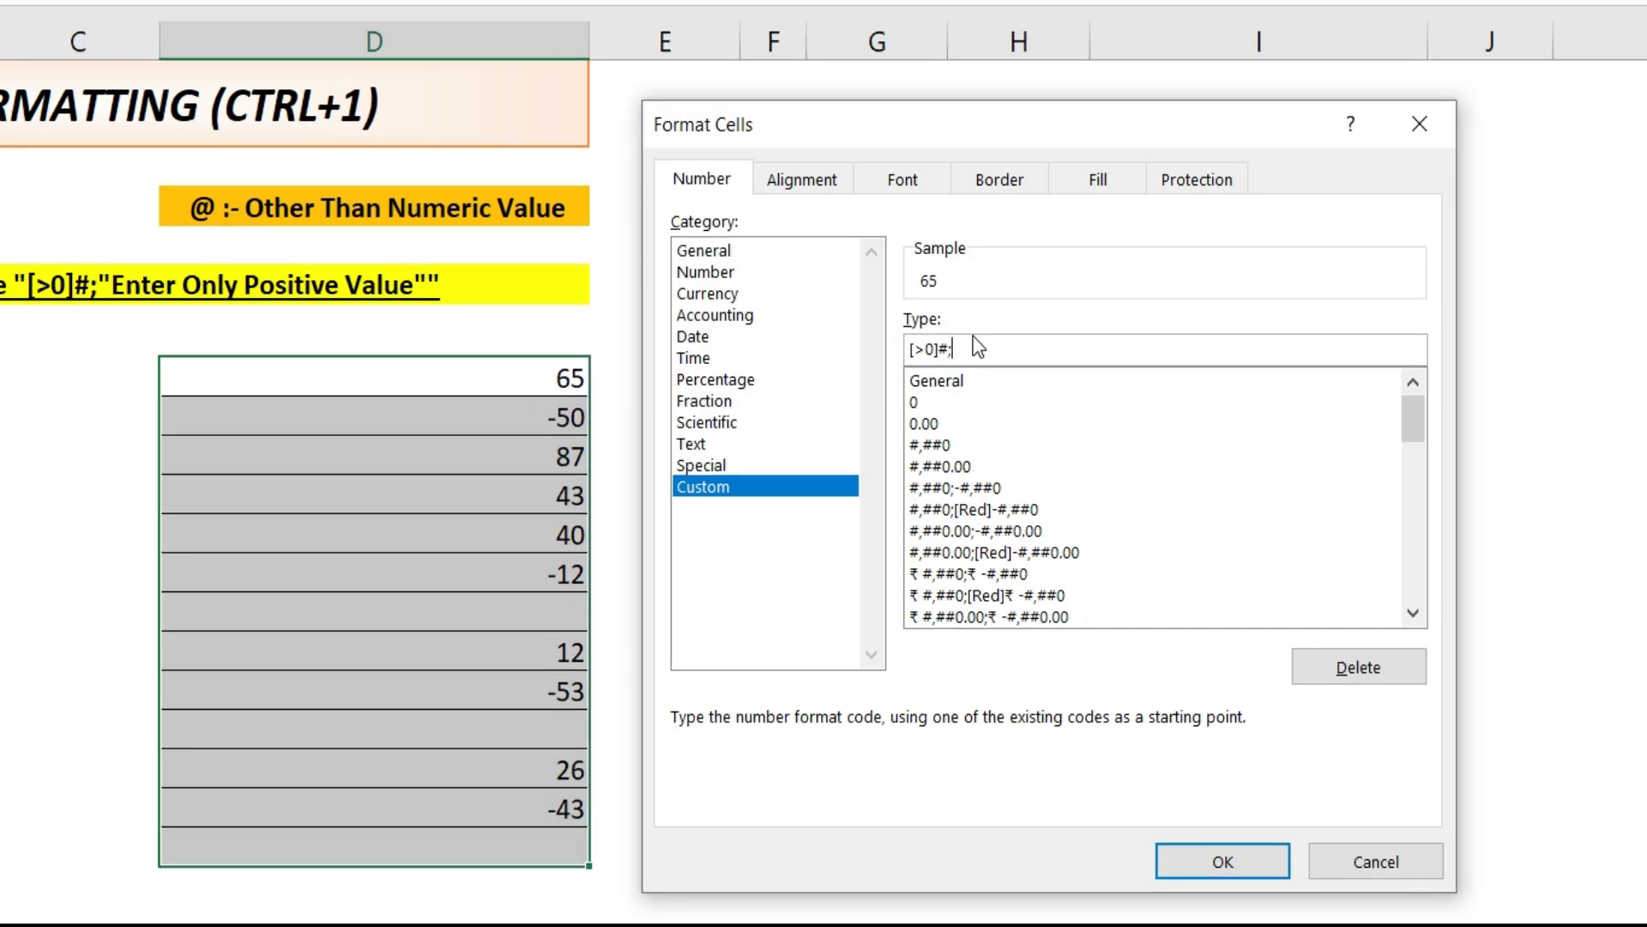
pyautogui.click(979, 342)
pyautogui.write('"')
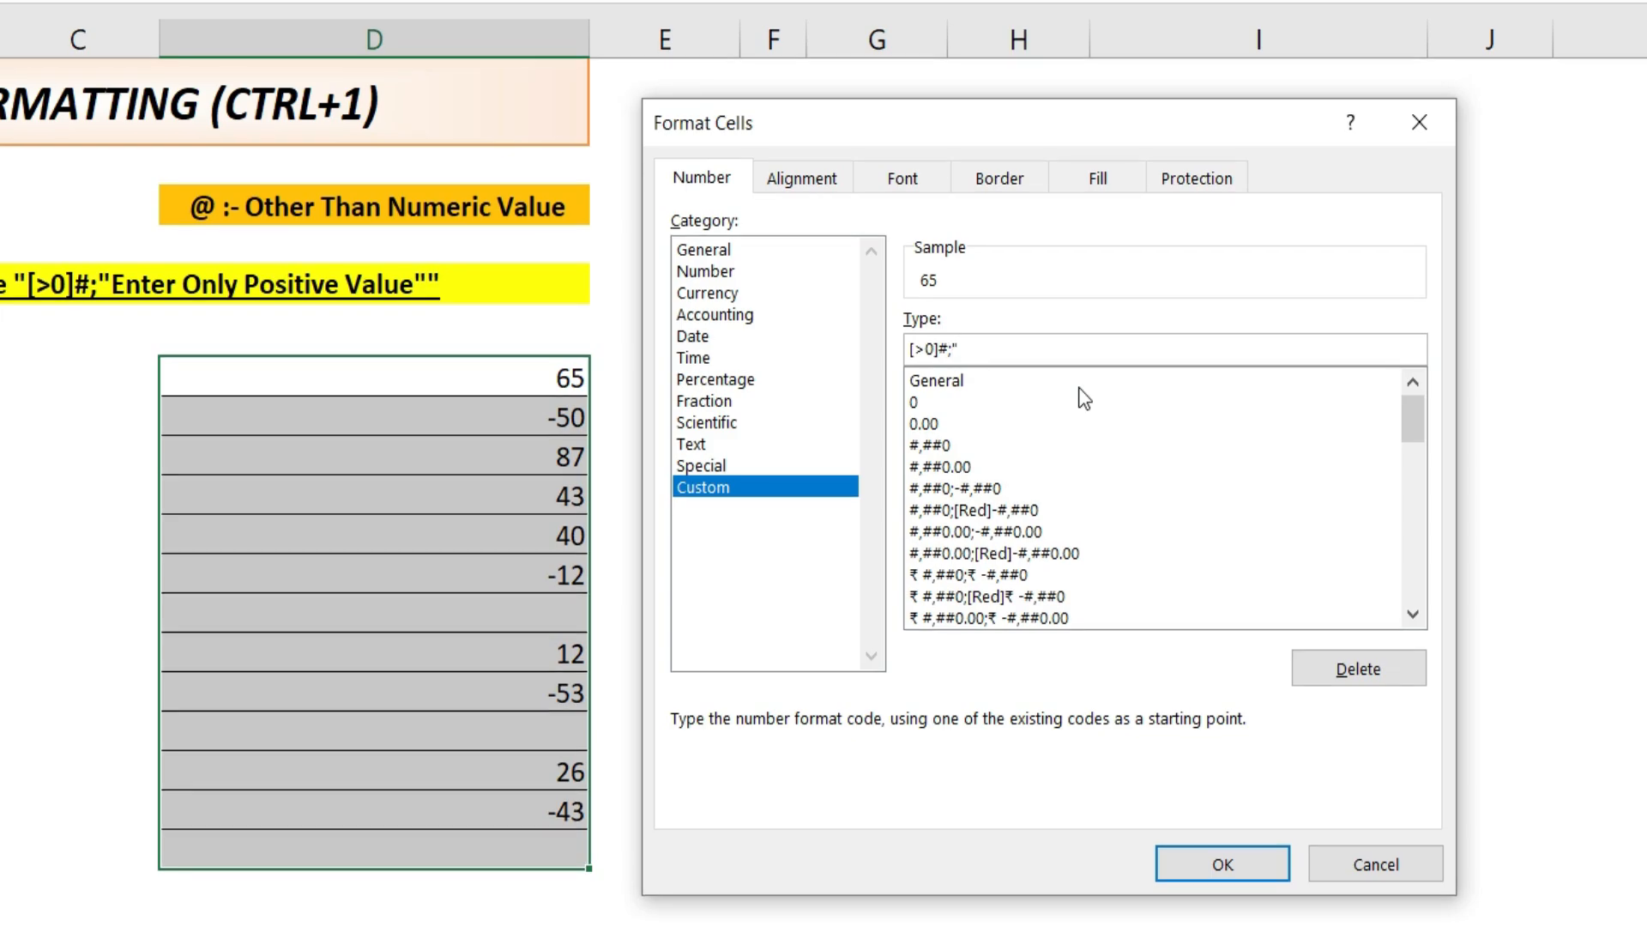
pyautogui.write('"')
pyautogui.write('Ente')
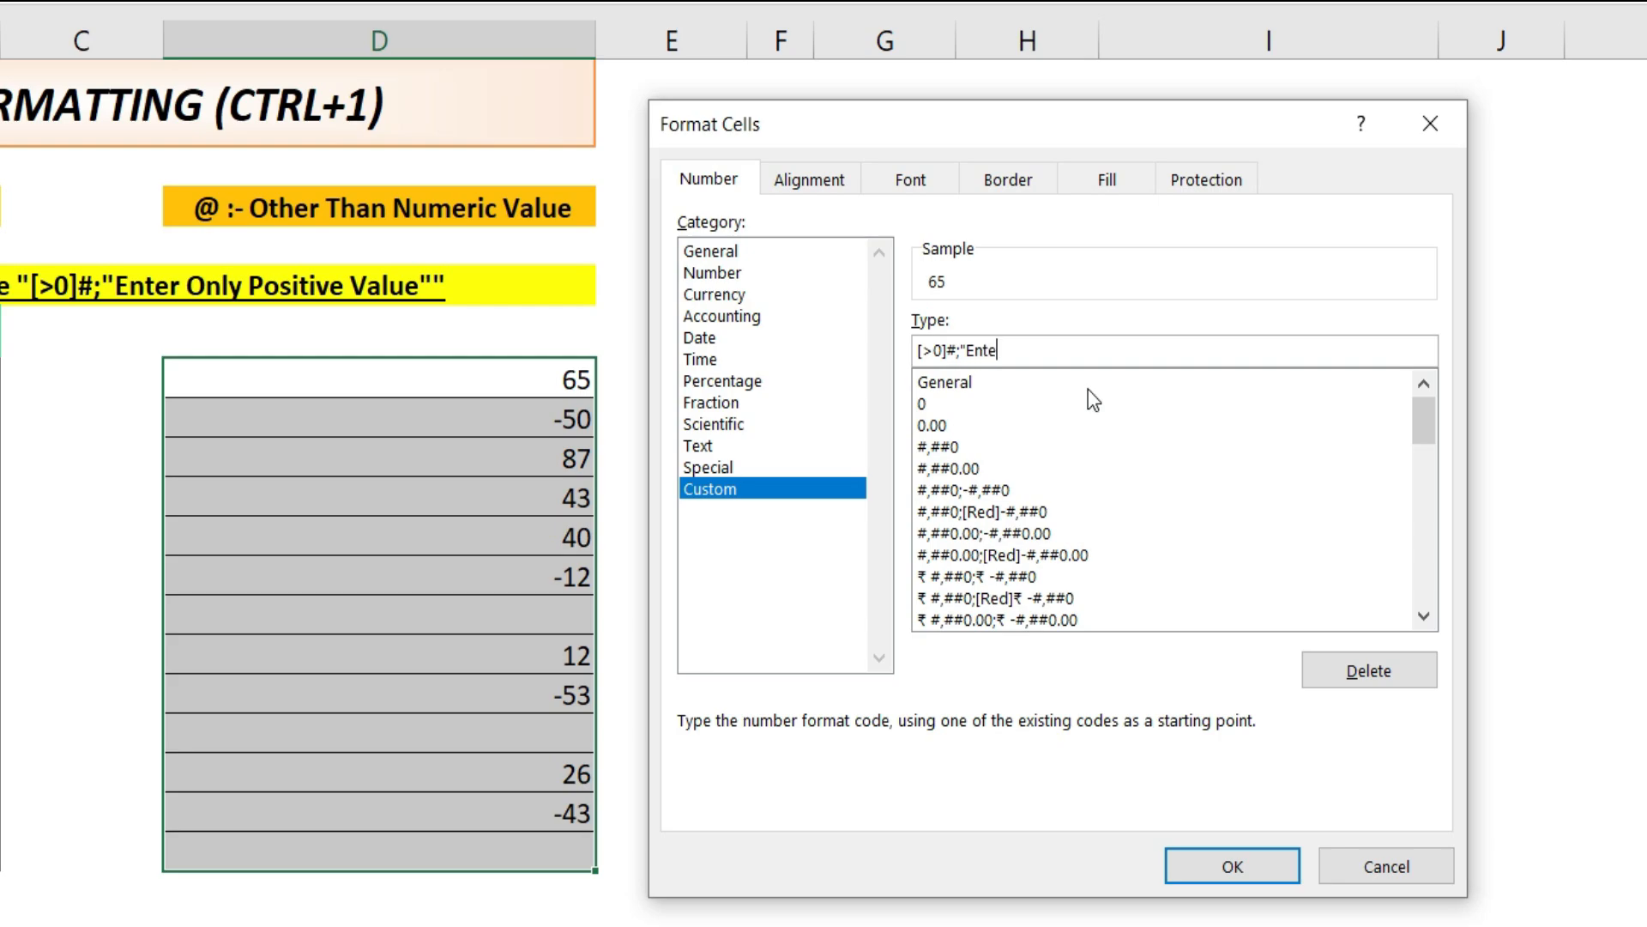
pyautogui.write('r Only Positive Value')
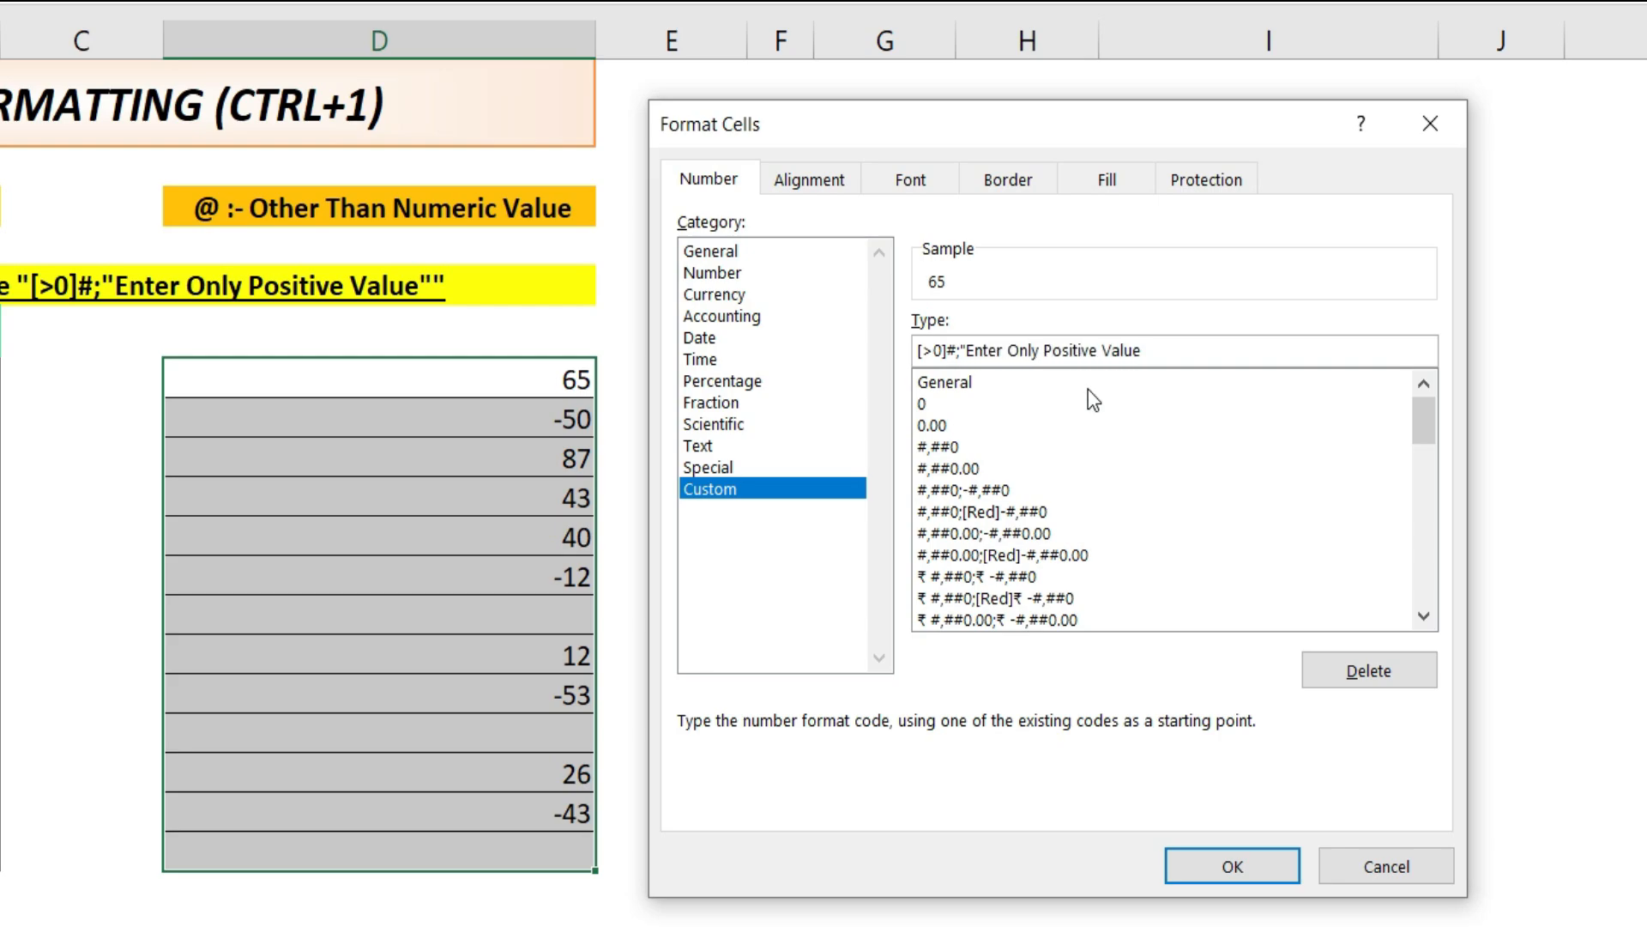
pyautogui.write('"')
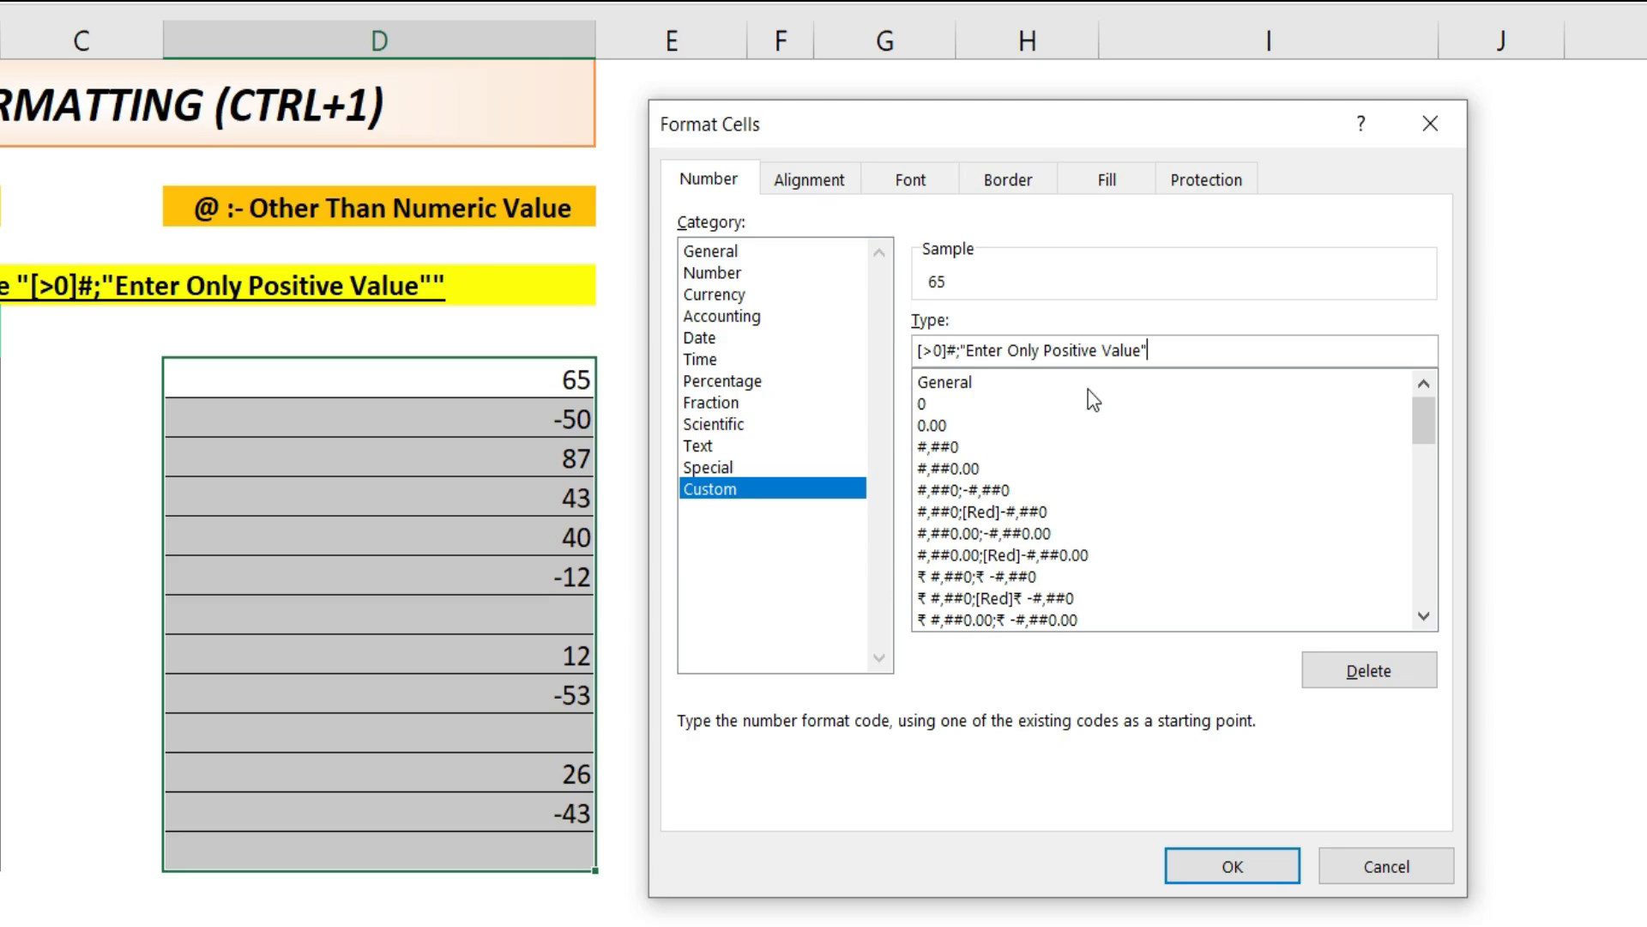
pyautogui.click(1245, 862)
pyautogui.moveTo(508, 383); pyautogui.dragTo(498, 725)
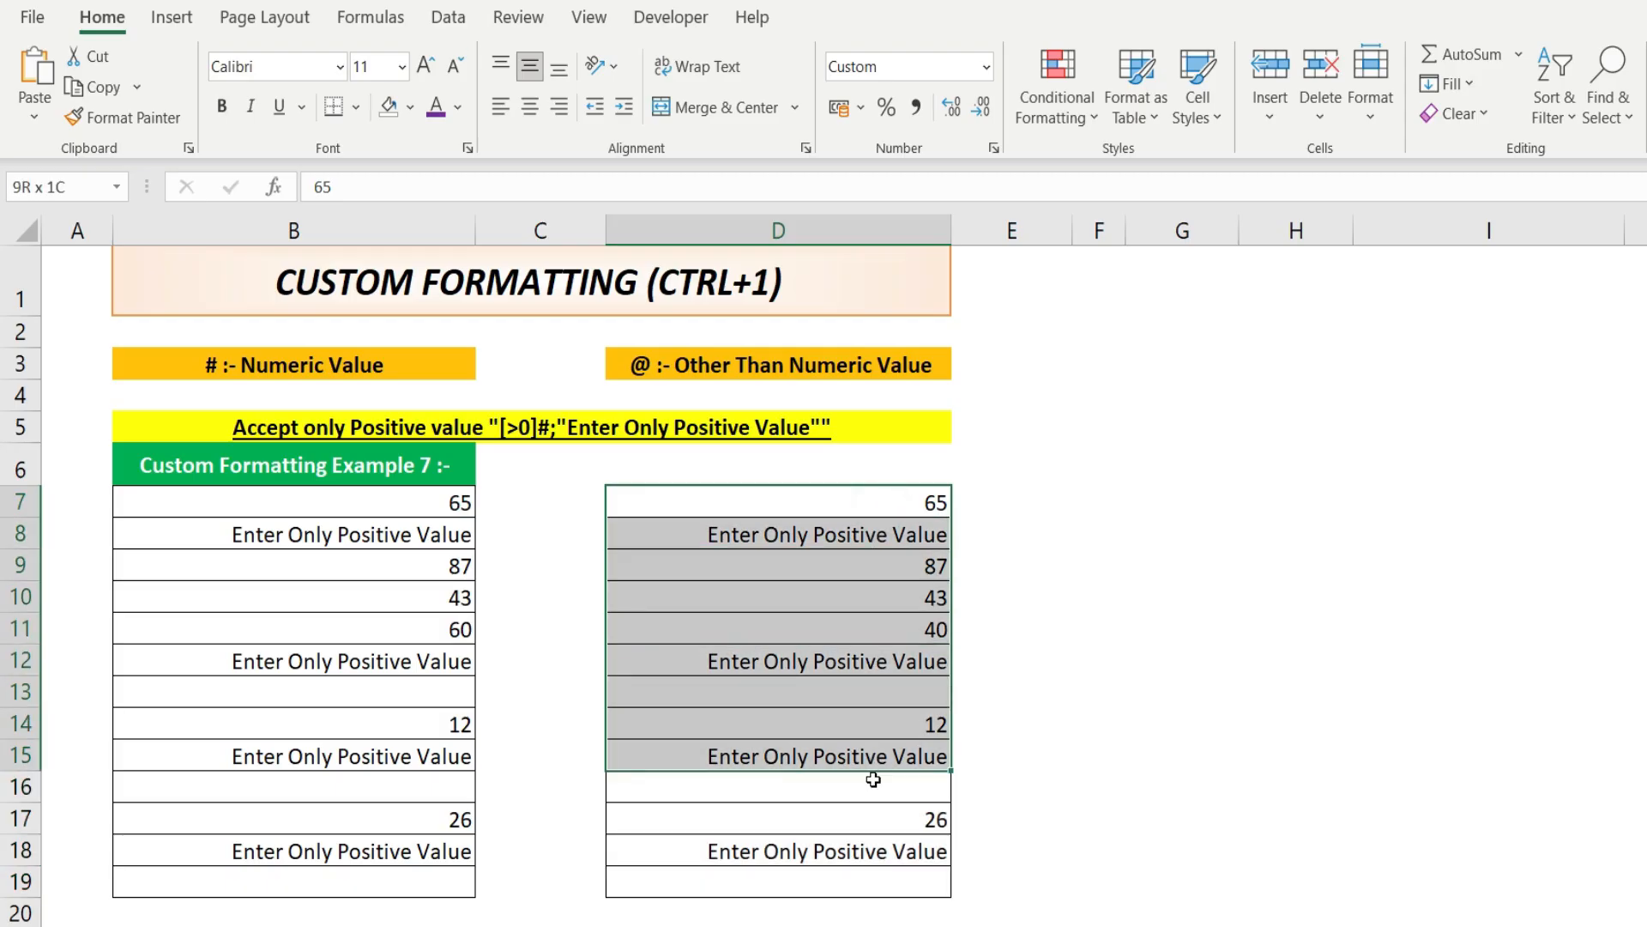
pyautogui.moveTo(873, 779); pyautogui.dragTo(882, 876)
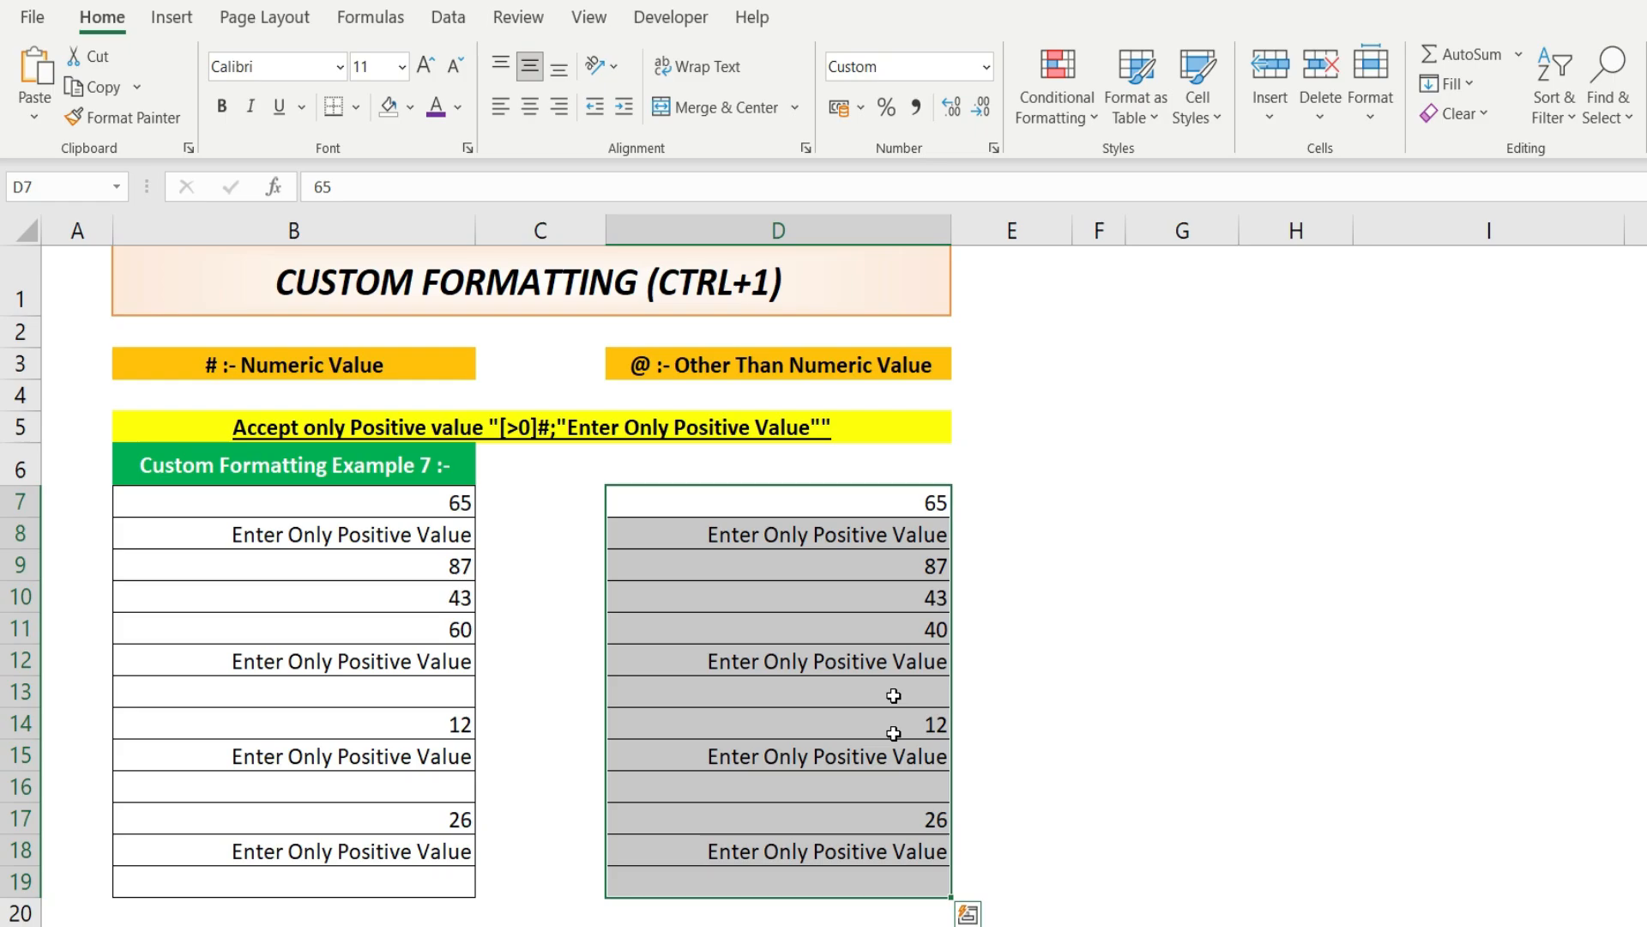
# - Test the new format in D8 by changing its value to 50
pyautogui.click(846, 534)
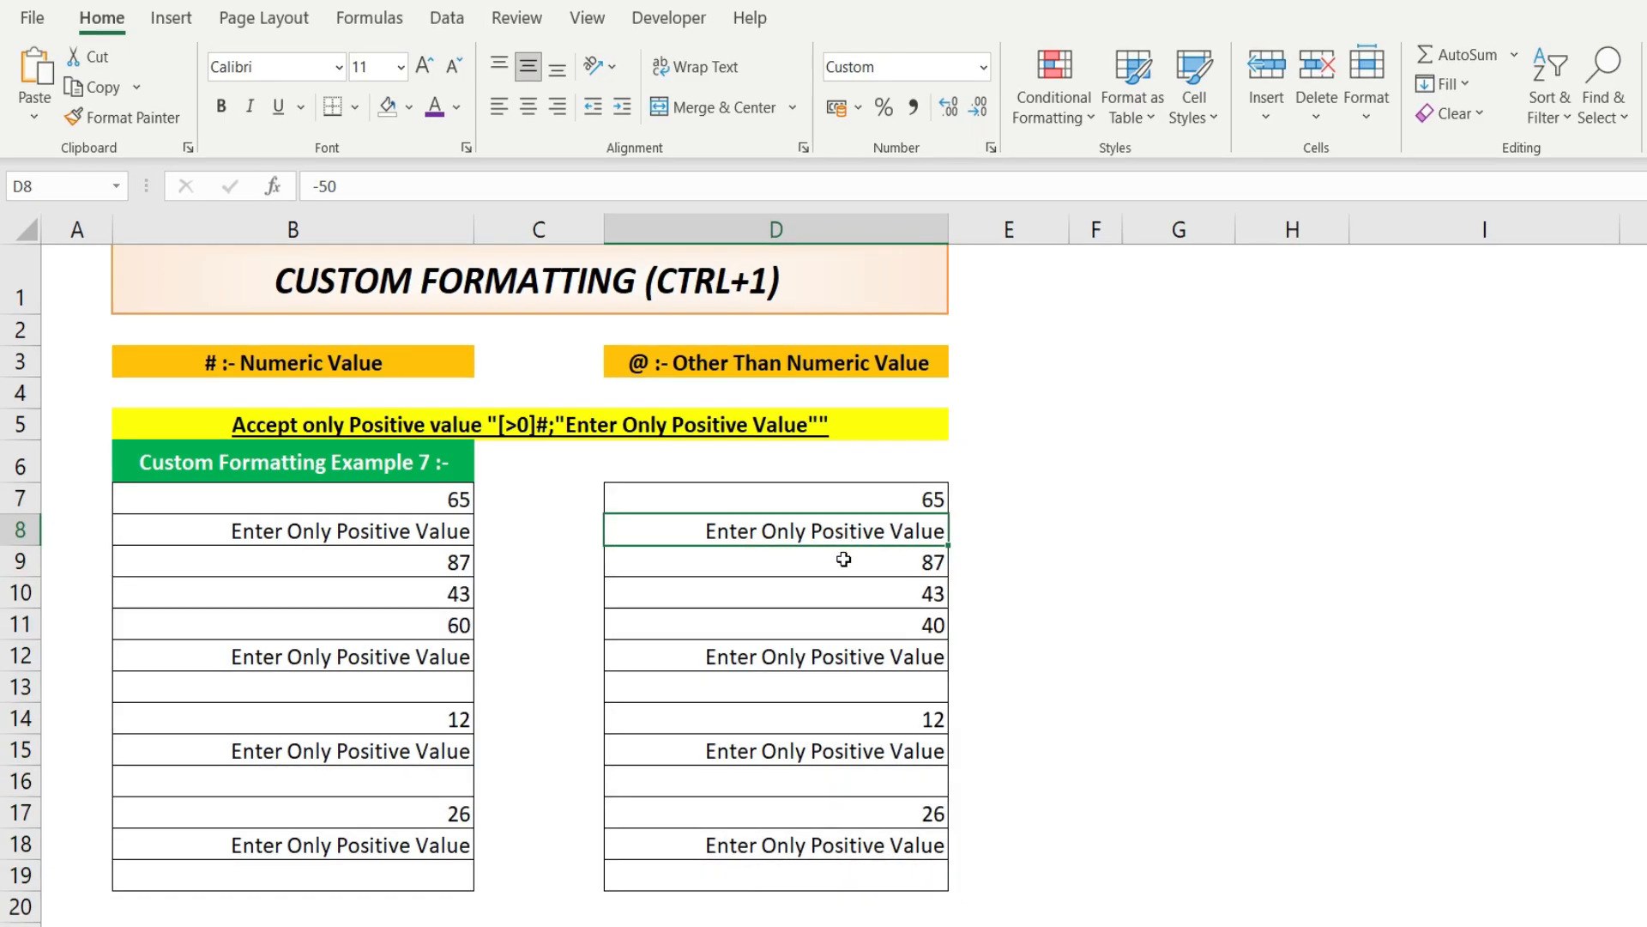
pyautogui.doubleClick(853, 533)
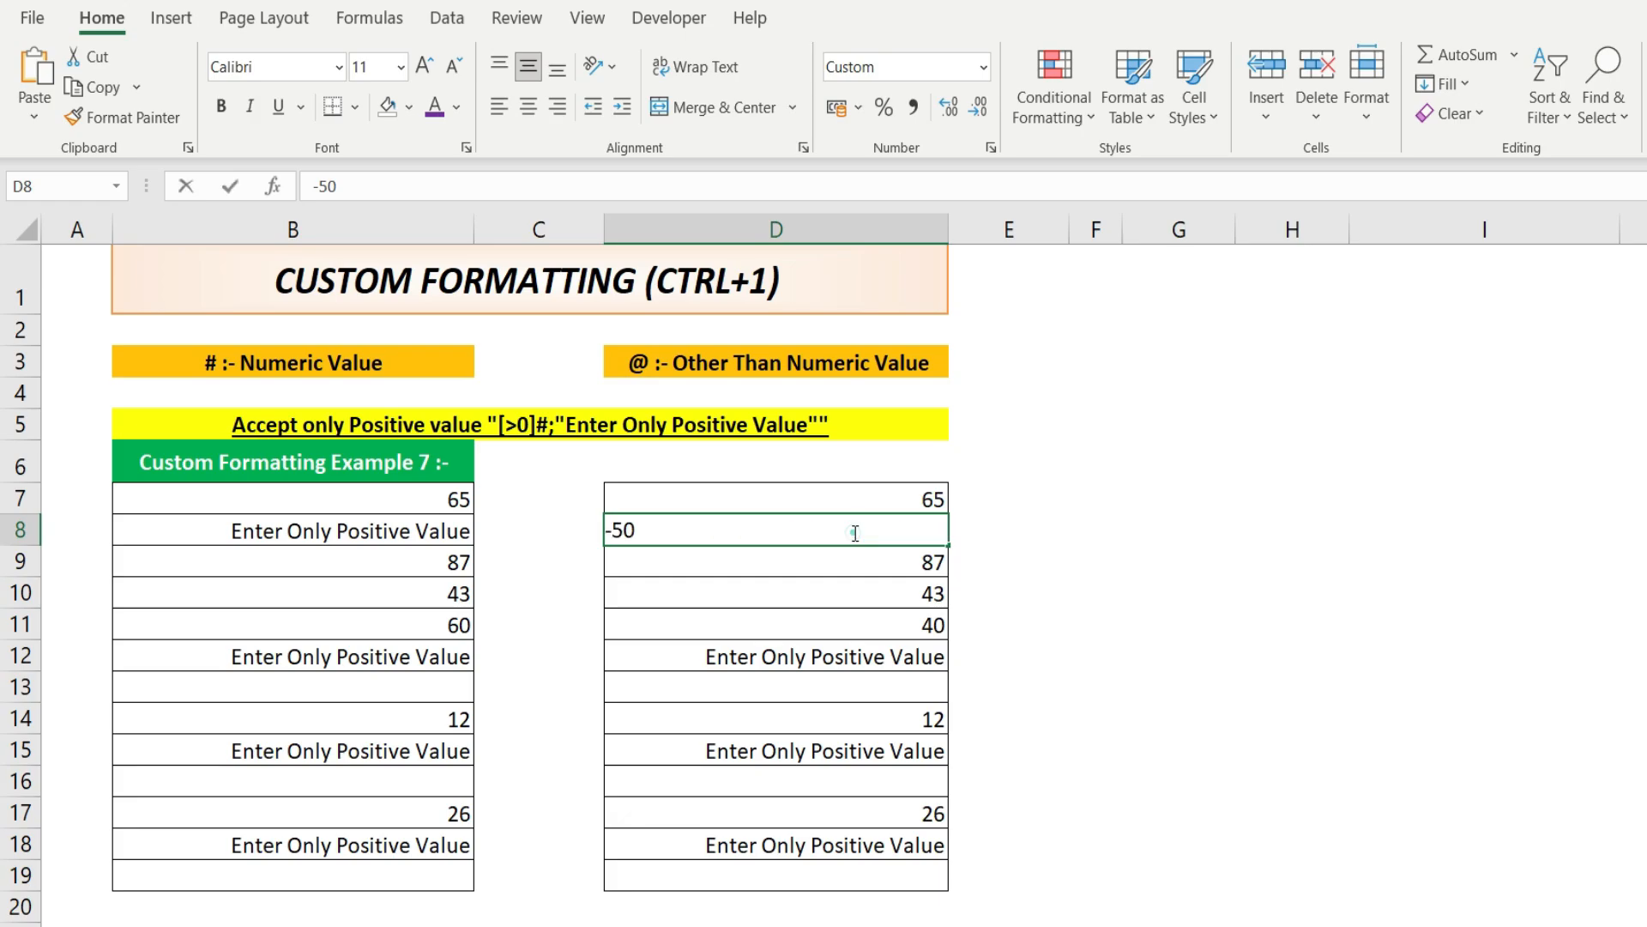
pyautogui.click(606, 529)
pyautogui.press('Delete')
pyautogui.press('Return')
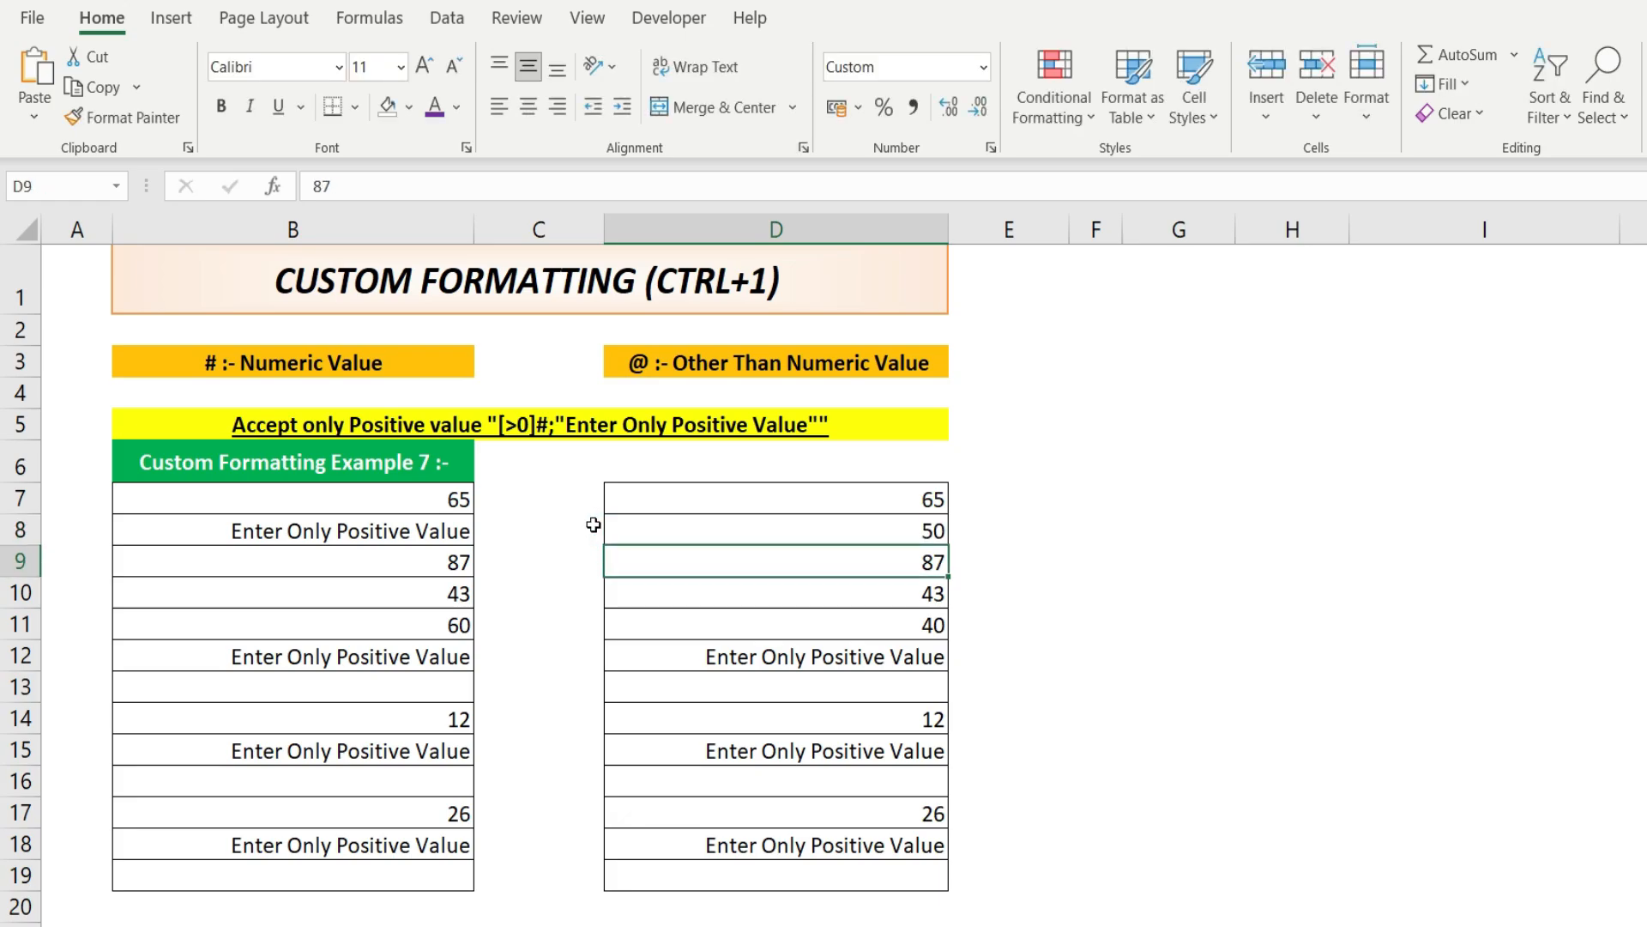
pyautogui.click(940, 529)
# - Test the format in D11 by making its value of 40 negative
pyautogui.click(909, 625)
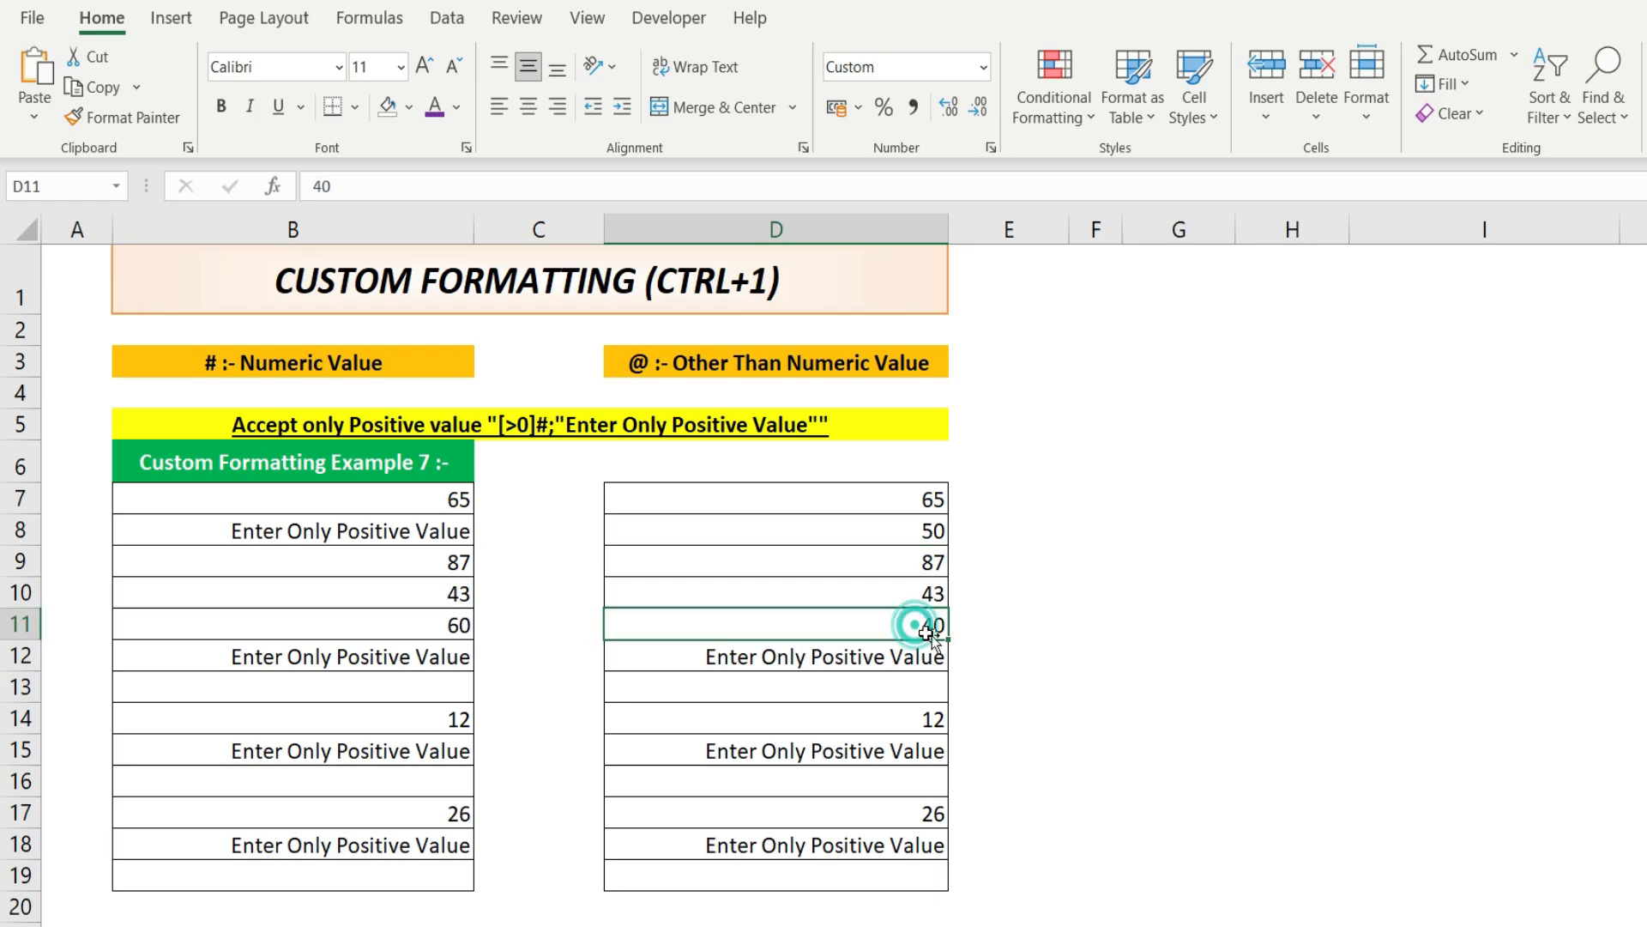
pyautogui.doubleClick(901, 626)
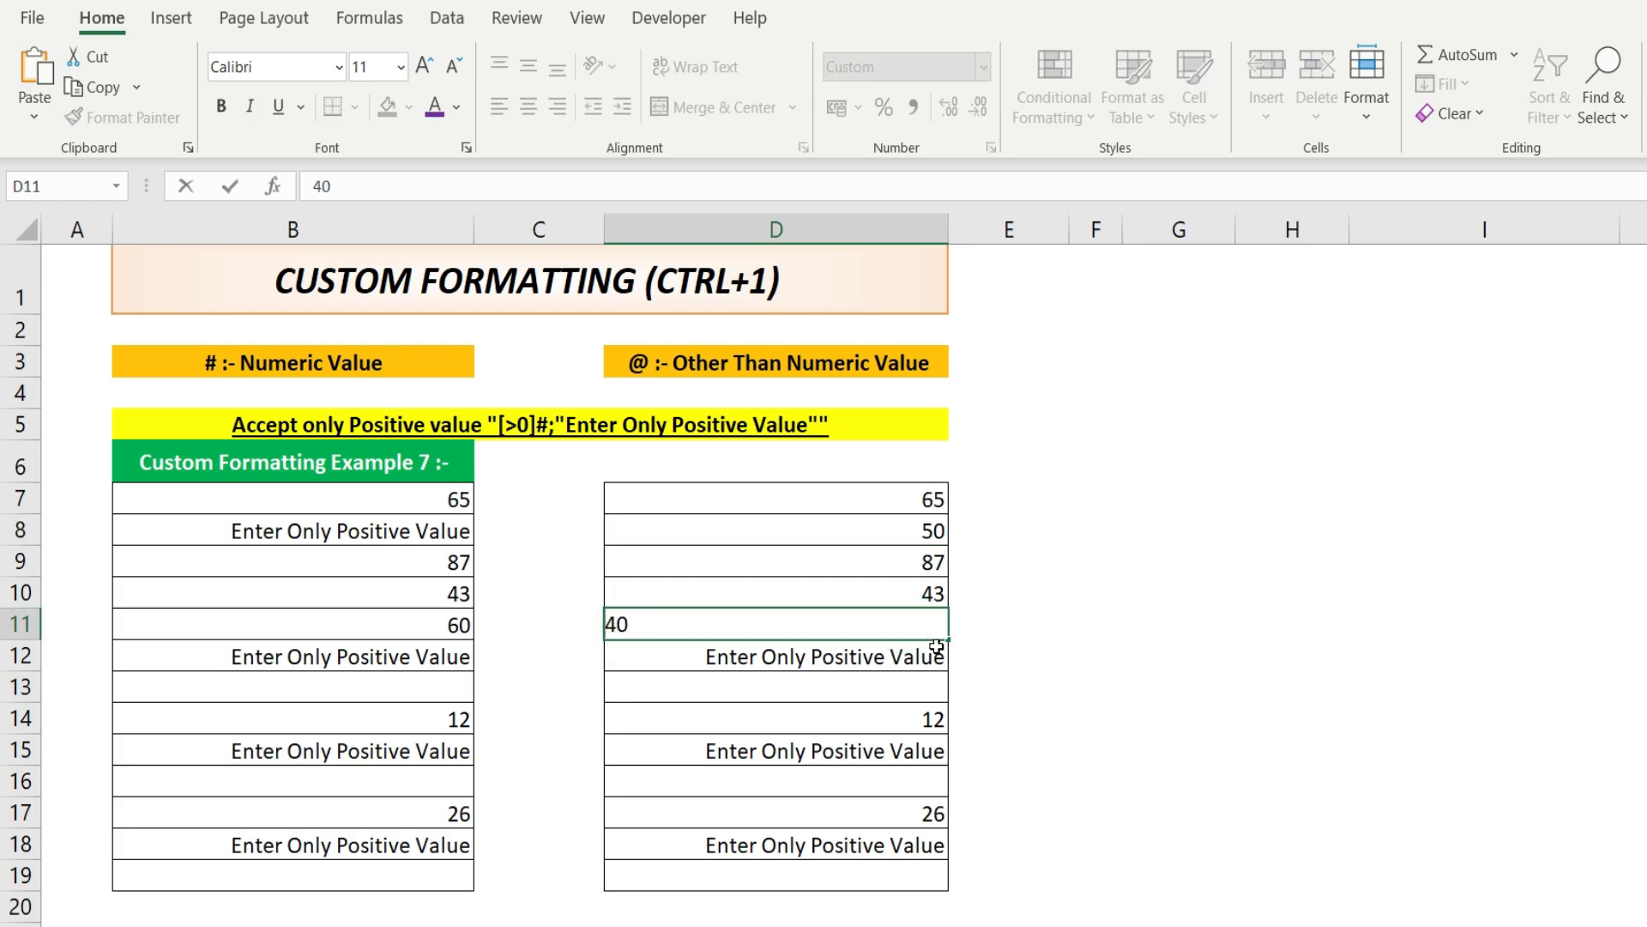
pyautogui.write('-')
pyautogui.press('Return')
pyautogui.click(905, 625)
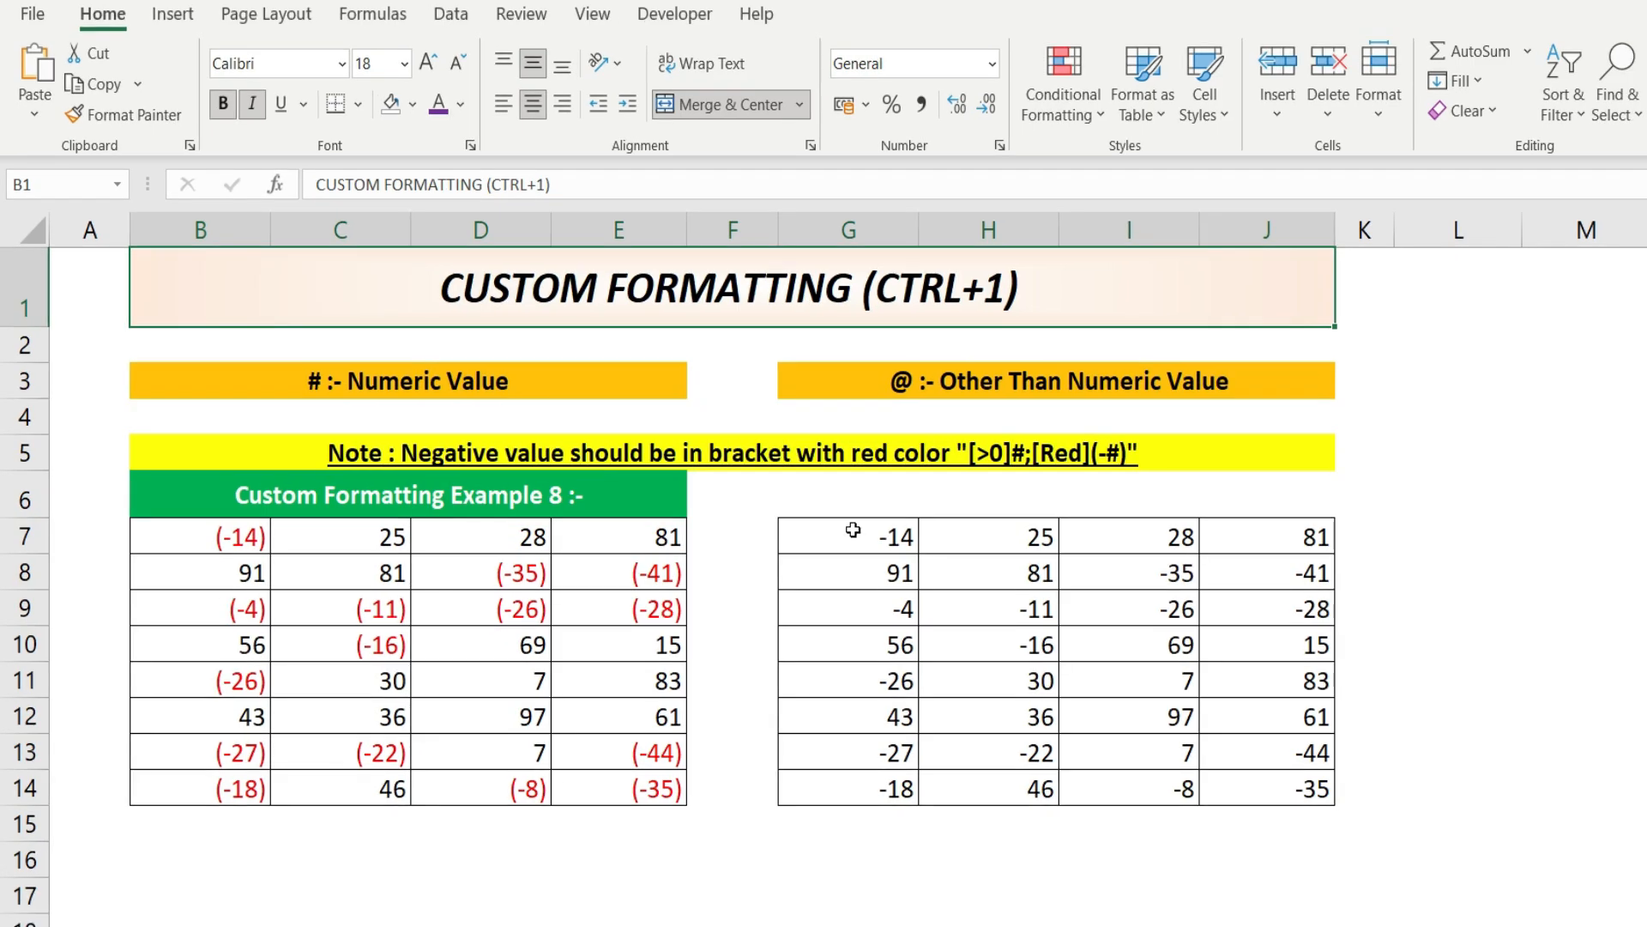
# - On the Example 8 sheet, compare the plain numbers in G7:J14 with the custom-formatted cells B7:E14
pyautogui.moveTo(853, 531); pyautogui.dragTo(1313, 788)
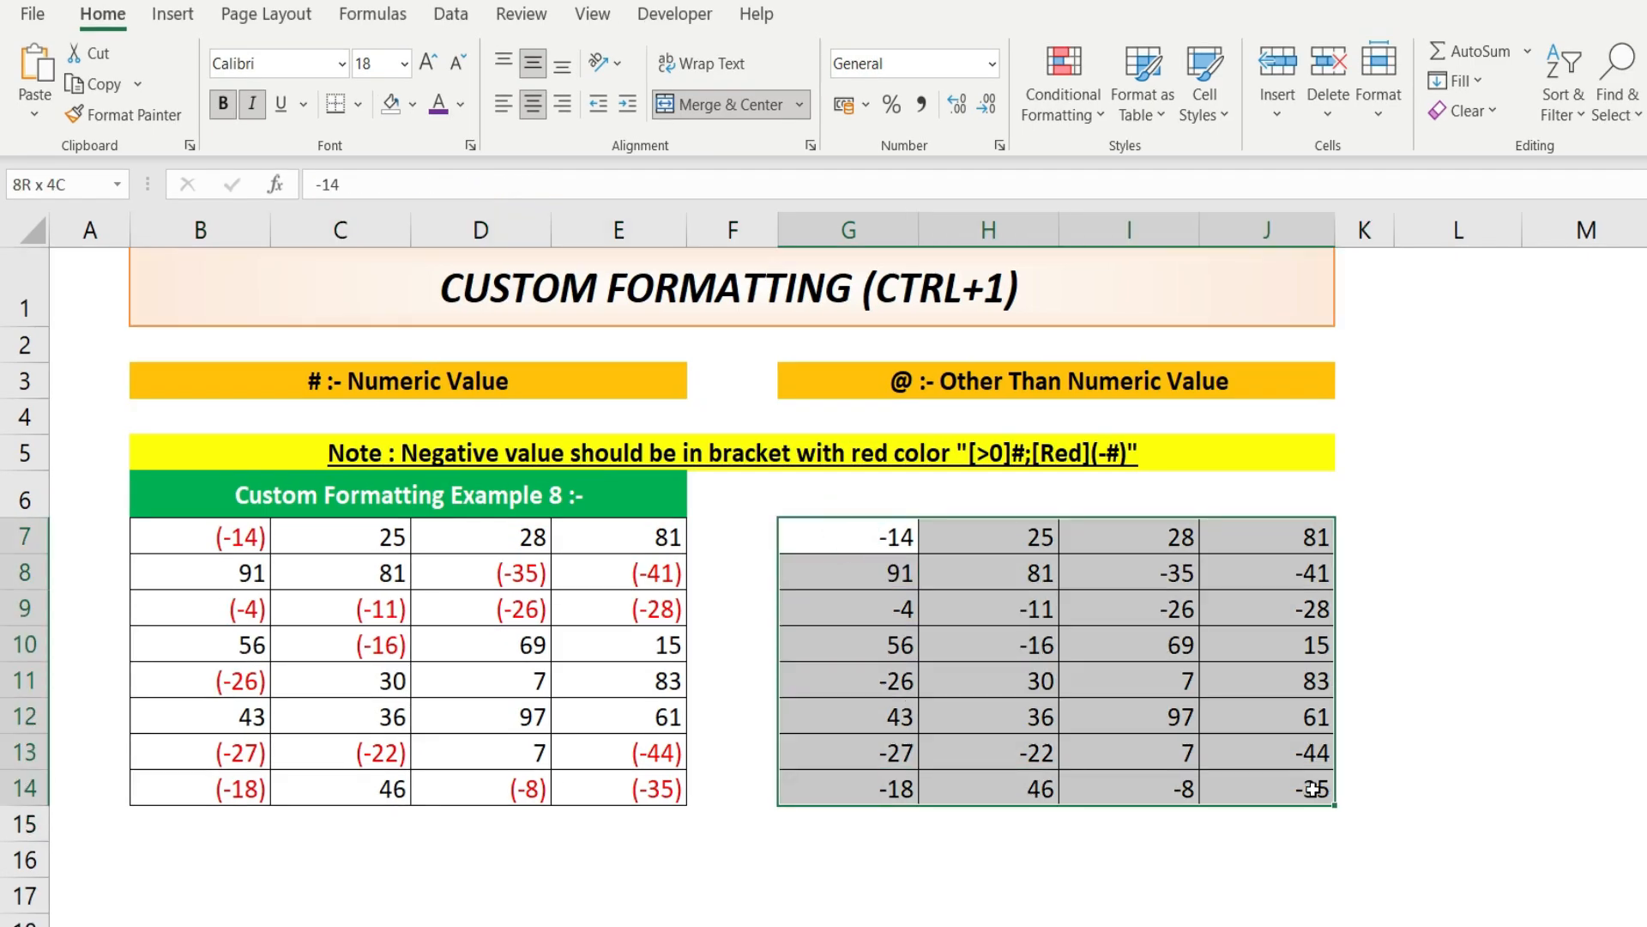
pyautogui.click(873, 537)
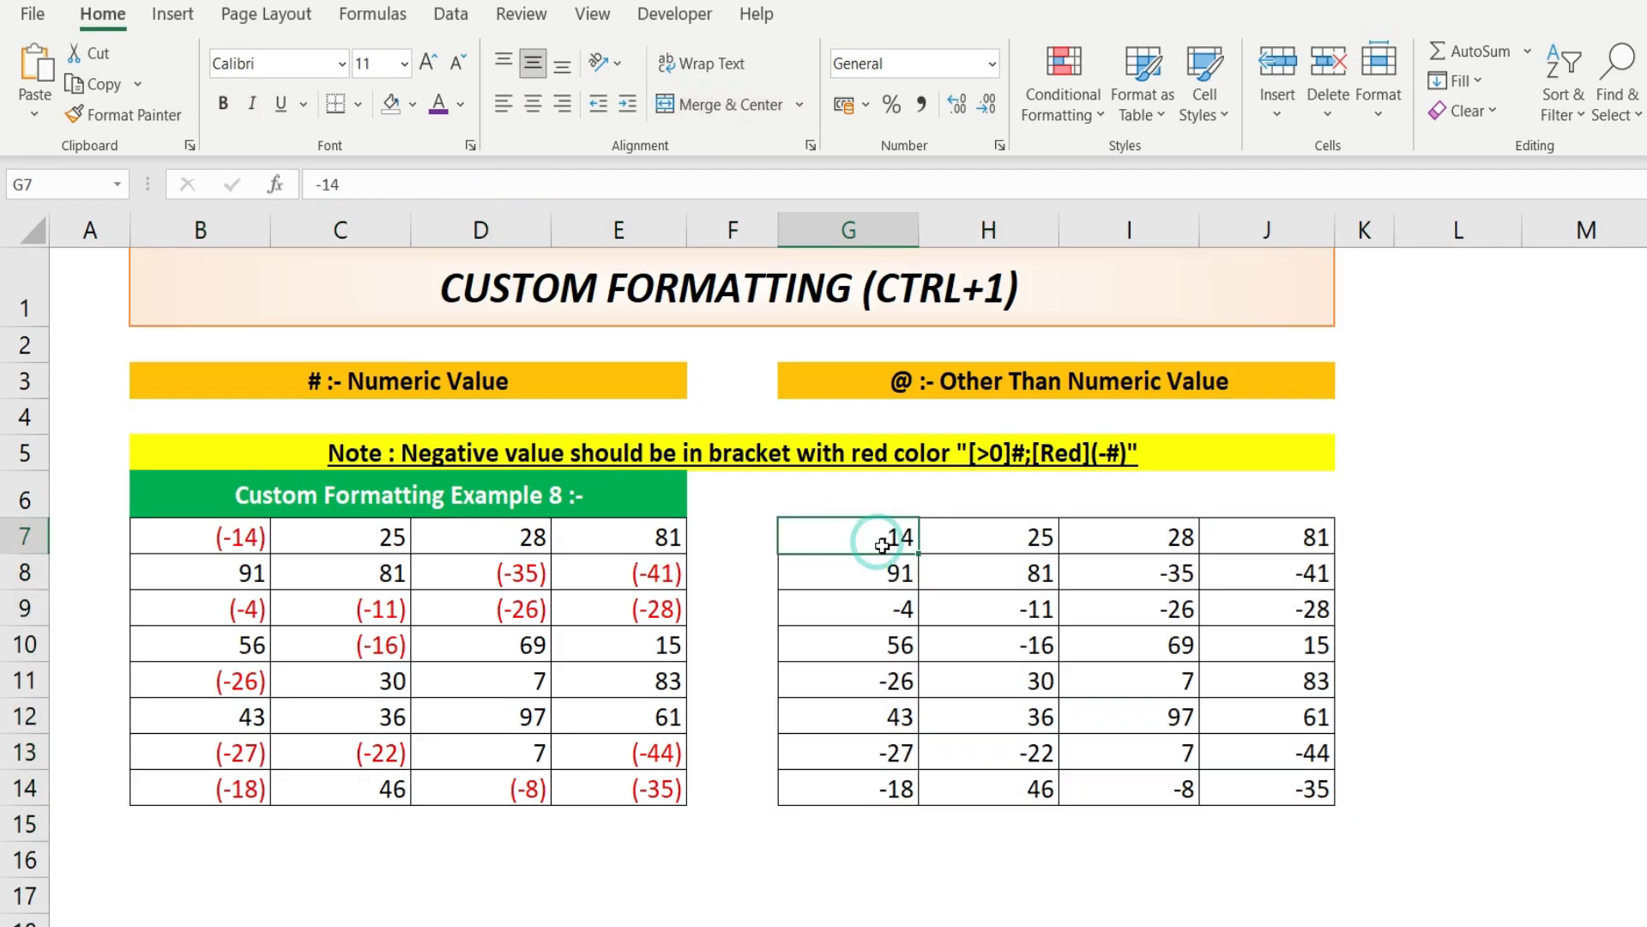
pyautogui.moveTo(214, 536); pyautogui.dragTo(546, 734)
pyautogui.click(546, 734)
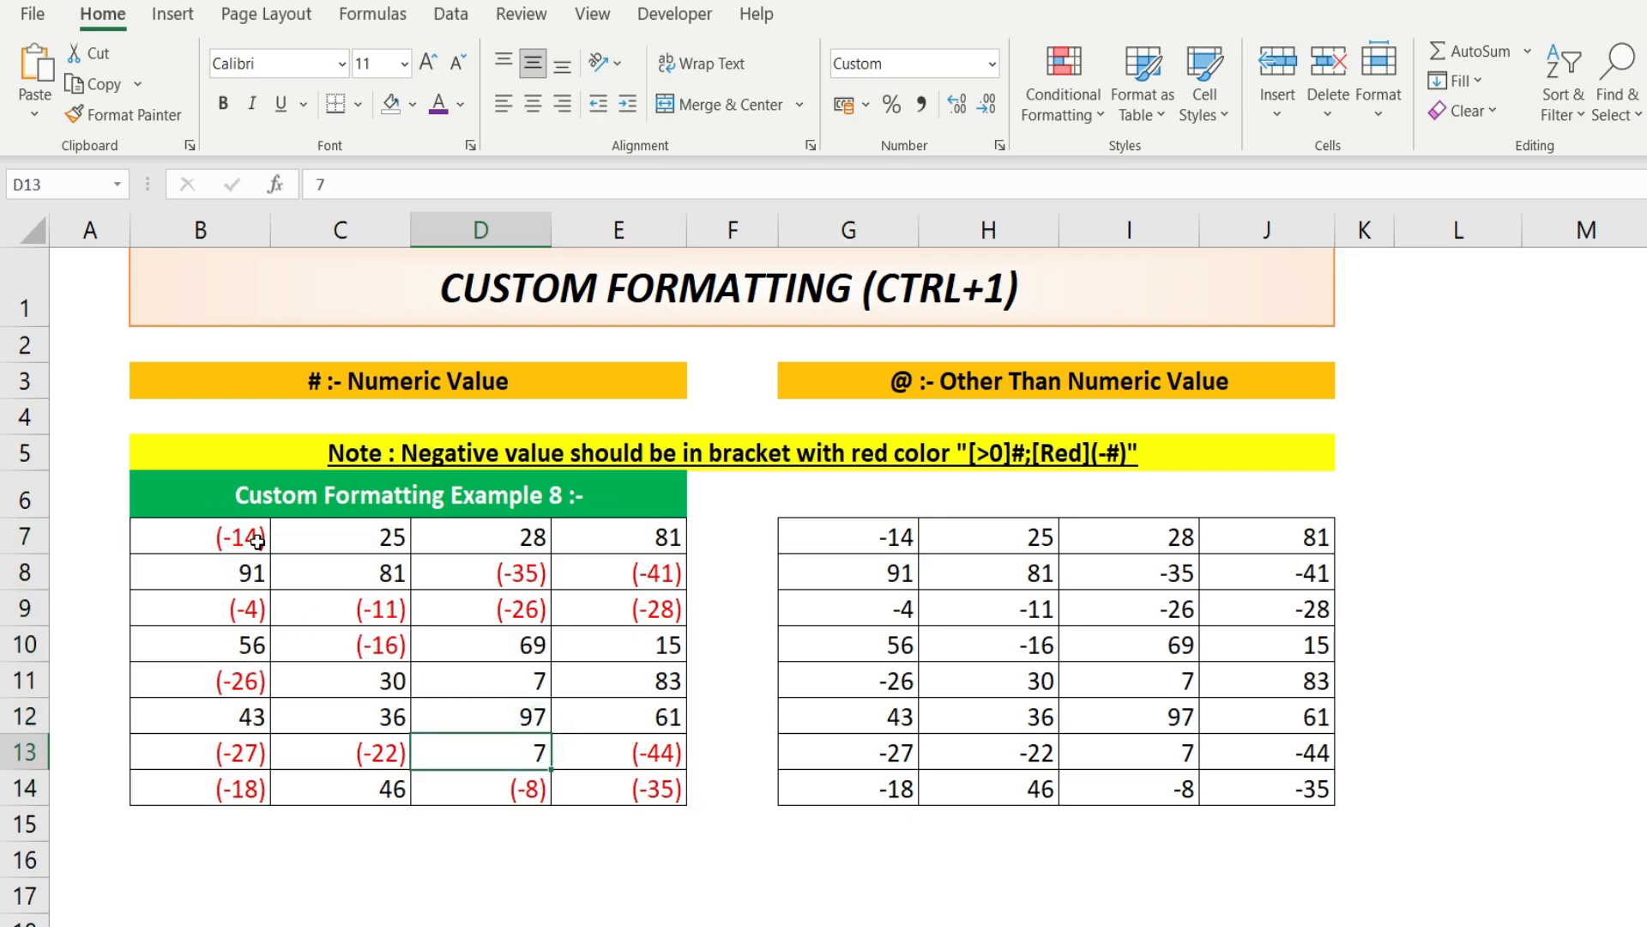
pyautogui.click(339, 542)
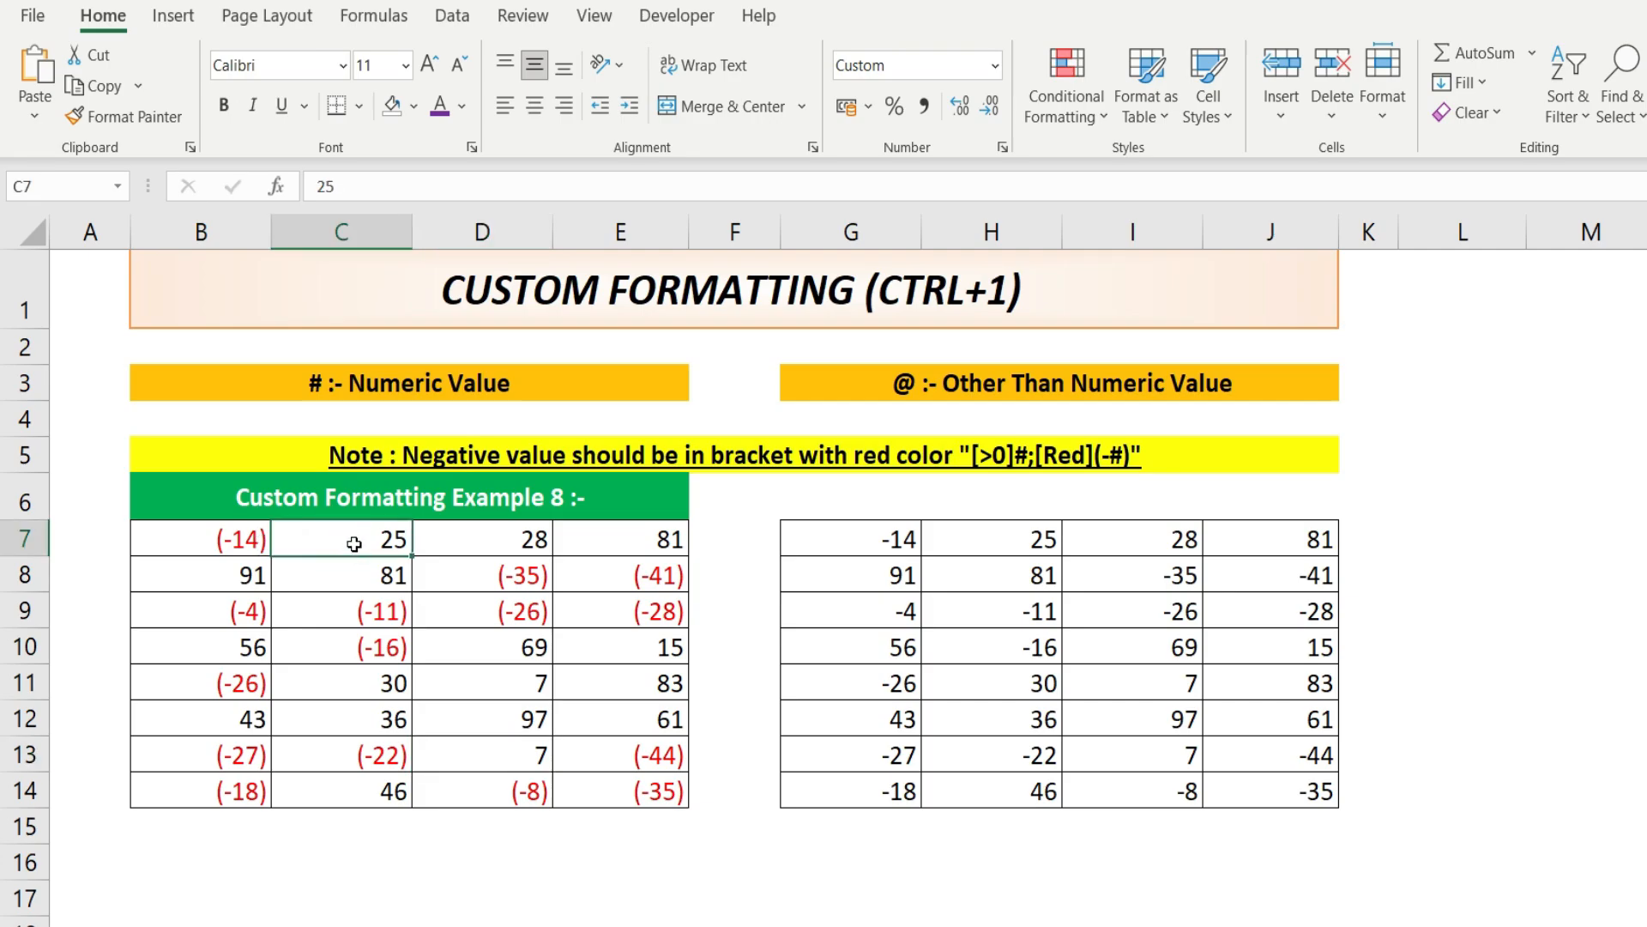
pyautogui.moveTo(221, 538); pyautogui.dragTo(614, 790)
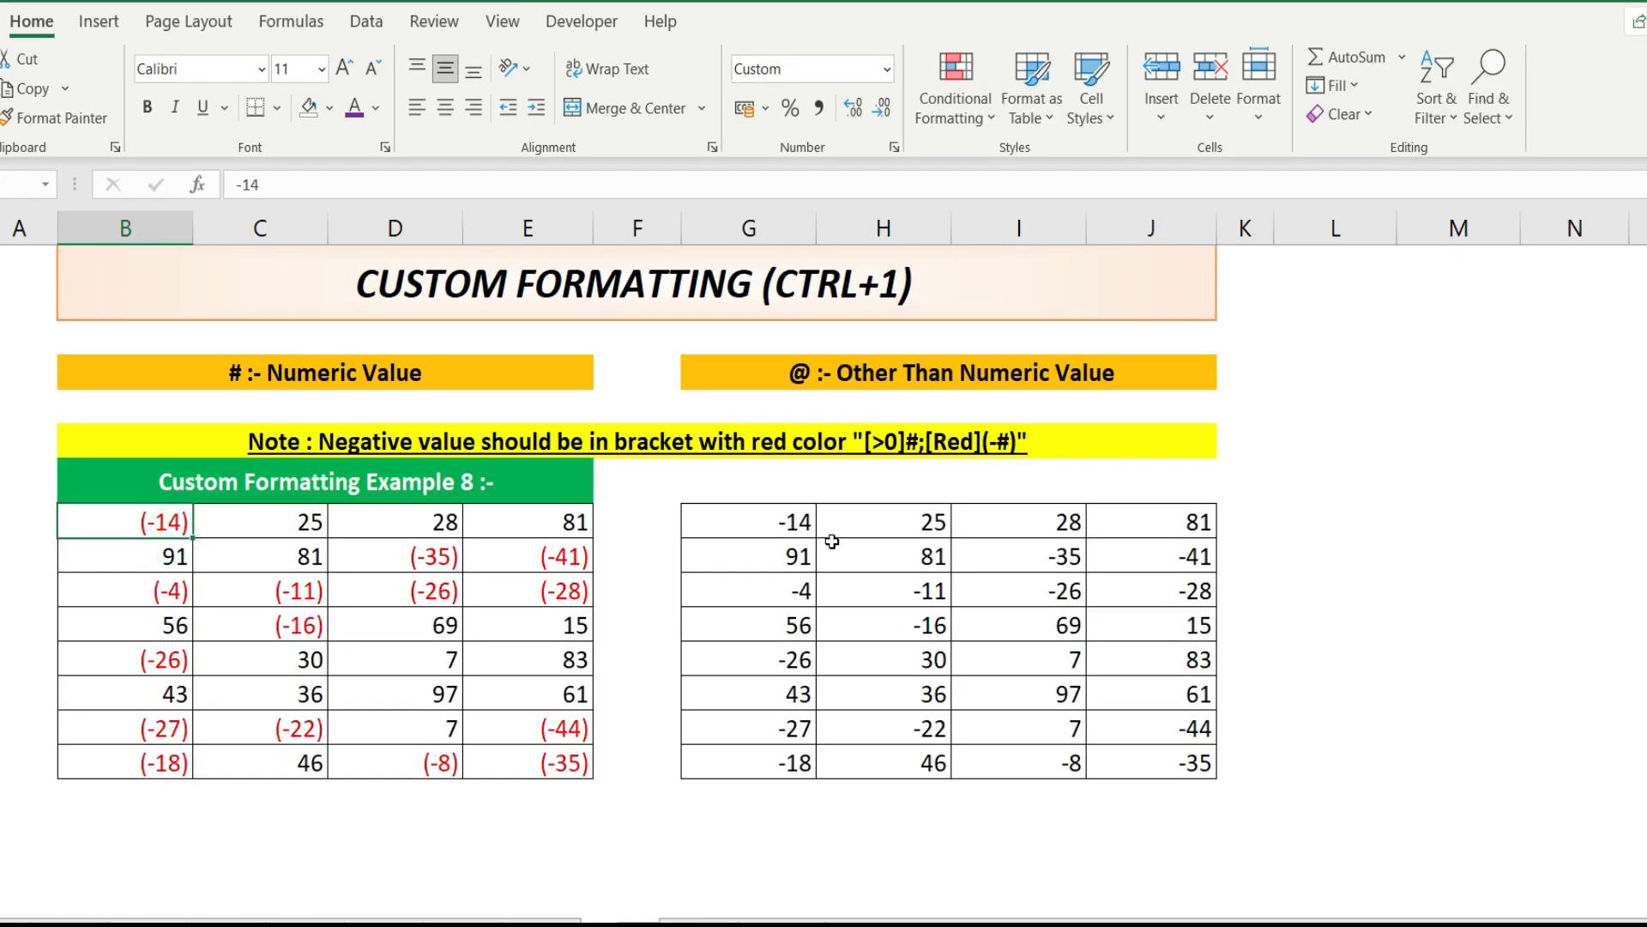
# - Open the custom number format settings for G7:J14 and clear the General format code
pyautogui.click(861, 537)
pyautogui.moveTo(760, 522); pyautogui.dragTo(1182, 769)
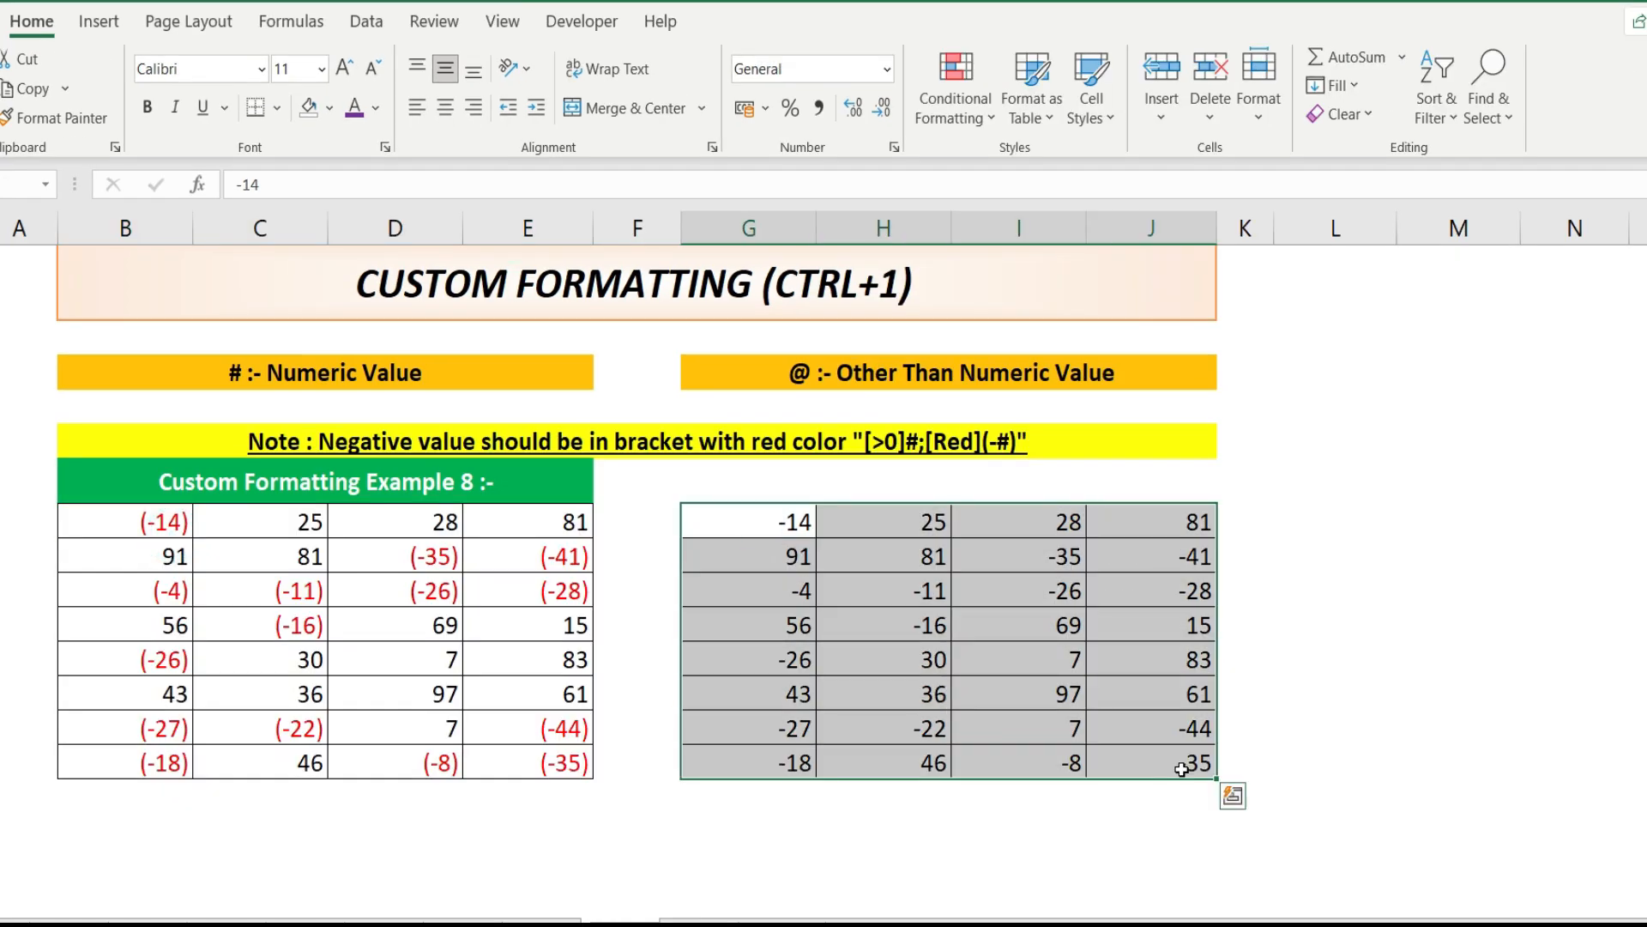
pyautogui.hotkey('ctrl', '1')
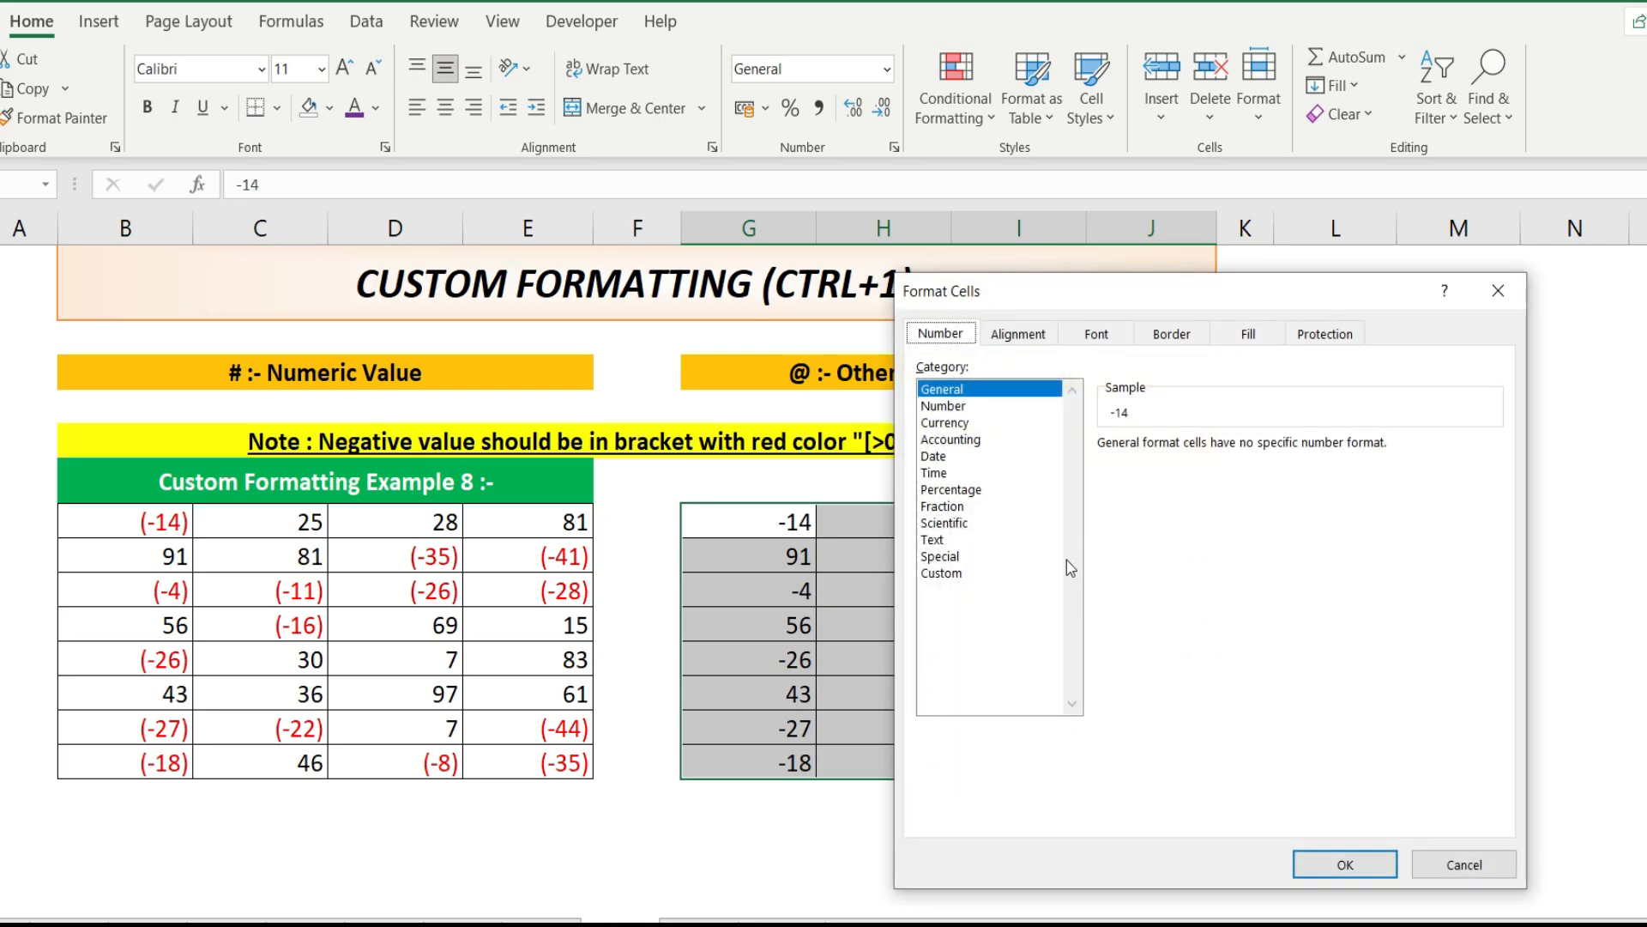
pyautogui.click(962, 575)
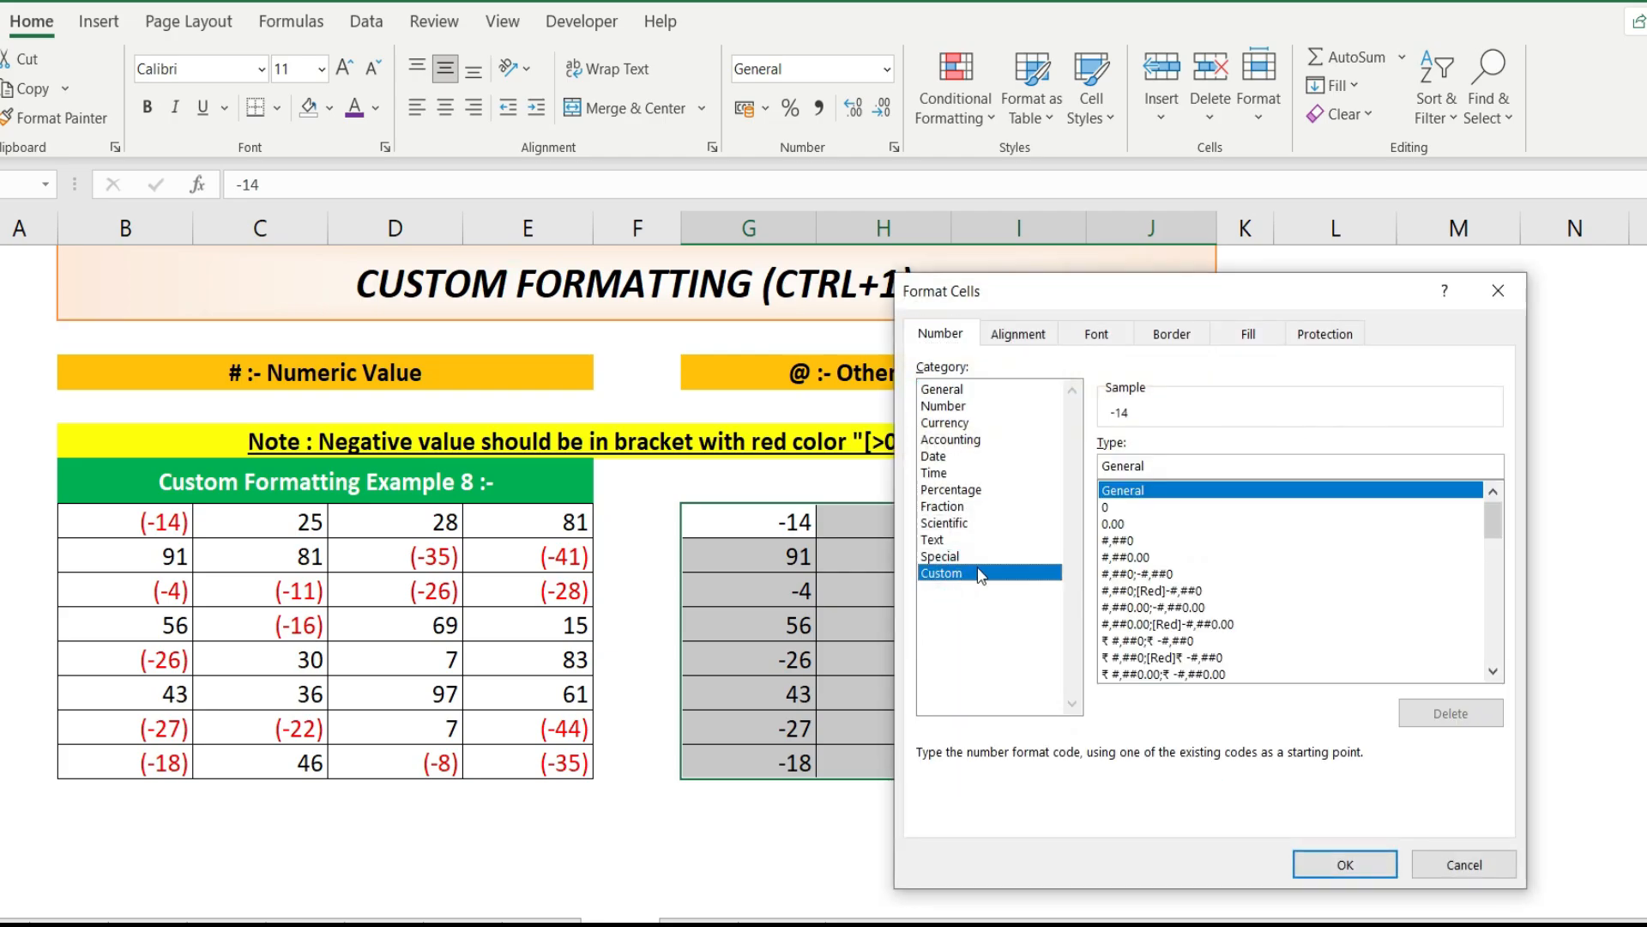
pyautogui.moveTo(1173, 313); pyautogui.dragTo(1241, 531)
pyautogui.doubleClick(1234, 684)
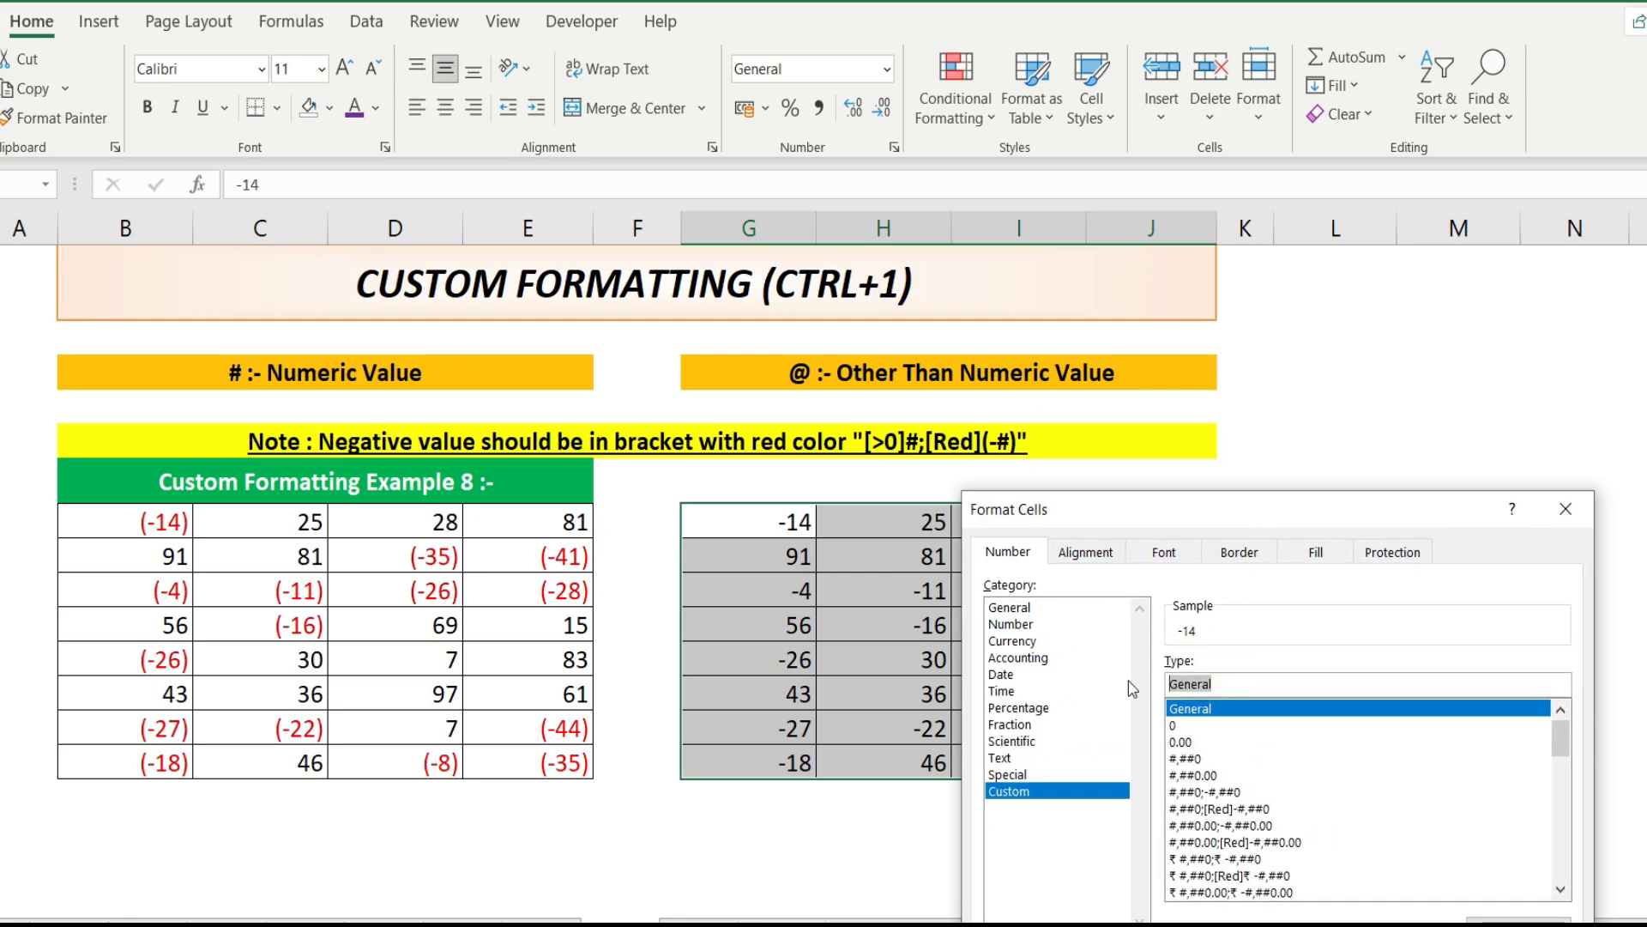
pyautogui.press('BackSpace')
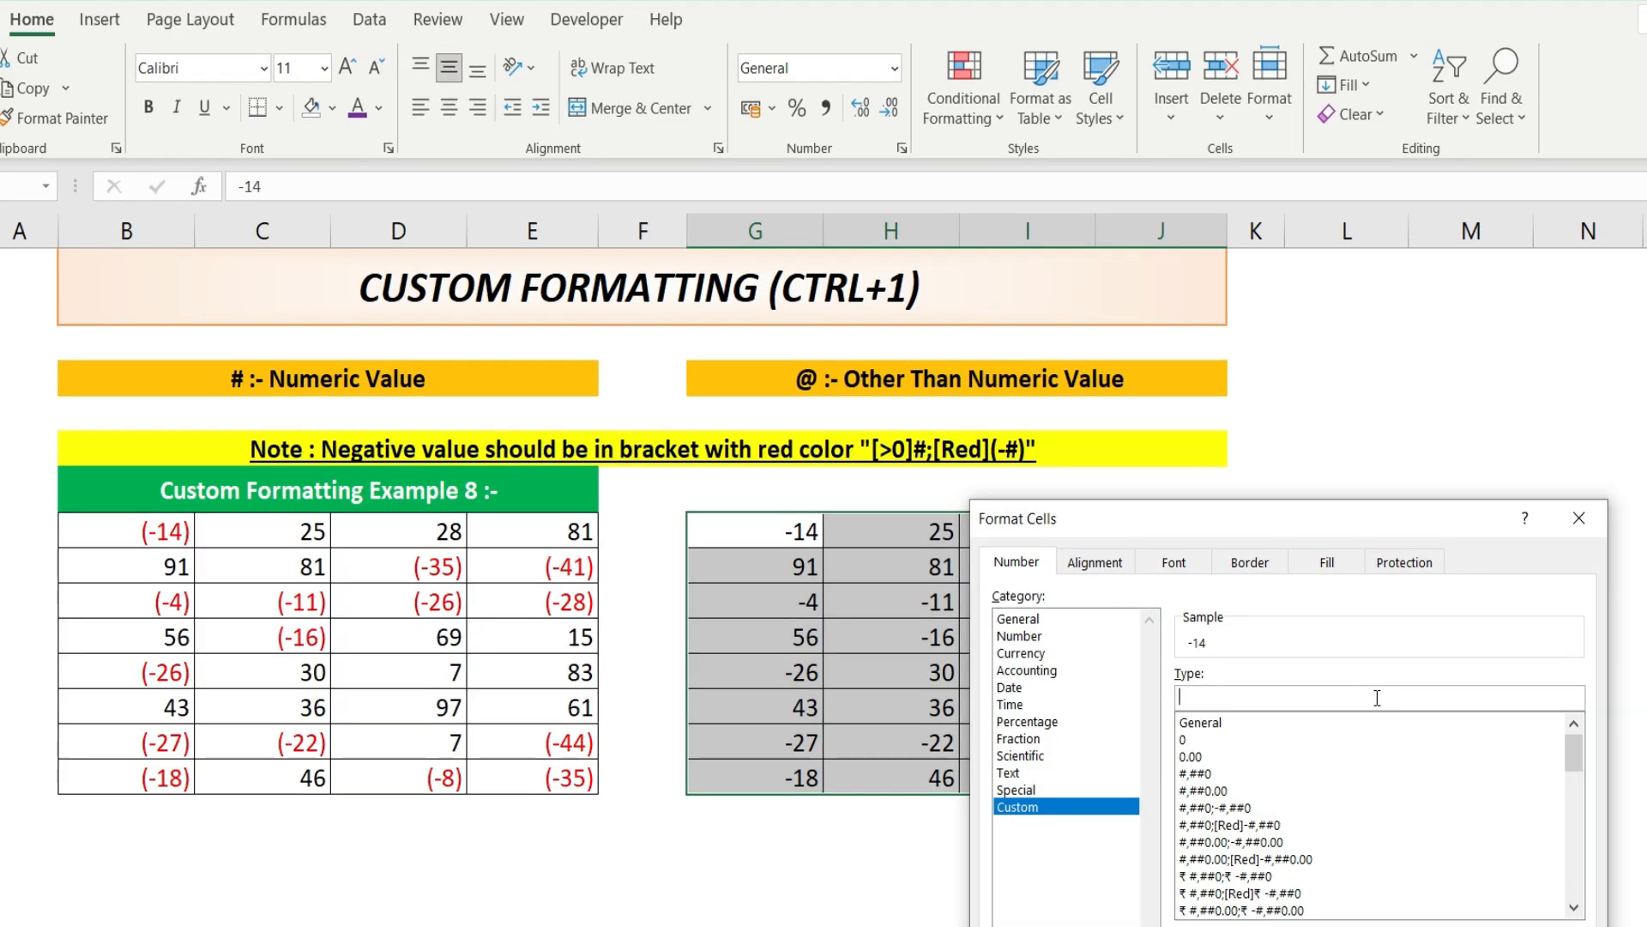
# - Enter [>0]#; as the positive-number section of the format code and review that section
pyautogui.write('[>')
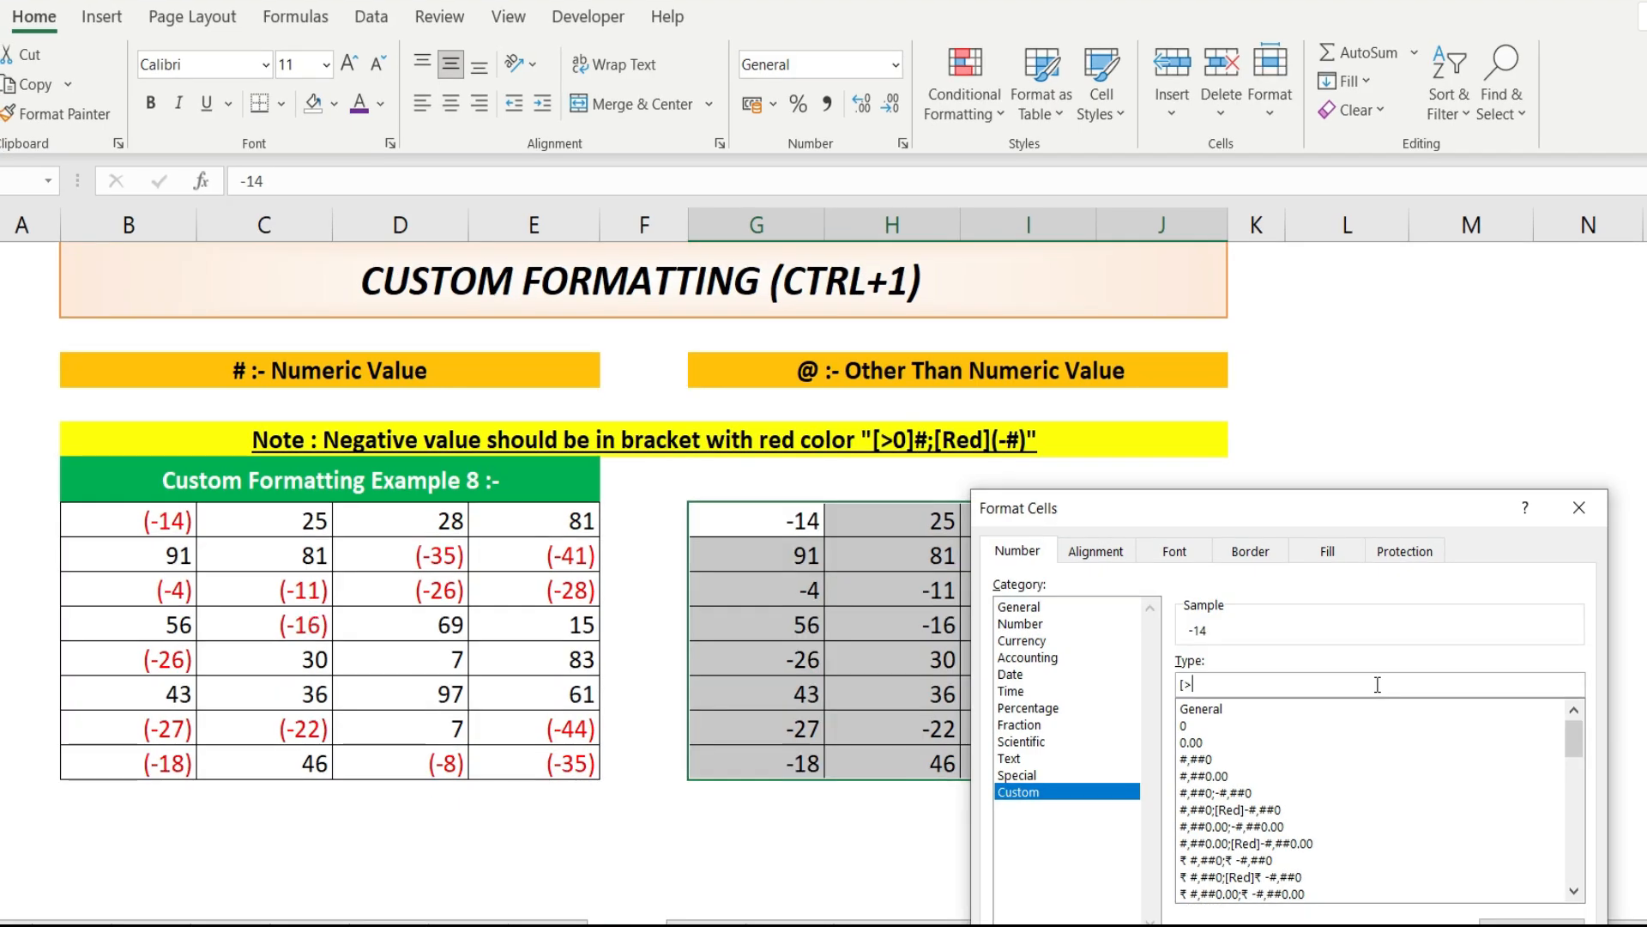
pyautogui.write('0]')
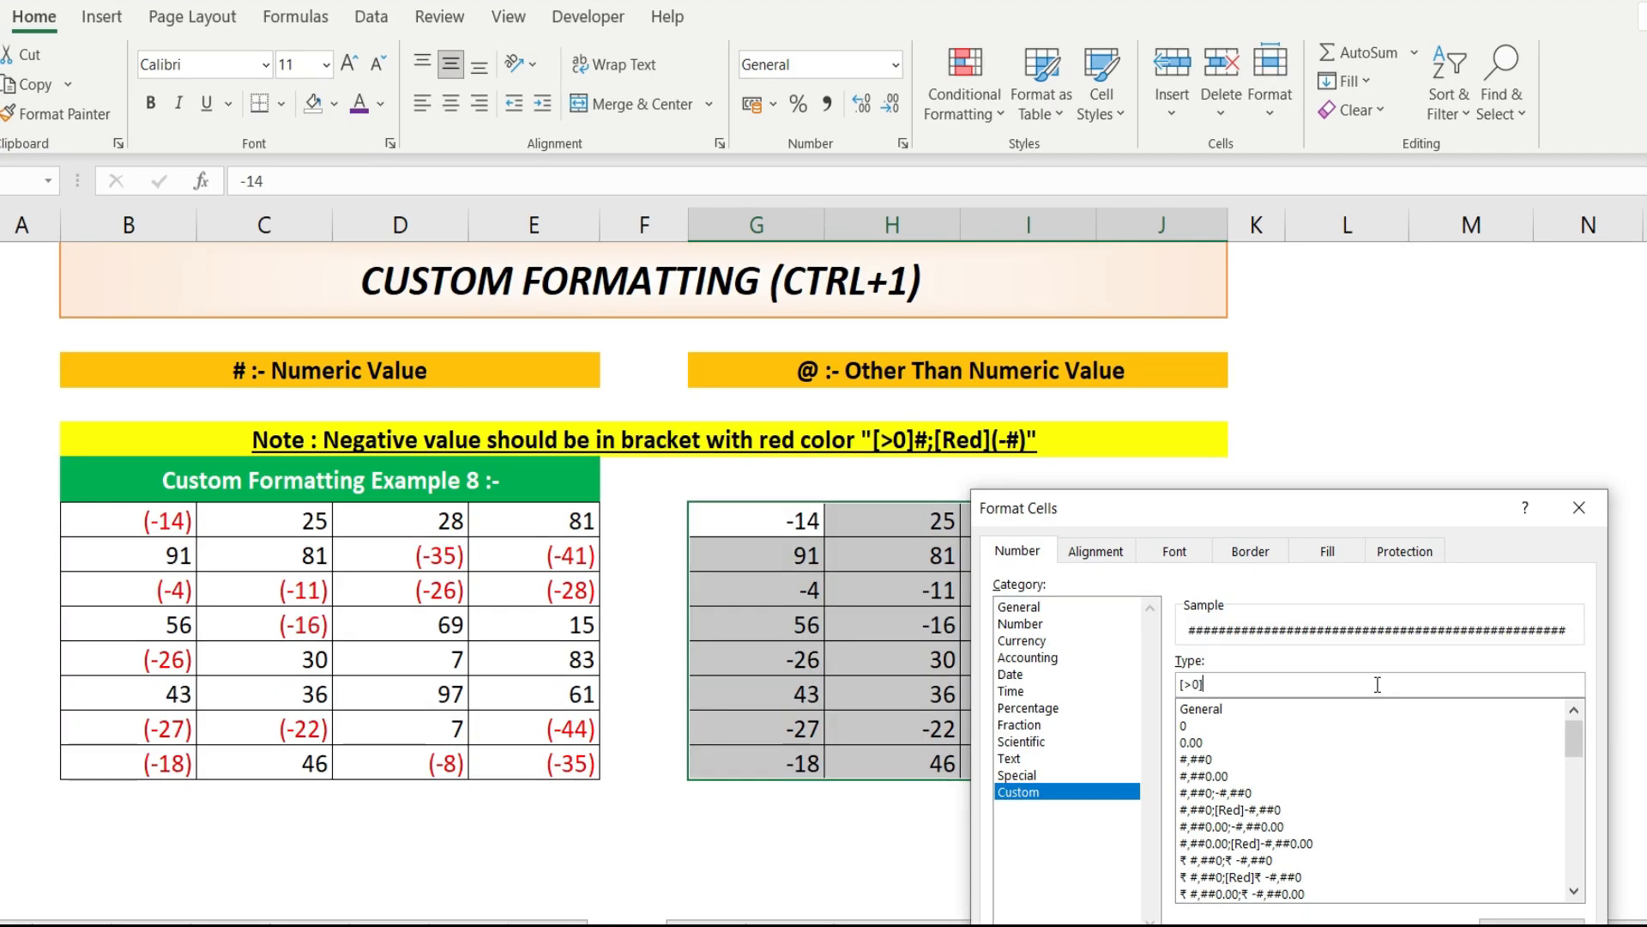
pyautogui.write('#')
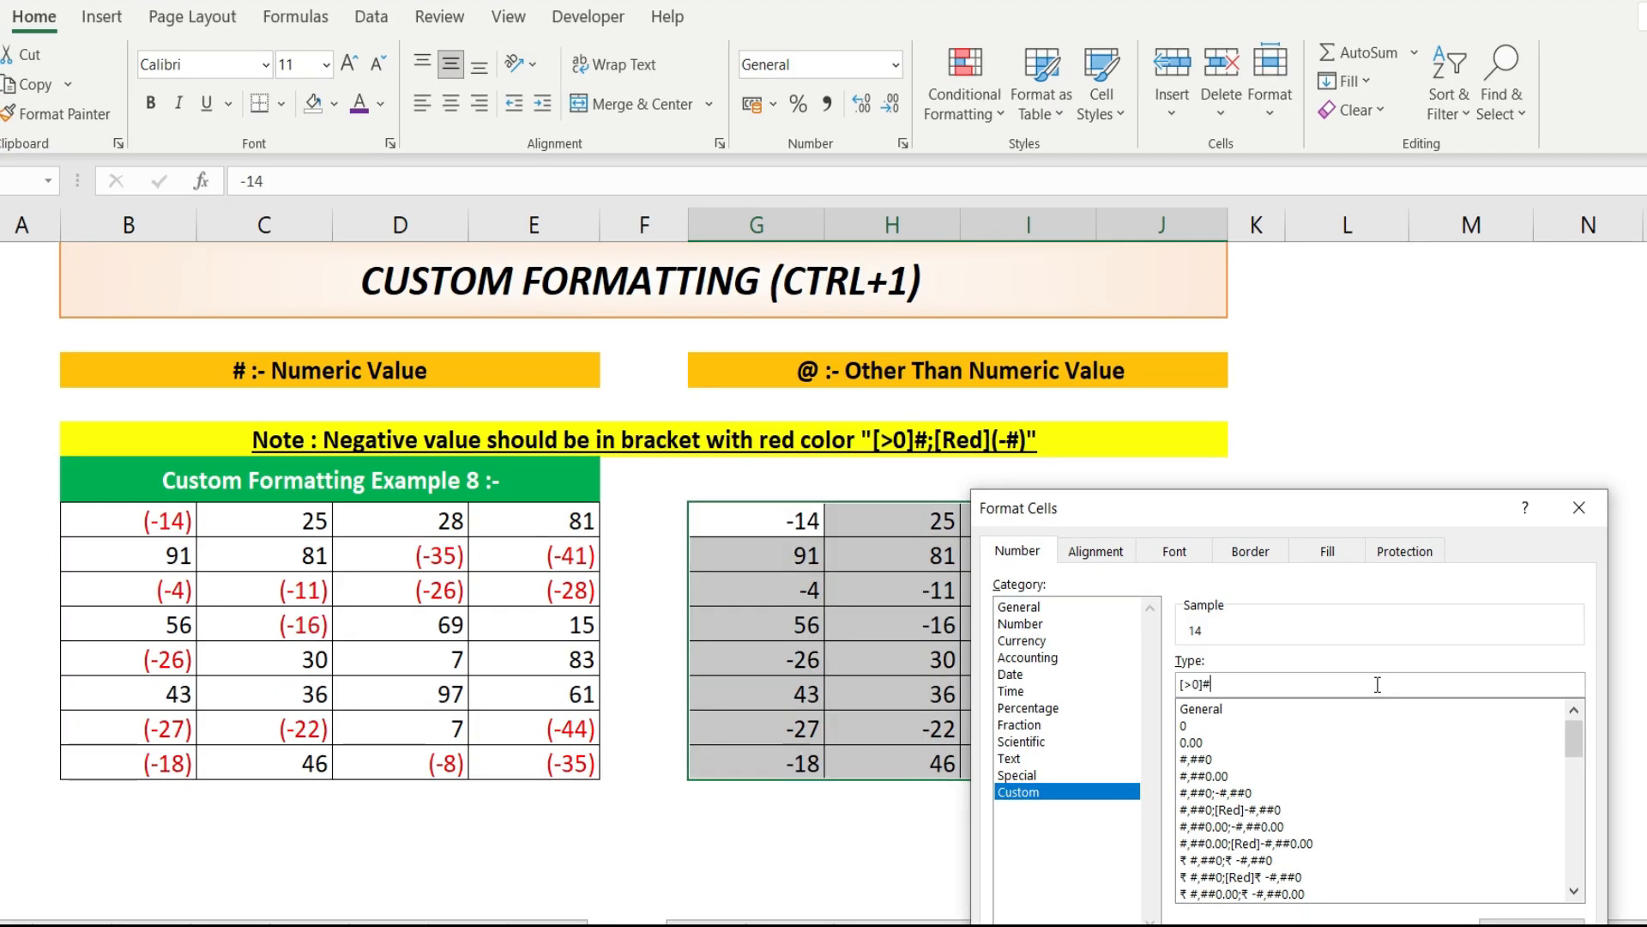
pyautogui.write(';')
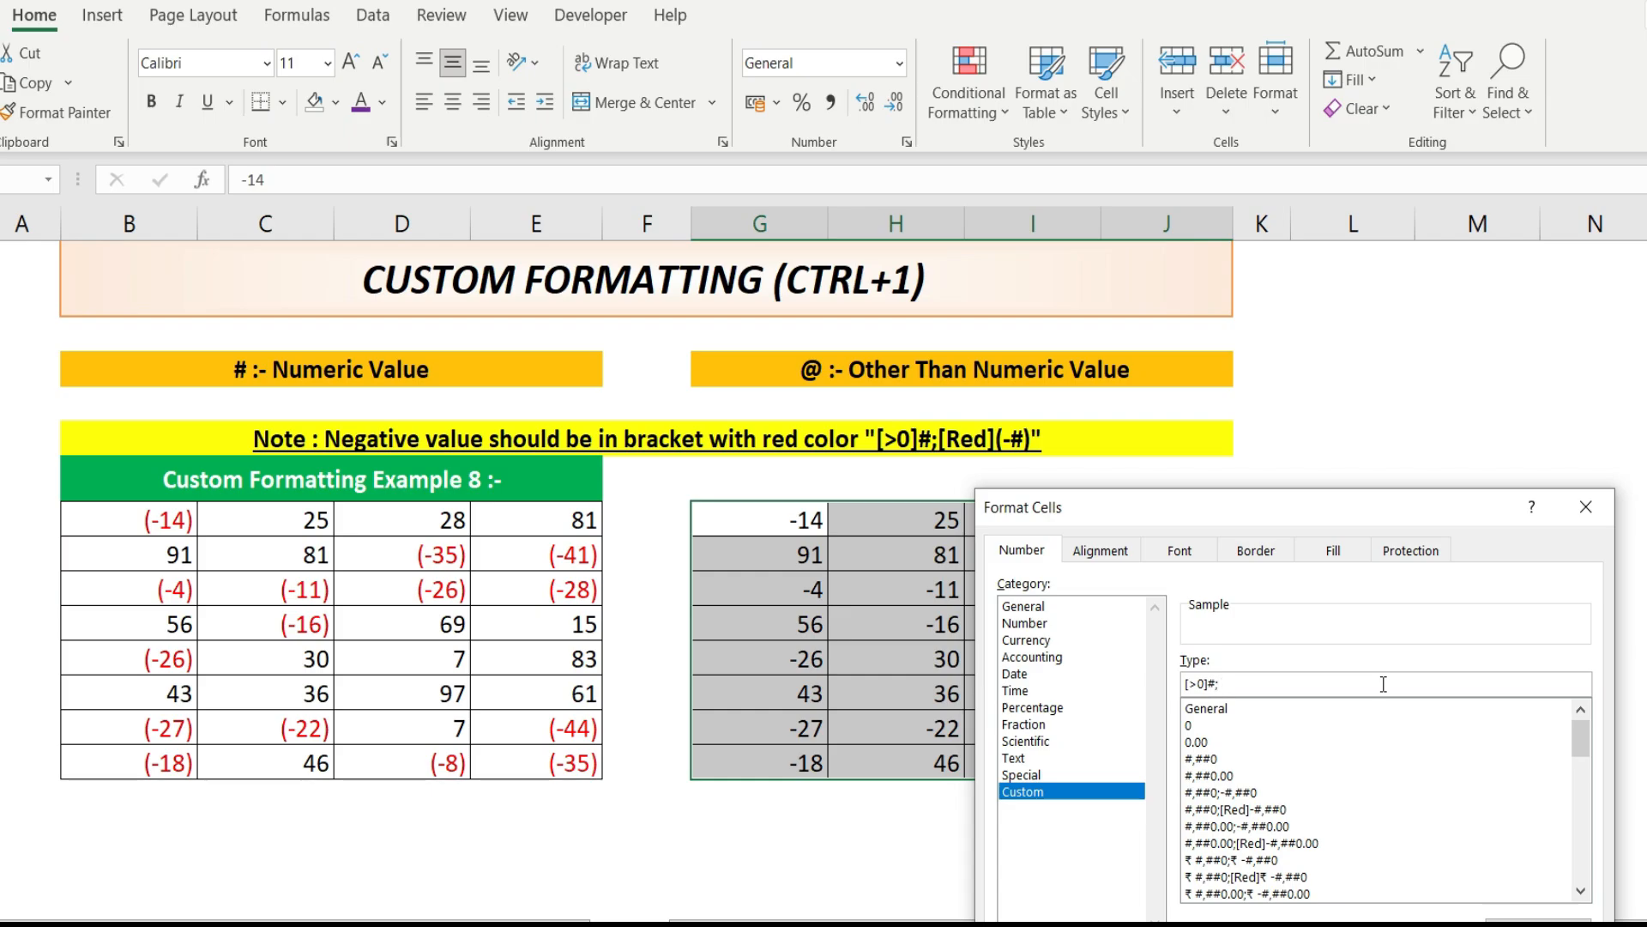
pyautogui.moveTo(1240, 684); pyautogui.dragTo(1181, 680)
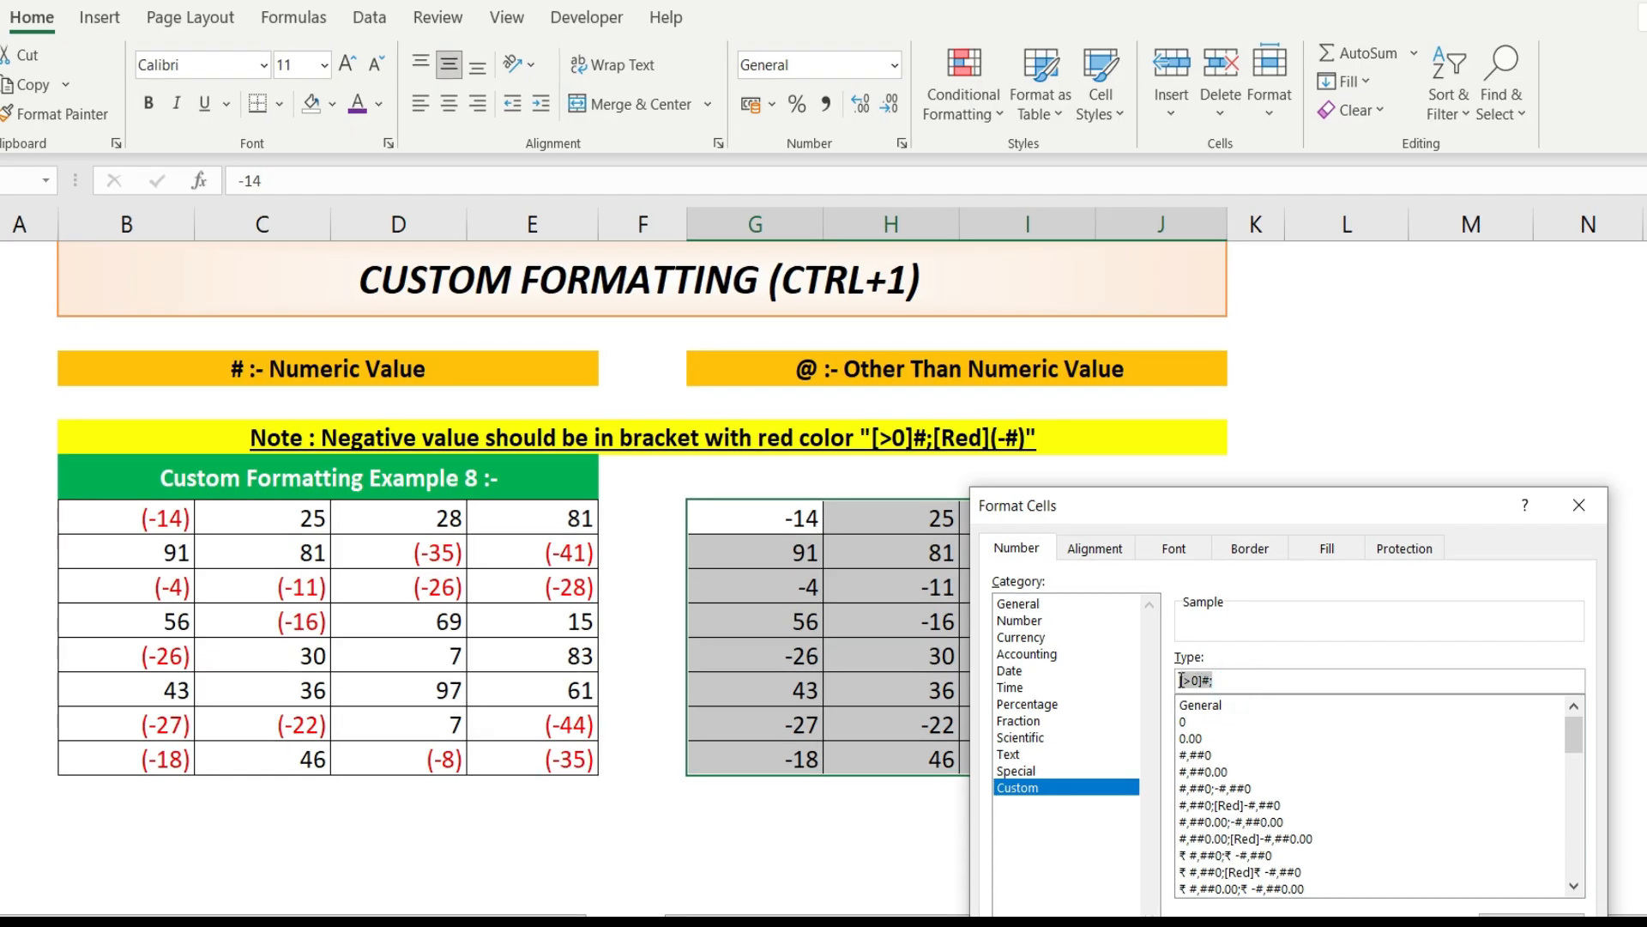
pyautogui.write(';')
pyautogui.doubleClick(1195, 682)
pyautogui.click(1221, 683)
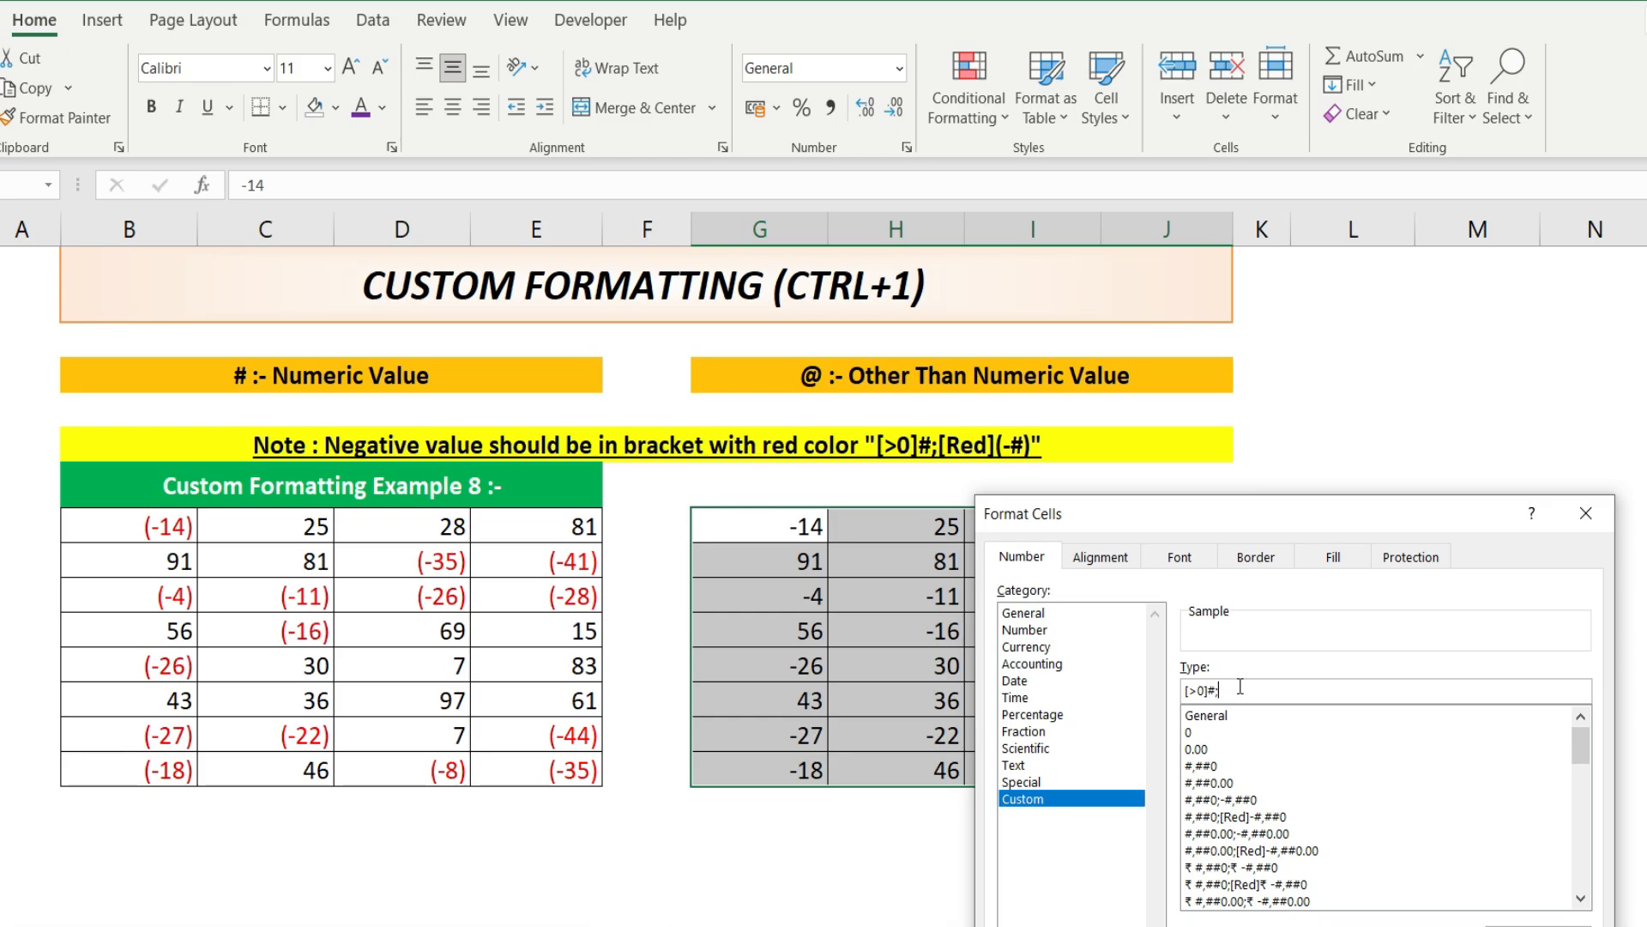
# - Complete the format code with the negative section [Red](-#), check it and apply it to G7:J14
pyautogui.write('[R')
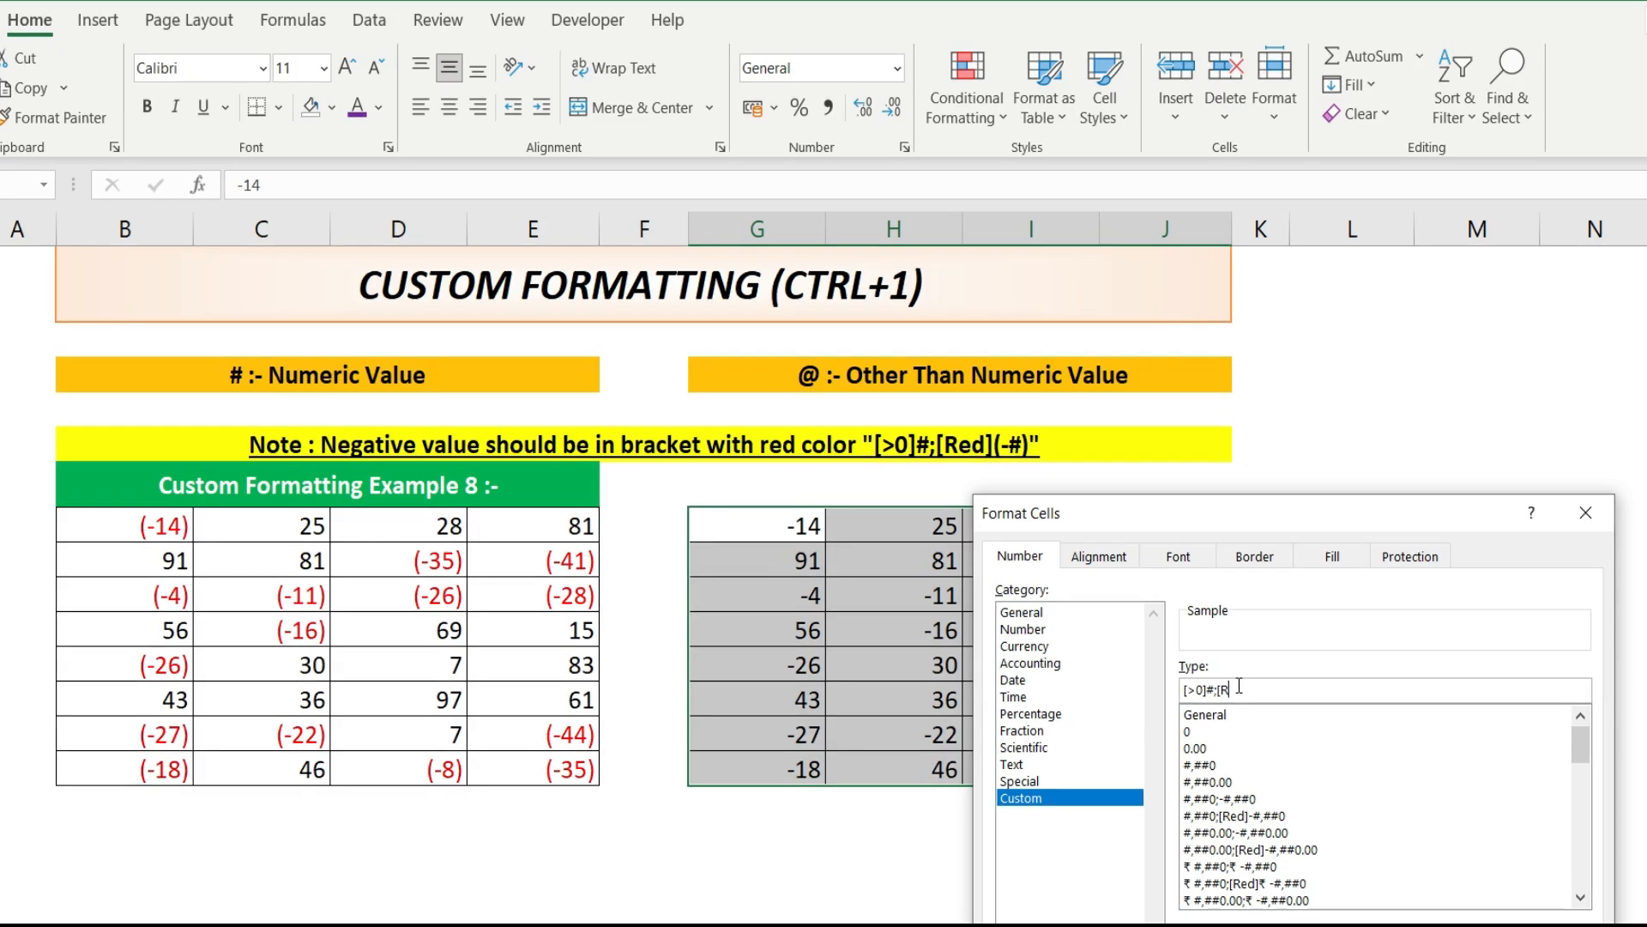
pyautogui.write('ed]')
pyautogui.write('(')
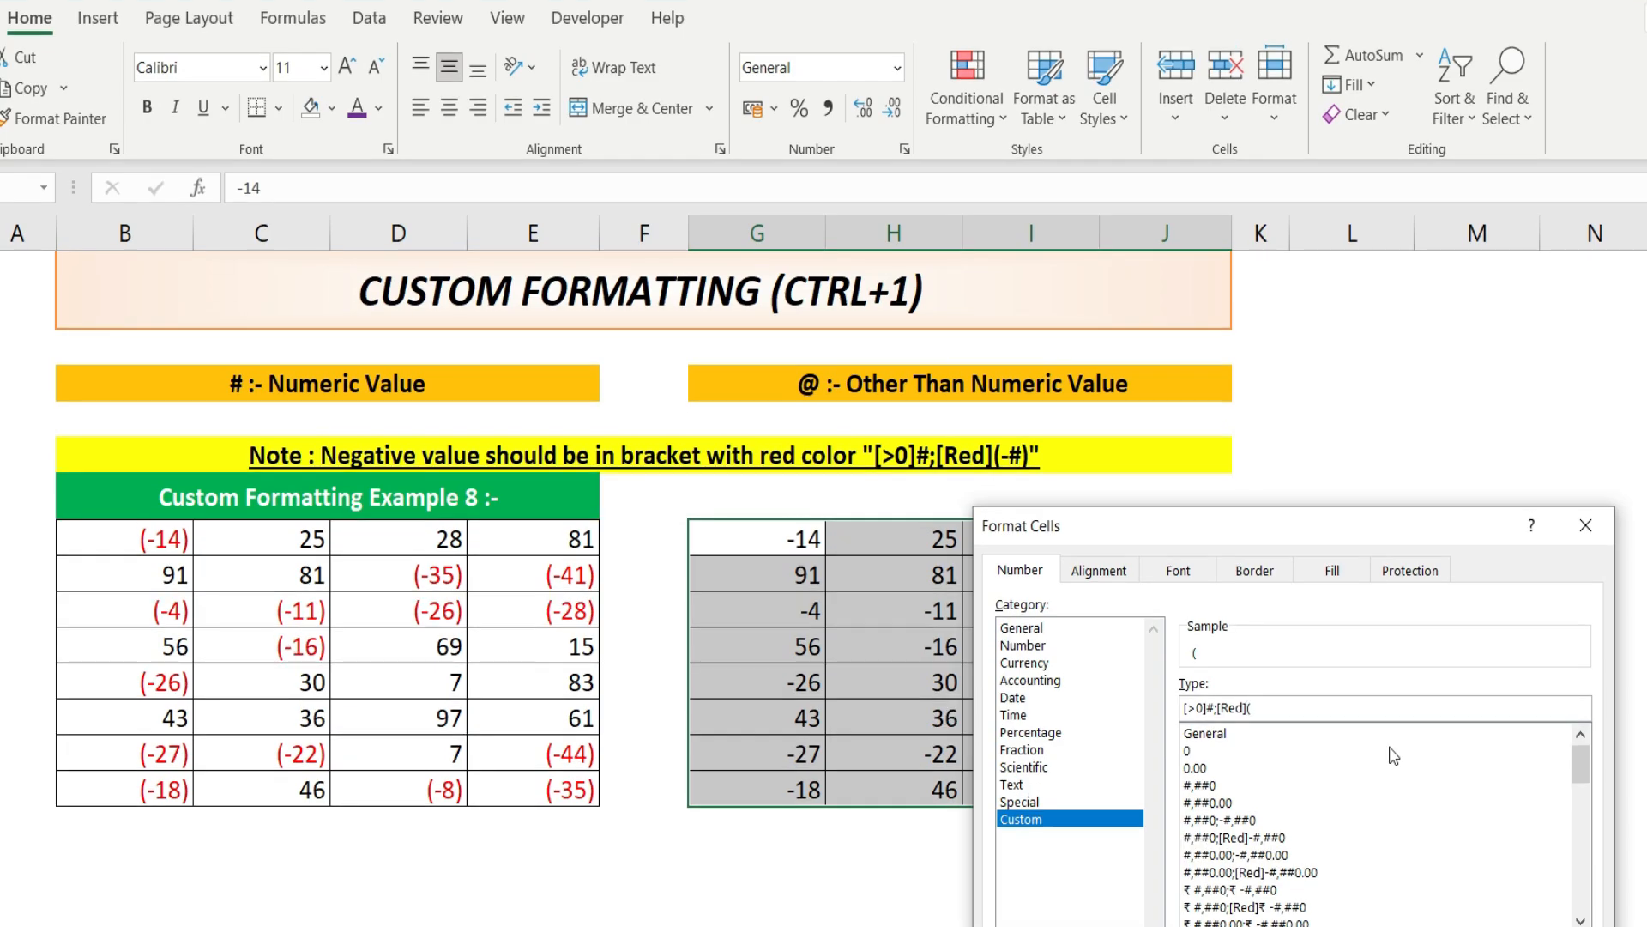
pyautogui.write('-#)')
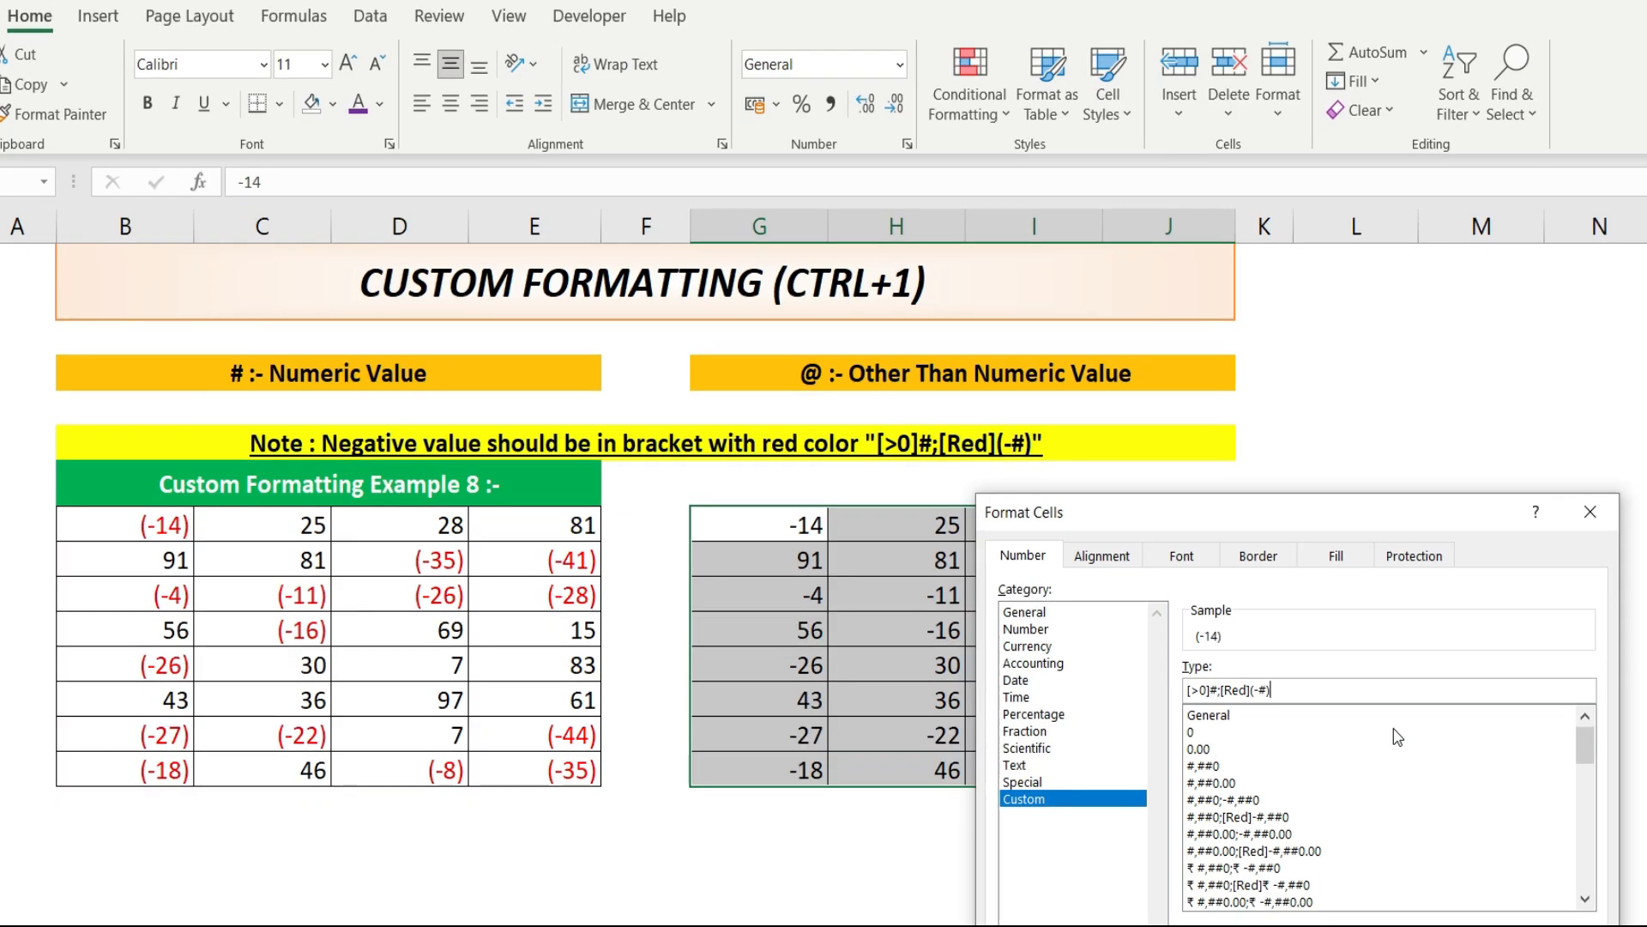
pyautogui.click(1243, 690)
pyautogui.moveTo(1277, 695); pyautogui.dragTo(1251, 689)
pyautogui.click(1263, 692)
pyautogui.doubleClick(1263, 691)
pyautogui.click(1344, 690)
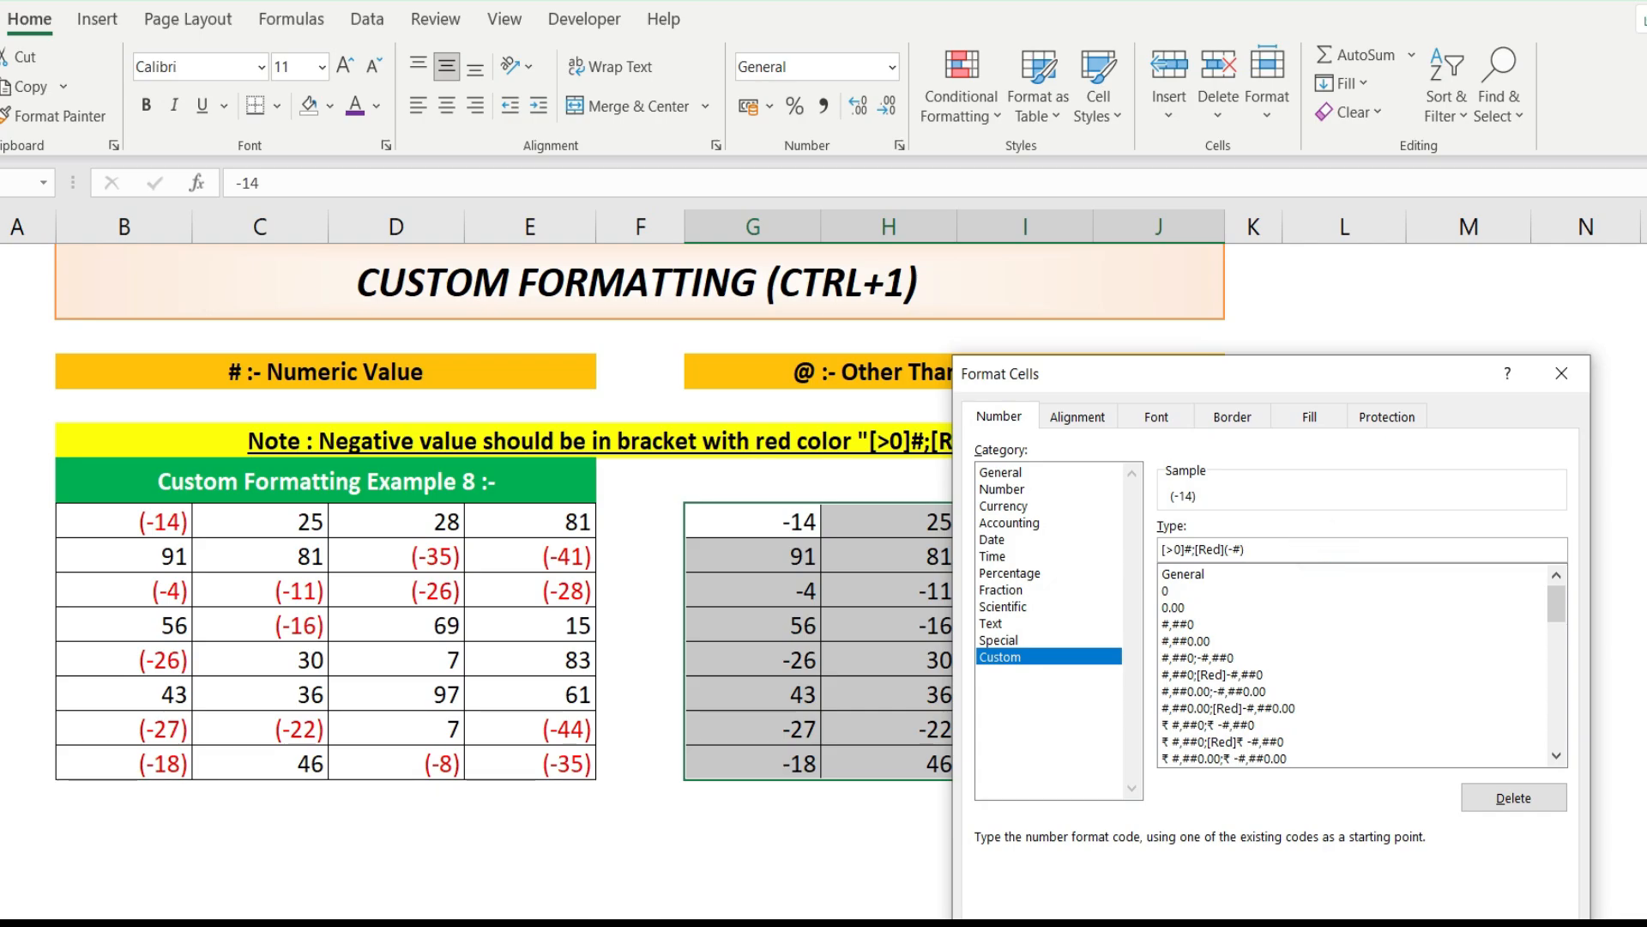
pyautogui.press('Return')
# - Compare the newly formatted cells G7:J14 with the example cells B7:E14
pyautogui.click(785, 525)
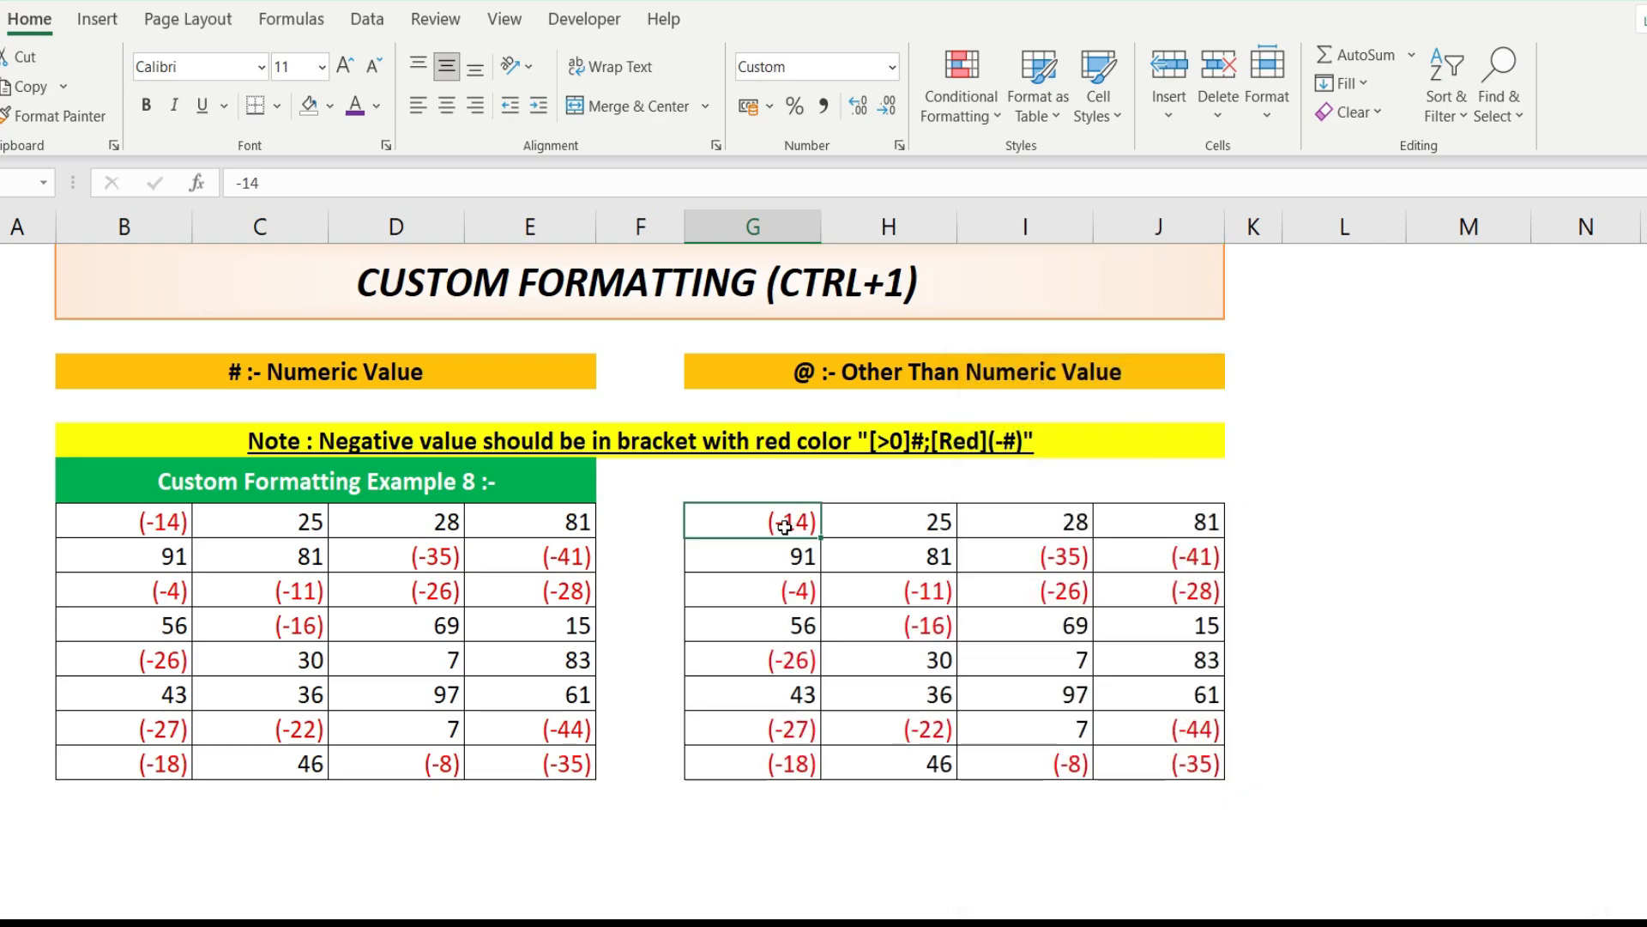
pyautogui.moveTo(146, 523); pyautogui.dragTo(566, 763)
pyautogui.moveTo(780, 525); pyautogui.dragTo(1171, 766)
pyautogui.click(772, 532)
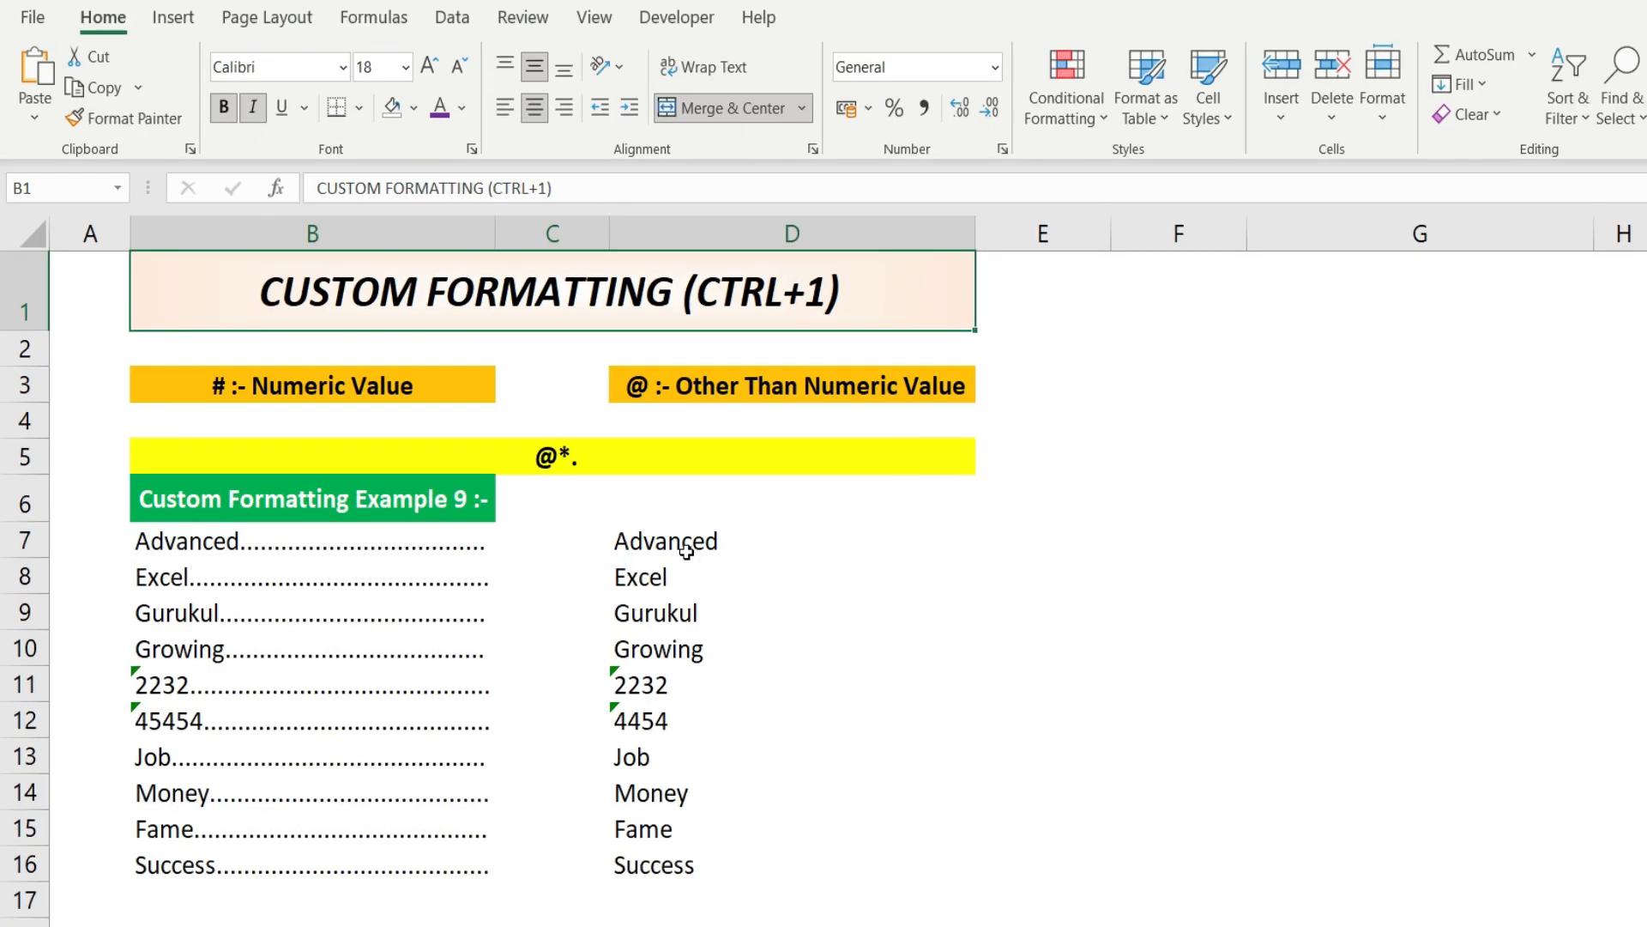
# - On the Example 9 sheet, compare the plain entries in D7:D16 with the dot-filled entries in B7:B16
pyautogui.moveTo(680, 541); pyautogui.dragTo(672, 864)
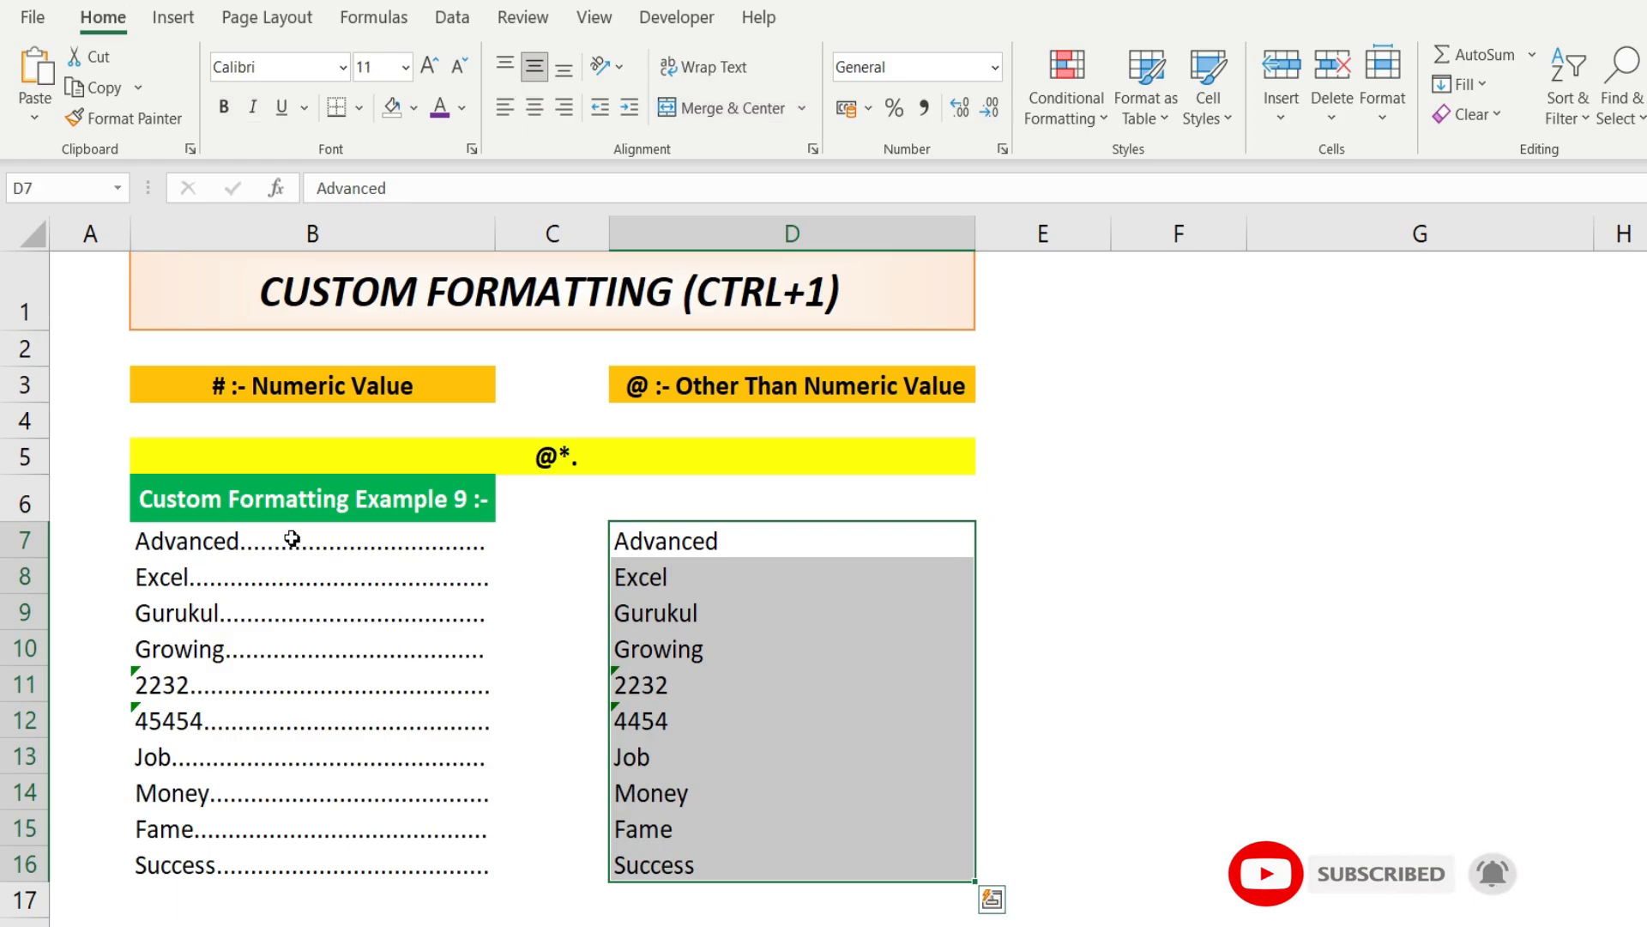
pyautogui.moveTo(294, 540); pyautogui.dragTo(296, 861)
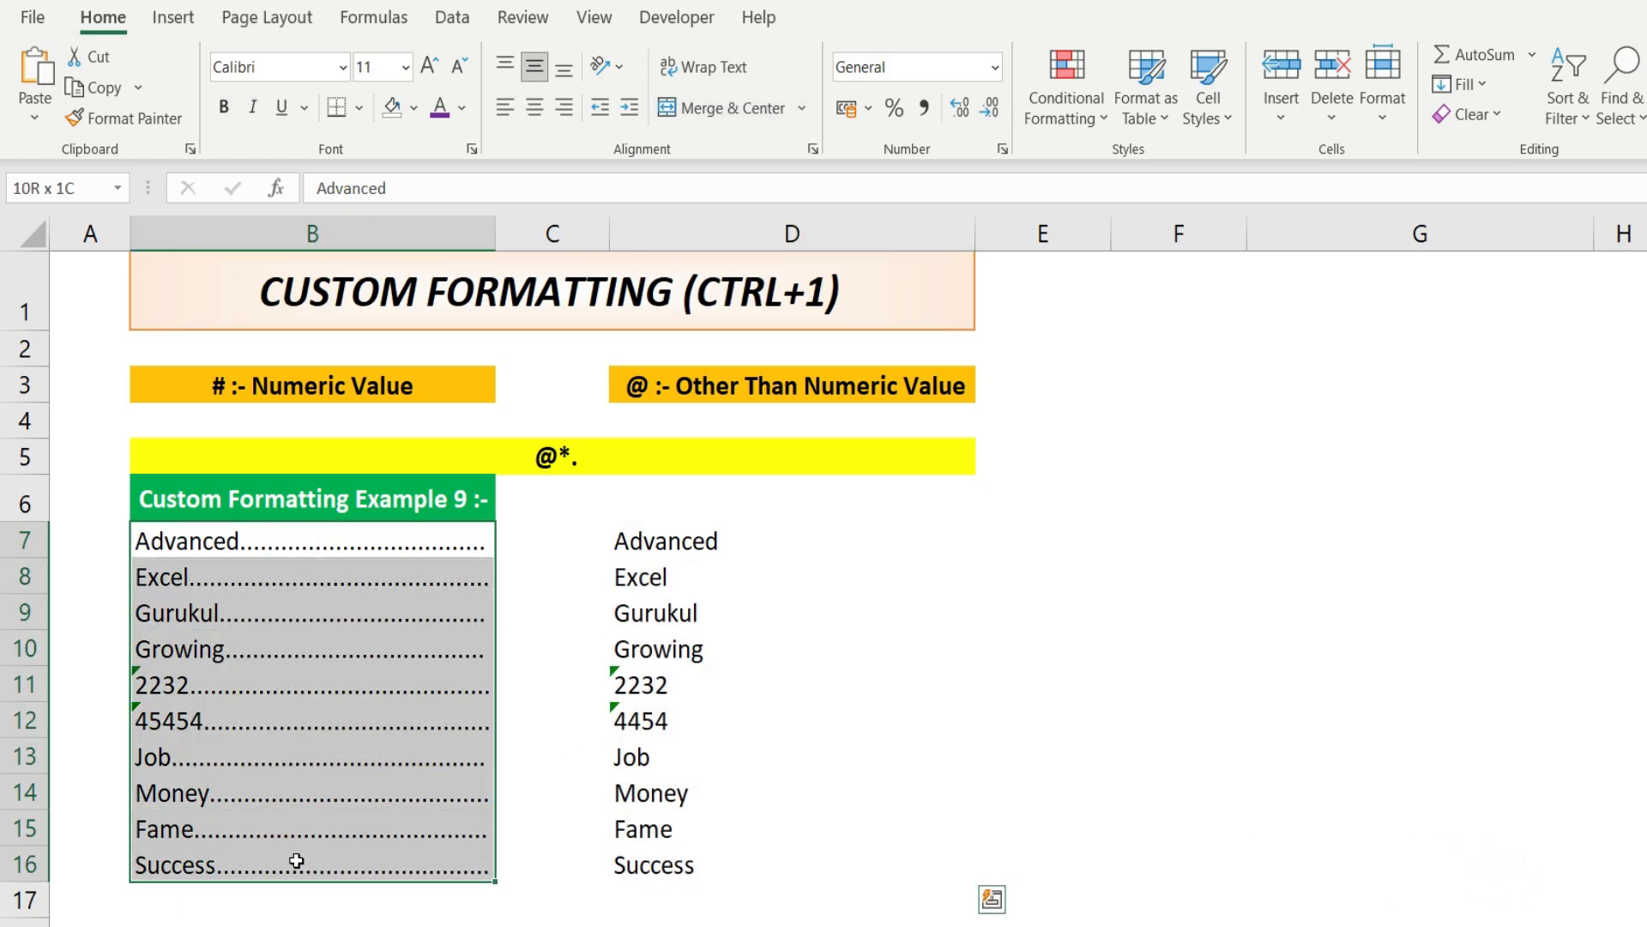
pyautogui.click(323, 534)
# - Test the dot fill by widening column B and narrowing it back to about its earlier width
pyautogui.moveTo(496, 233); pyautogui.dragTo(853, 230)
pyautogui.click(658, 541)
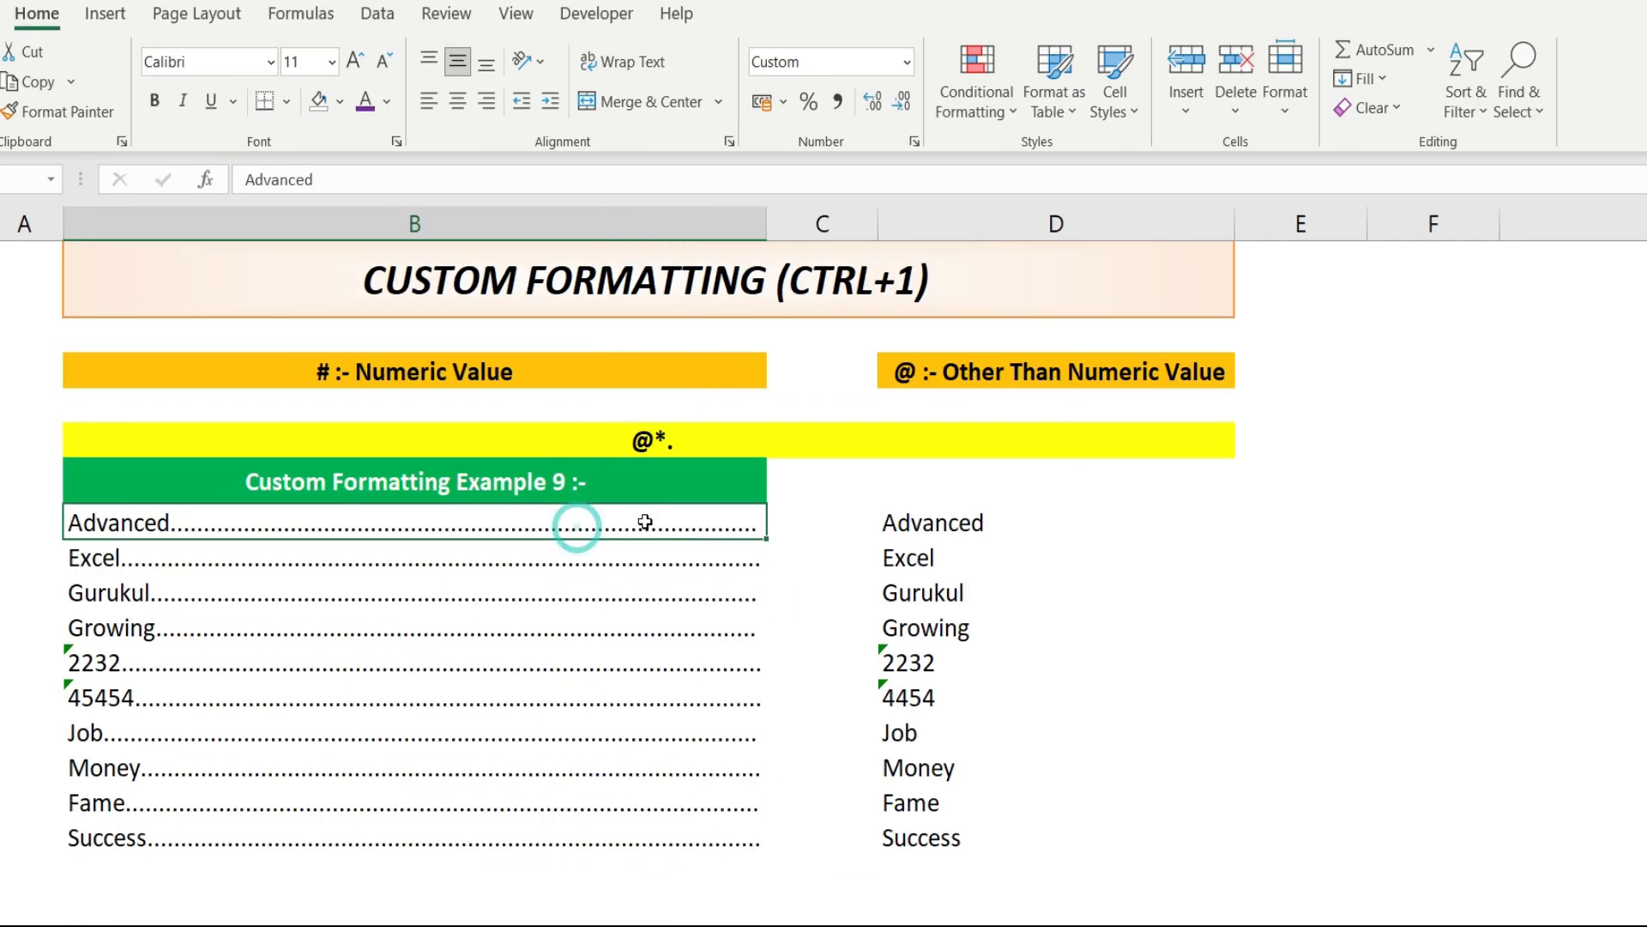
pyautogui.click(634, 562)
pyautogui.moveTo(765, 224)
pyautogui.mouseDown()
pyautogui.moveTo(288, 230)
pyautogui.moveTo(496, 229)
pyautogui.moveTo(376, 232)
pyautogui.moveTo(429, 224)
pyautogui.mouseUp()
# - Apply the custom number format @*. to D7:D16 so dots fill the rest of each cell
pyautogui.moveTo(639, 524); pyautogui.dragTo(631, 843)
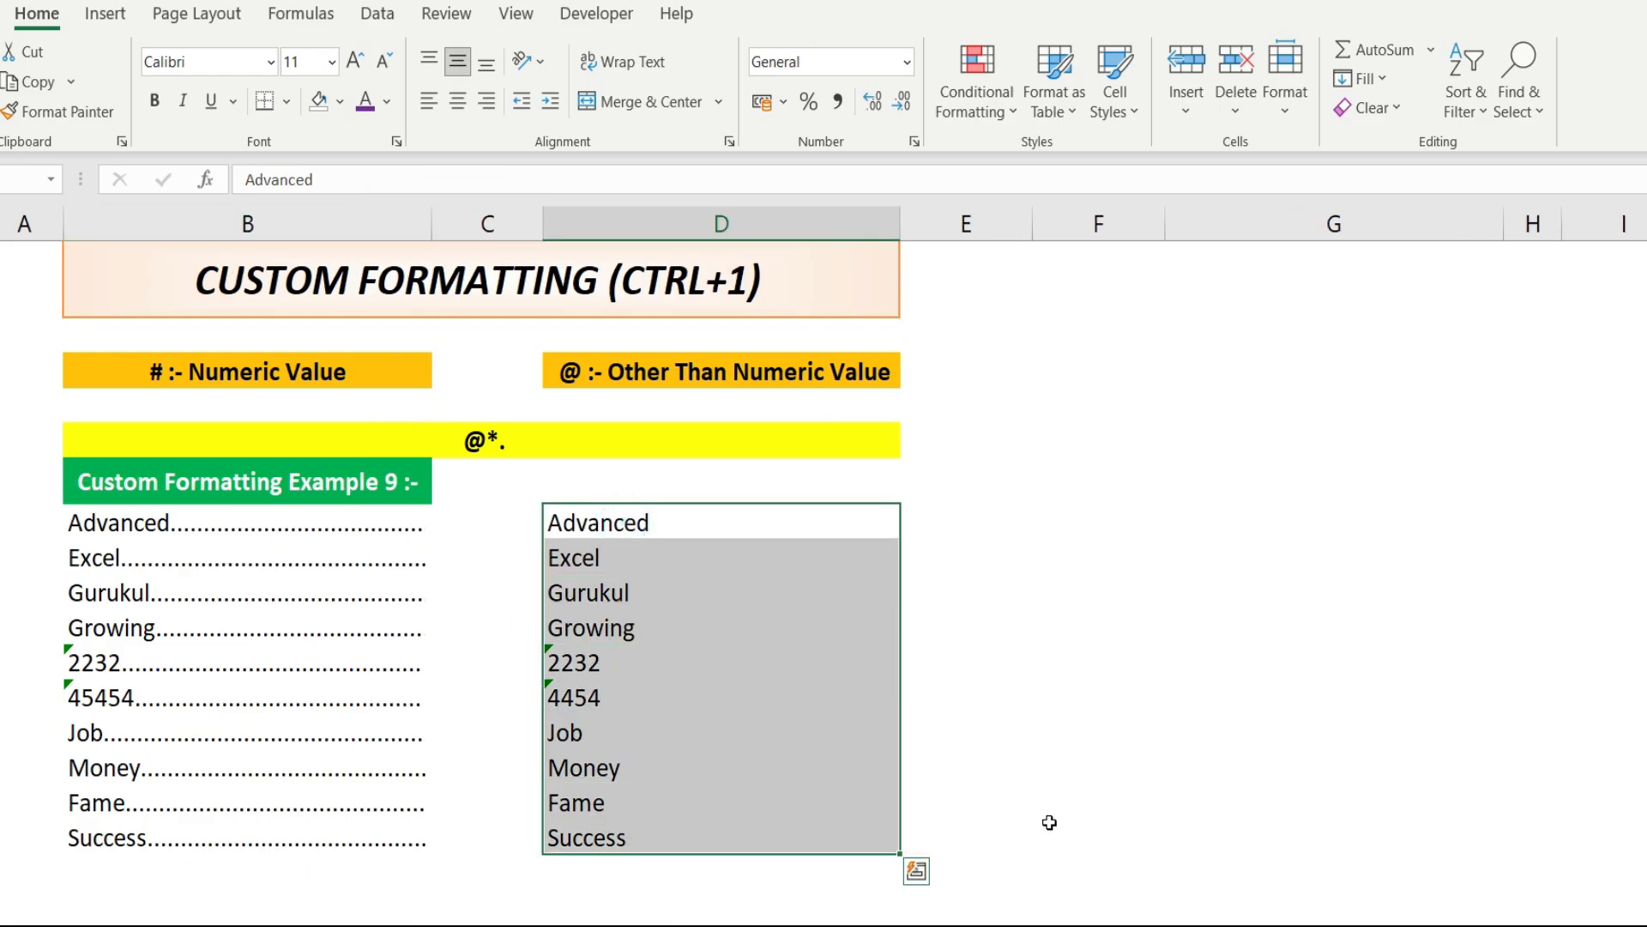
pyautogui.hotkey('ctrl', '1')
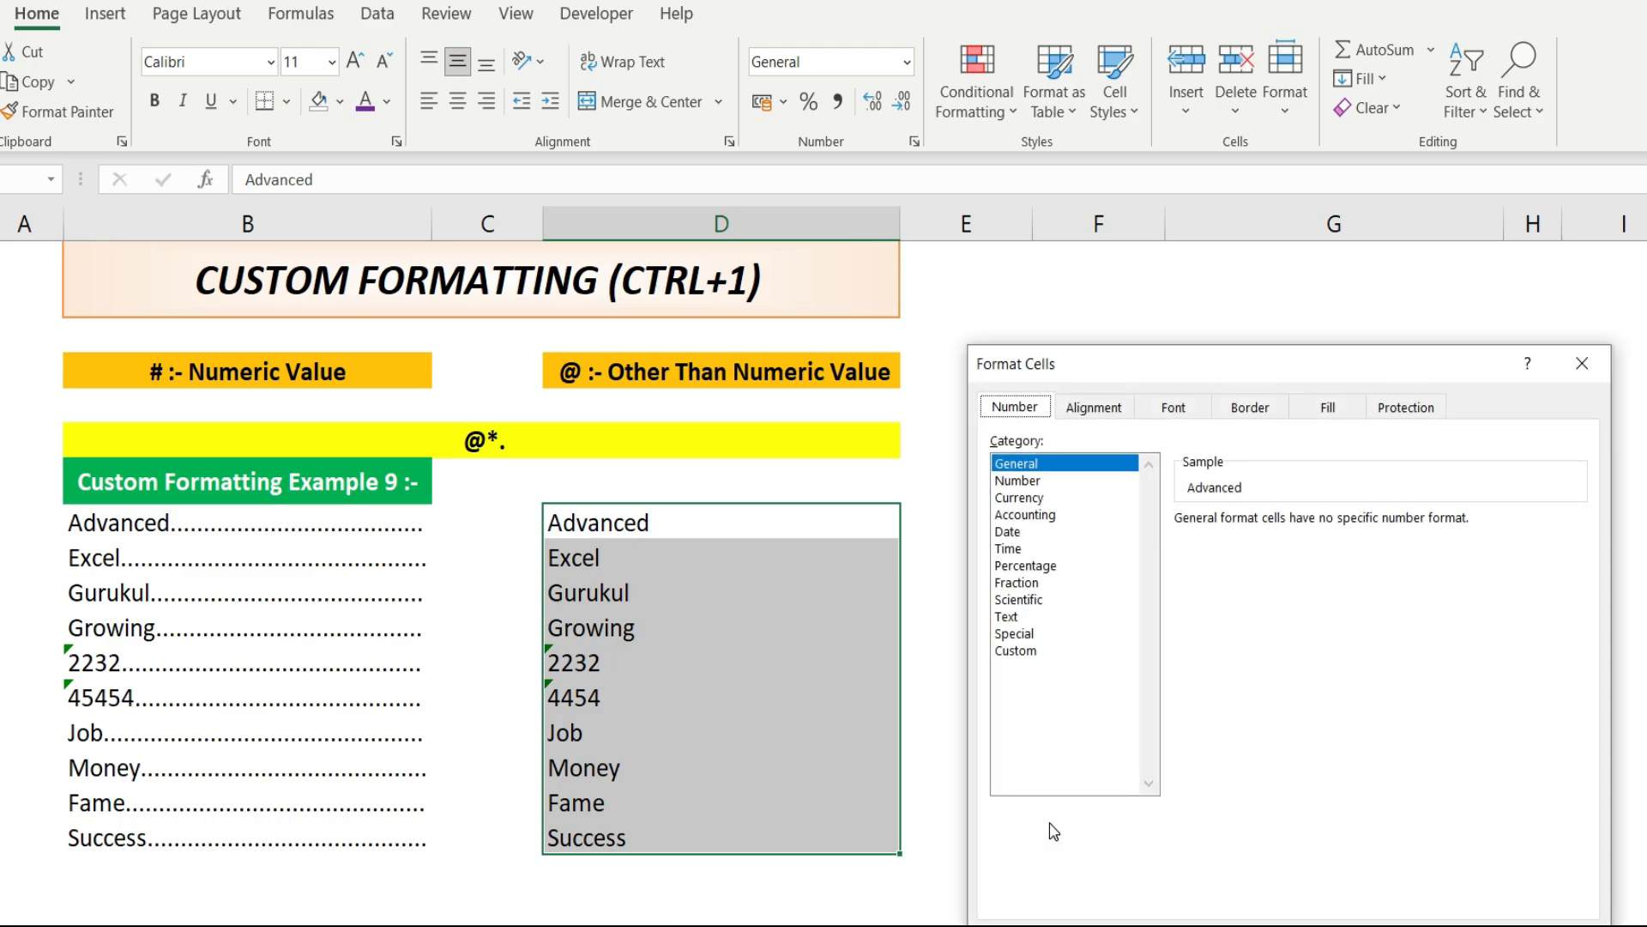
pyautogui.click(1040, 652)
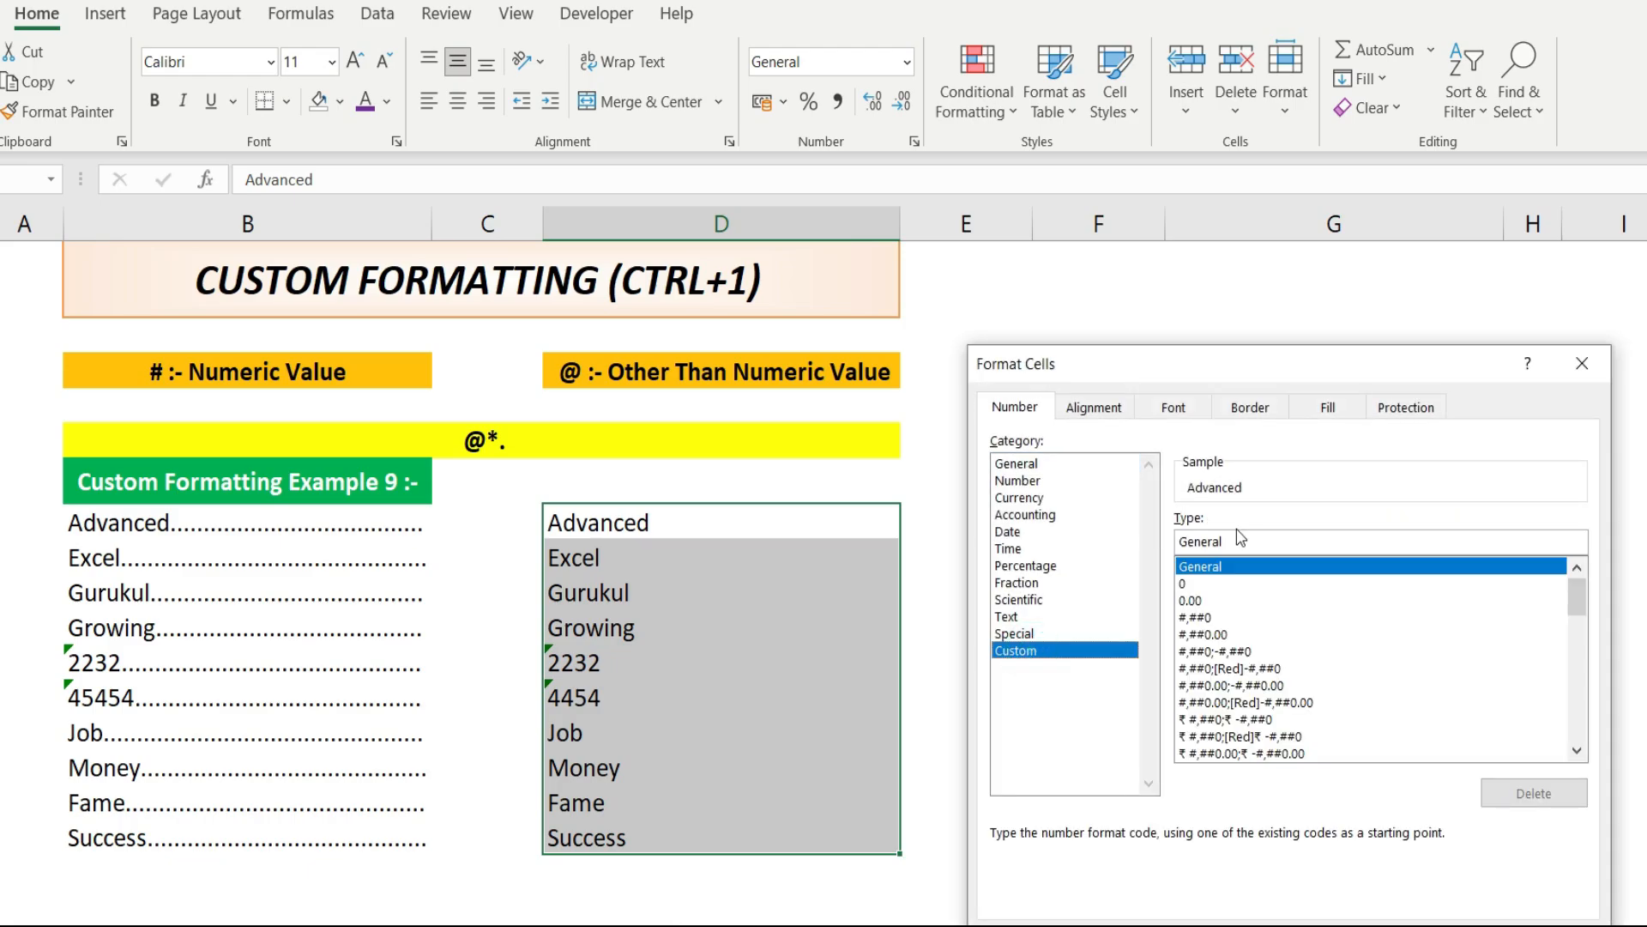
pyautogui.click(1251, 541)
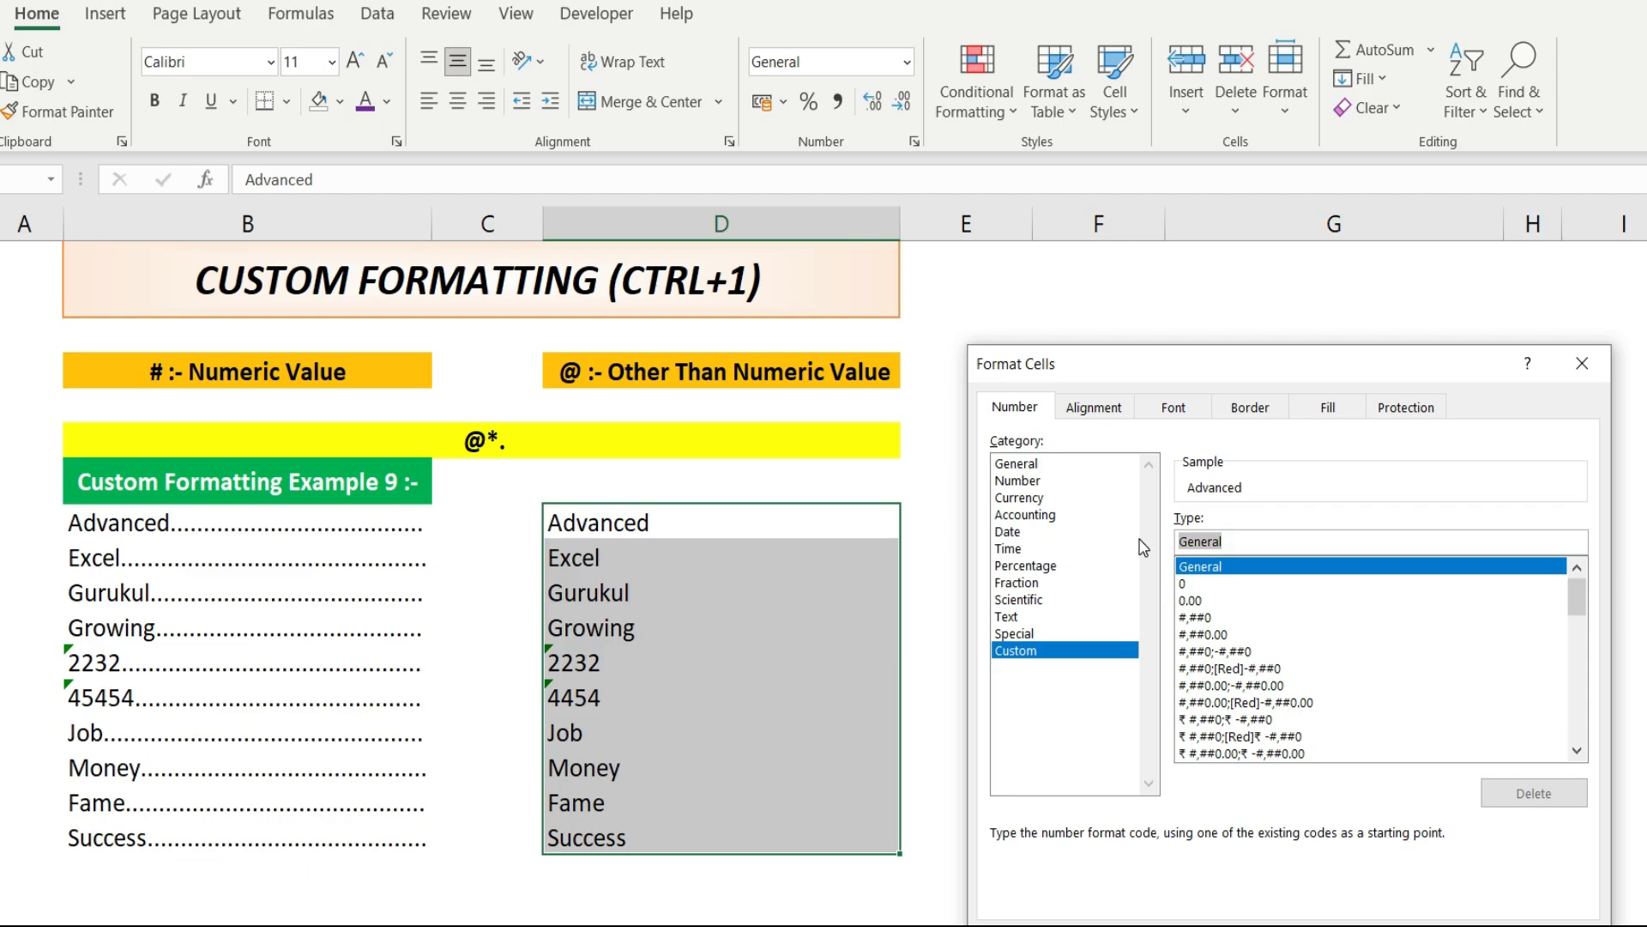
pyautogui.press('BackSpace')
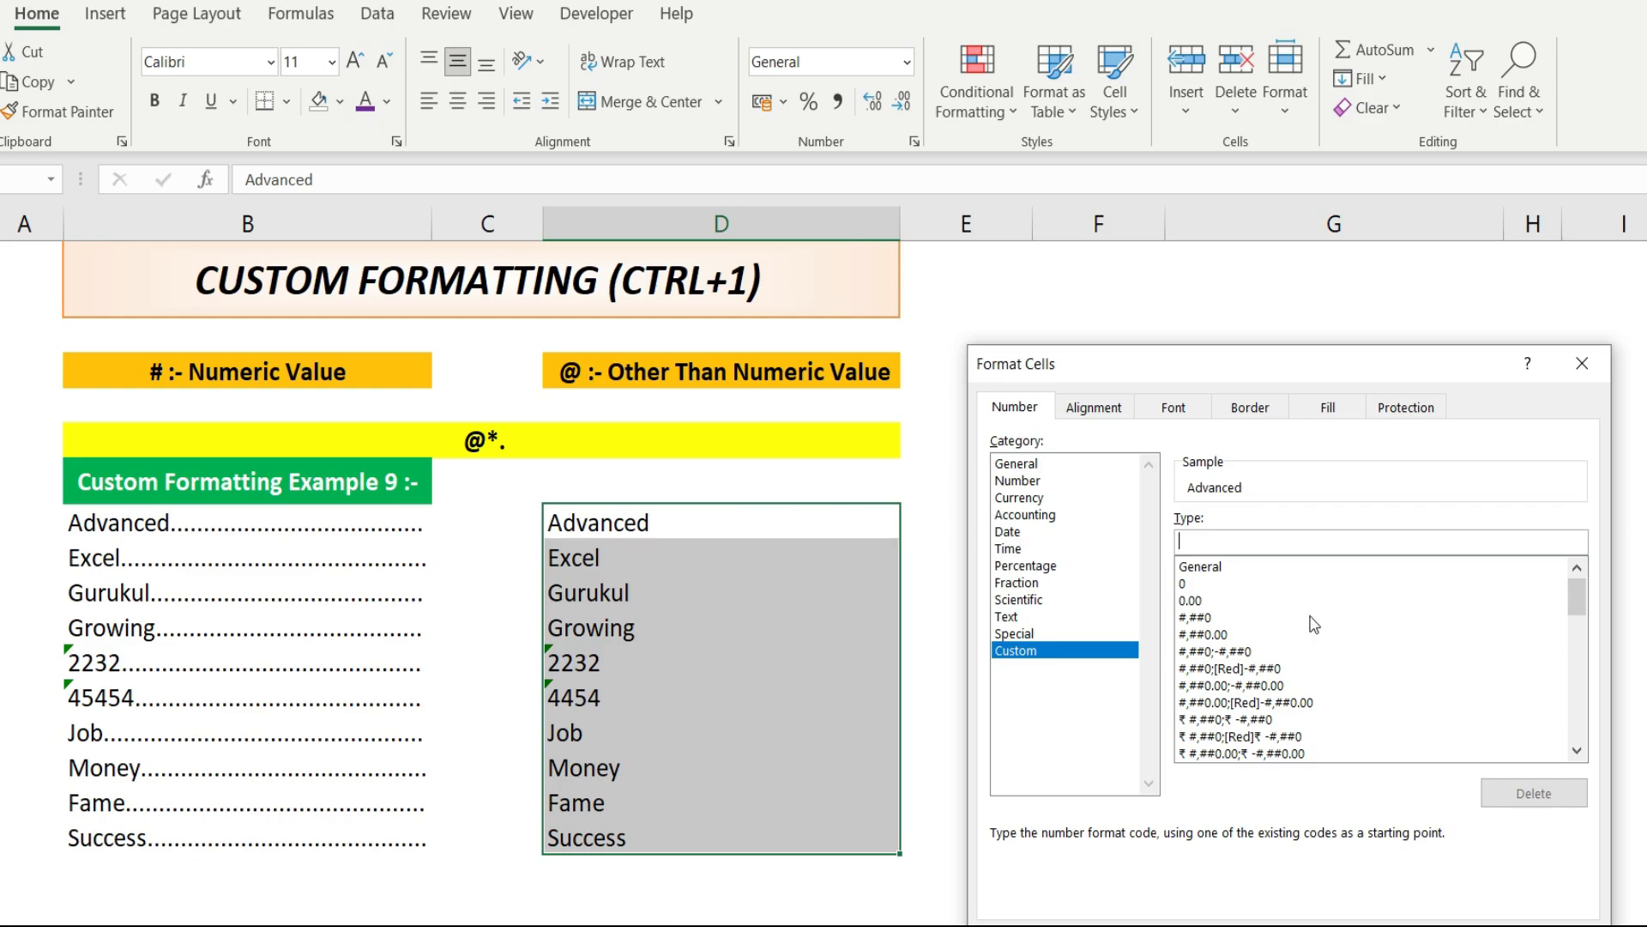
pyautogui.write('@')
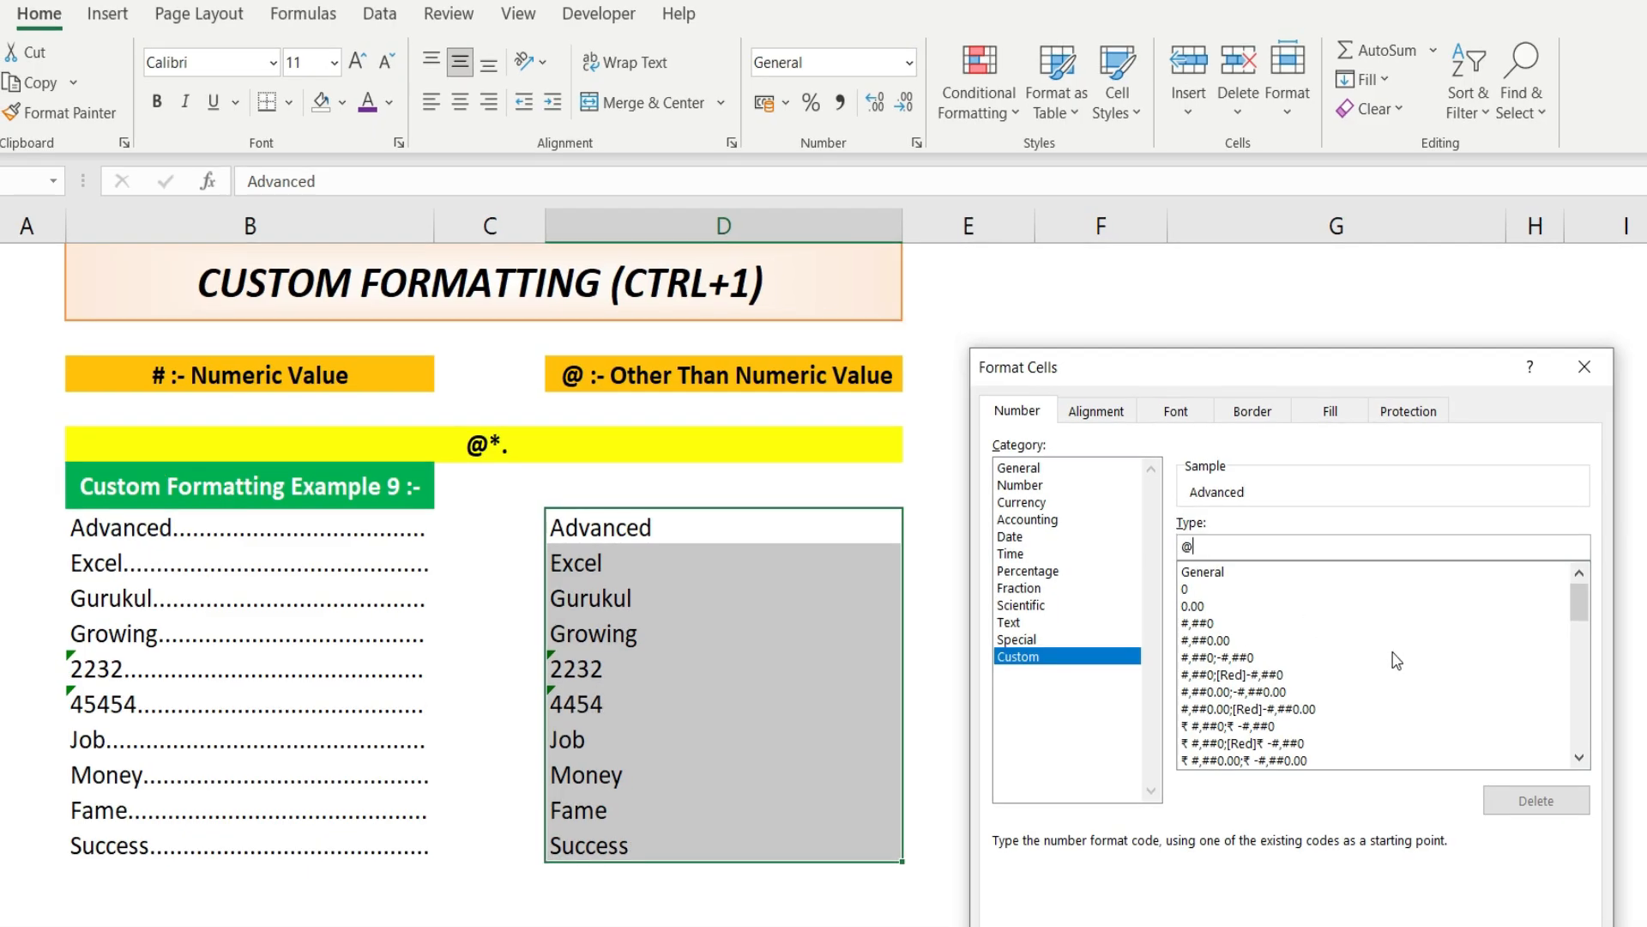
pyautogui.write('*')
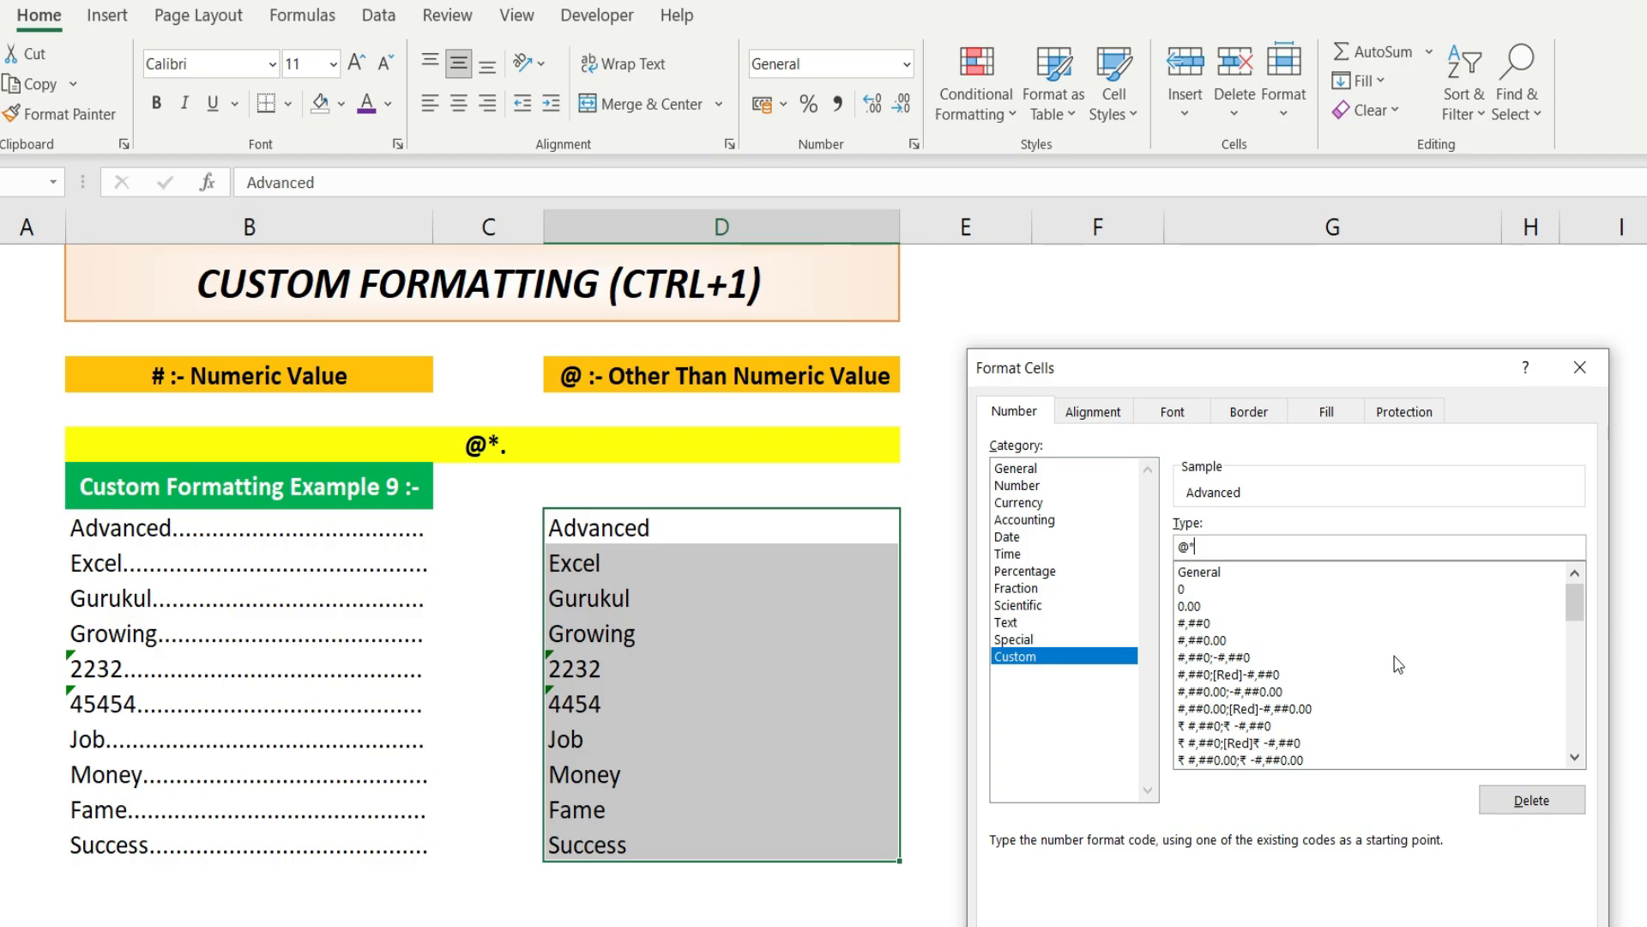
pyautogui.write('.')
pyautogui.press('Return')
# - Review the dot-filled entries in D7:D16
pyautogui.click(765, 524)
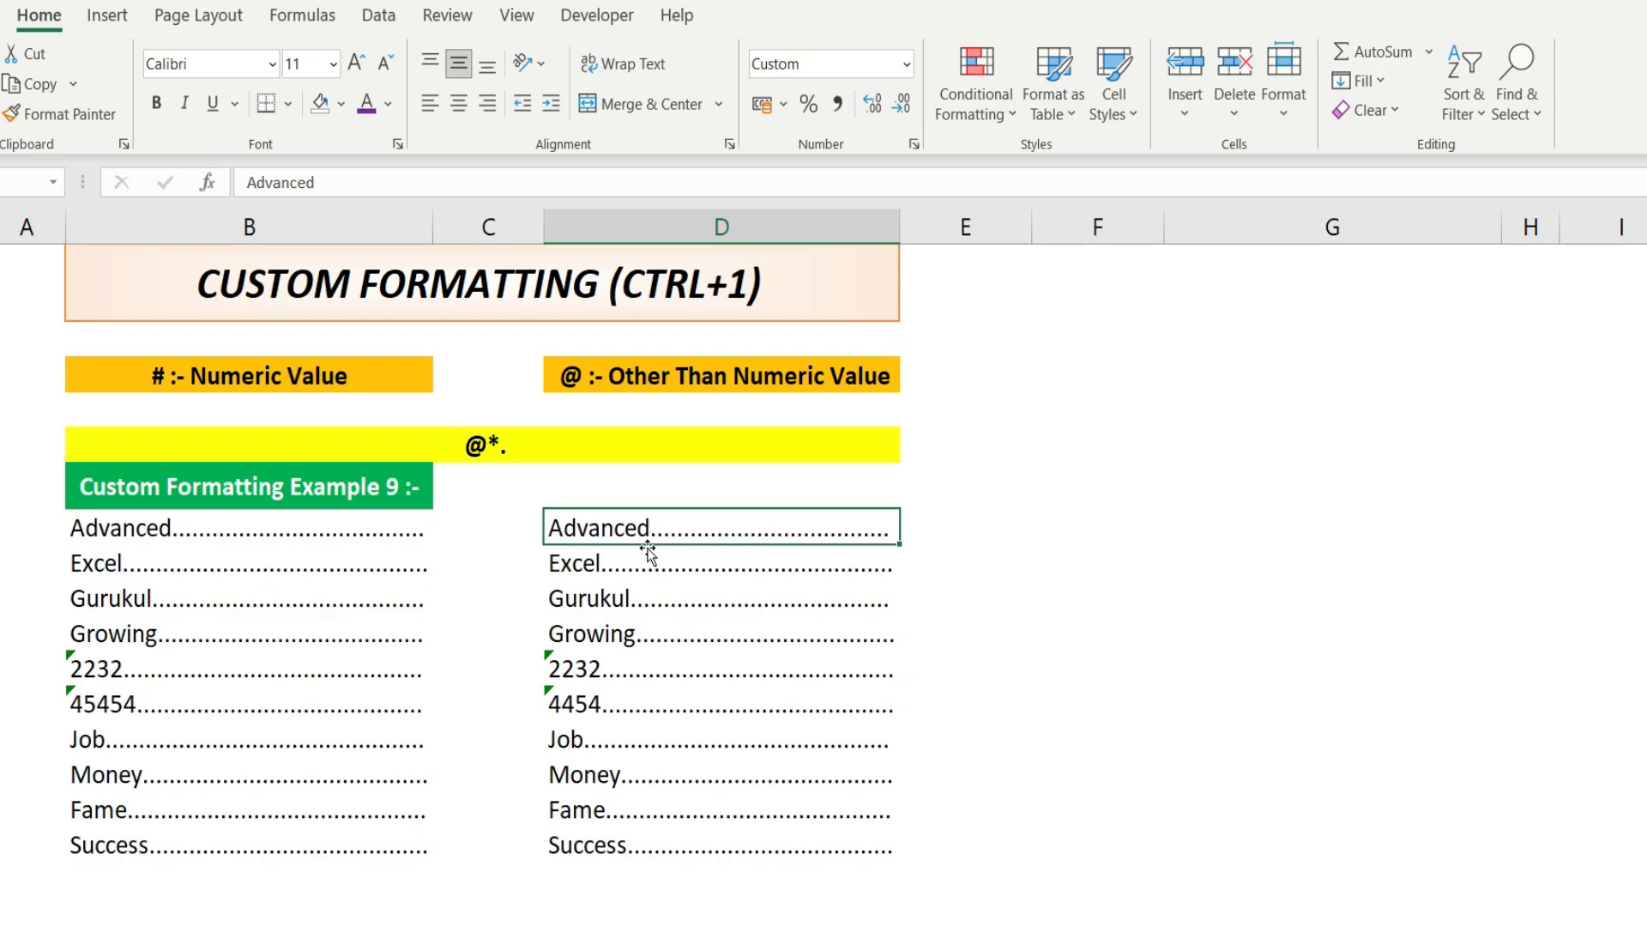
pyautogui.click(598, 535)
pyautogui.moveTo(598, 565); pyautogui.dragTo(605, 845)
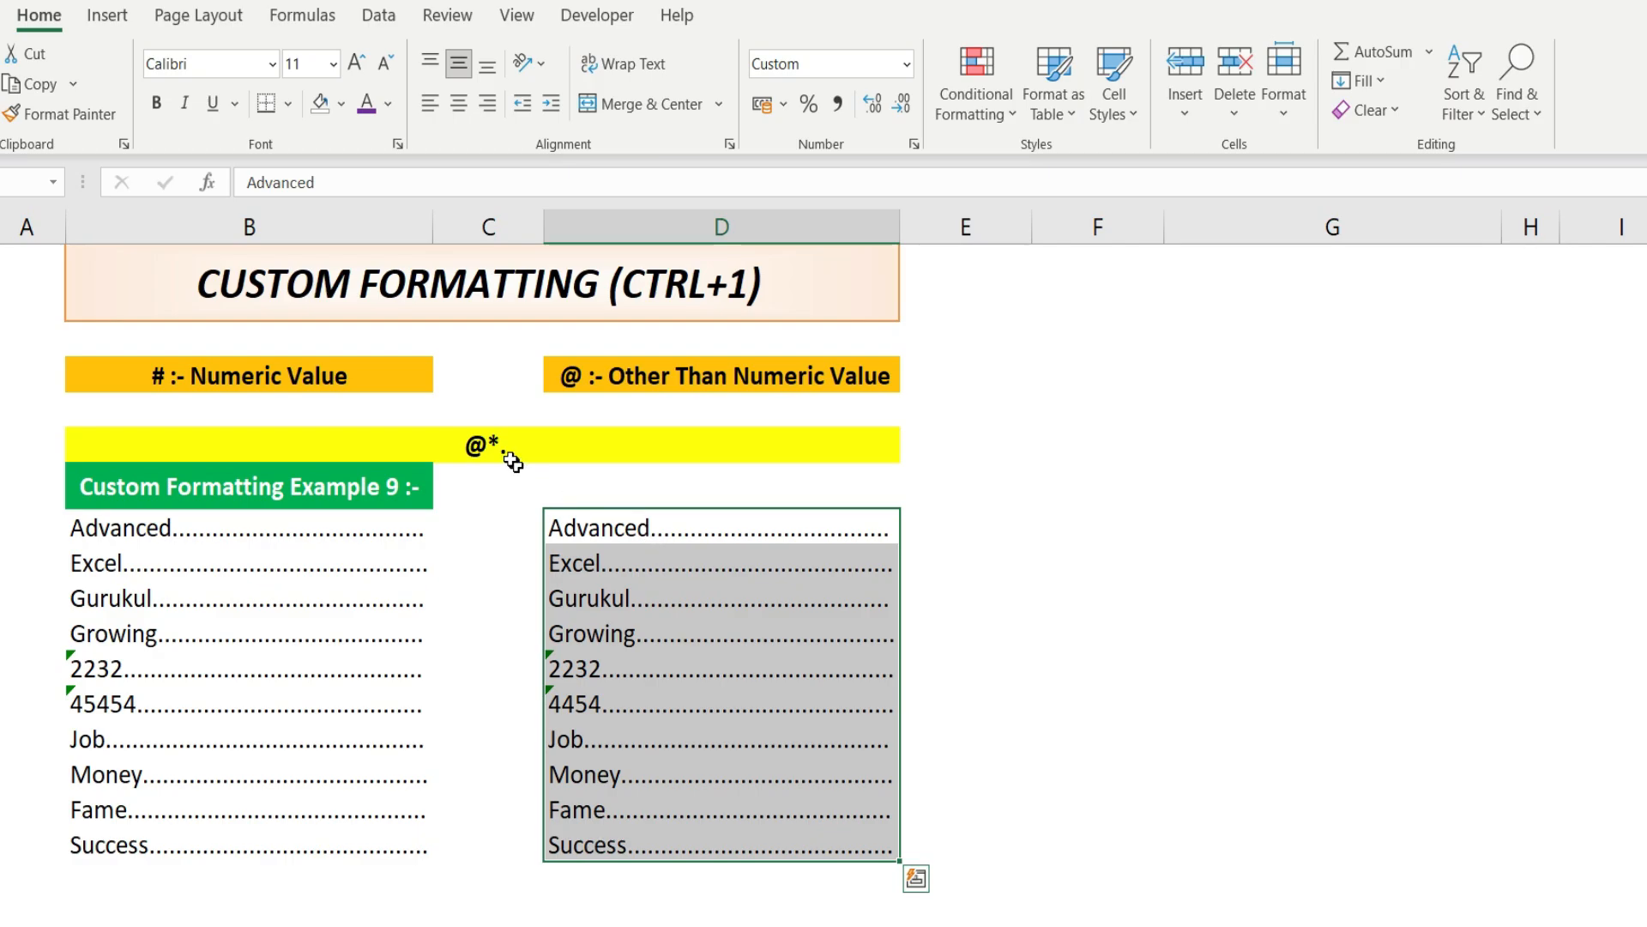
# - Widen column D slightly and check how the dots fill the cells in D7:D16
pyautogui.click(645, 532)
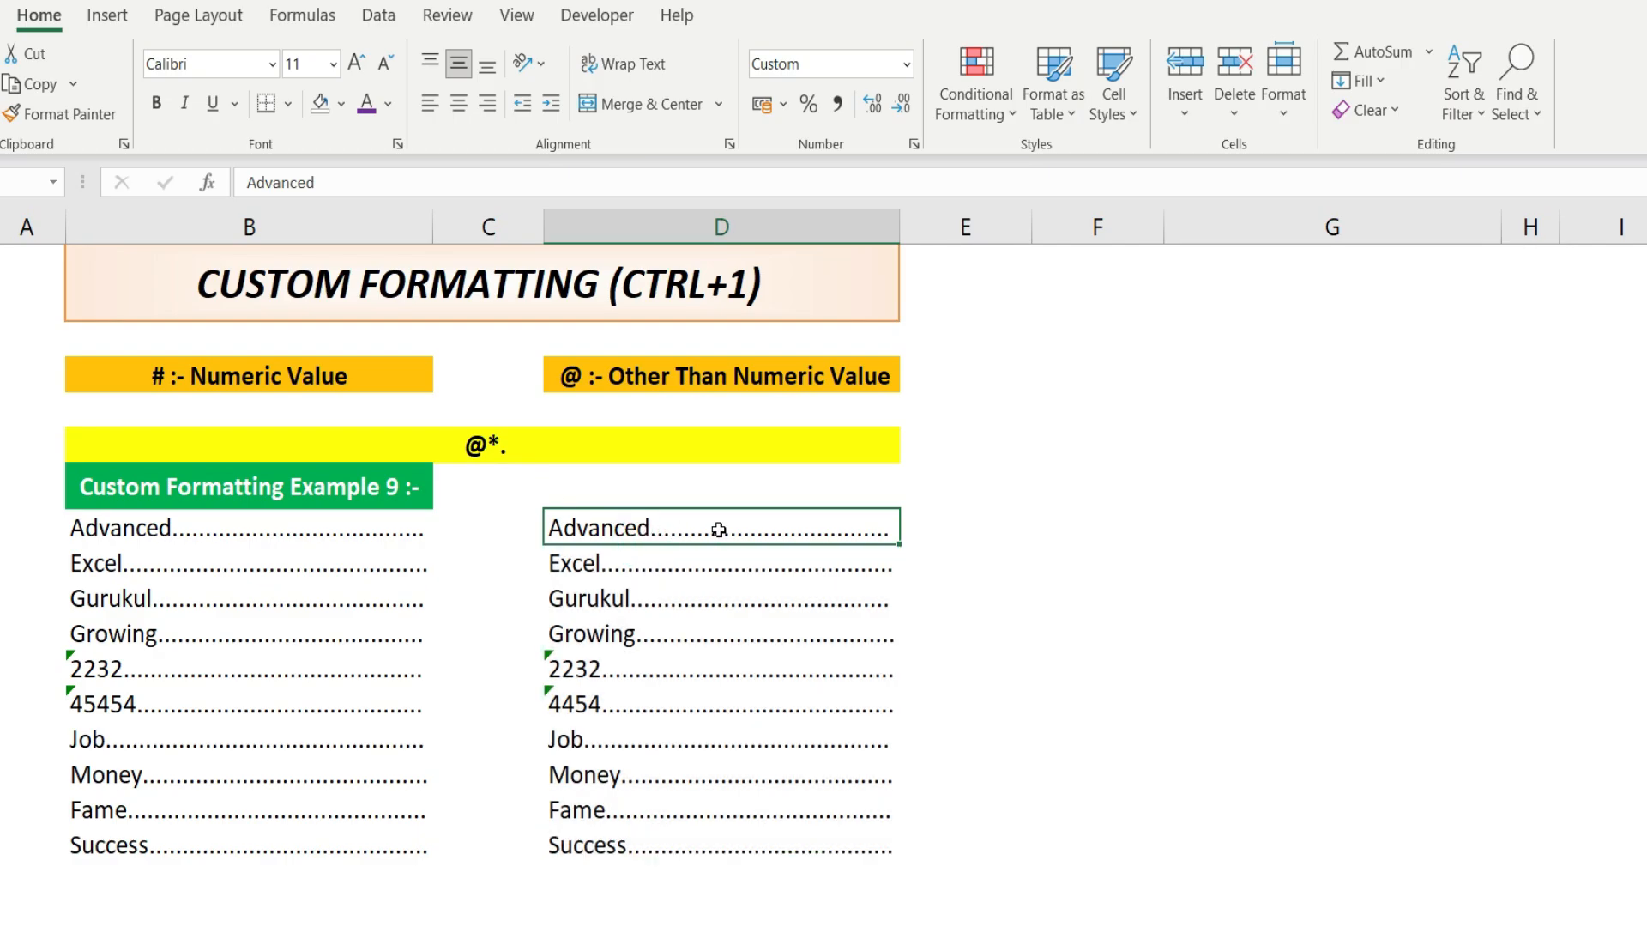
pyautogui.moveTo(905, 228)
pyautogui.mouseDown()
pyautogui.moveTo(1239, 225)
pyautogui.moveTo(787, 238)
pyautogui.moveTo(927, 232)
pyautogui.mouseUp()
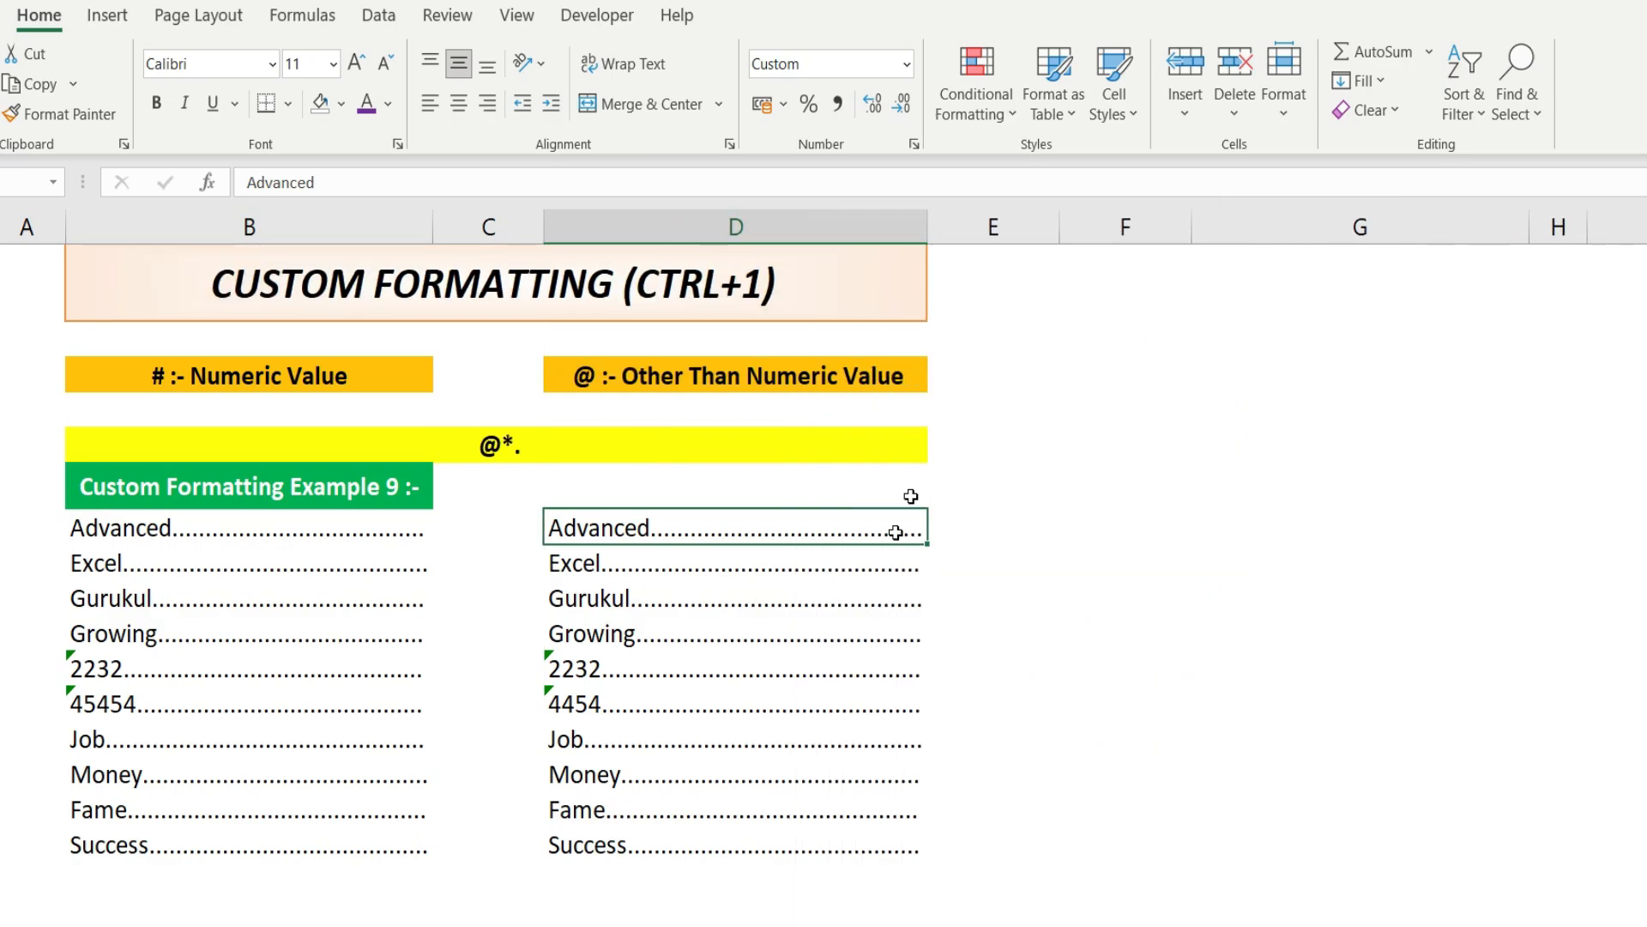
pyautogui.moveTo(838, 526); pyautogui.dragTo(824, 810)
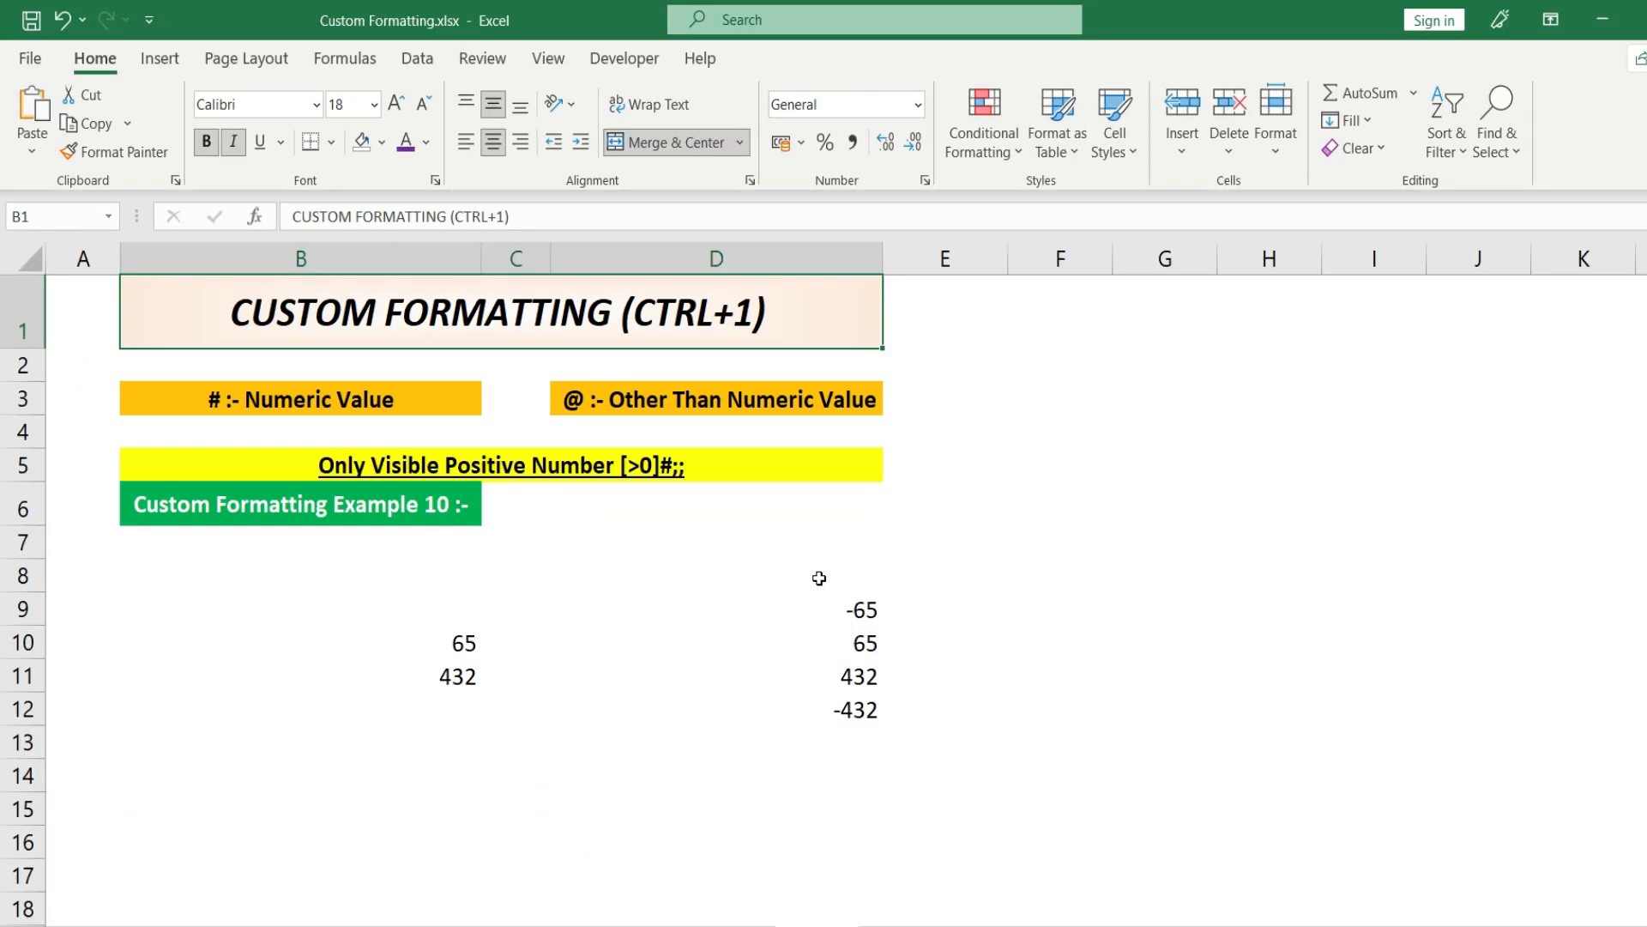
# - On the Example 10 sheet, compare the plain numbers in D8:D13 with the custom-formatted cells B8:B13
pyautogui.click(786, 536)
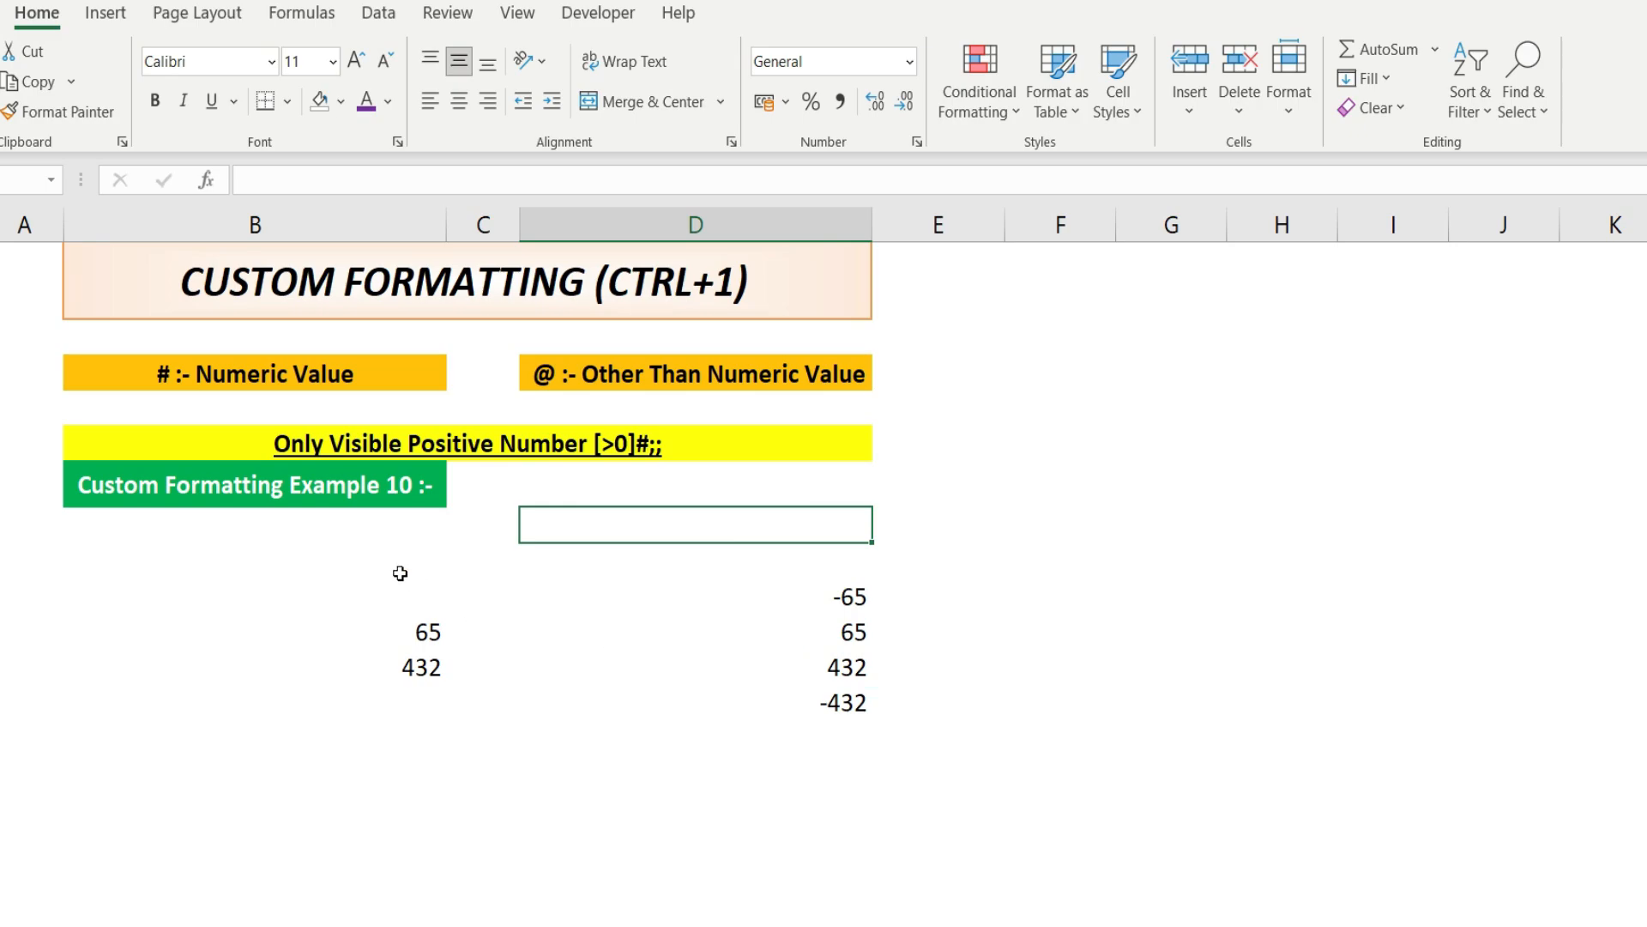
pyautogui.moveTo(390, 553); pyautogui.dragTo(485, 559)
pyautogui.moveTo(827, 566); pyautogui.dragTo(835, 764)
pyautogui.click(847, 662)
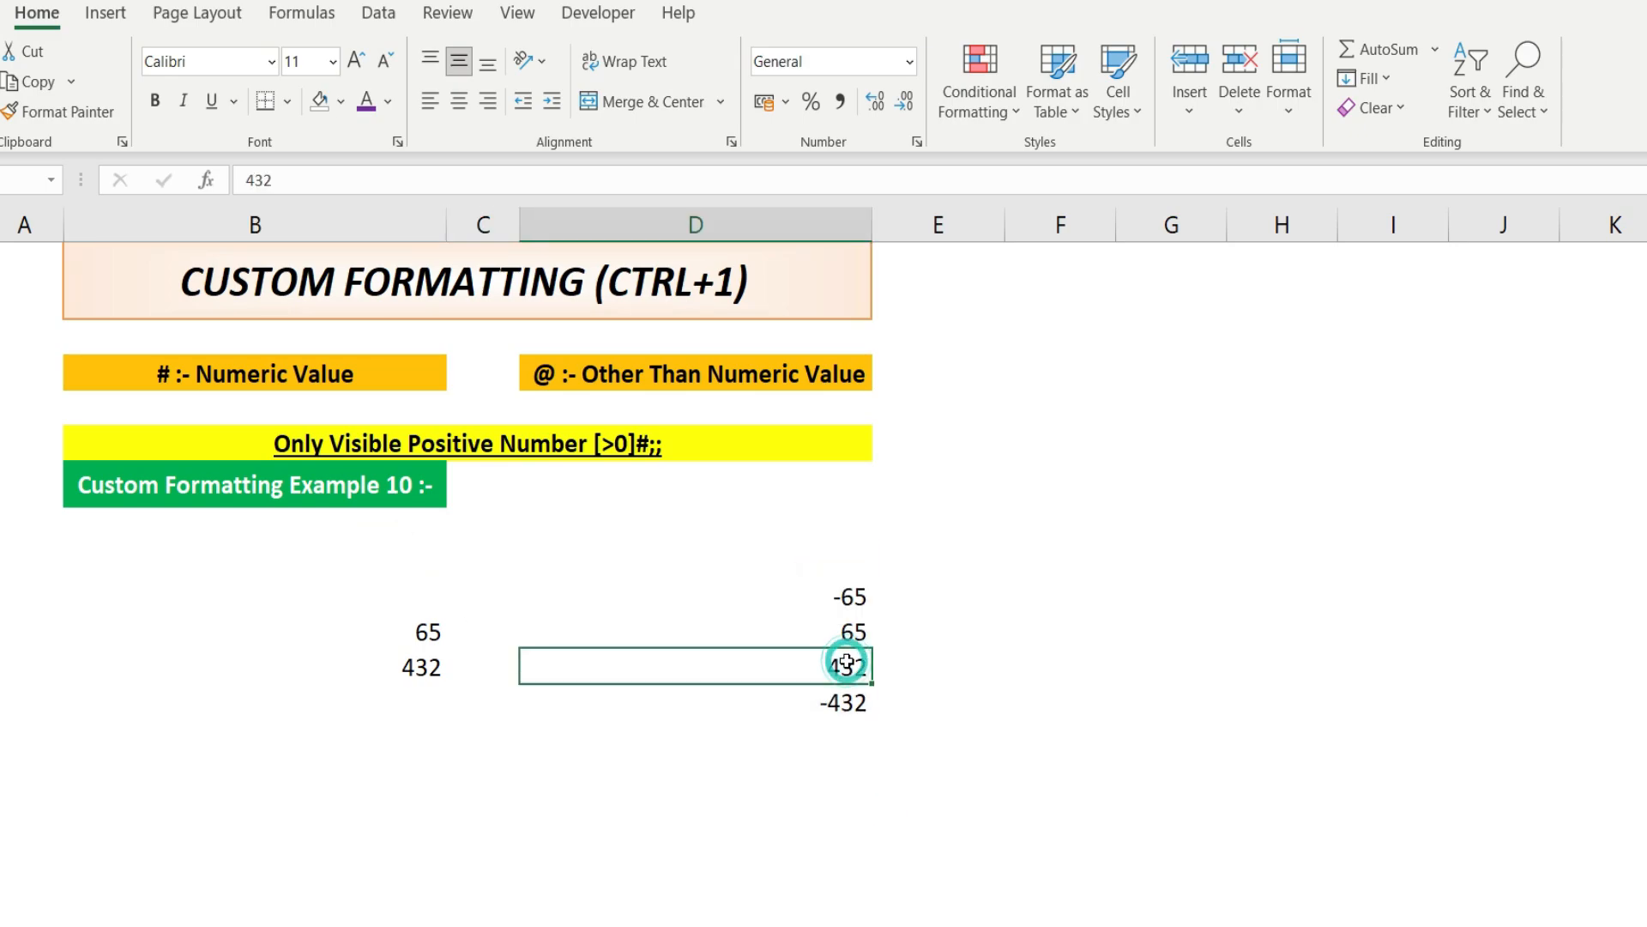
pyautogui.moveTo(375, 556); pyautogui.dragTo(393, 752)
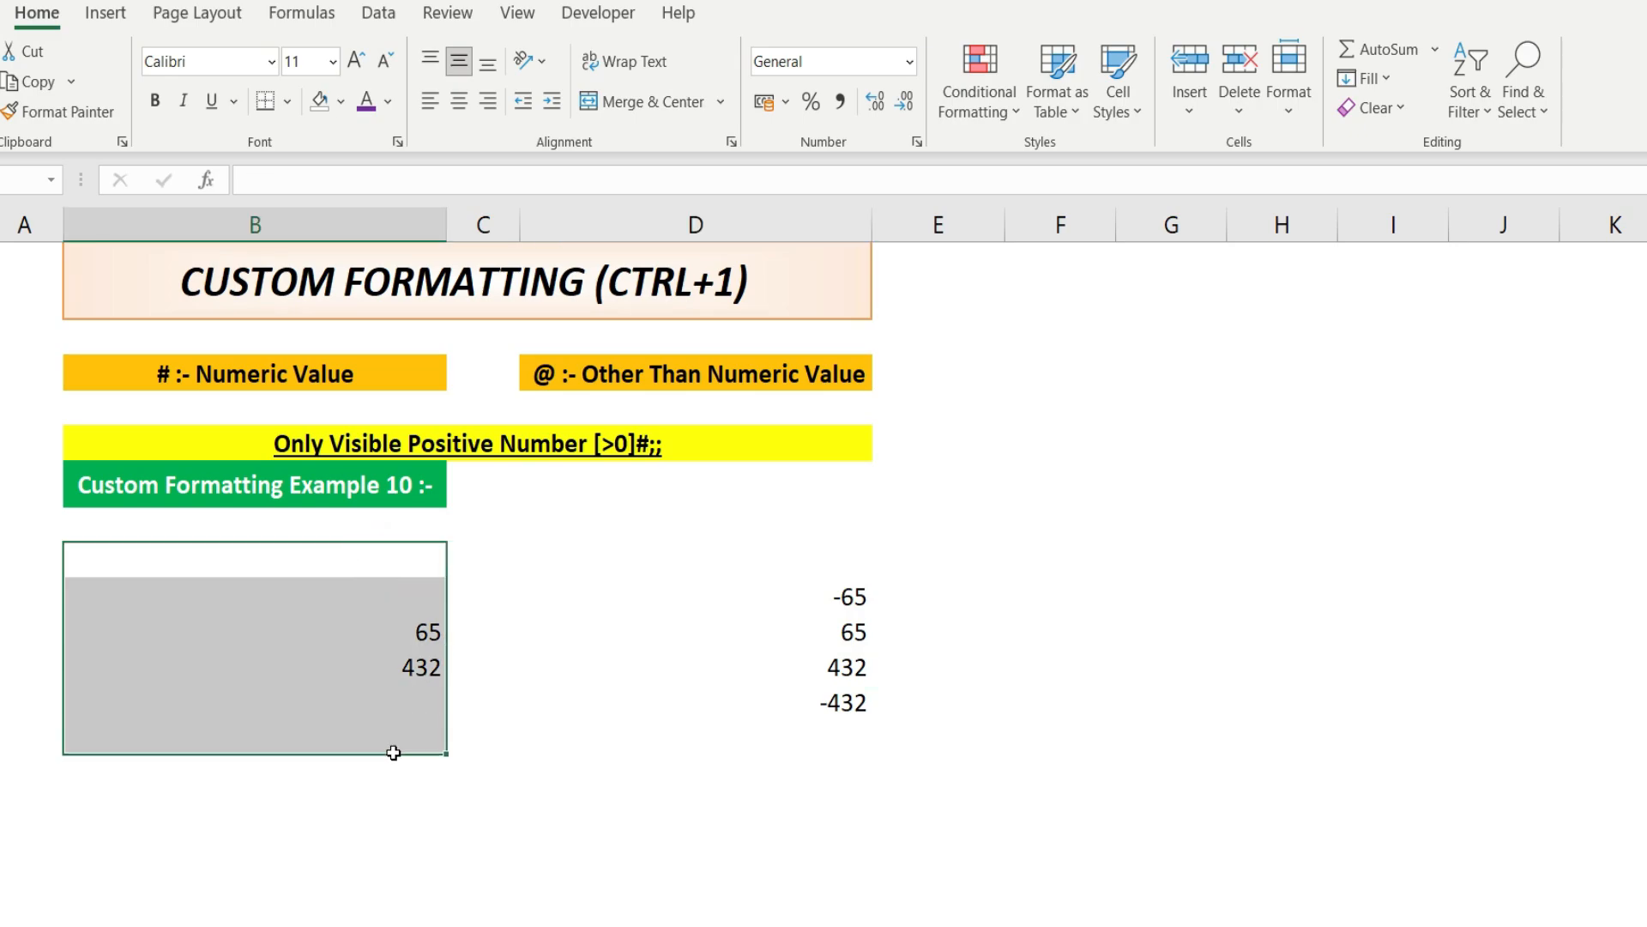
# - Inspect the values stored in the formatted column B cells, including the blank-looking ones, and compare them with the plain numbers in column D
pyautogui.click(399, 633)
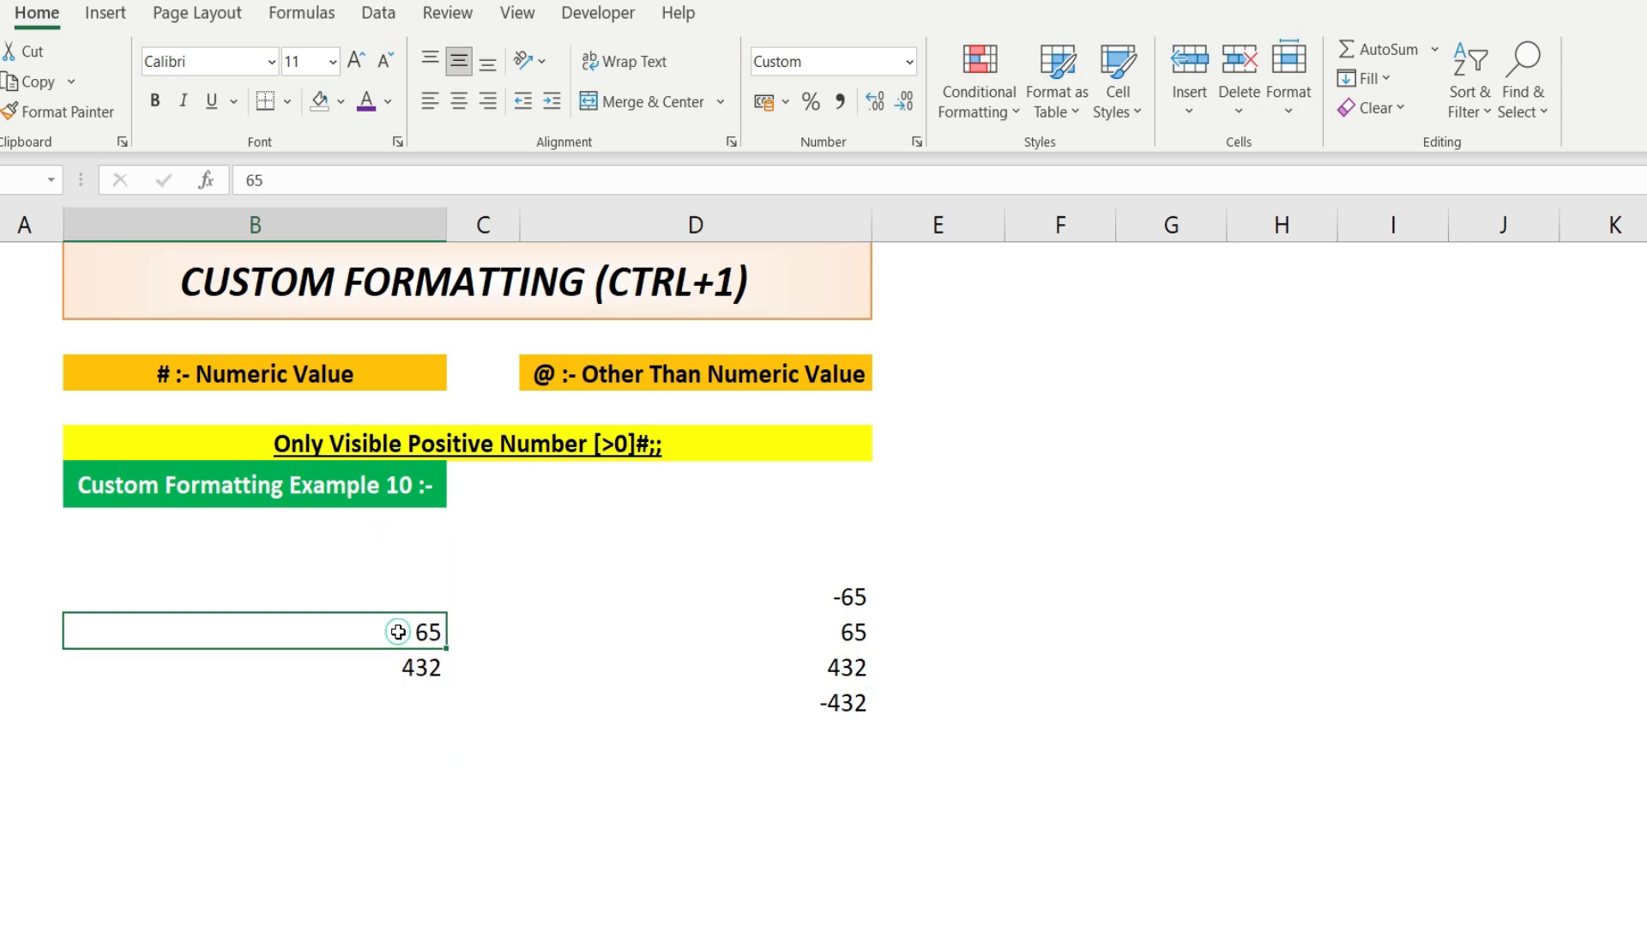
pyautogui.click(841, 598)
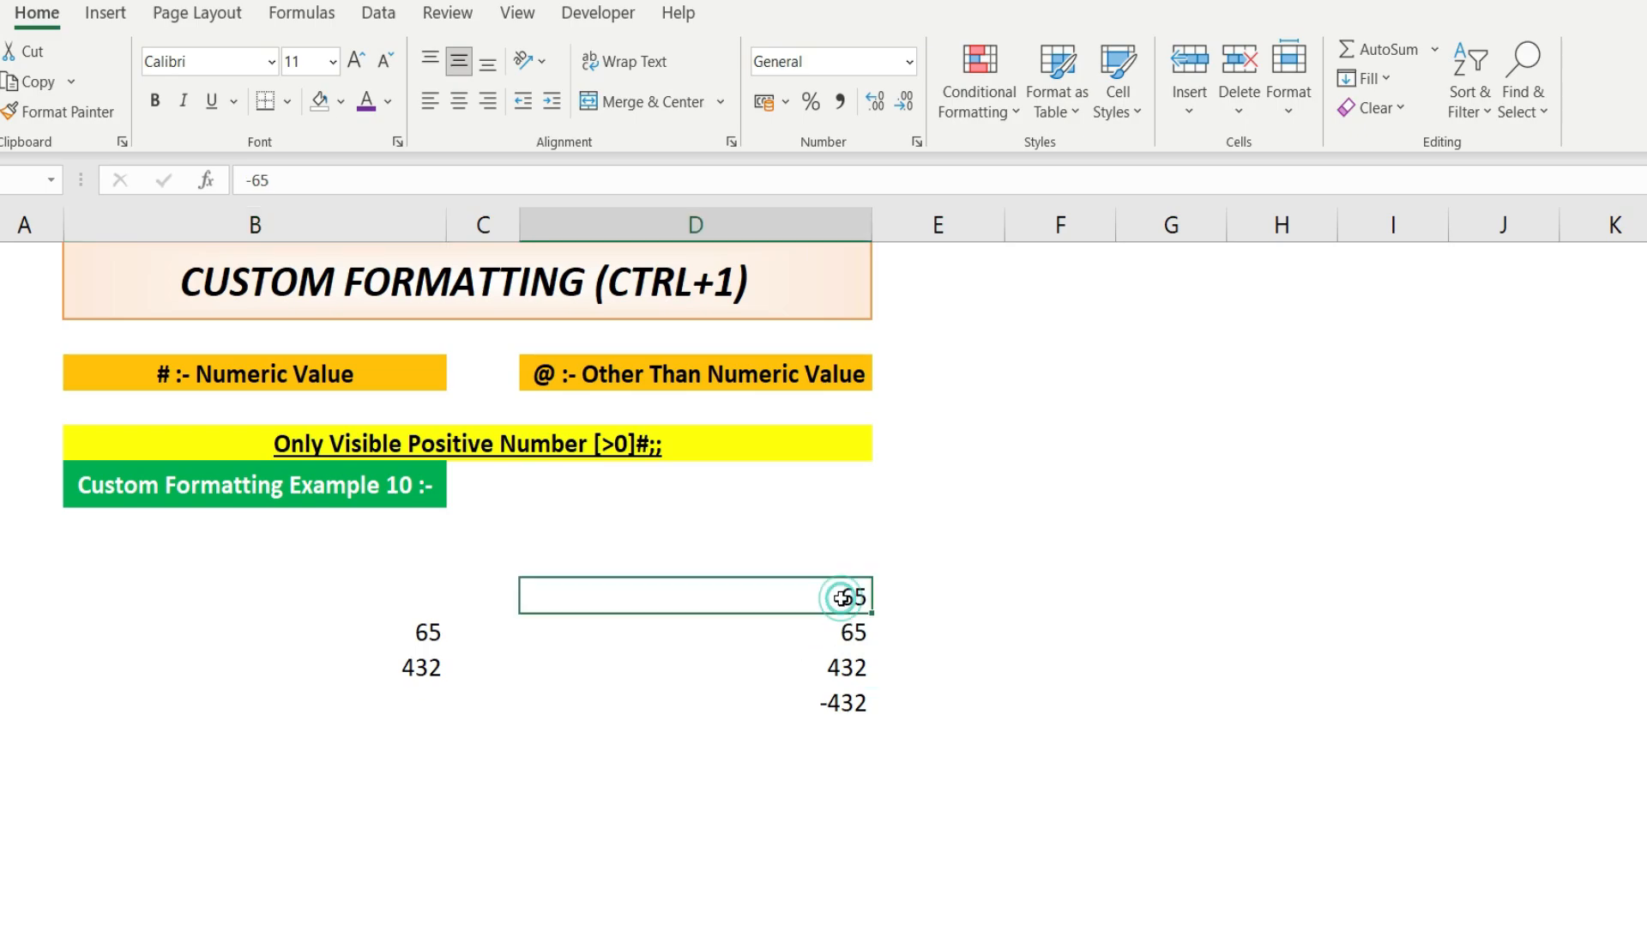
pyautogui.click(422, 589)
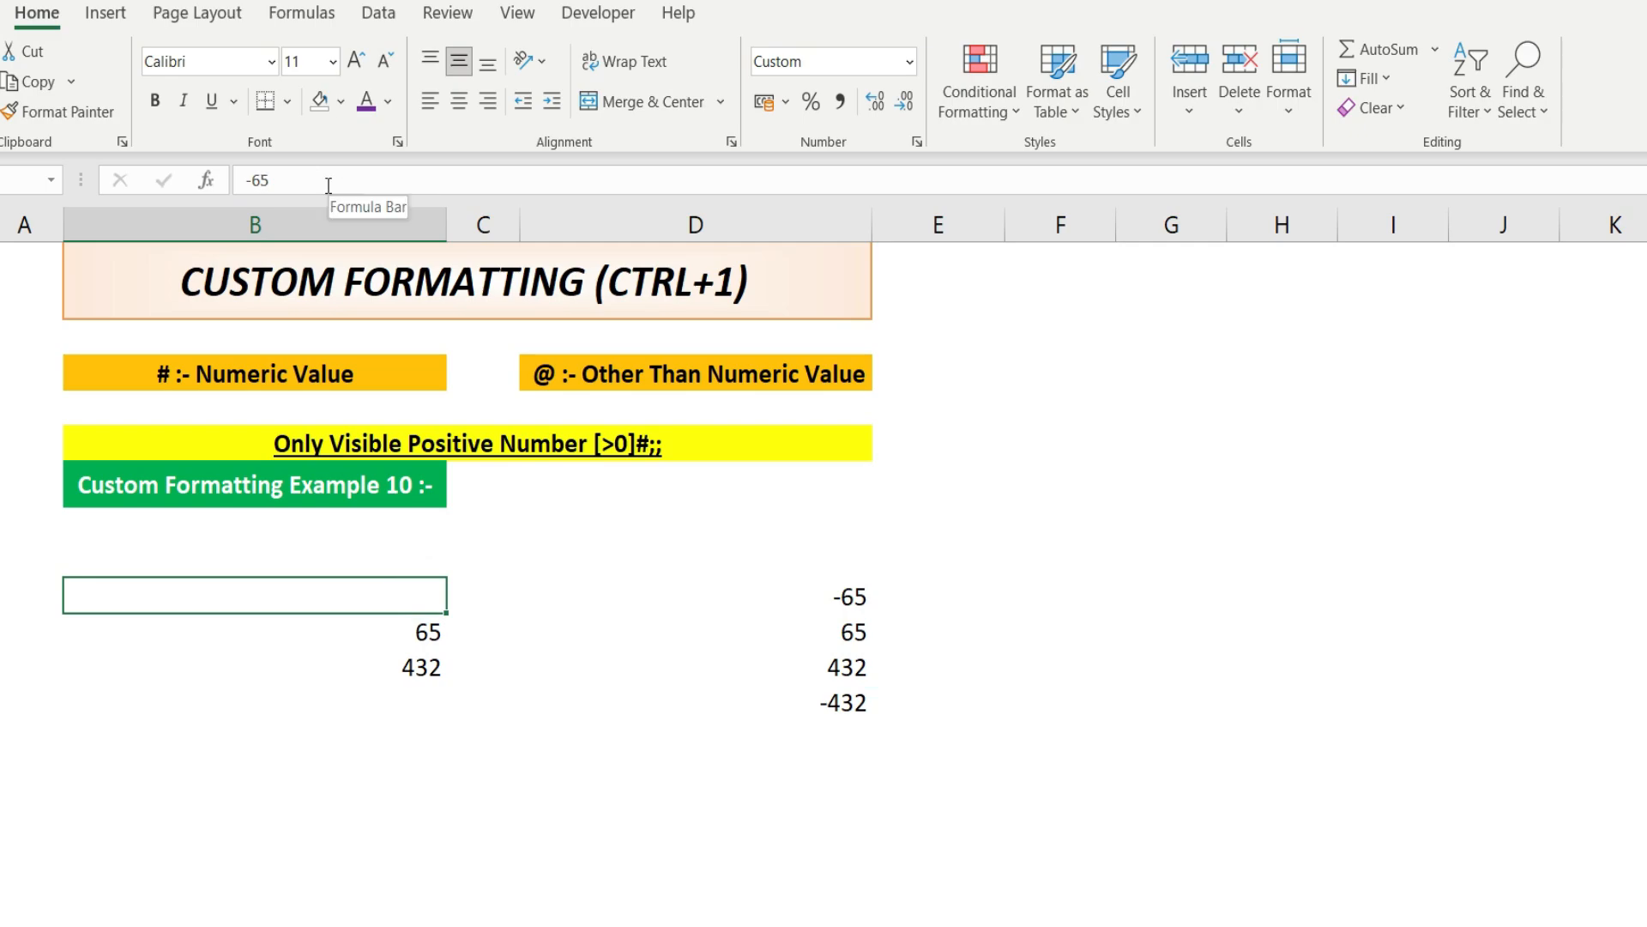
pyautogui.doubleClick(423, 592)
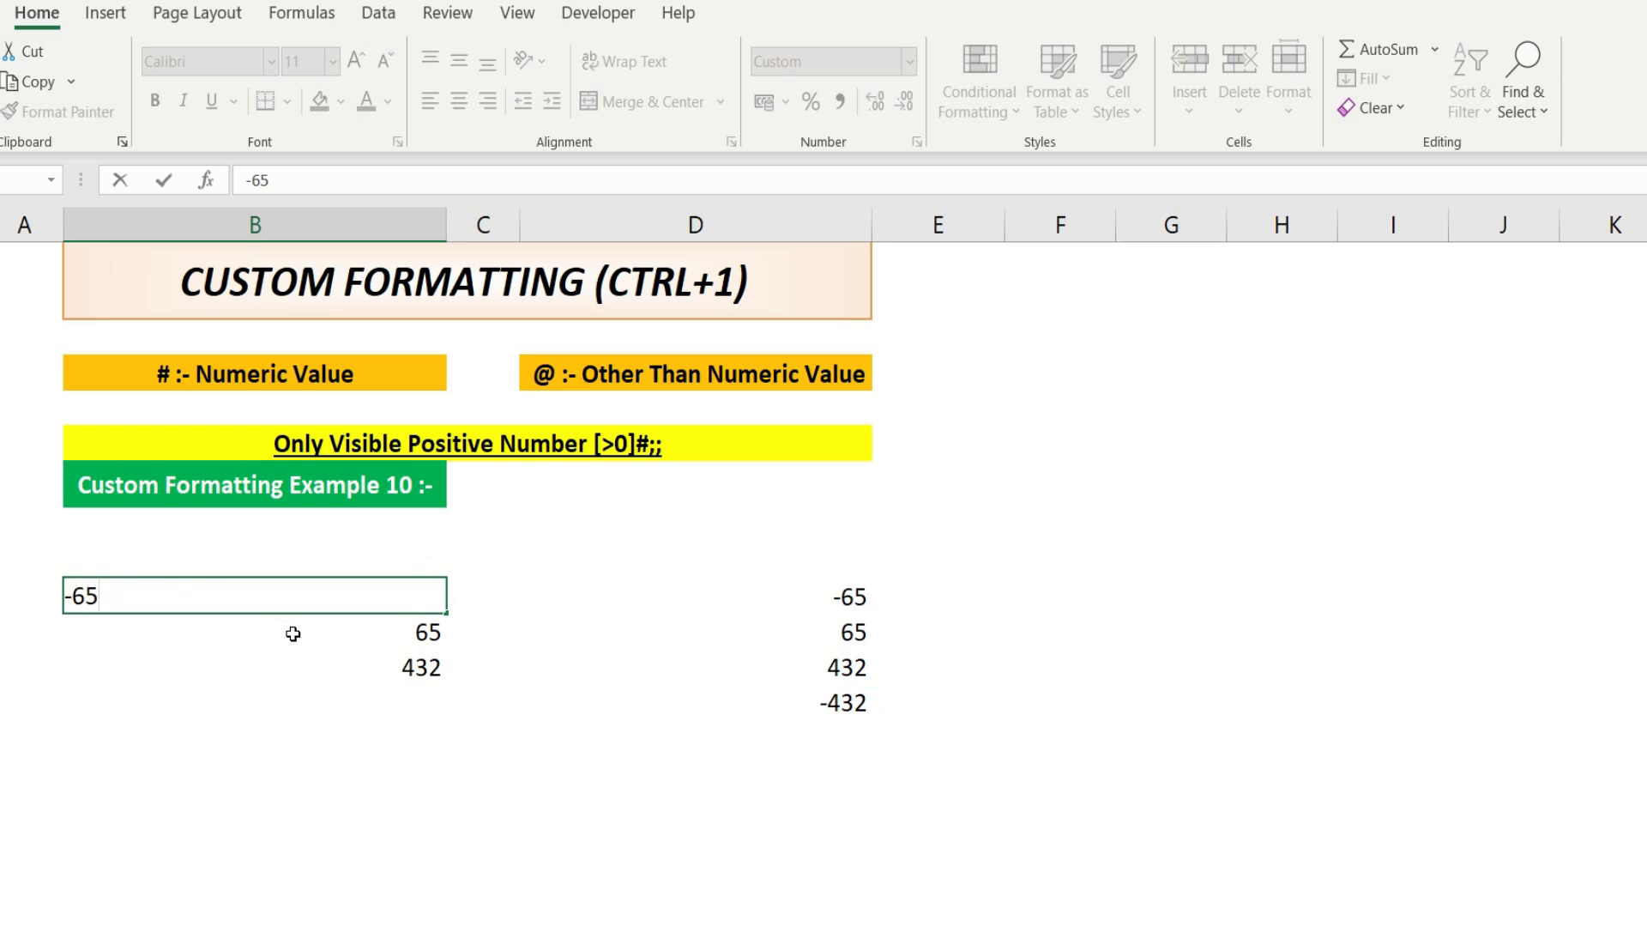
pyautogui.press('Return')
pyautogui.click(407, 600)
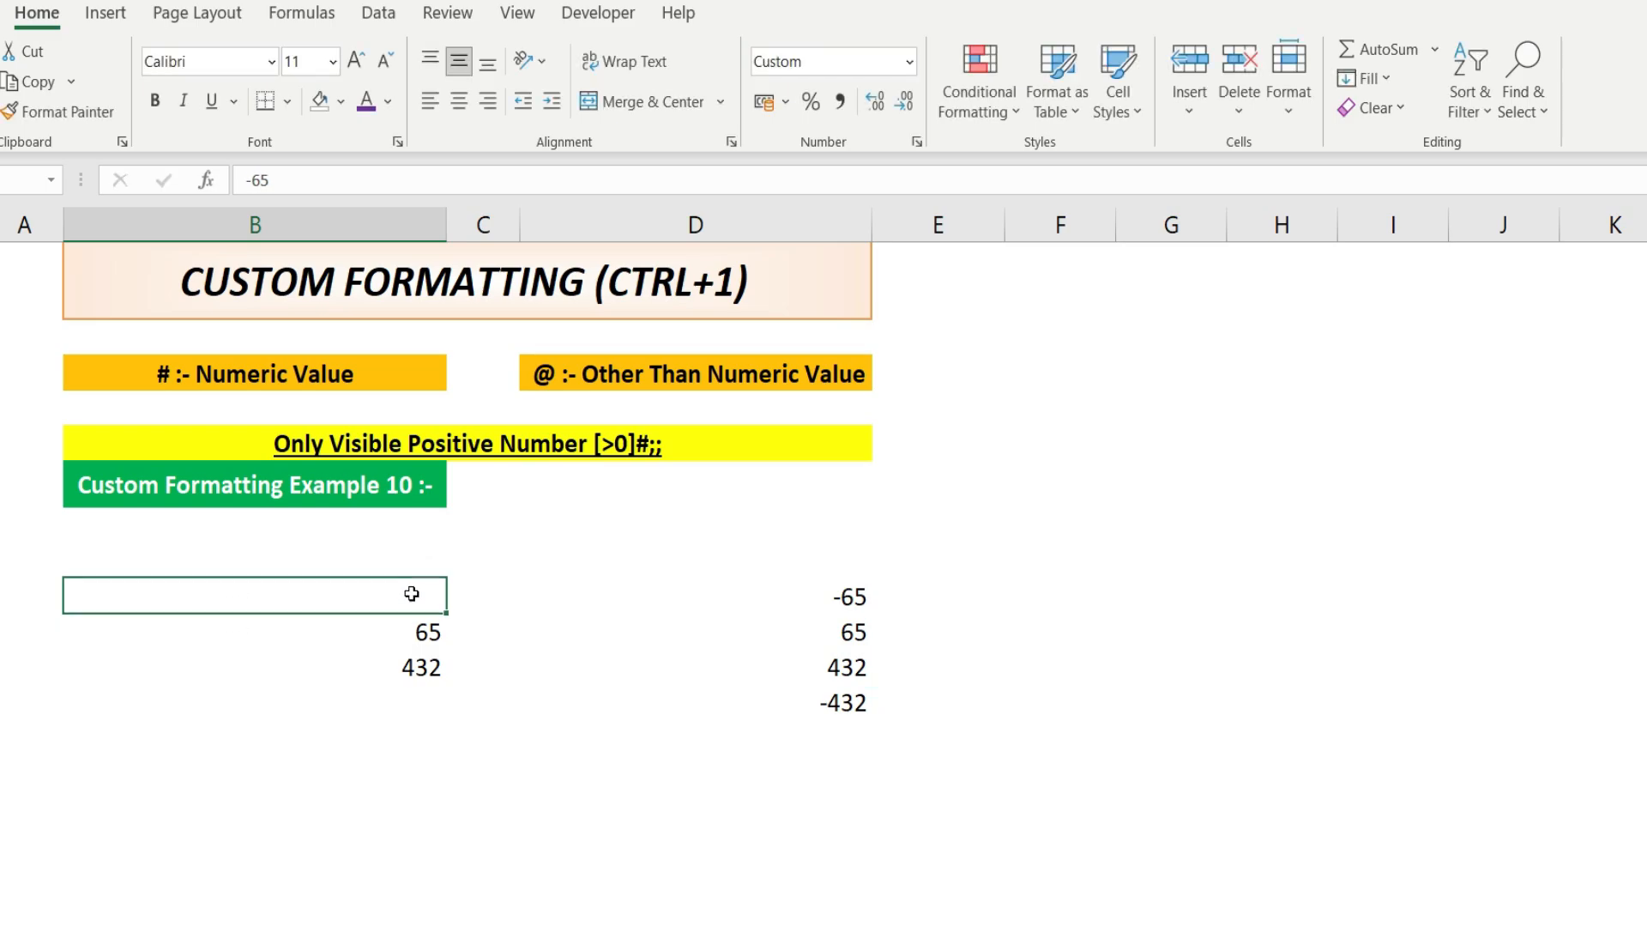
pyautogui.click(397, 695)
pyautogui.click(401, 605)
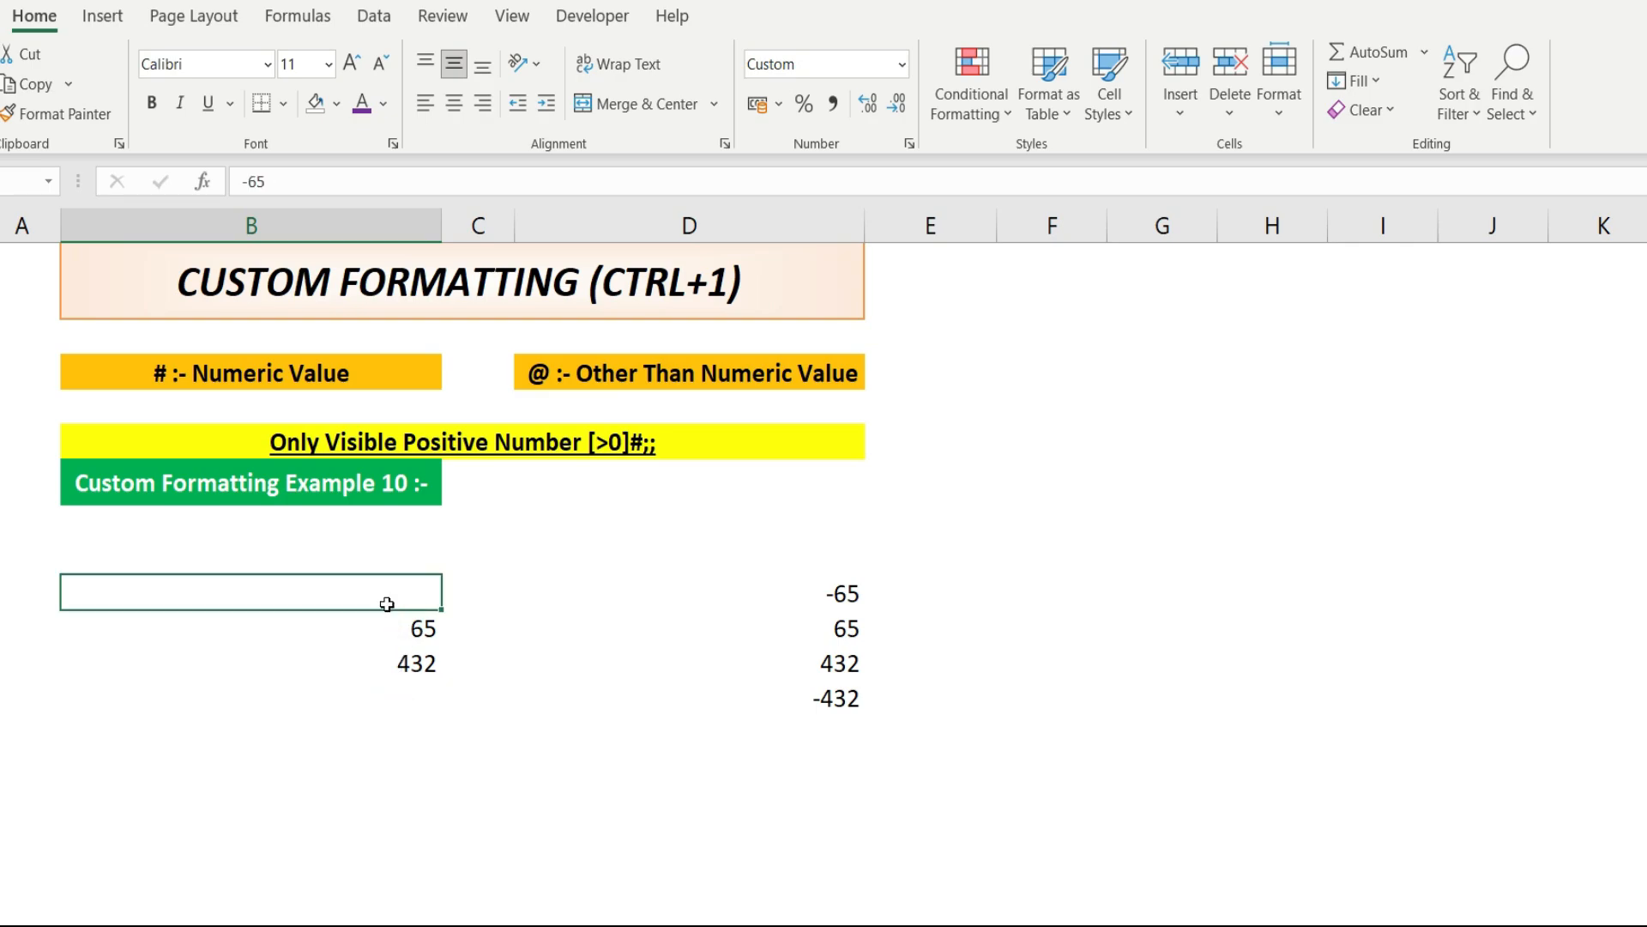
pyautogui.click(397, 626)
# - Apply the custom number format [>0]#;; to the column D numbers and the two empty cells below them
pyautogui.moveTo(840, 593); pyautogui.dragTo(832, 756)
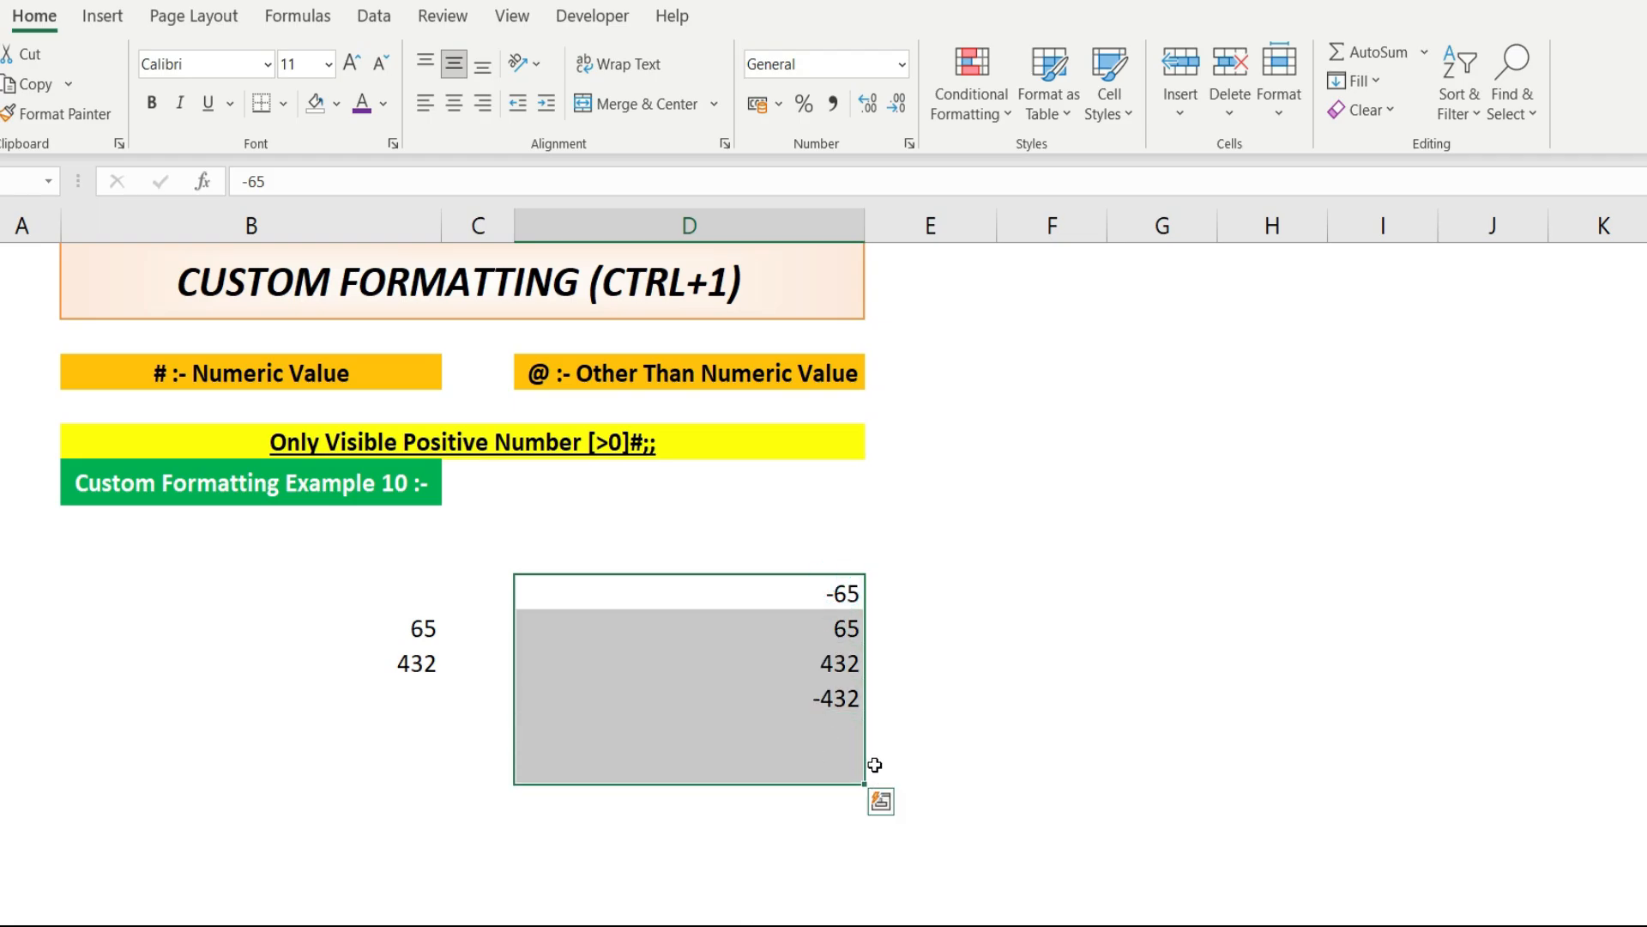
pyautogui.hotkey('ctrl', '1')
pyautogui.click(1011, 651)
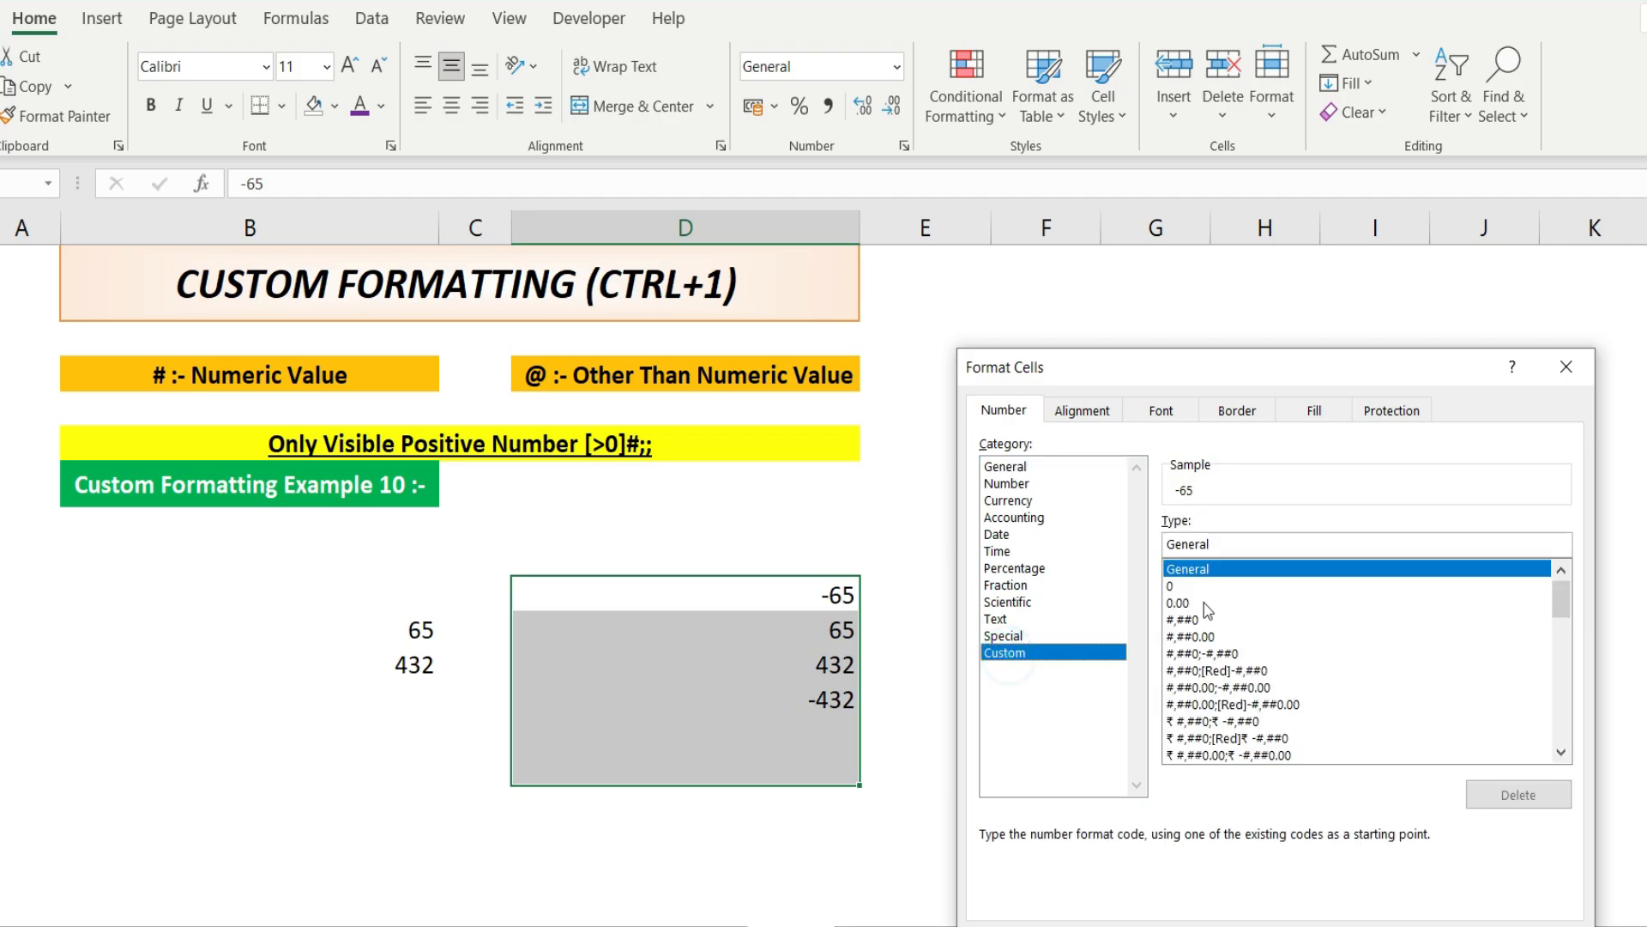
pyautogui.doubleClick(1247, 544)
pyautogui.press('BackSpace')
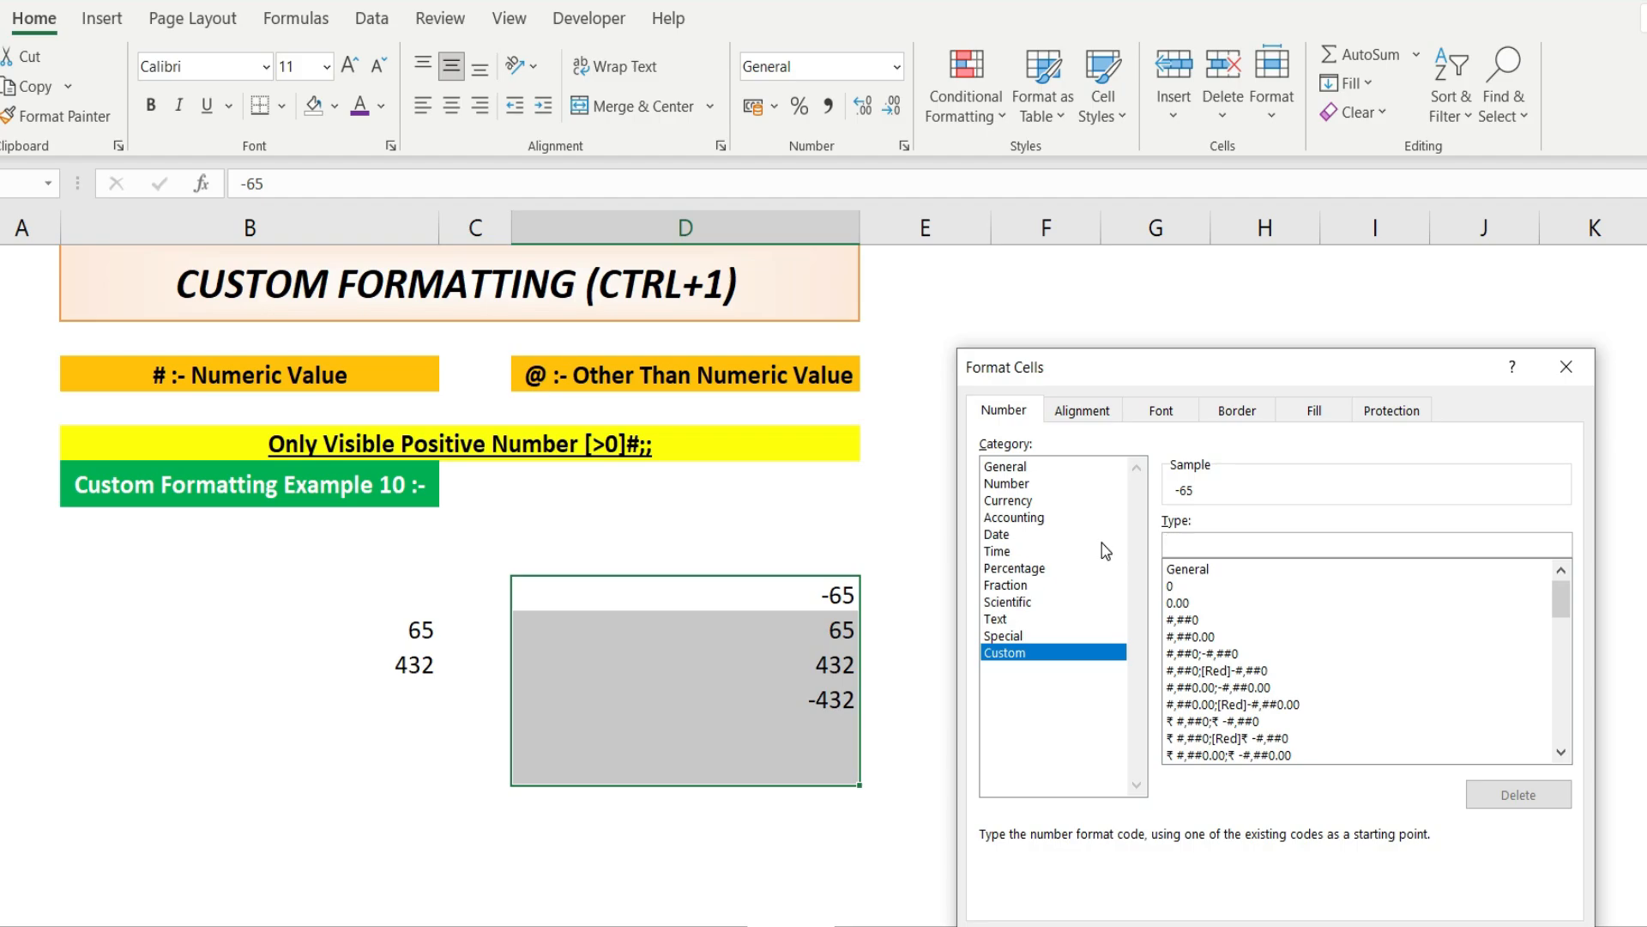
pyautogui.write('[>0]')
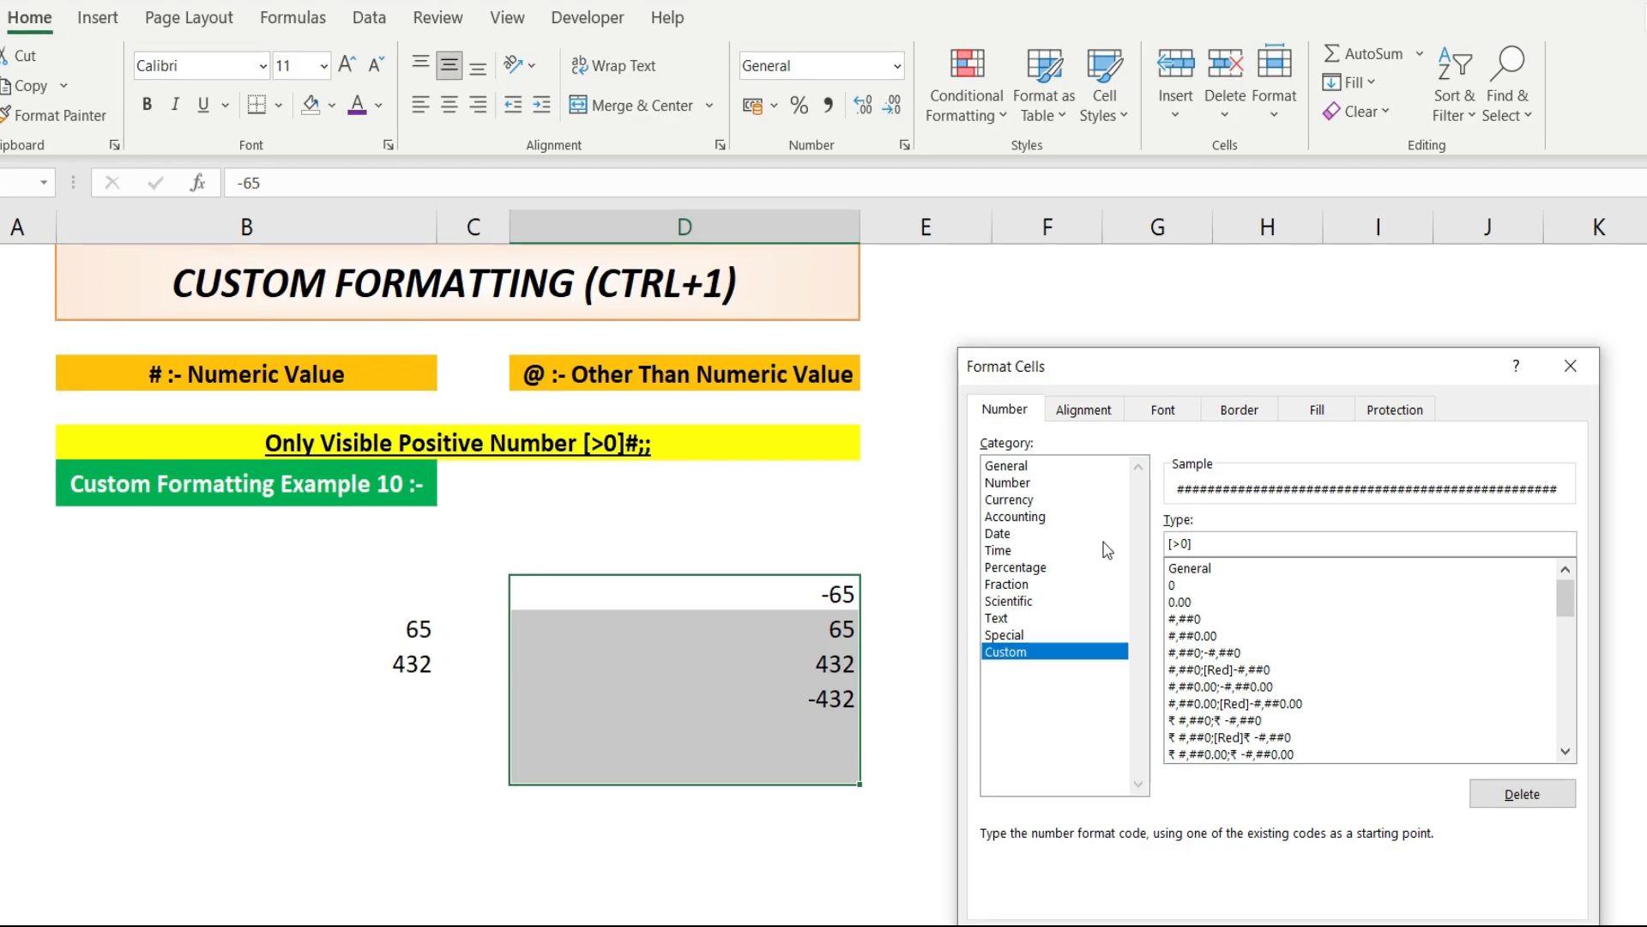
pyautogui.write('#')
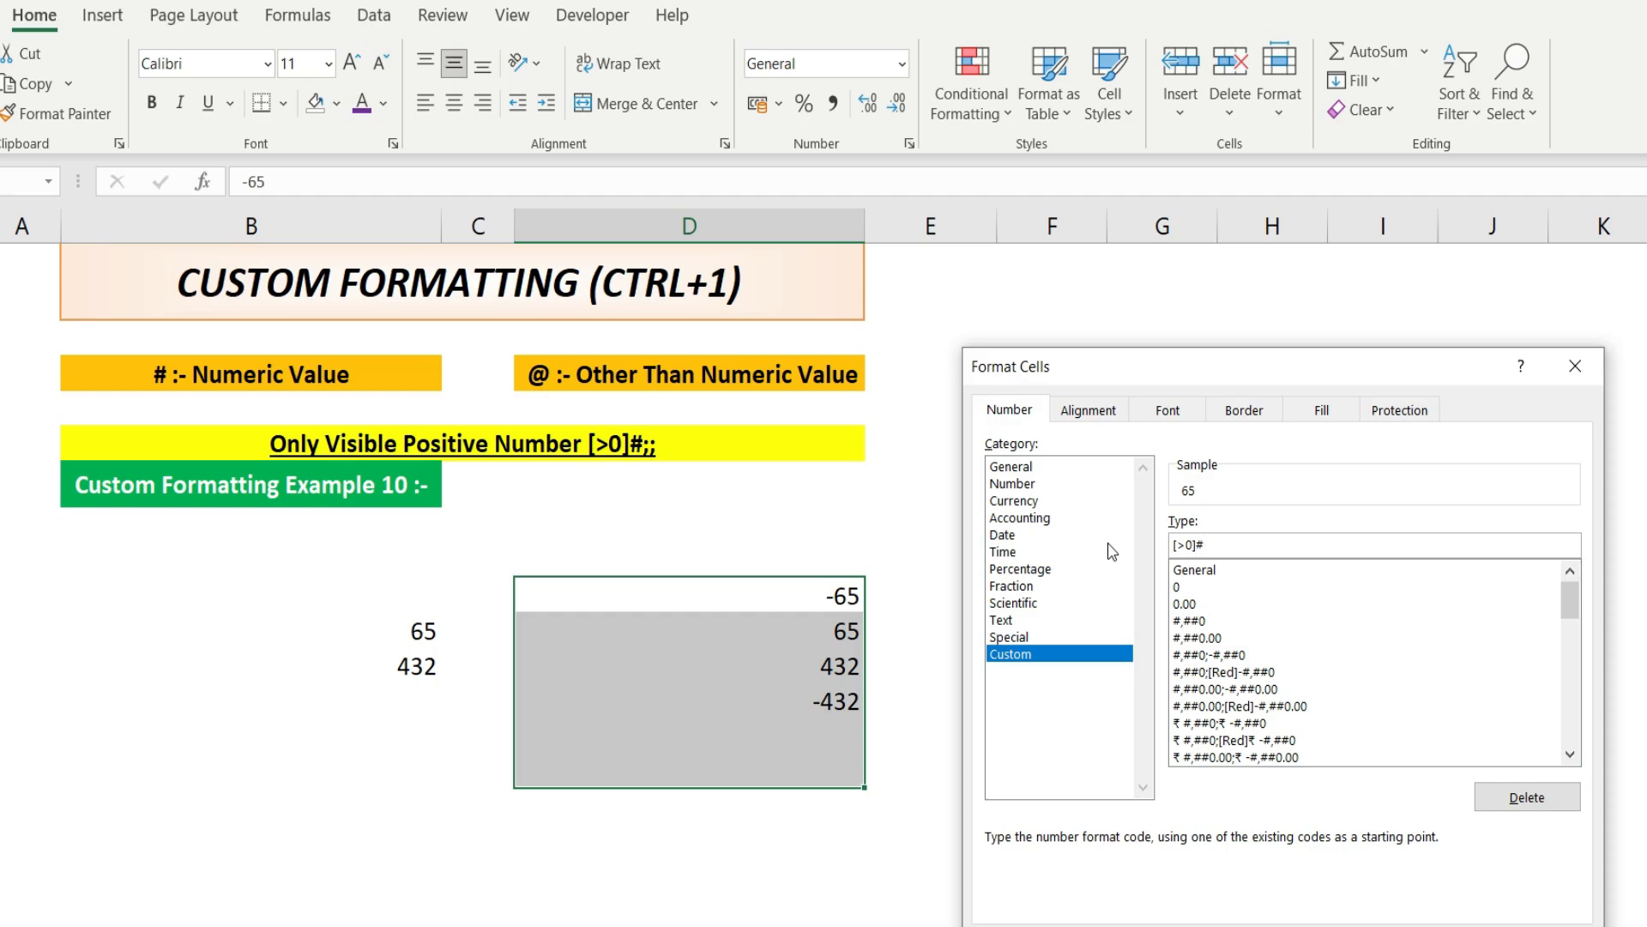
pyautogui.write(';;')
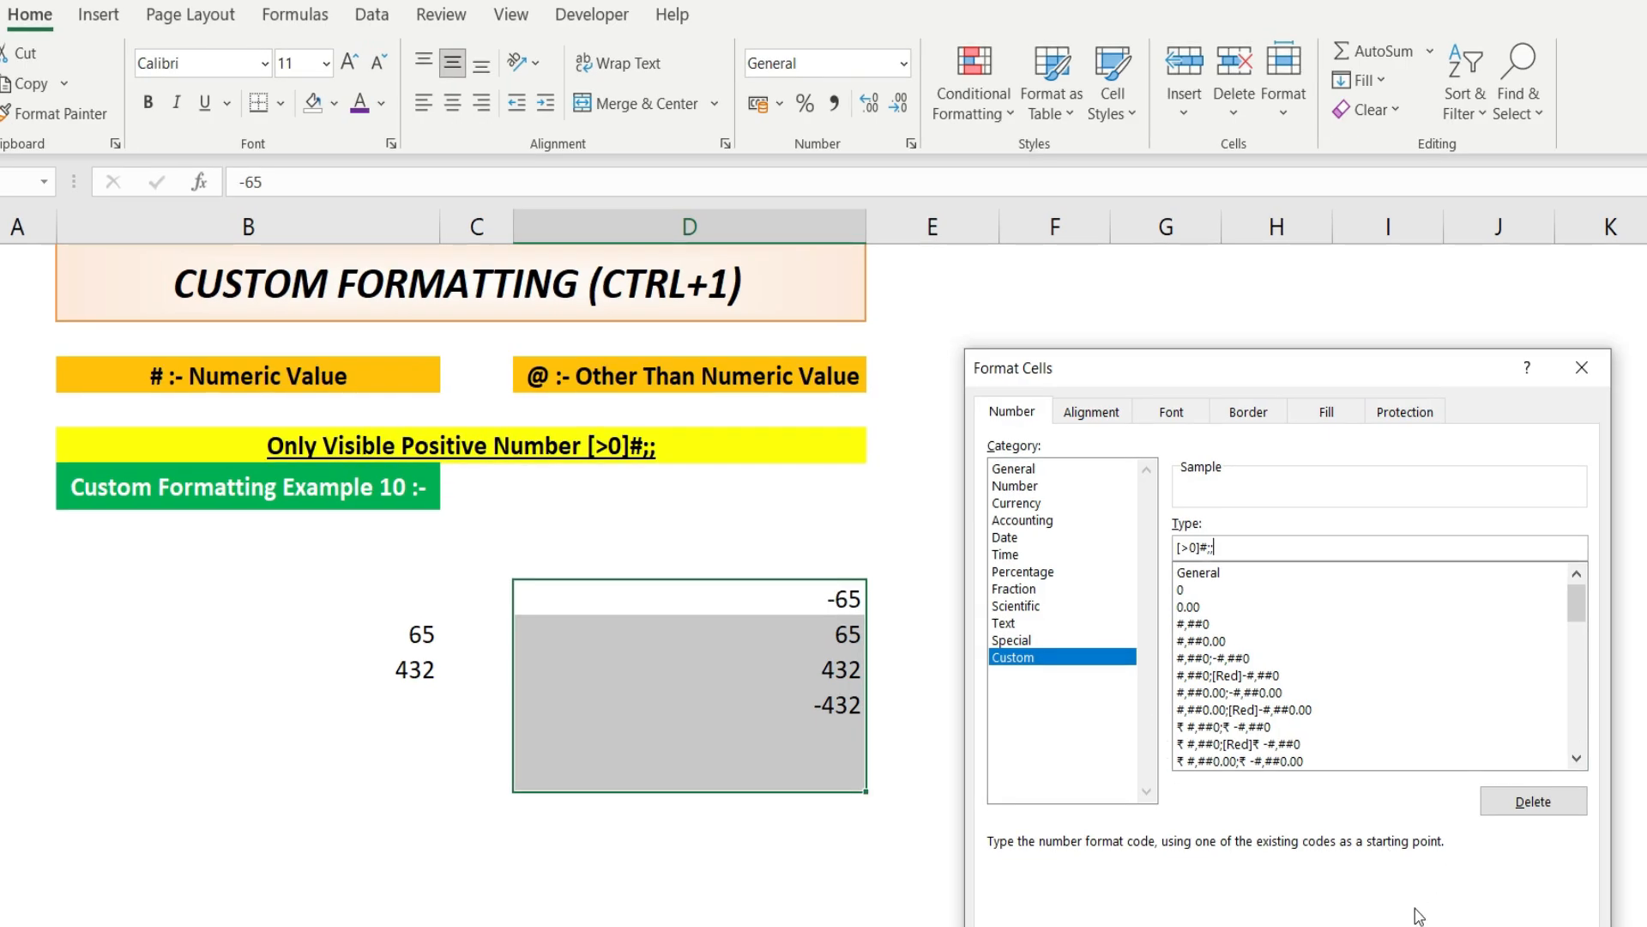
pyautogui.press('Return')
pyautogui.click(832, 600)
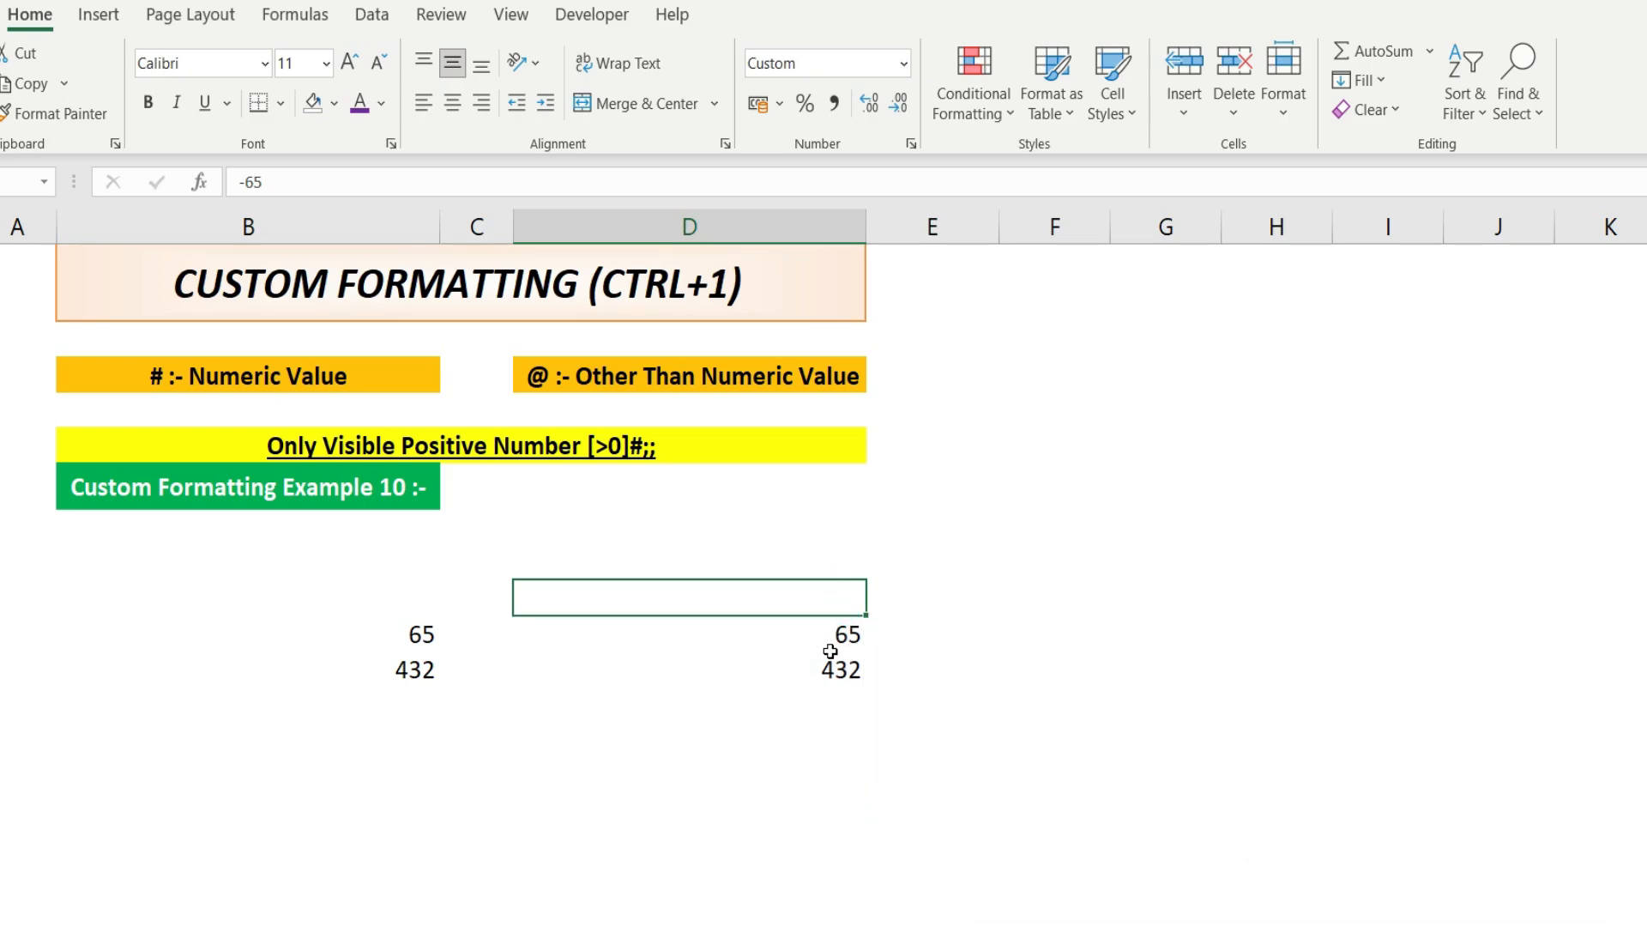
# - Change the hidden negative value below 432 in column D to 132
pyautogui.click(837, 697)
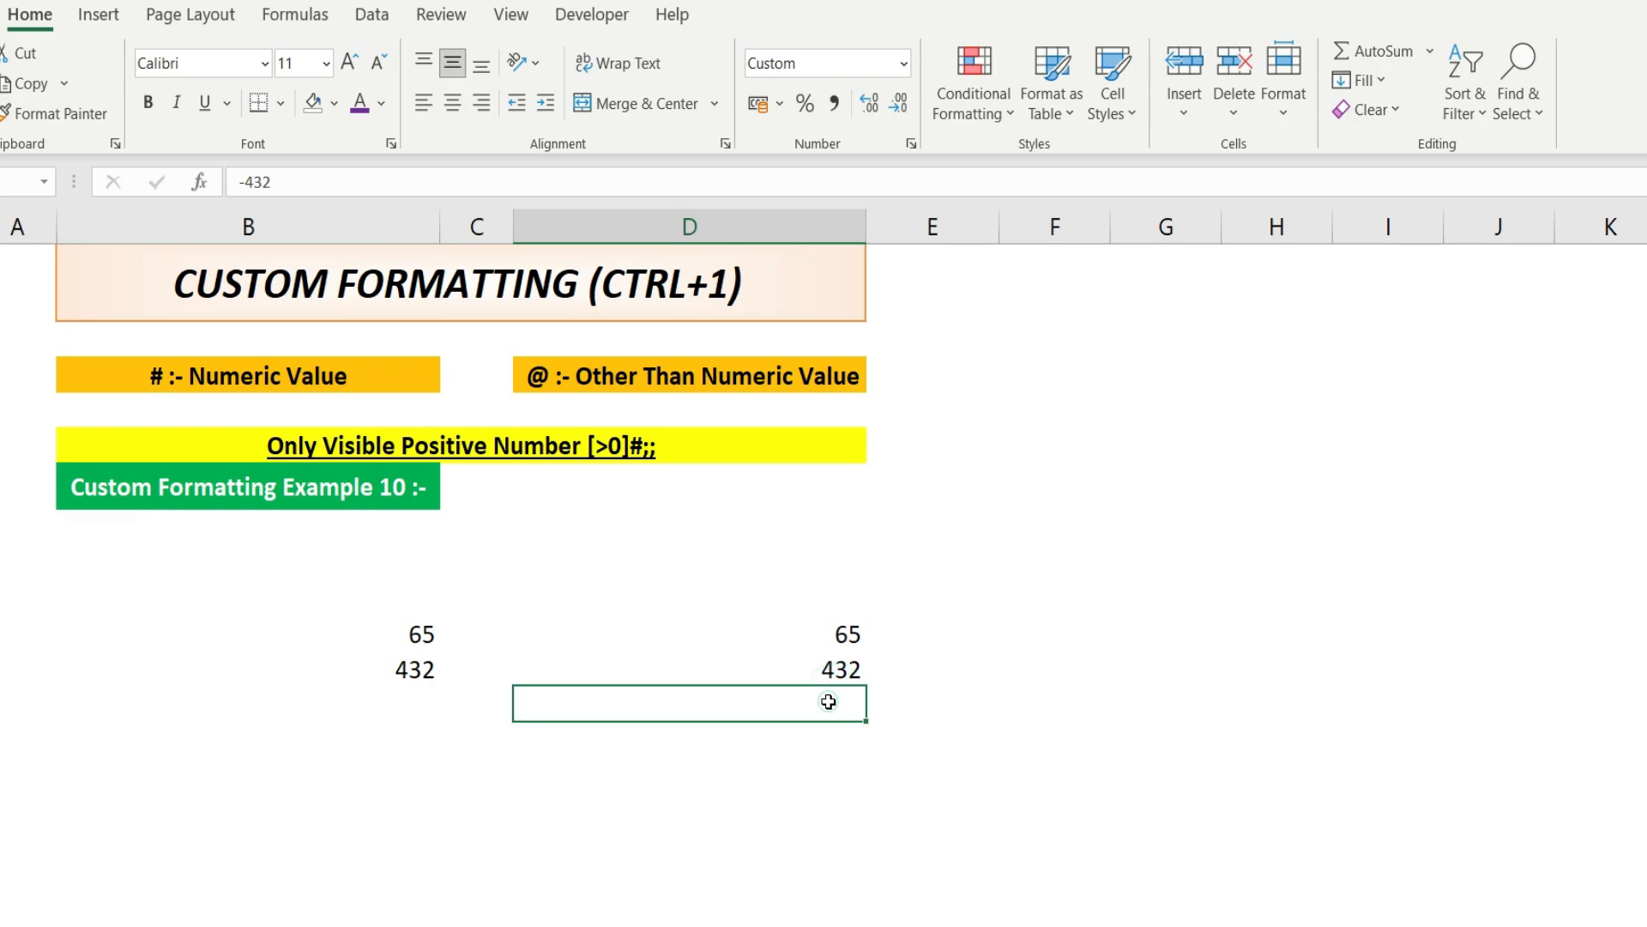
pyautogui.doubleClick(831, 696)
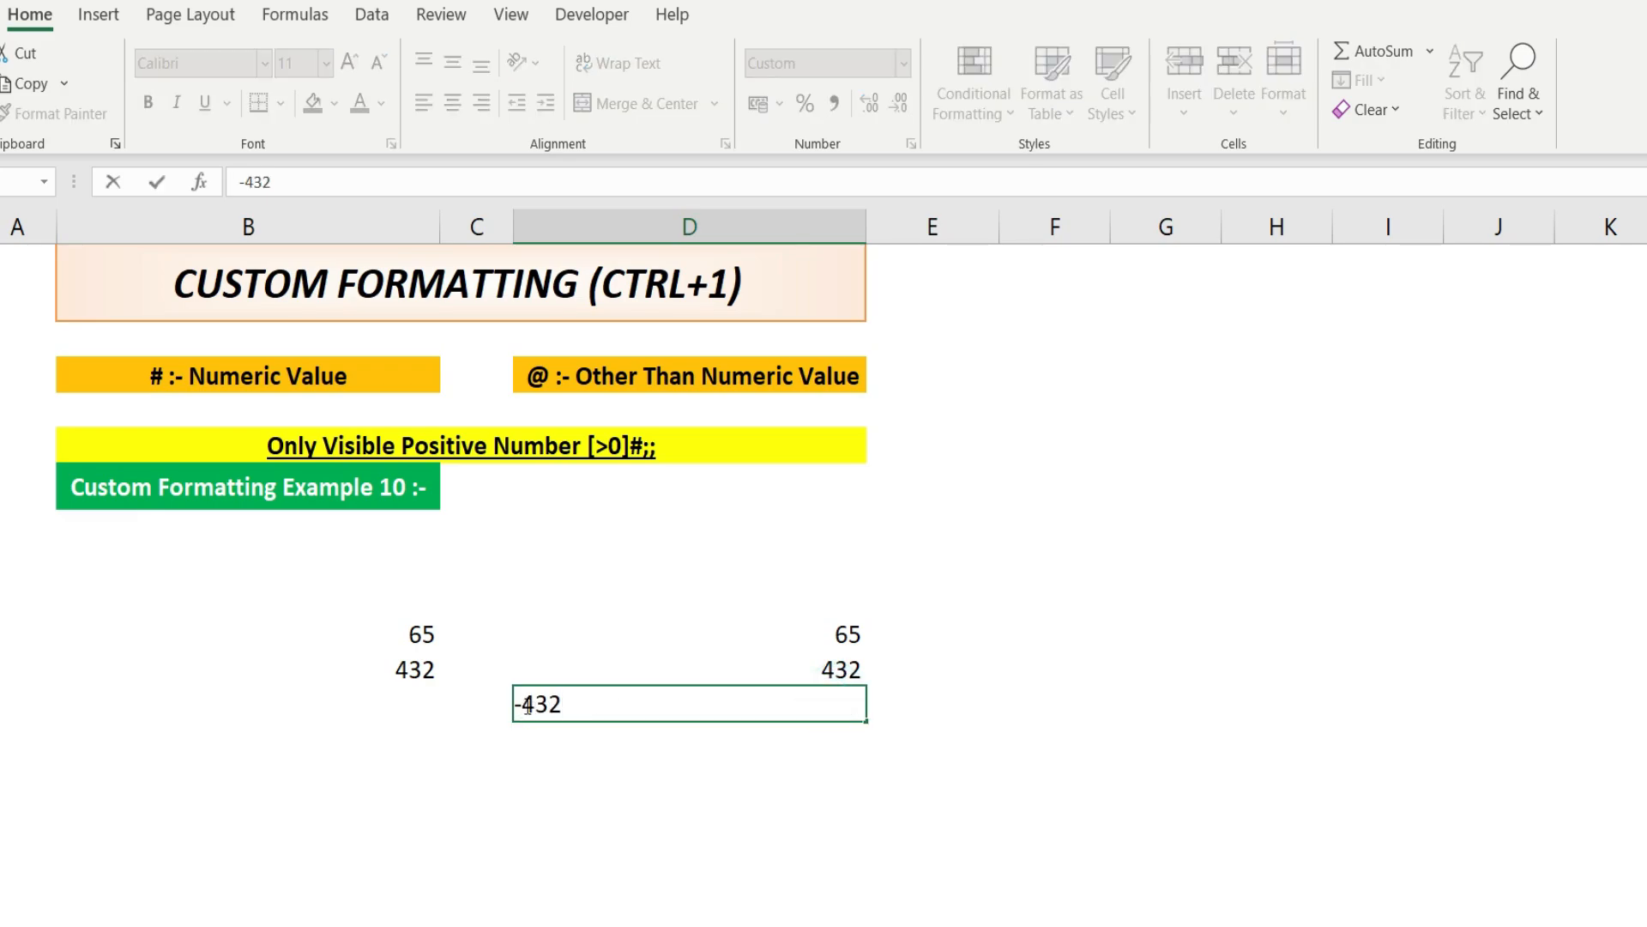
pyautogui.moveTo(525, 704); pyautogui.dragTo(506, 703)
pyautogui.press('BackSpace')
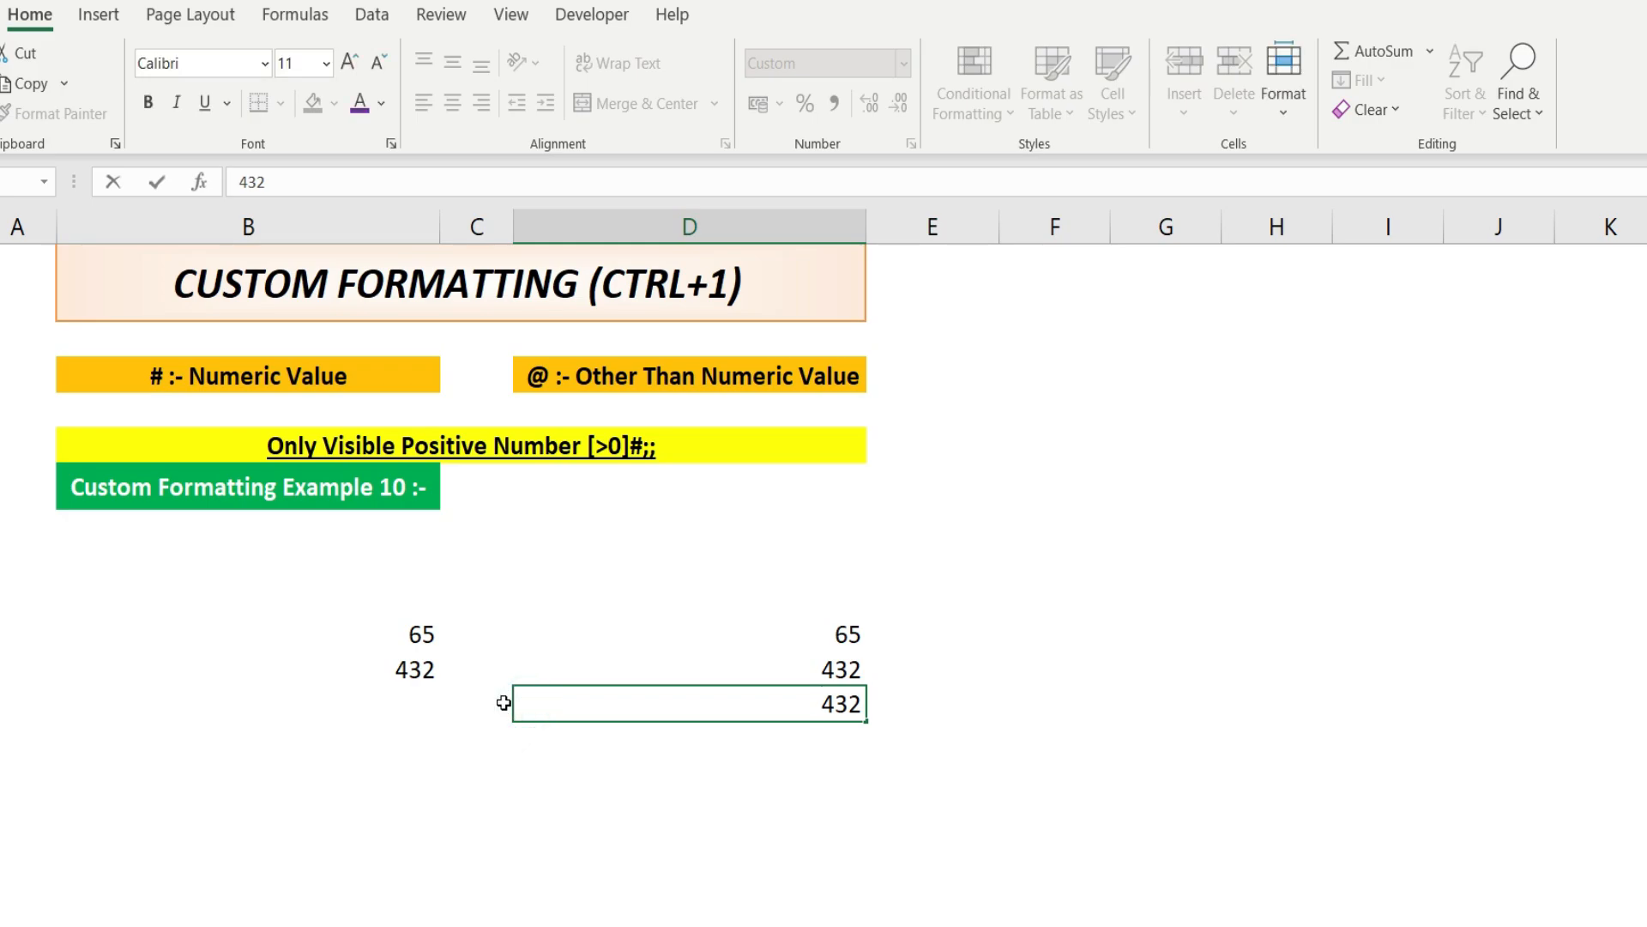
pyautogui.hotkey('shift', 'Right')
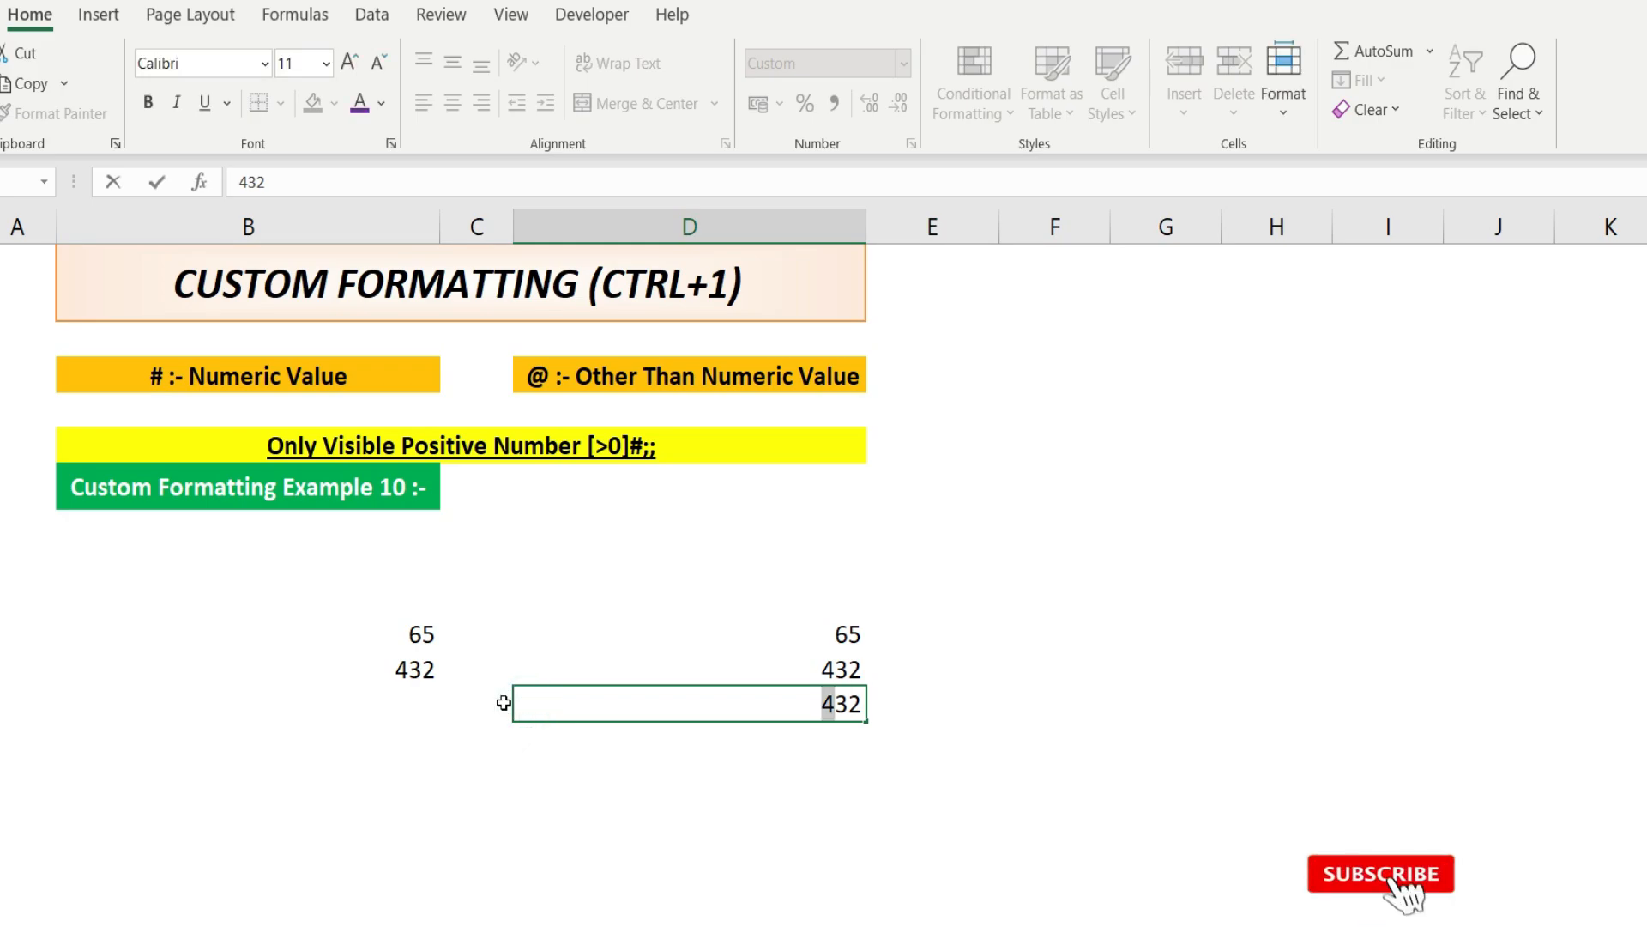
pyautogui.write('1')
pyautogui.press('Return')
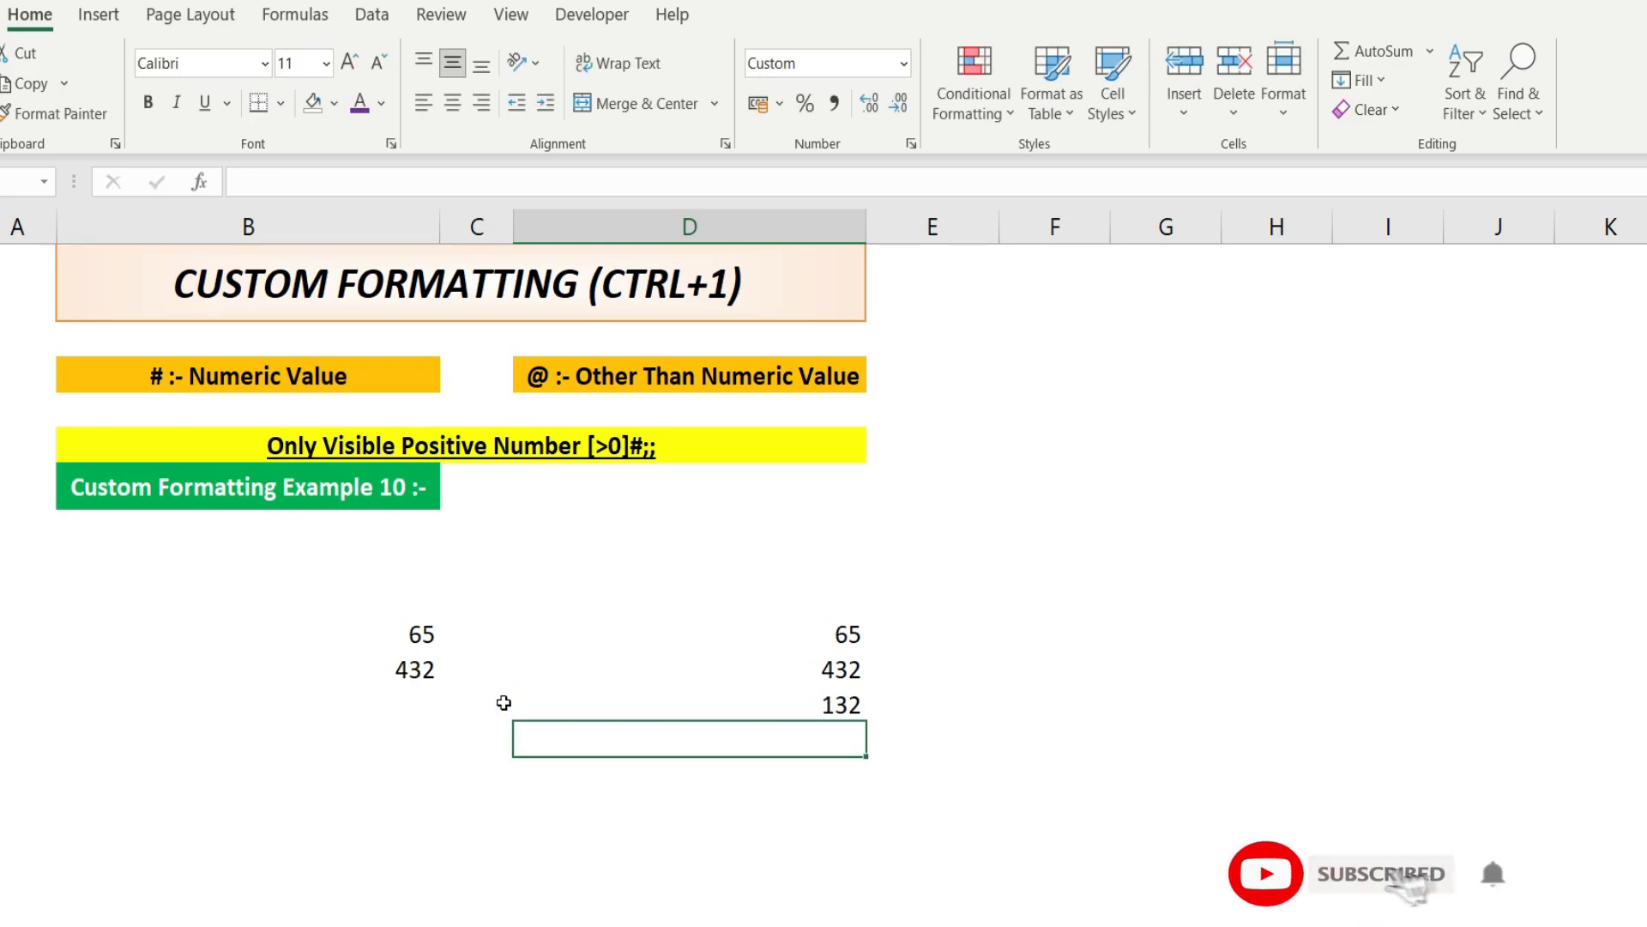
# - Change the 432 in column D to -432 and check the hidden negative values in that column
pyautogui.doubleClick(820, 667)
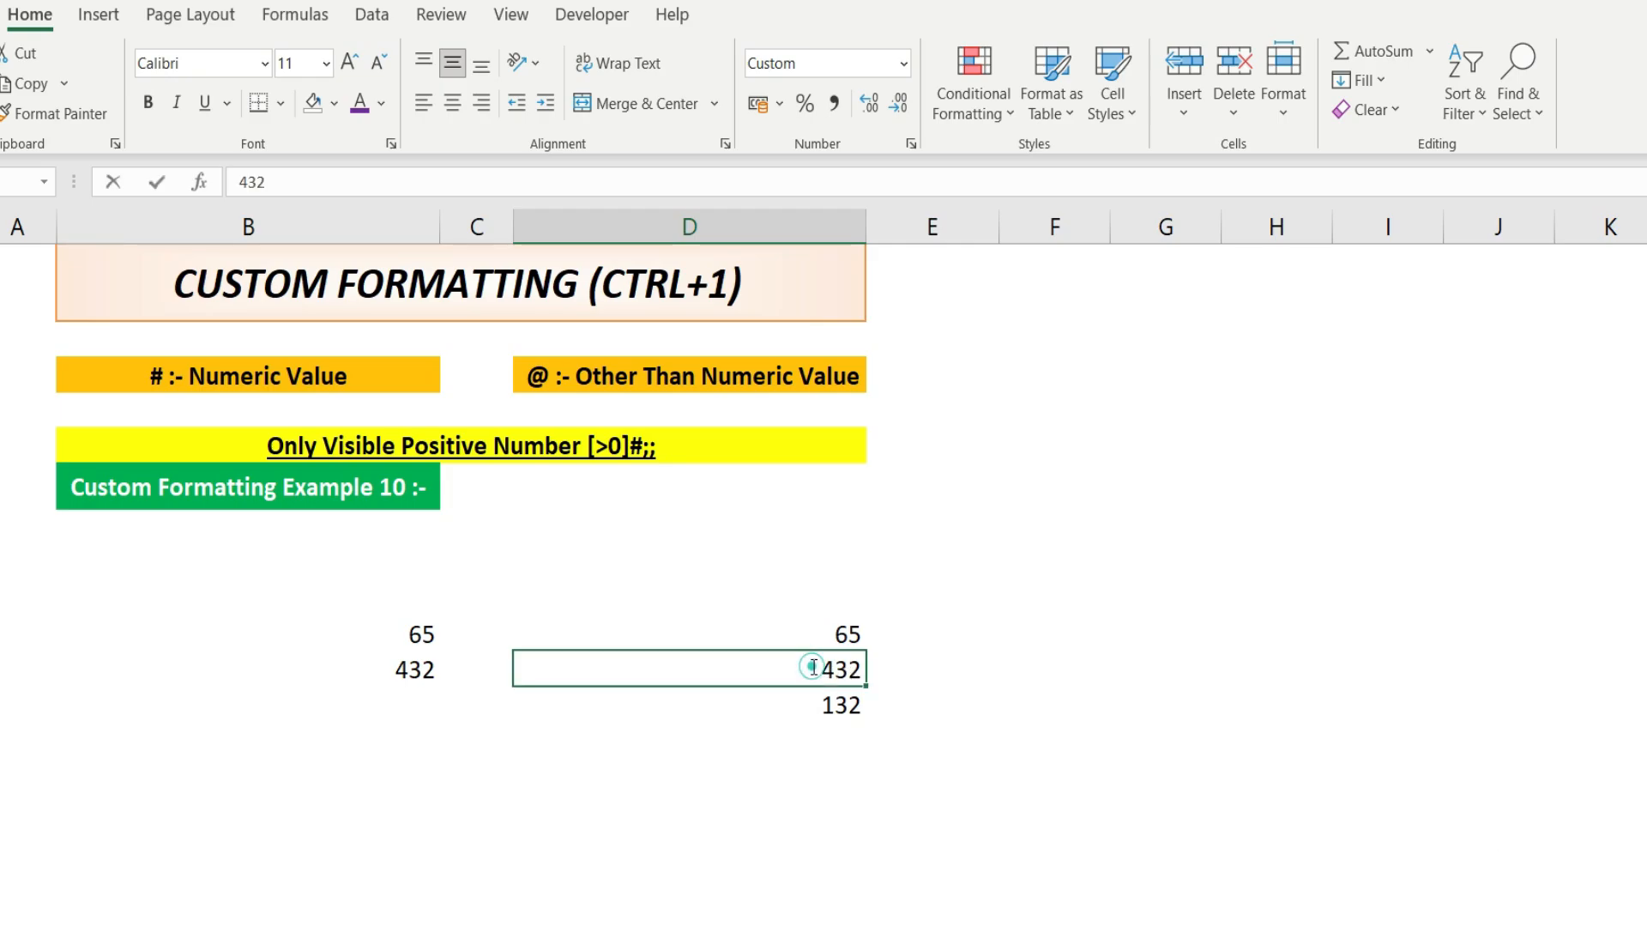
pyautogui.press('Home')
pyautogui.write('-')
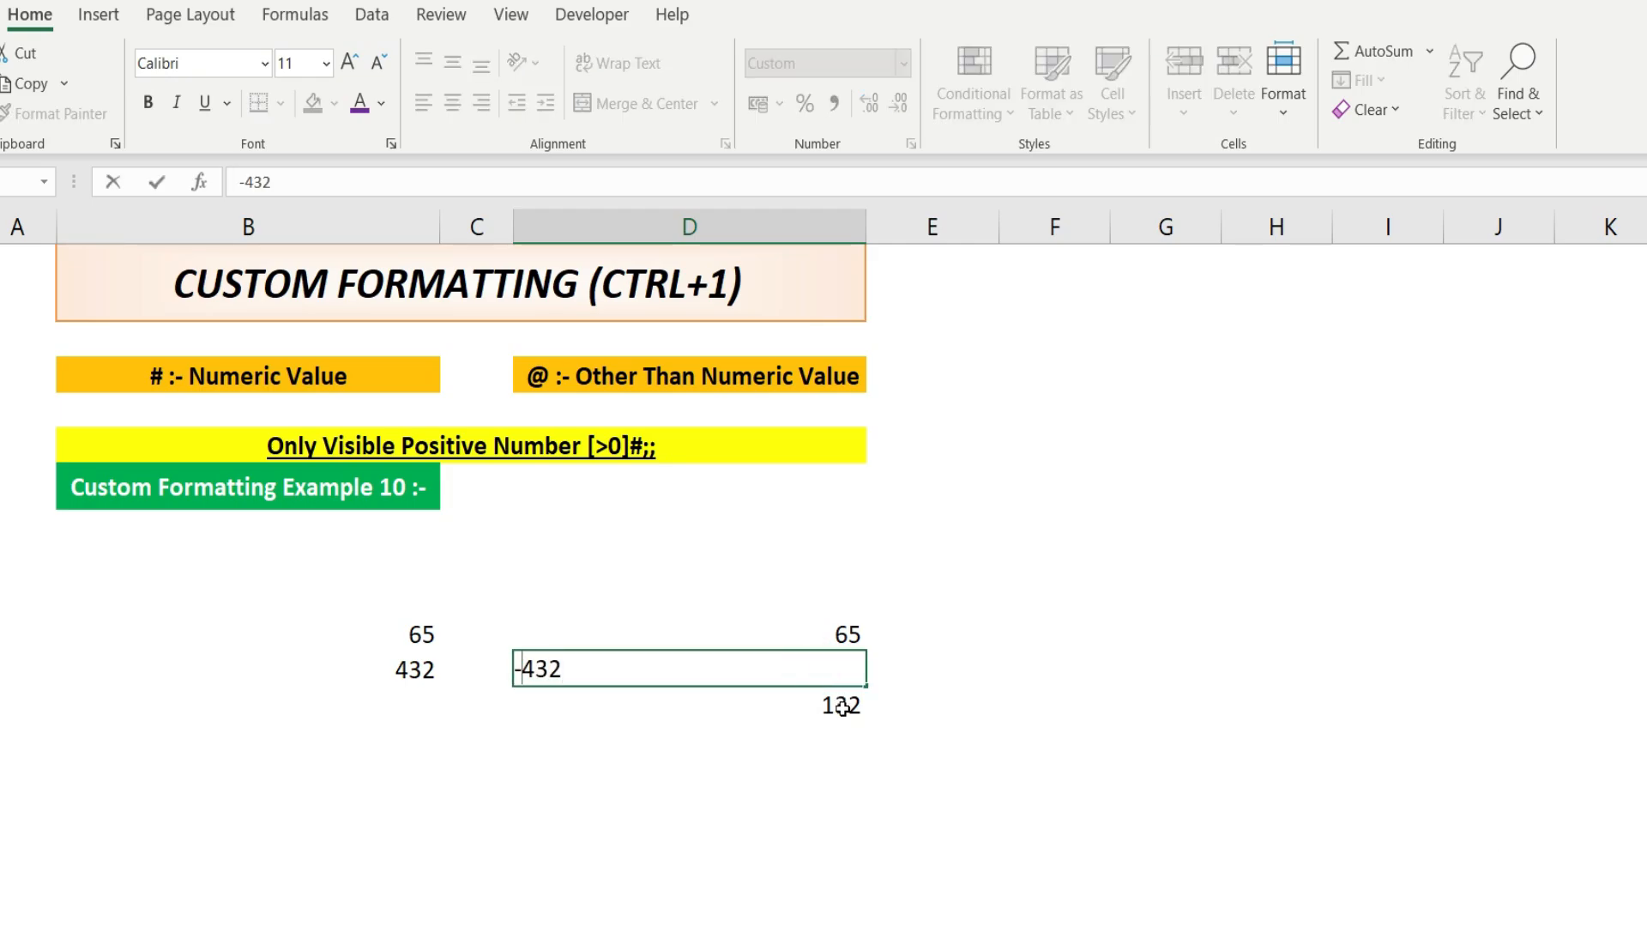
pyautogui.press('Return')
pyautogui.click(845, 668)
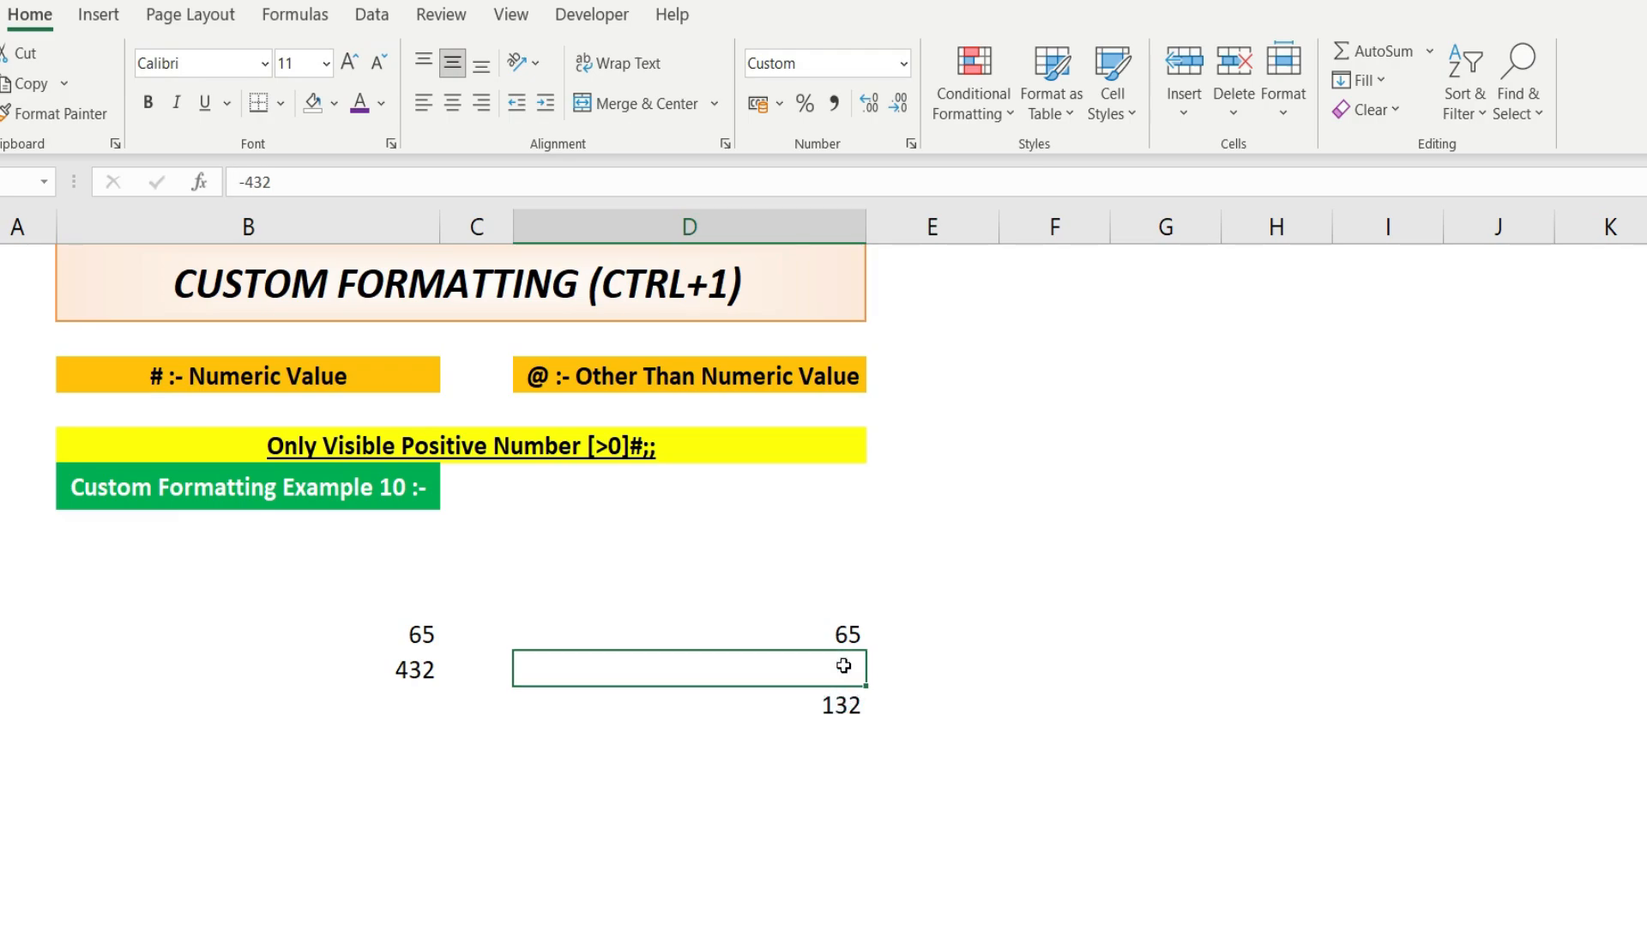
pyautogui.click(847, 601)
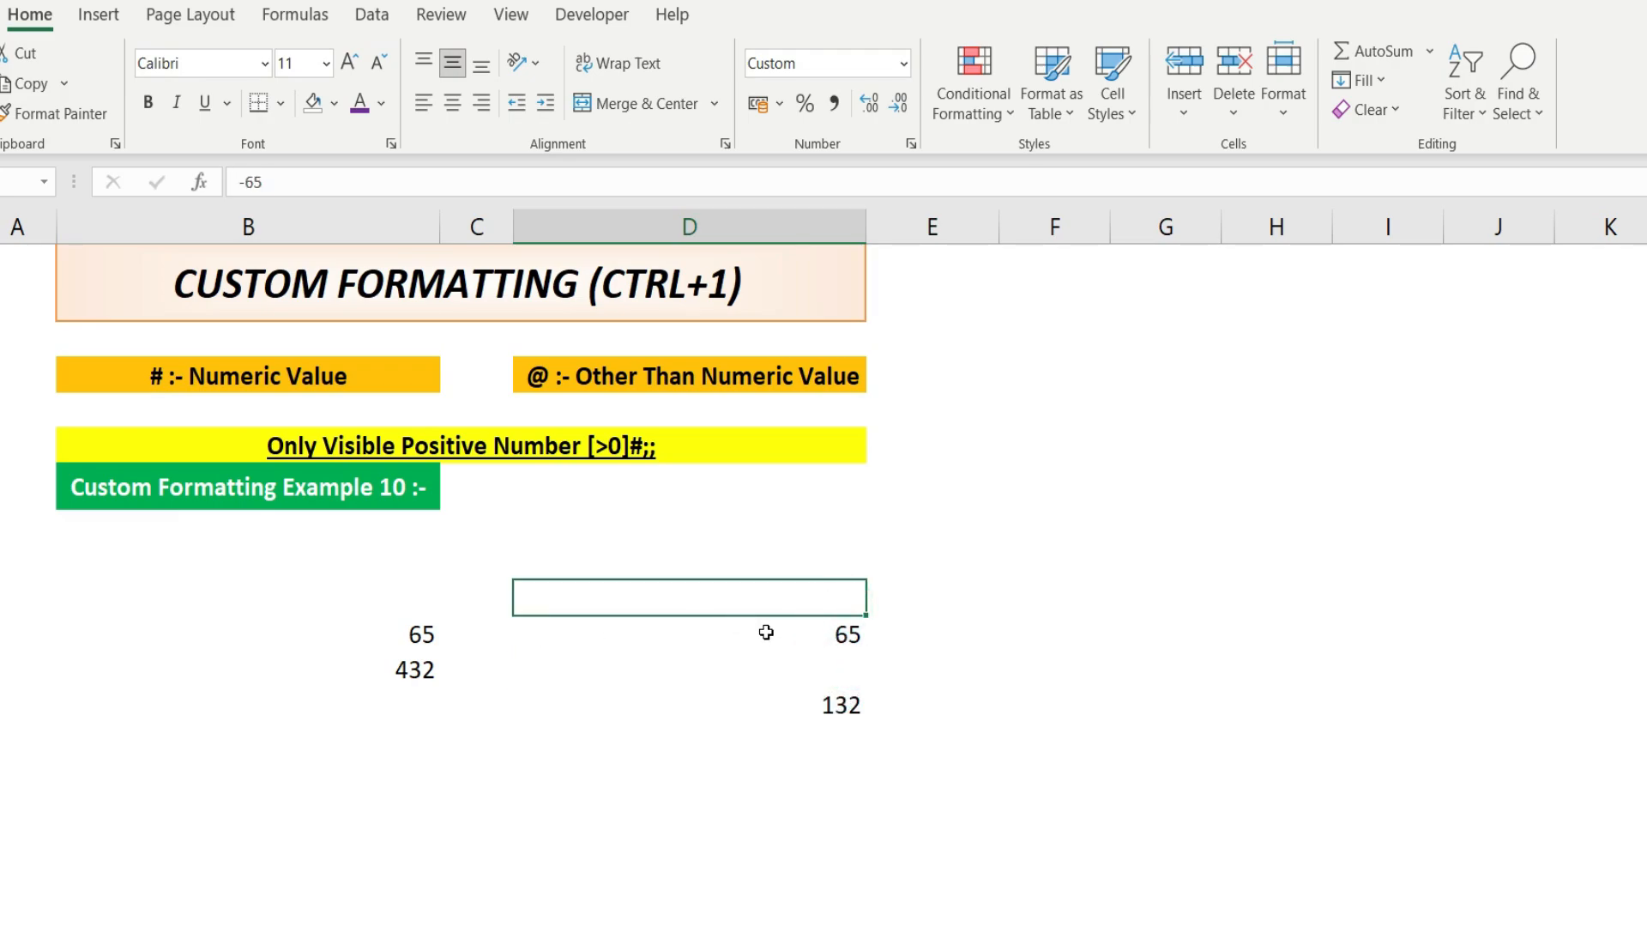